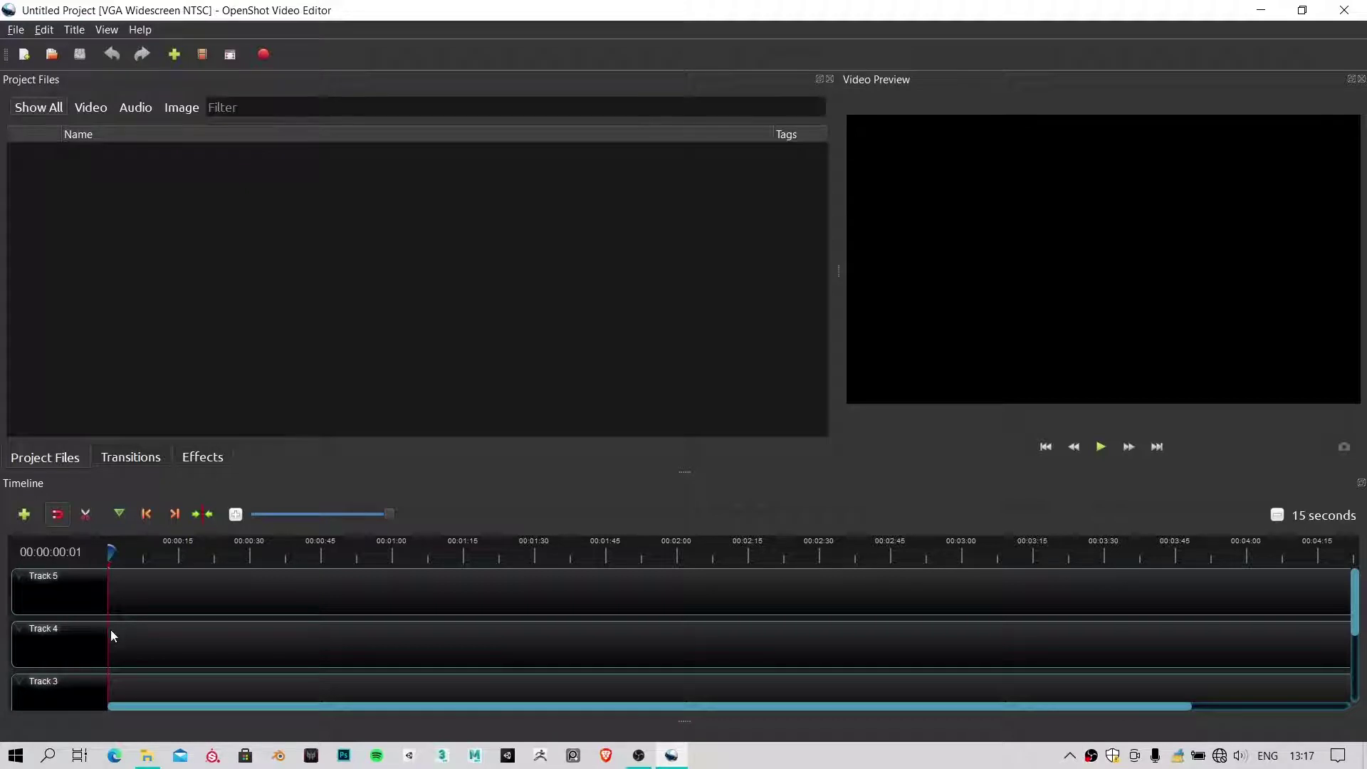
scroll(62, 649, down, 1)
scroll(214, 634, up, 1)
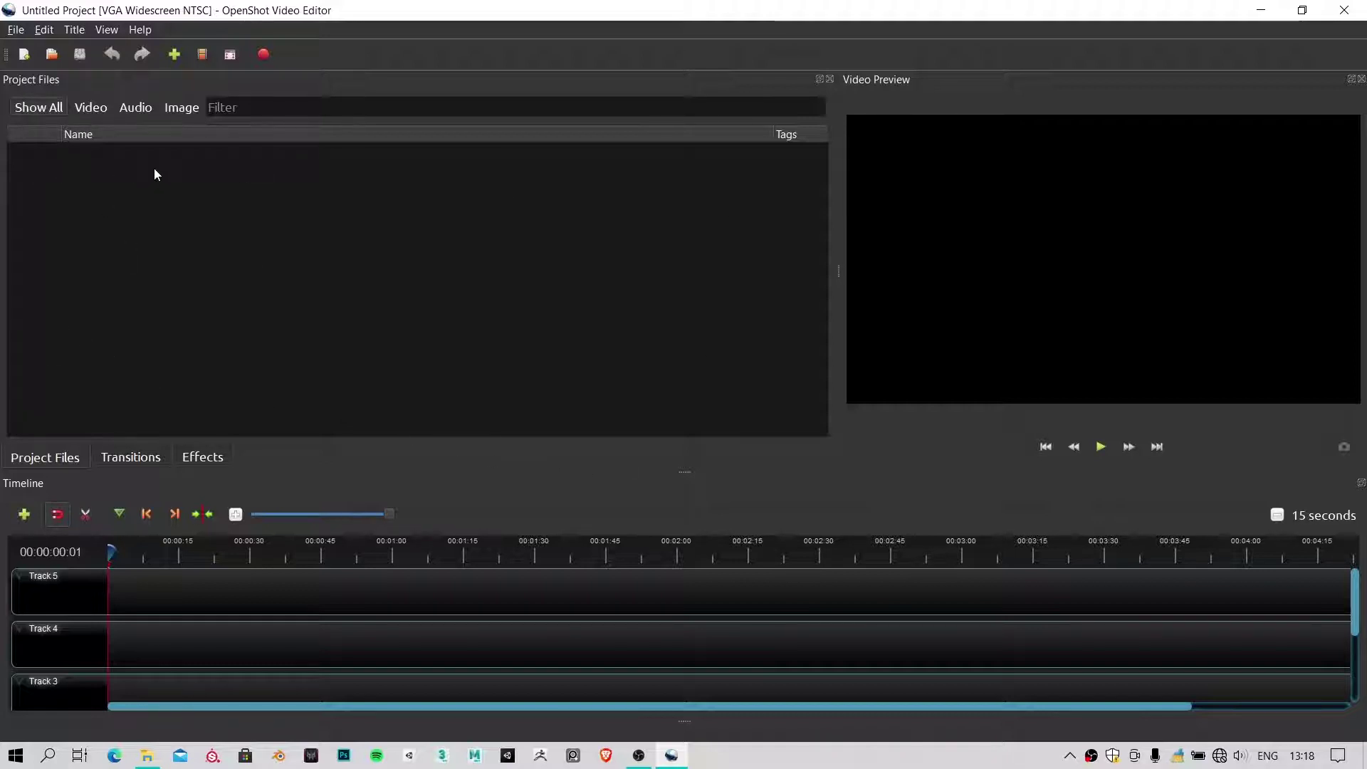
Open the file import dialog for adding media to the project files
right_click(107, 196)
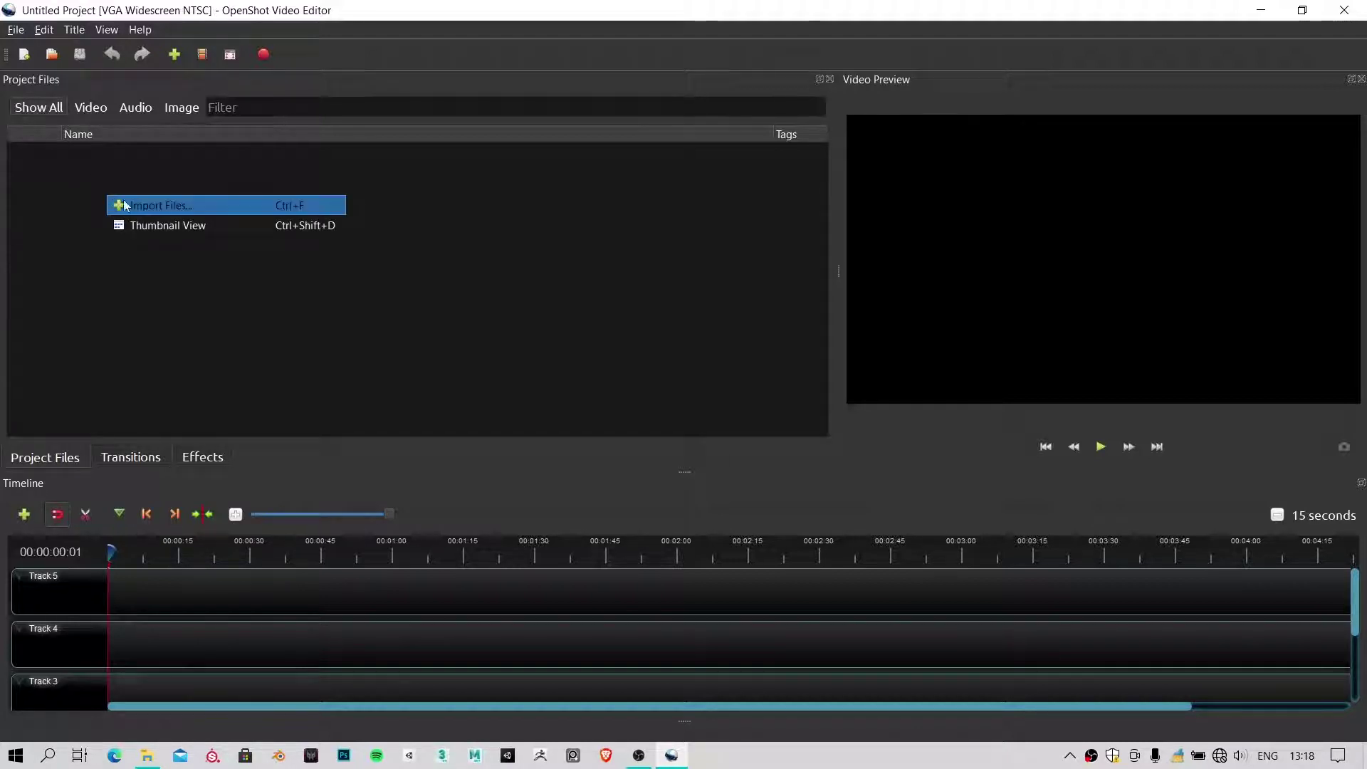
click(135, 207)
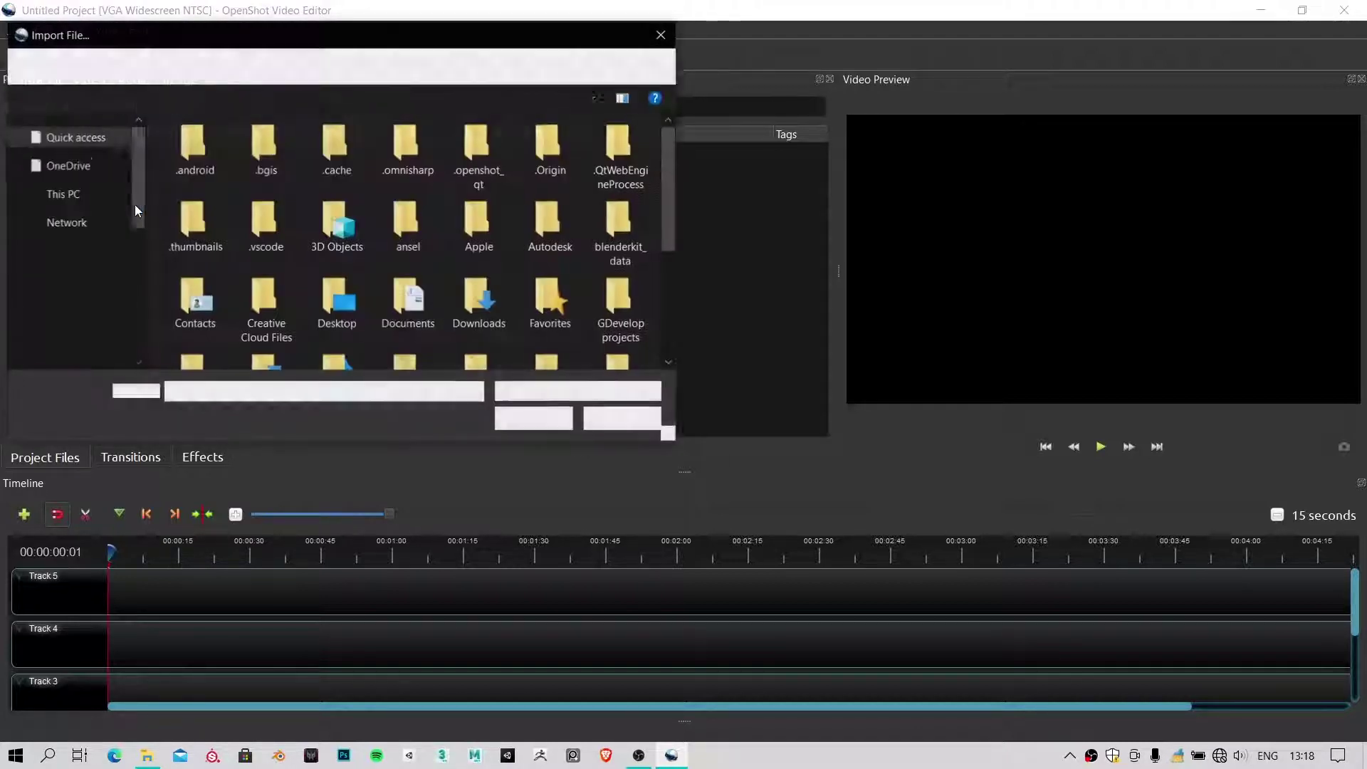
scroll(351, 177, down, 5)
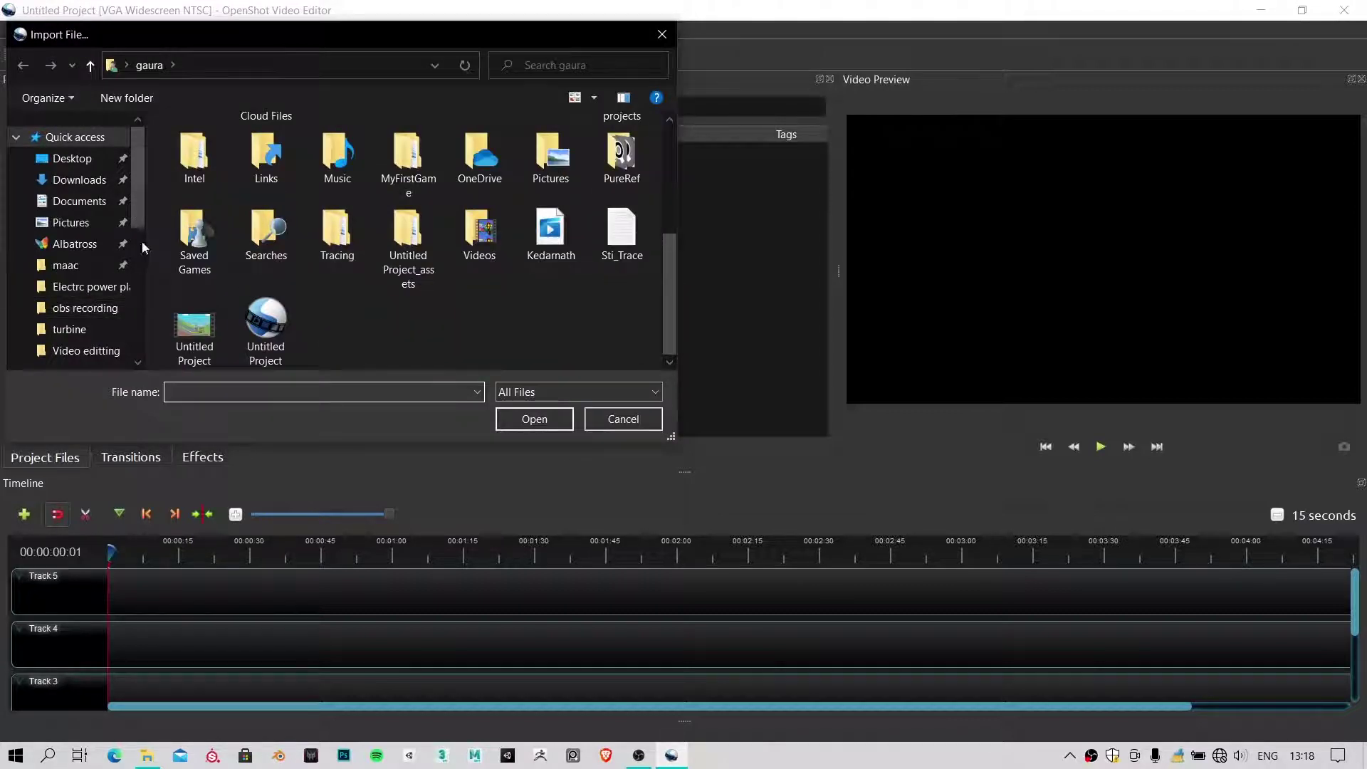
drag(131, 205, 131, 330)
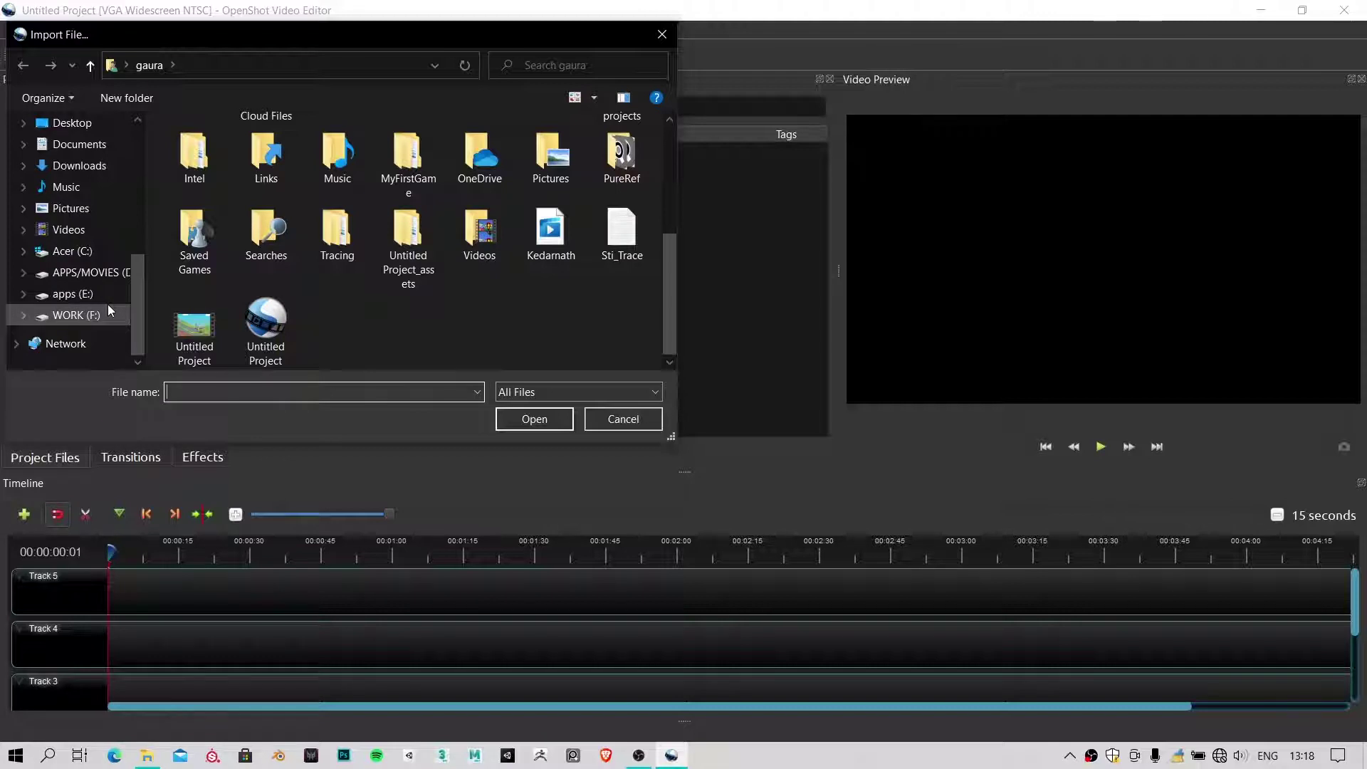
click(206, 331)
right_click(207, 330)
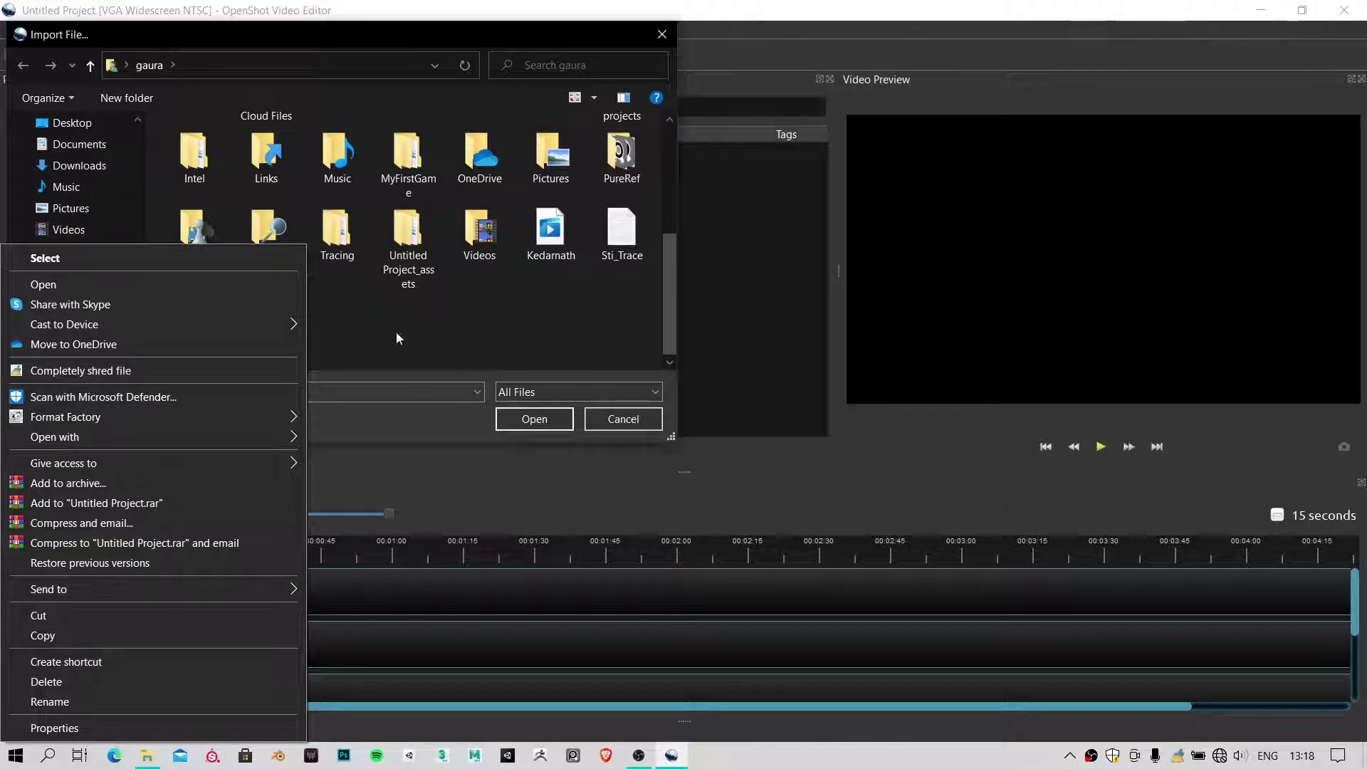
click(183, 328)
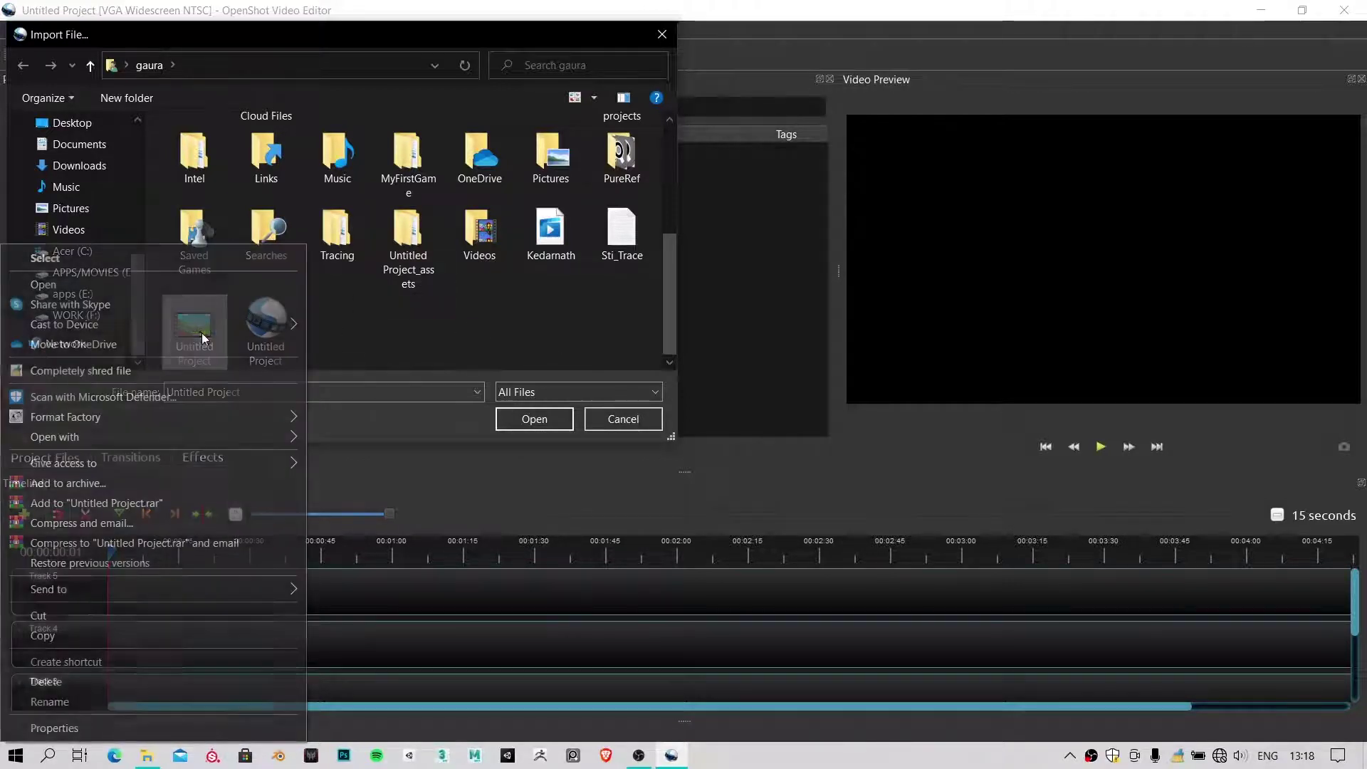
right_click(200, 327)
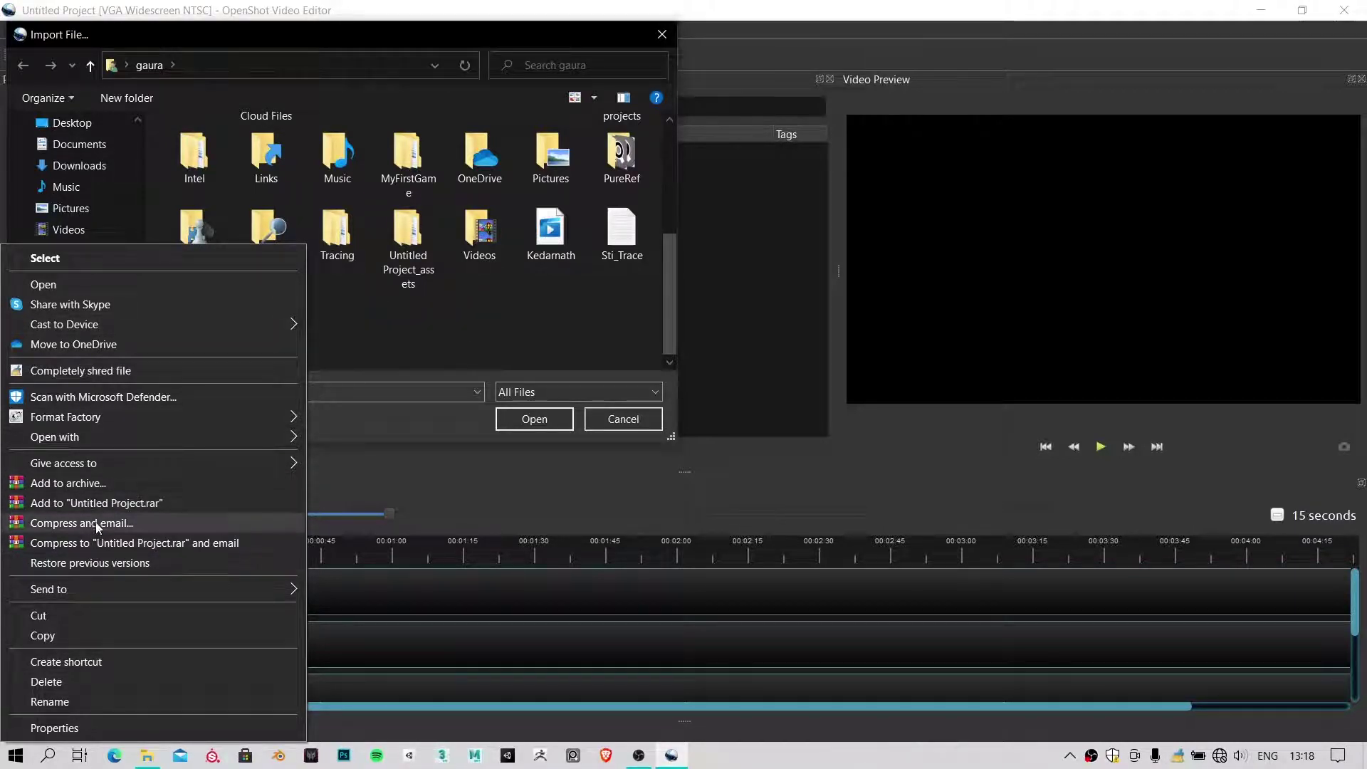
click(514, 286)
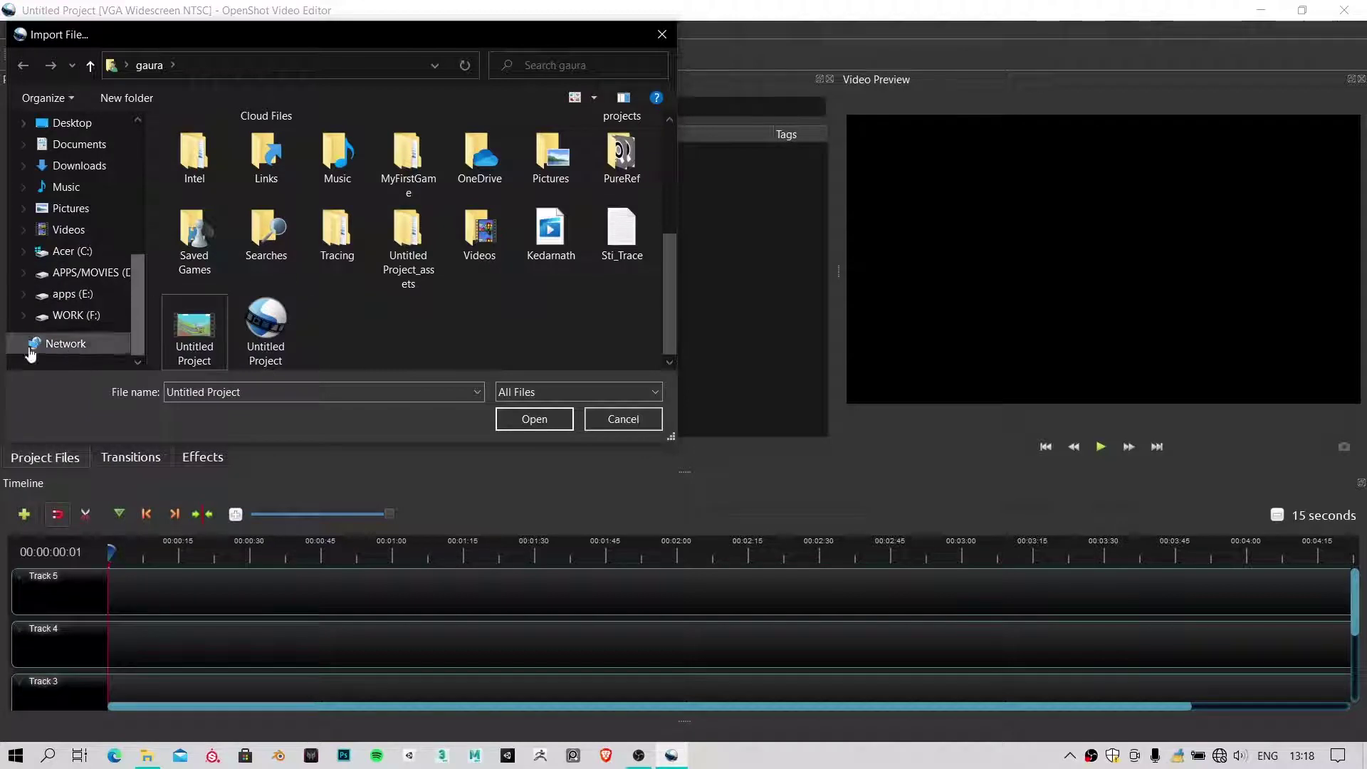
Browse the WORK (F:) drive to the YOutube folder inside Jigyasa 2 > Electrc power plant
click(73, 294)
click(90, 317)
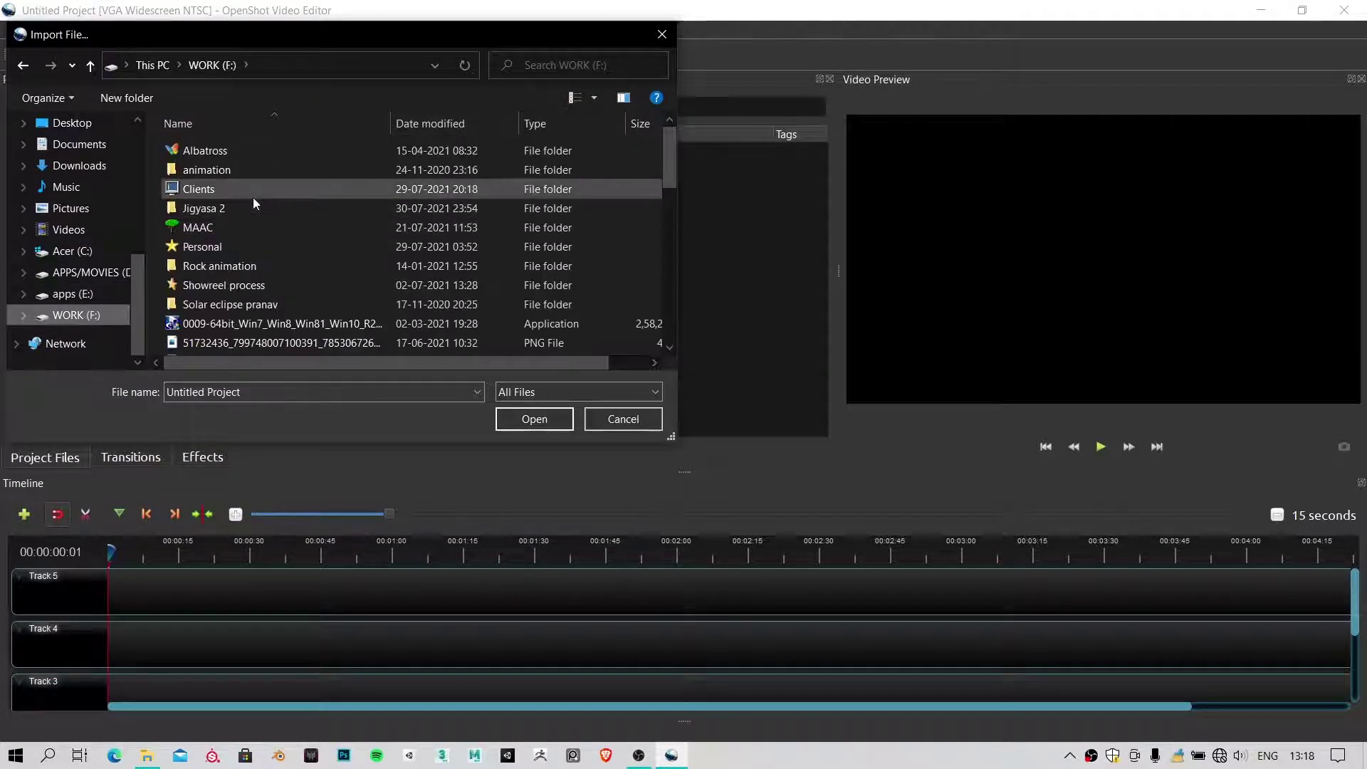
double_click(253, 209)
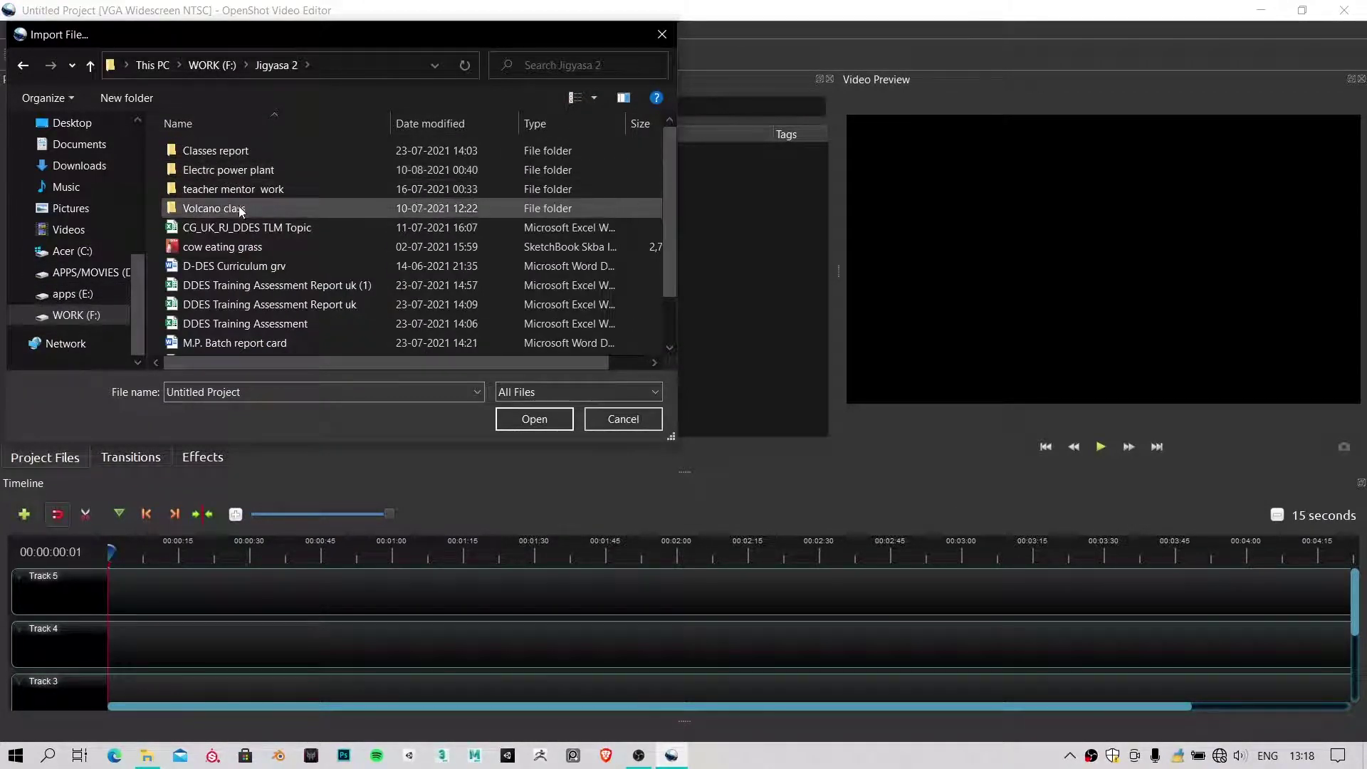
double_click(254, 174)
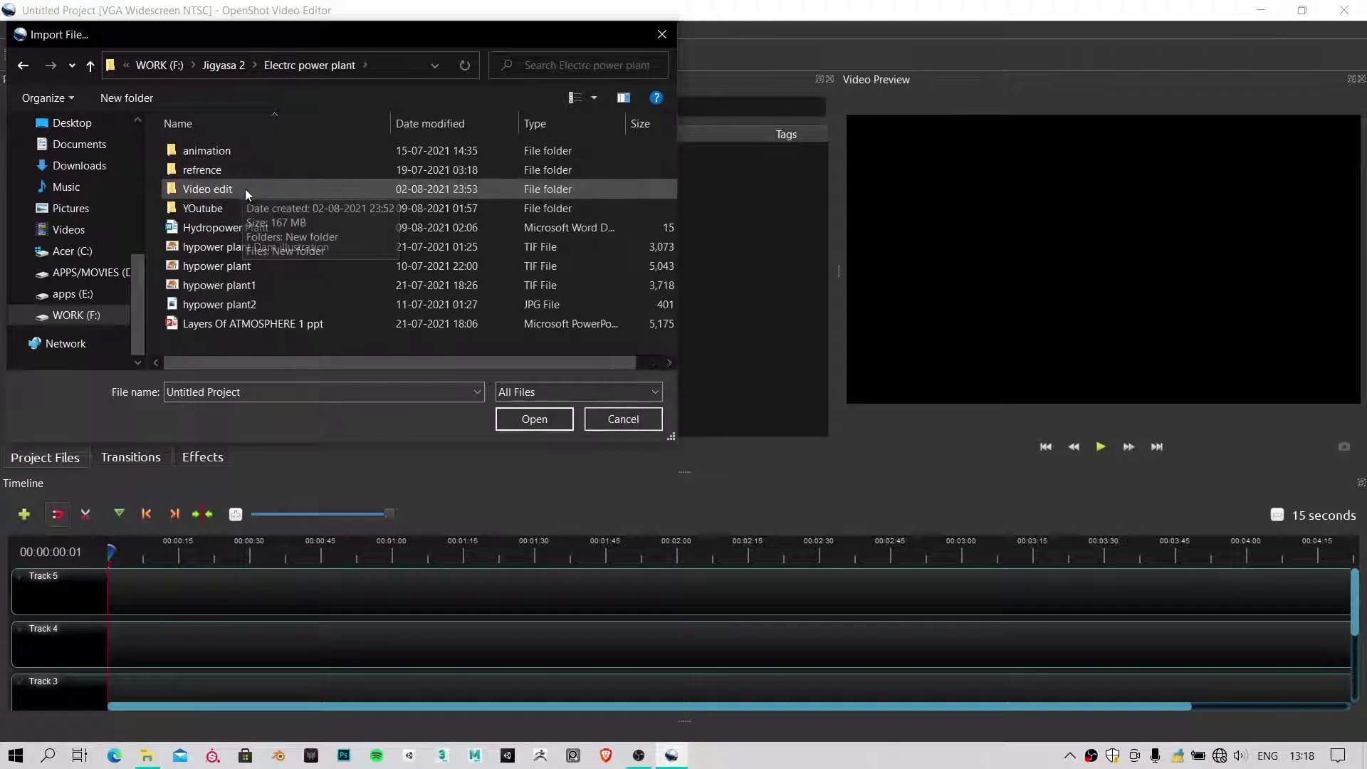
double_click(237, 208)
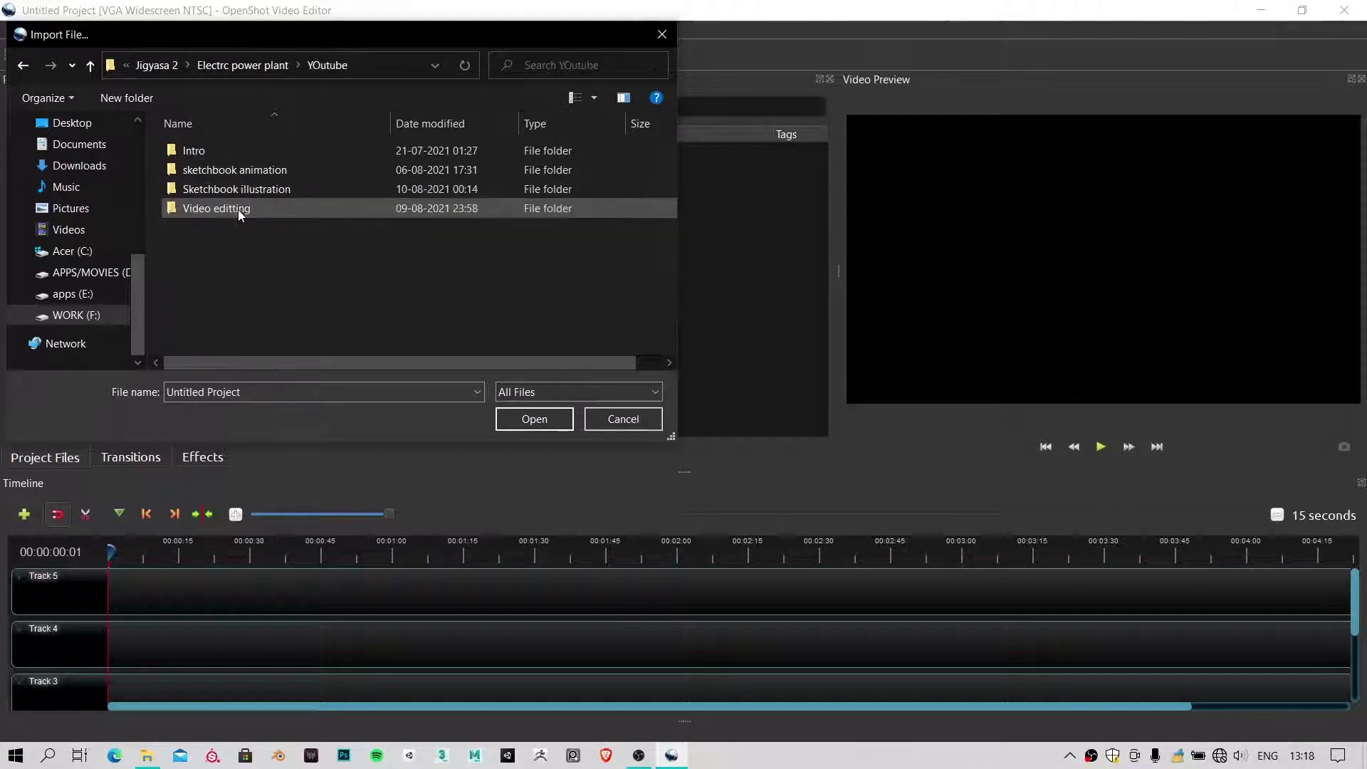
Import the video animation02 ( Turbine + turbine) from sketchbook animation > turbine animation main > turbine
double_click(246, 169)
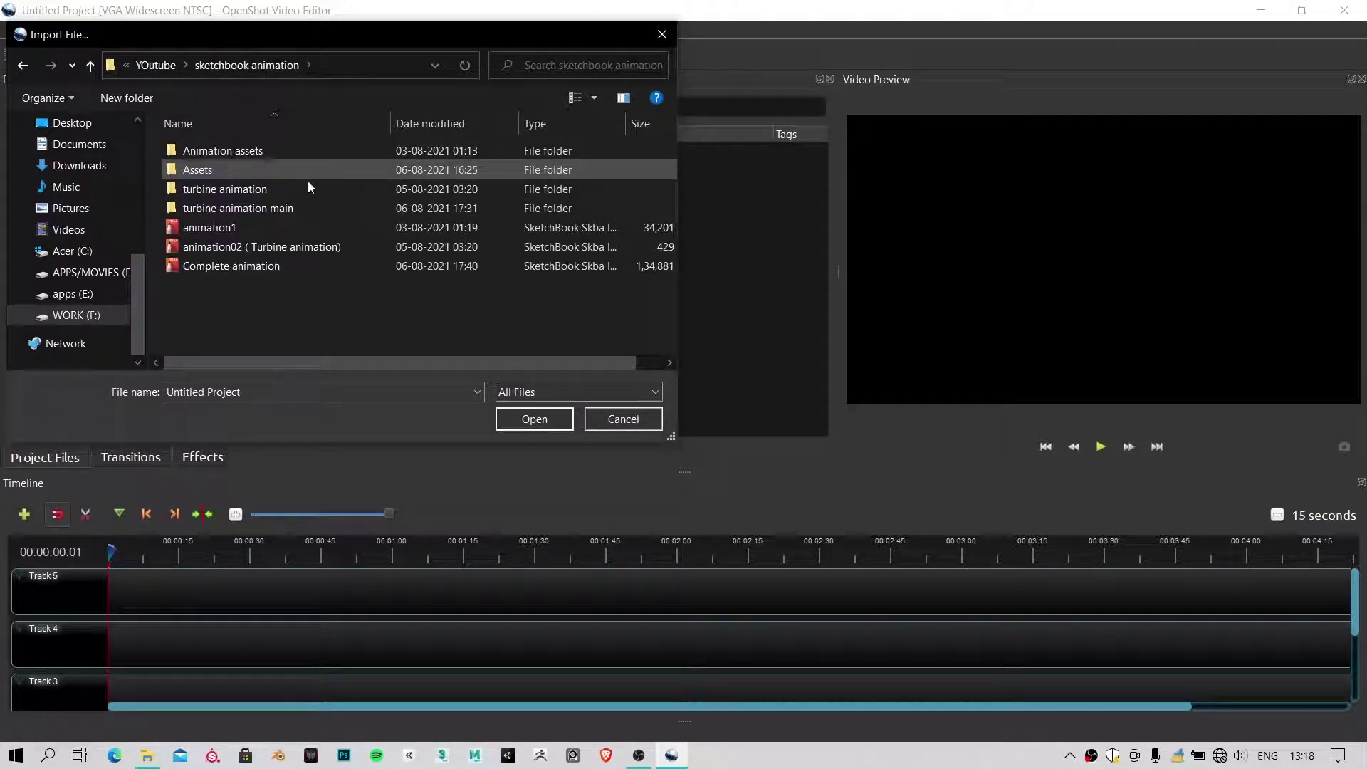
double_click(262, 207)
double_click(246, 153)
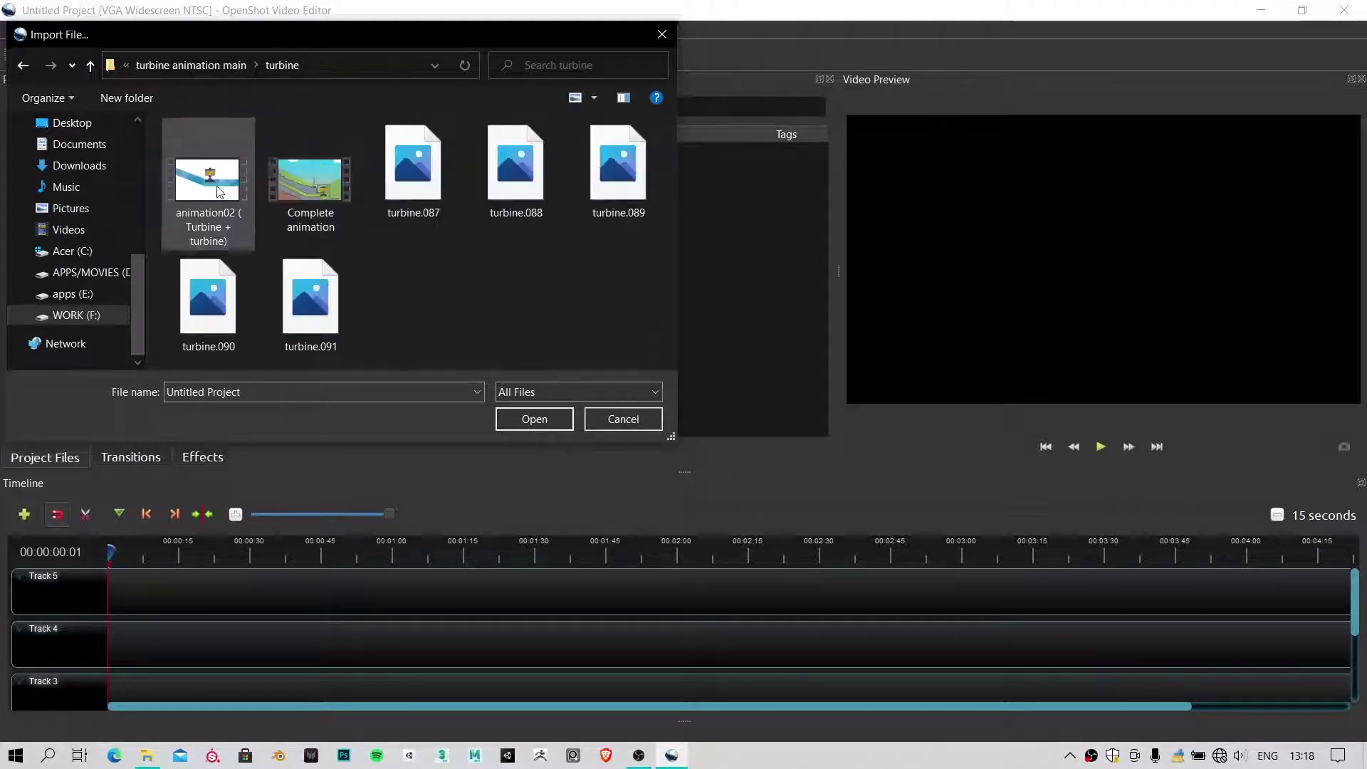
click(212, 187)
double_click(212, 186)
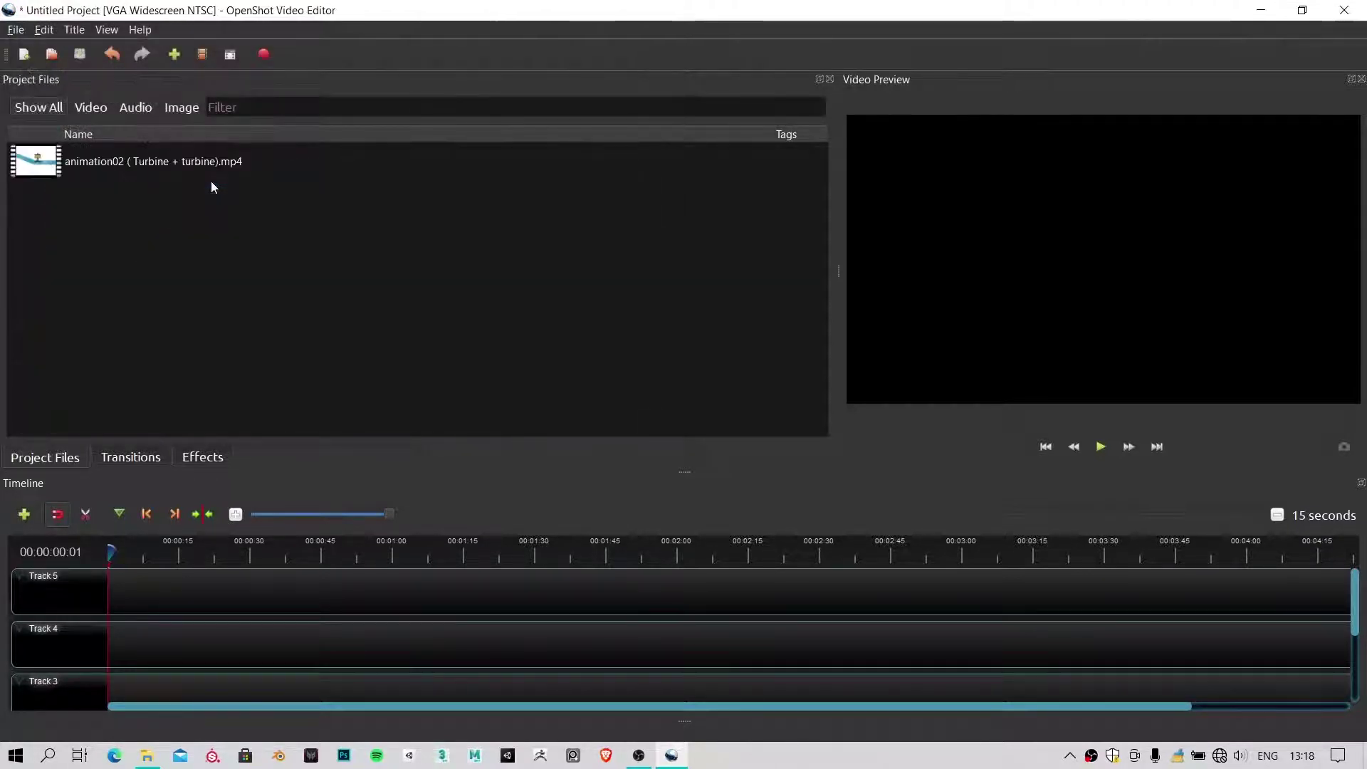
Import the Complete animation video from the turbine folder into the project files
right_click(224, 248)
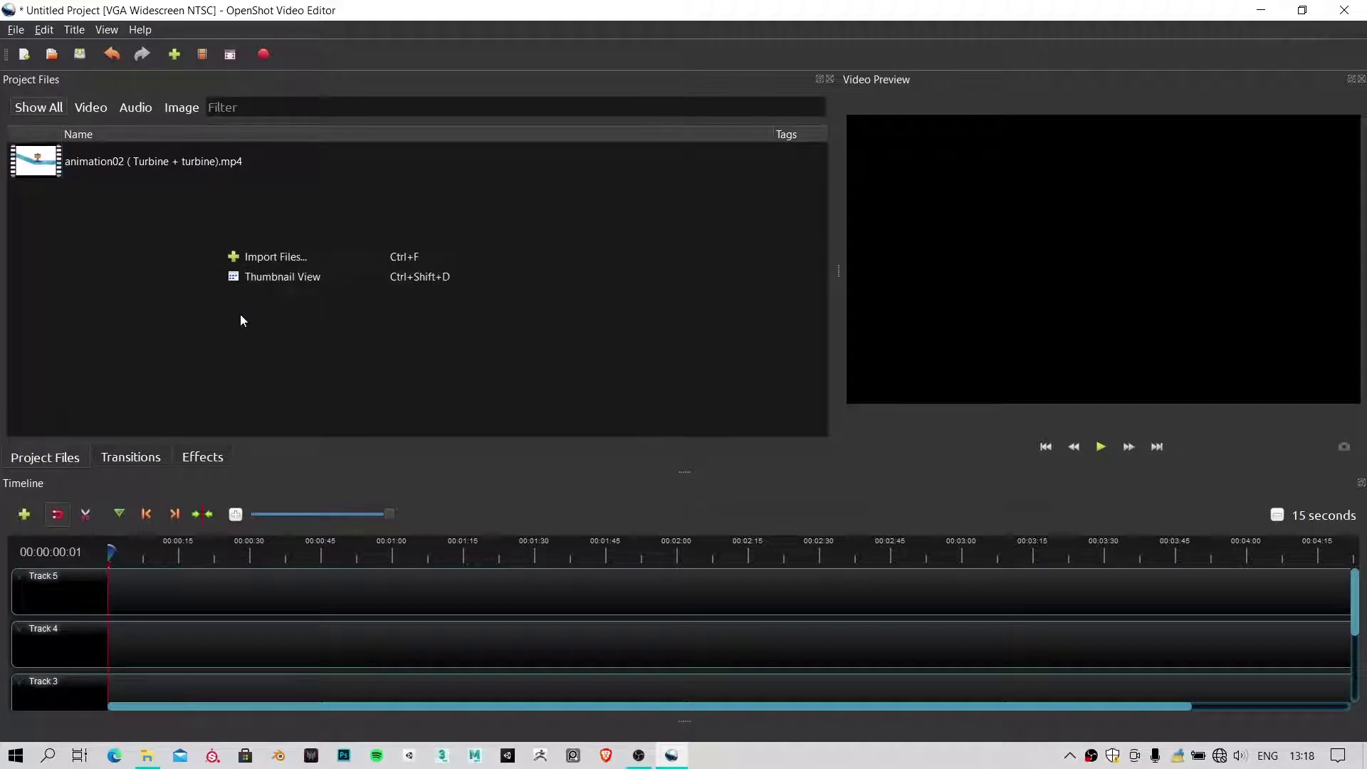
click(250, 252)
click(272, 198)
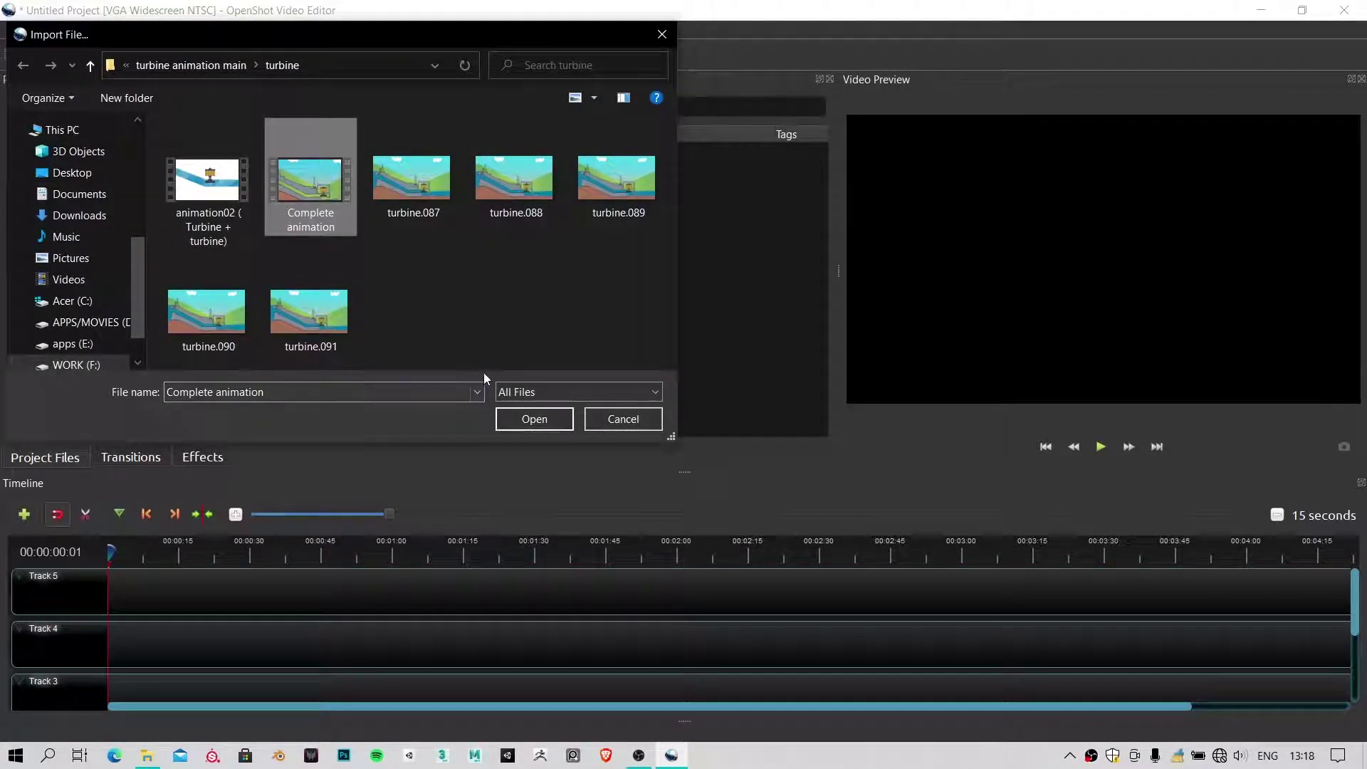
click(544, 421)
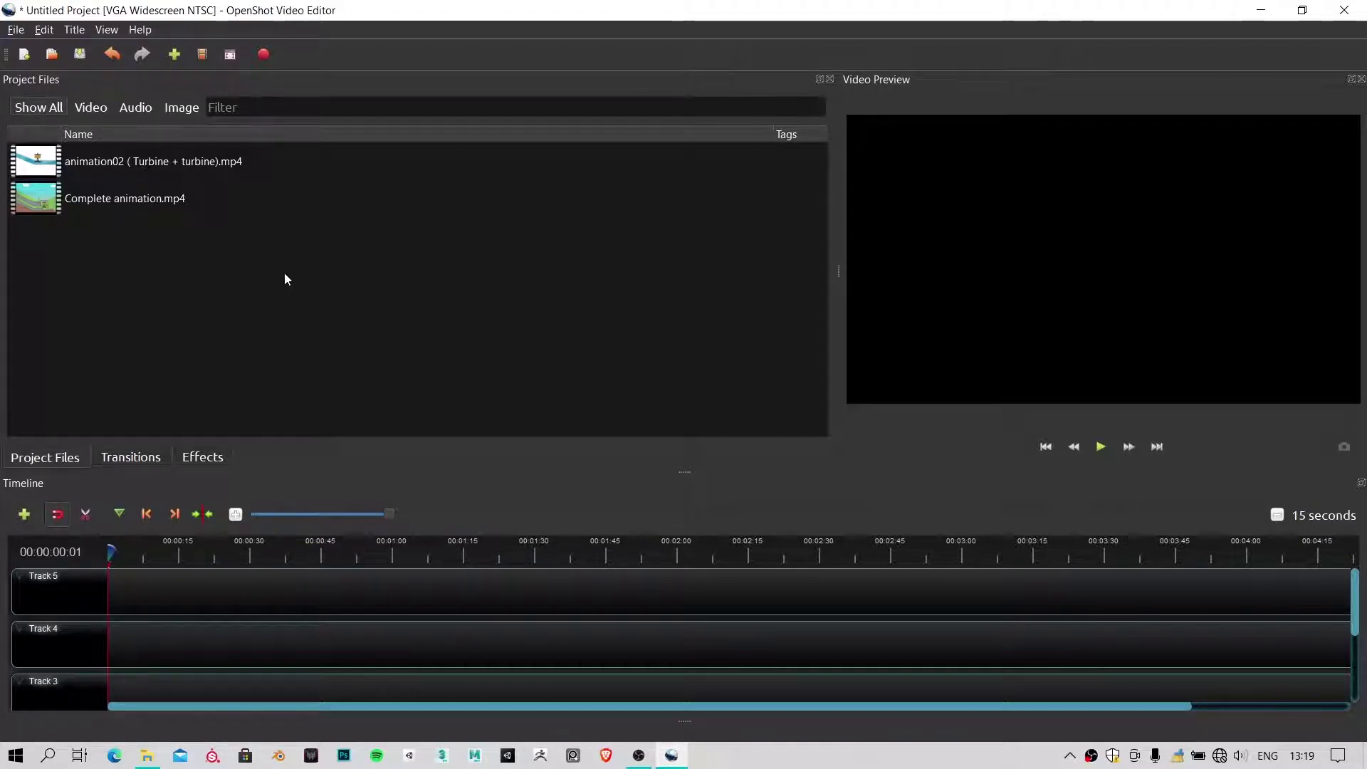
Import the image hypower plant Dam tutorial from the Sketchbook illustration folder inside YOutube
right_click(207, 246)
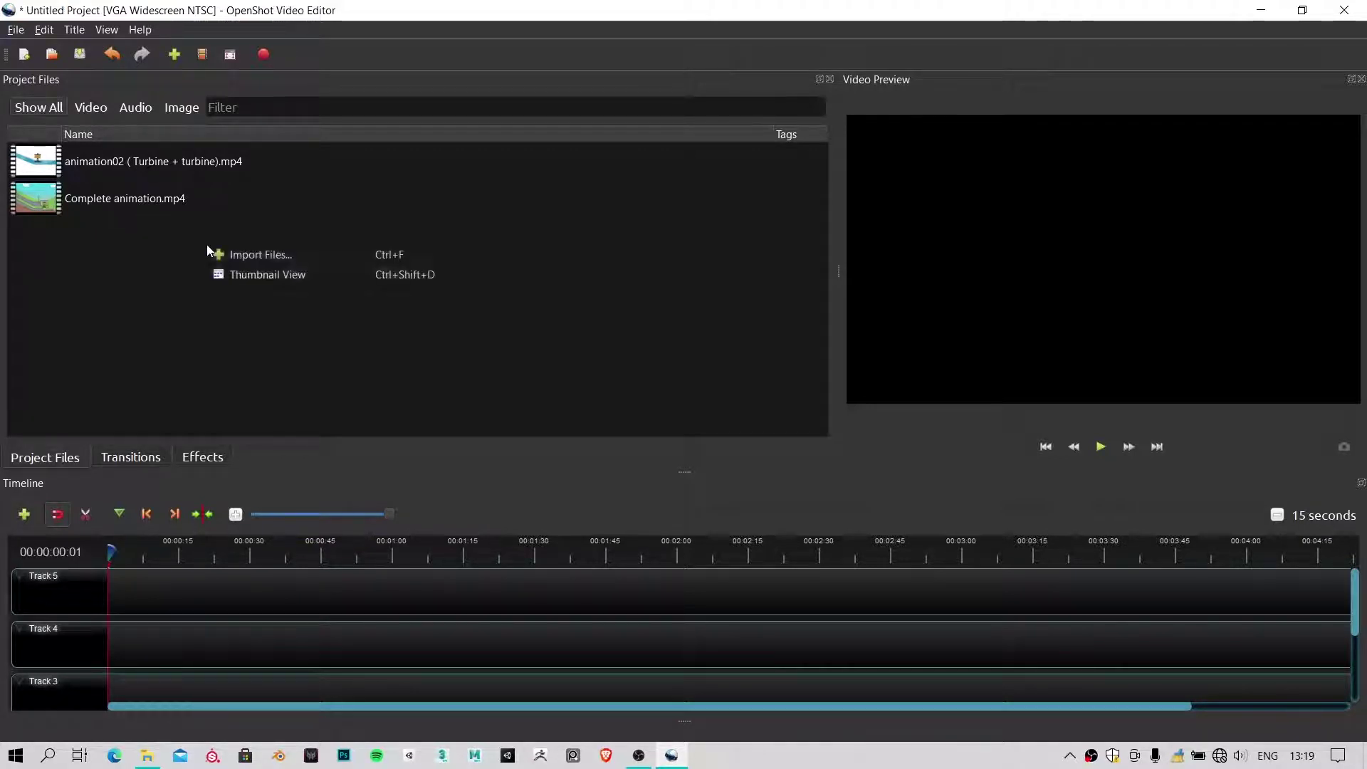
click(238, 253)
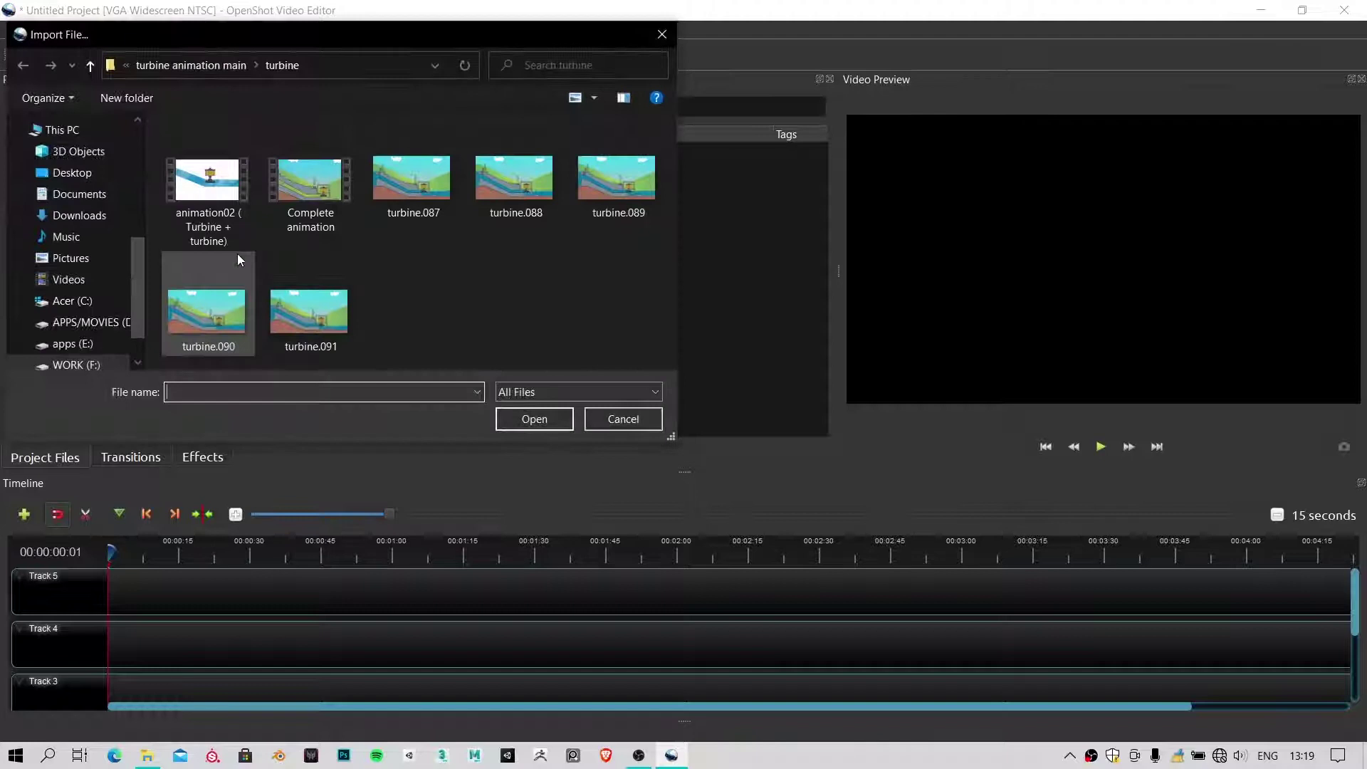
click(228, 65)
click(234, 71)
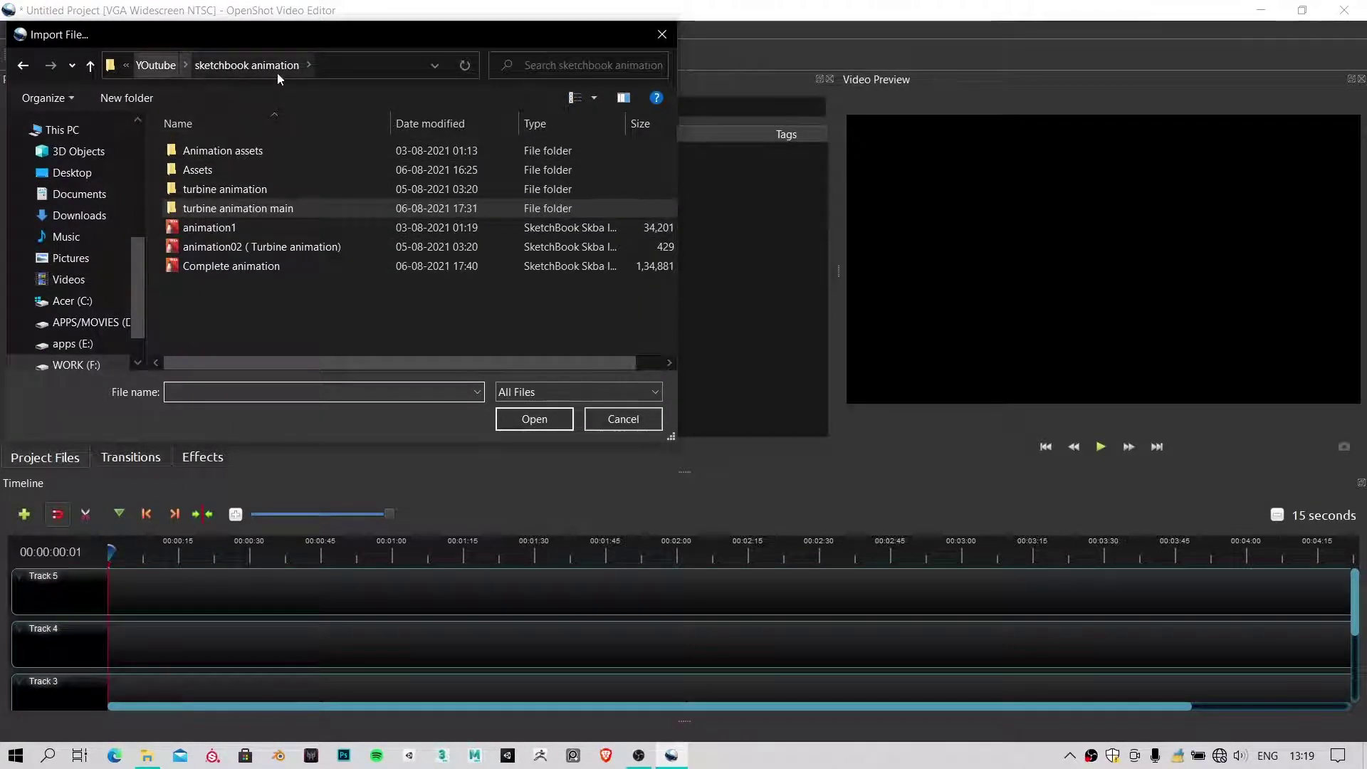
click(163, 66)
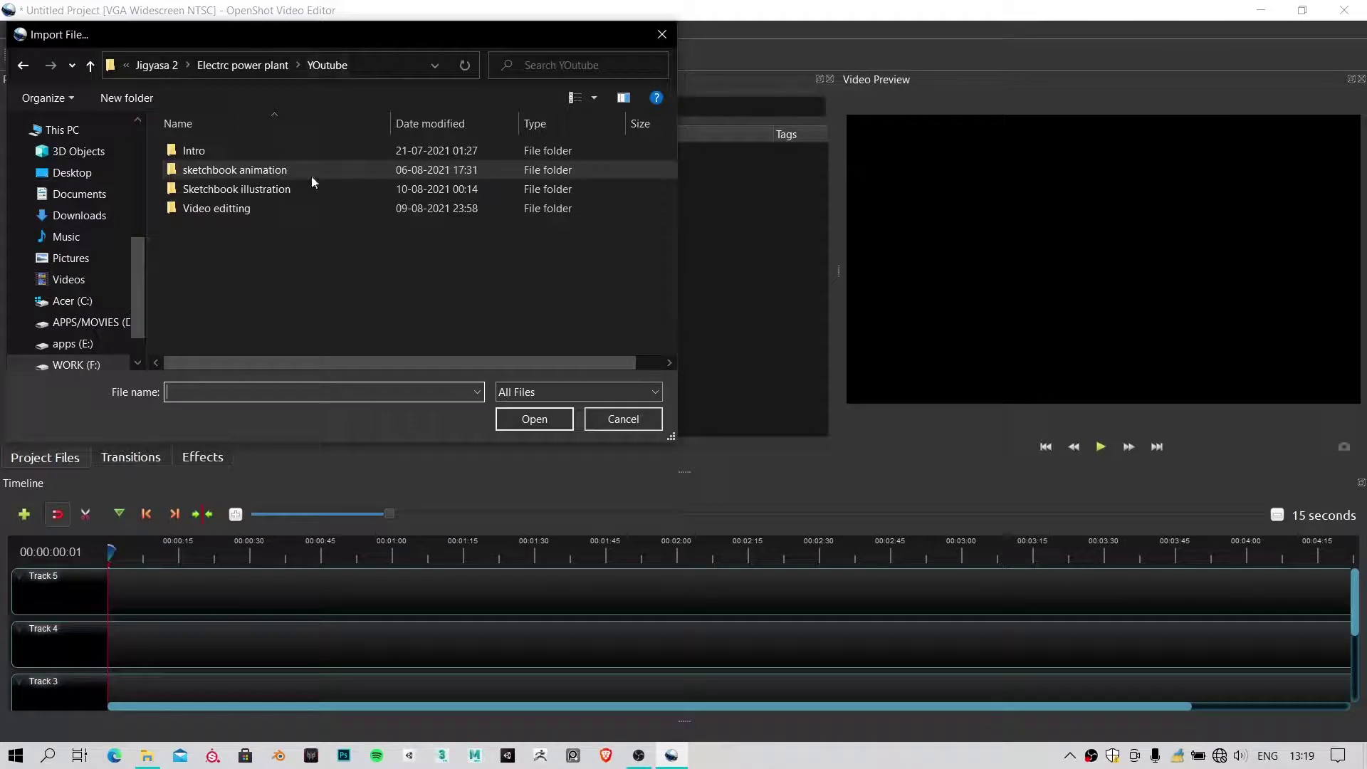
double_click(232, 189)
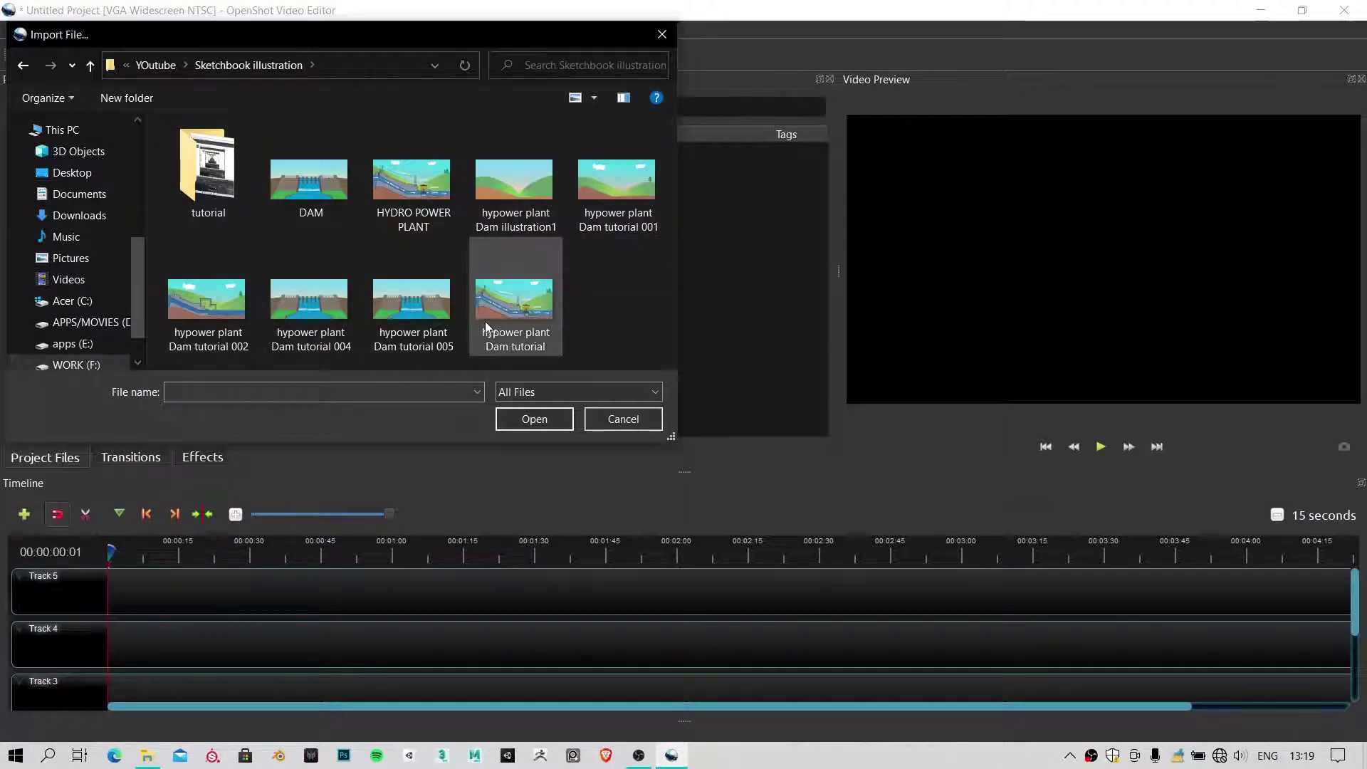
click(540, 310)
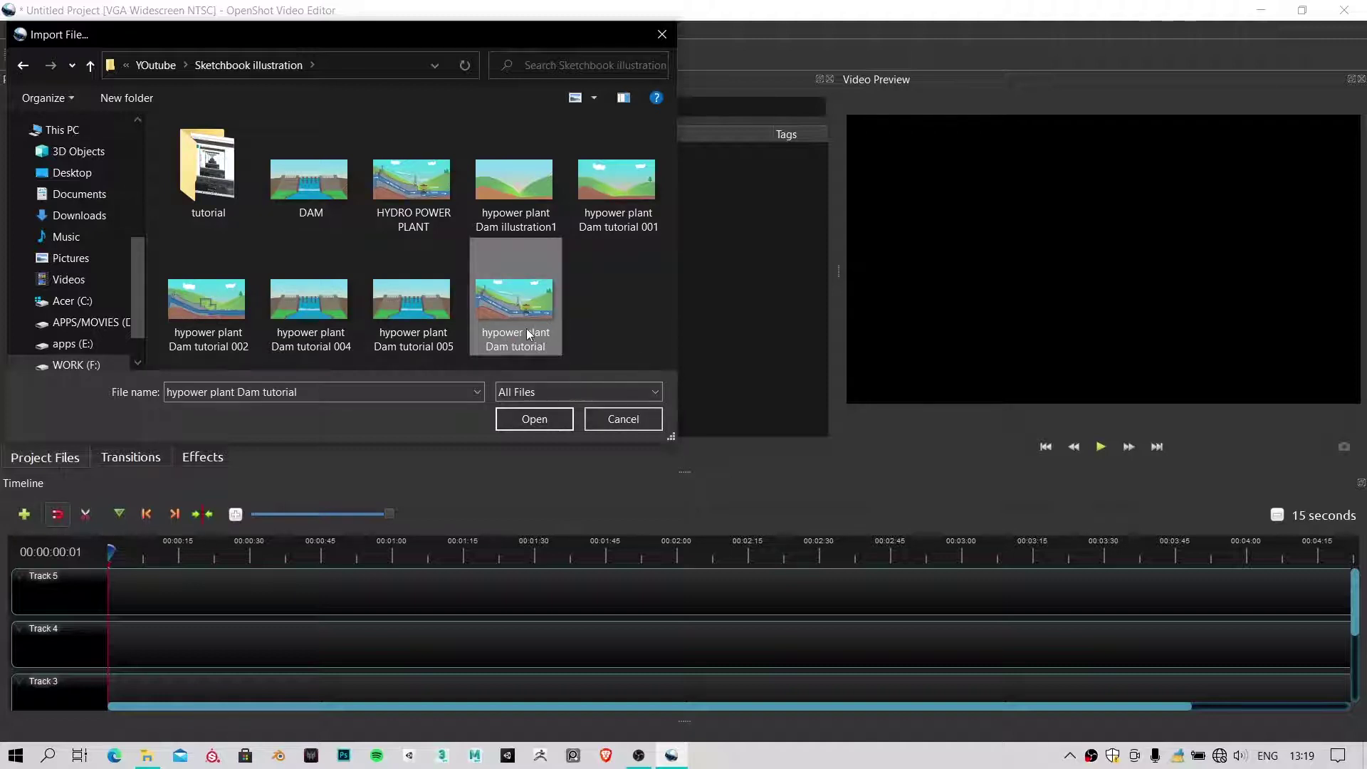
click(535, 418)
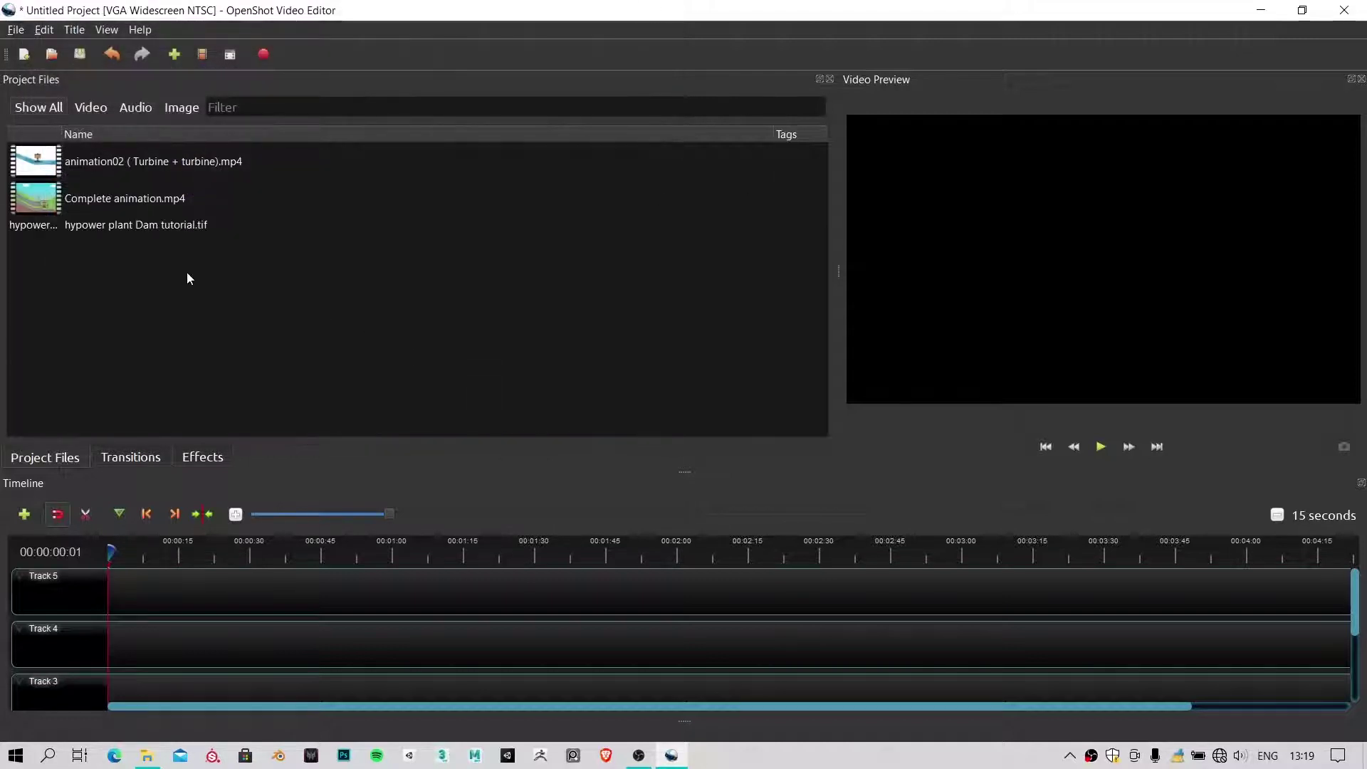
Try the hypower plant Dam tutorial.tif image near the start of Track 5 and remove it from the project
click(177, 225)
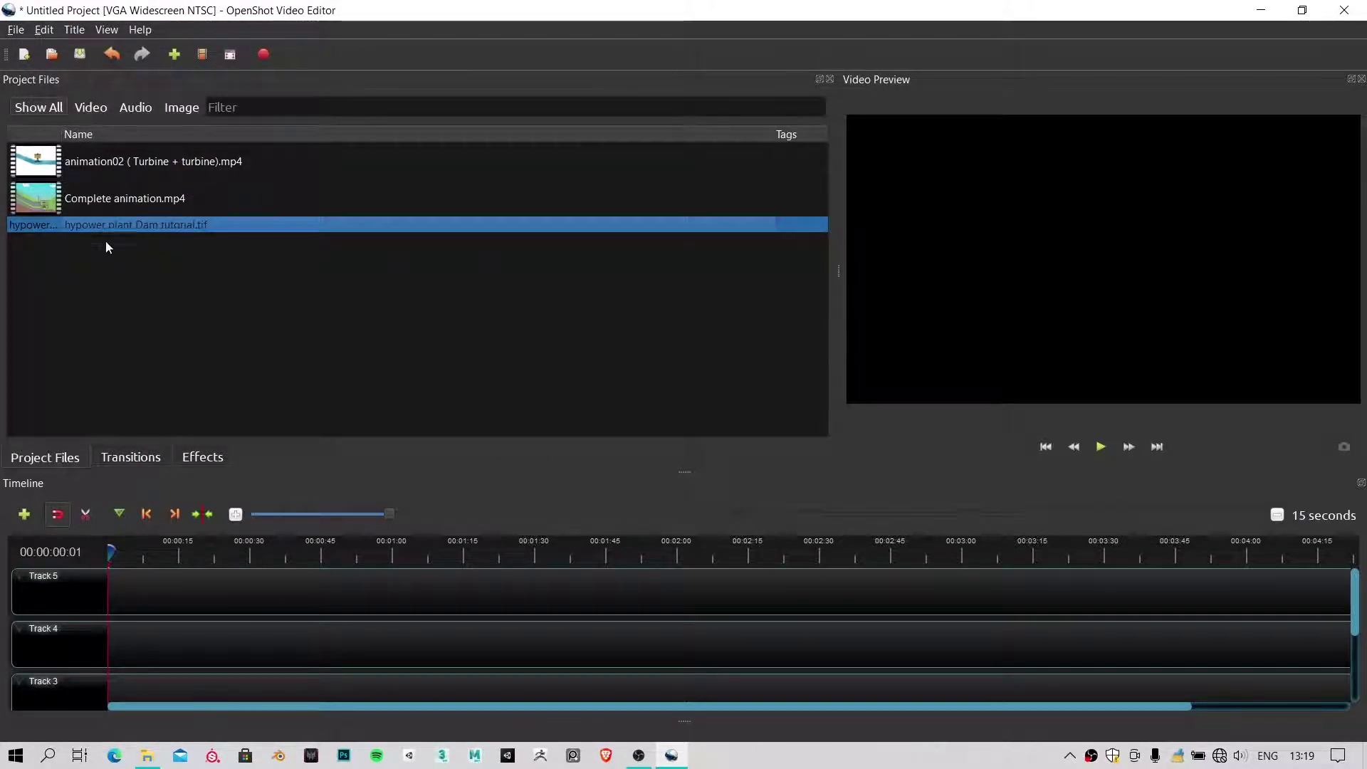
drag(126, 223, 126, 587)
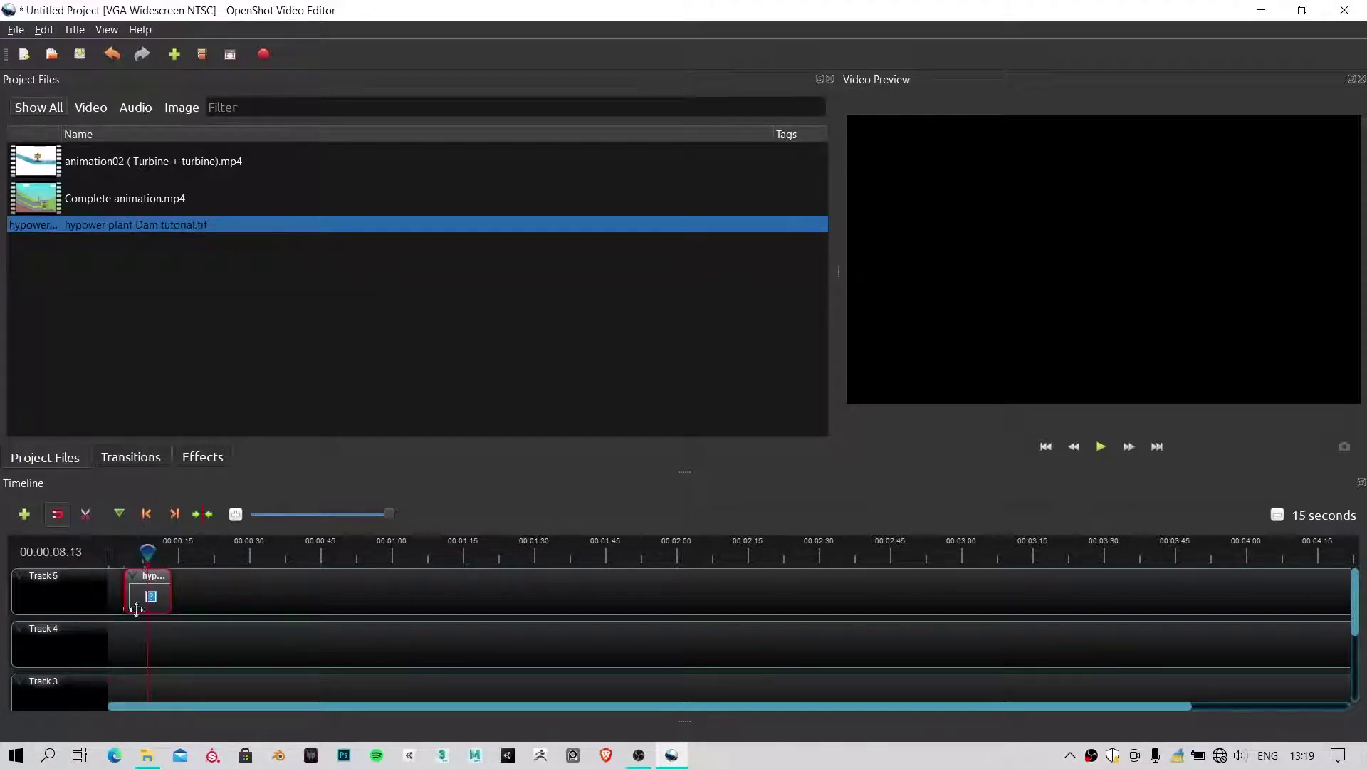
right_click(193, 220)
click(259, 353)
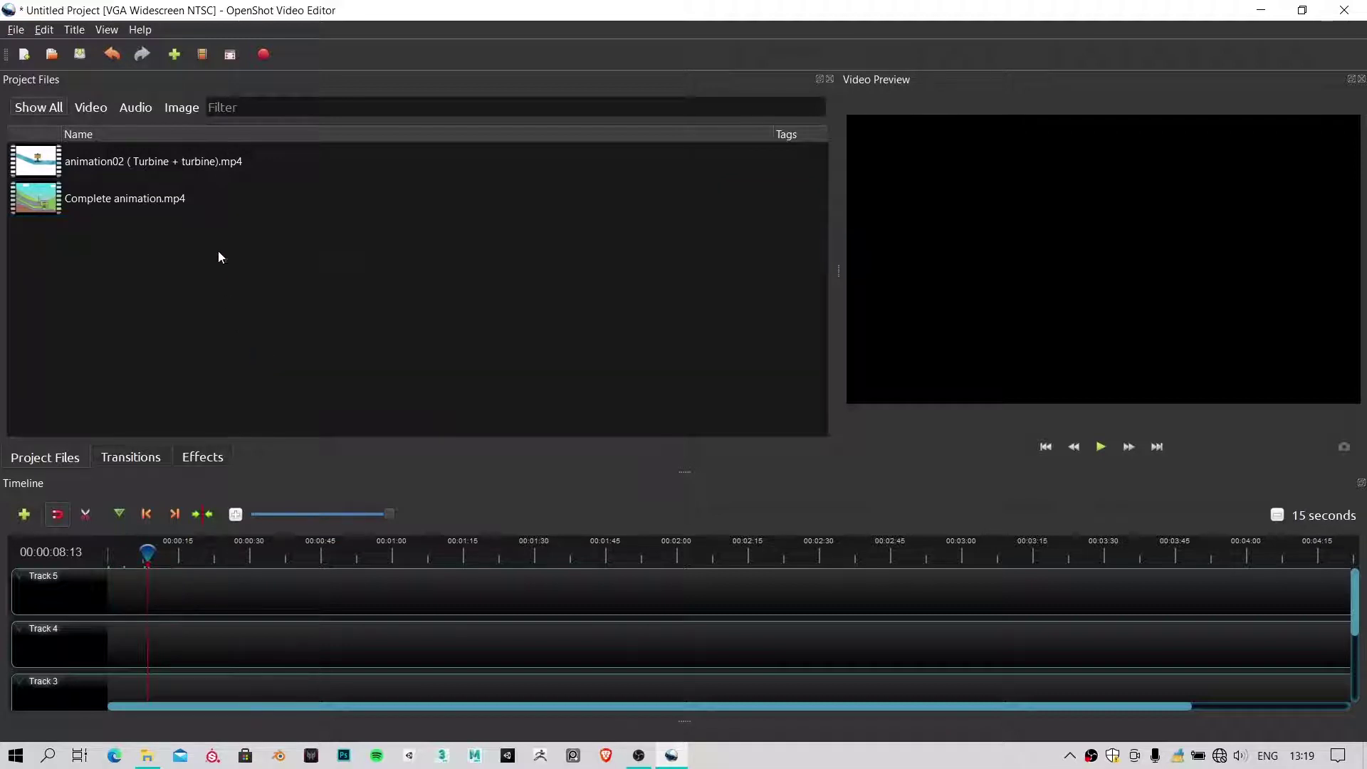
Import the HYDRO POWER PLANT image from the Sketchbook illustration folder and select it in the project files
right_click(219, 257)
click(234, 263)
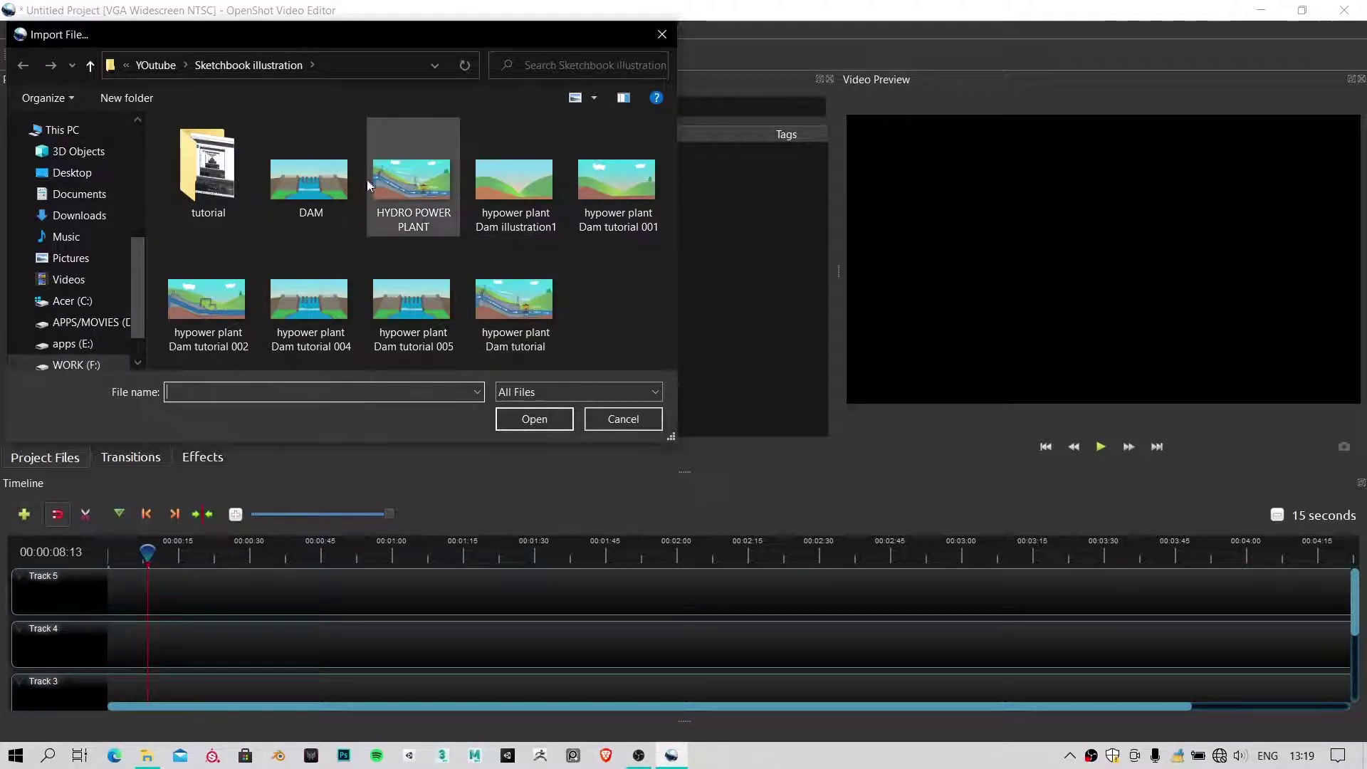
click(440, 190)
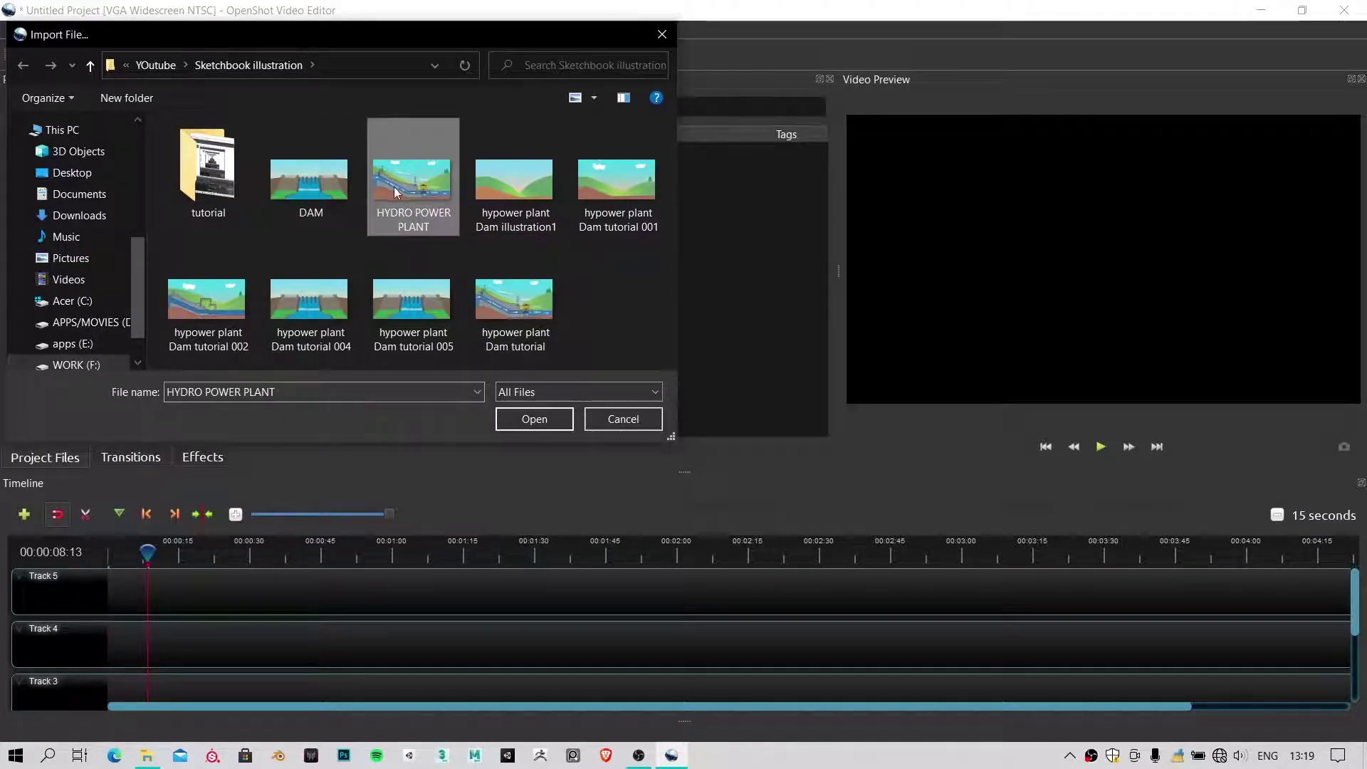
click(540, 413)
click(53, 237)
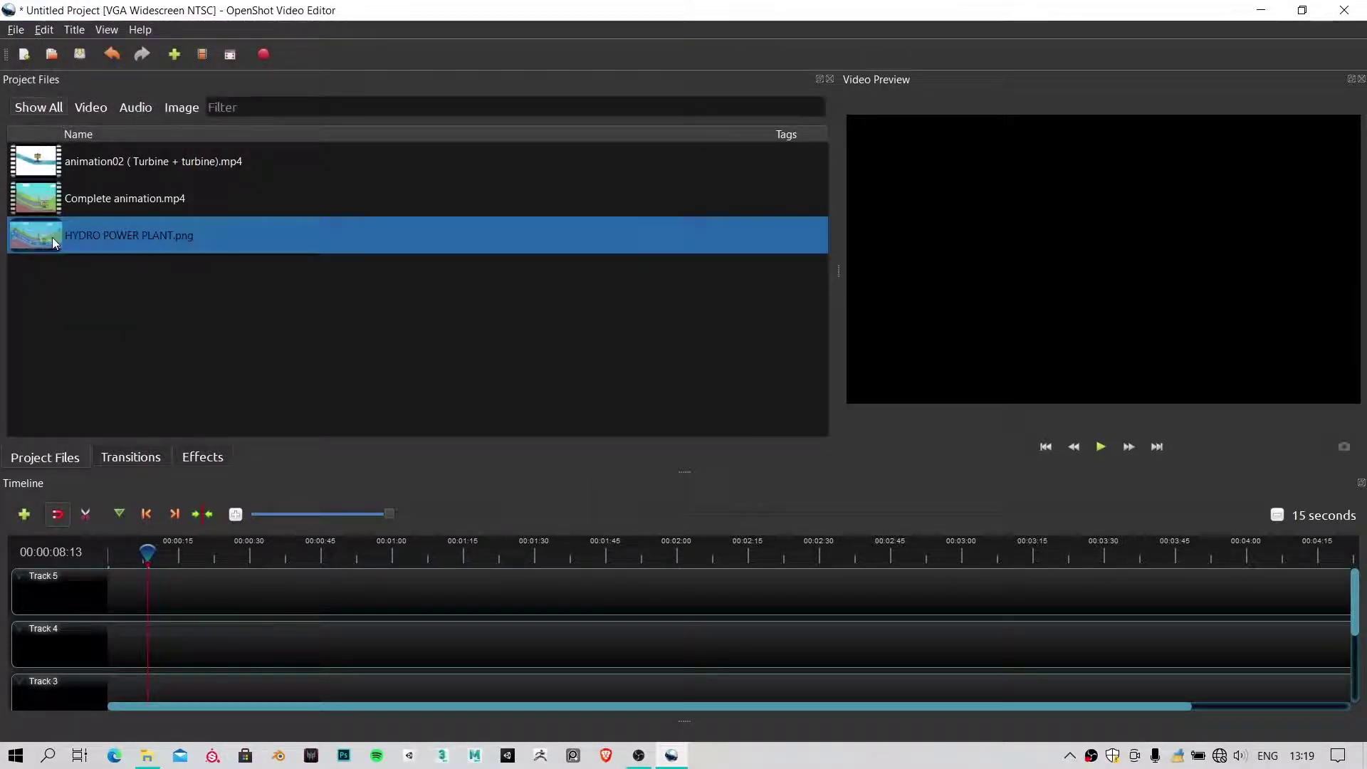
Import the DAM image from the Sketchbook illustration folder and select HYDRO POWER PLANT.png in the project files
right_click(266, 288)
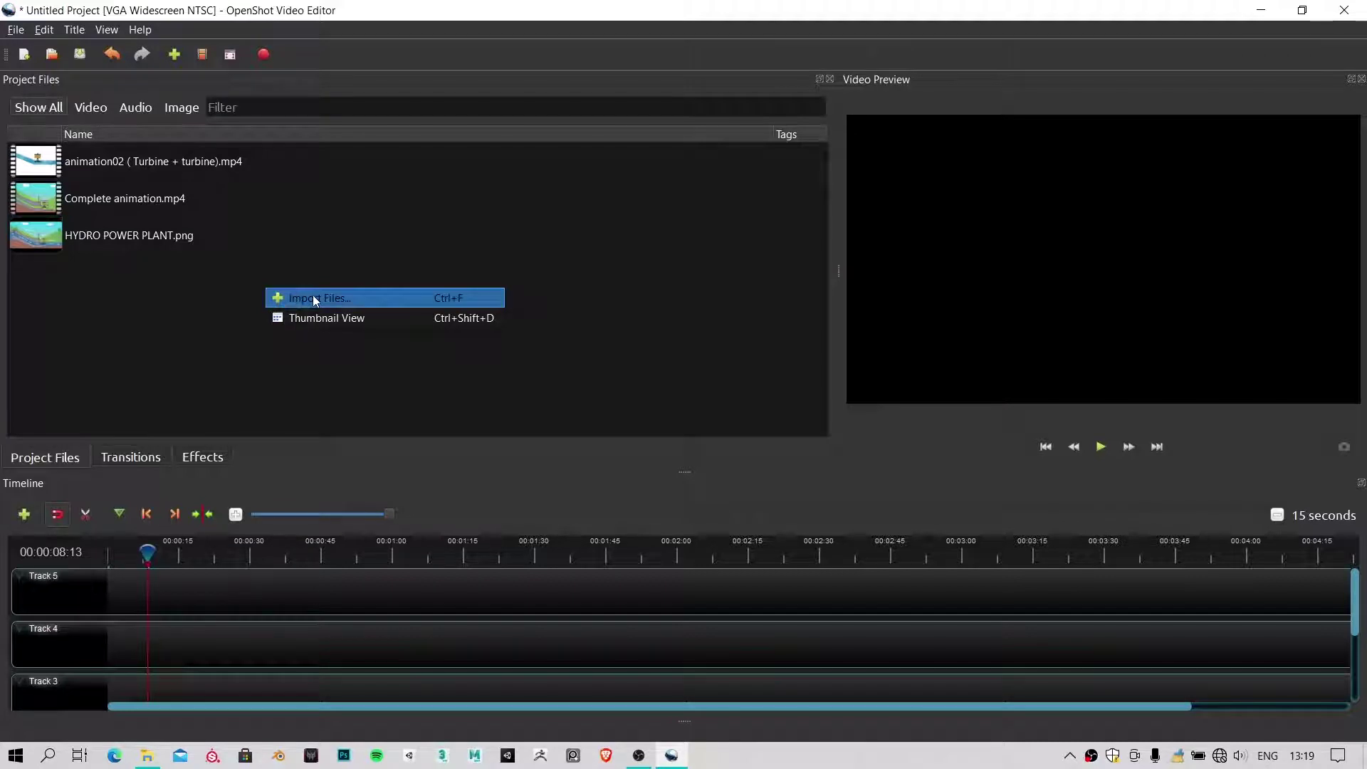
click(265, 277)
right_click(282, 276)
click(308, 289)
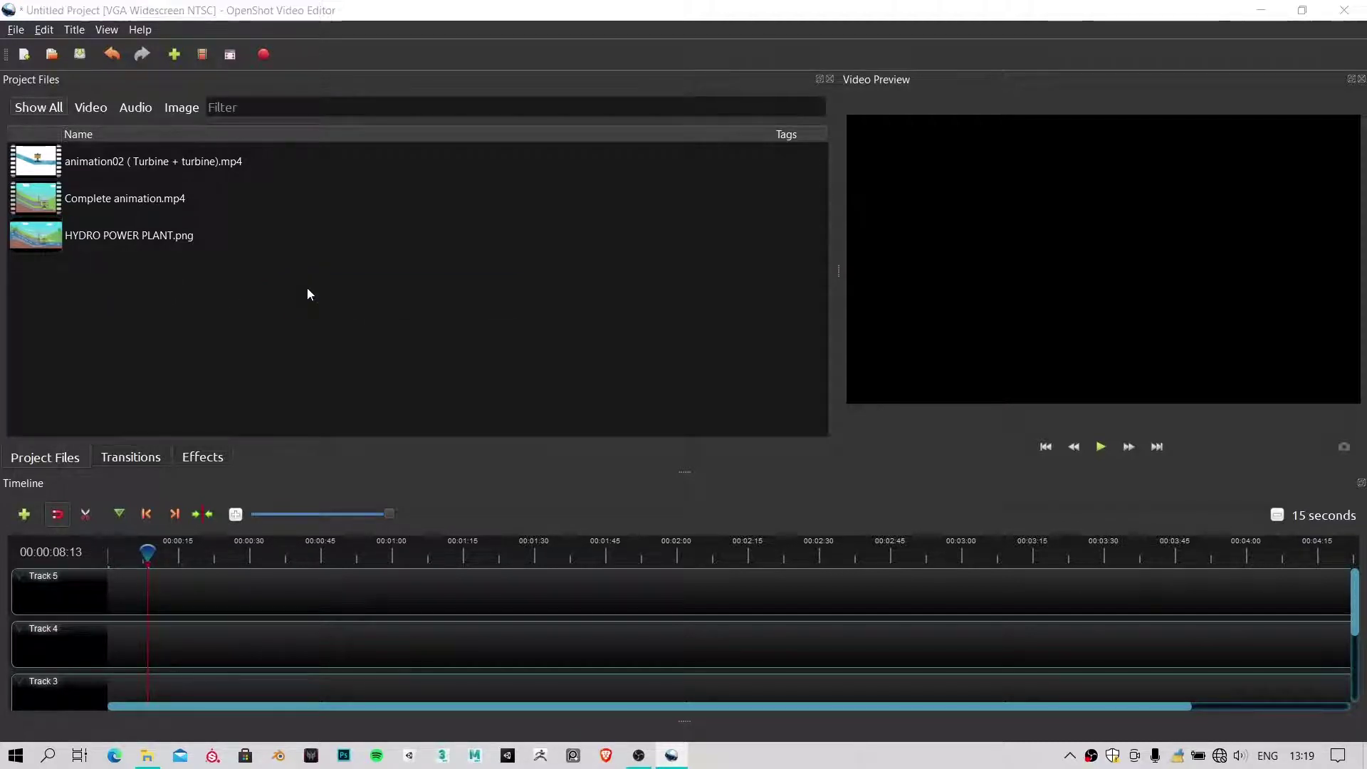
click(309, 194)
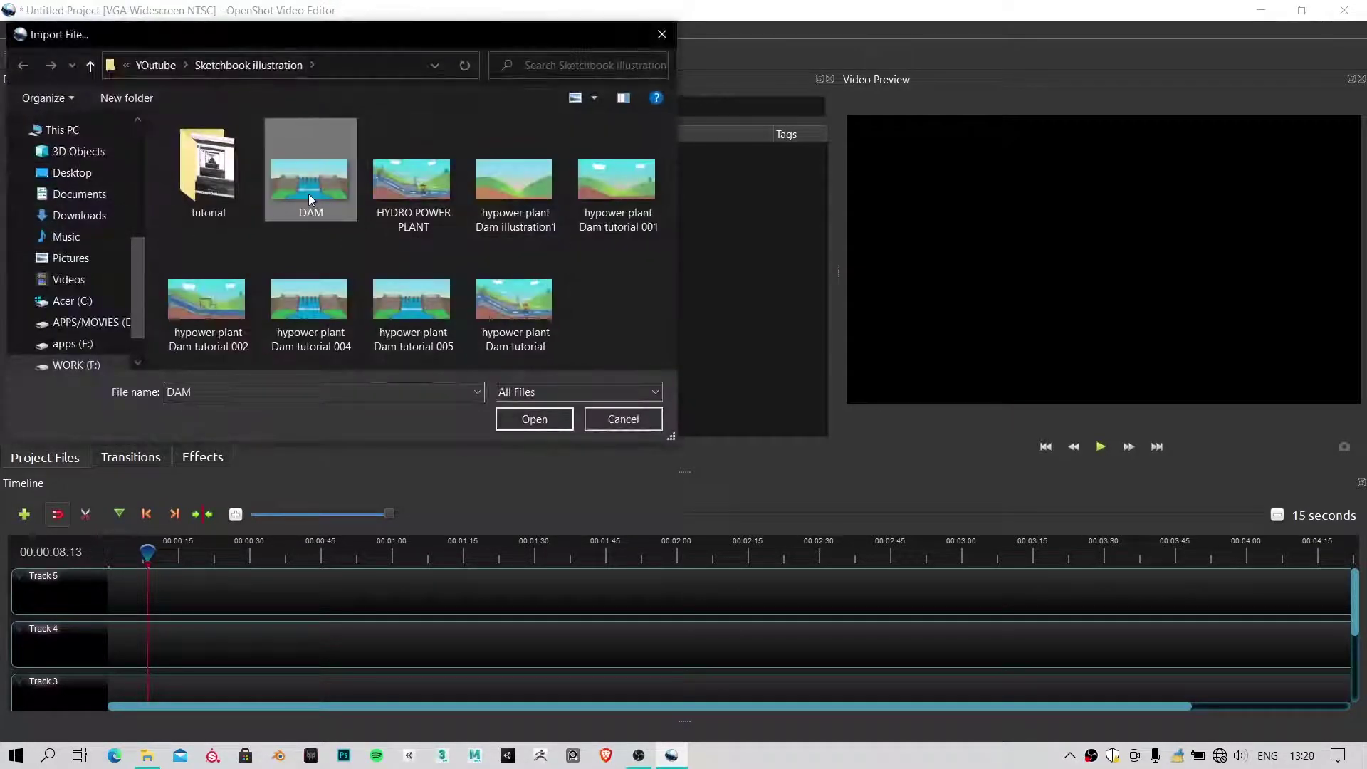
click(558, 416)
click(53, 271)
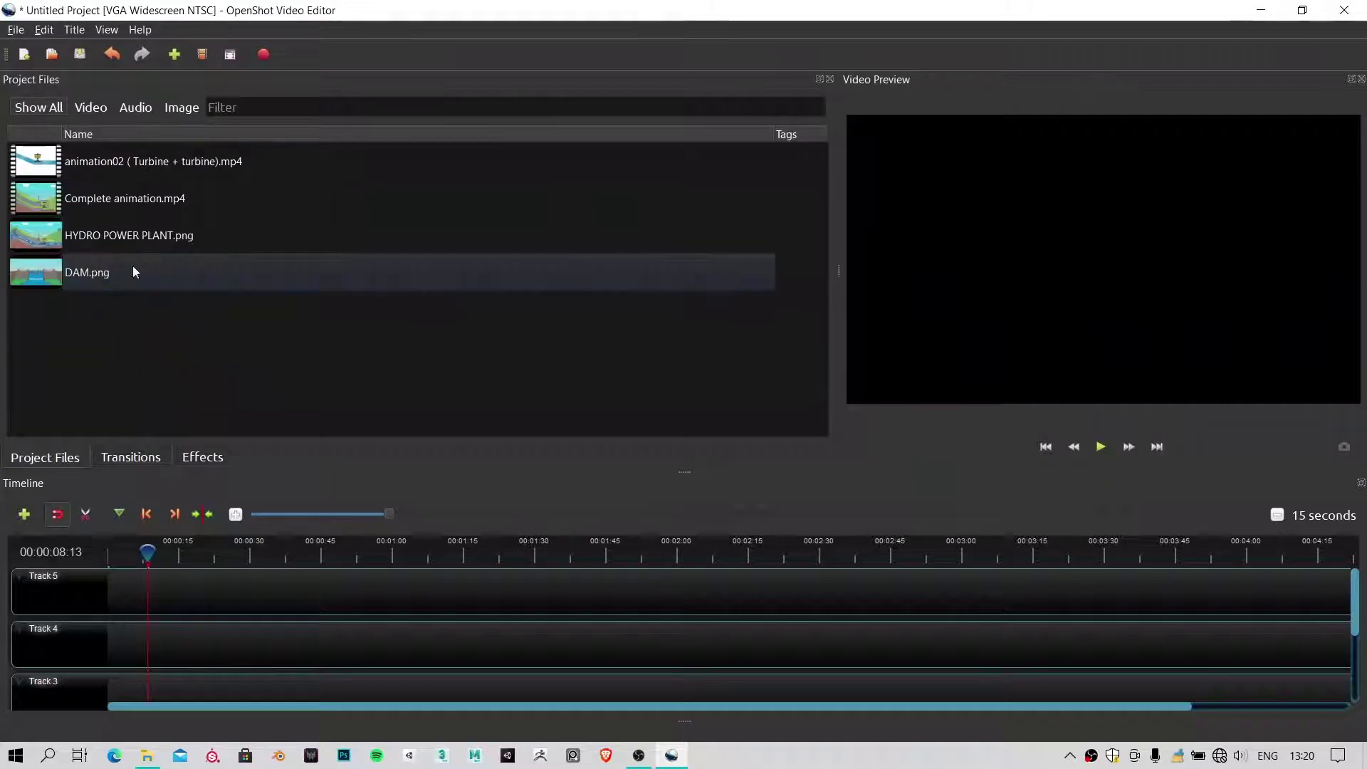
click(128, 237)
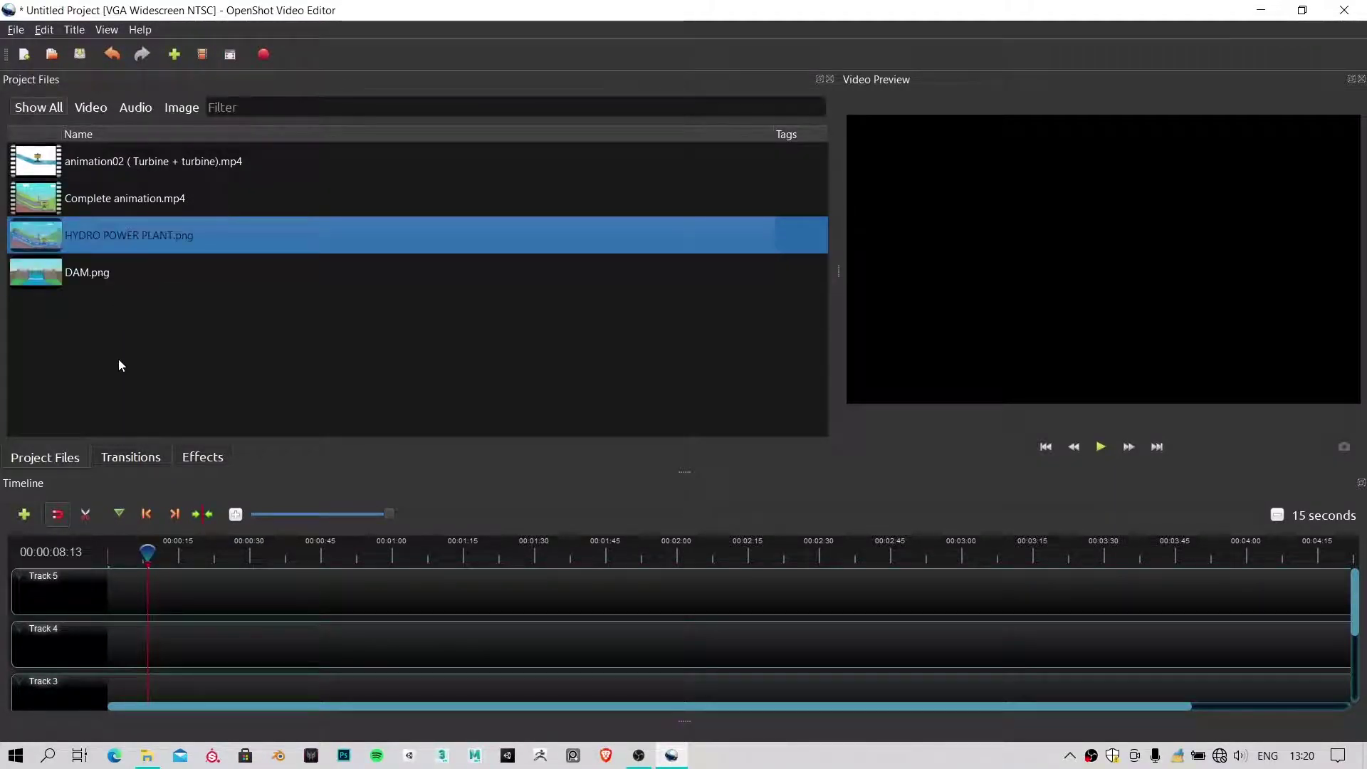
Import the Bg image from the Assets folder inside YOutube's sketchbook animation folder into the project files
right_click(258, 308)
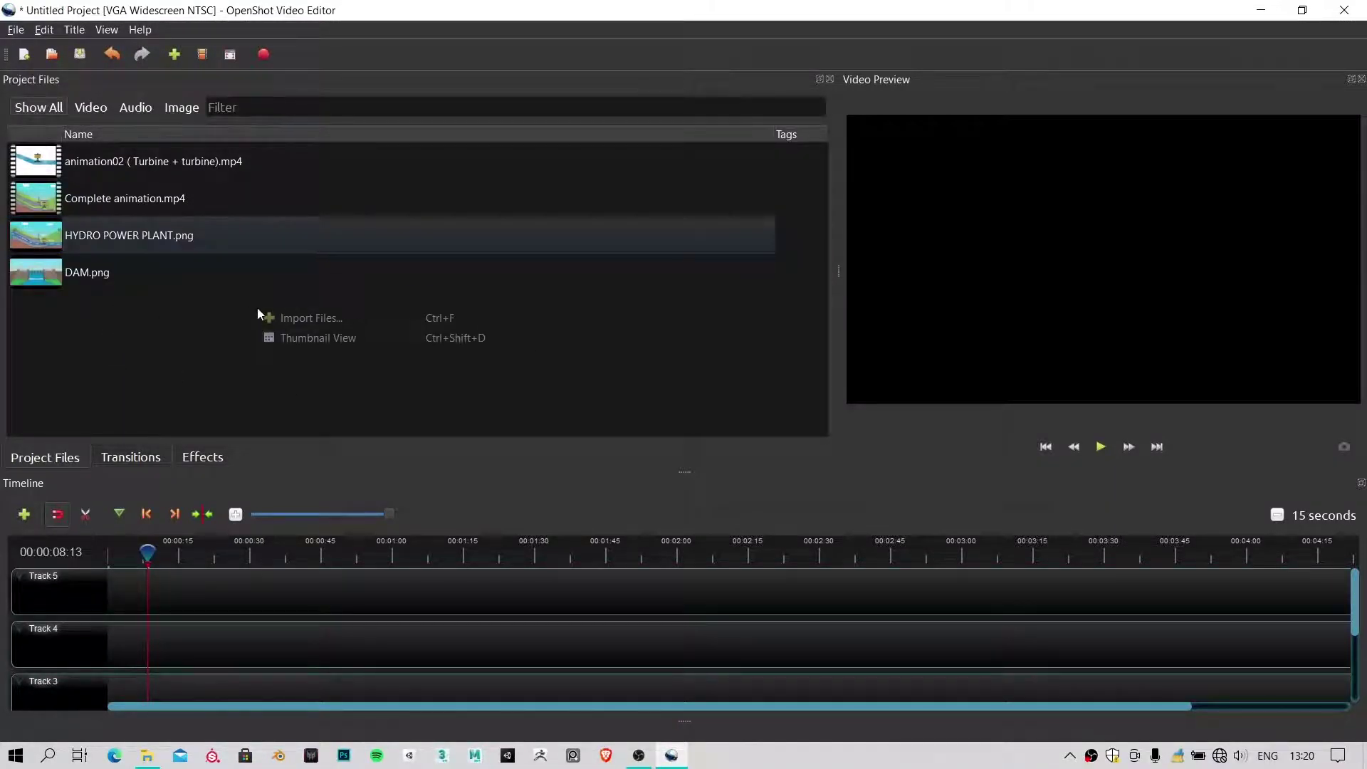
click(320, 315)
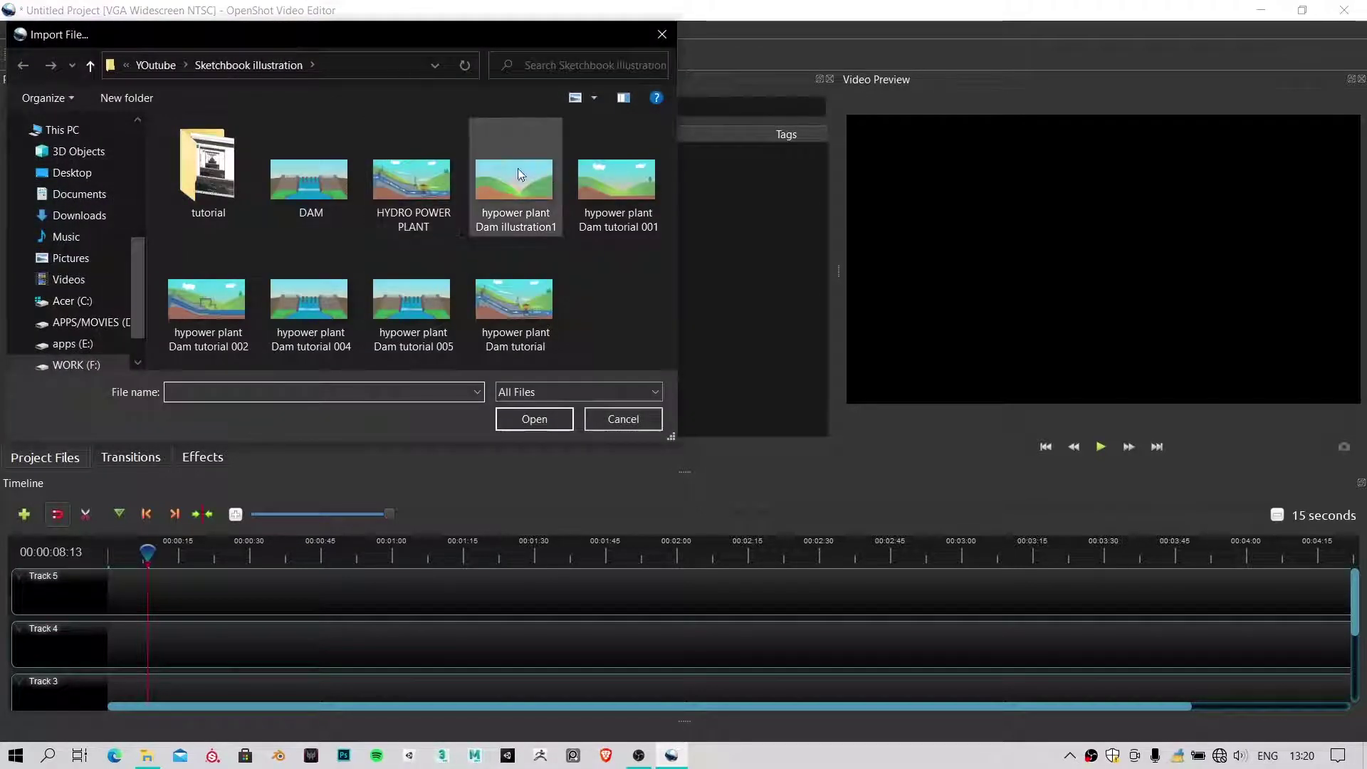
click(171, 64)
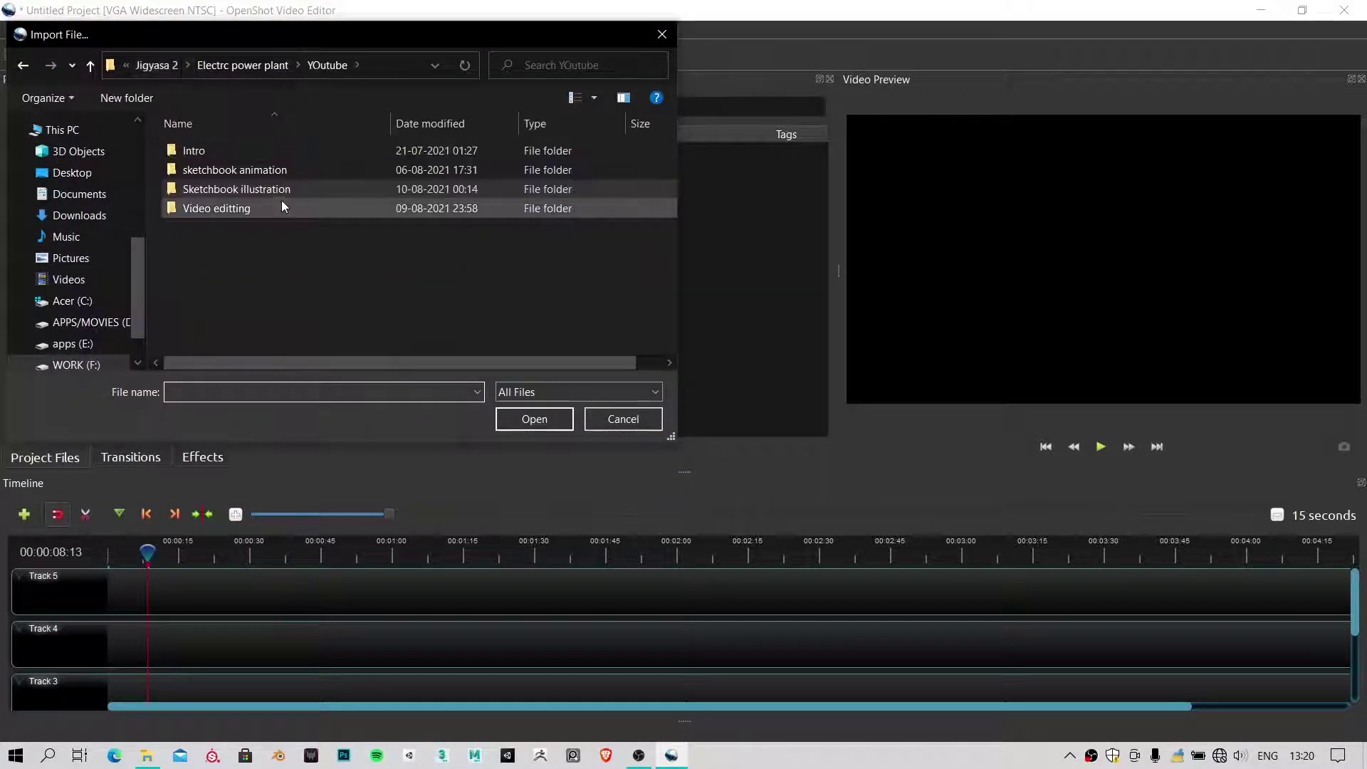
double_click(276, 172)
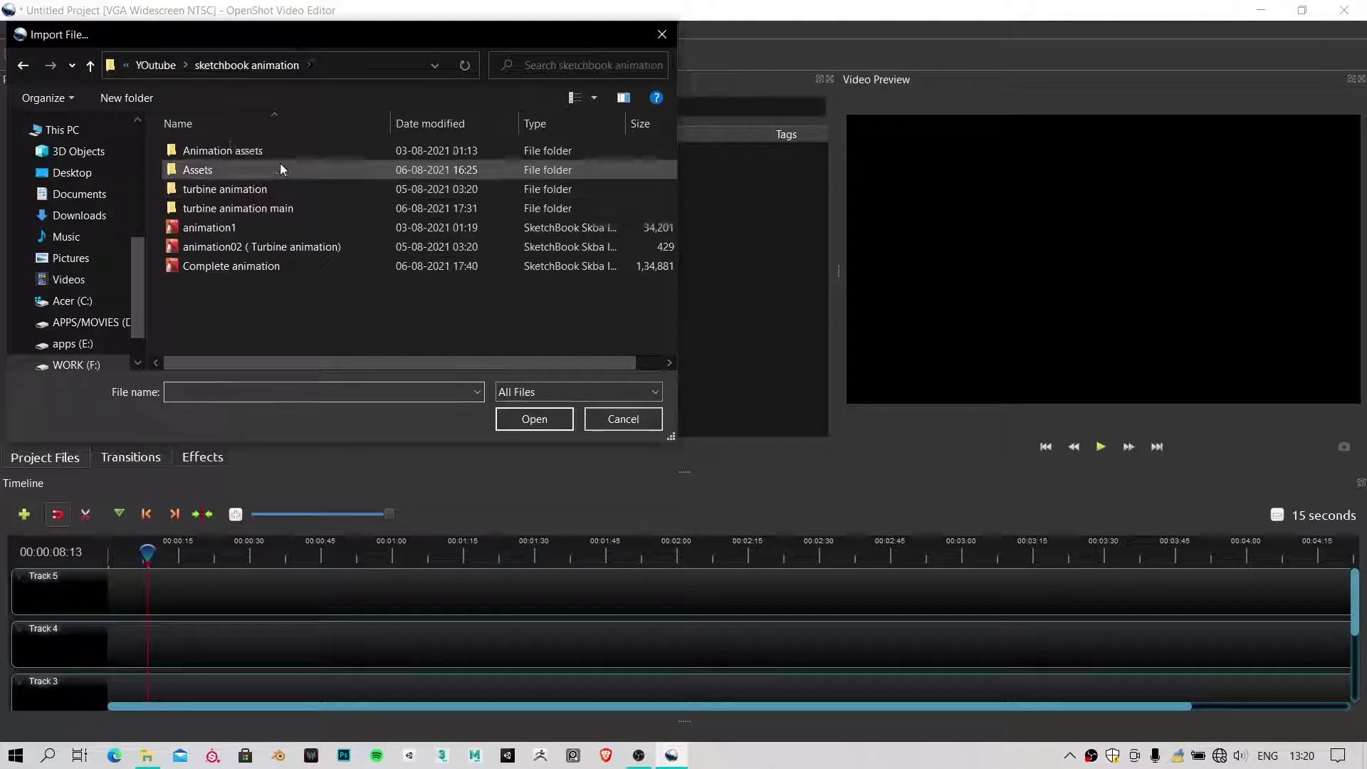
double_click(216, 169)
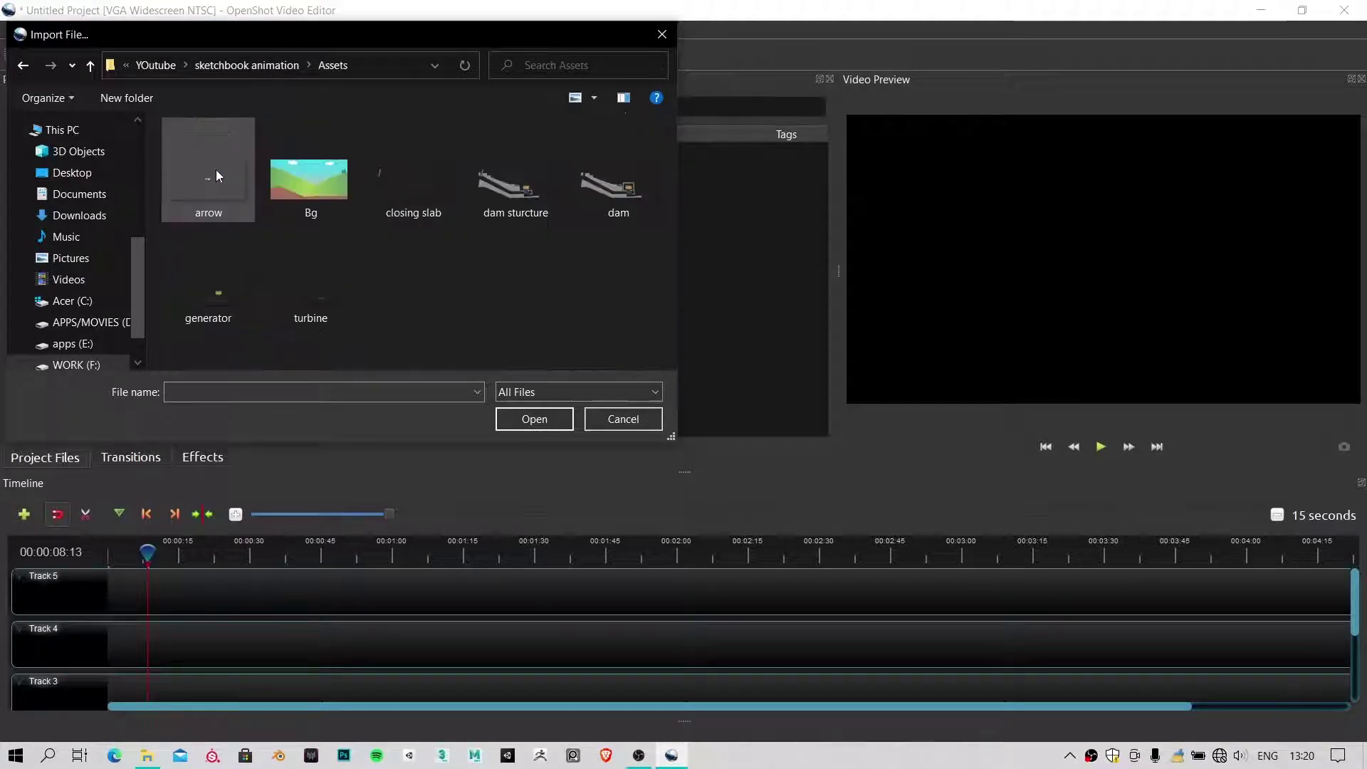
click(321, 181)
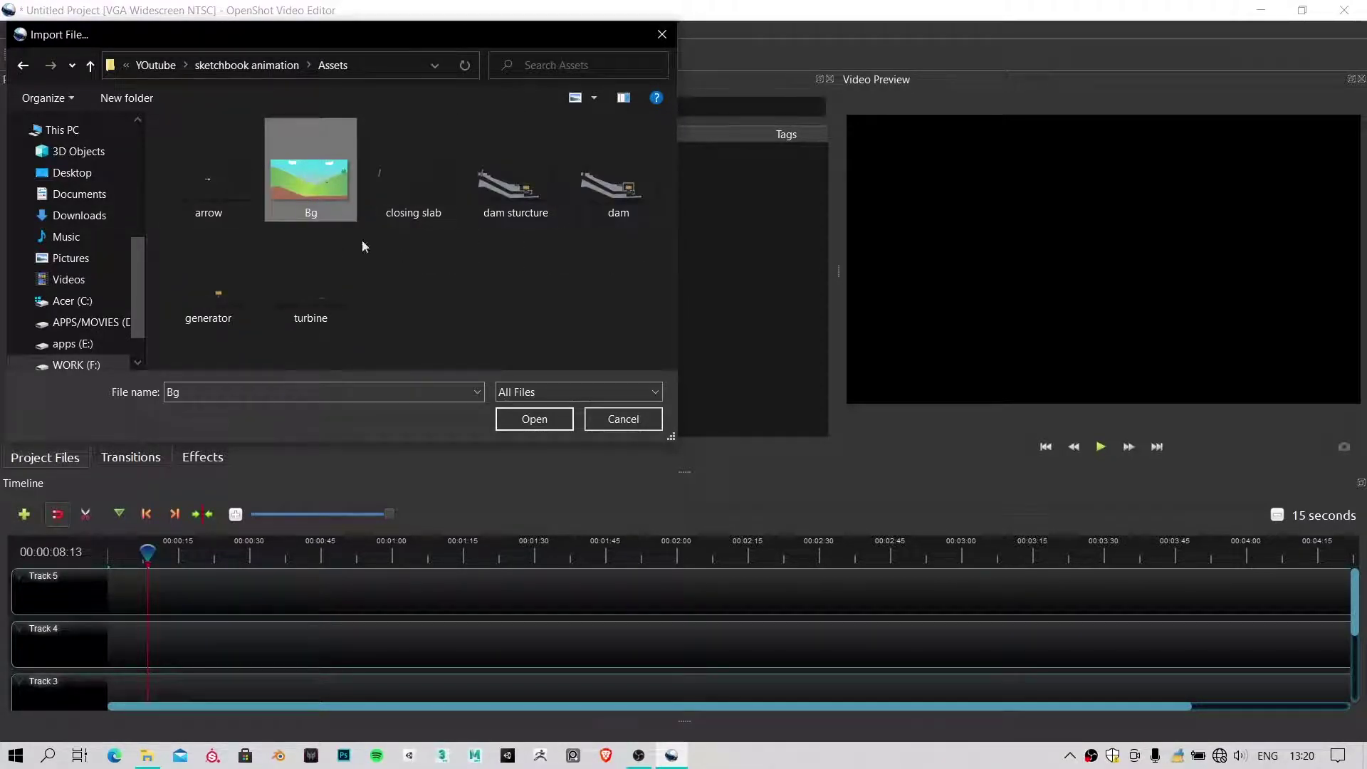
click(561, 420)
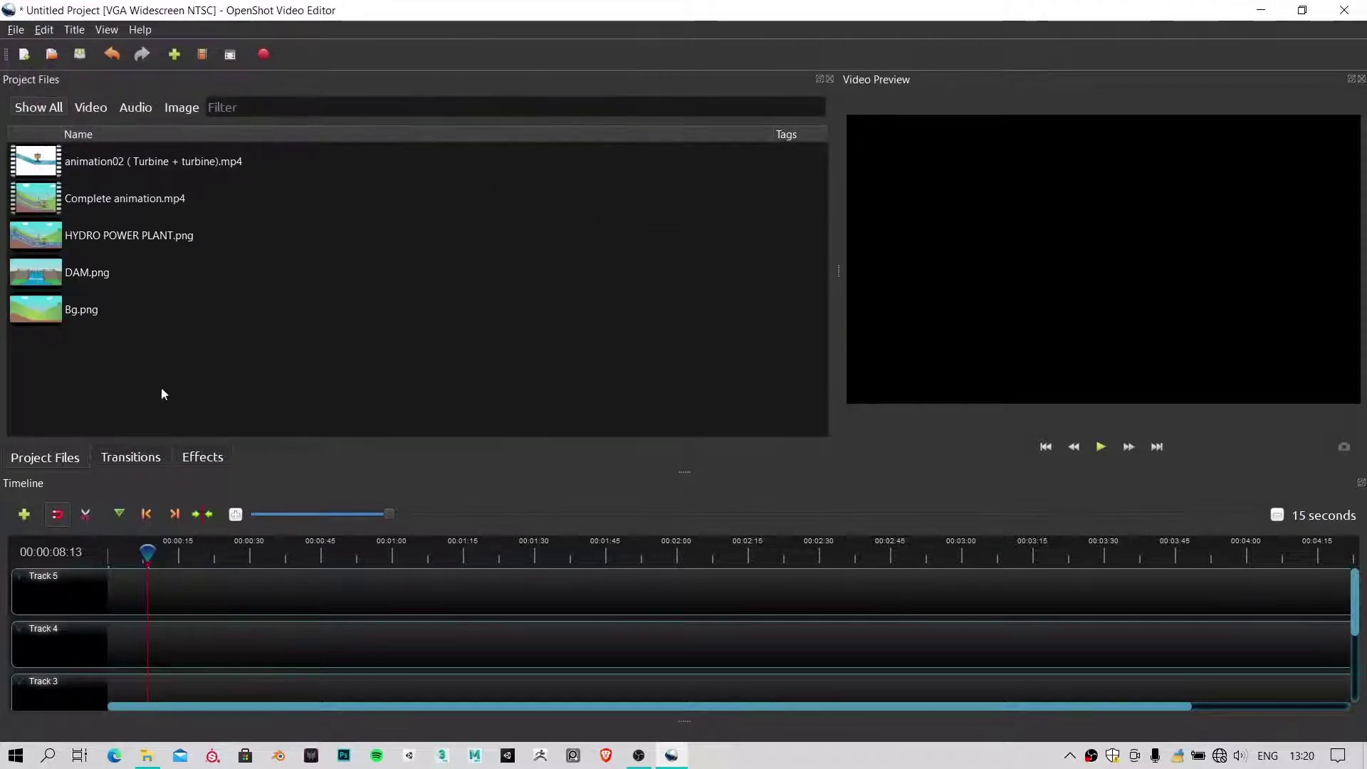
click(91, 313)
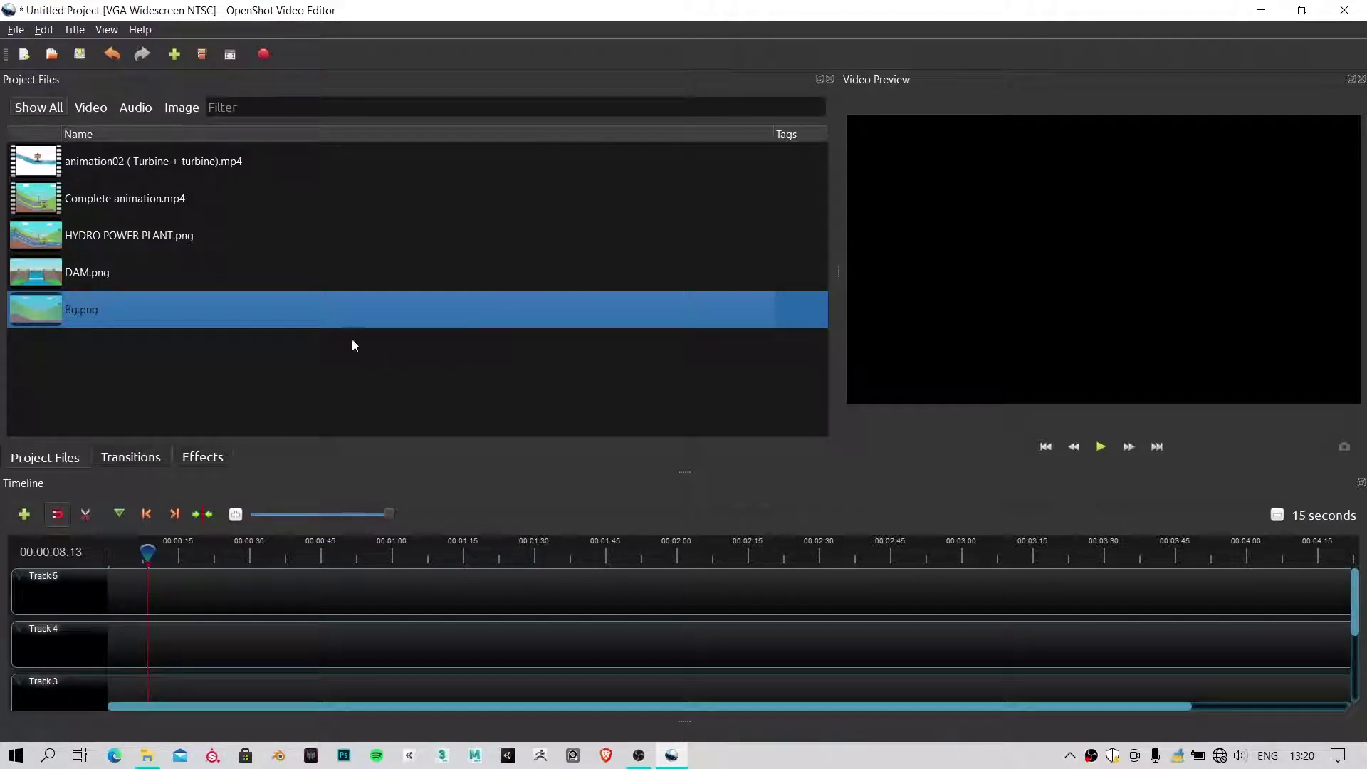
click(220, 370)
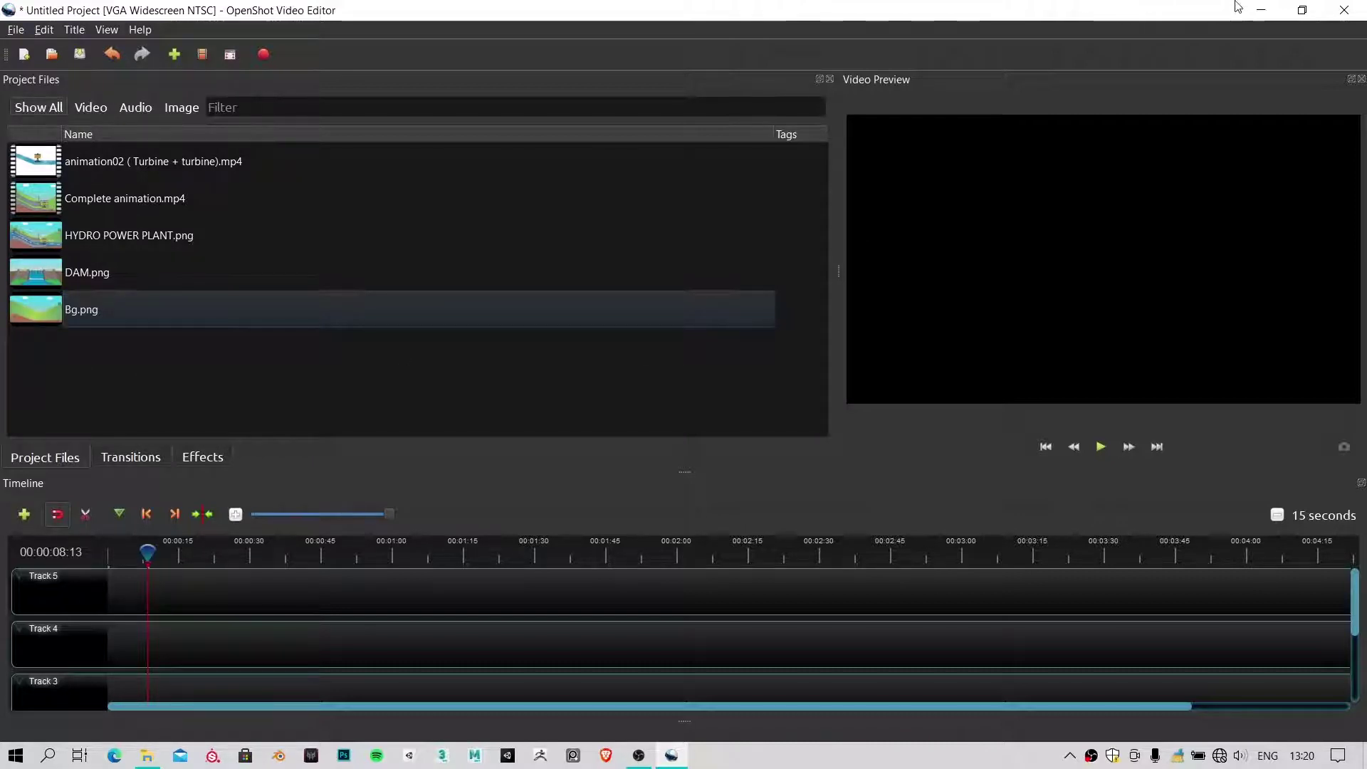
Switch to File Explorer, open the recent Hydropower Plant document in Word, and view its script at full window size
click(1261, 10)
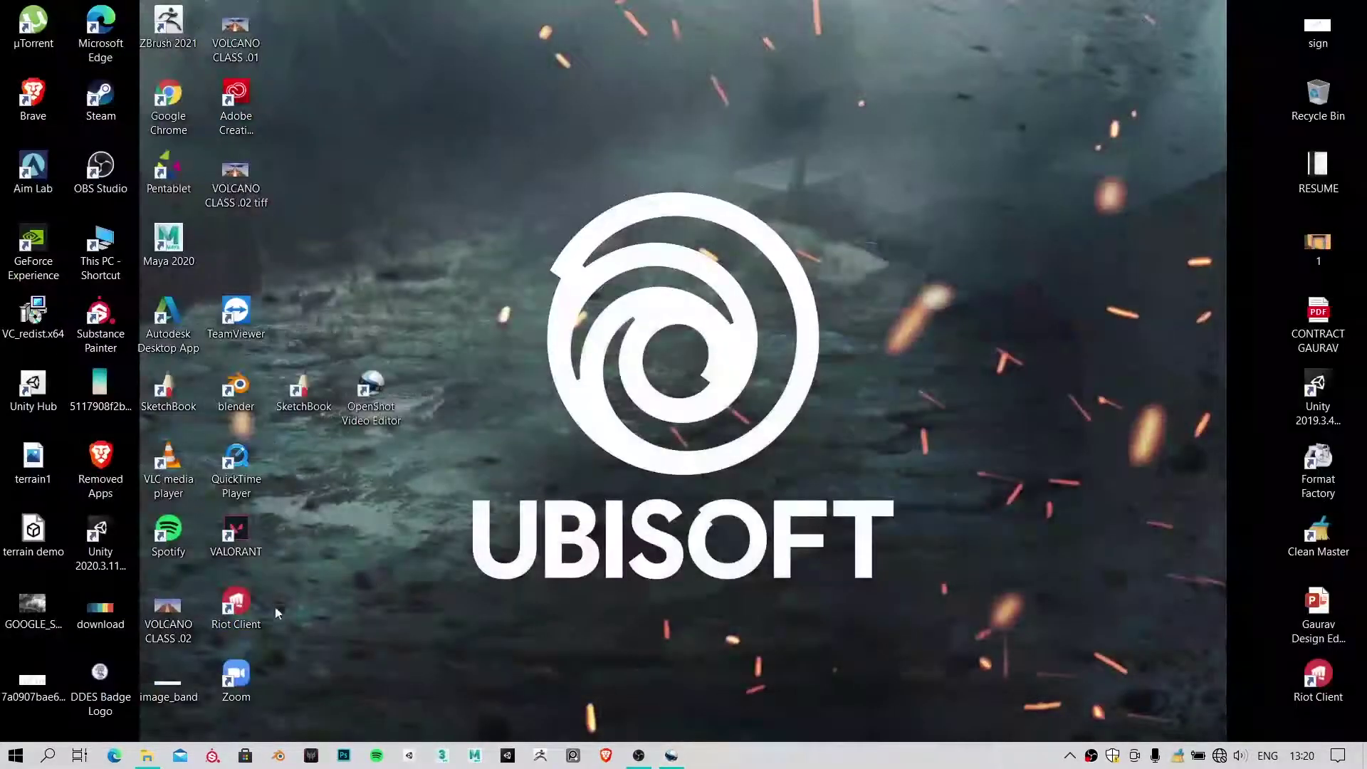
click(146, 755)
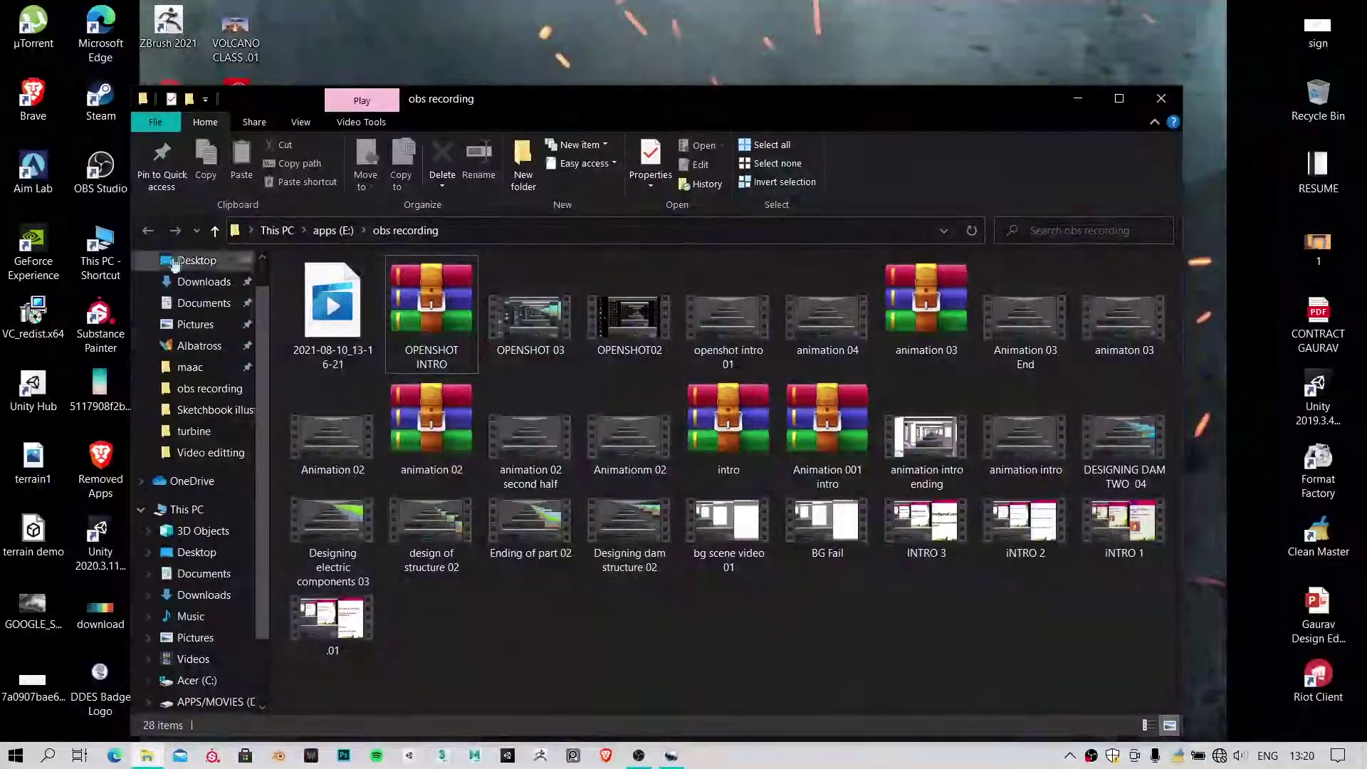
click(214, 279)
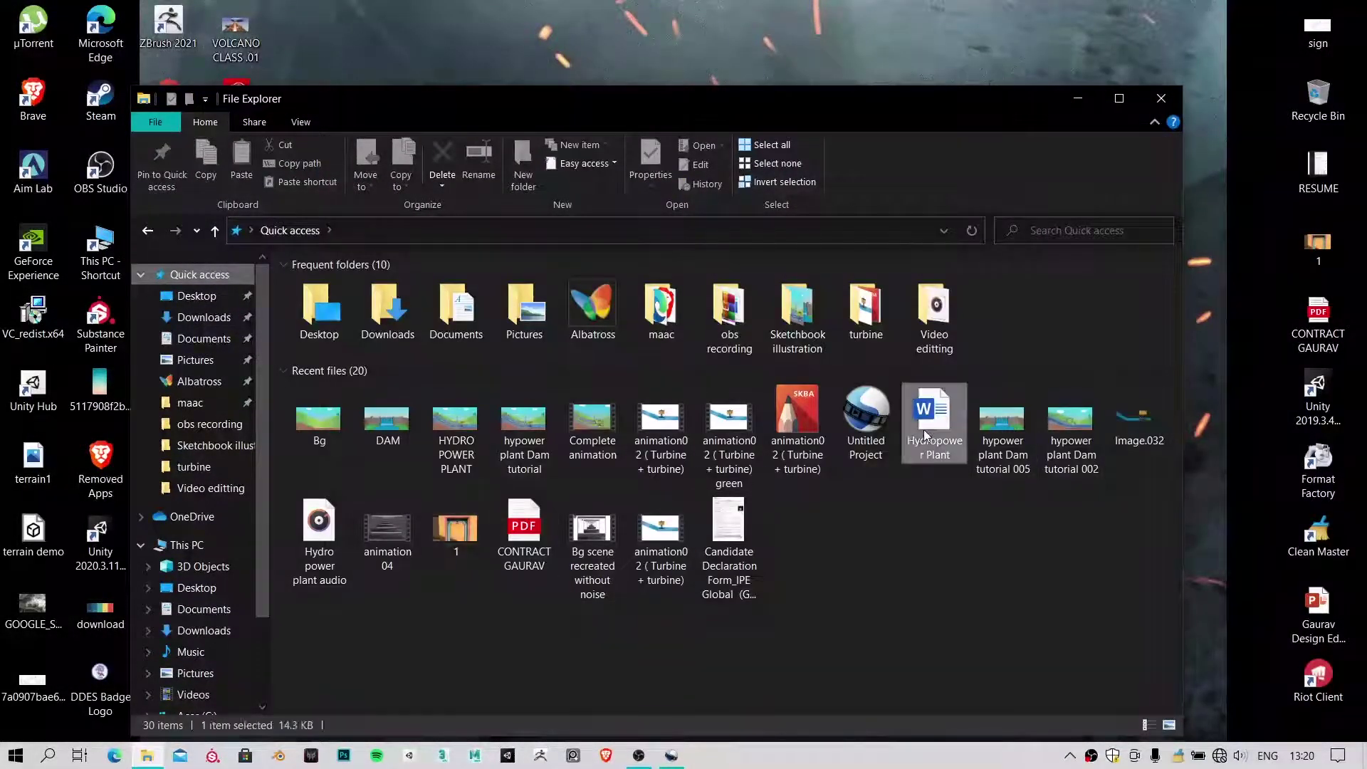
click(926, 435)
key(Return)
click(1074, 88)
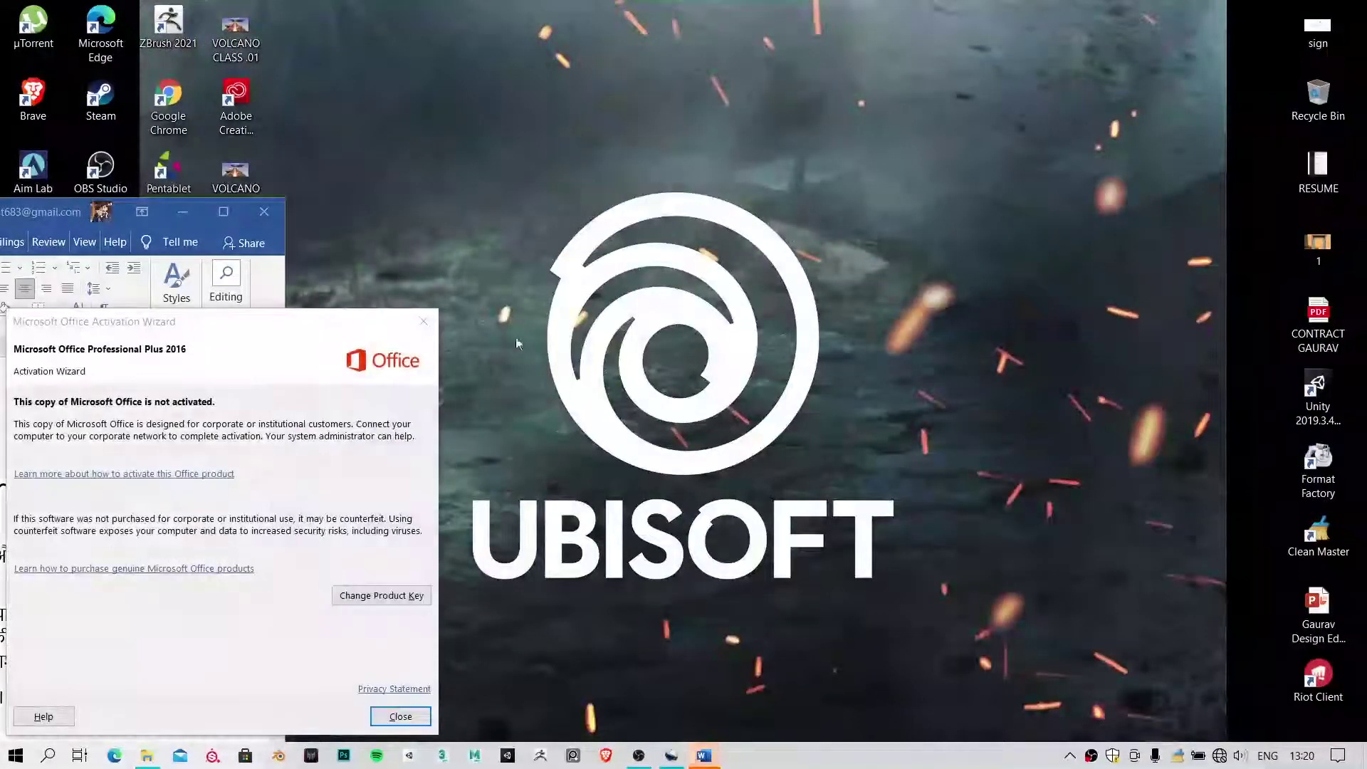
click(43, 713)
click(223, 211)
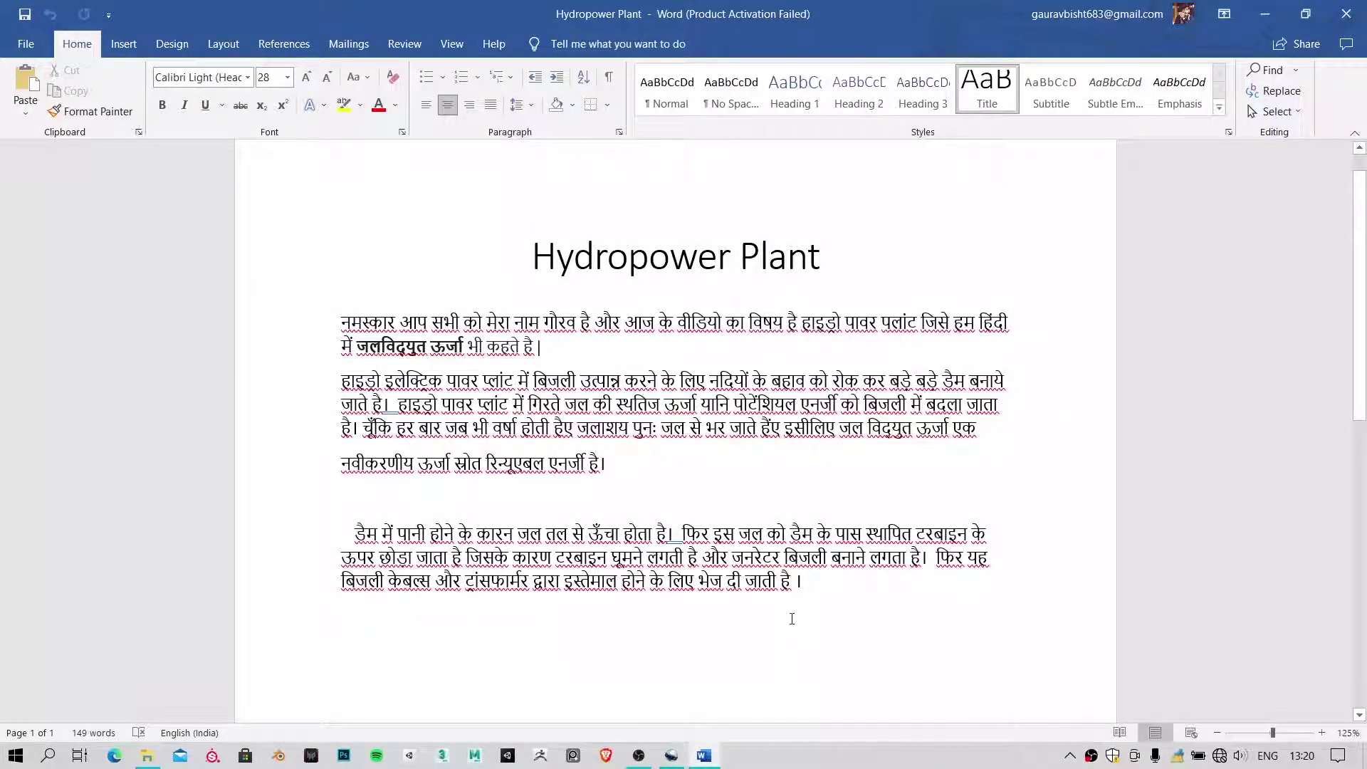
click(1265, 16)
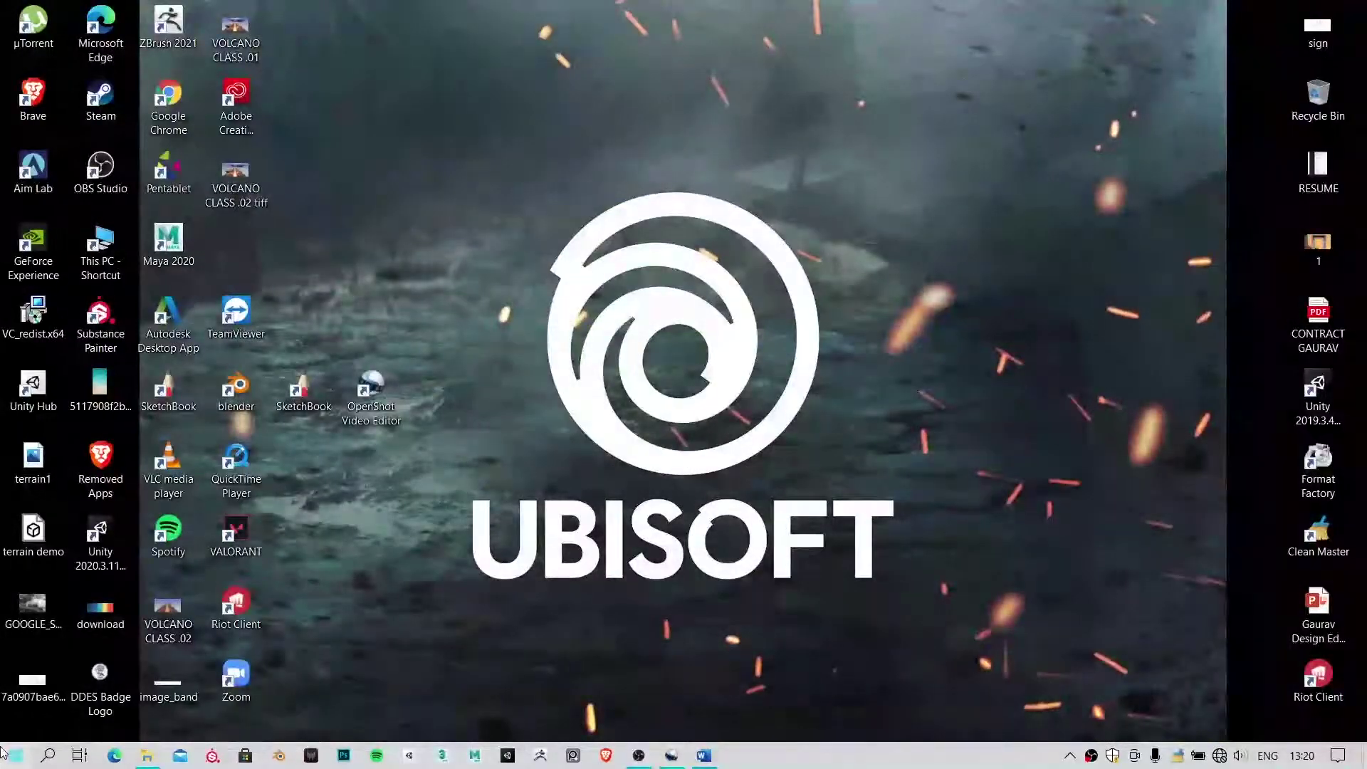
Open Voice Recorder, record a voice clip of about 10 seconds, and play back part of it
click(2, 753)
text(voi)
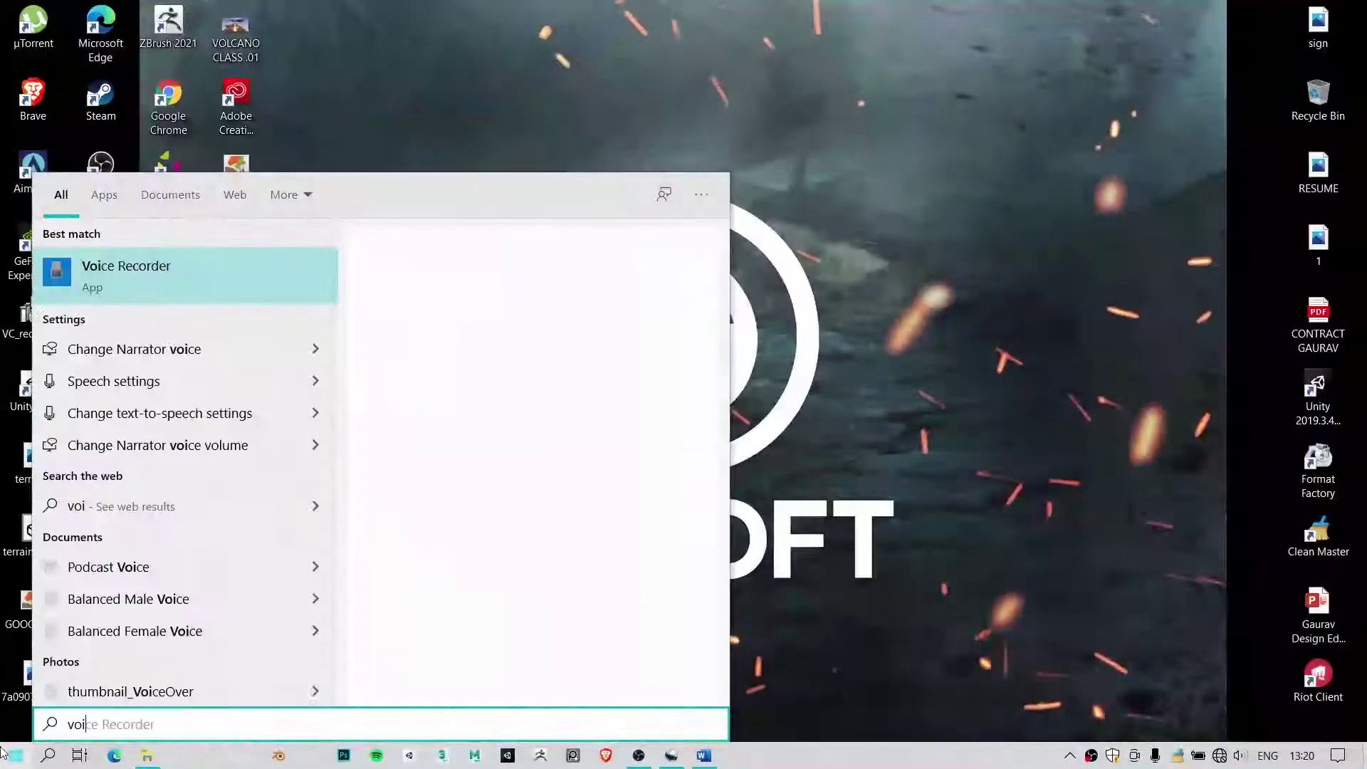
click(250, 267)
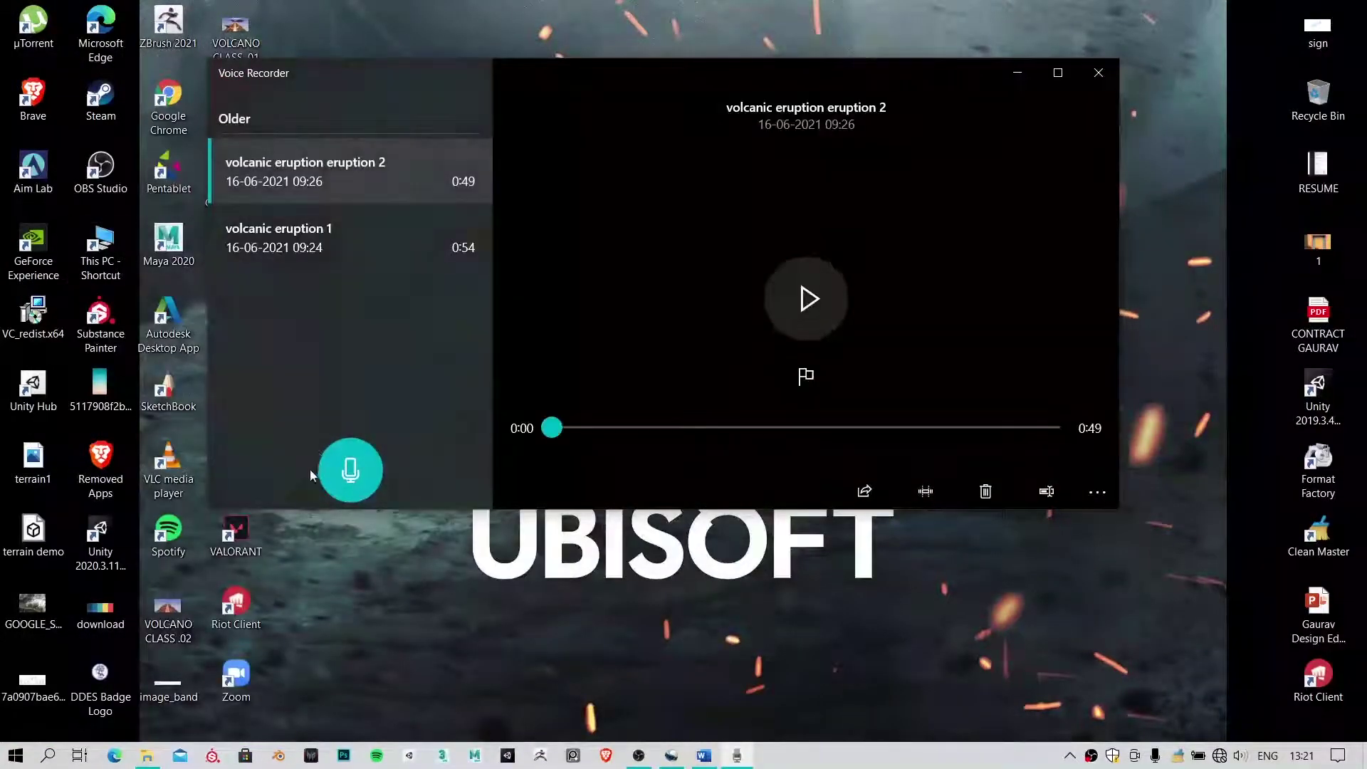
click(370, 470)
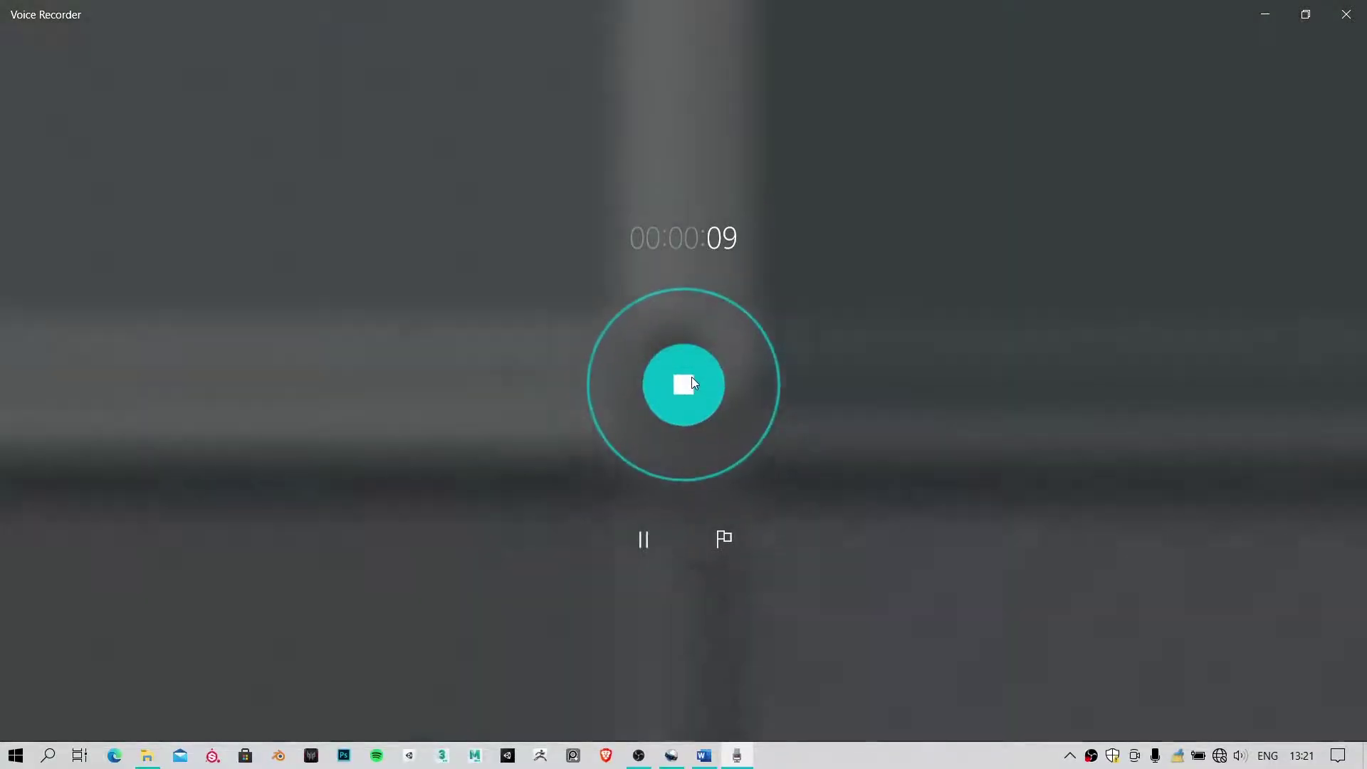
click(691, 377)
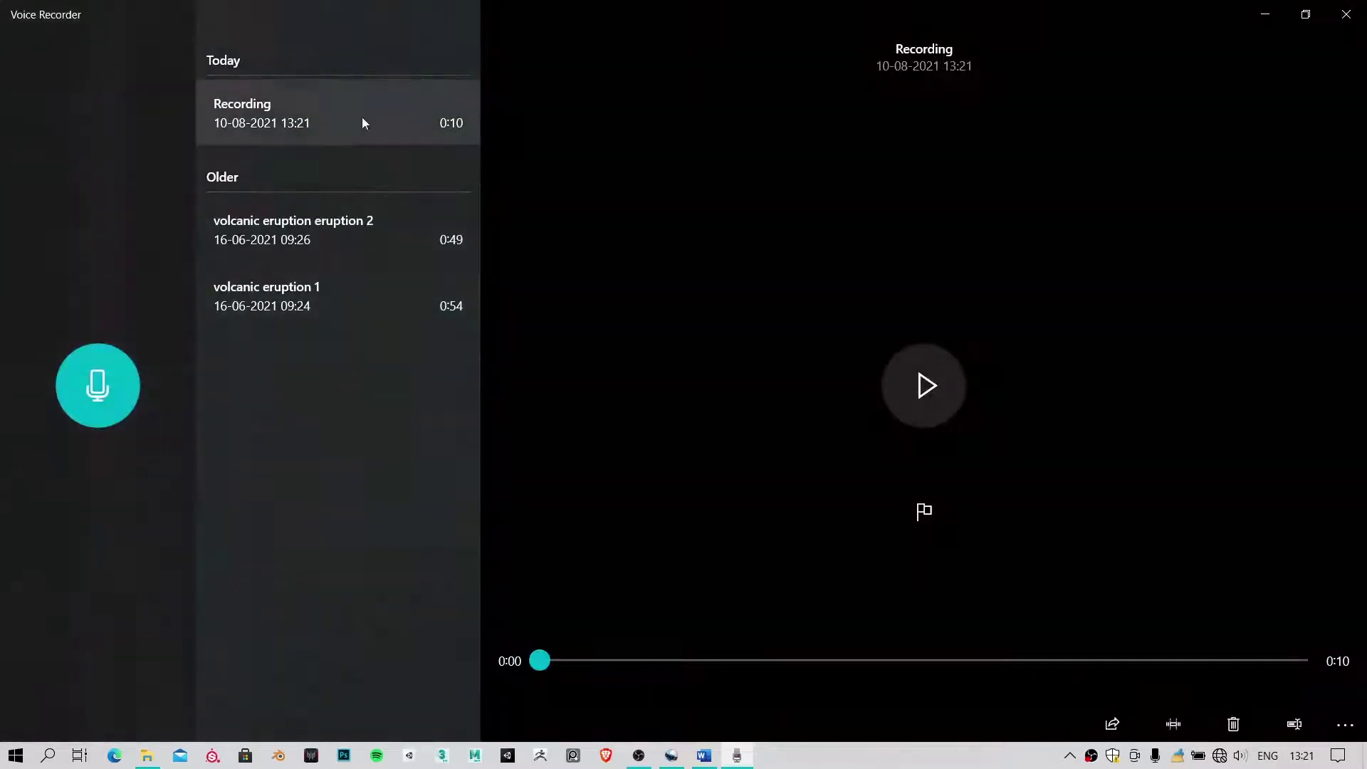
click(304, 106)
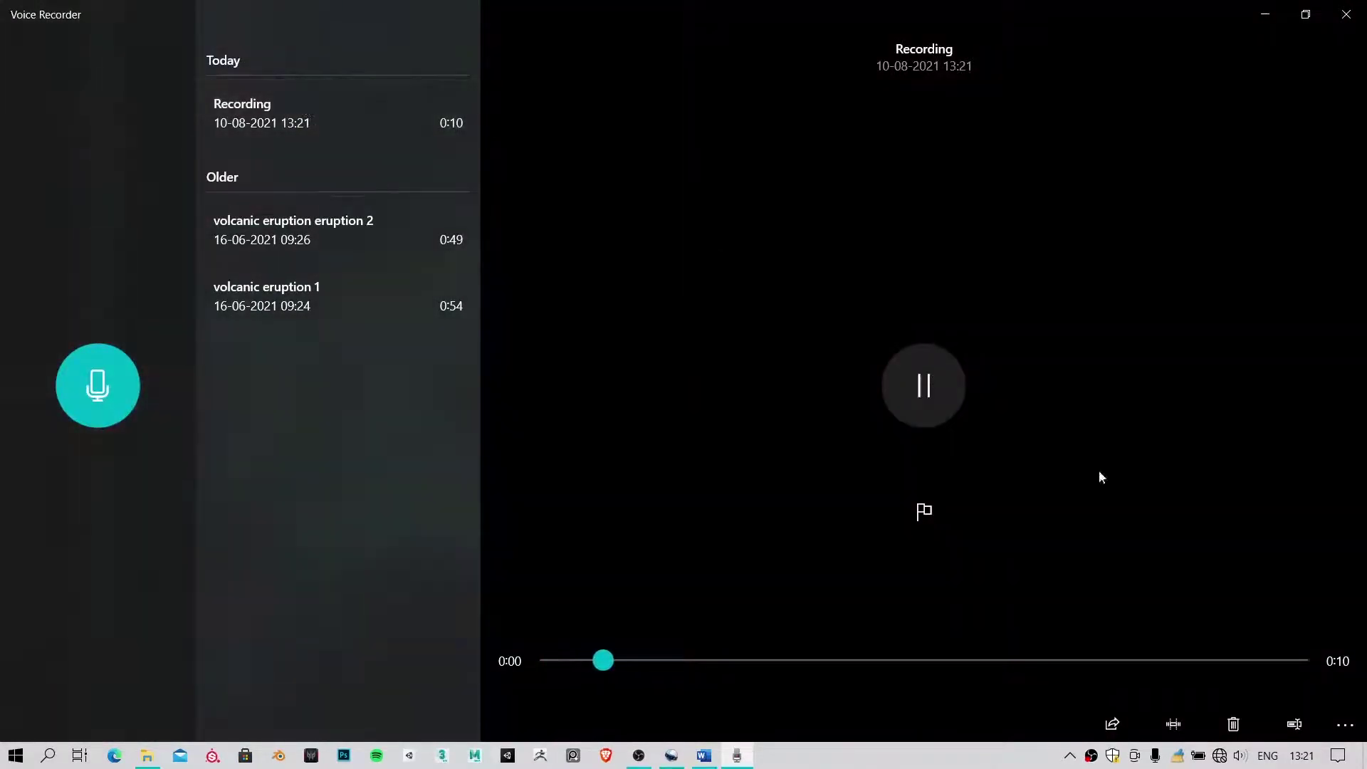
click(919, 388)
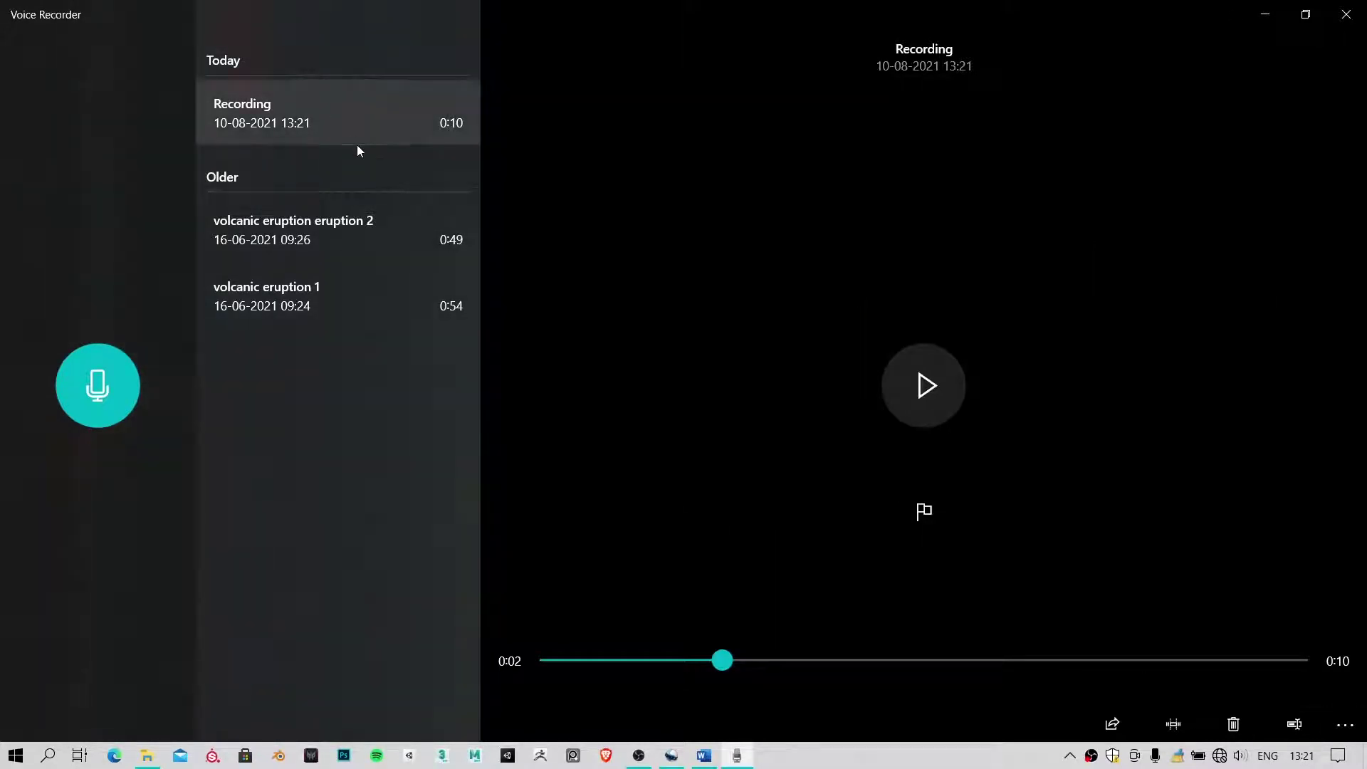
Return to the Hydropower Plant document in Word and close it
click(1261, 17)
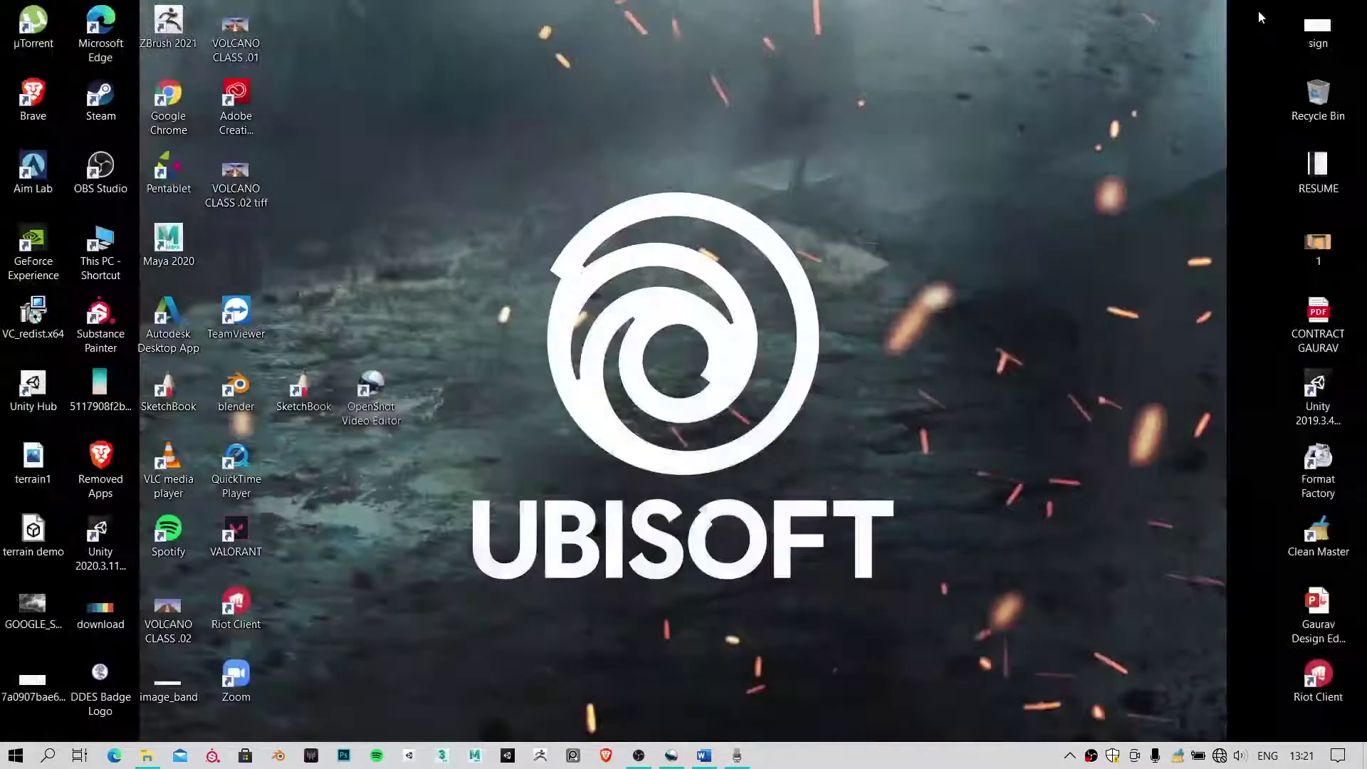
click(701, 755)
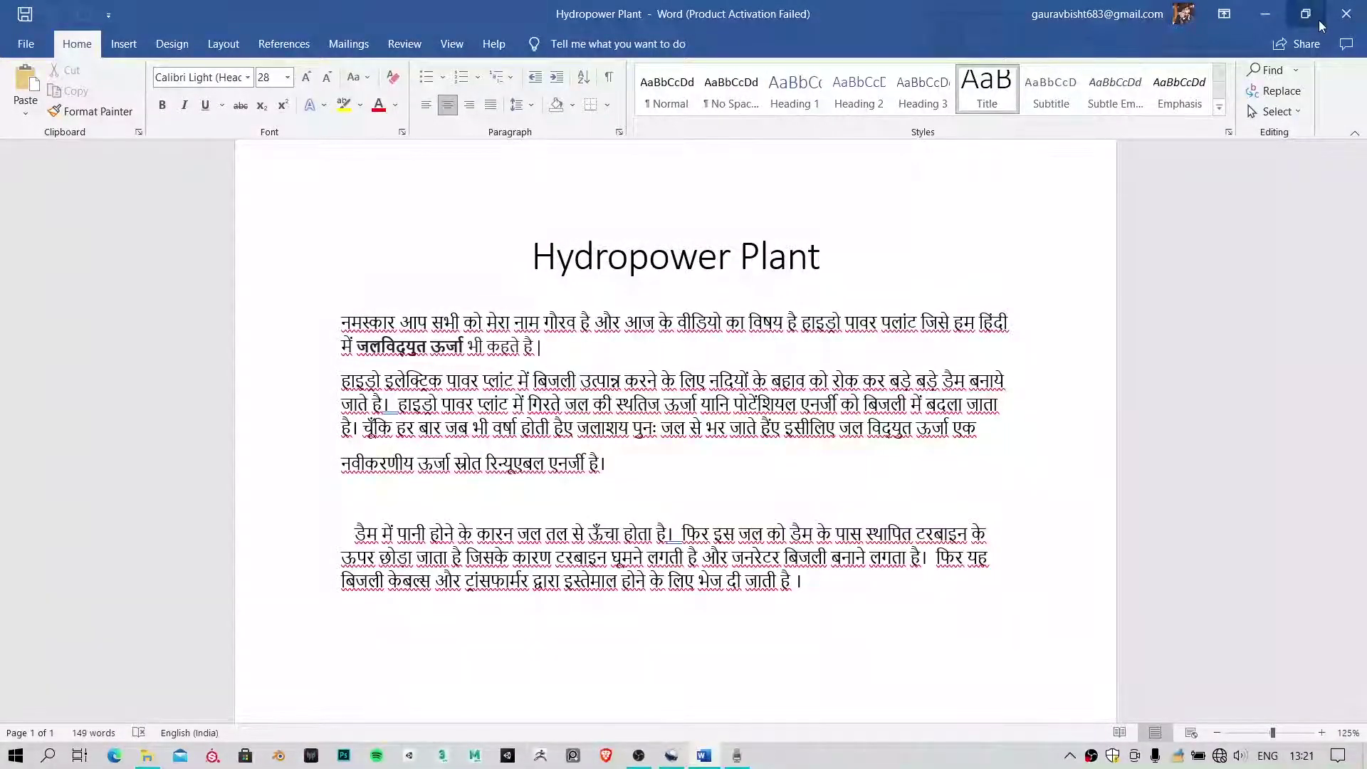
click(1345, 13)
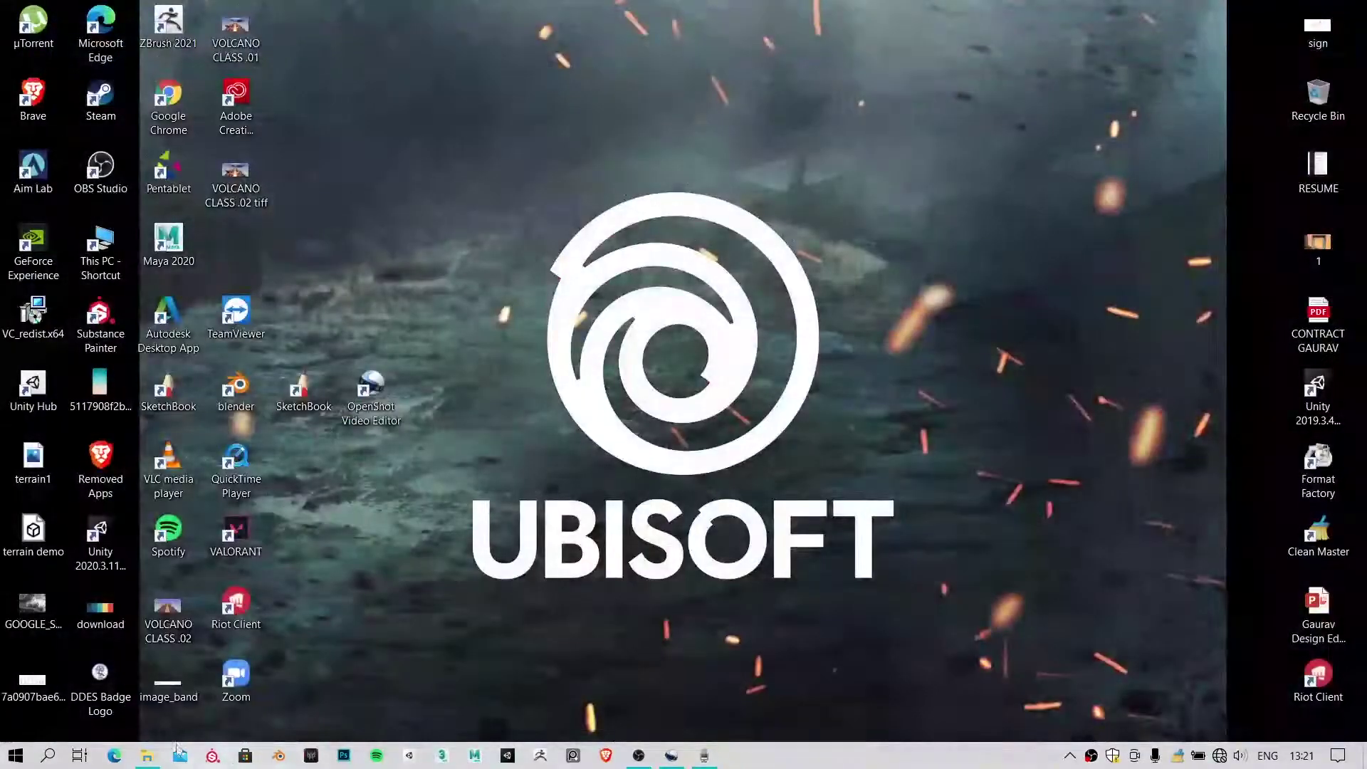
Open the file location of the Hydro power plant audio file from the recent files in File Explorer
click(142, 755)
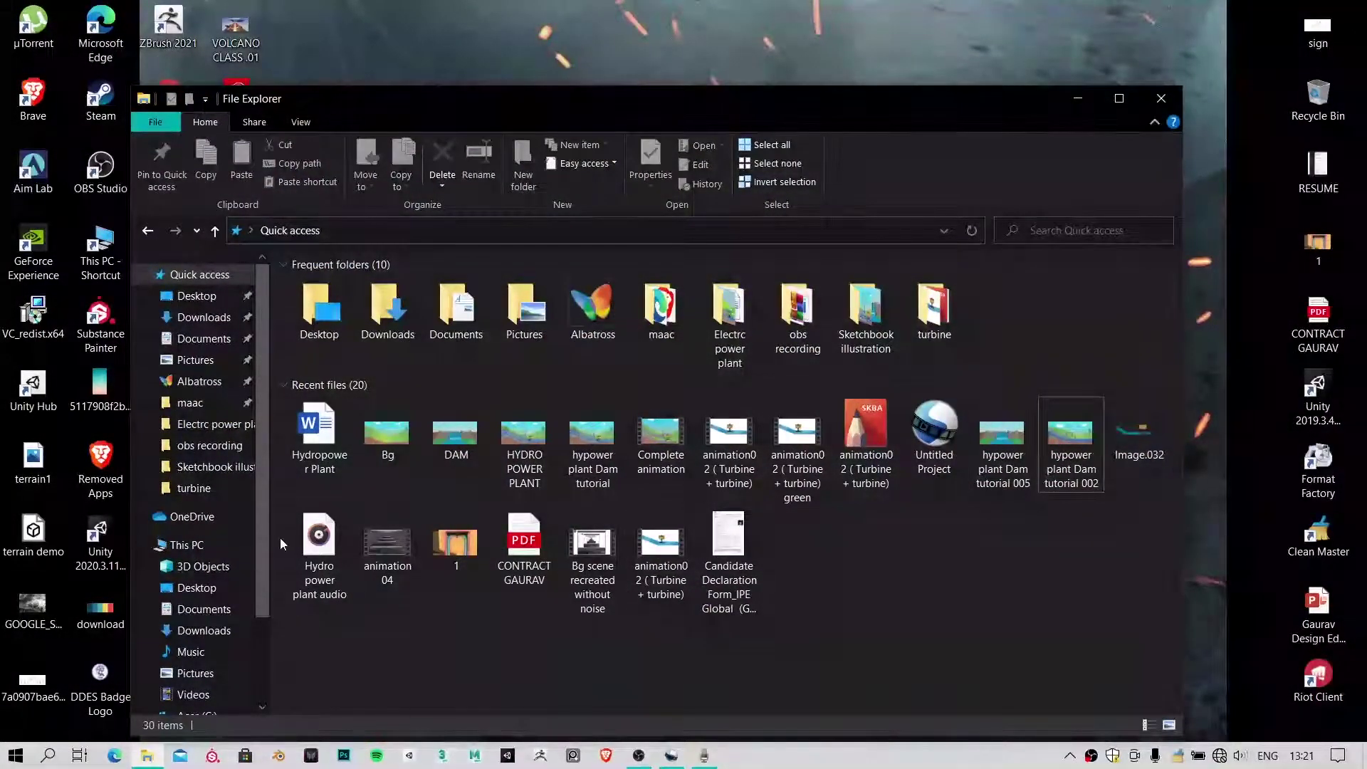
click(323, 532)
right_click(319, 555)
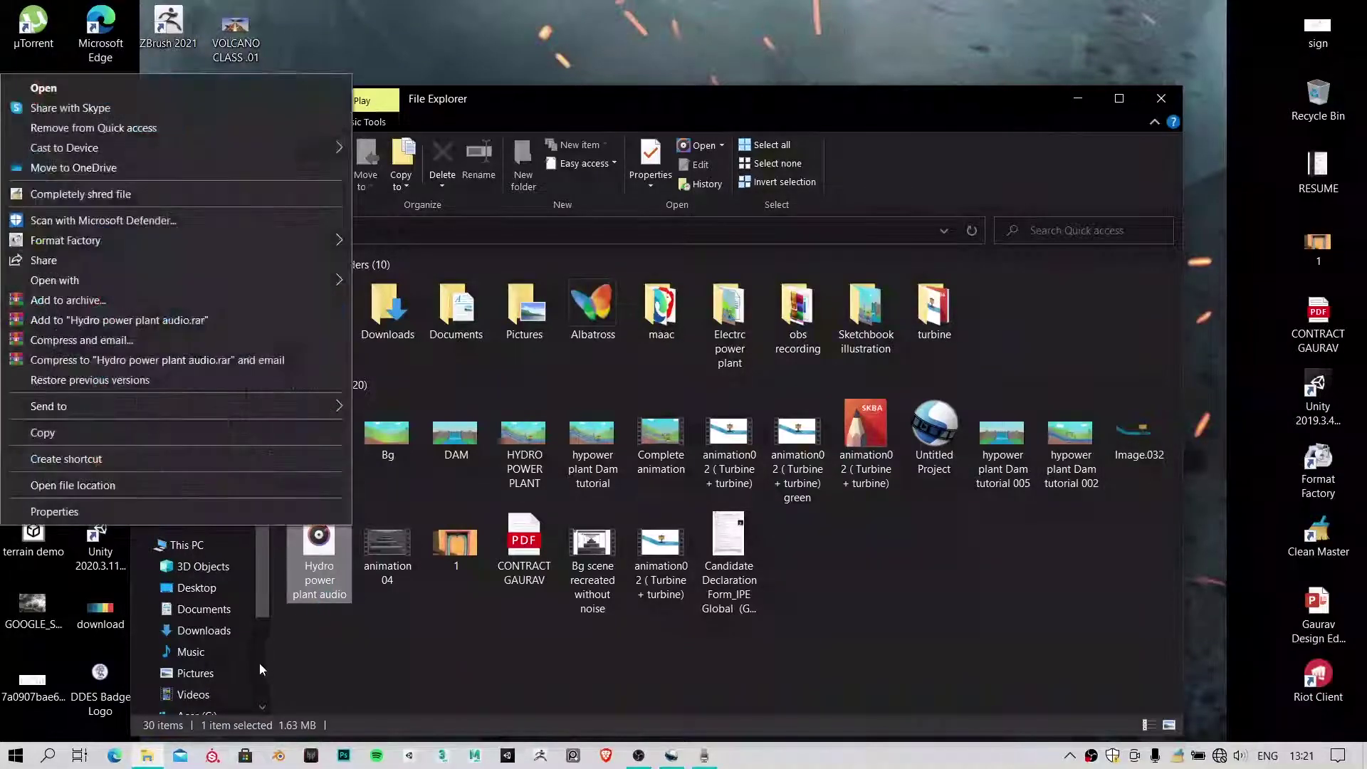
click(161, 481)
Play part of the Hydro power plant audio file, then close the music player and Voice Recorder
double_click(426, 289)
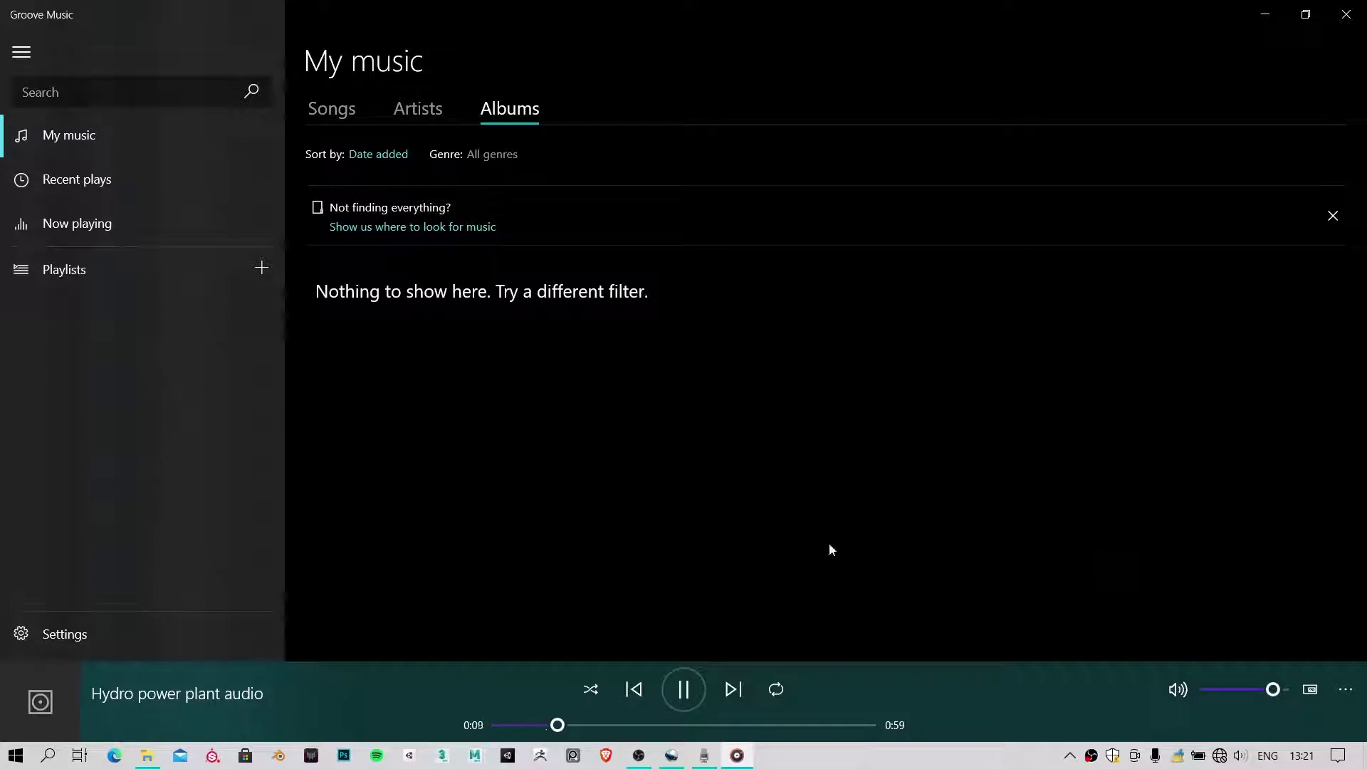
click(683, 689)
click(1346, 14)
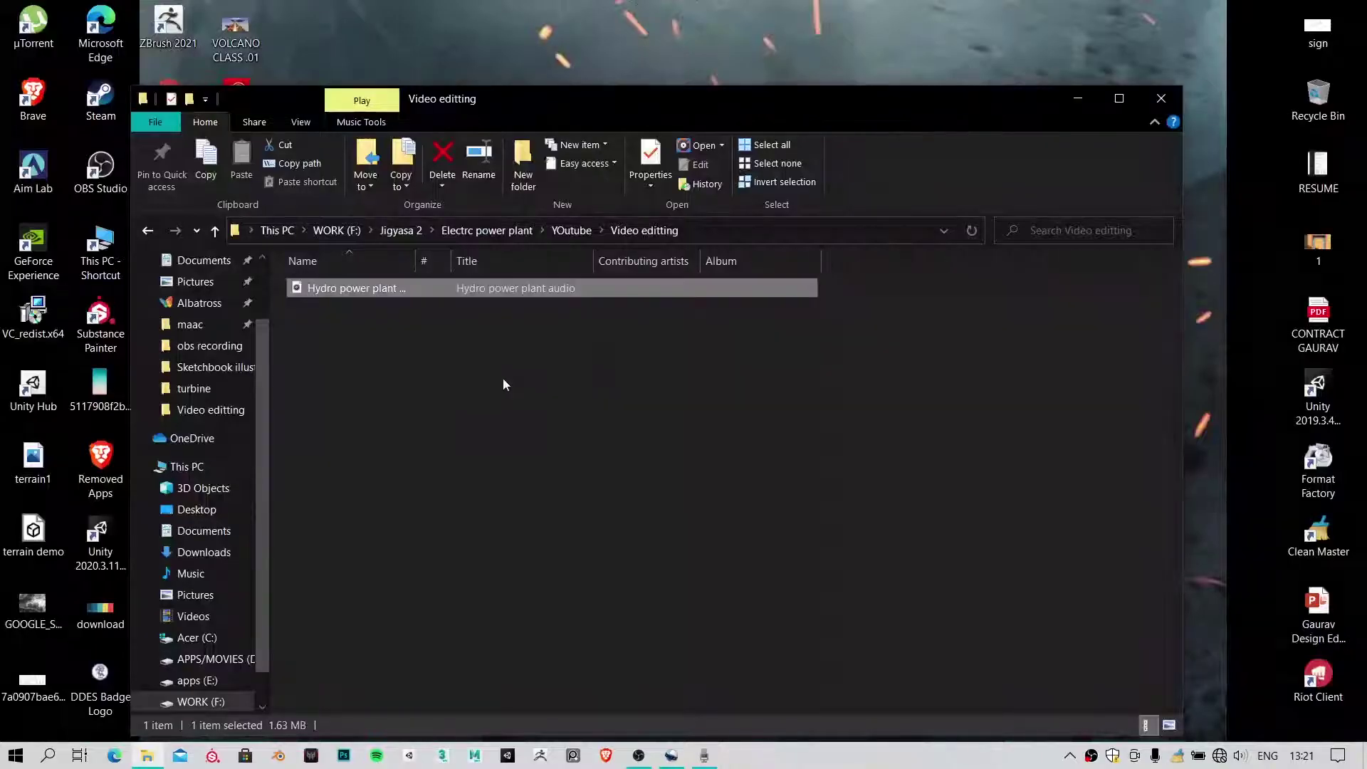
right_click(705, 756)
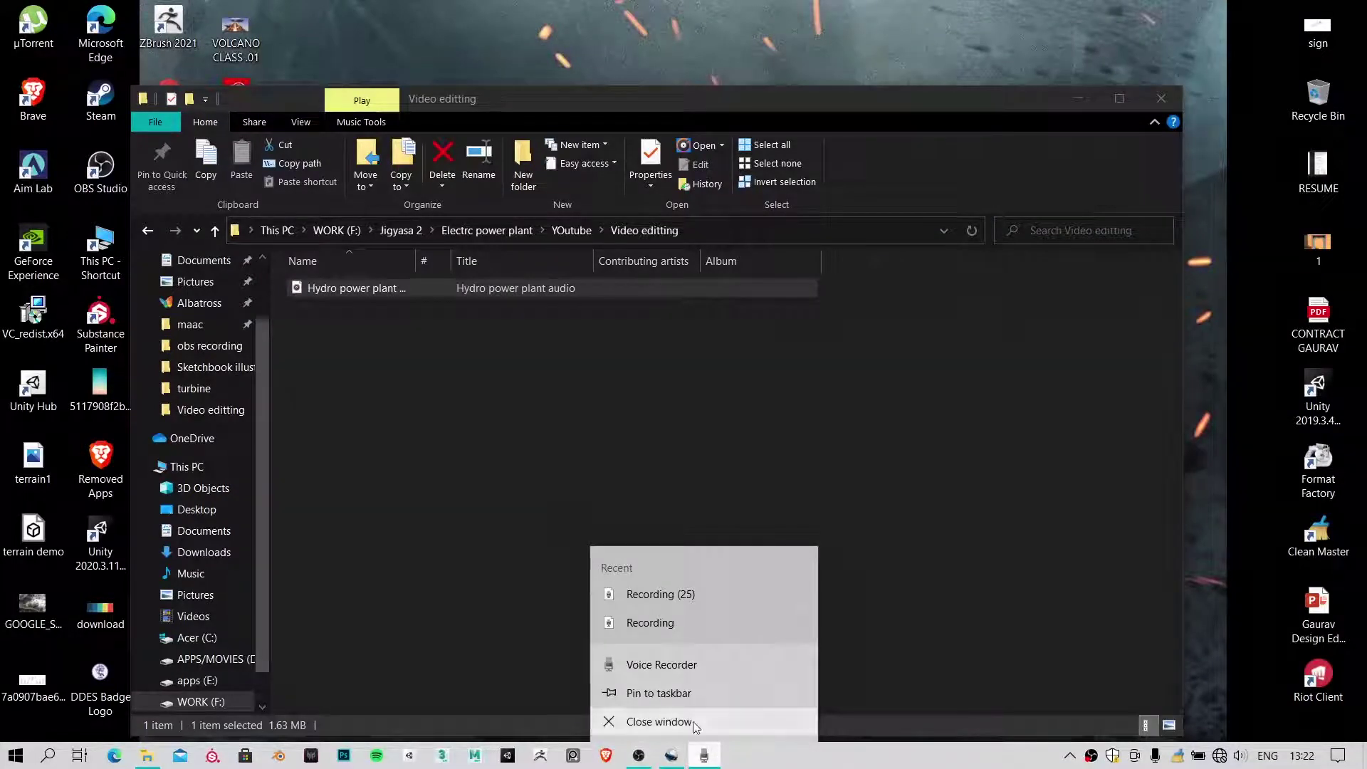
click(705, 721)
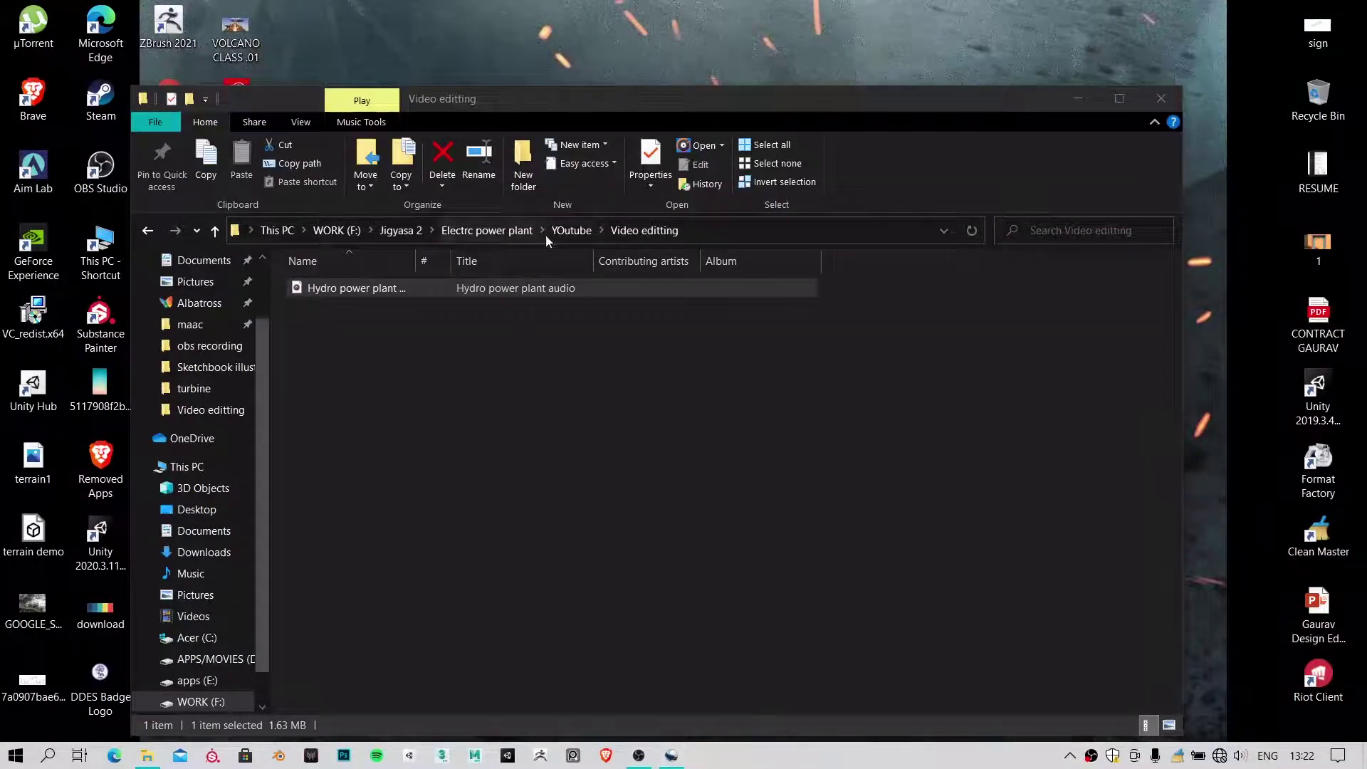
Create a folder named Assets inside the Video editting folder and move the Hydro power plant audio file into it
click(573, 230)
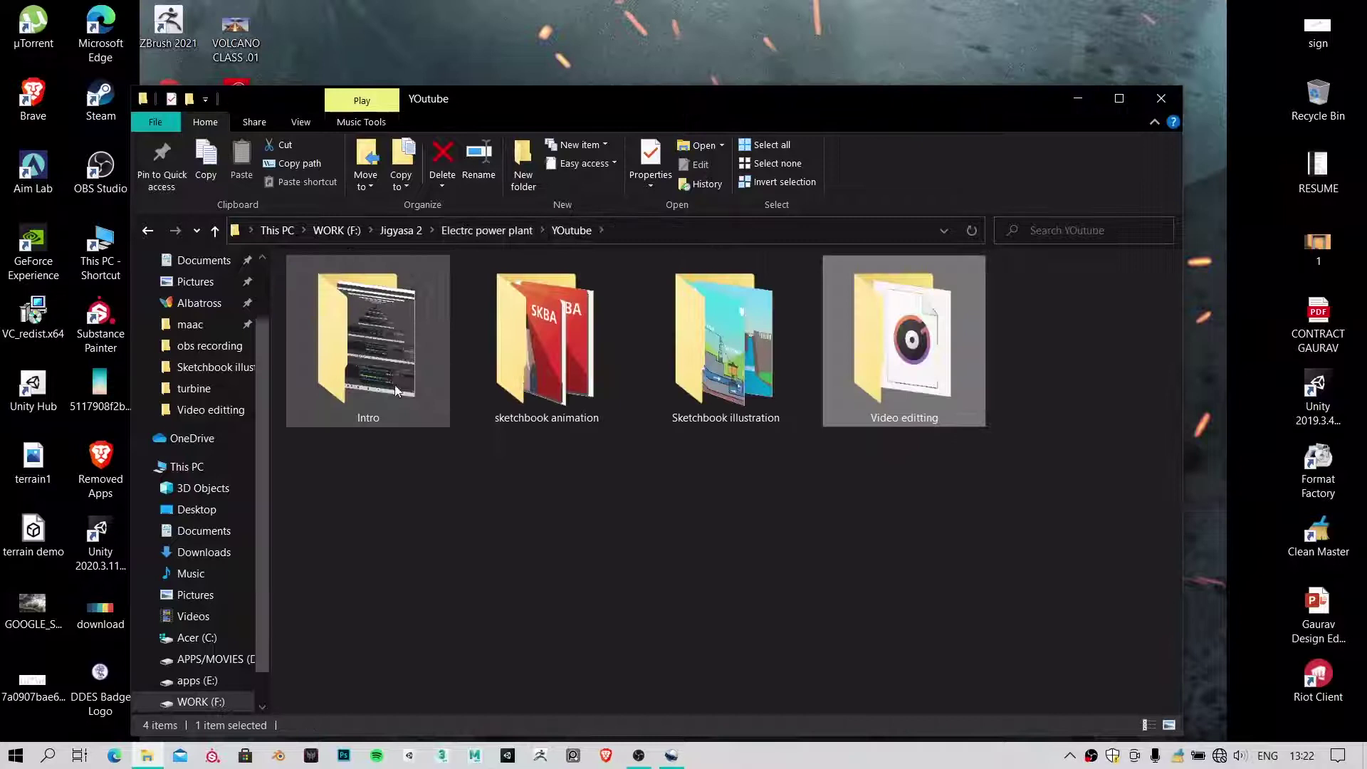
double_click(921, 408)
right_click(383, 331)
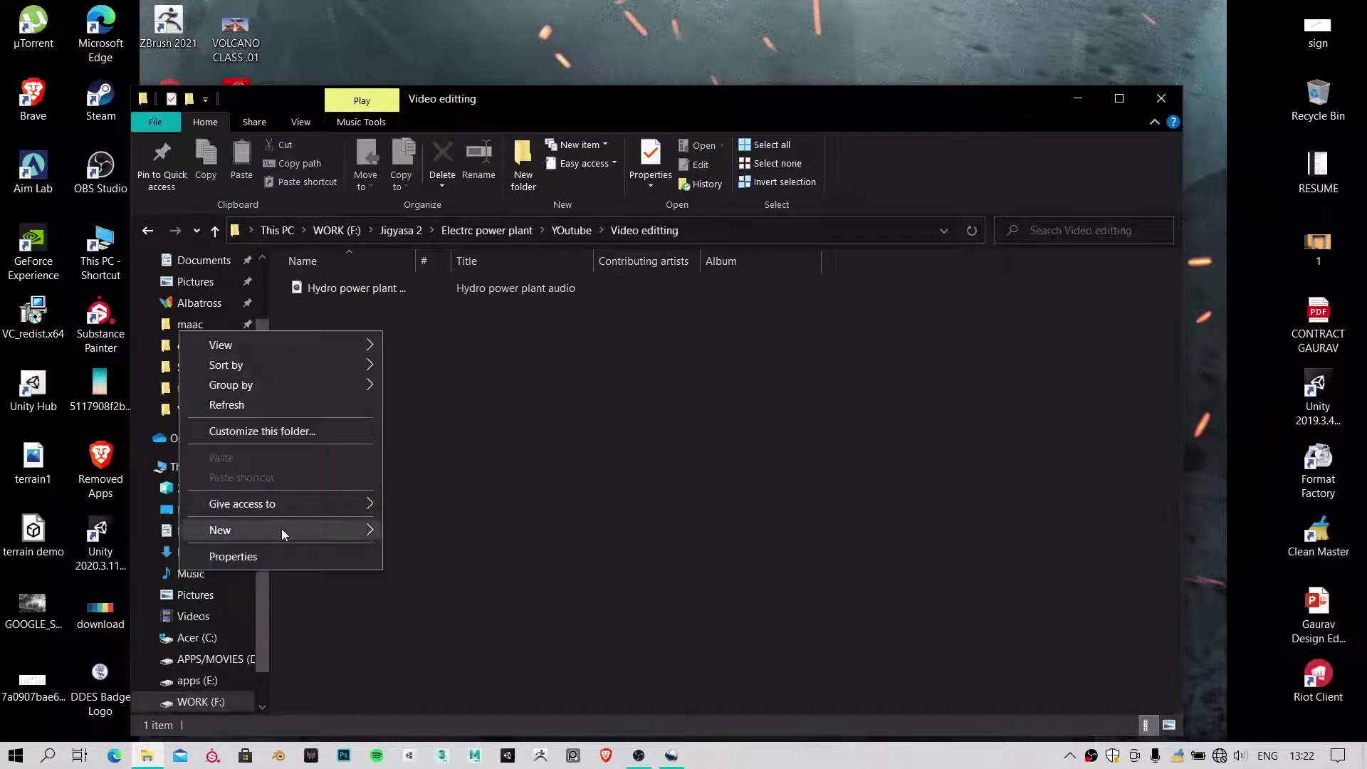
mouse_move(280, 530)
click(475, 531)
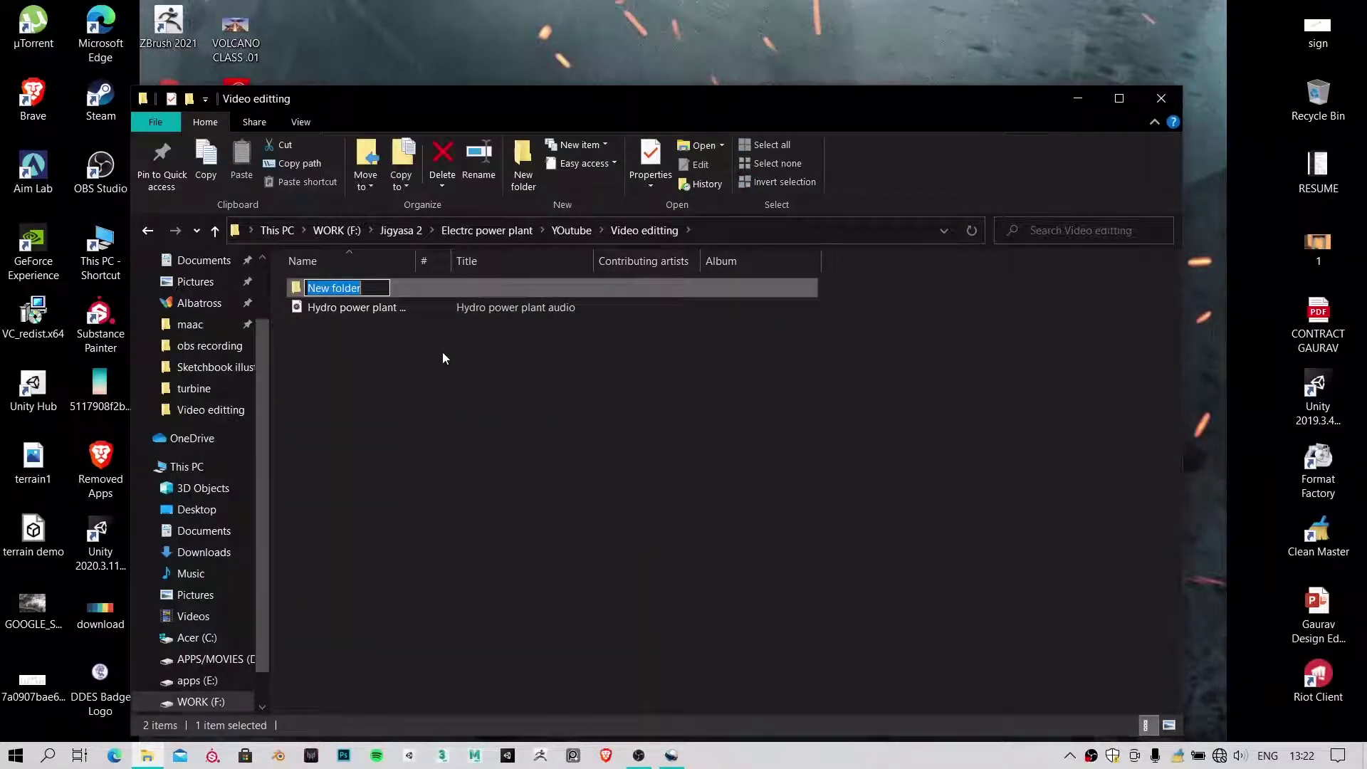
text(Assesta)
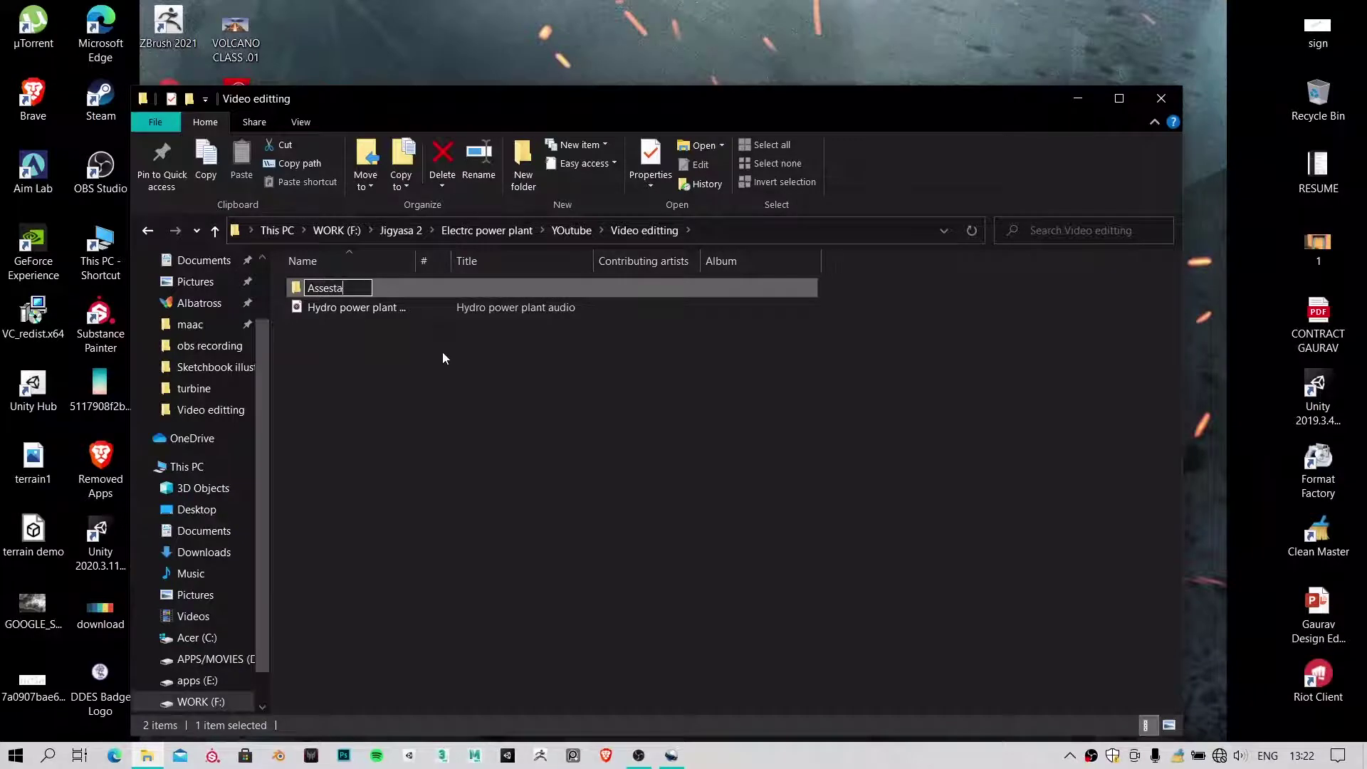
key(BackSpace)
key(BackSpace)
key(BackSpace)
text(ets)
key(Return)
click(348, 309)
drag(418, 305, 404, 284)
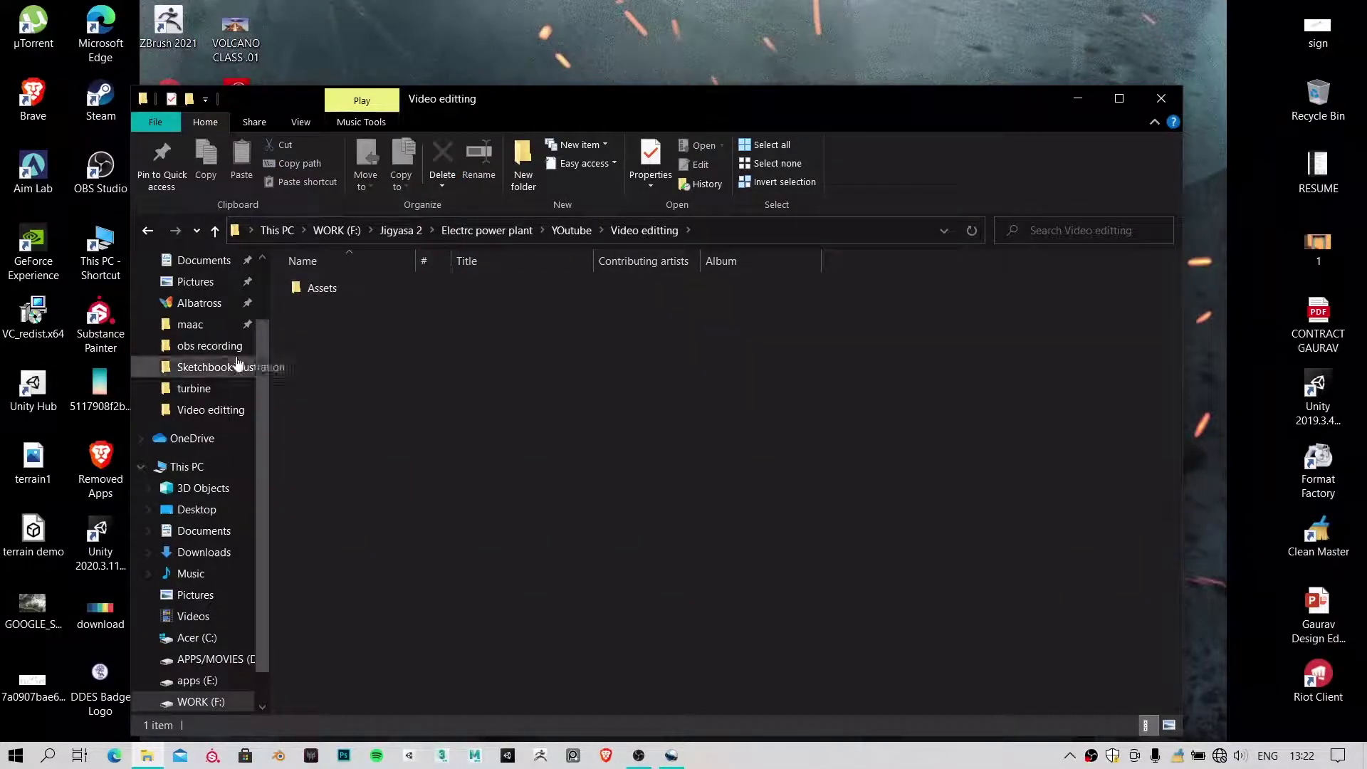
Copy the Bg image from the sketchbook animation Assets folder into the new Assets folder in Video editting
scroll(206, 356, up, 2)
click(196, 275)
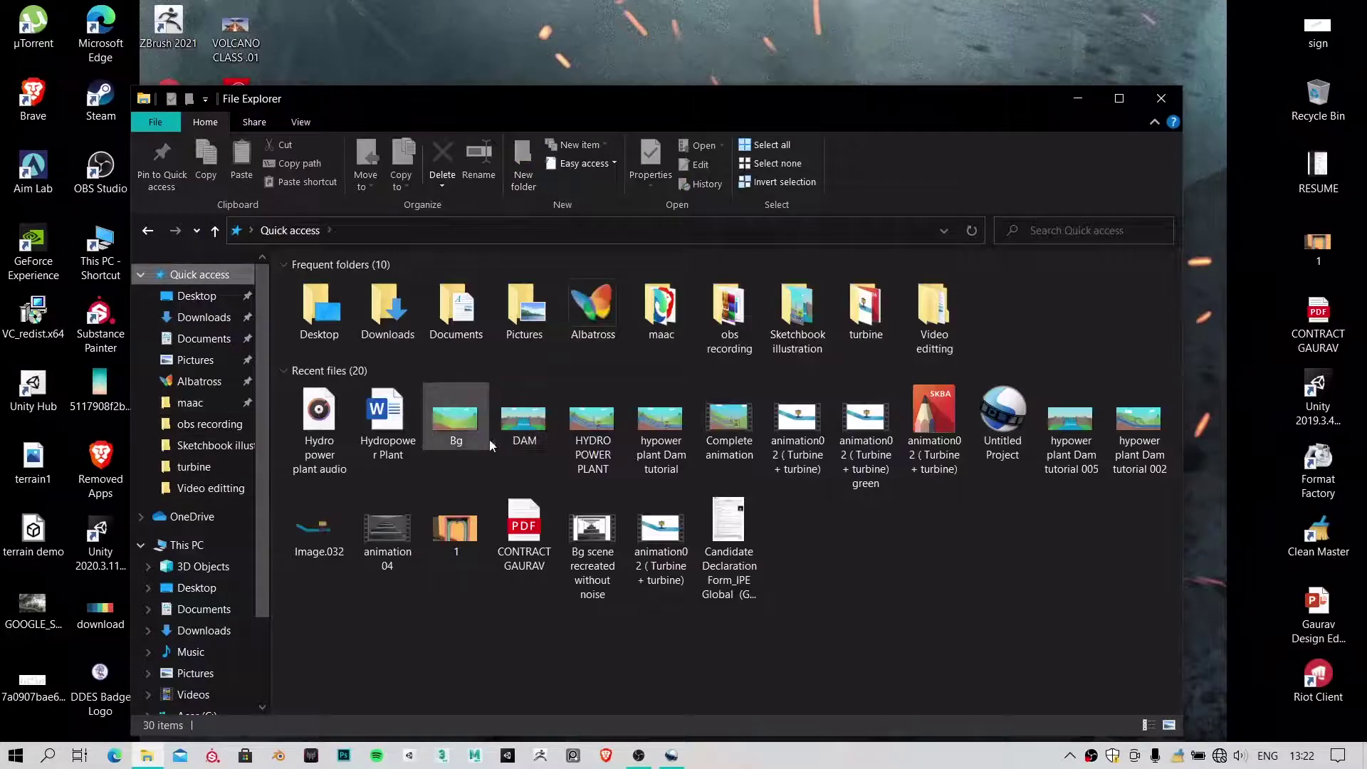
click(447, 429)
right_click(447, 428)
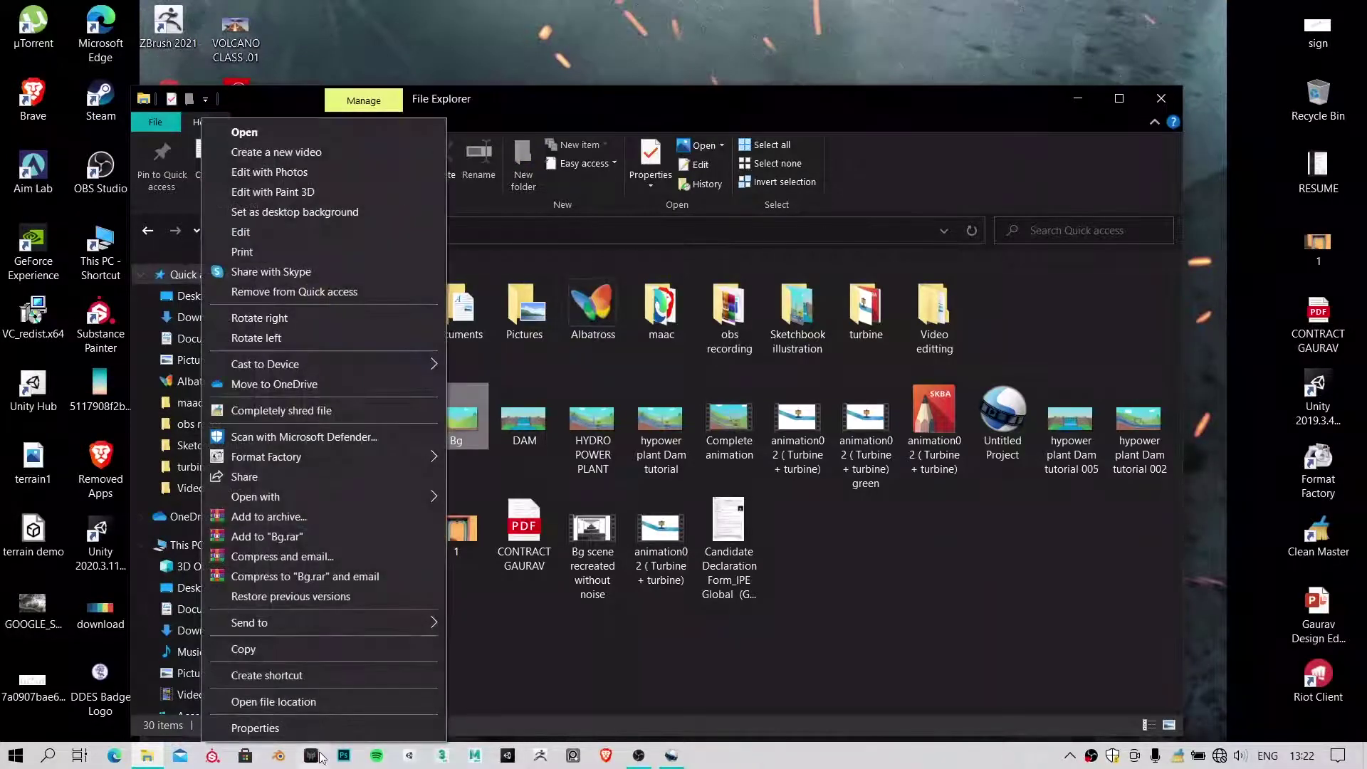
click(323, 695)
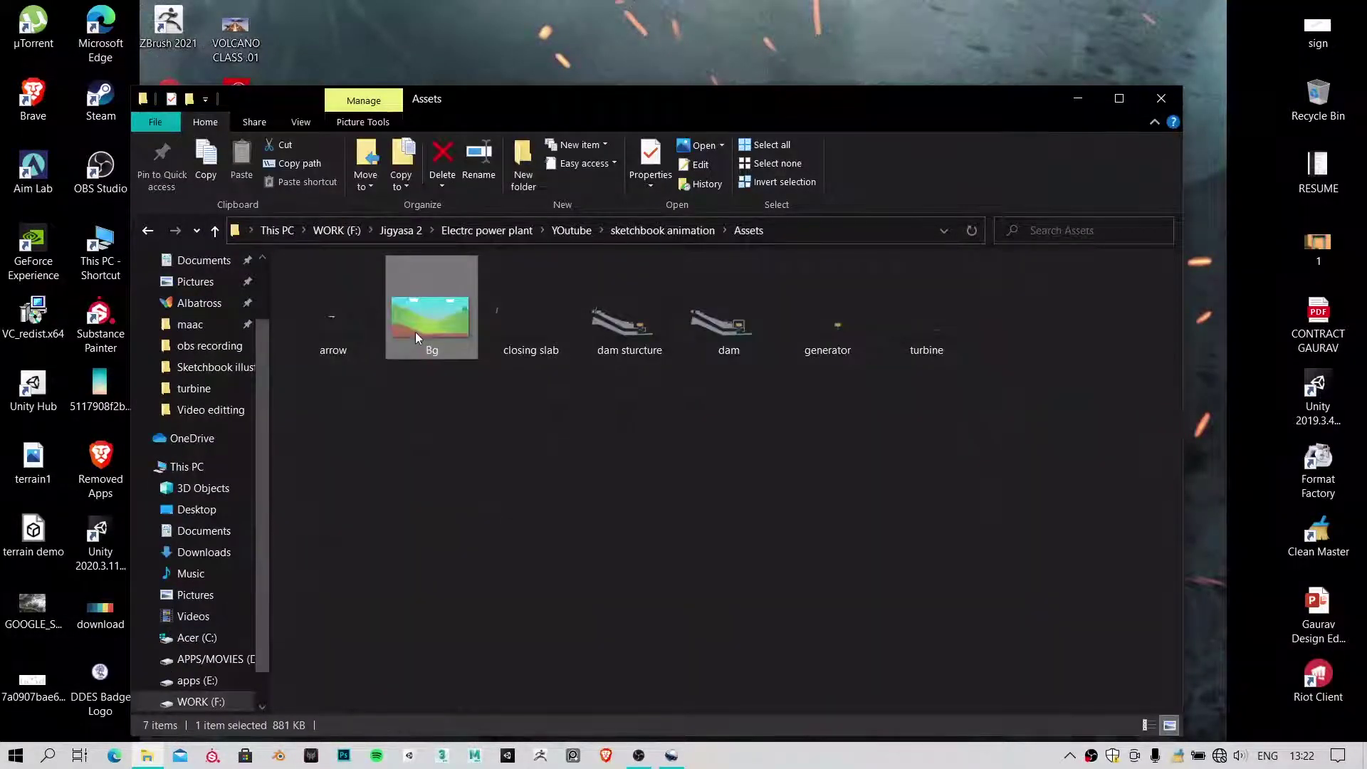
right_click(421, 317)
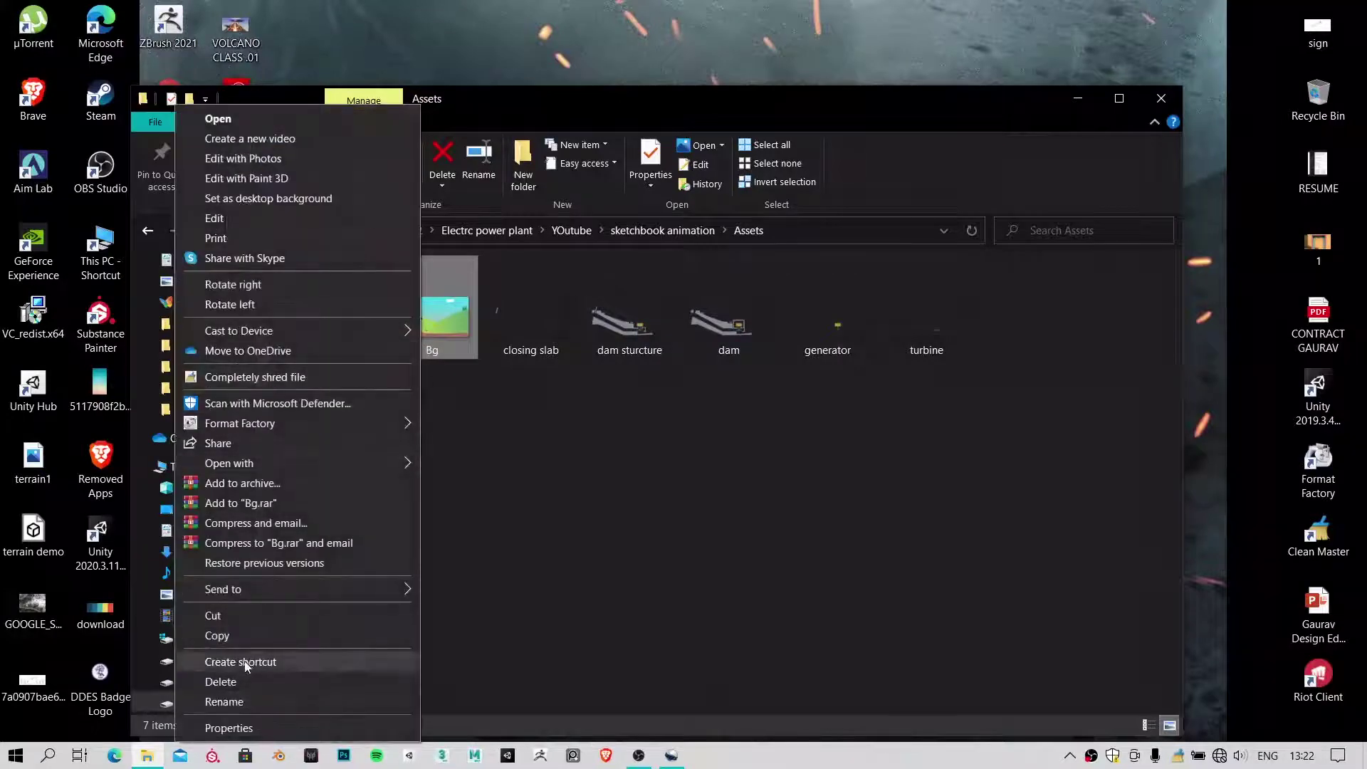
click(233, 626)
click(148, 231)
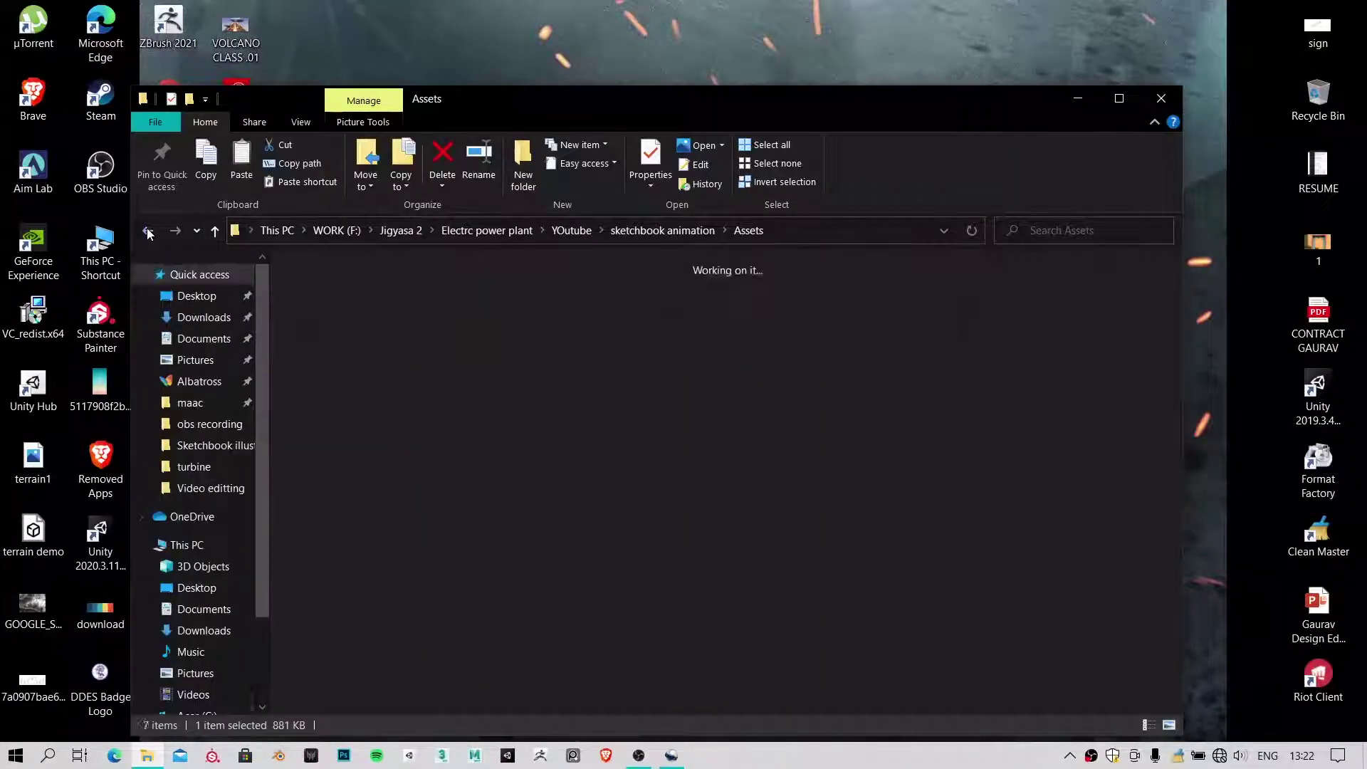
click(148, 230)
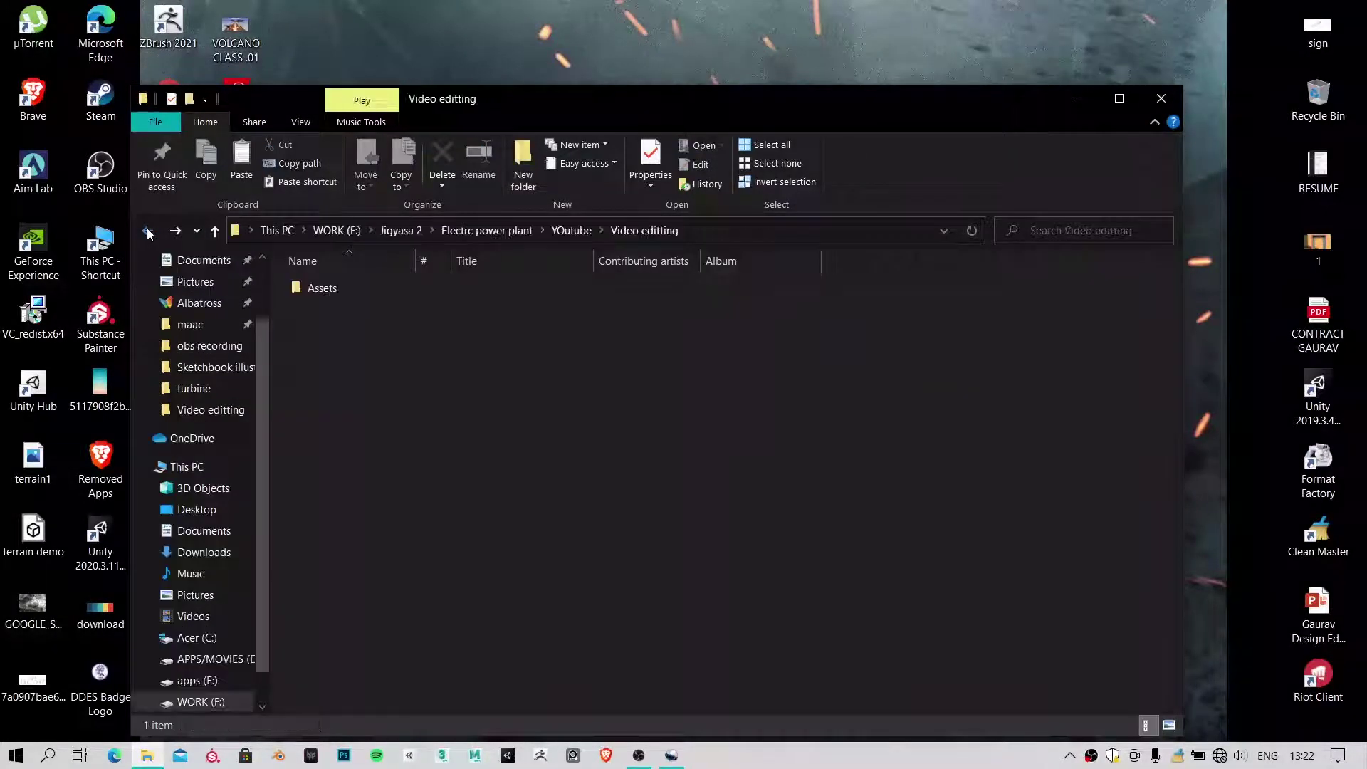
double_click(381, 288)
right_click(423, 390)
click(283, 518)
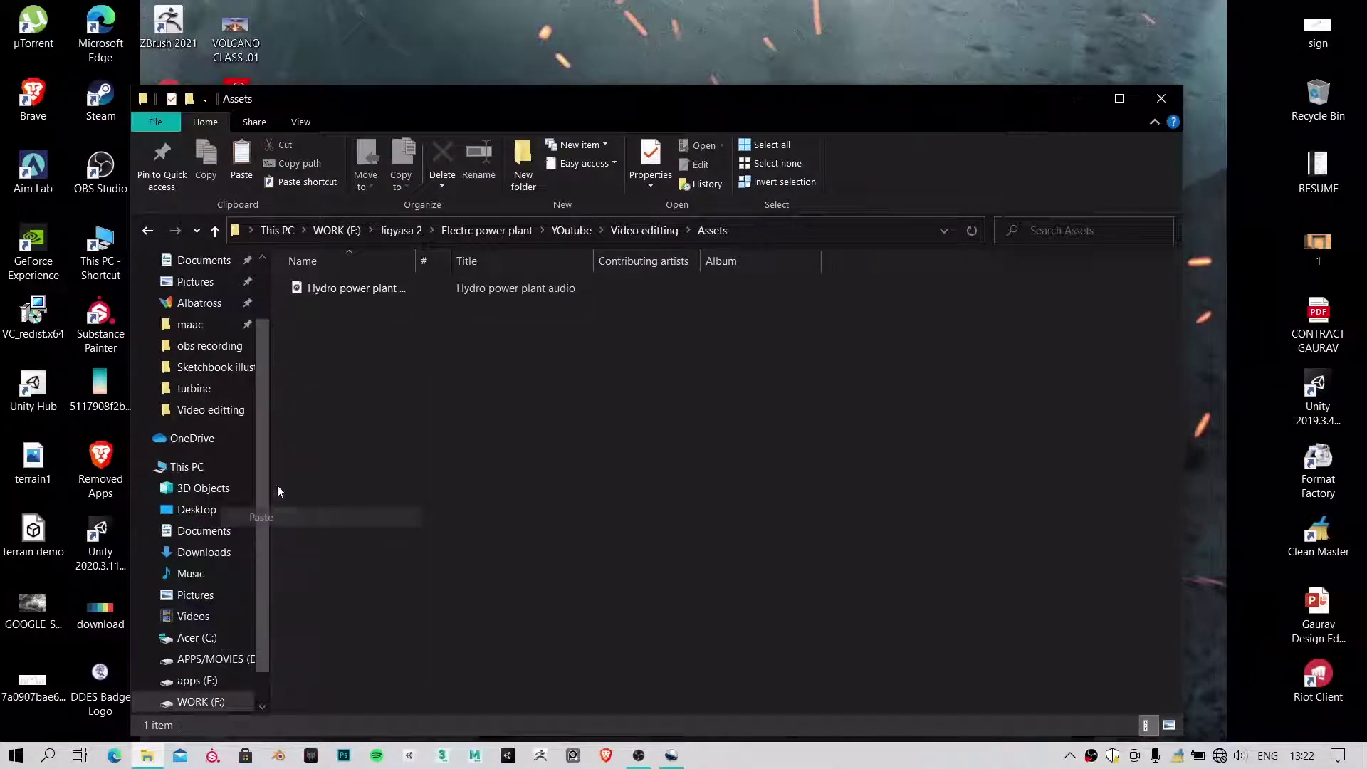
Copy the DAM and HYDRO POWER PLANT images from the Sketchbook illustration folder into the Assets folder in Video editting
click(153, 231)
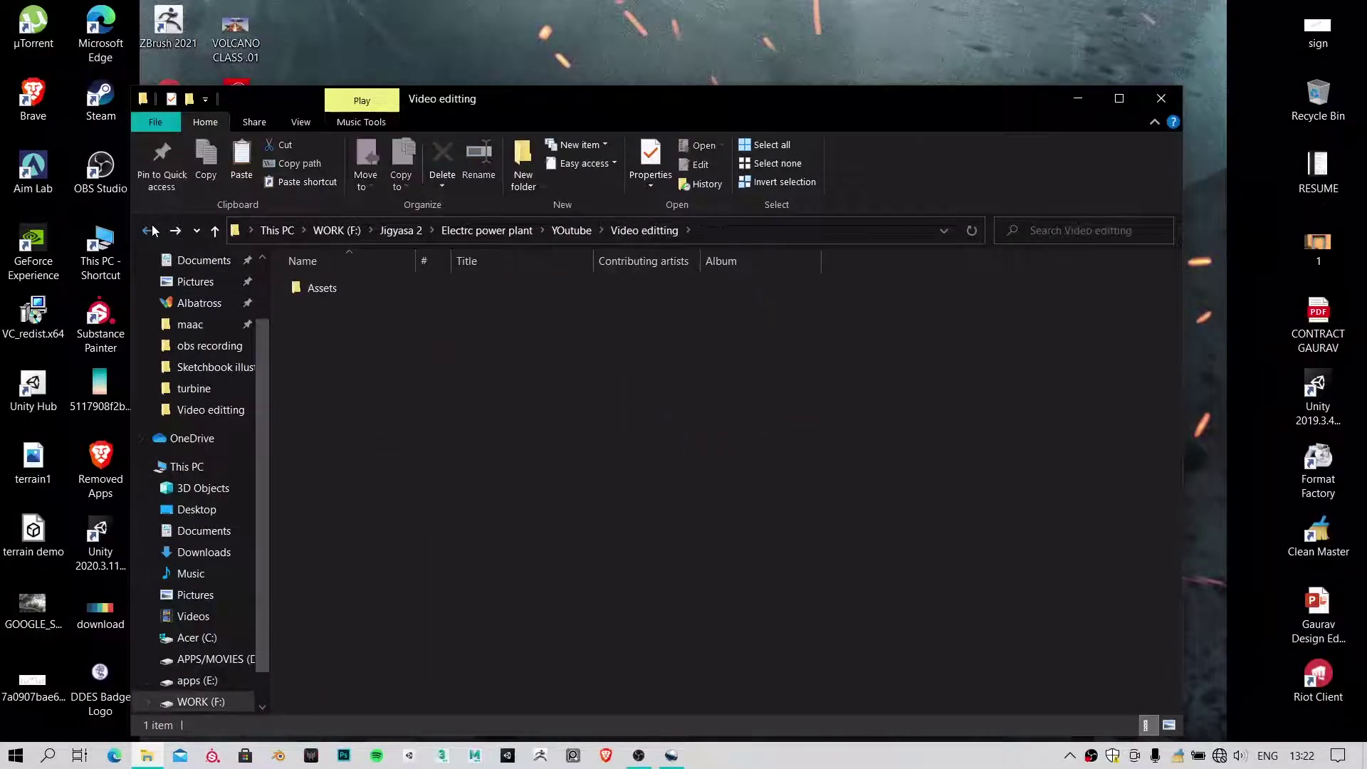
click(149, 231)
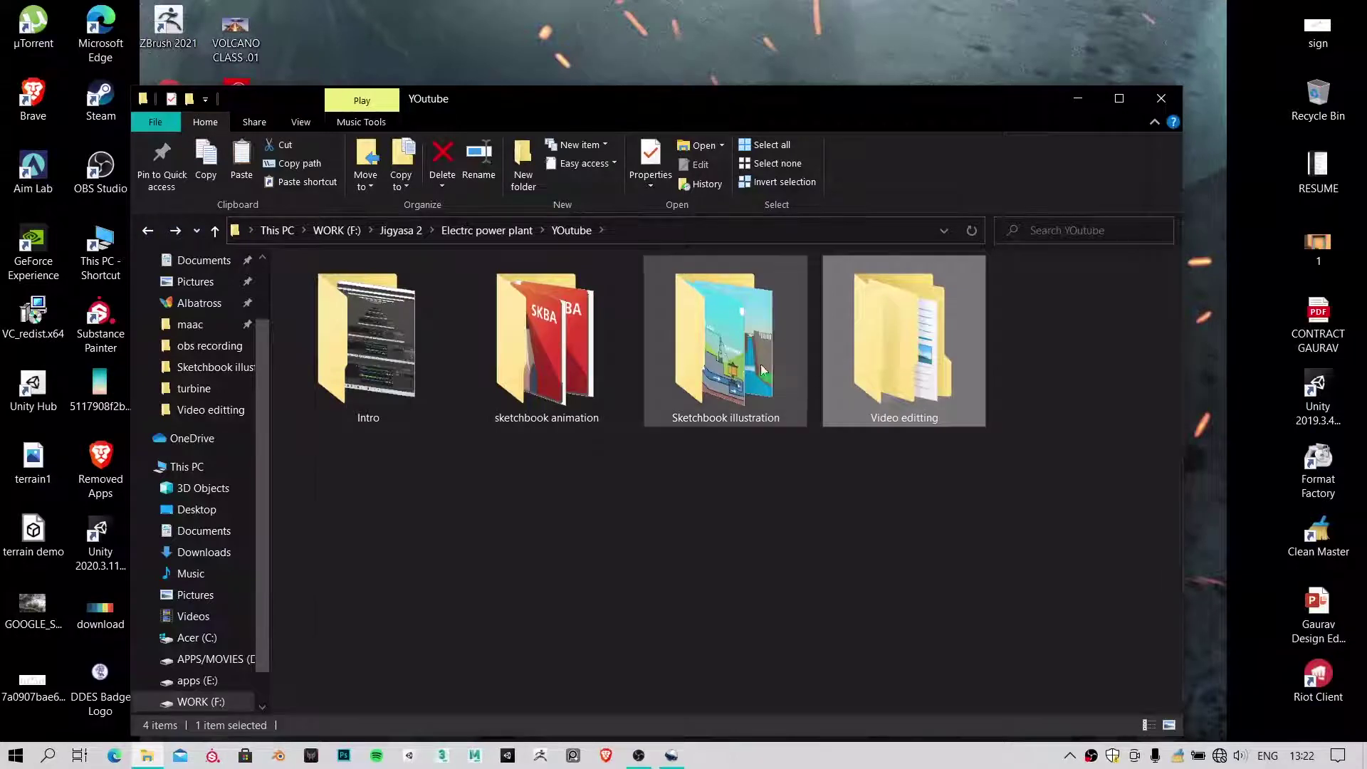
double_click(724, 342)
drag(446, 381, 522, 323)
right_click(522, 323)
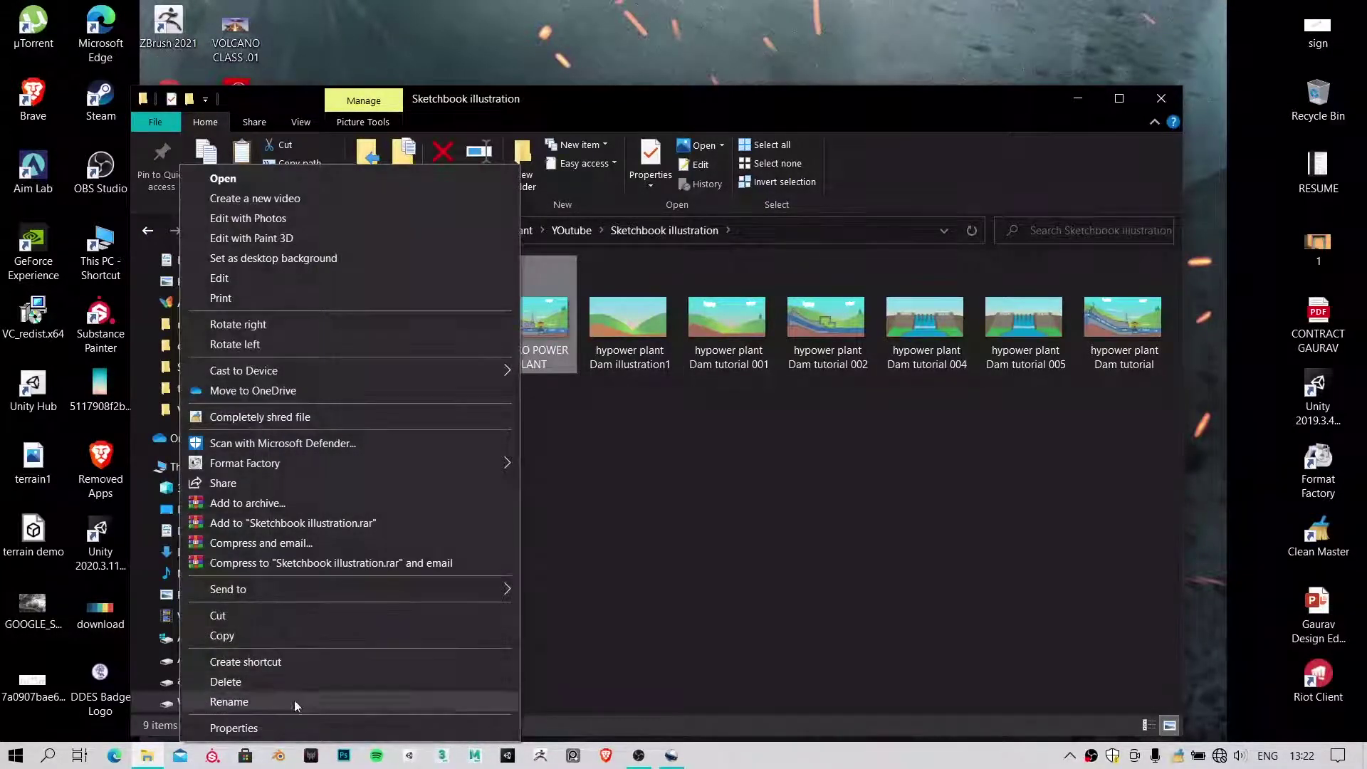
click(248, 633)
click(142, 233)
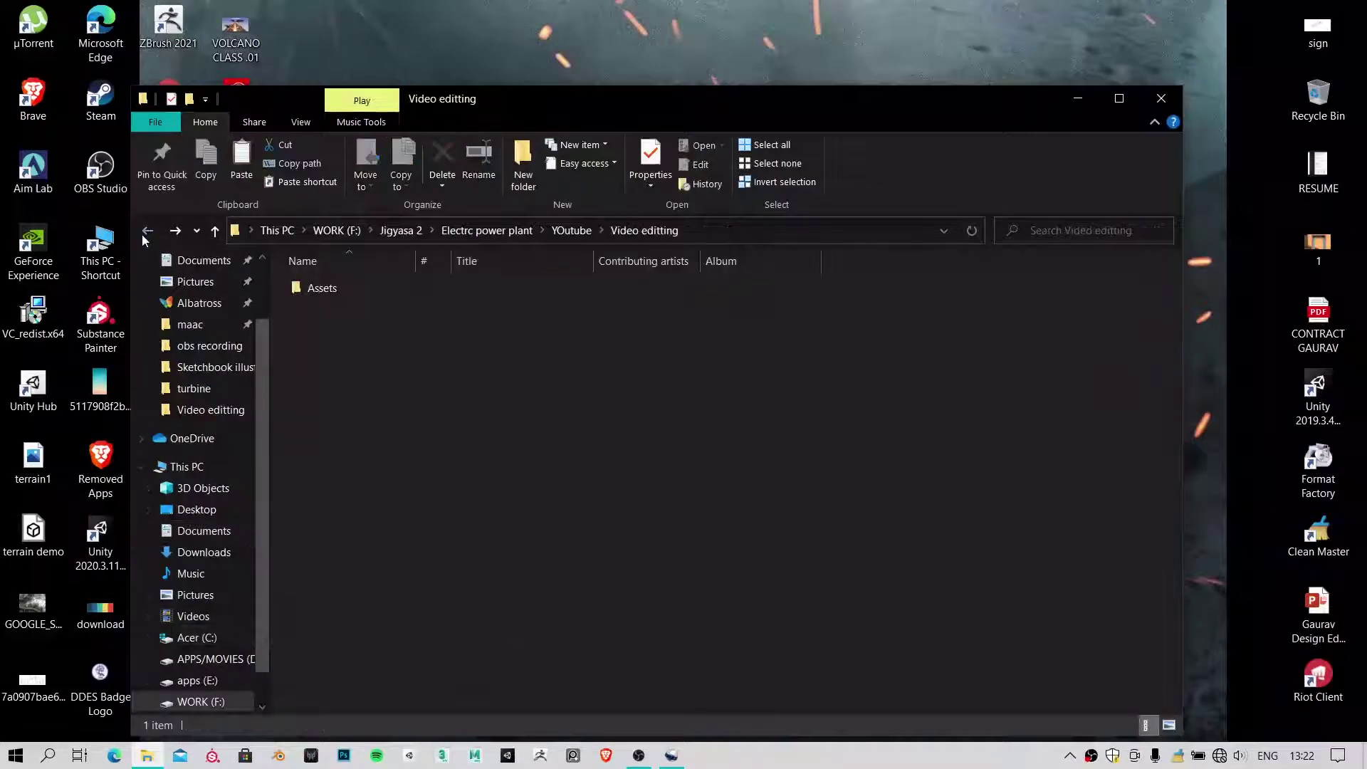
double_click(381, 283)
right_click(437, 403)
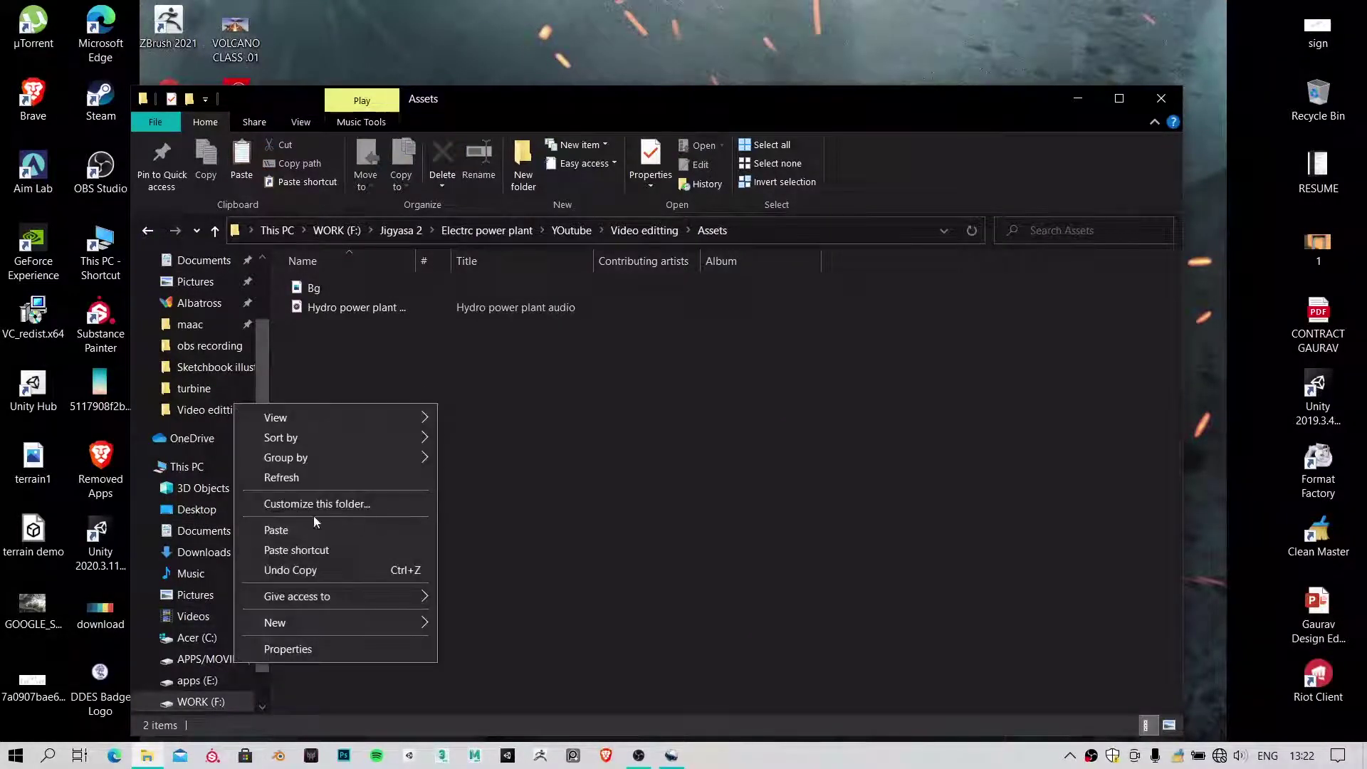
click(313, 528)
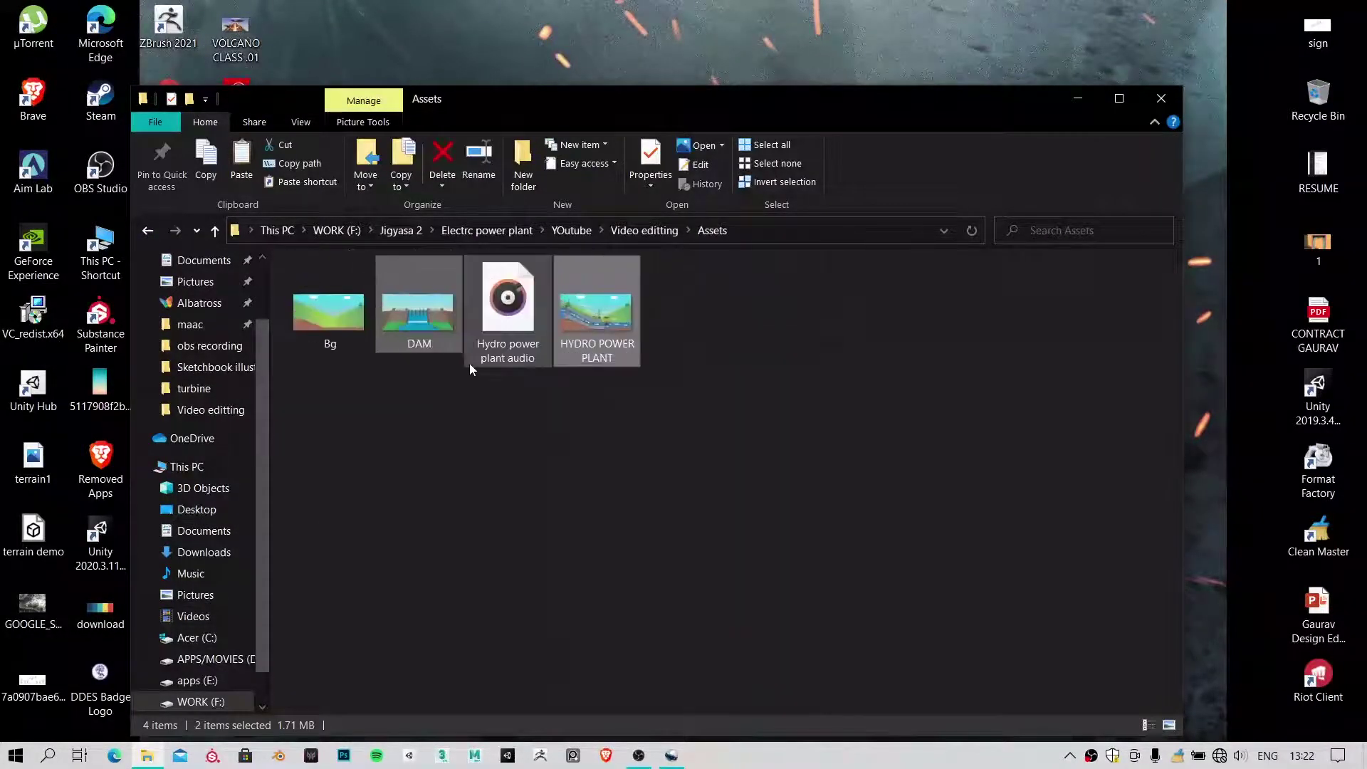
View the file properties of the DAM and HYDRO POWER PLANT images, close them and clear the selection
right_click(445, 344)
click(329, 729)
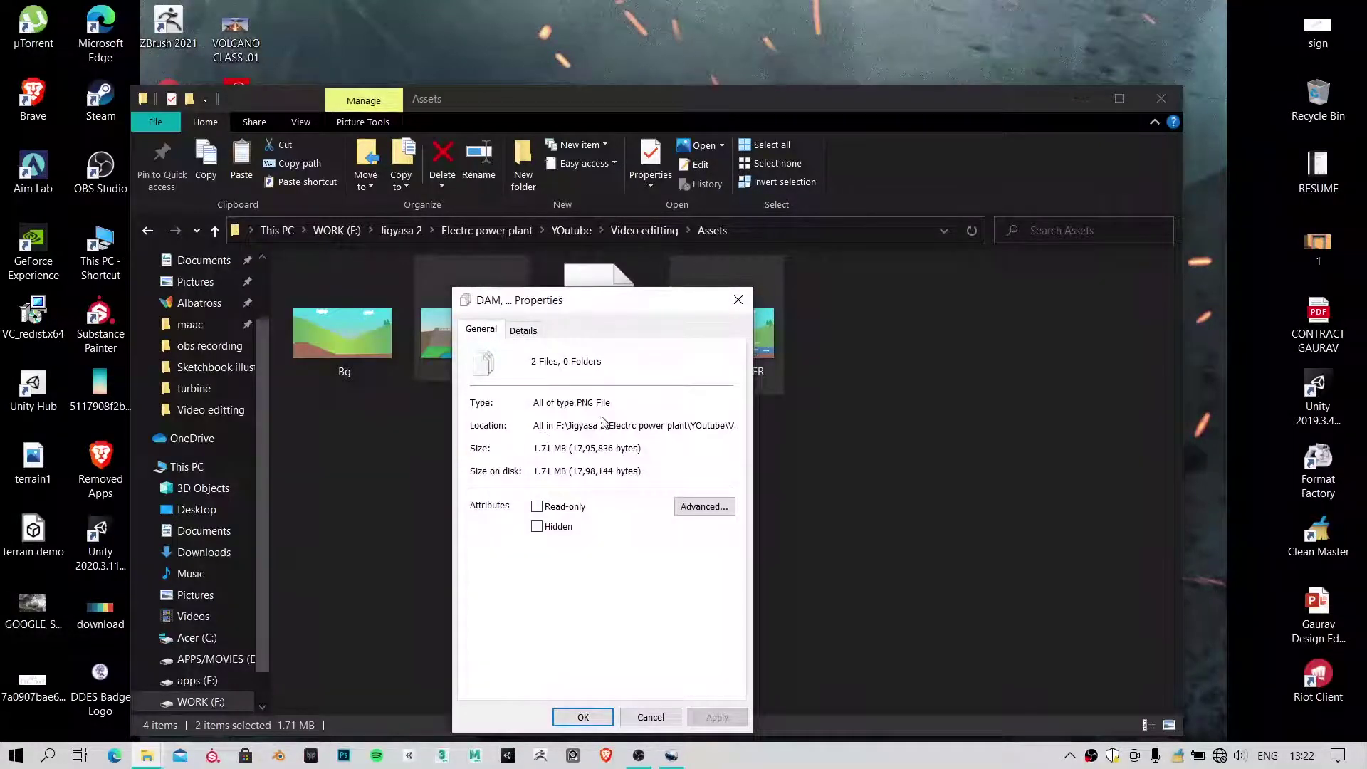
click(738, 300)
click(865, 538)
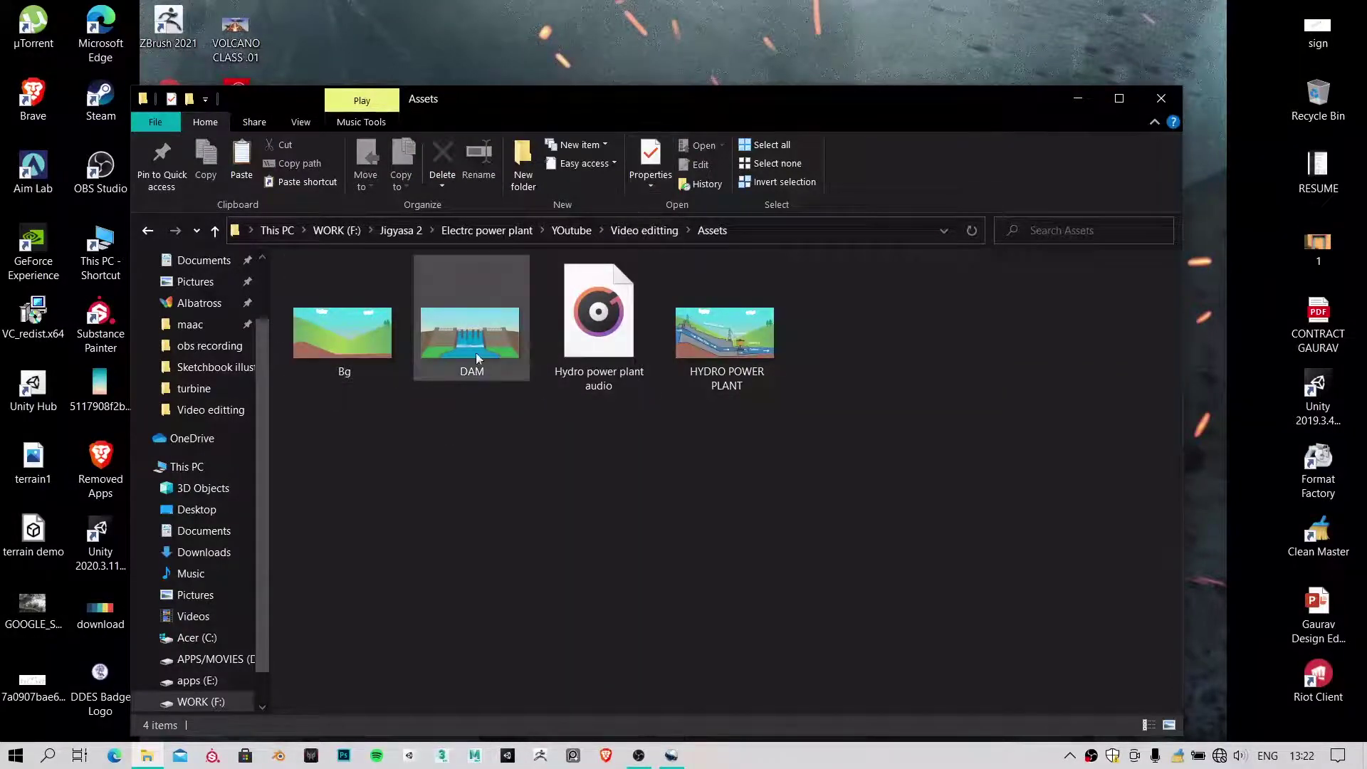
Switch to OpenShot to check which files the project uses, then minimize it to return to File Explorer
click(673, 756)
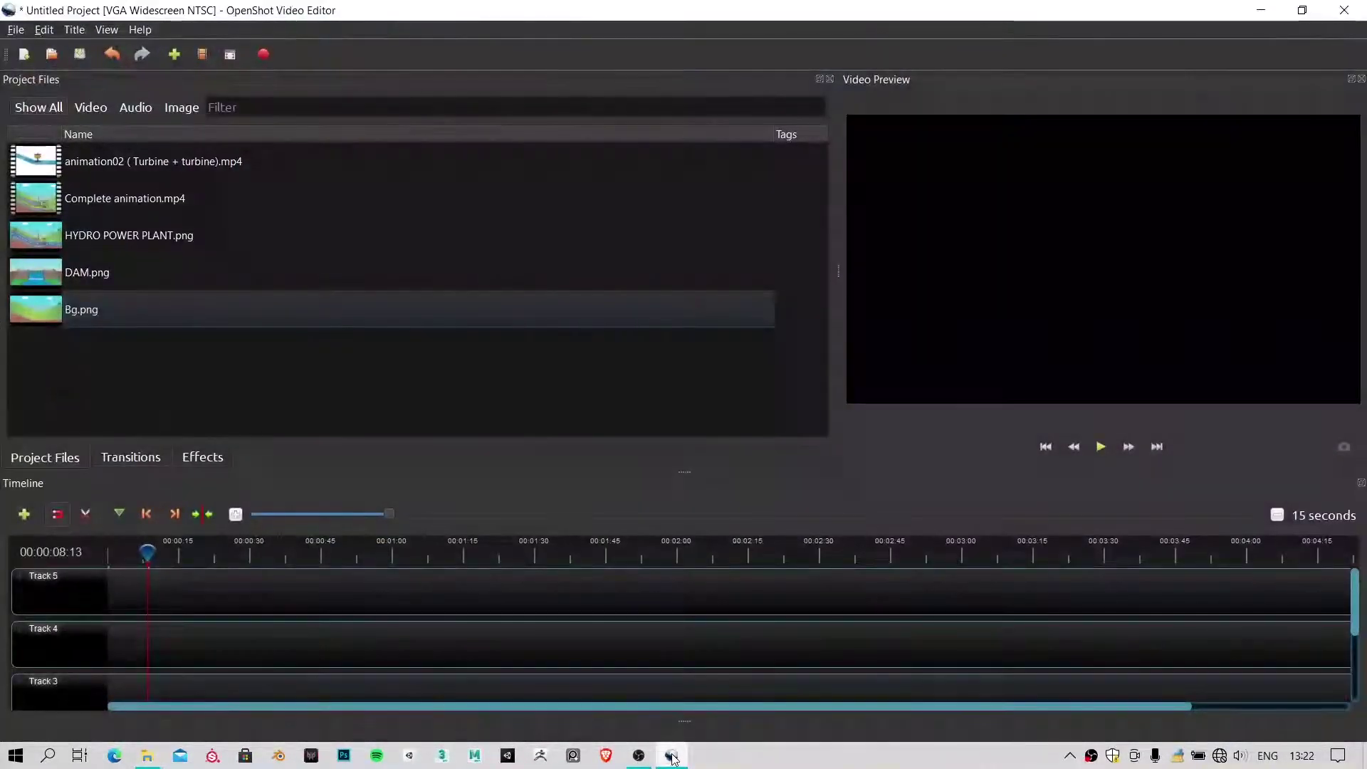
click(111, 268)
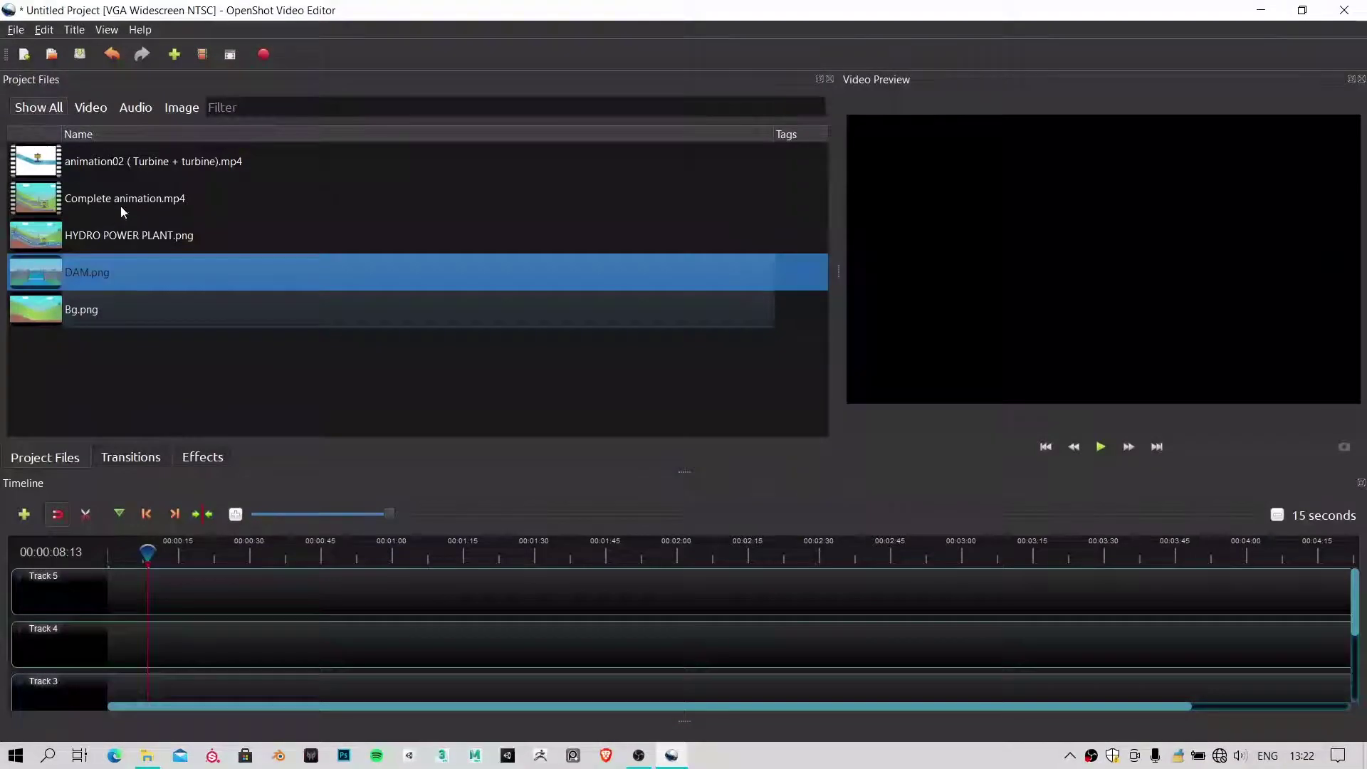
click(1260, 10)
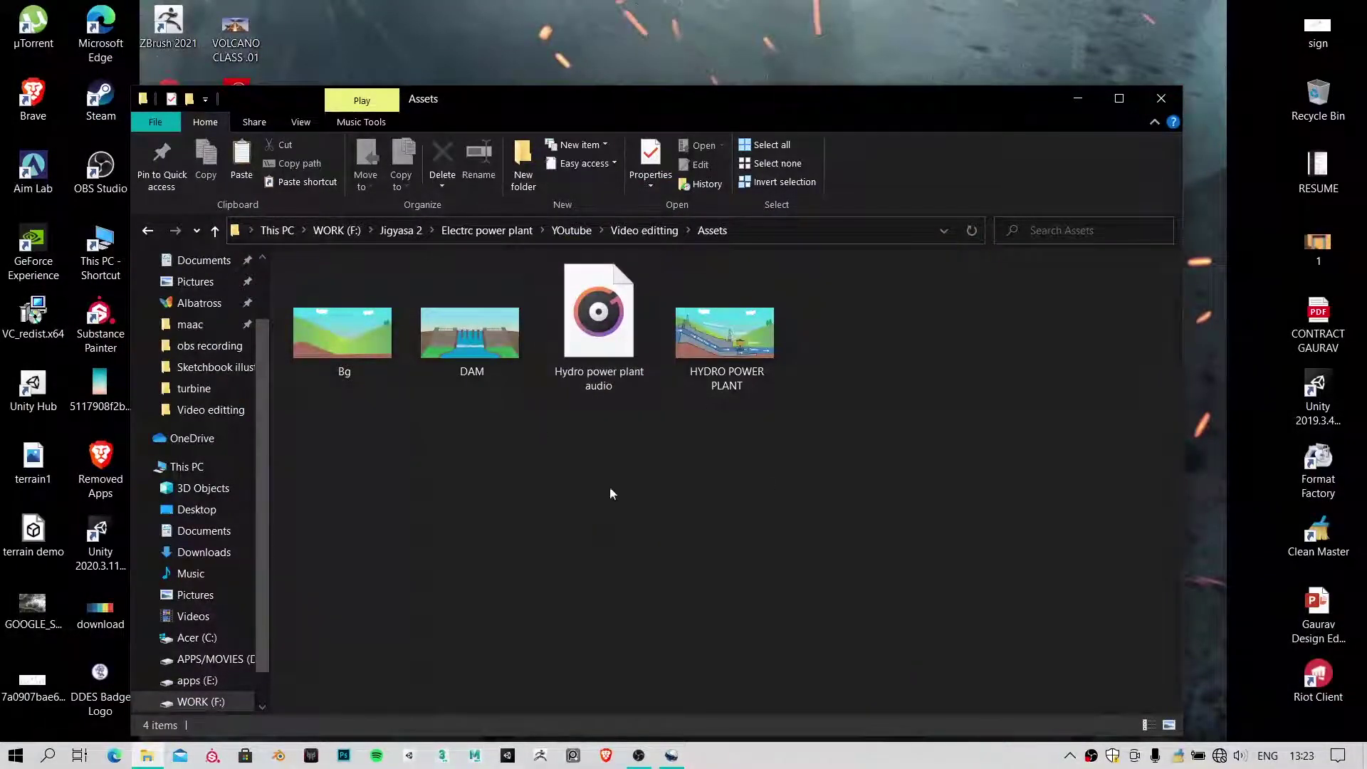
Copy the animation02 ( Turbine + turbine) and Complete animation videos from the turbine folder within turbine animation main
click(633, 231)
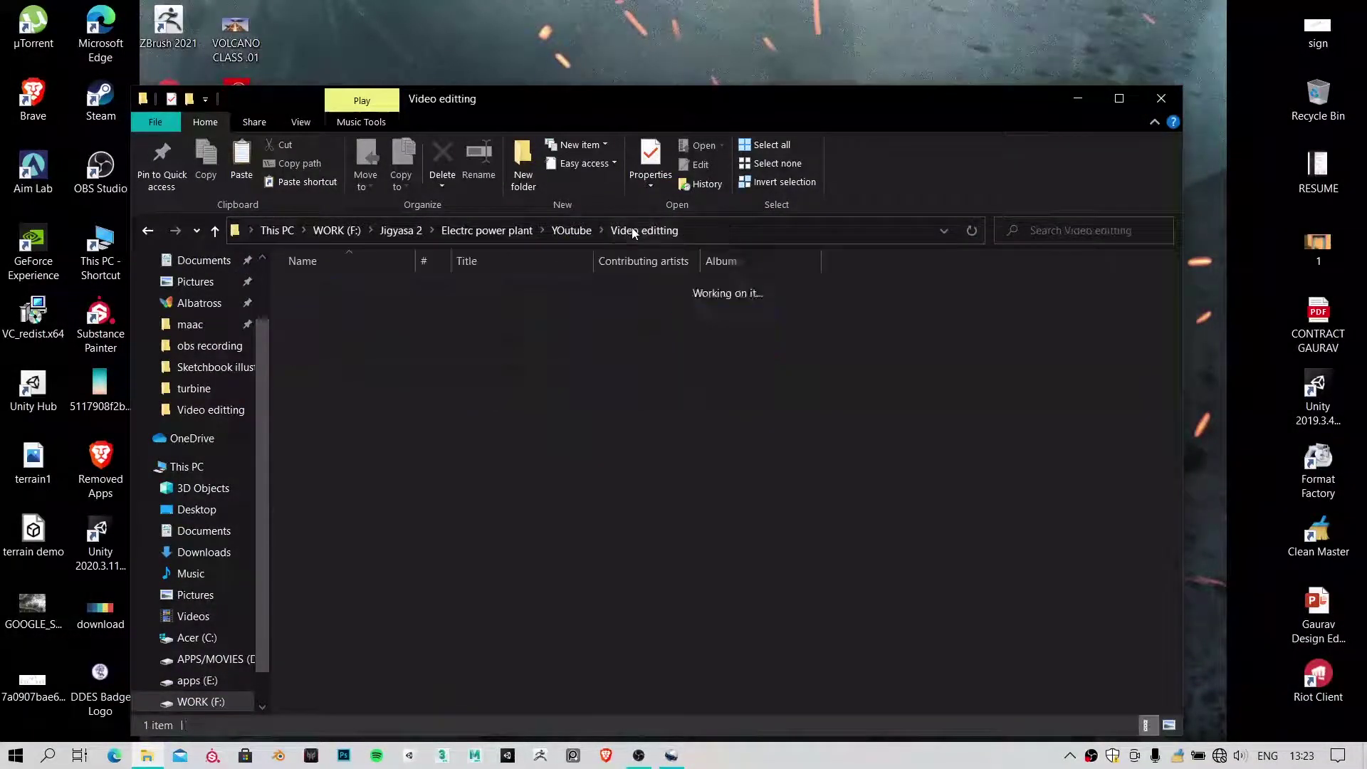
click(514, 233)
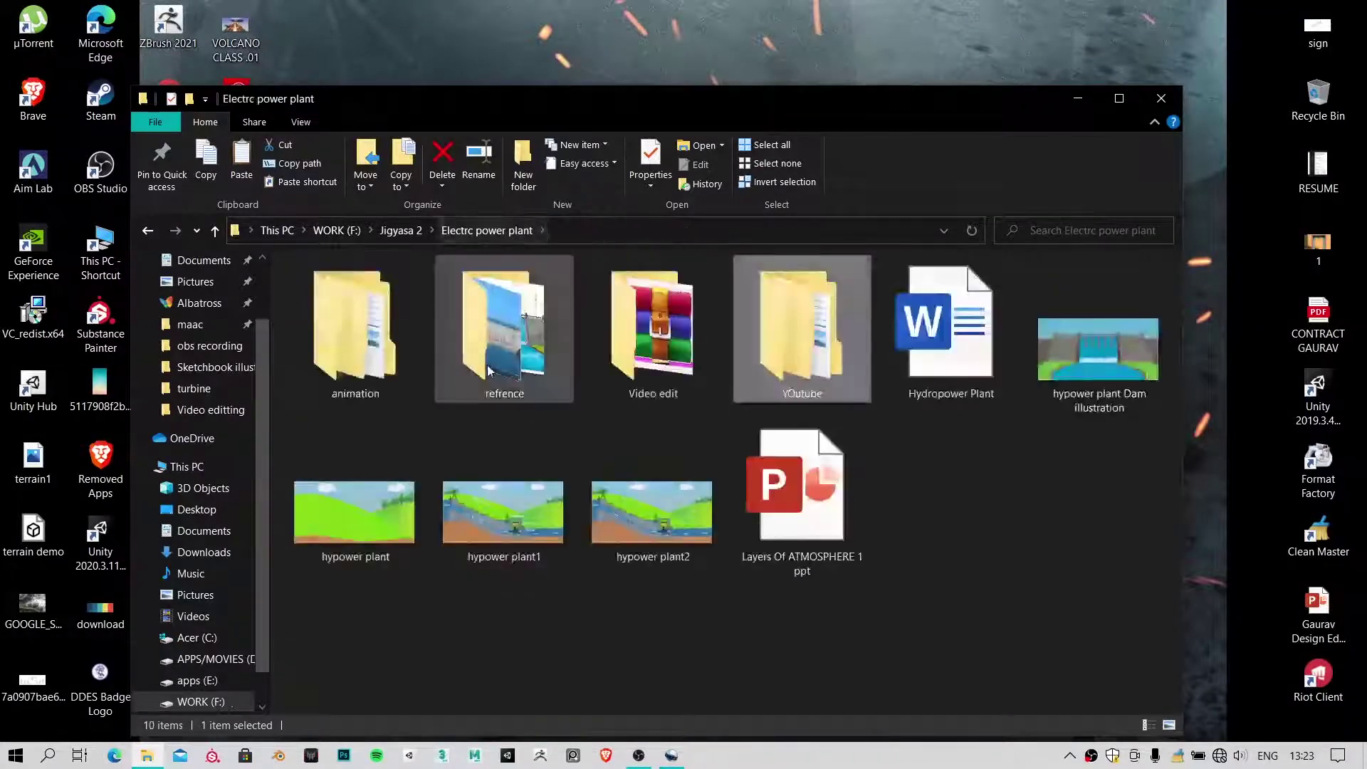
double_click(776, 356)
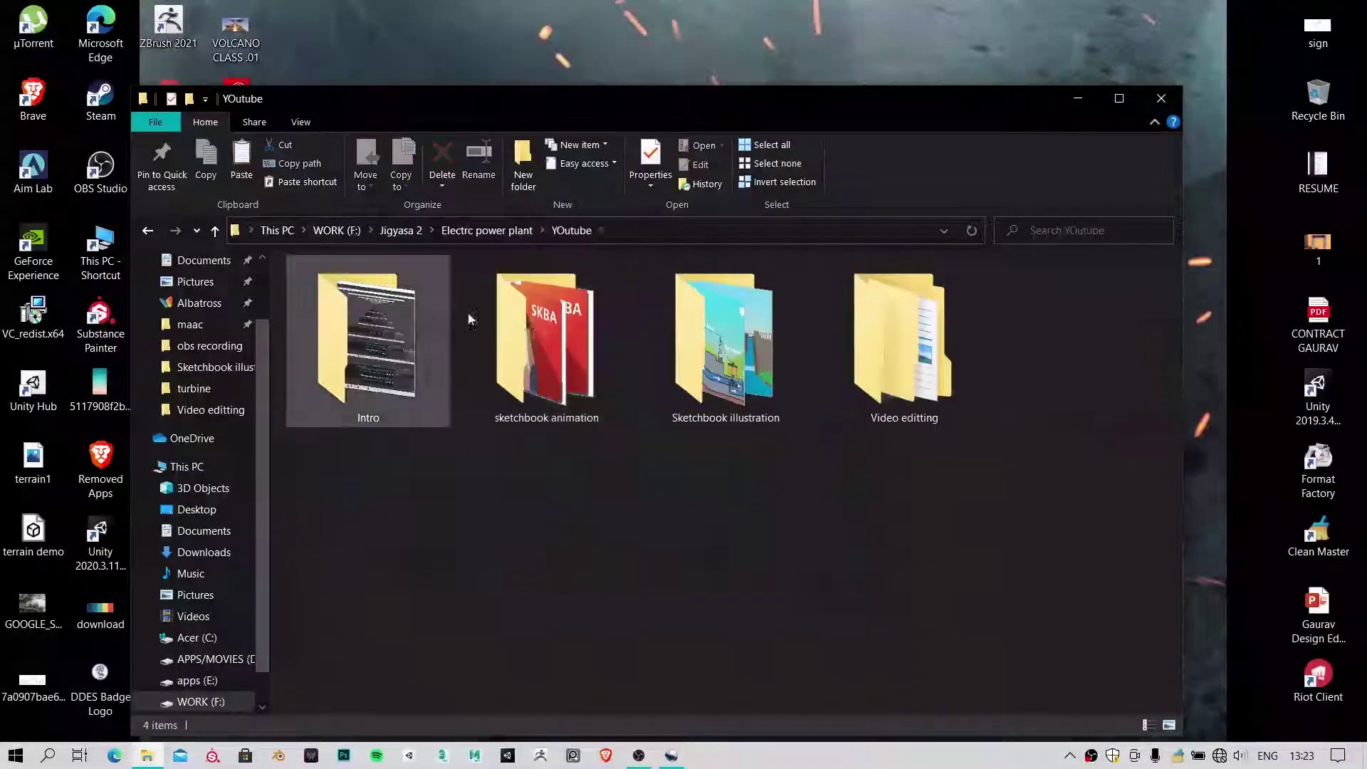
double_click(535, 378)
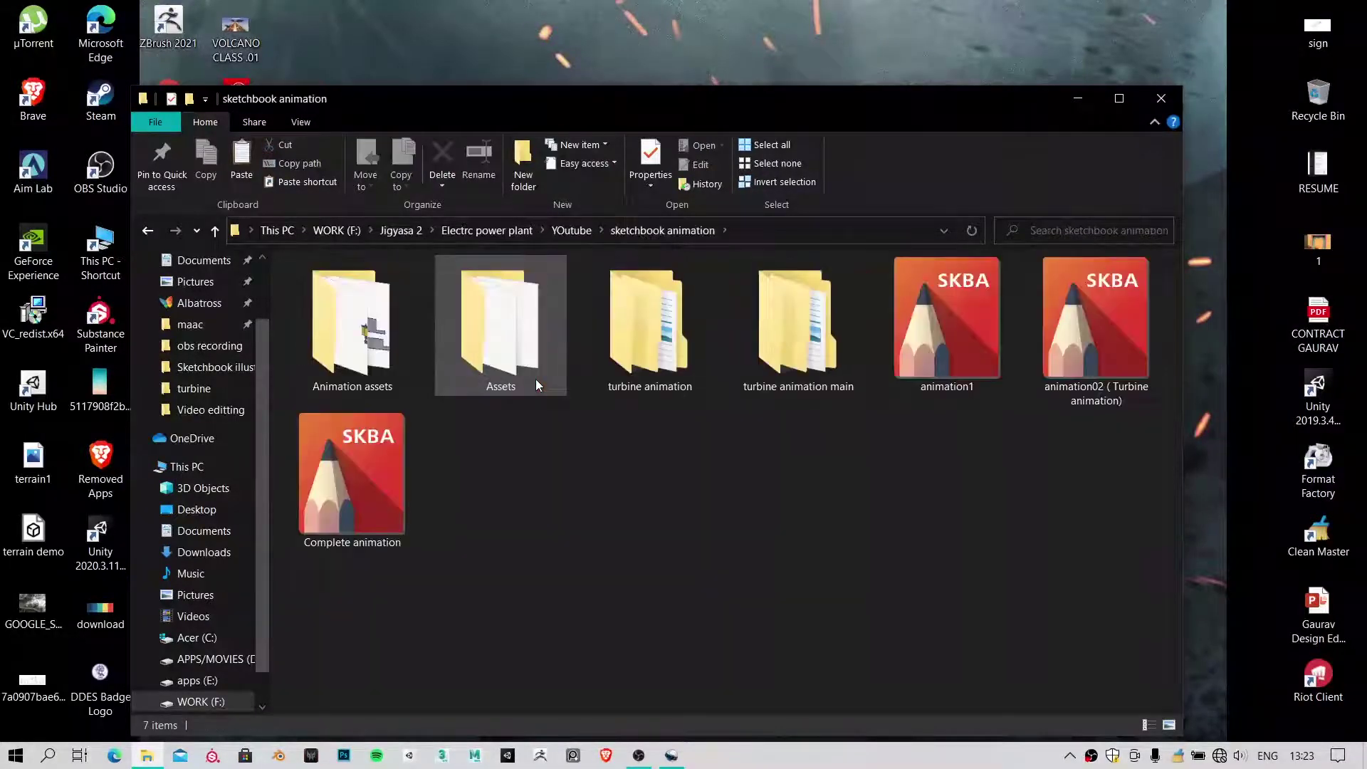
double_click(317, 353)
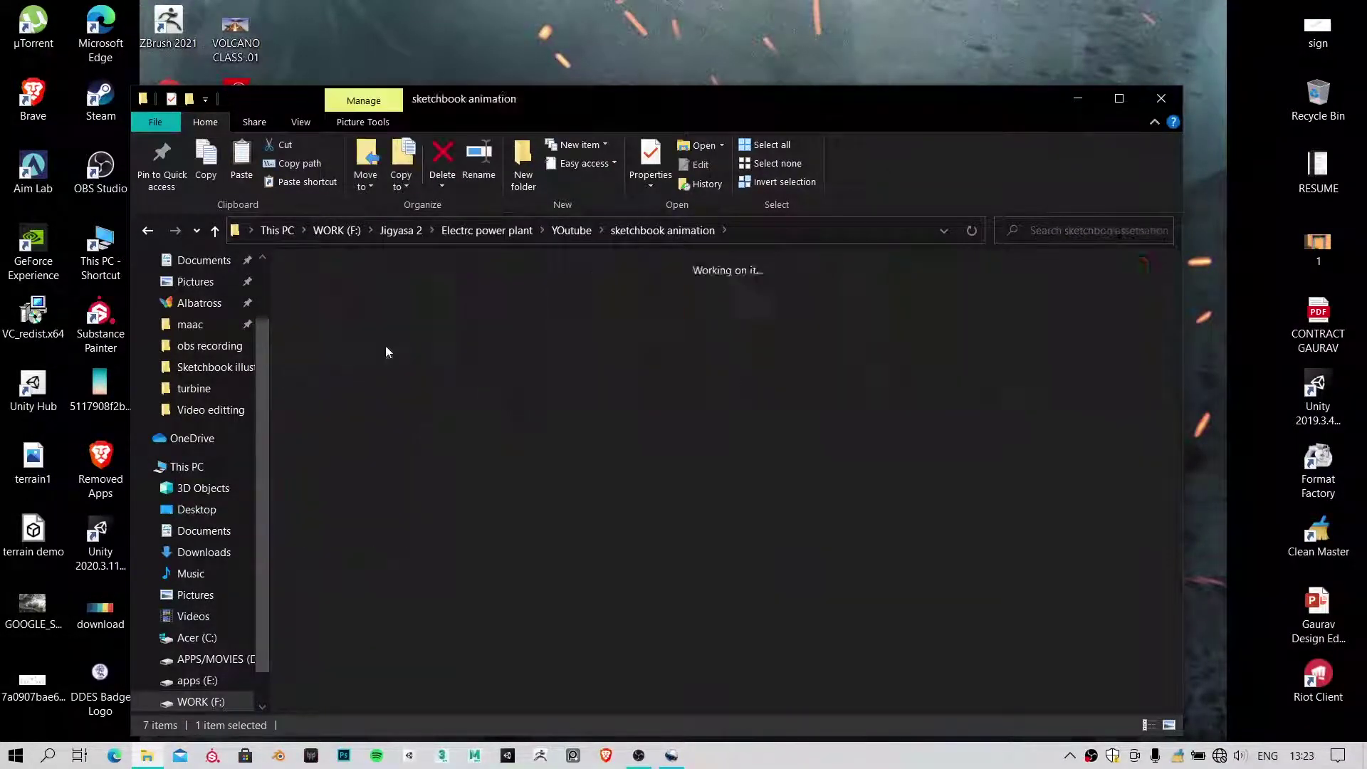
click(666, 230)
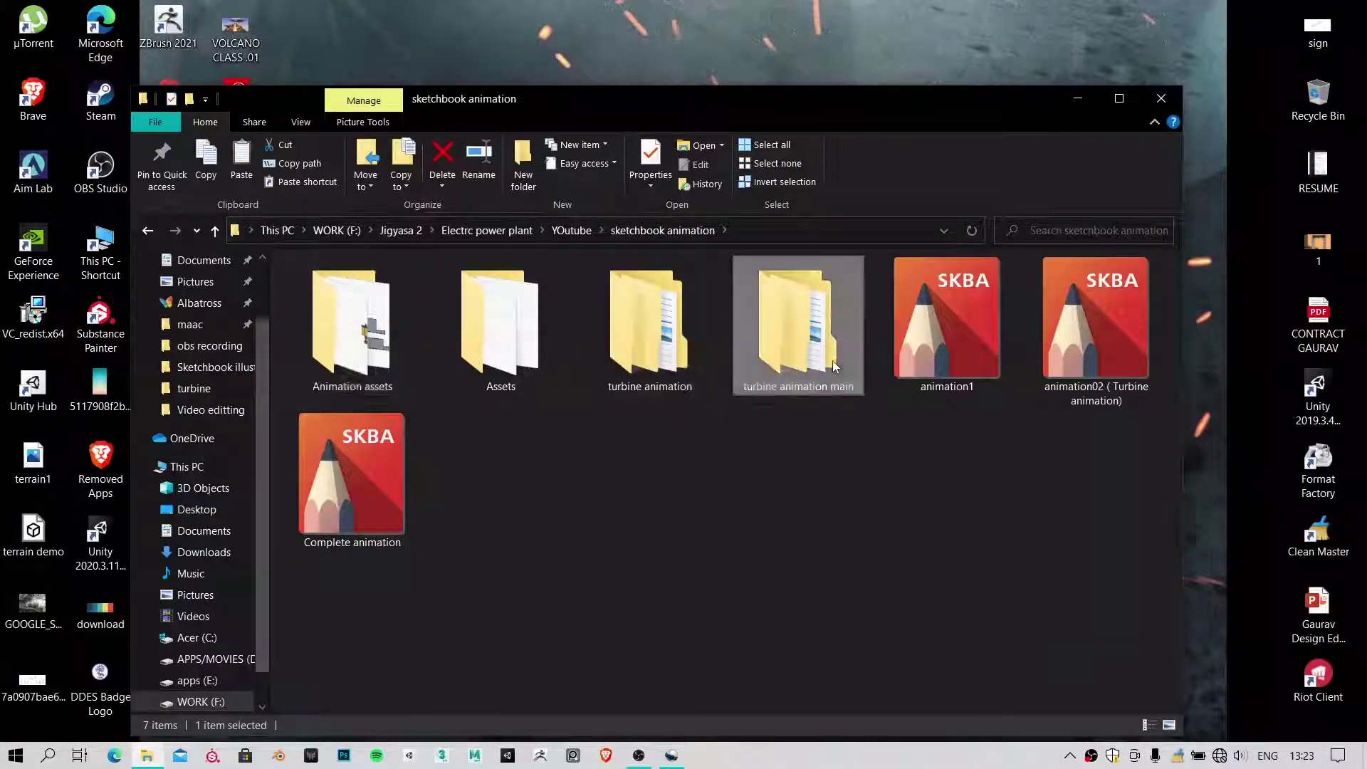
double_click(832, 361)
double_click(344, 283)
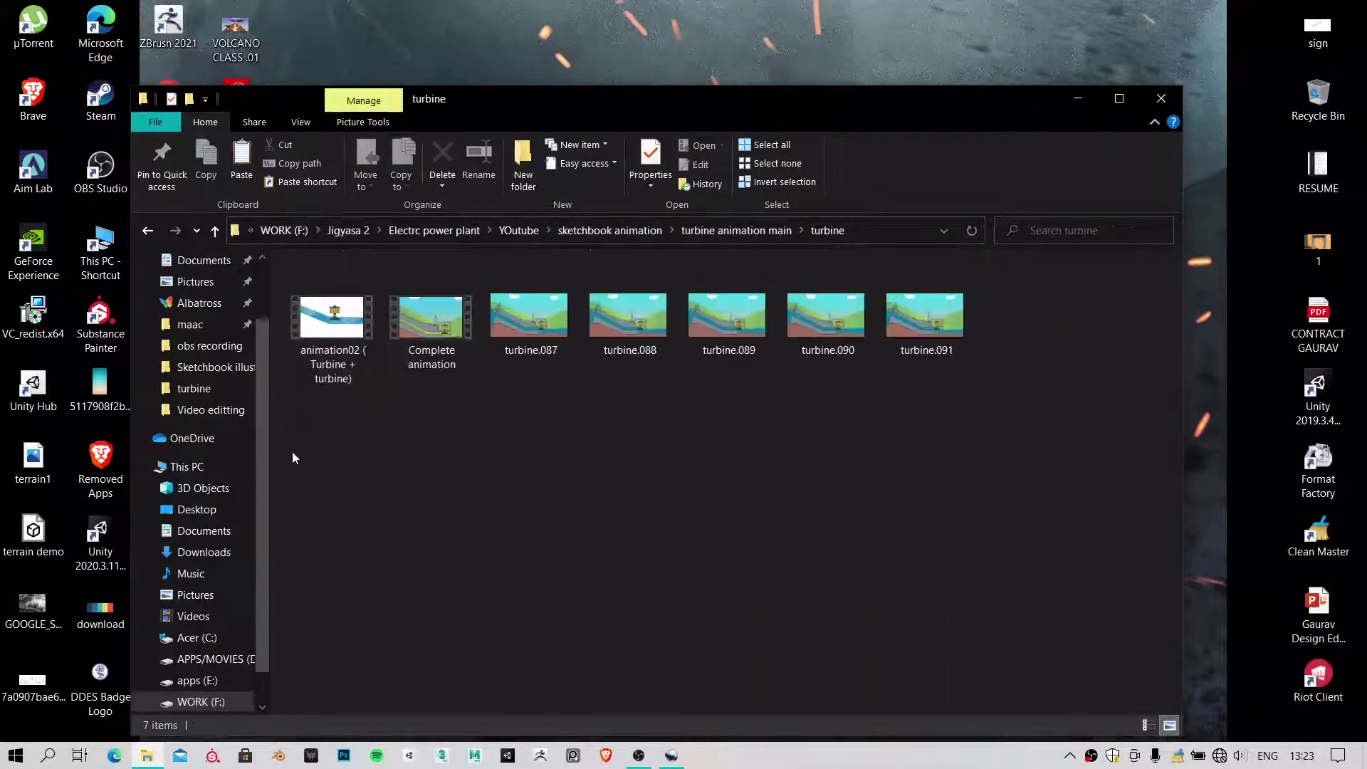
drag(292, 451, 420, 338)
right_click(420, 338)
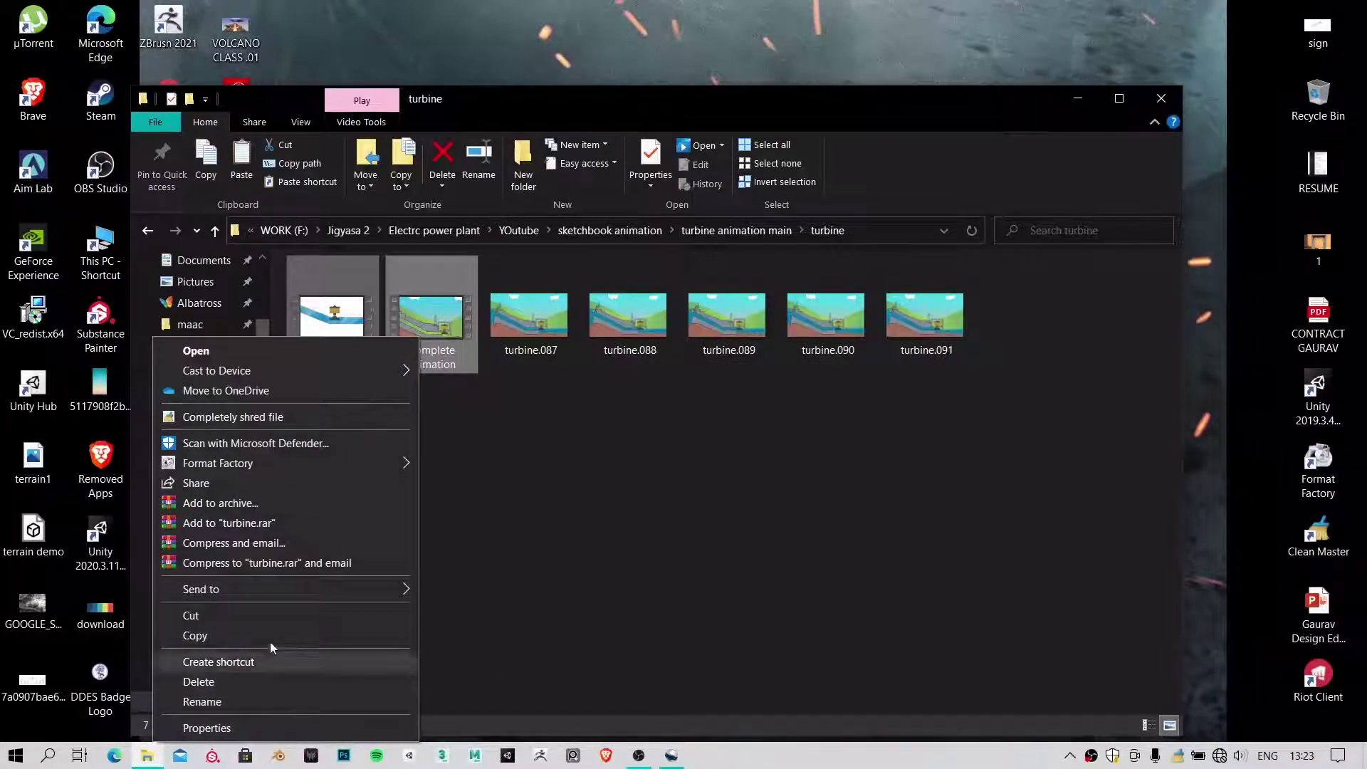
click(202, 630)
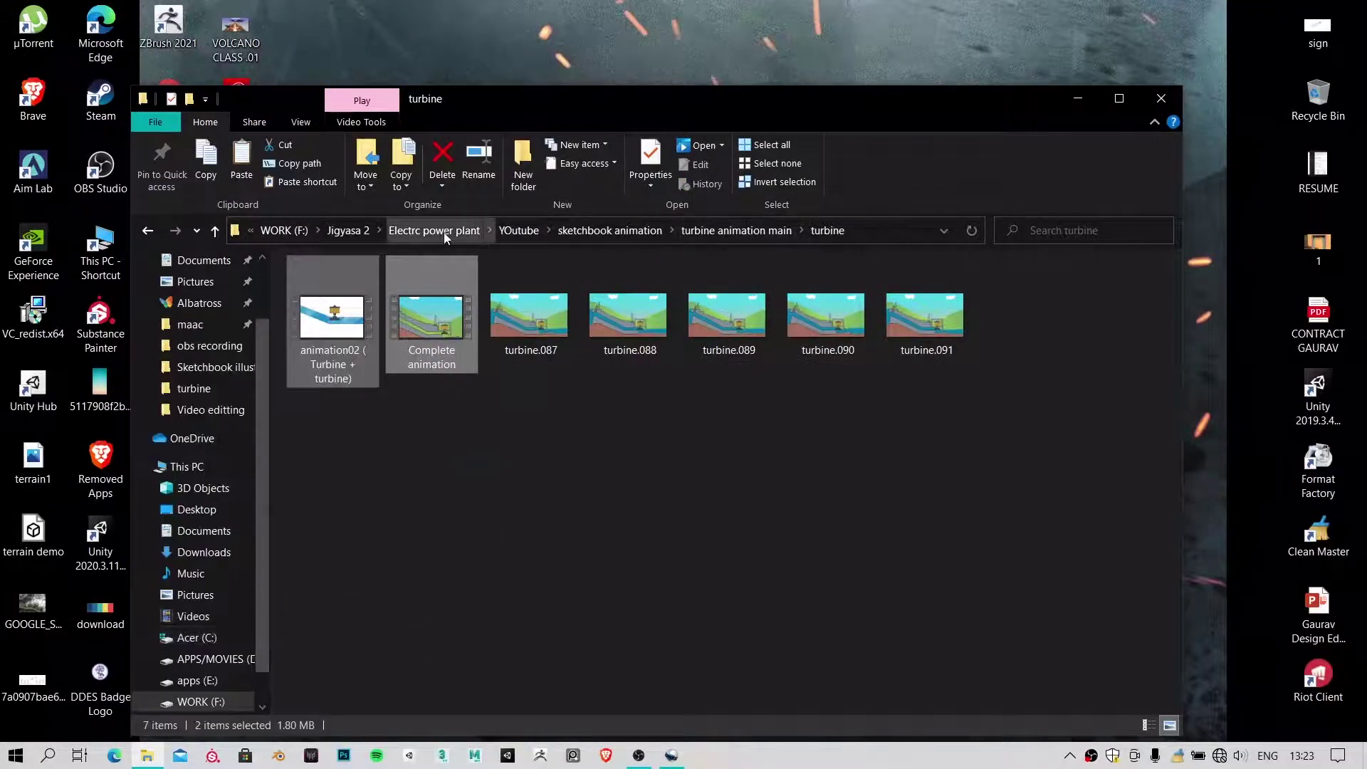
Paste the copied turbine videos into the Assets folder inside Video editting
click(531, 232)
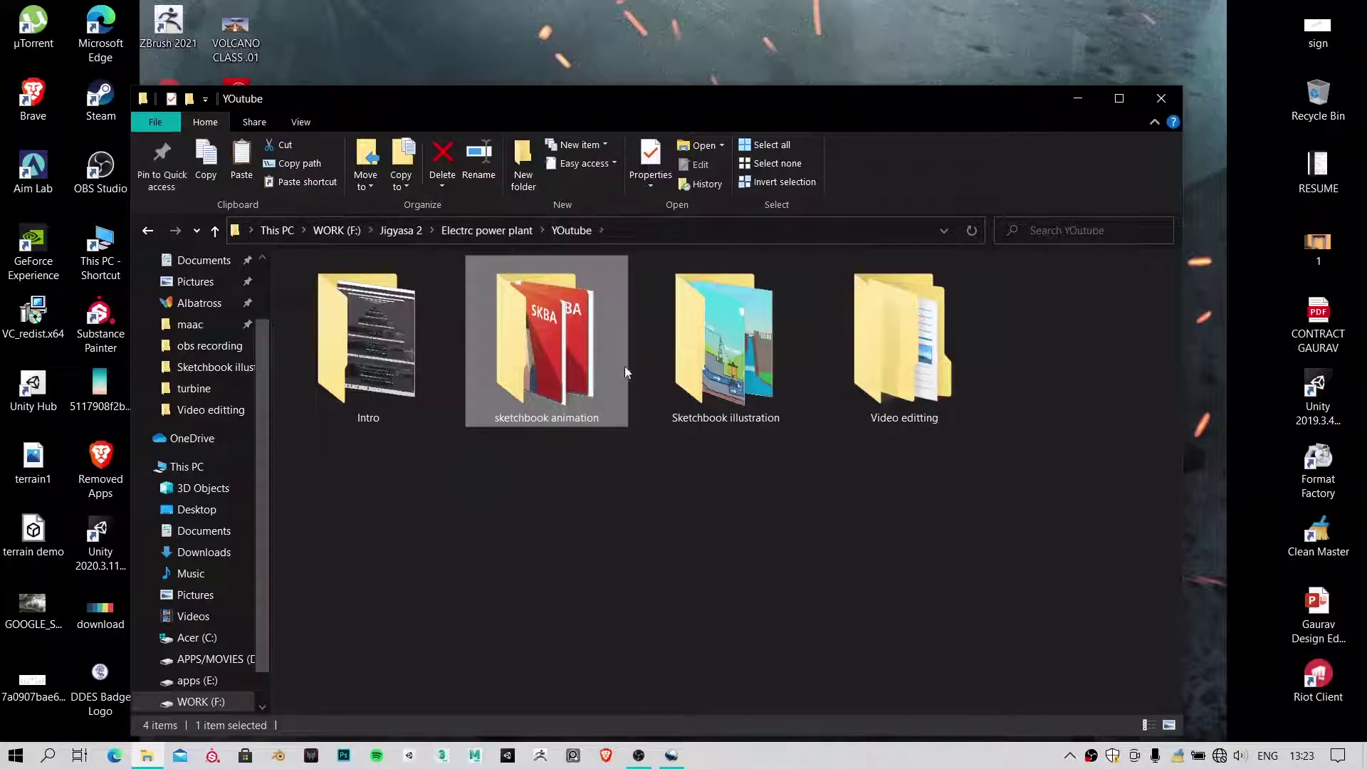
double_click(903, 341)
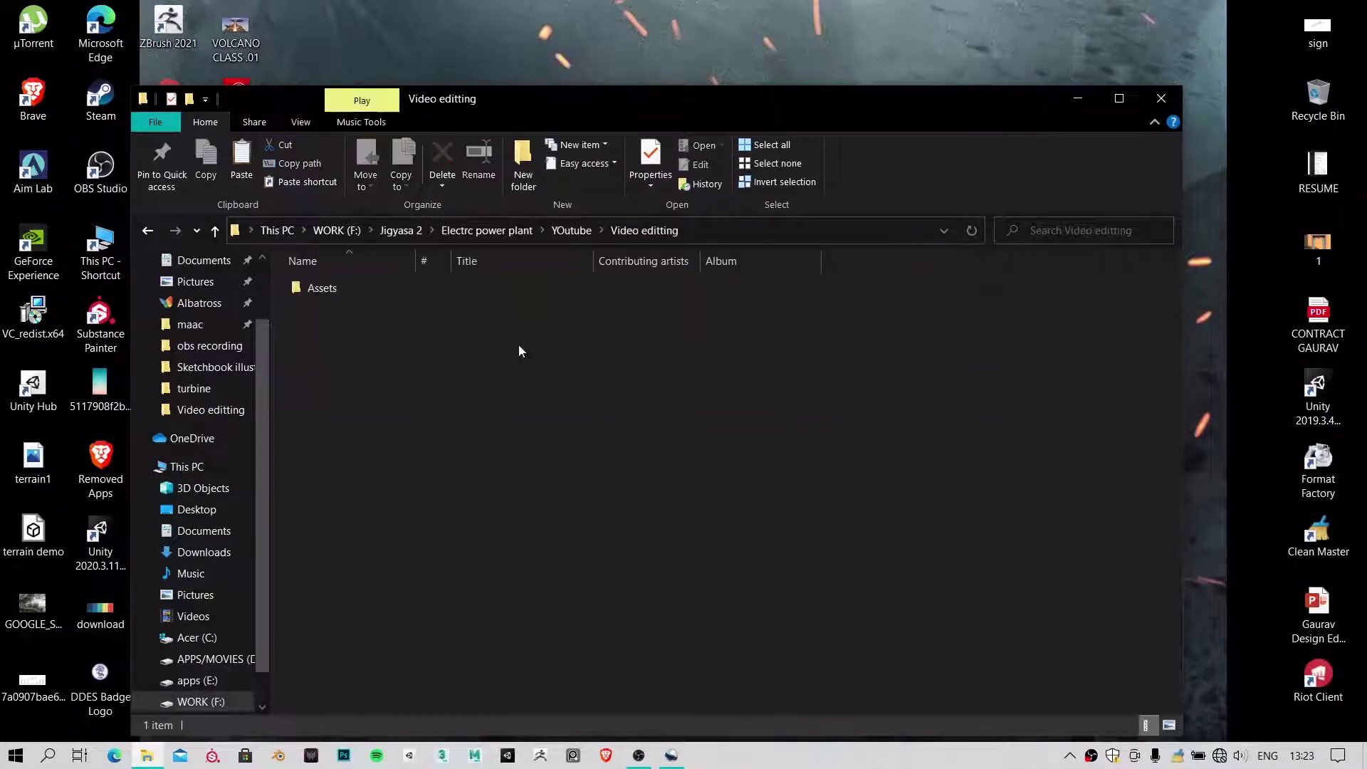
double_click(421, 292)
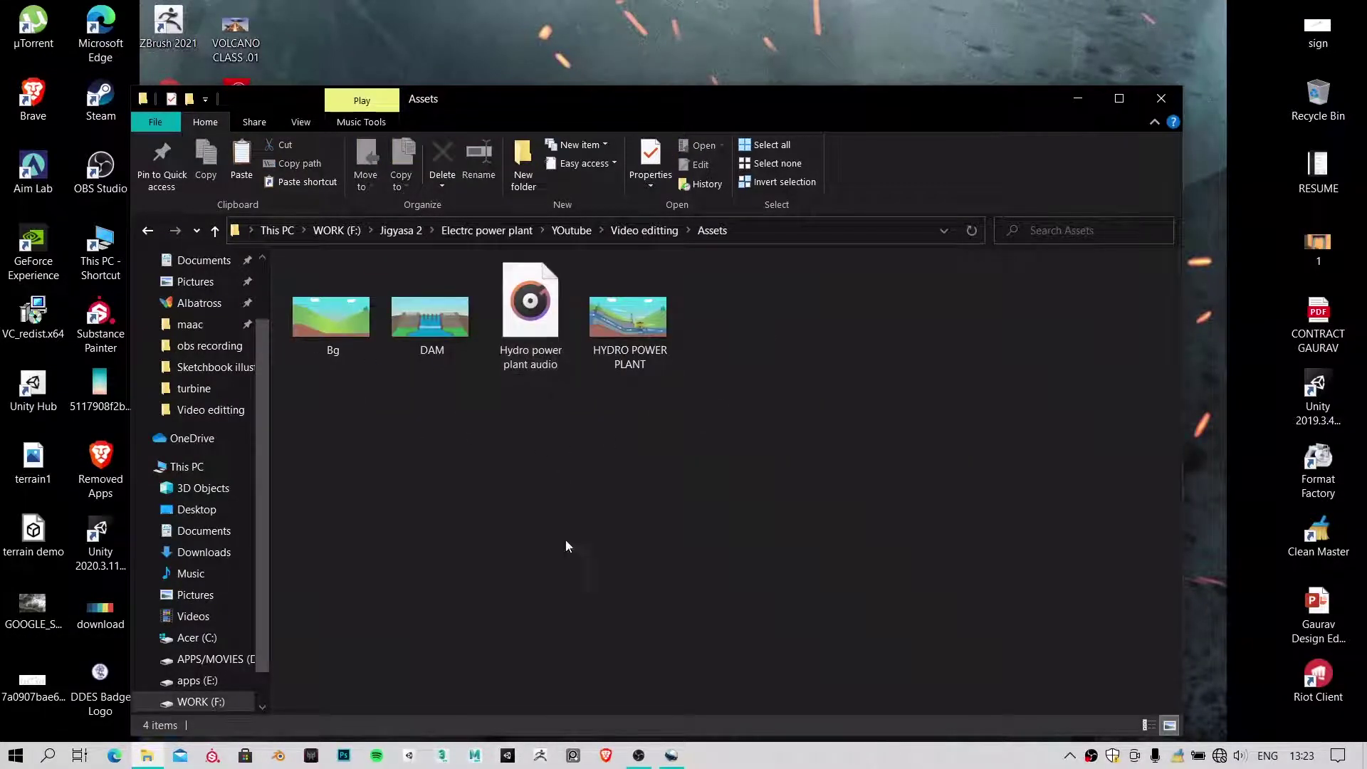
right_click(349, 674)
click(436, 535)
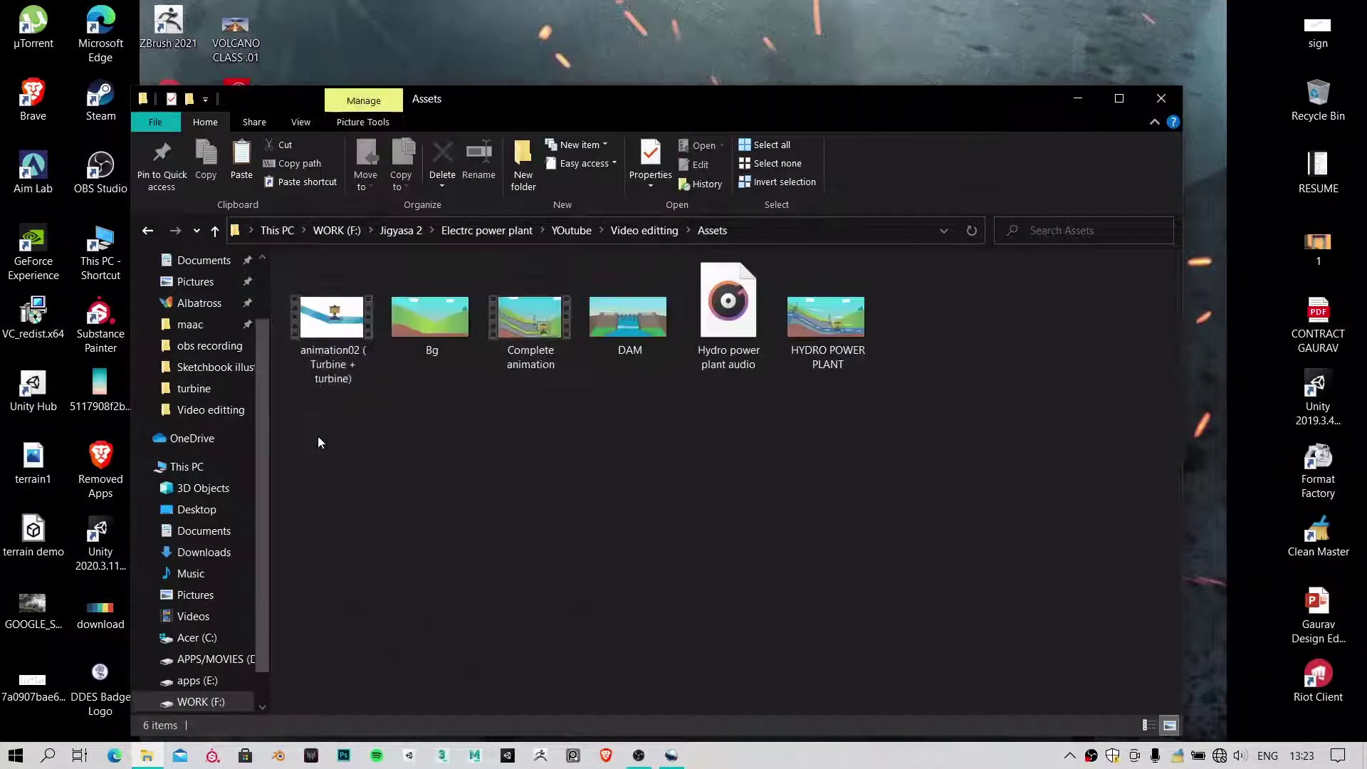
drag(411, 516, 952, 358)
click(680, 605)
Switch to OpenShot and remove all the existing video and image files from the project
click(671, 755)
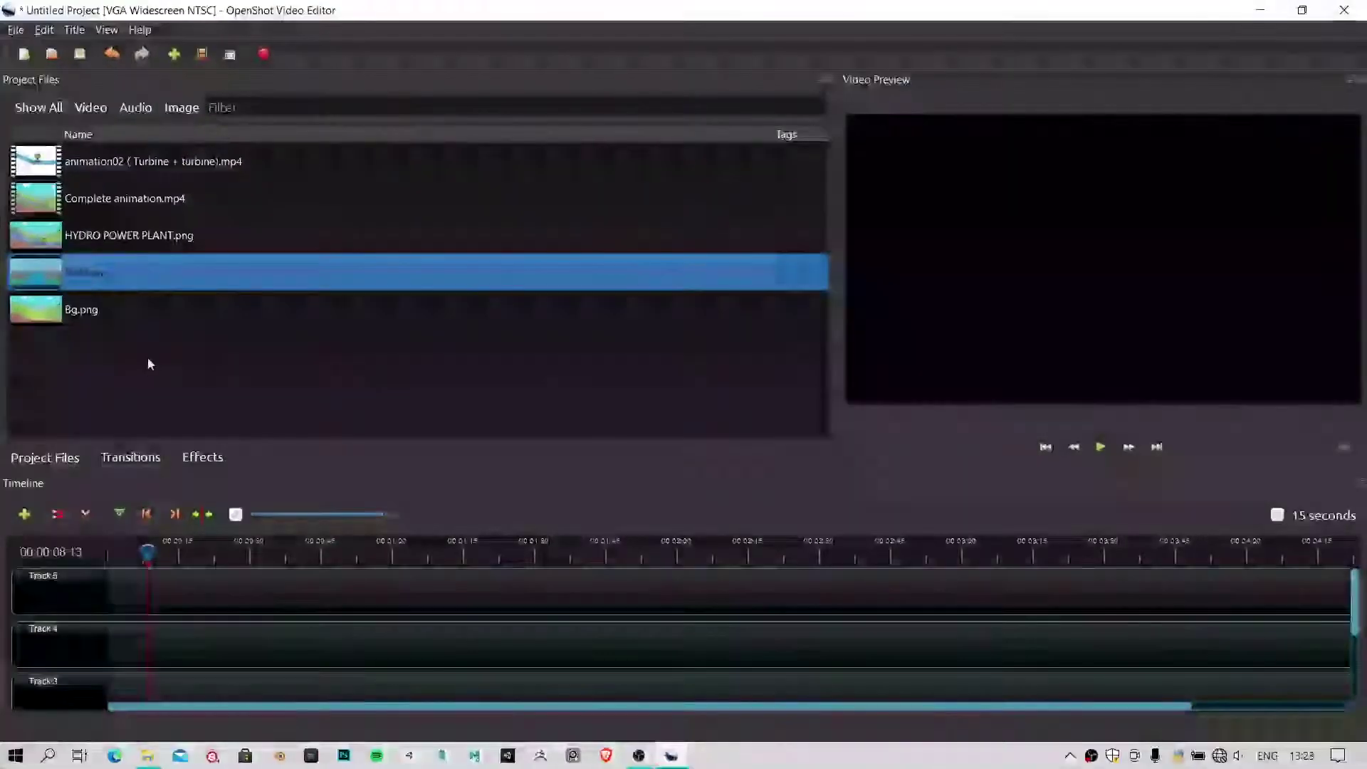
drag(148, 357, 141, 122)
right_click(117, 165)
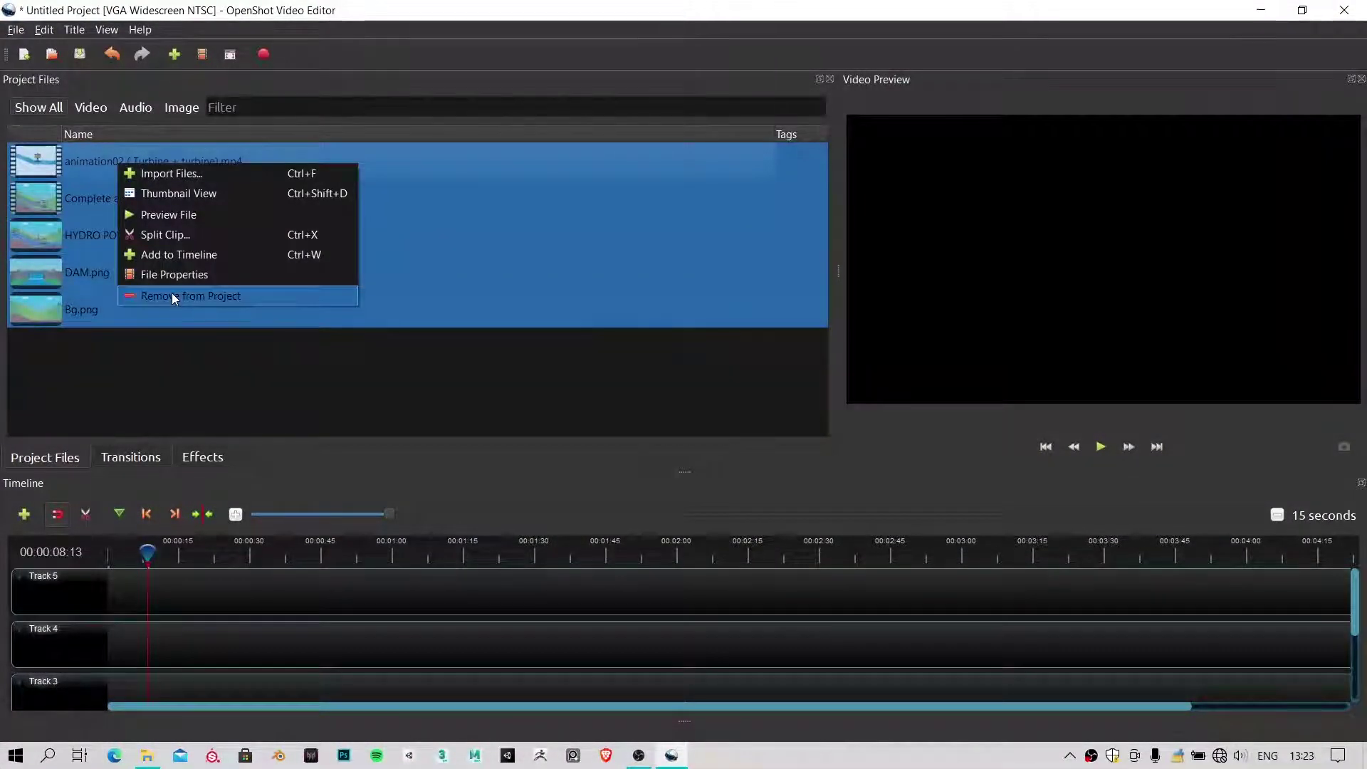
click(172, 295)
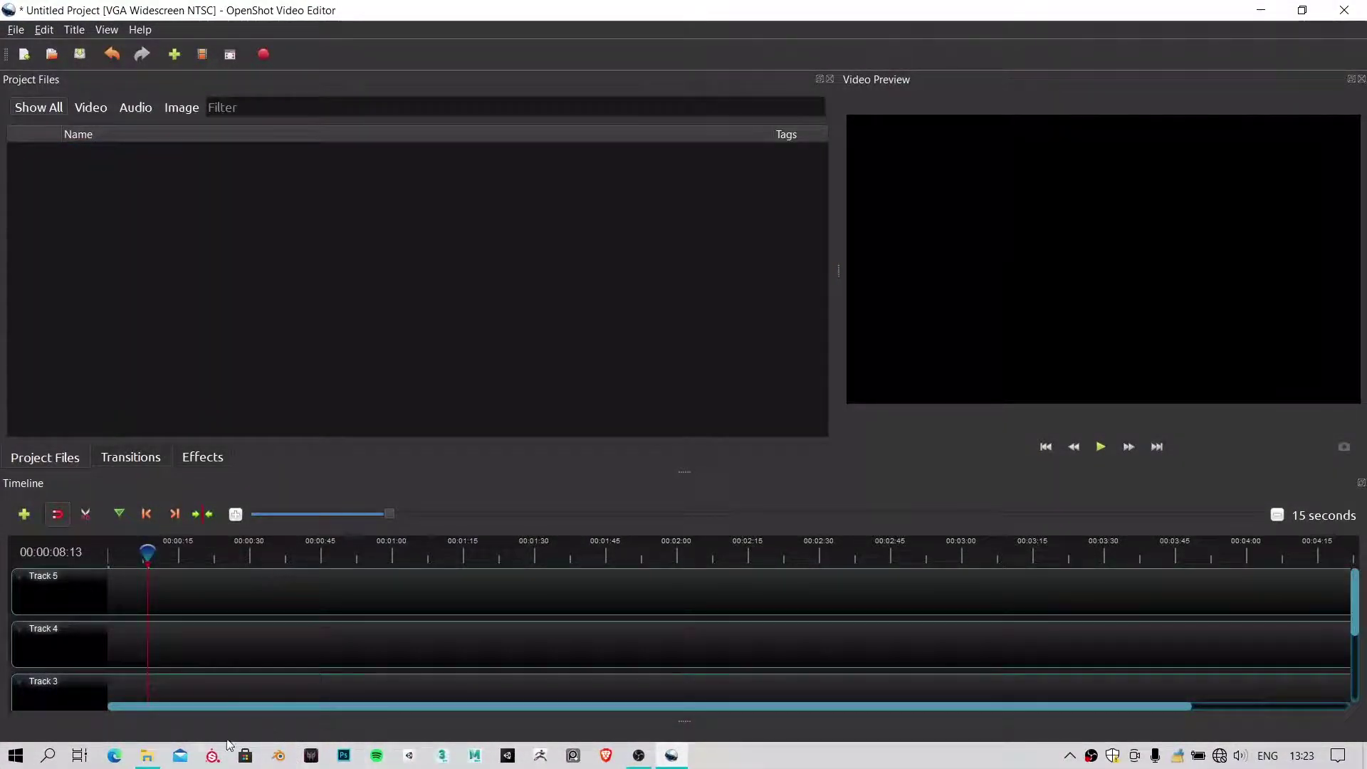
Import all six files from the Assets folder in File Explorer into the OpenShot project, then put the folder window away
click(147, 755)
drag(308, 435, 830, 360)
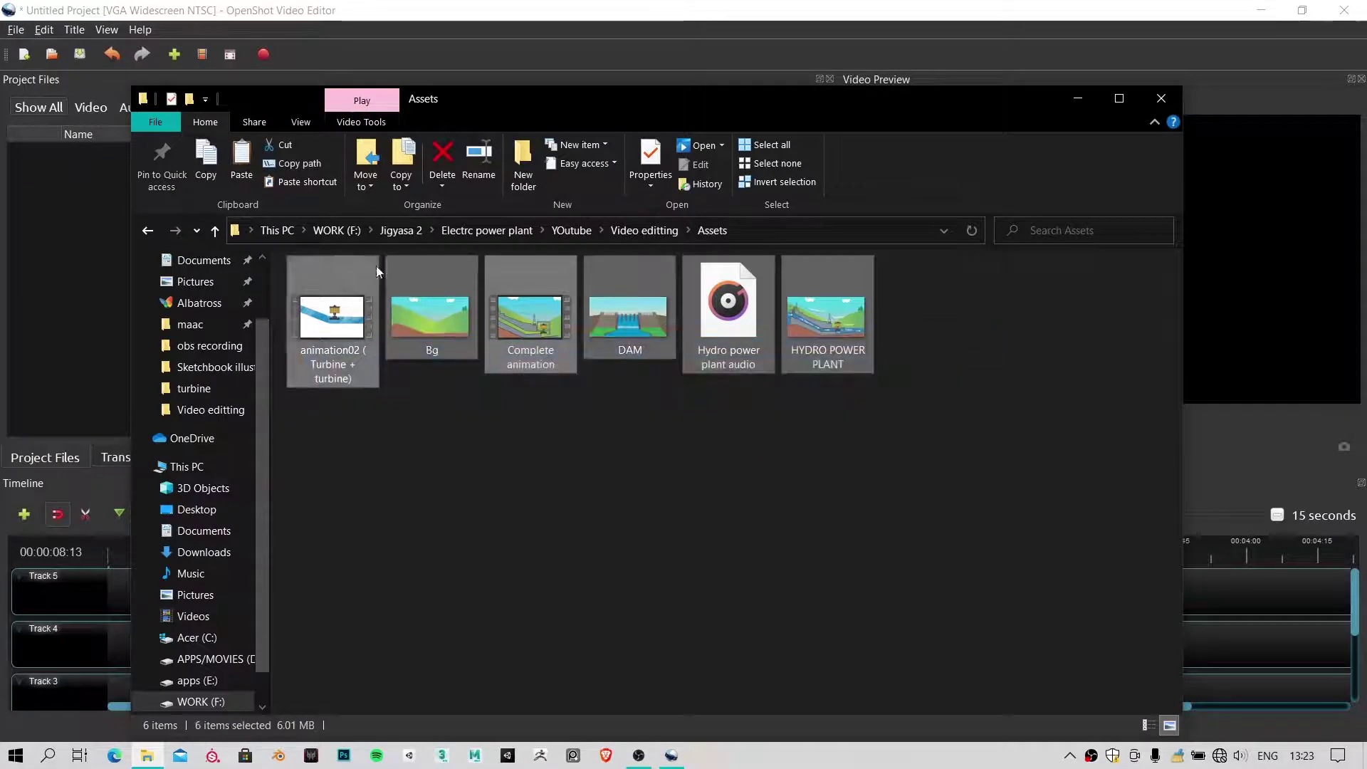
drag(460, 98, 775, 126)
drag(687, 362, 134, 238)
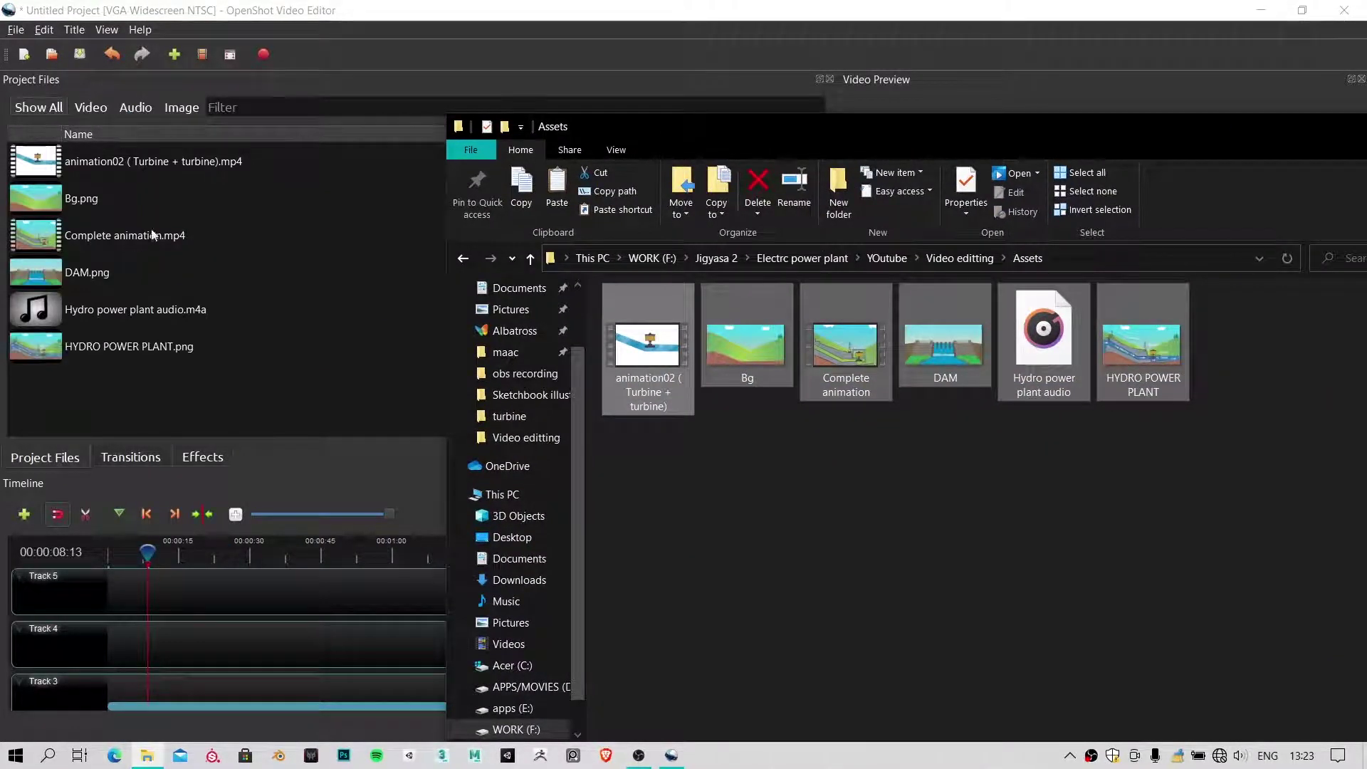
drag(865, 117, 865, 118)
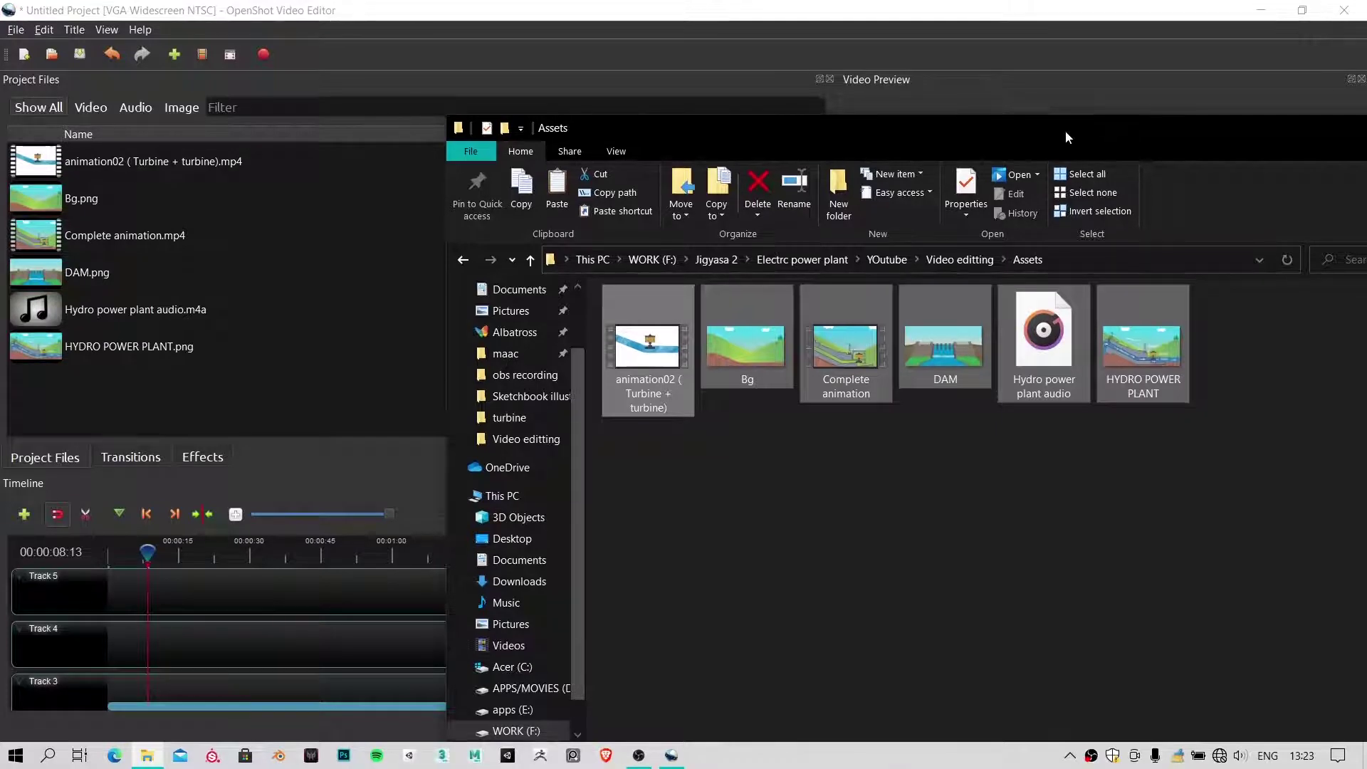
drag(1065, 130, 974, 145)
click(975, 120)
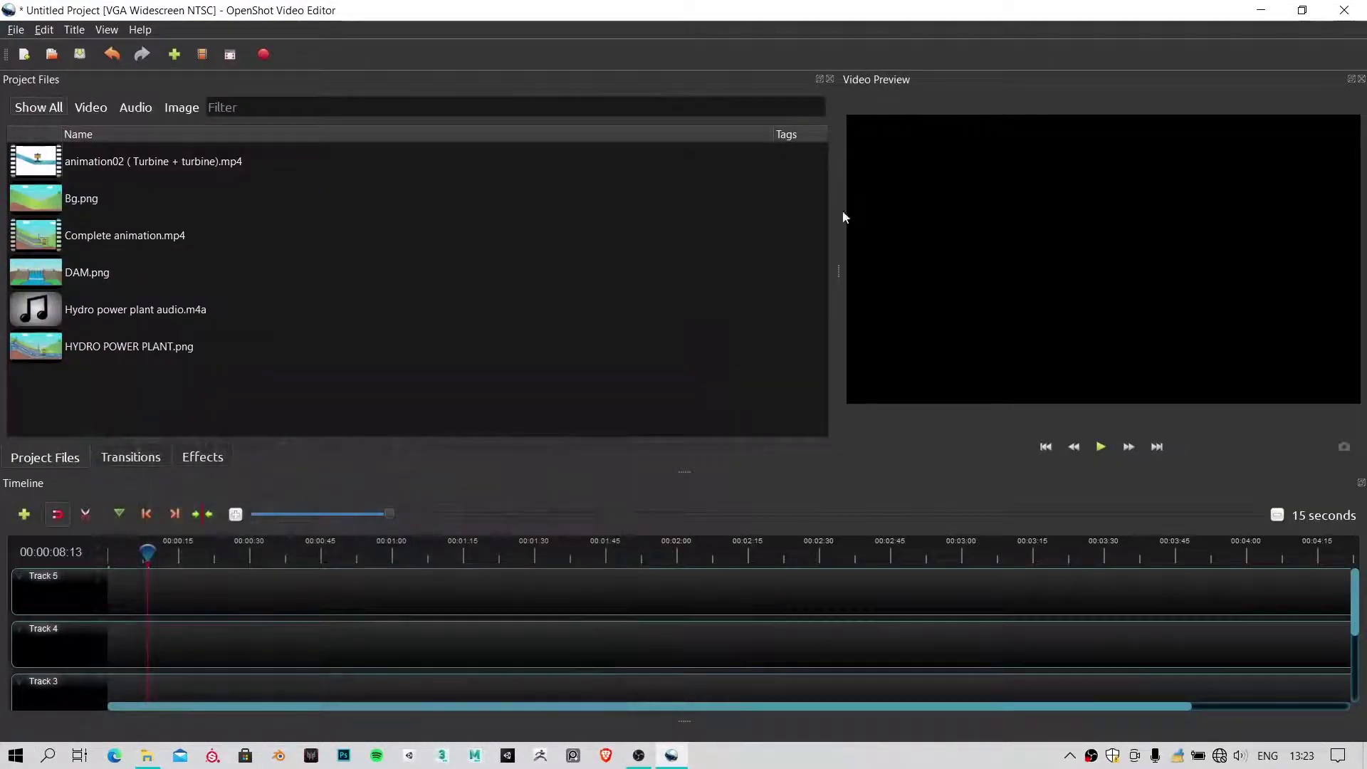
Enlarge the video preview area and show the project files as thumbnails
drag(832, 263, 746, 289)
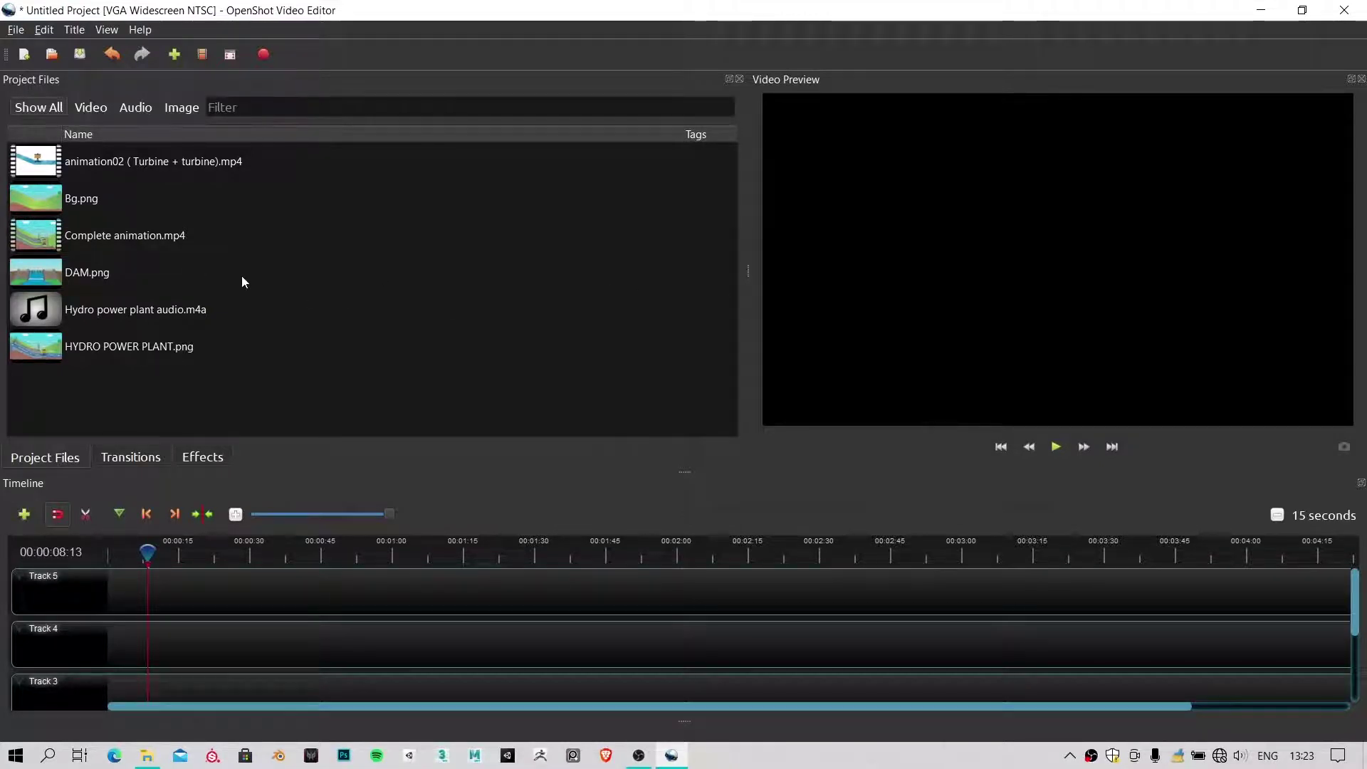
right_click(465, 187)
click(437, 349)
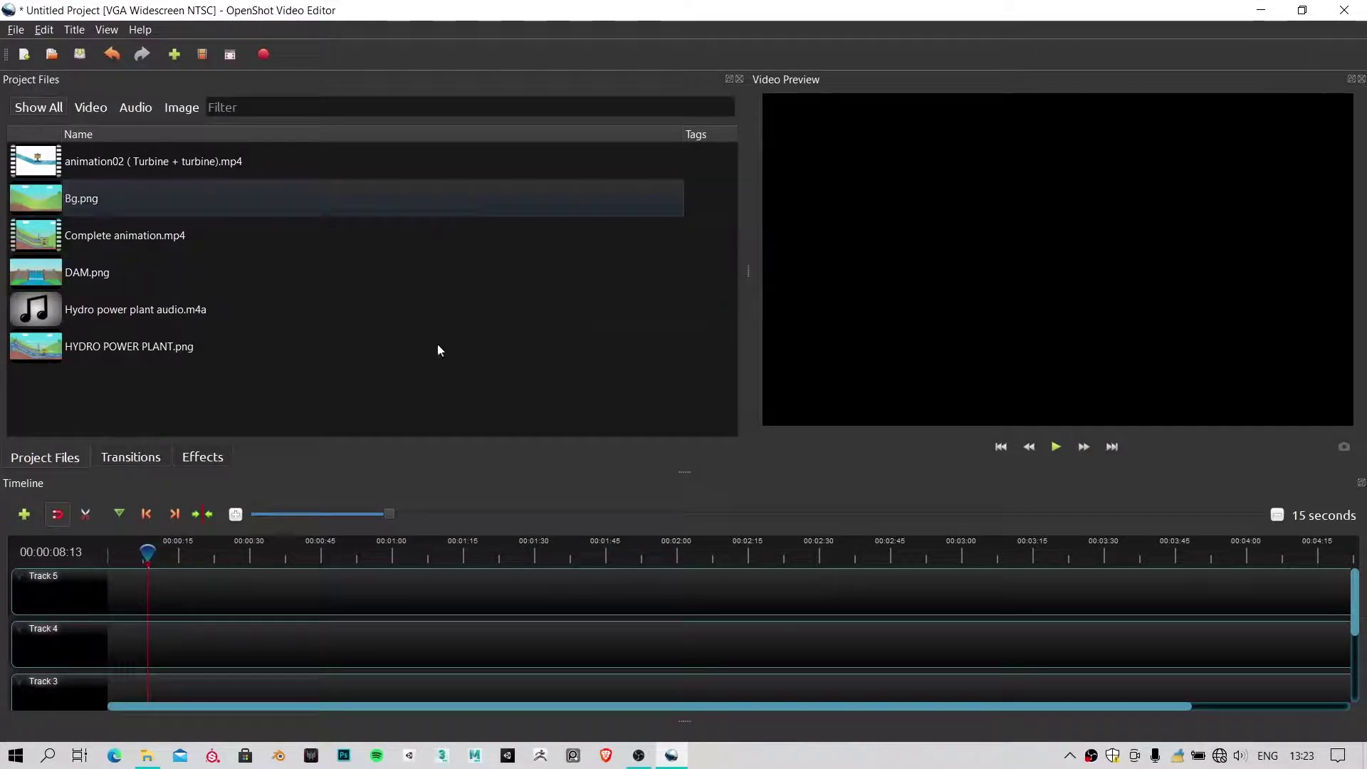
right_click(477, 323)
click(557, 347)
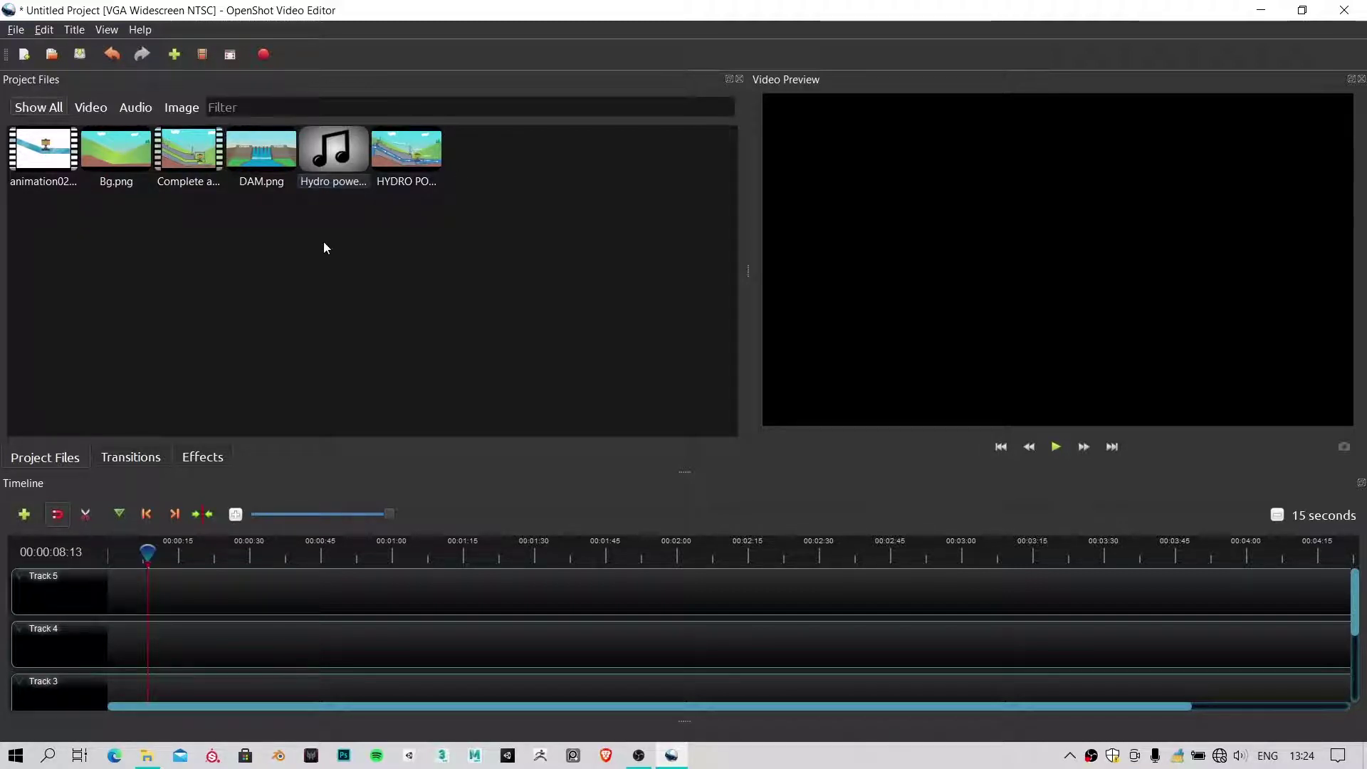
Add the Hydro power plant audio to the timeline and place it at the start of Track 1
click(339, 160)
drag(342, 173, 107, 630)
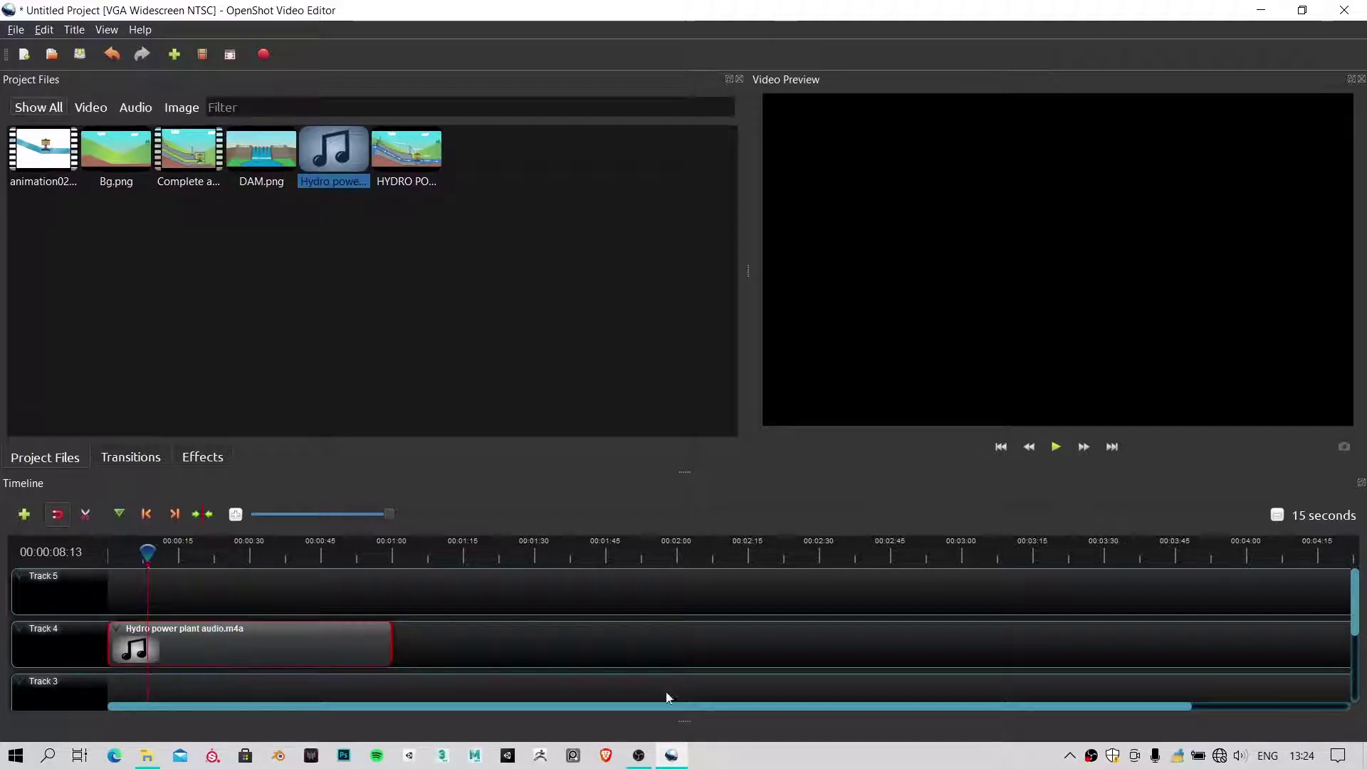
scroll(596, 628, down, 2)
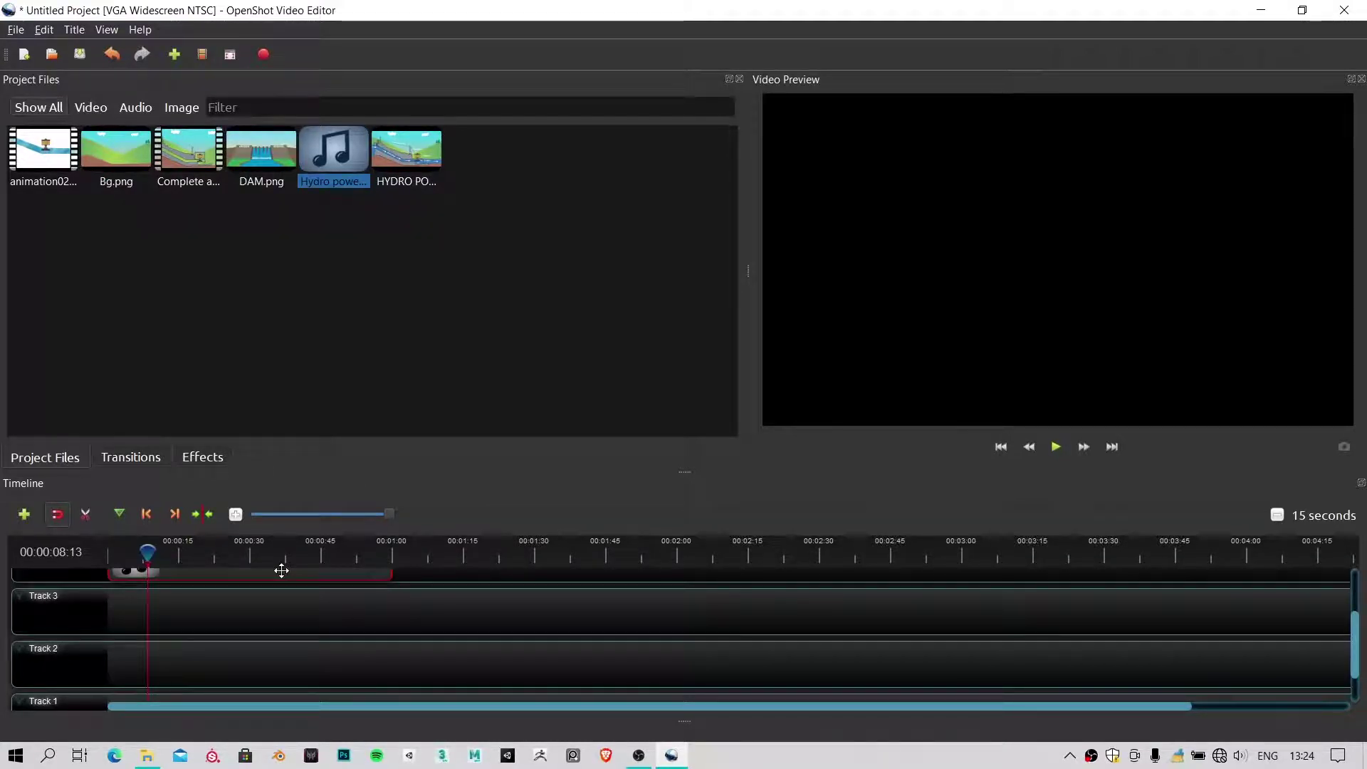
drag(281, 570, 272, 671)
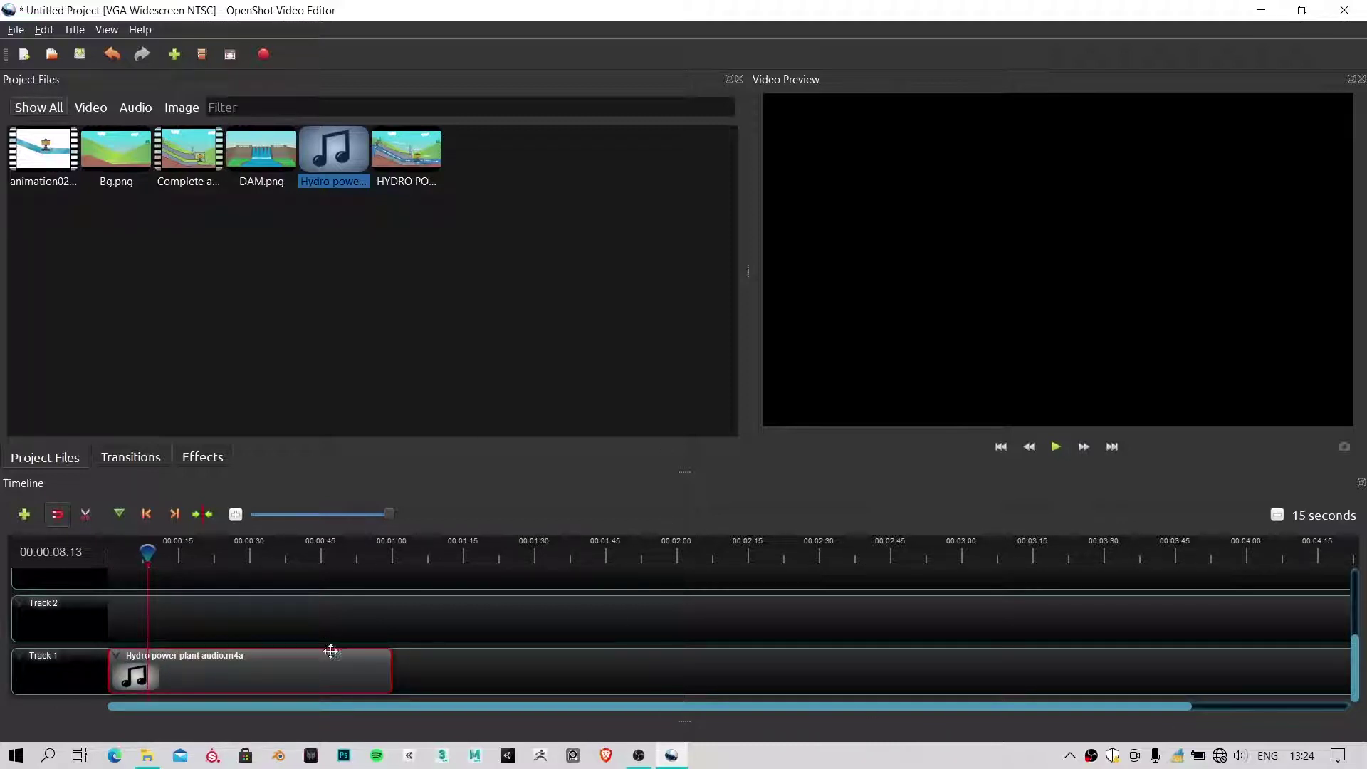
Play the opening of the narration on Track 1 from the start of the timeline at a 5 seconds scale
scroll(331, 649, up, 5)
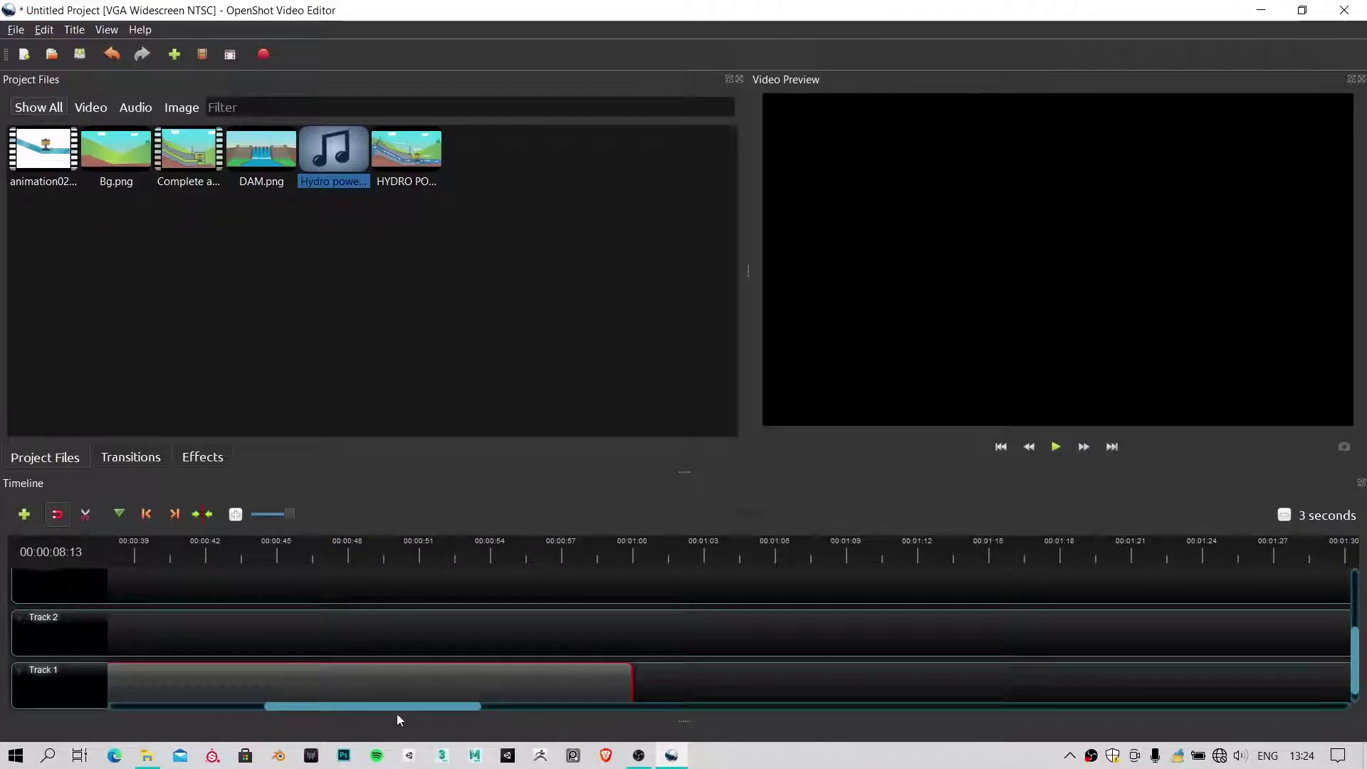
drag(396, 707, 218, 708)
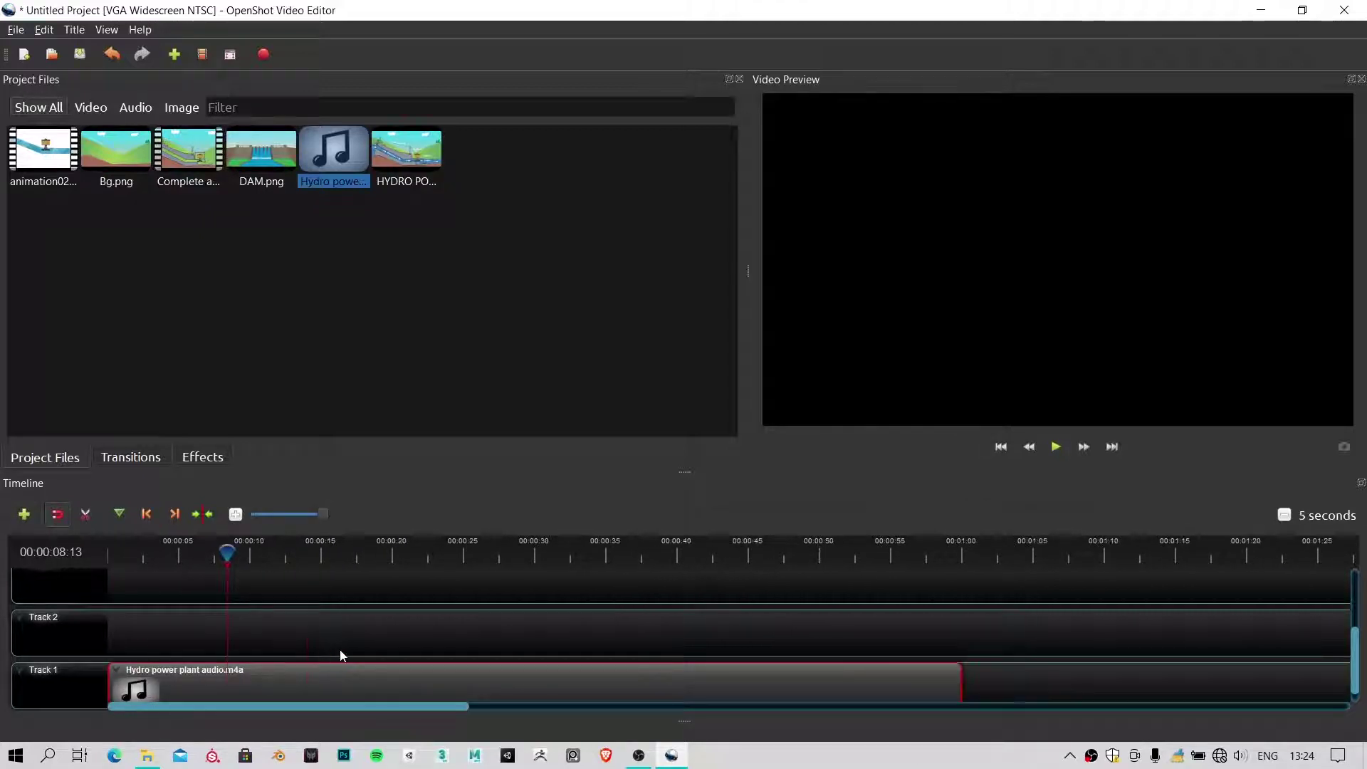
scroll(318, 694, down, 2)
scroll(317, 662, down, 3)
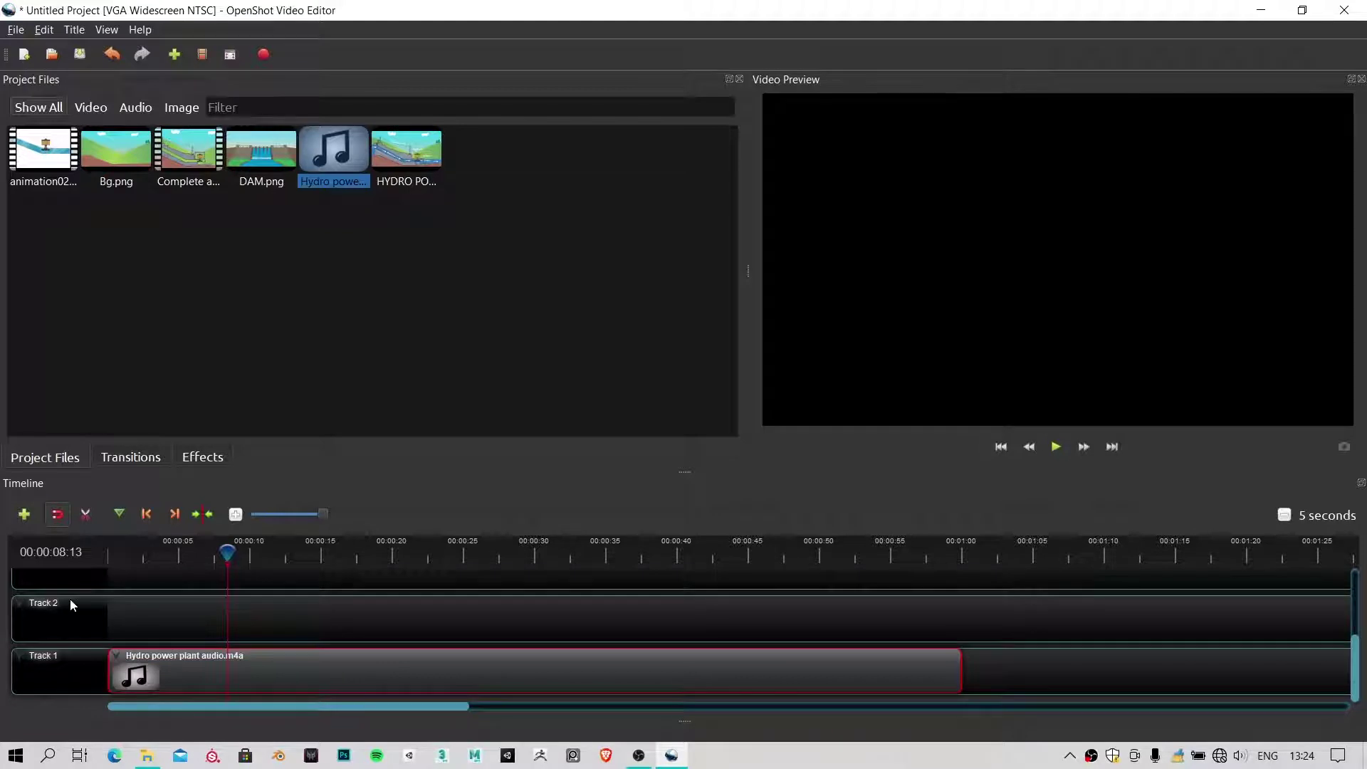
scroll(177, 640, up, 3)
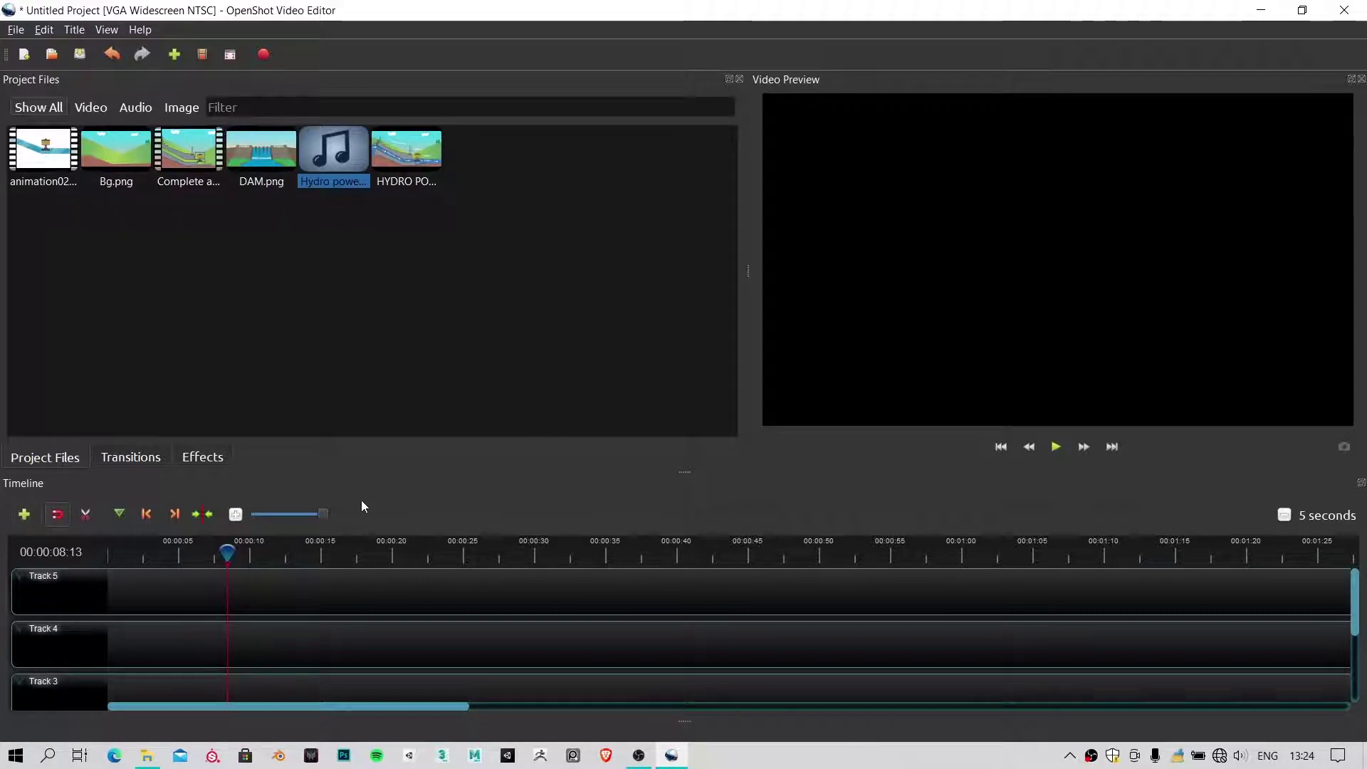
scroll(279, 633, down, 2)
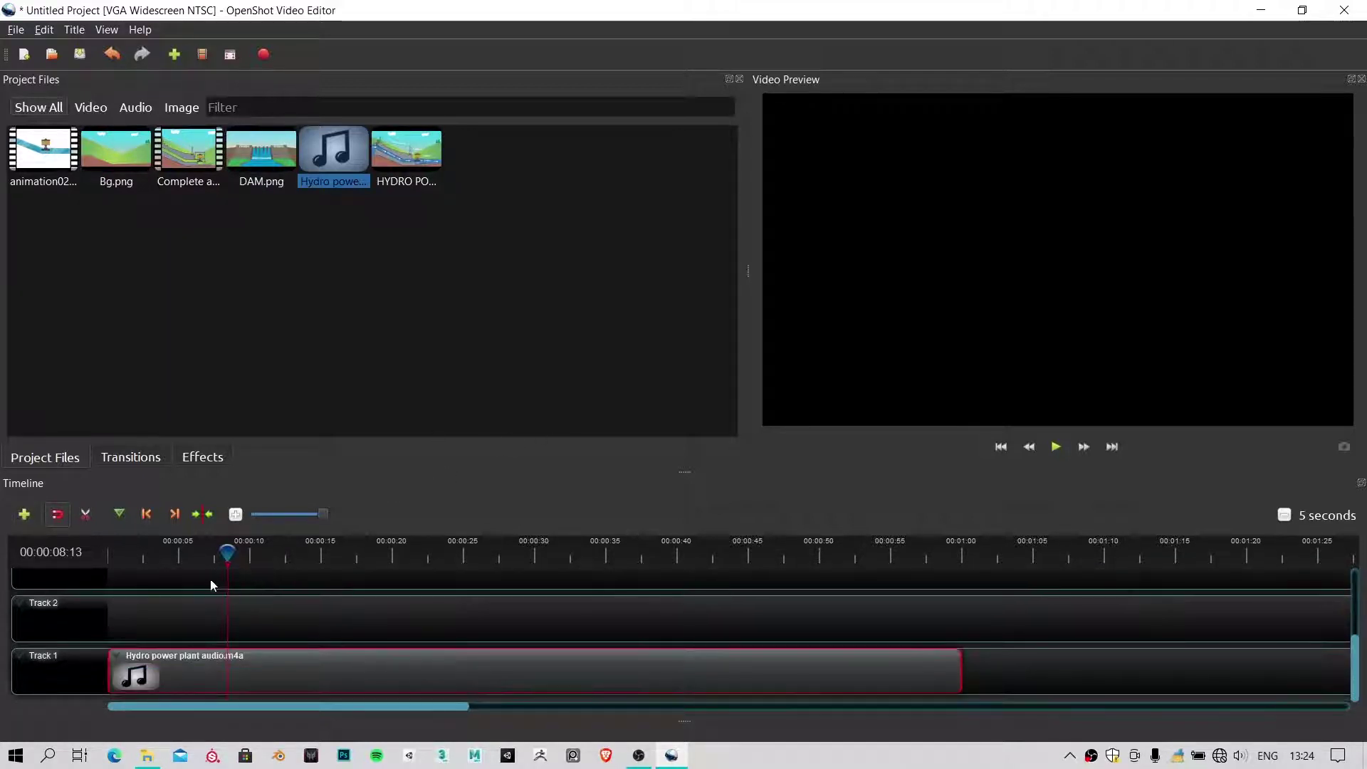
key(Home)
key(space)
key(space)
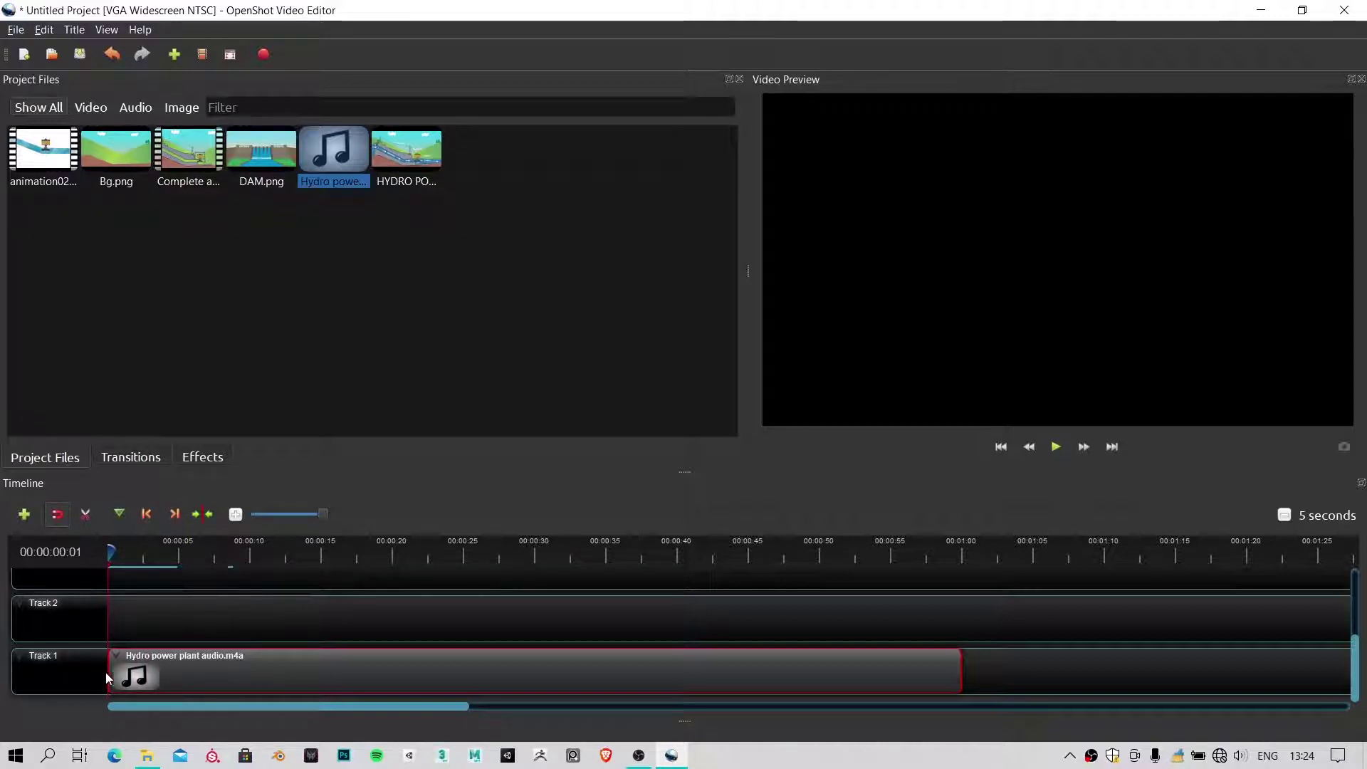
Play the narration's opening and split the audio clip on Track 1 about 1 second in with the Razor tool
drag(110, 672, 119, 673)
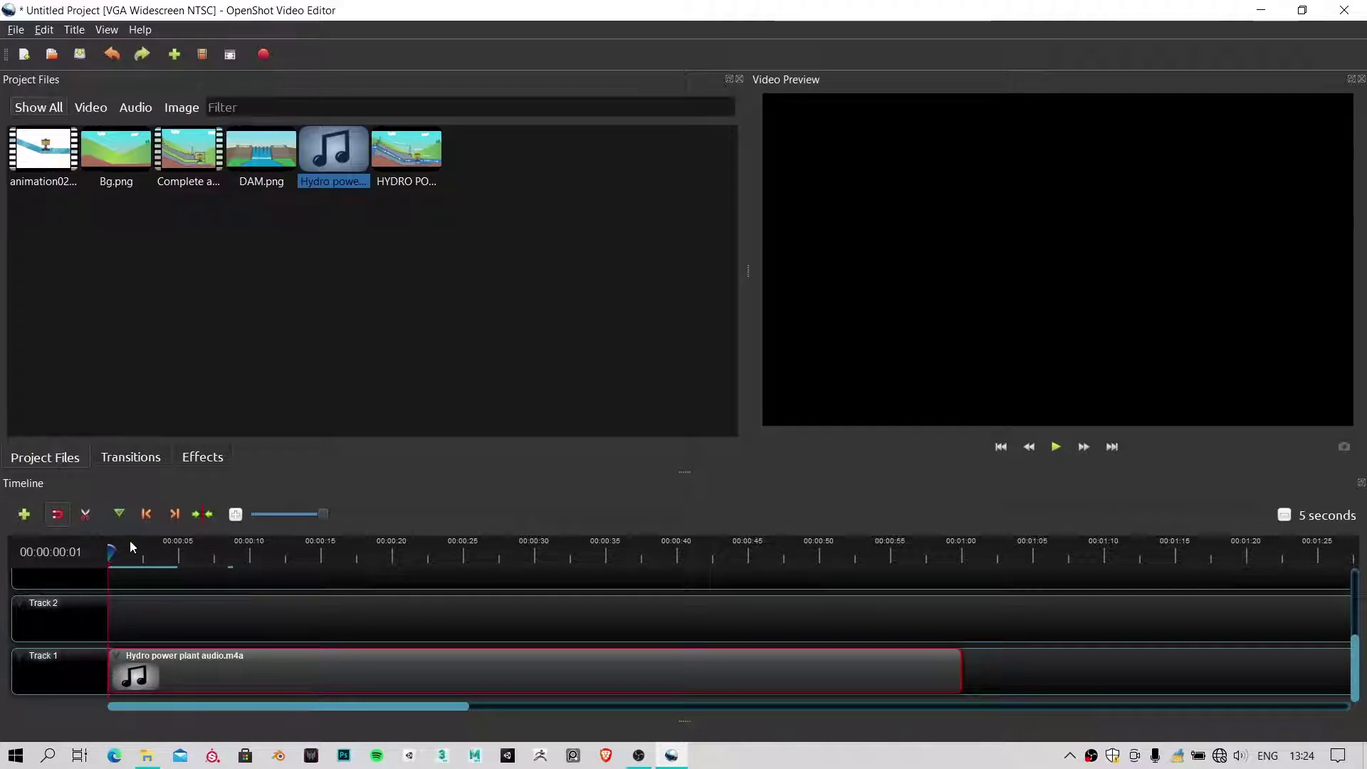
click(86, 513)
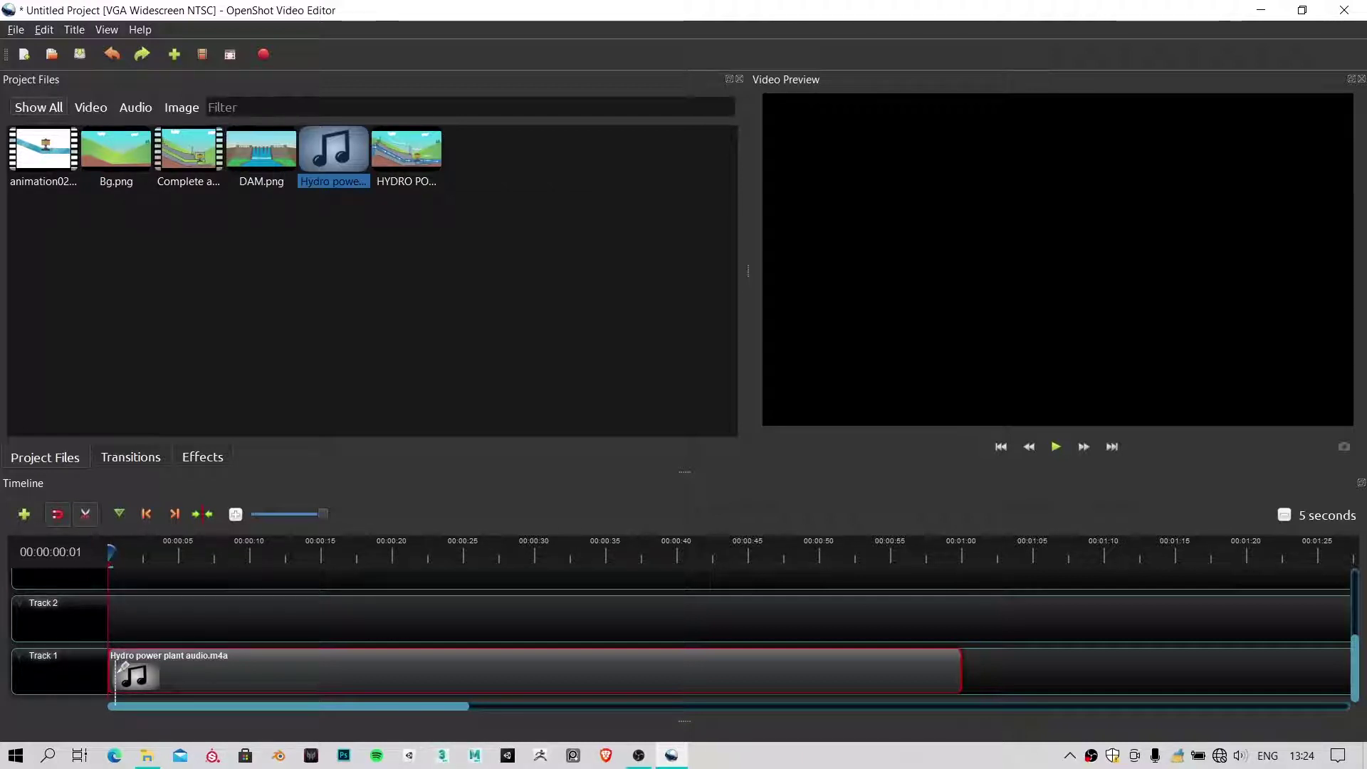
click(120, 549)
drag(120, 550, 110, 552)
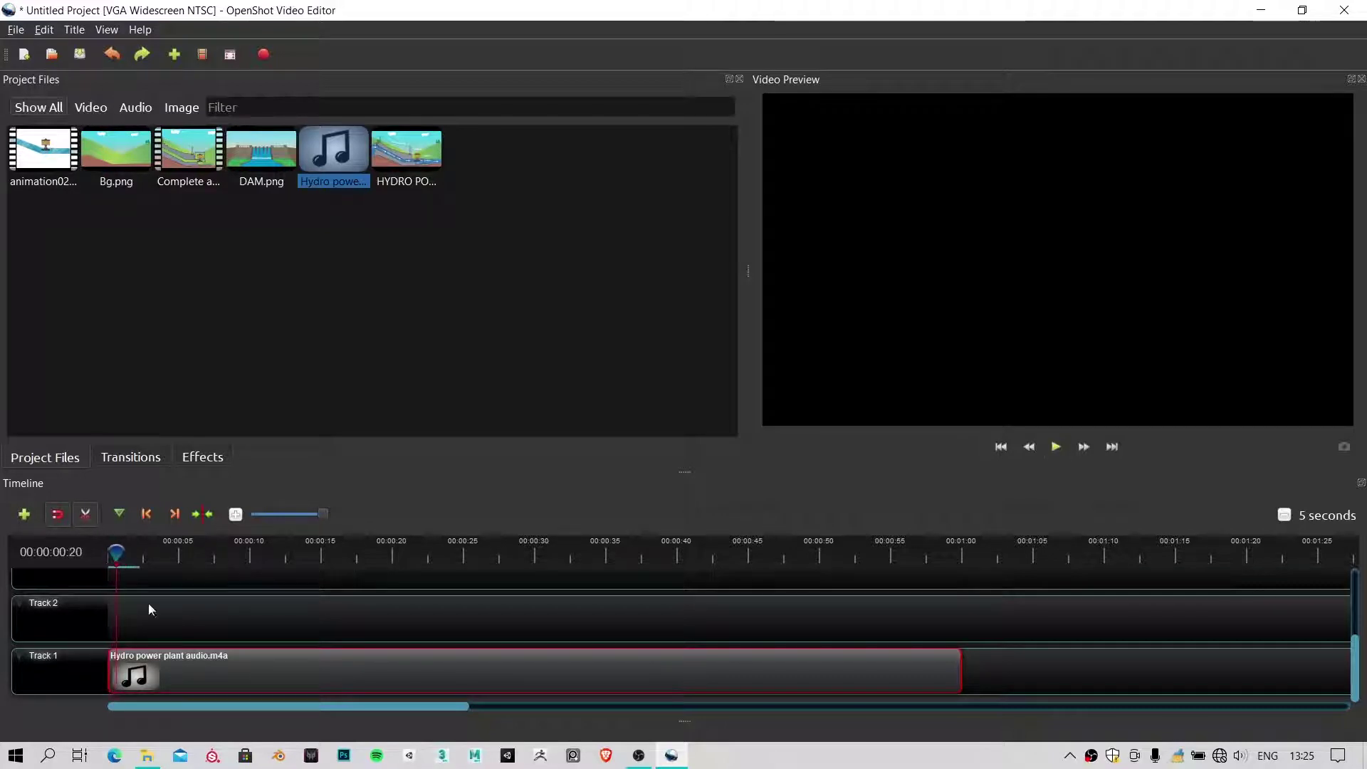
click(103, 554)
key(space)
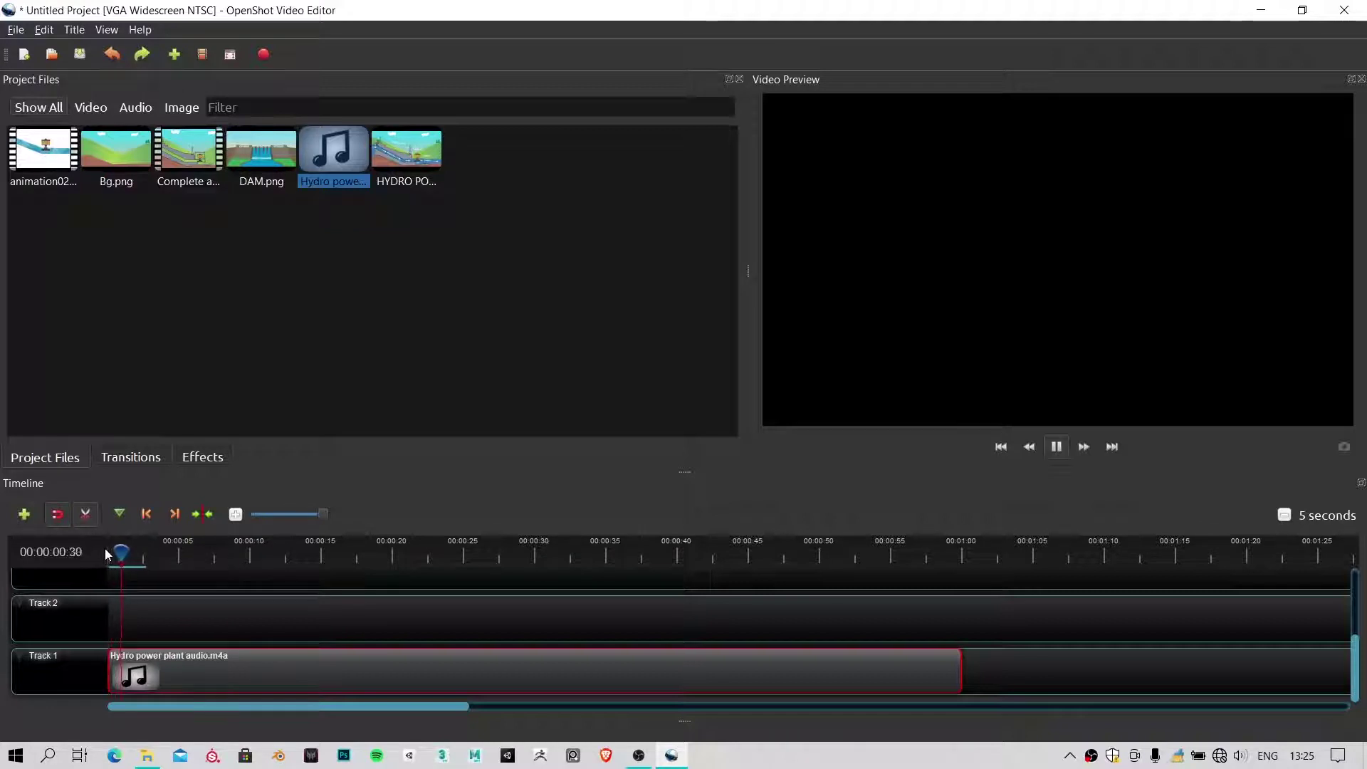
key(space)
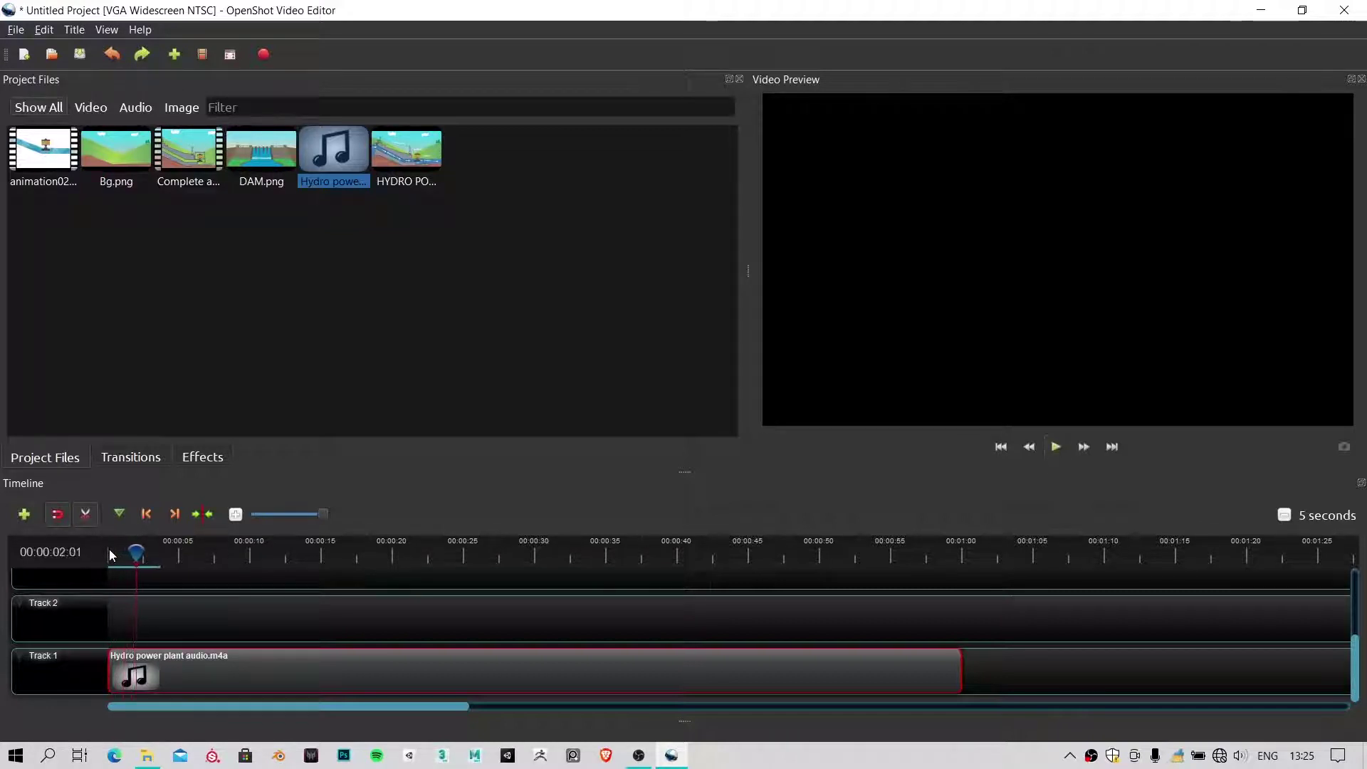
click(125, 673)
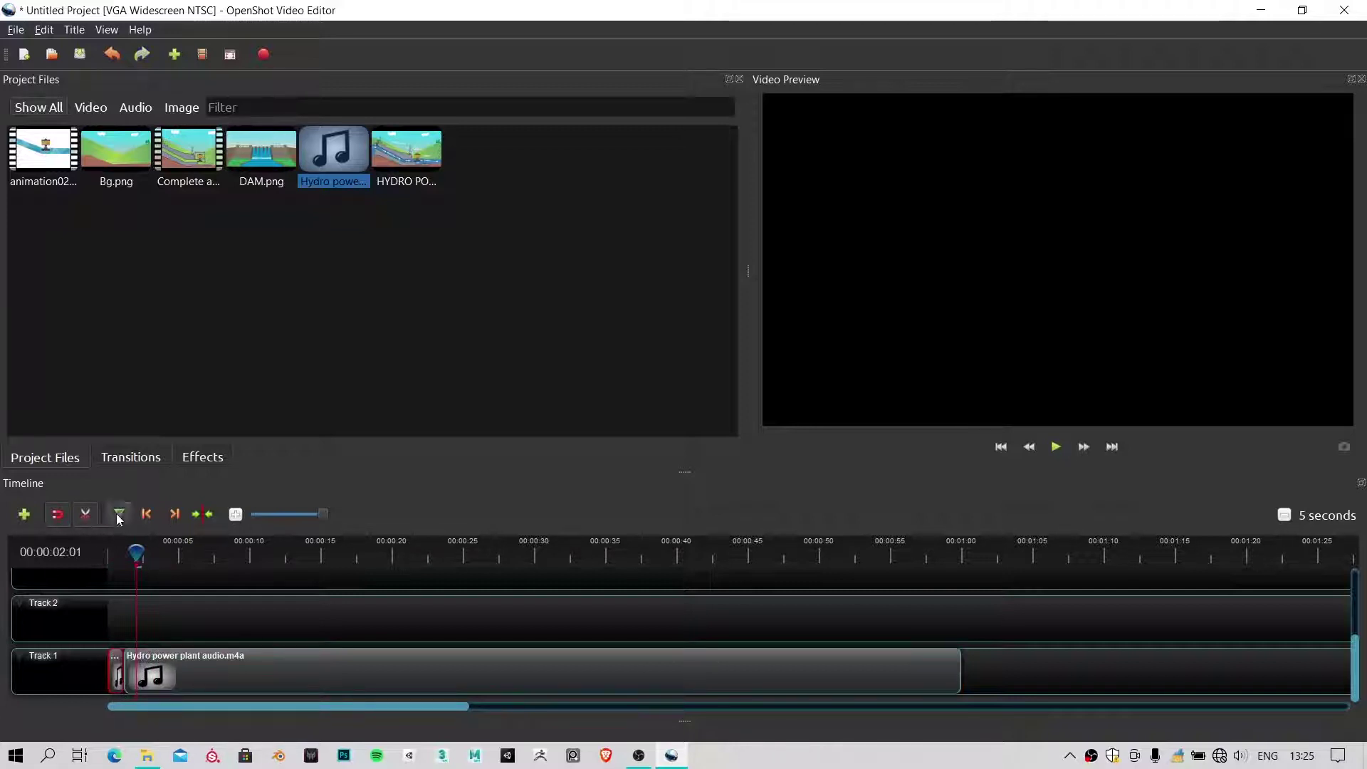
Delete the short leading piece of the audio and move the remaining narration clip to the start of Track 1
click(85, 513)
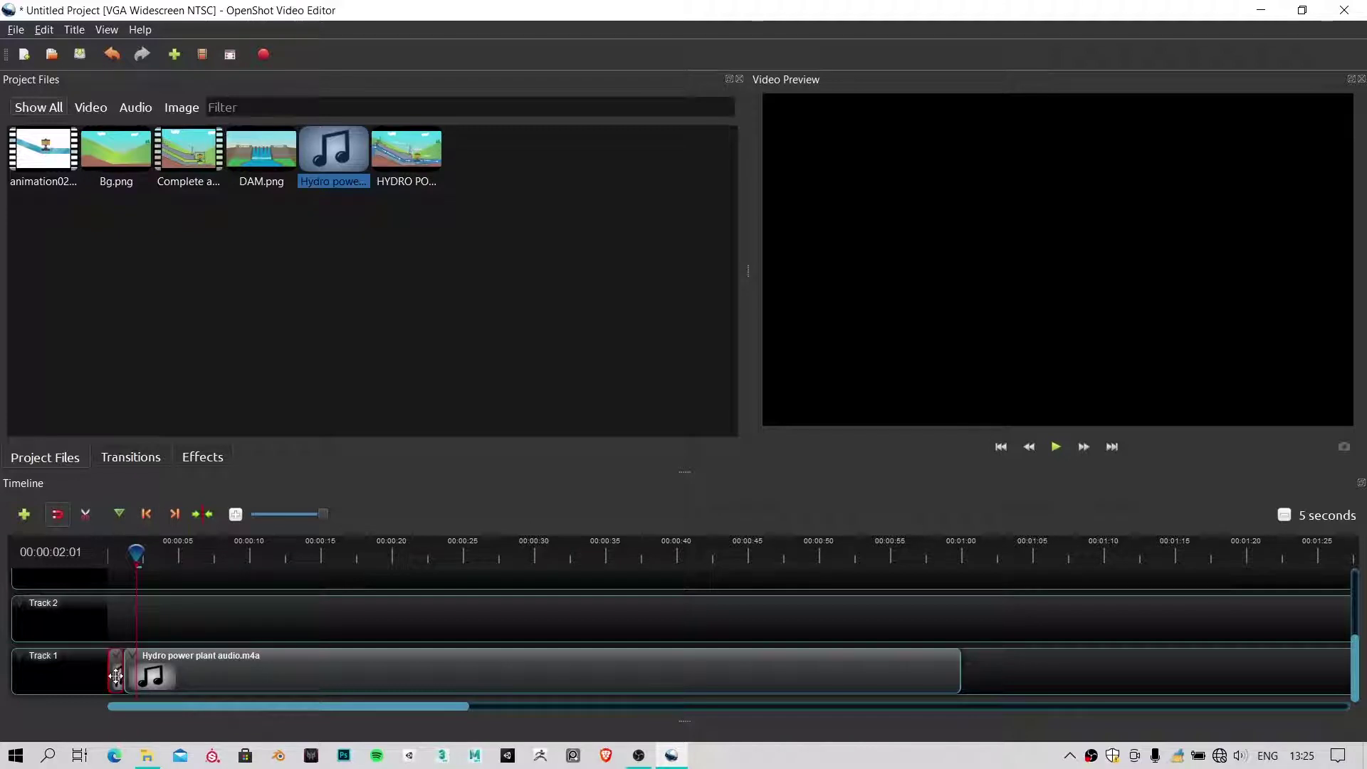
drag(142, 672, 125, 672)
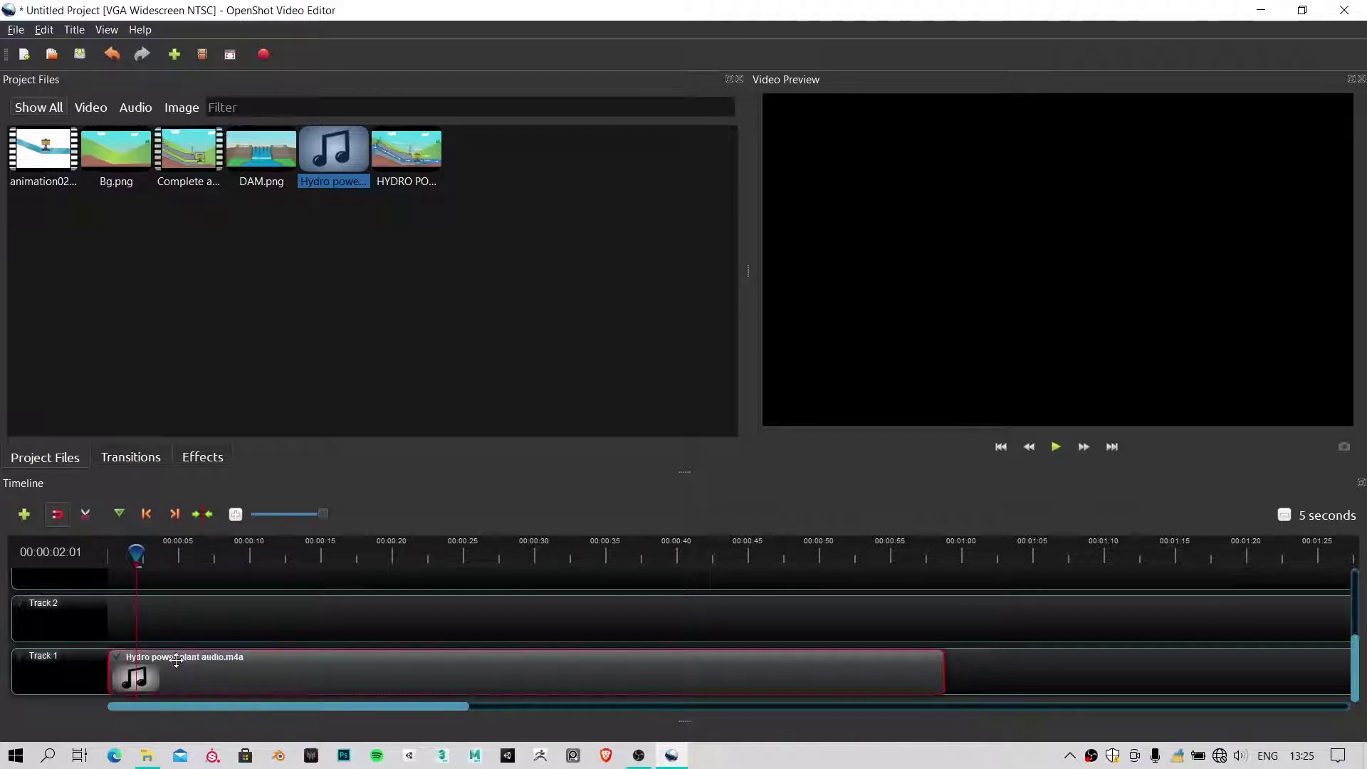
Play the trimmed narration from the beginning, return the playhead to the start and clear the clip selection
key(Home)
key(space)
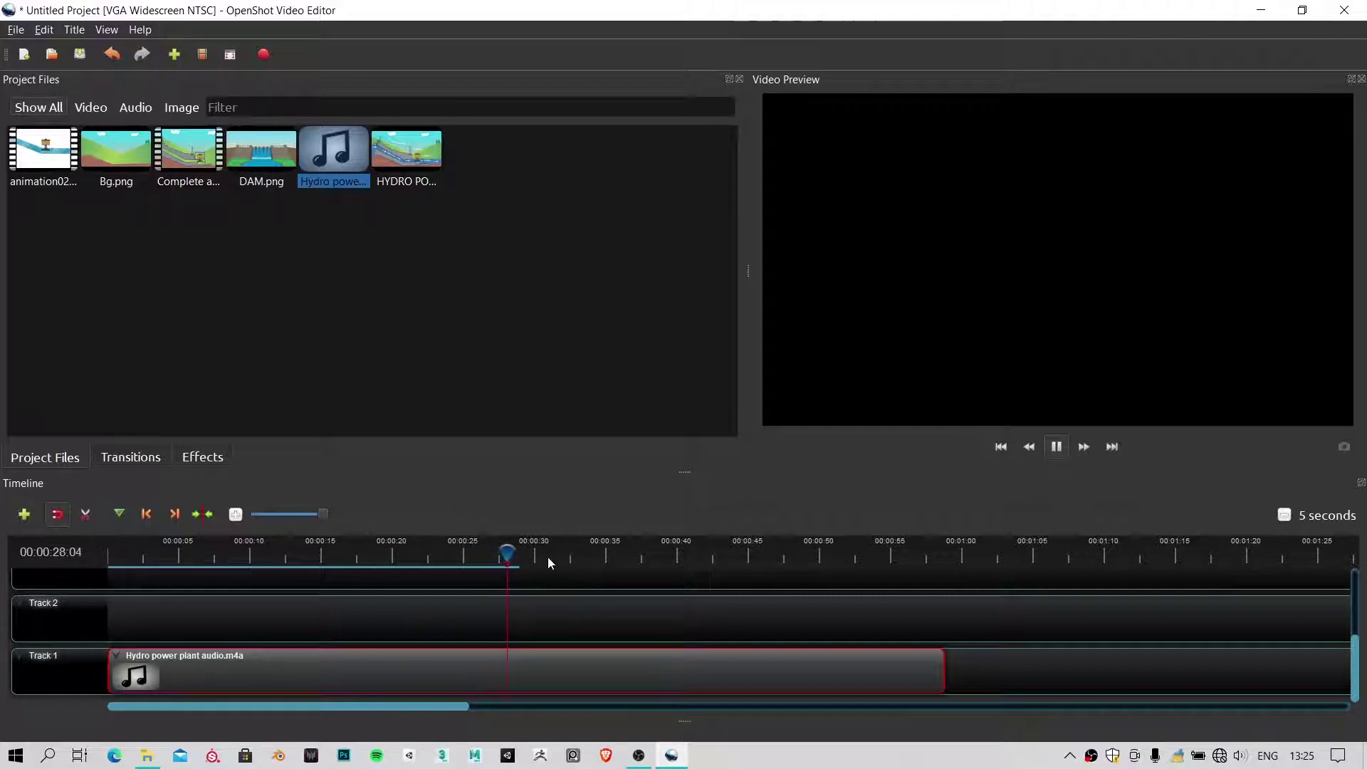
key(space)
click(299, 554)
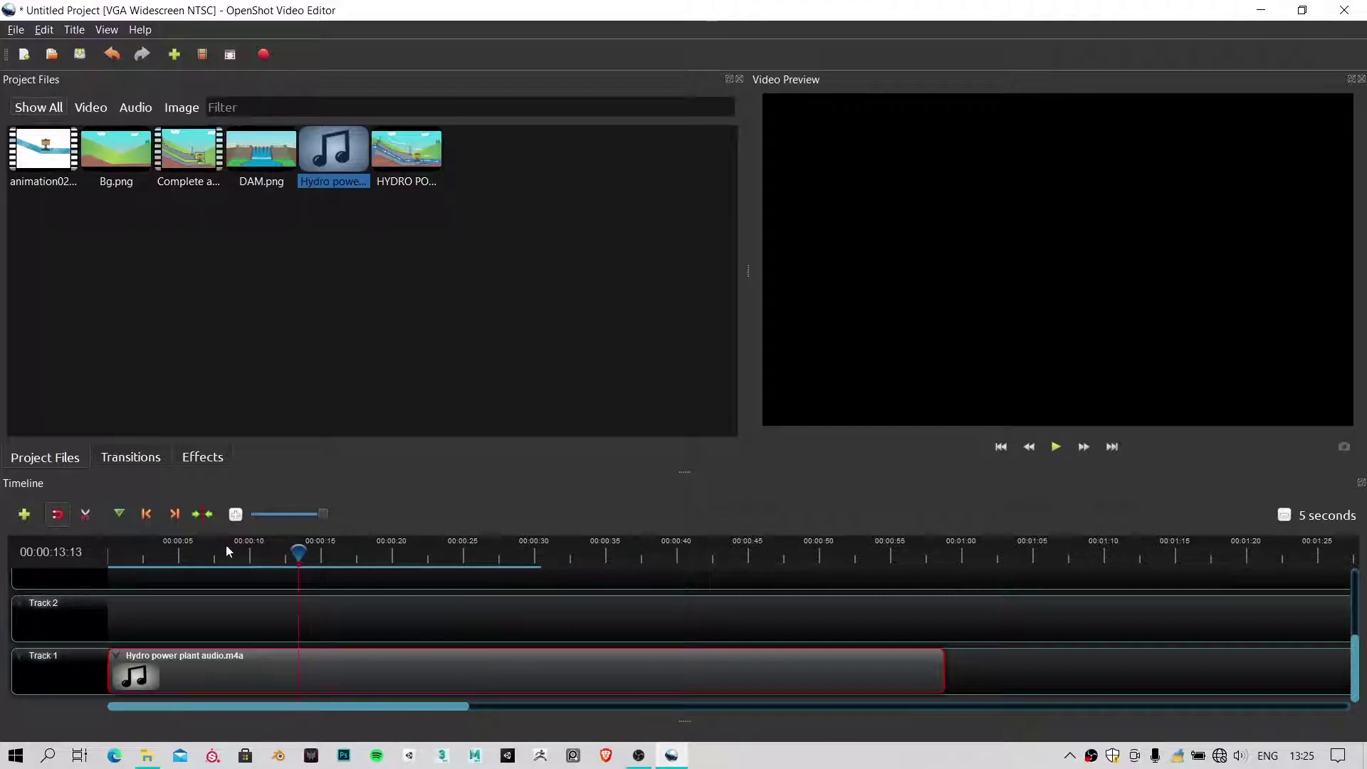
drag(227, 551, 109, 552)
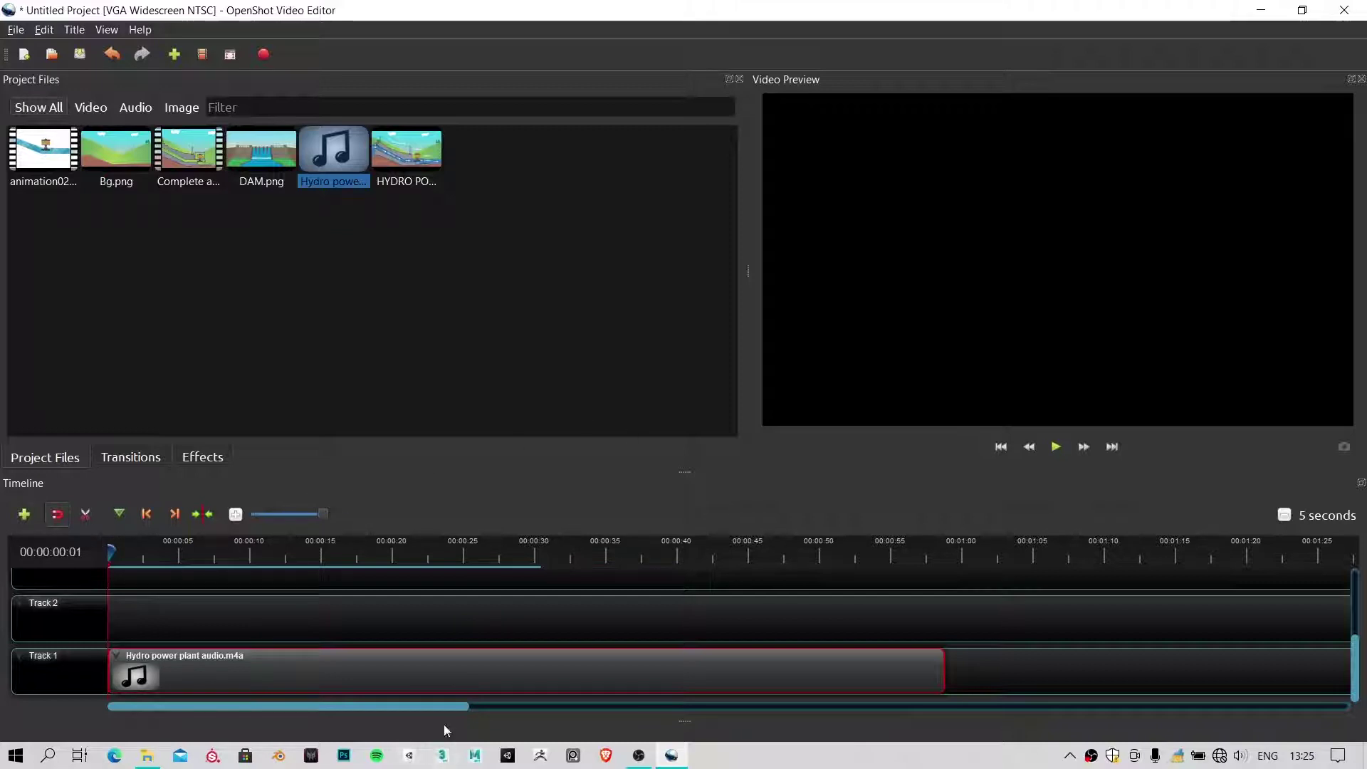
click(494, 615)
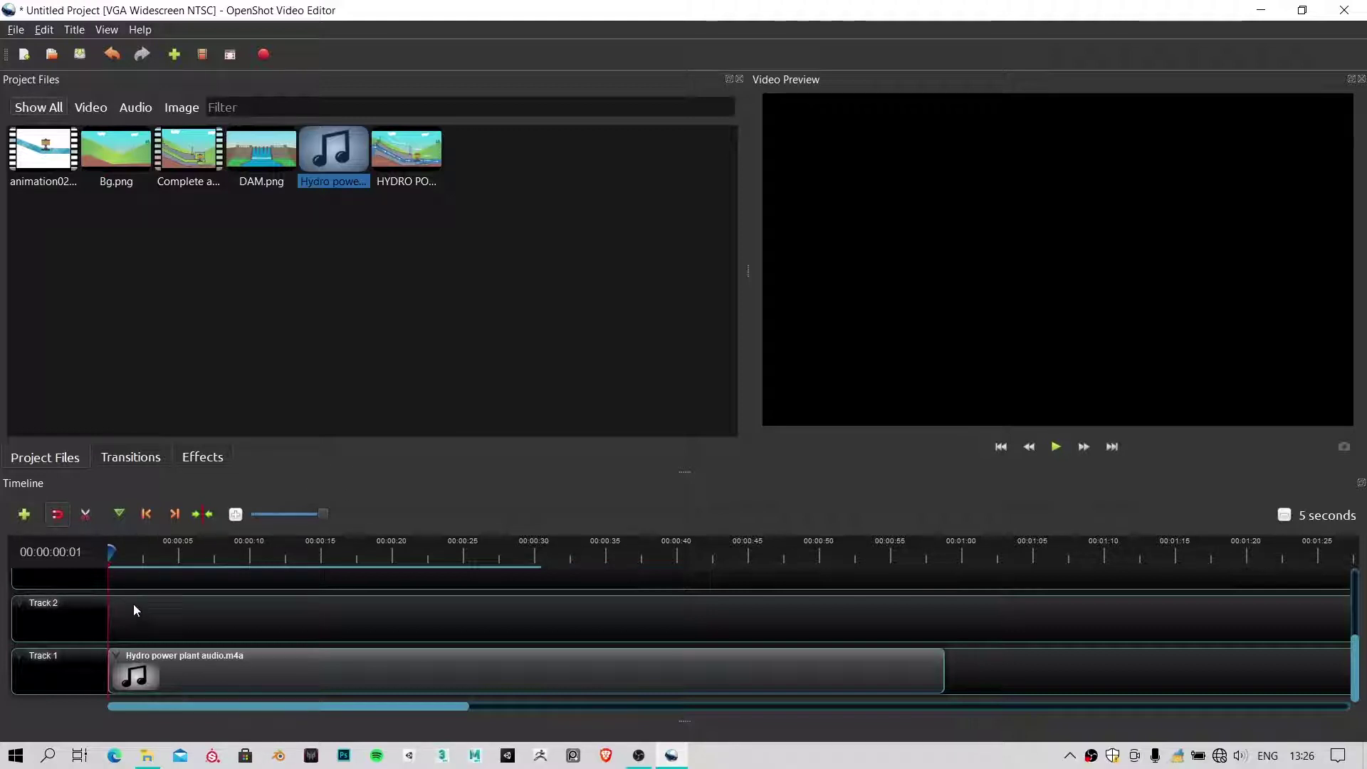
Place Bg.png at the start of Track 2 and extend it to the end of the narration clip
click(481, 219)
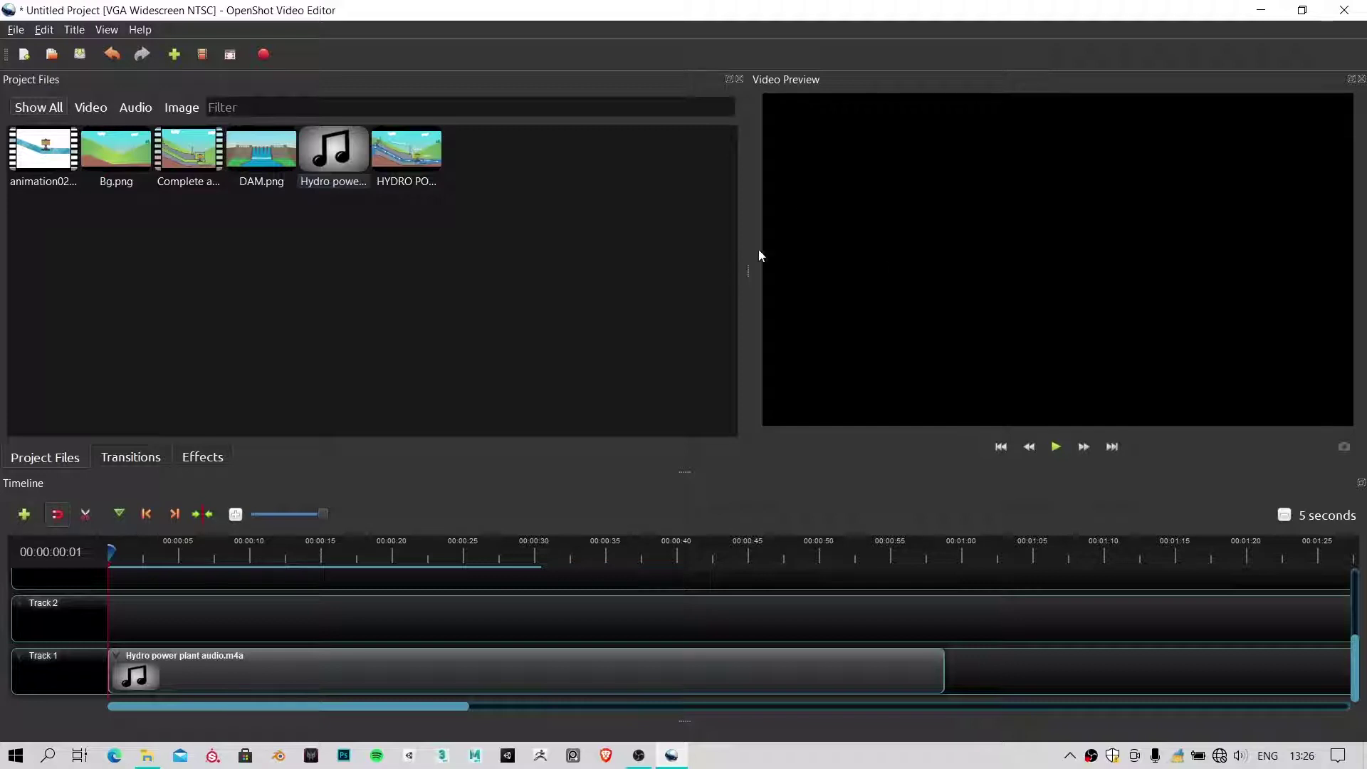
drag(744, 271, 635, 275)
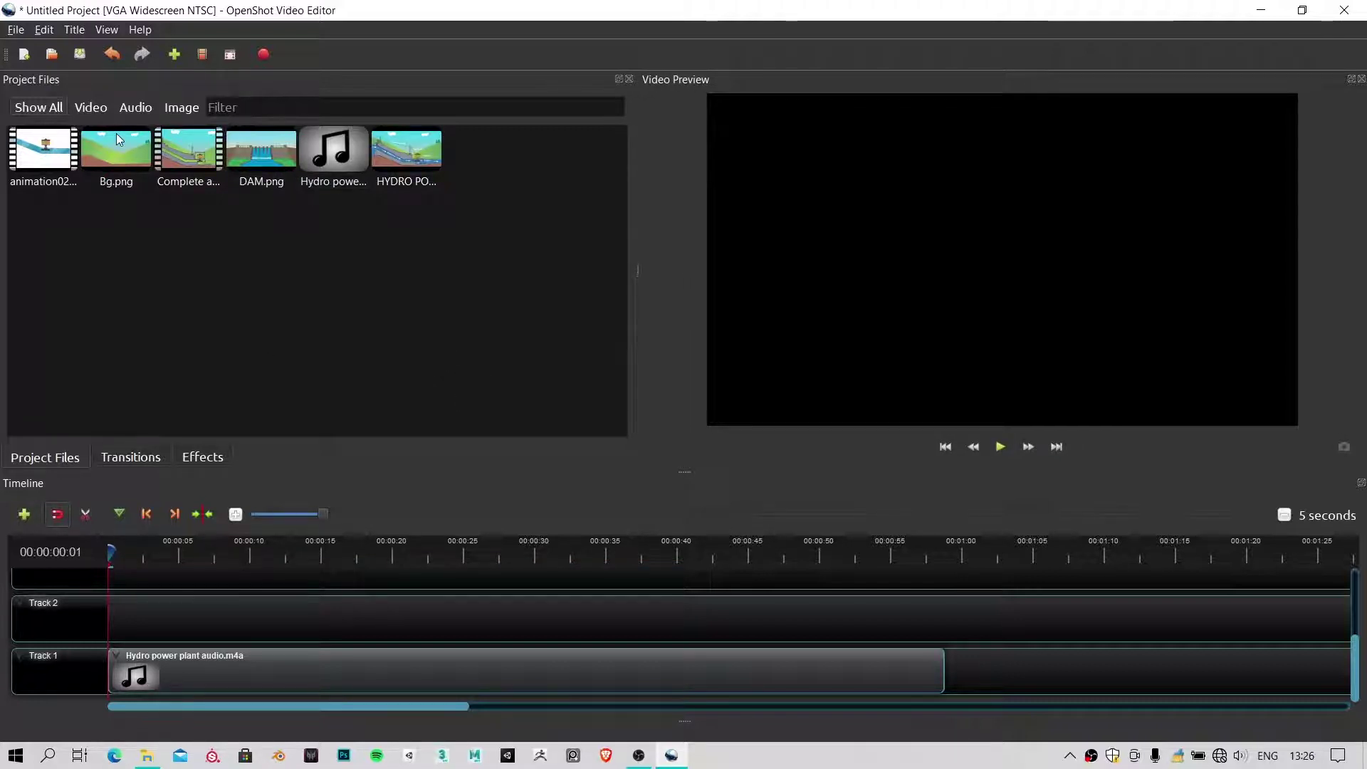
drag(117, 134, 100, 587)
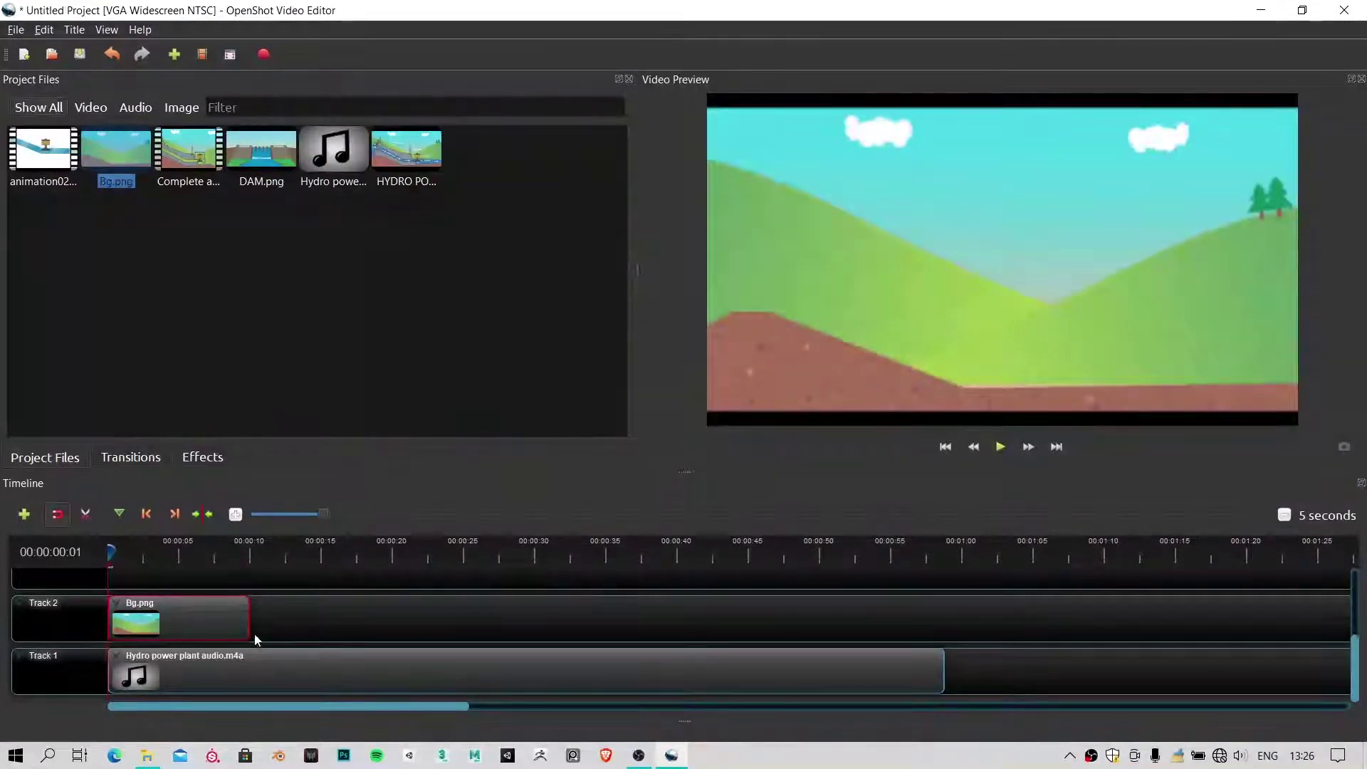
drag(247, 616, 944, 659)
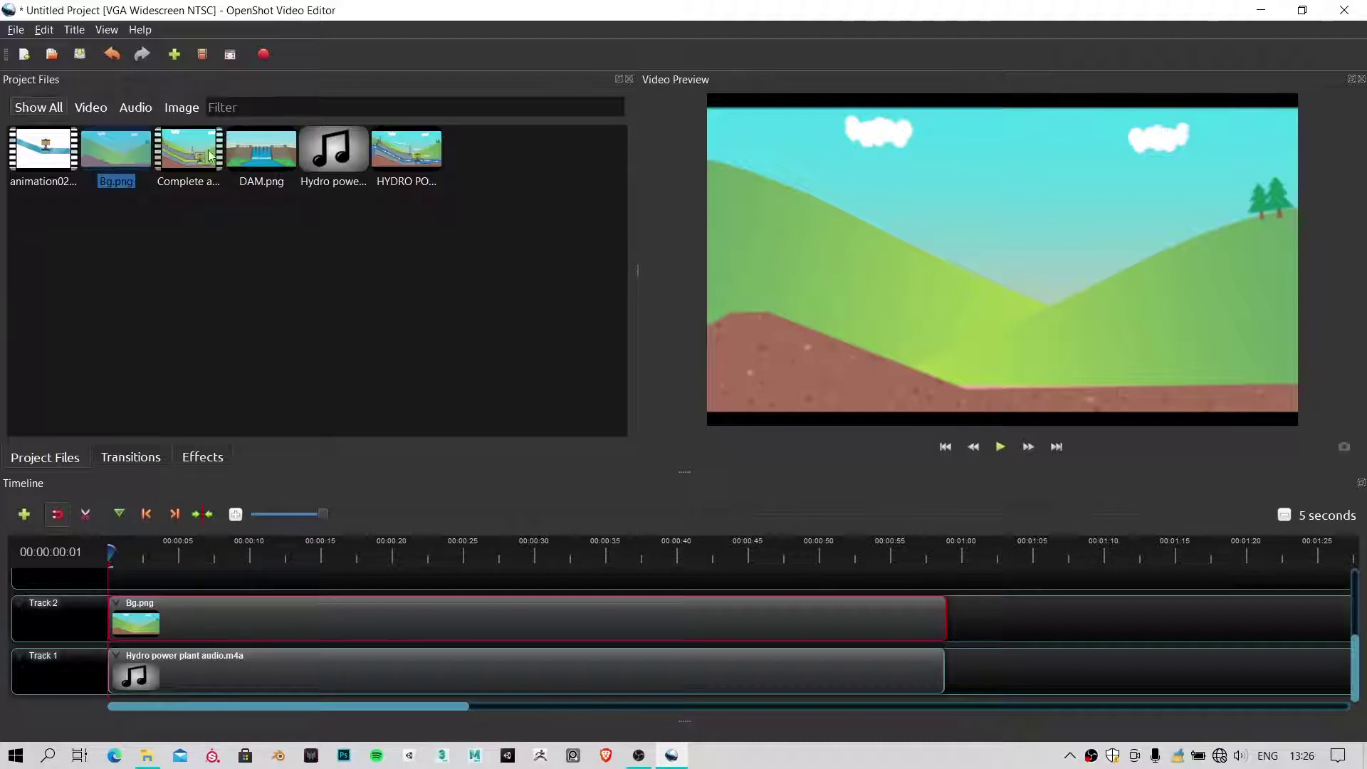
Try the "Complete a..." video at the start of Track 3 above the background, and delete it from the timeline
scroll(224, 576, up, 1)
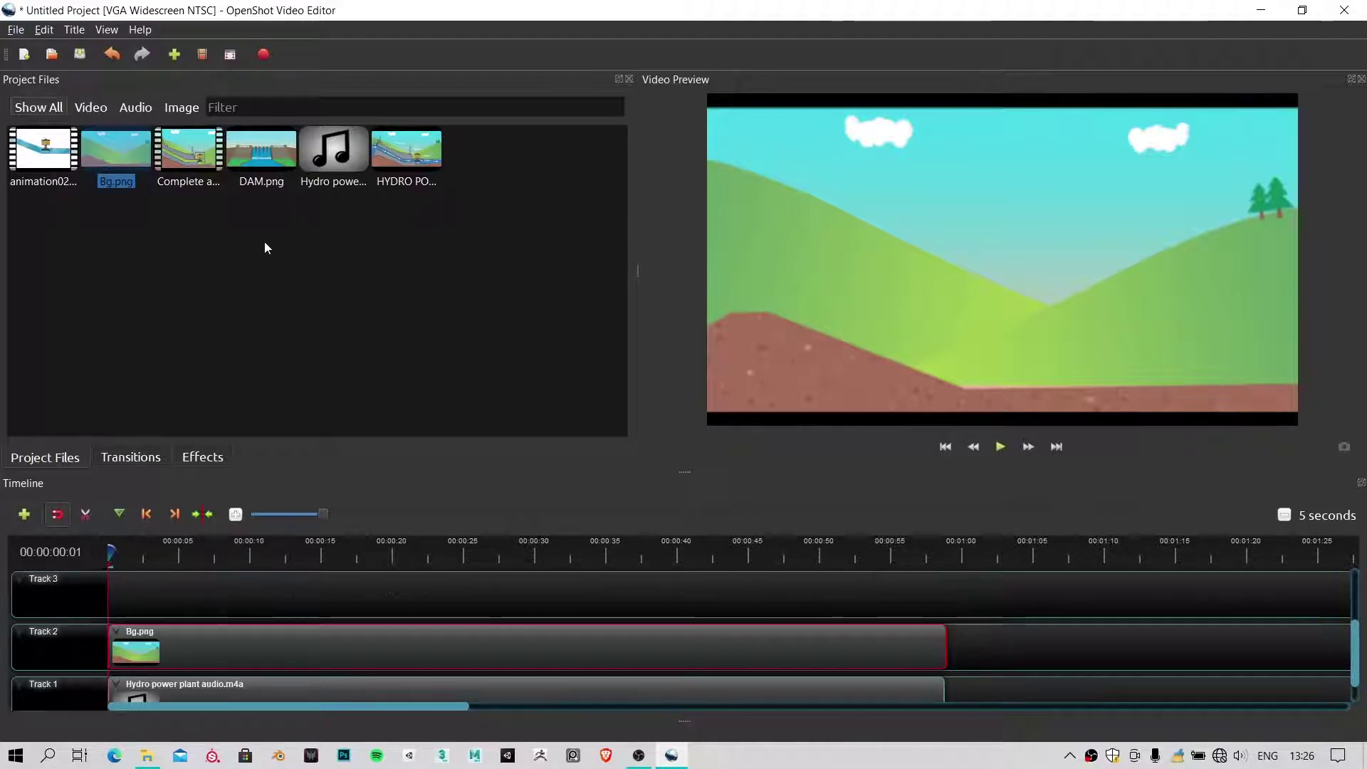
click(195, 151)
drag(194, 151, 84, 566)
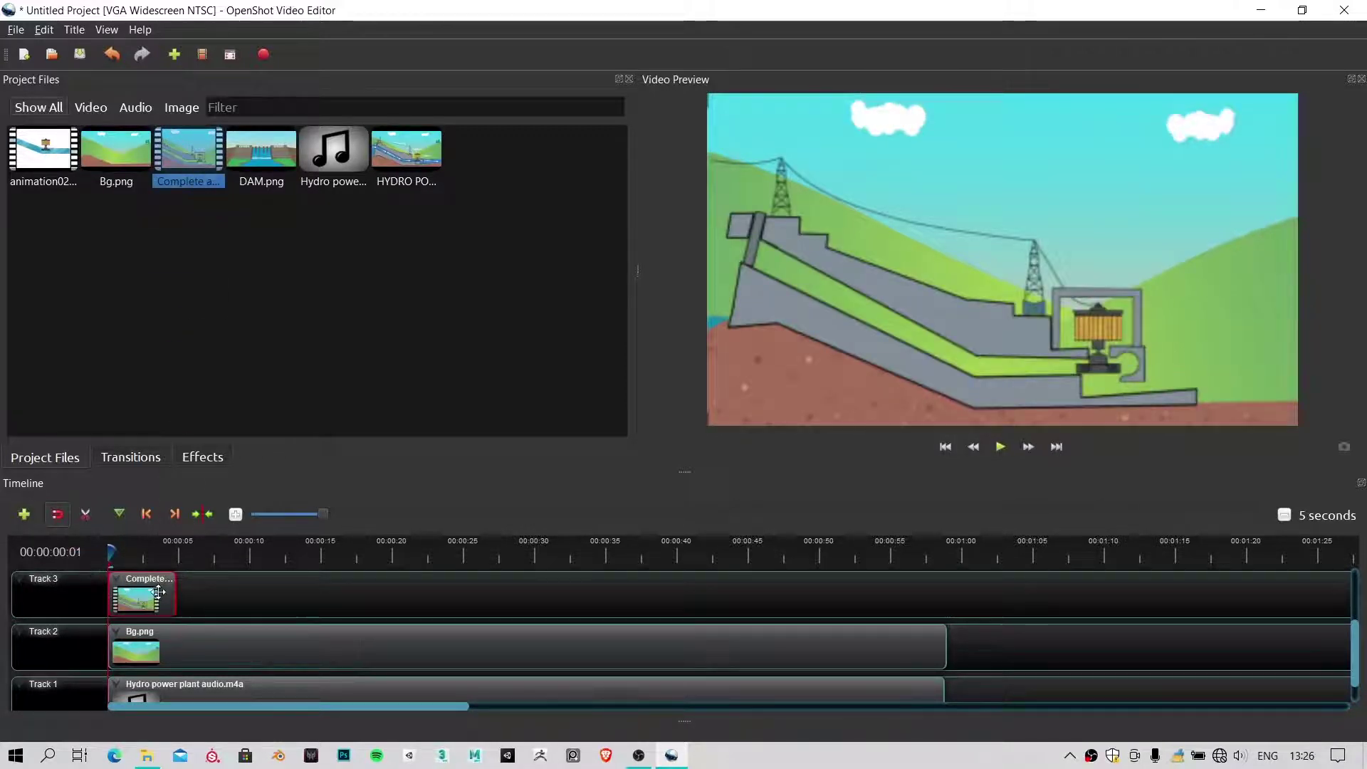
drag(159, 593, 84, 593)
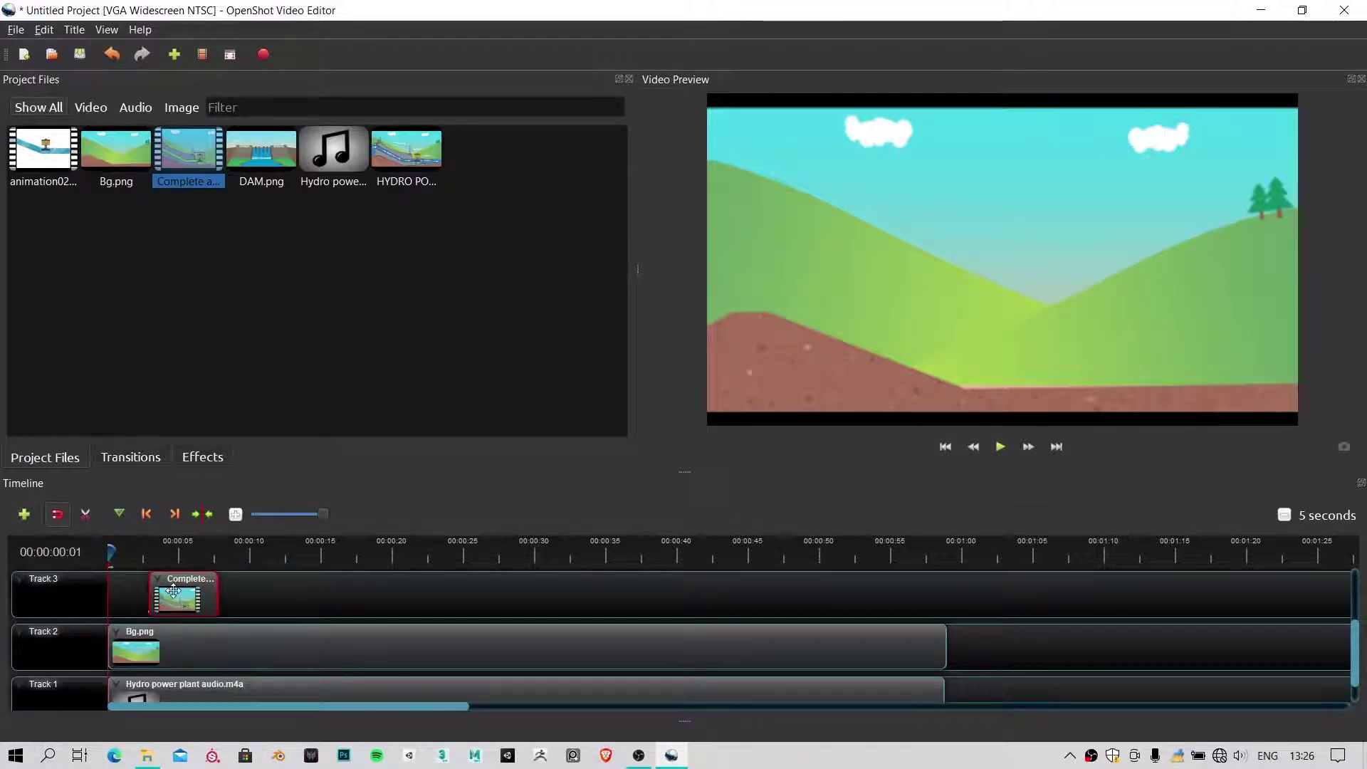
drag(173, 592, 120, 553)
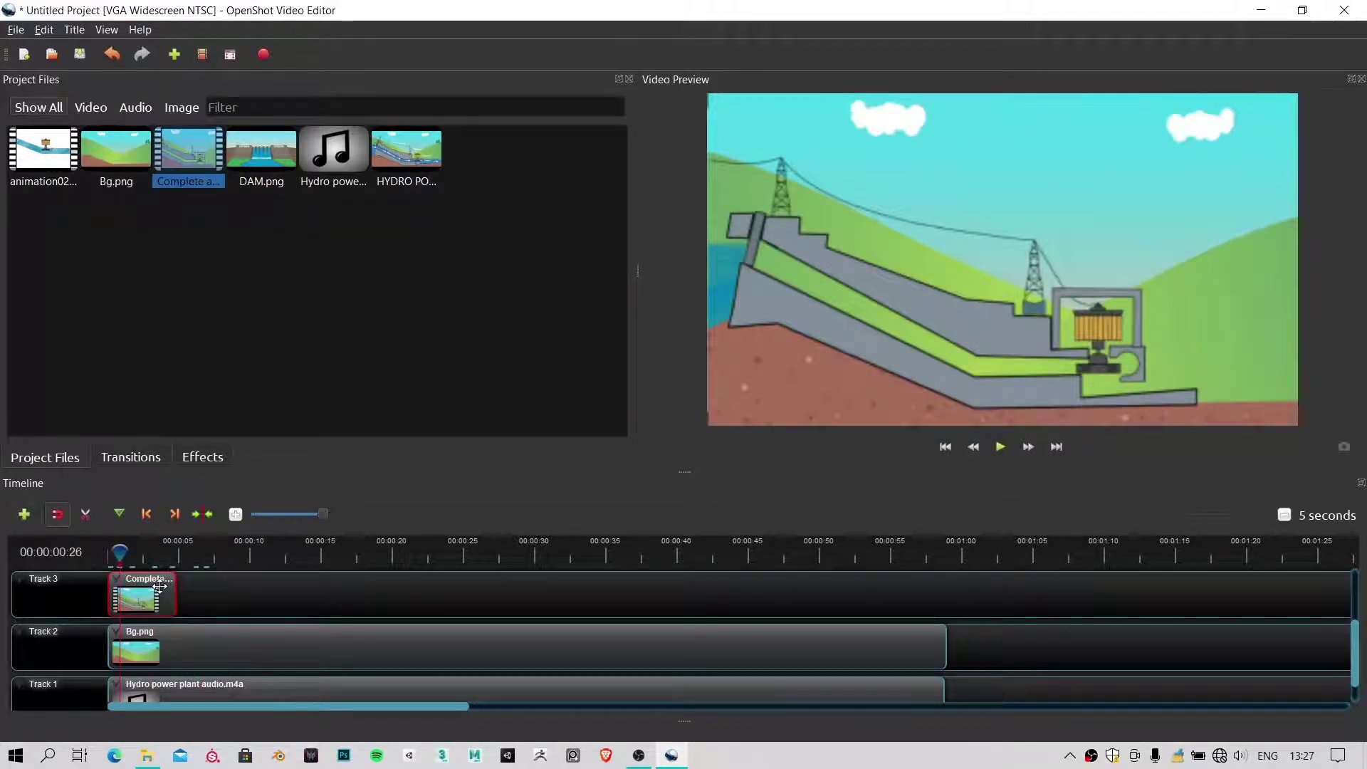
key(Delete)
click(174, 633)
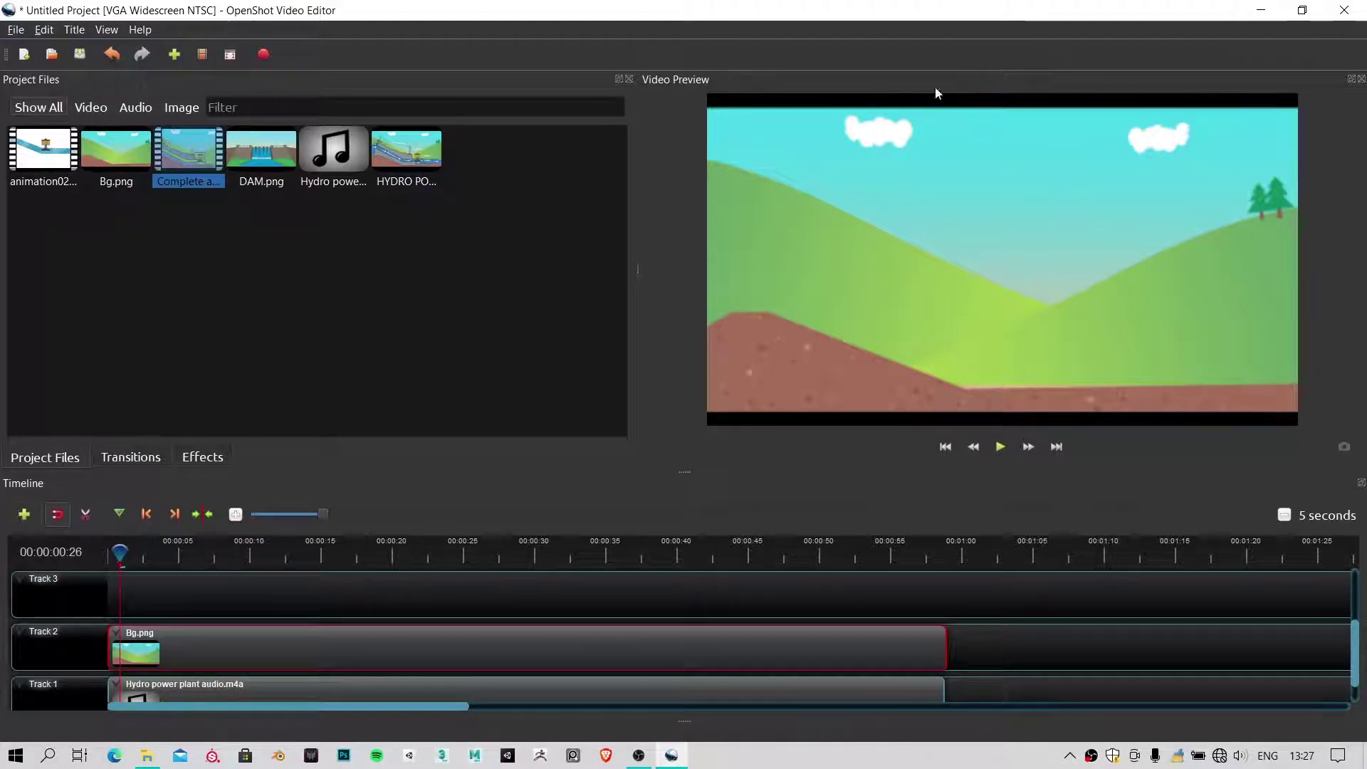
Play the background and narration from the start of the timeline to about 2 seconds in
drag(636, 275, 606, 272)
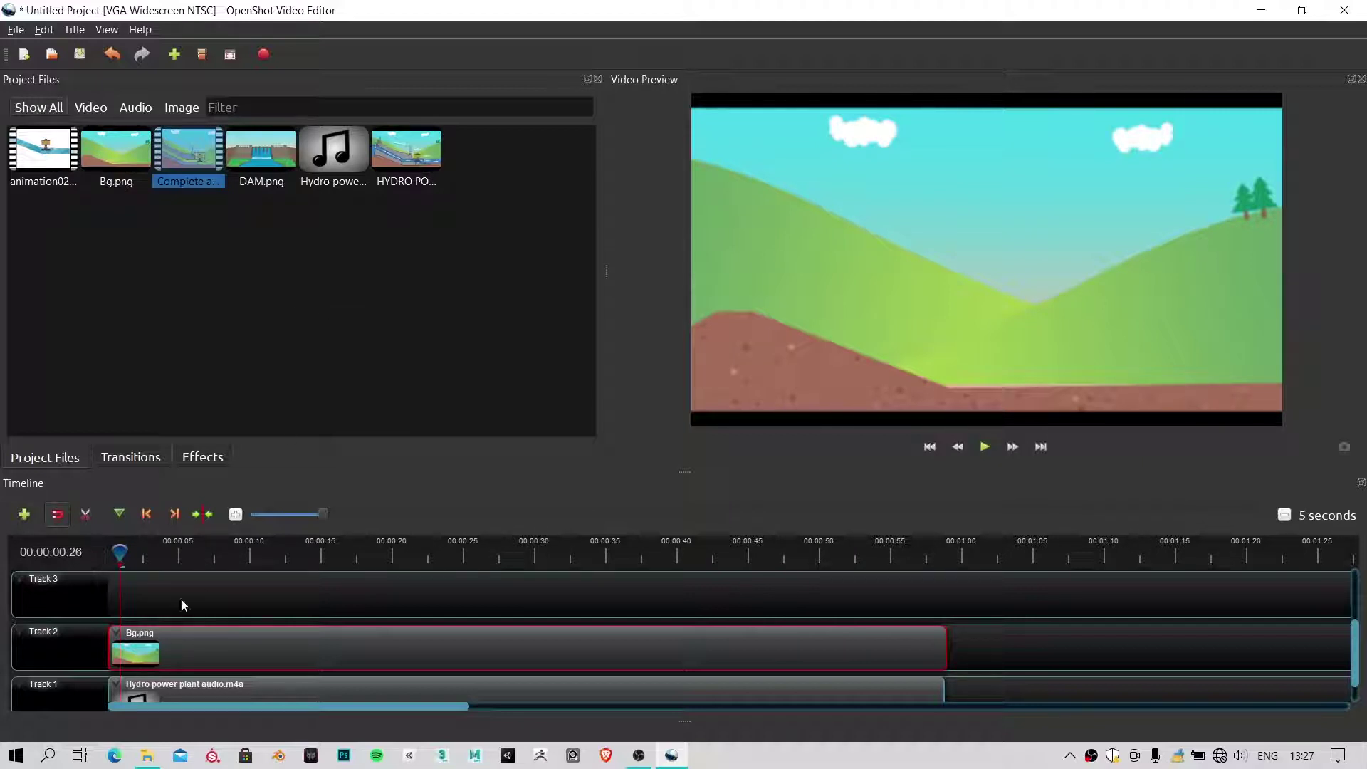
click(104, 554)
key(space)
key(space)
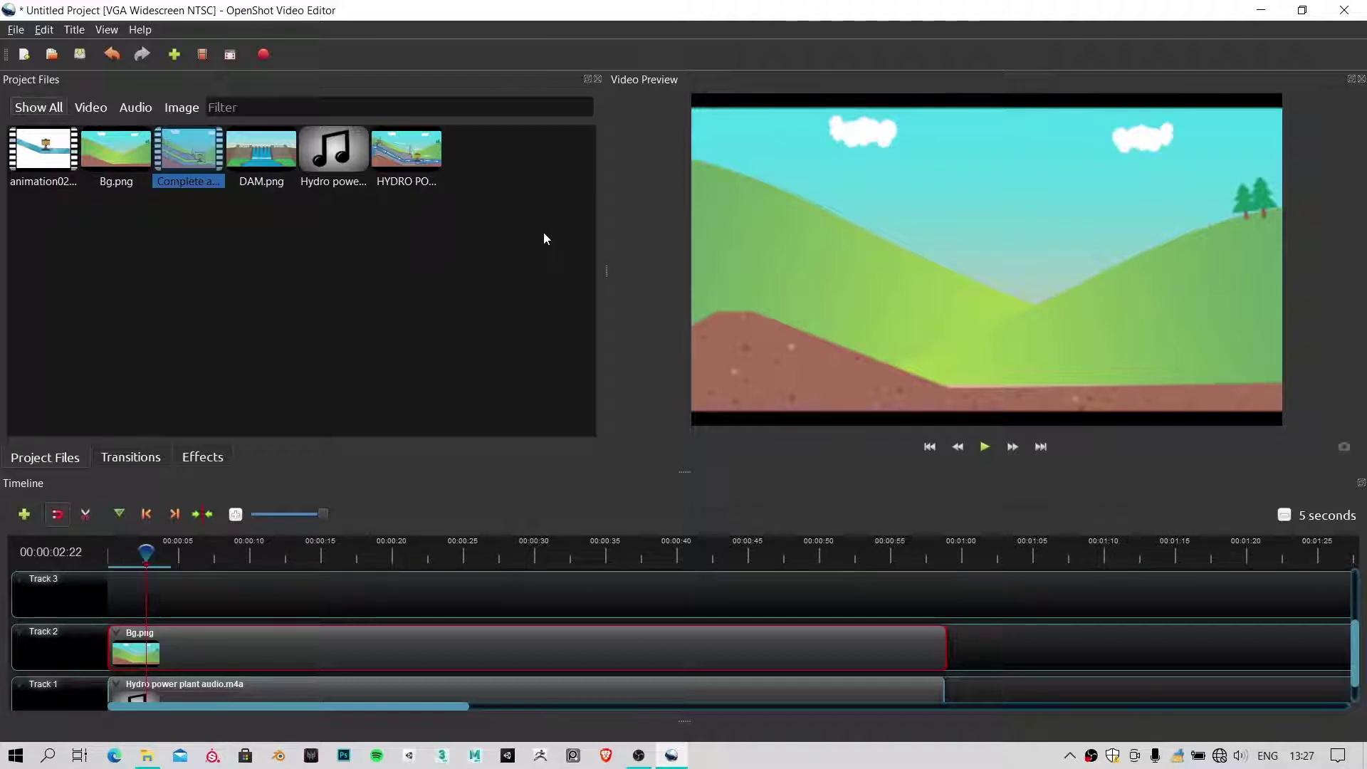
Examine the default video profiles and audio settings in the Preview preferences and close them without making changes
click(44, 30)
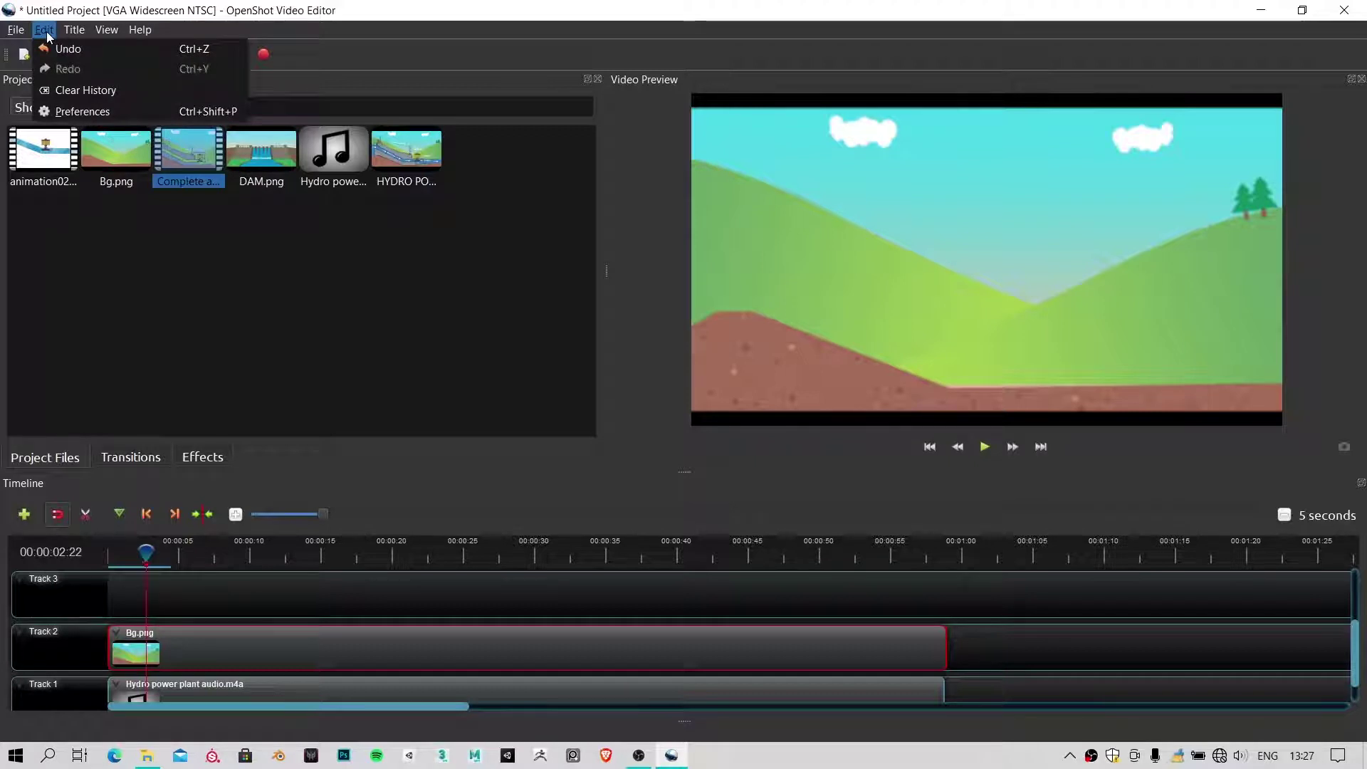
click(61, 110)
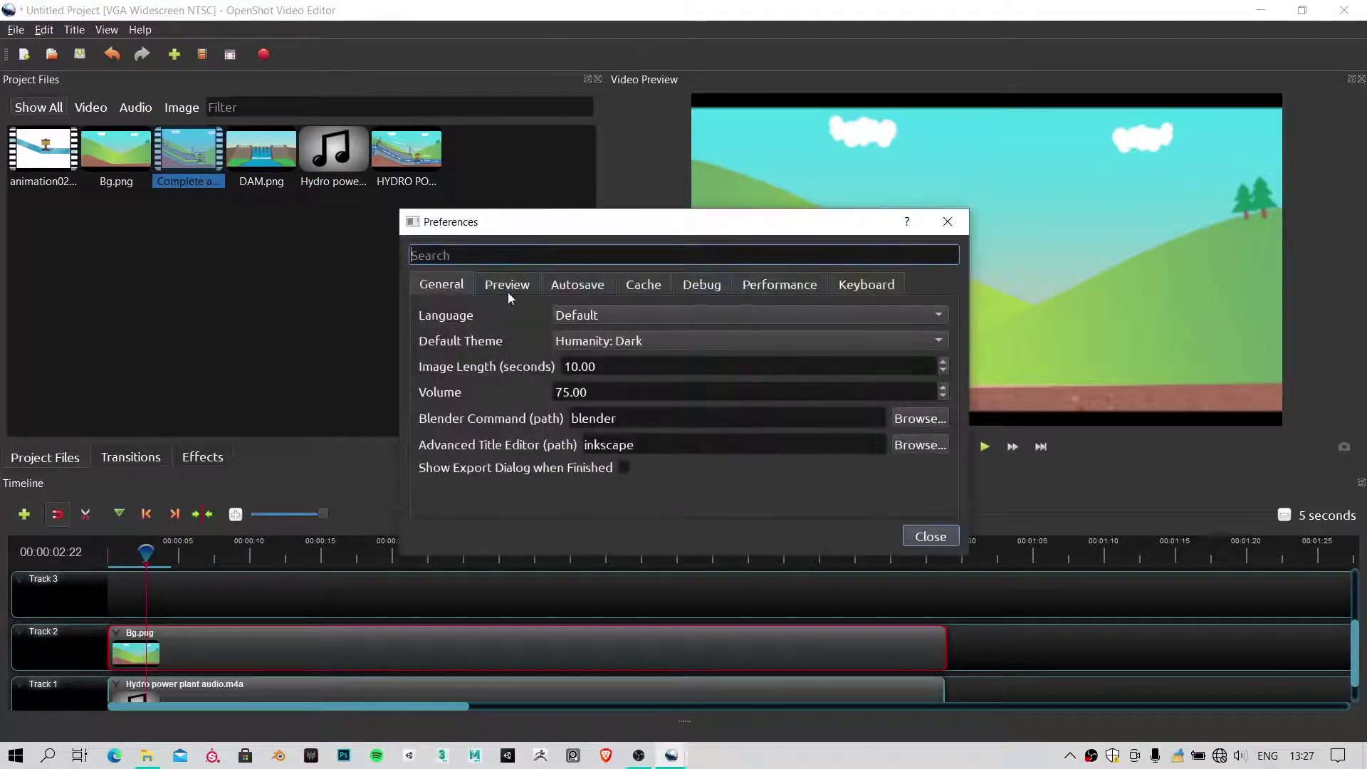
click(508, 289)
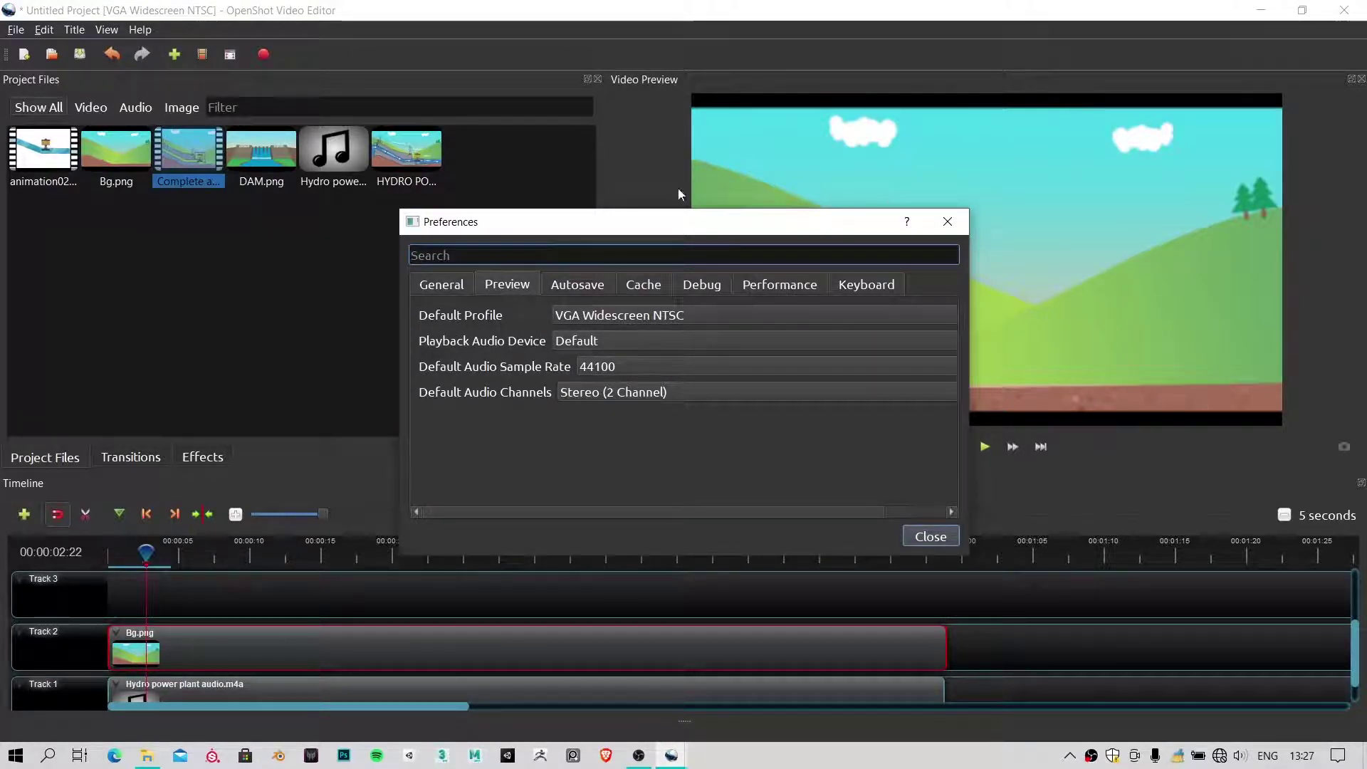
drag(671, 229, 783, 207)
click(742, 297)
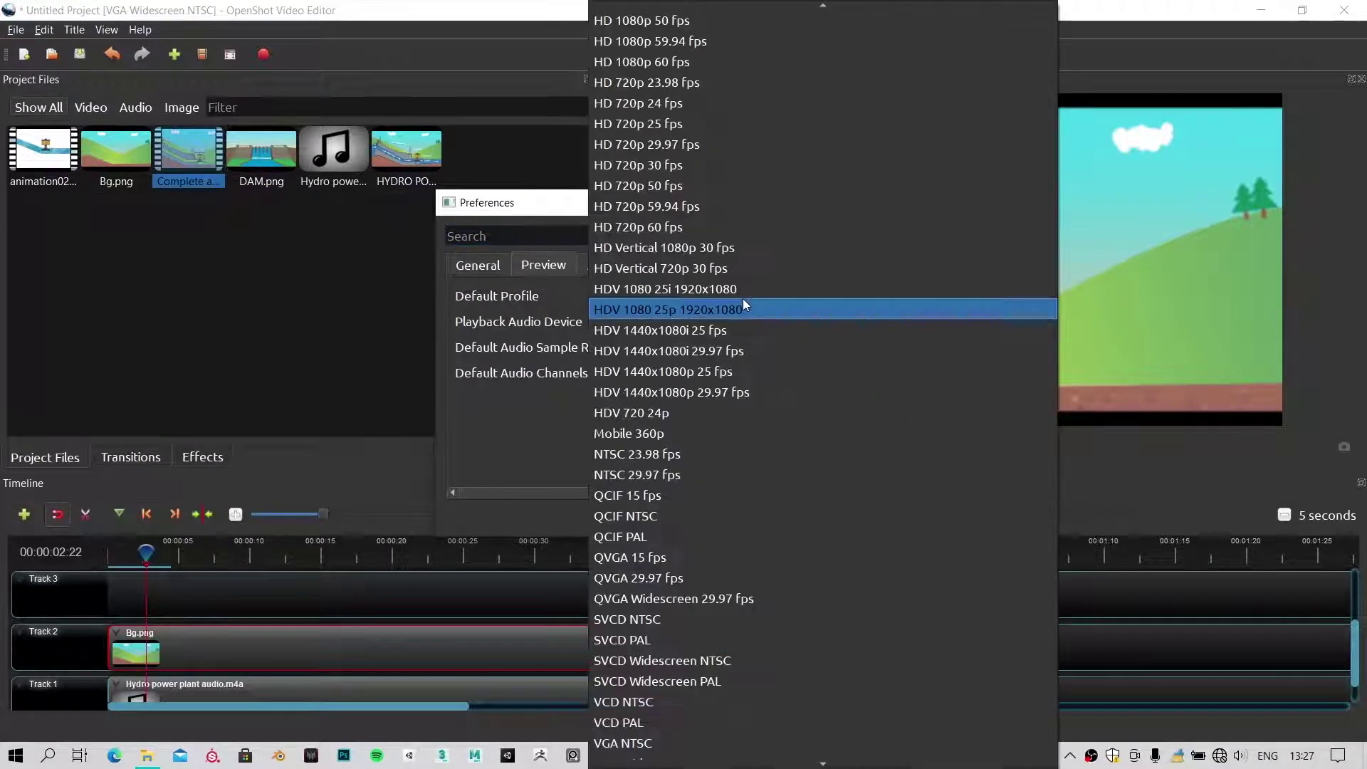
click(503, 212)
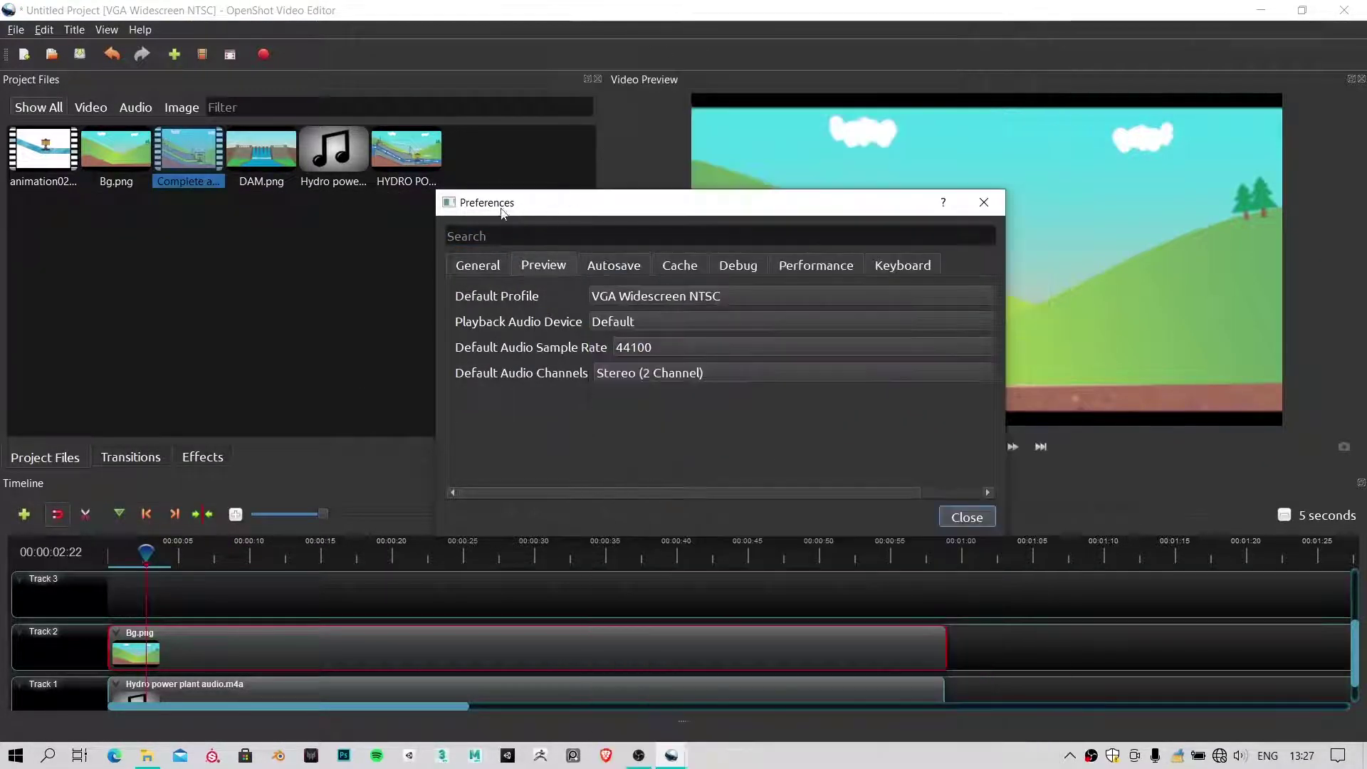
click(668, 228)
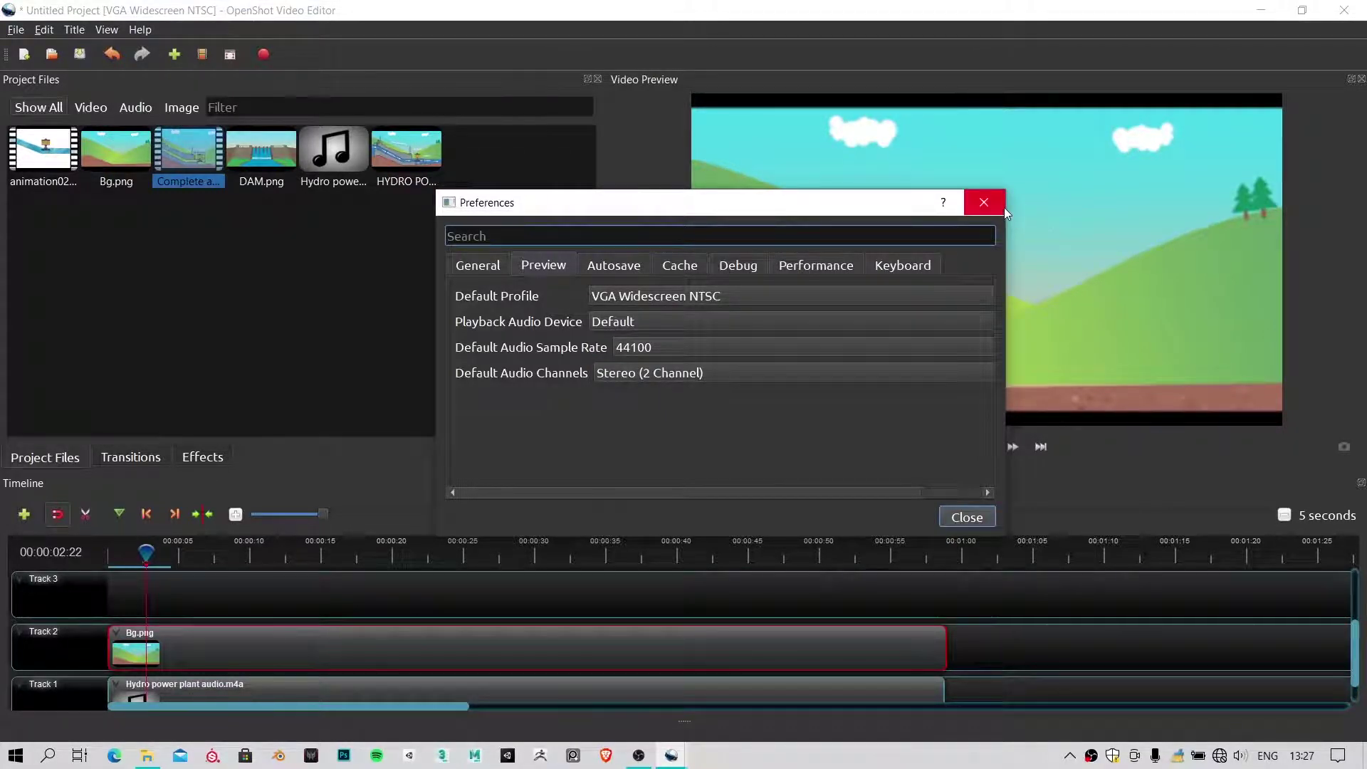
click(631, 294)
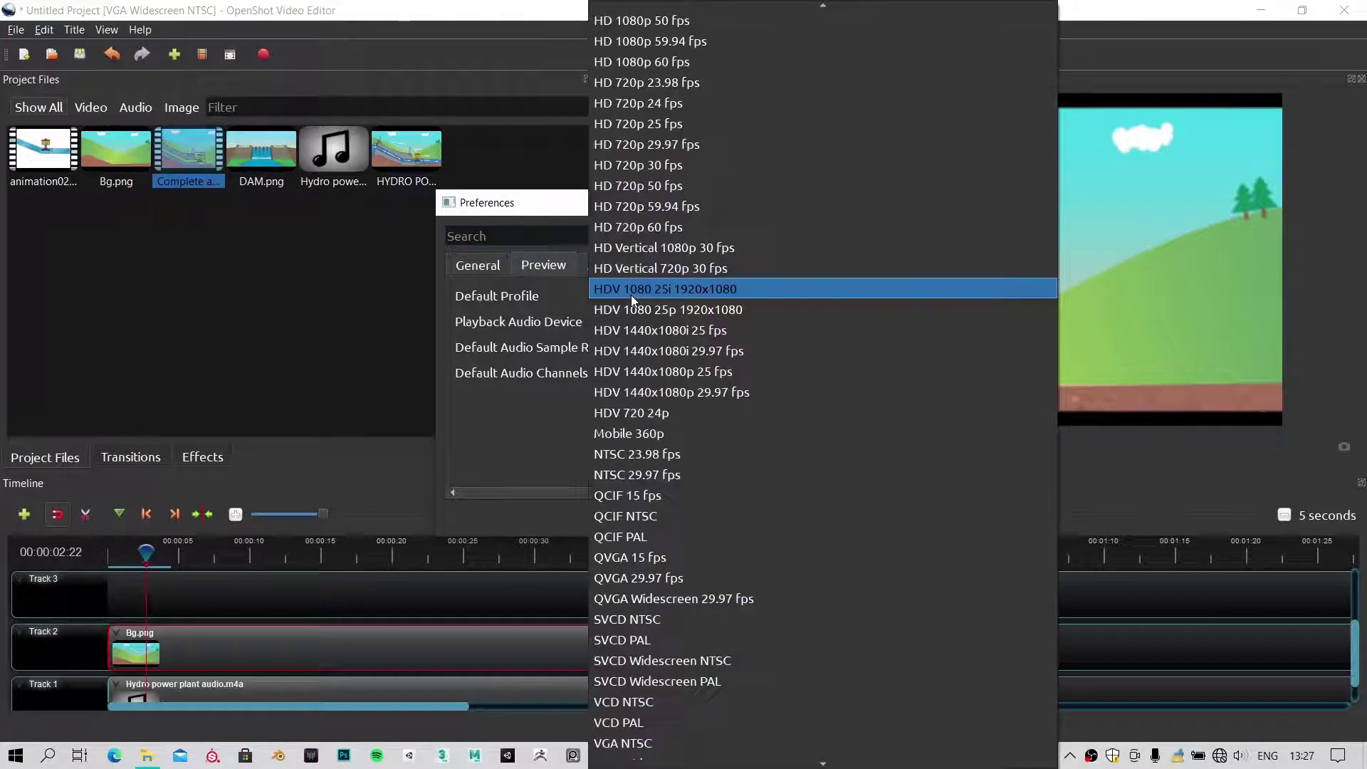
click(487, 197)
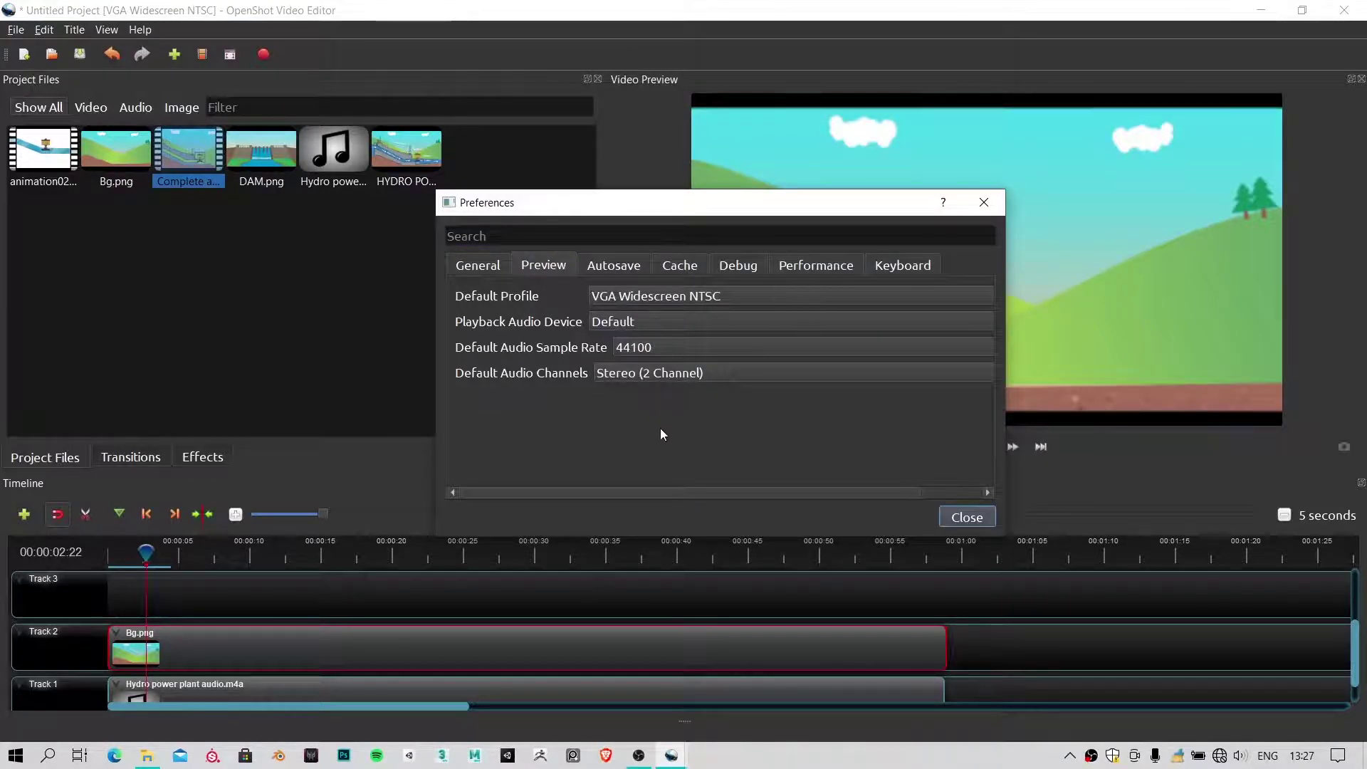
click(992, 204)
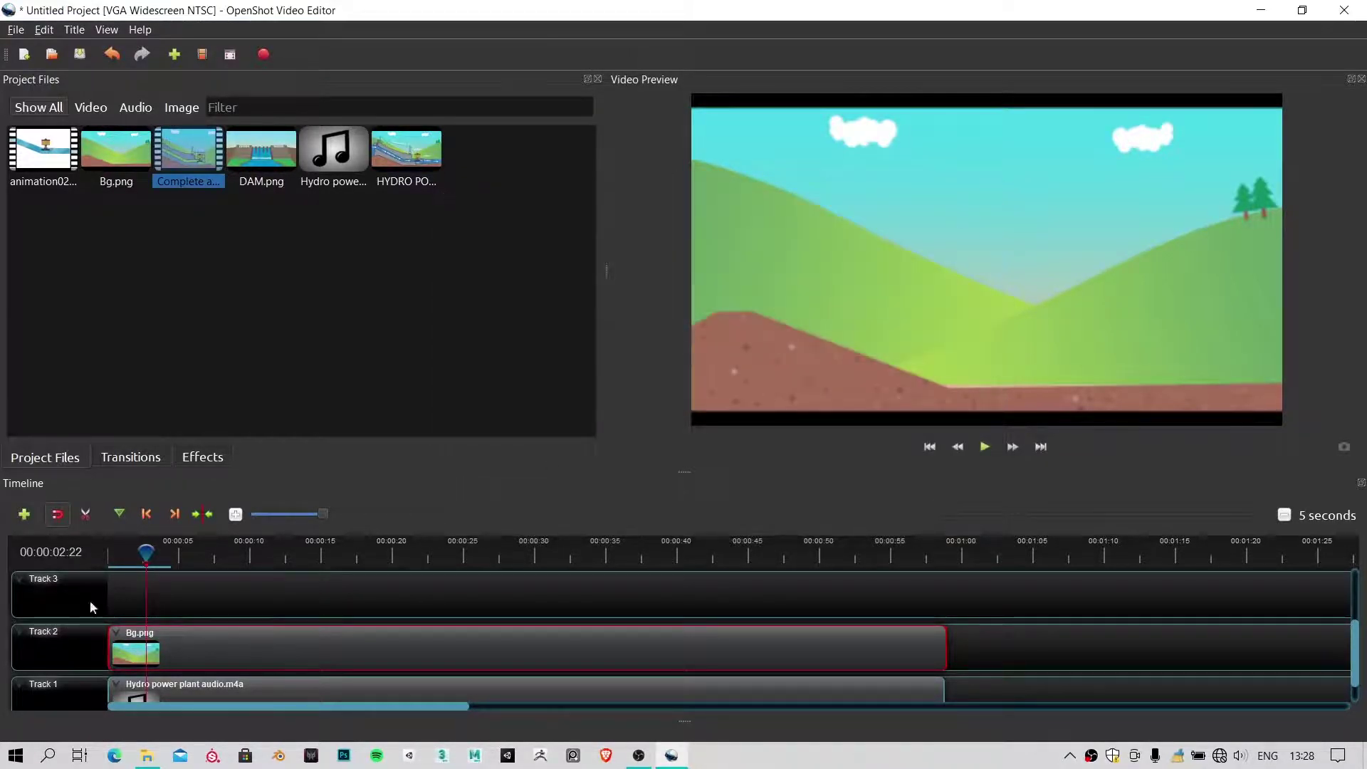
Enlarge the timeline area and play the narration from about 2 seconds to about 4 seconds
drag(148, 552, 138, 552)
key(space)
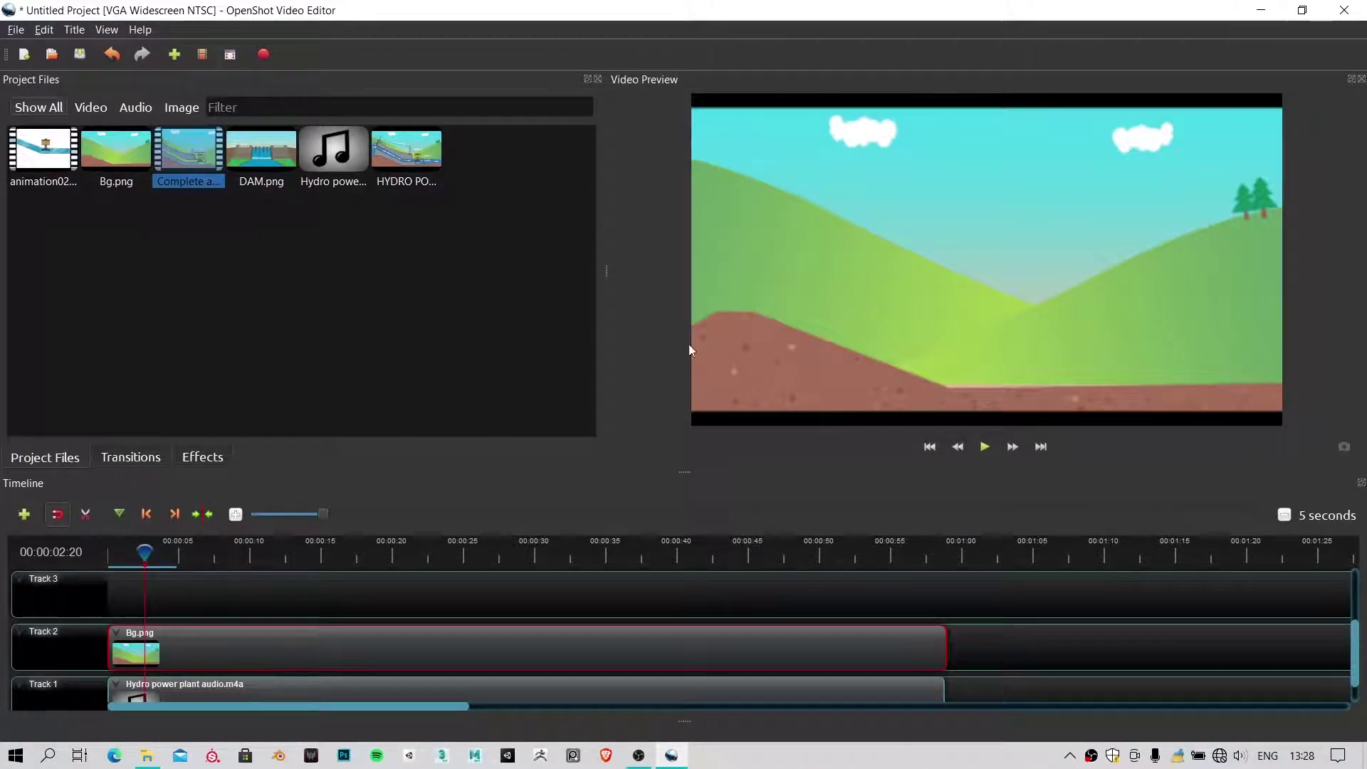
click(985, 446)
drag(684, 473, 663, 136)
key(space)
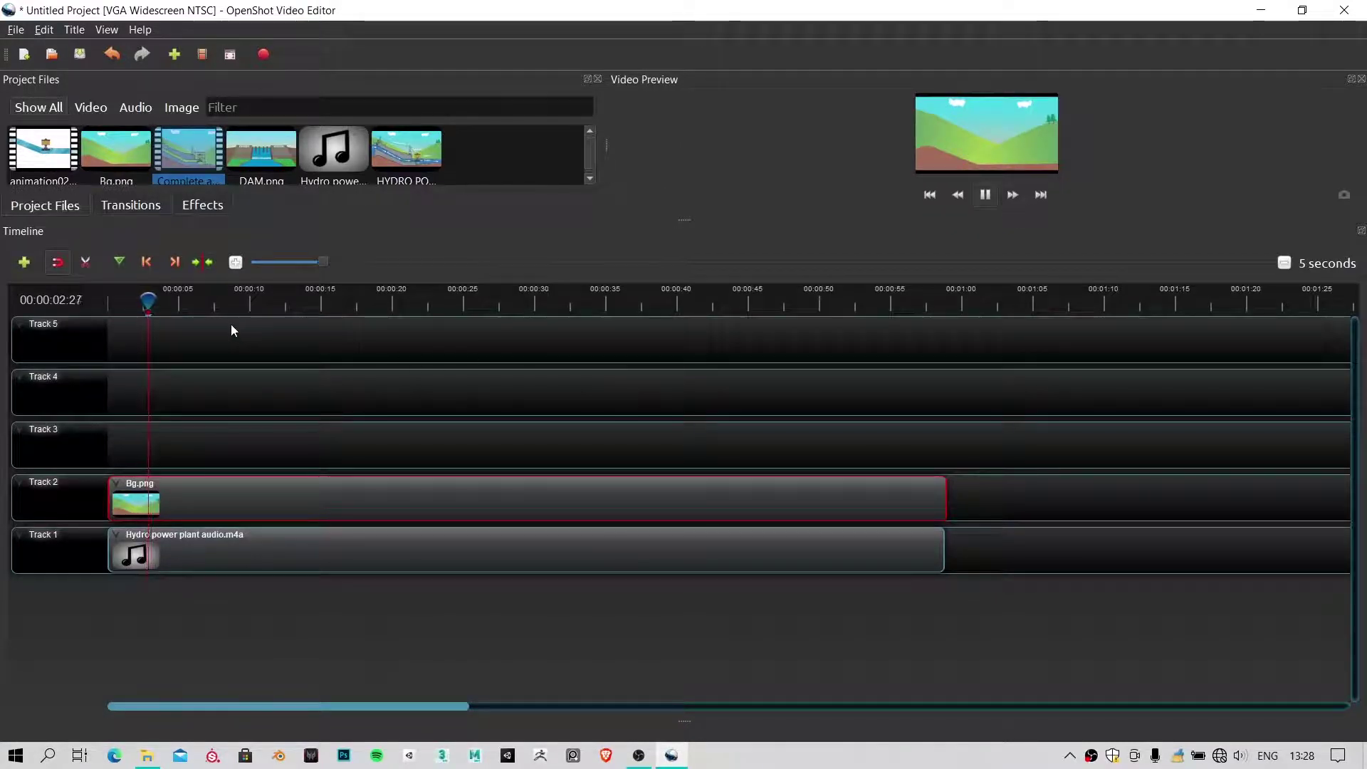
key(space)
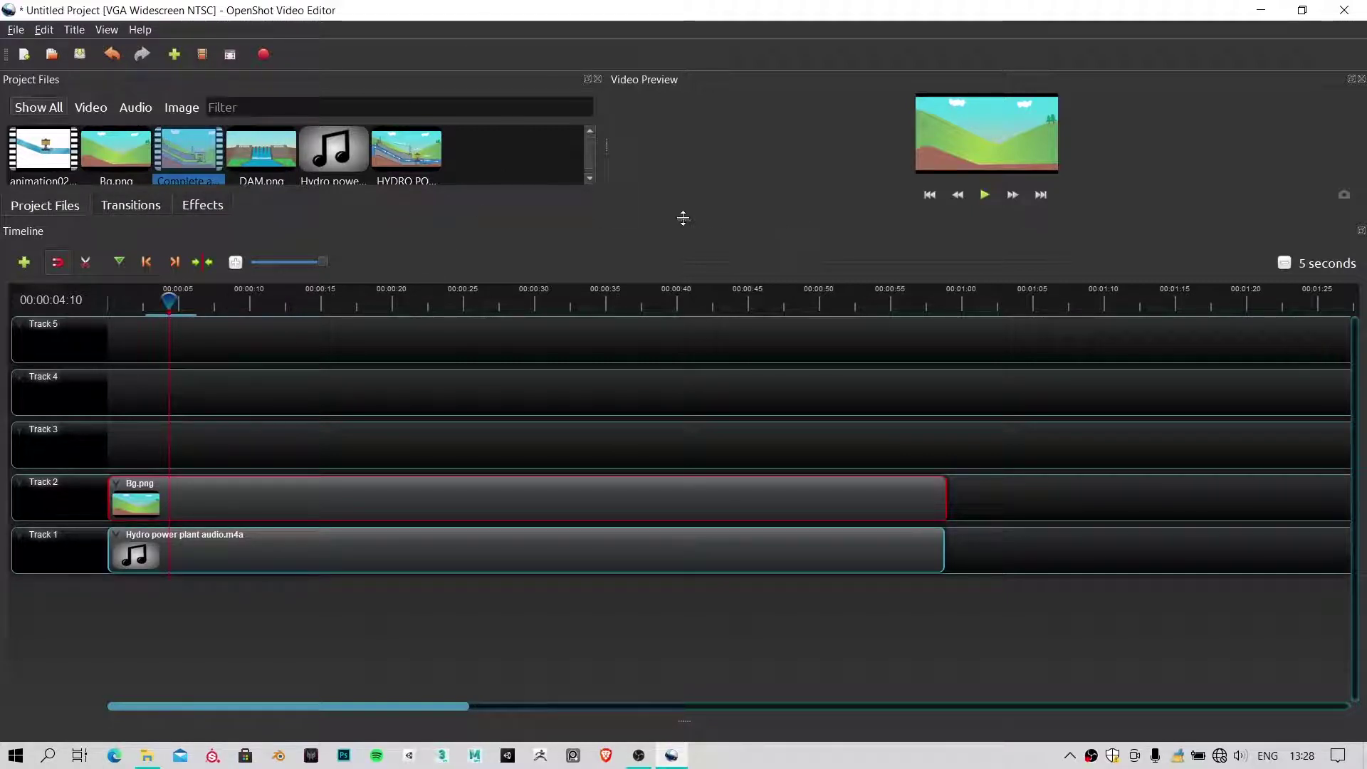
Enlarge the preview area again and replay the narration around 3 seconds, stopping at 00:00:03:13
drag(682, 217, 648, 408)
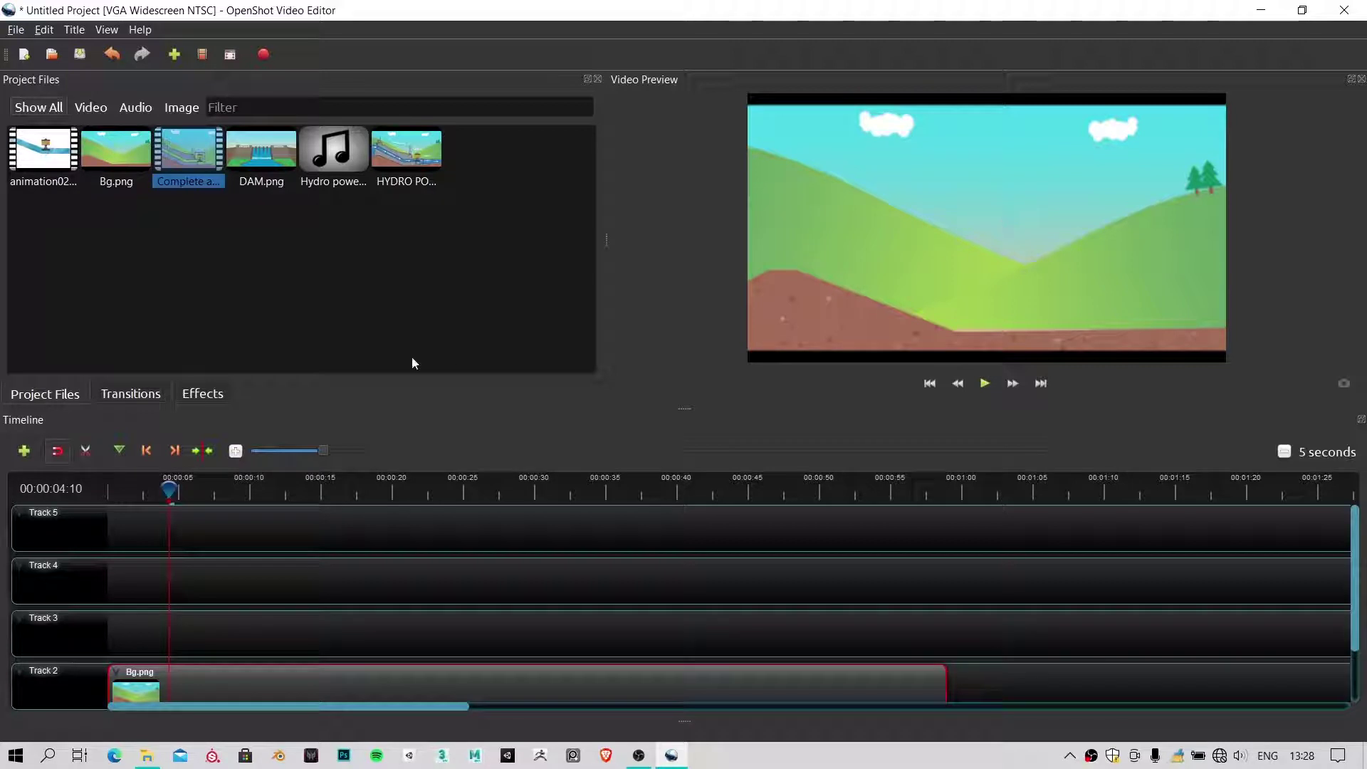
drag(164, 492, 157, 493)
drag(155, 489, 147, 490)
key(space)
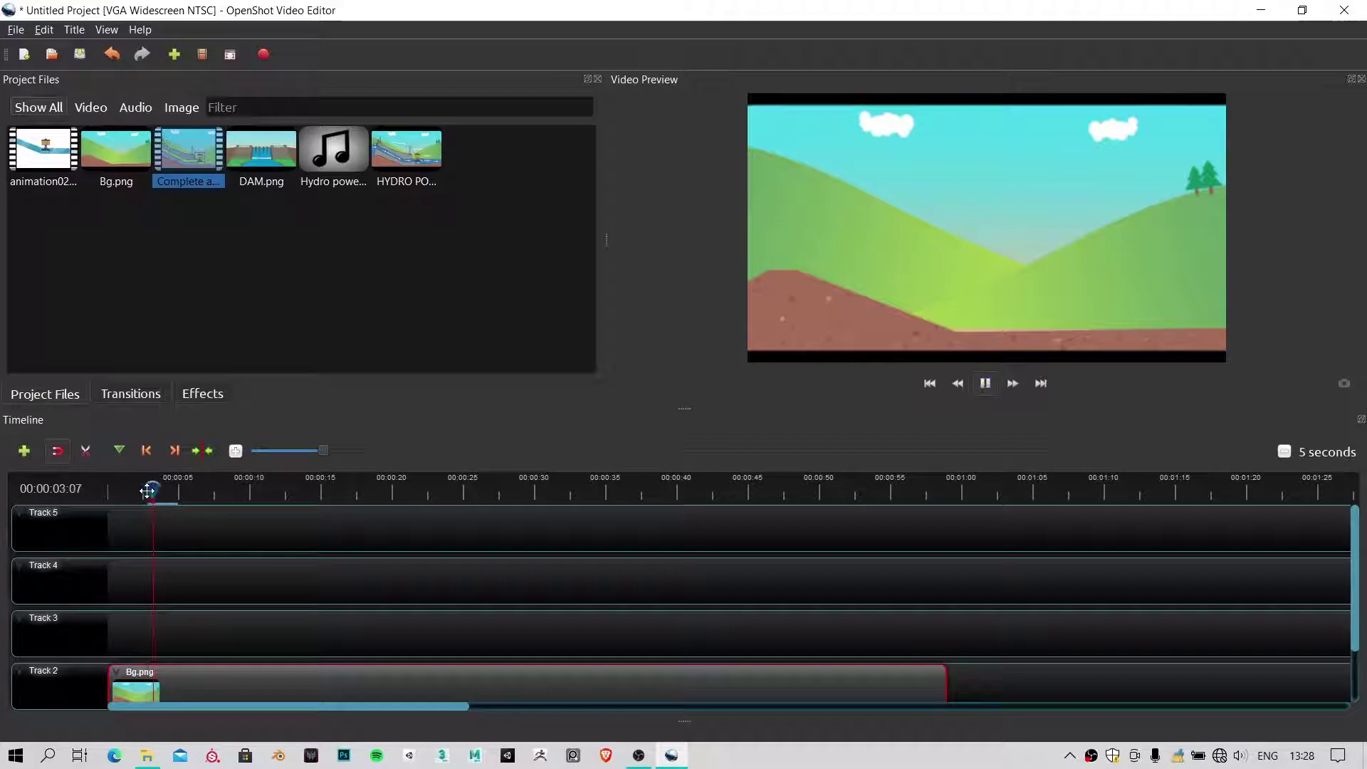
key(space)
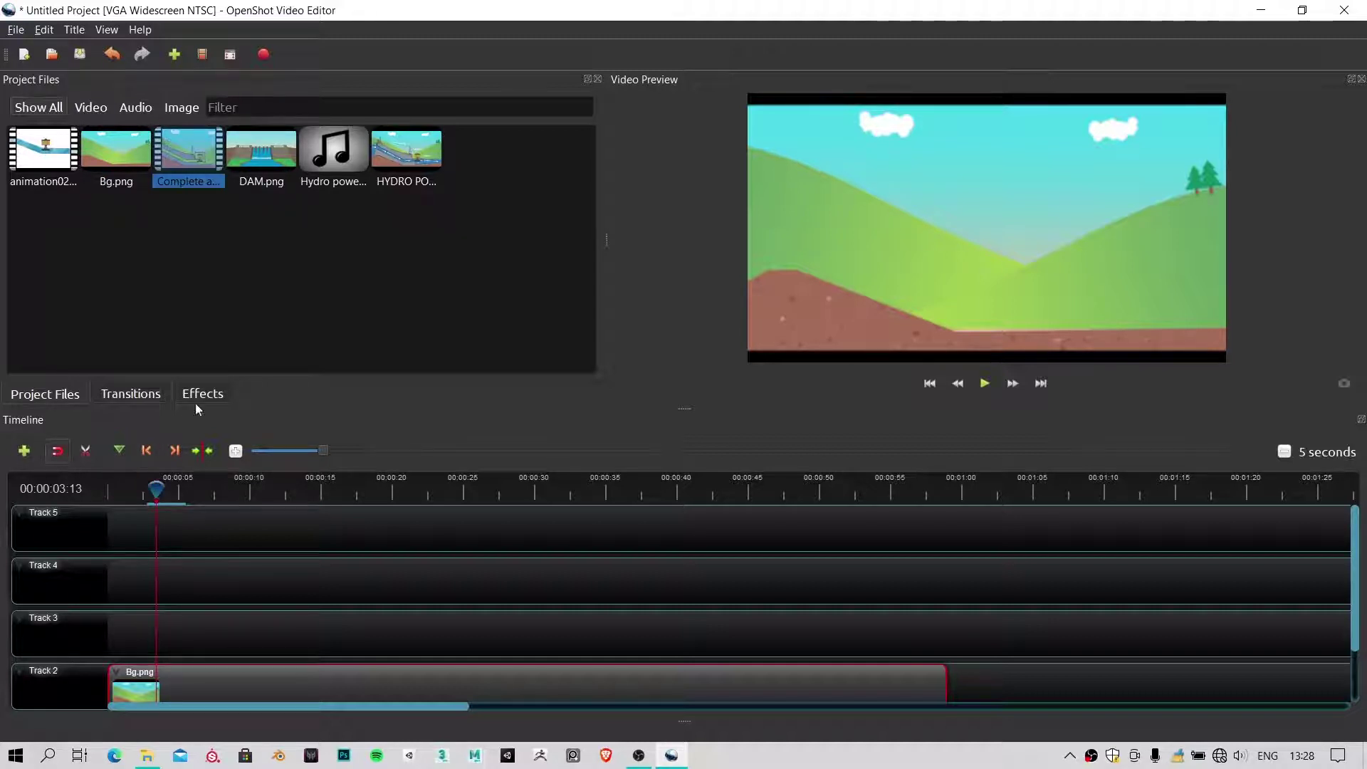
Apply the Blur effect to the Bg.png clip on Track 2
scroll(304, 645, down, 1)
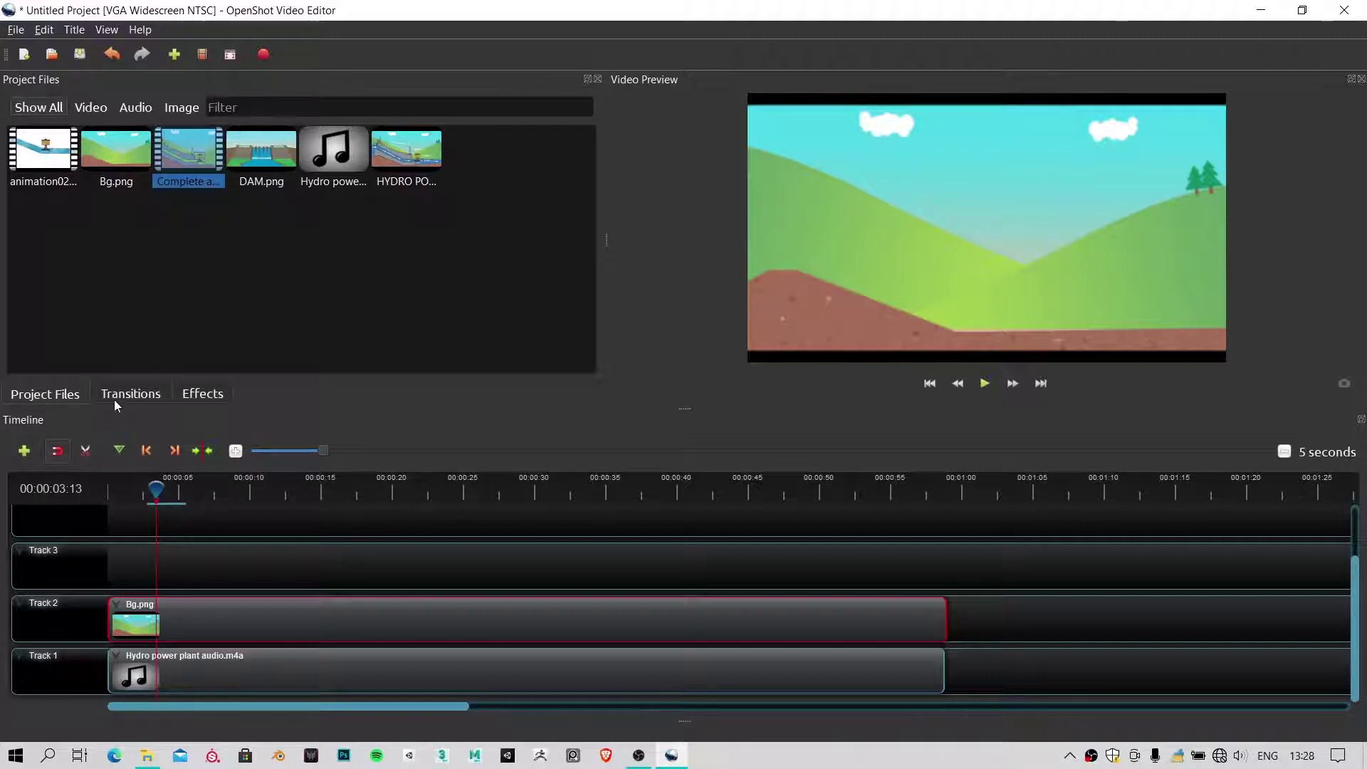
click(135, 395)
click(203, 394)
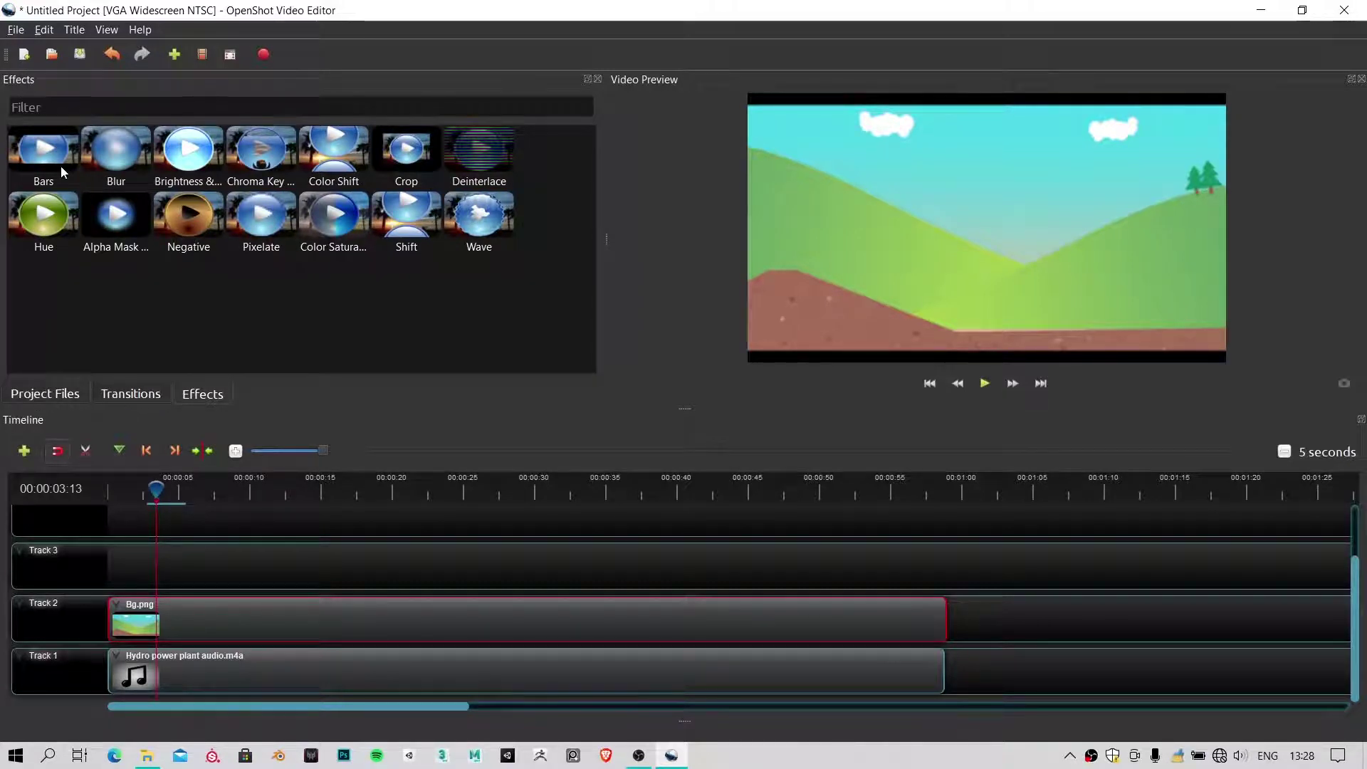
drag(111, 162, 176, 621)
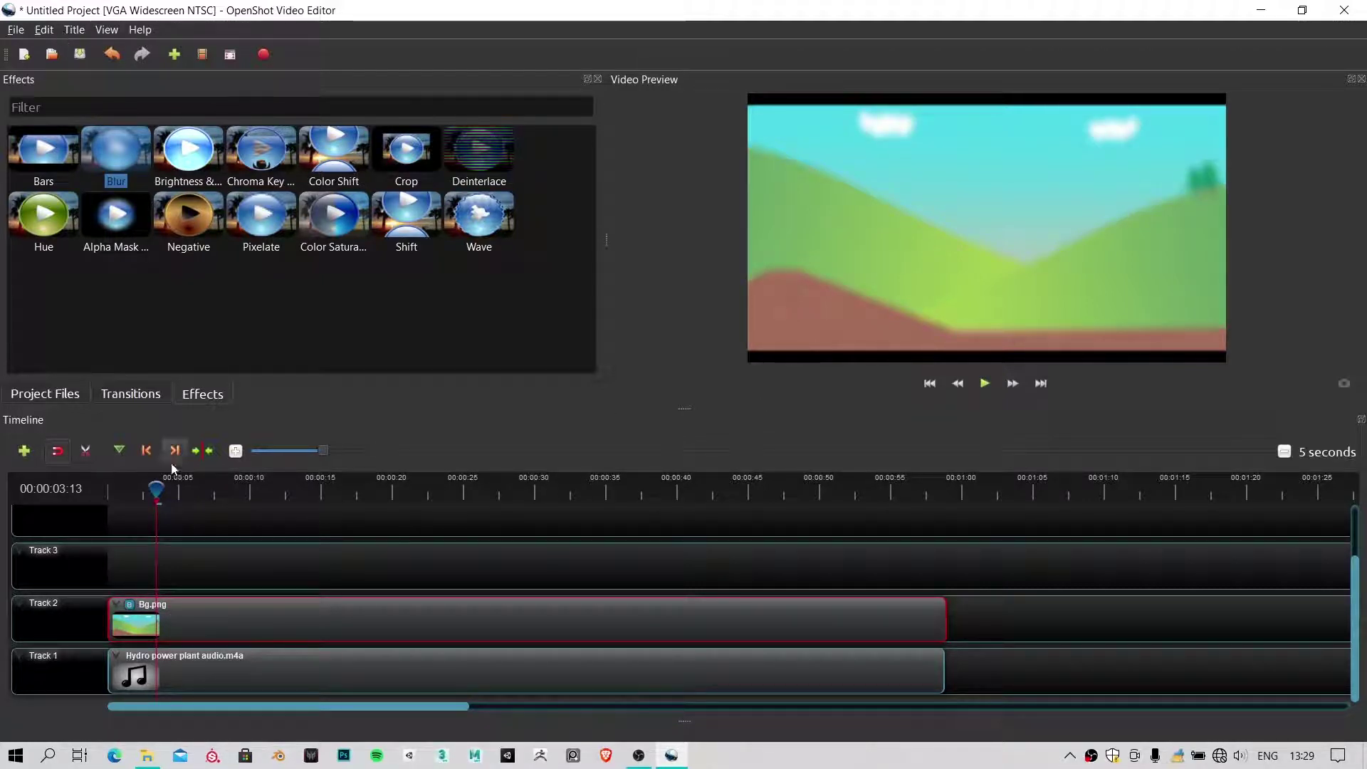
Open the properties of the Bg.png clip on Track 2 to look them over, and close them again
right_click(181, 622)
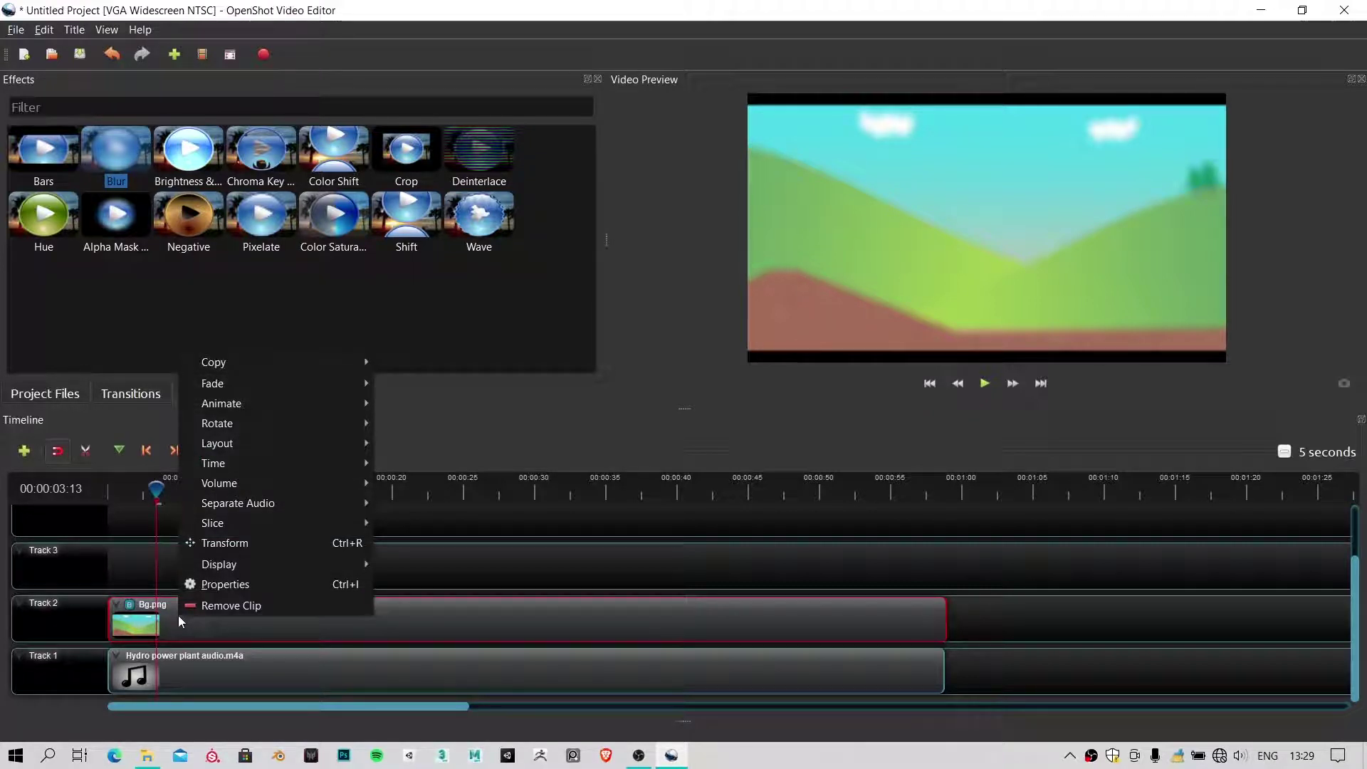
click(163, 628)
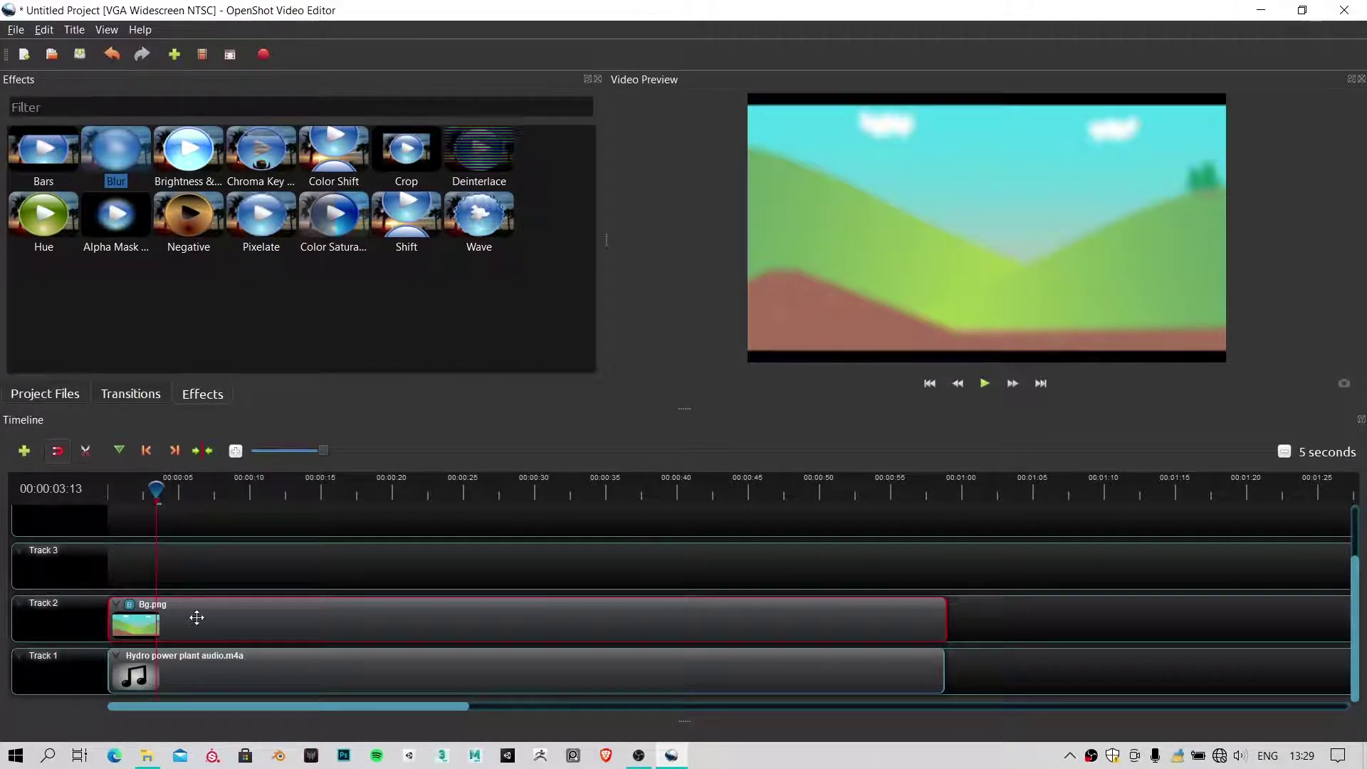
right_click(190, 606)
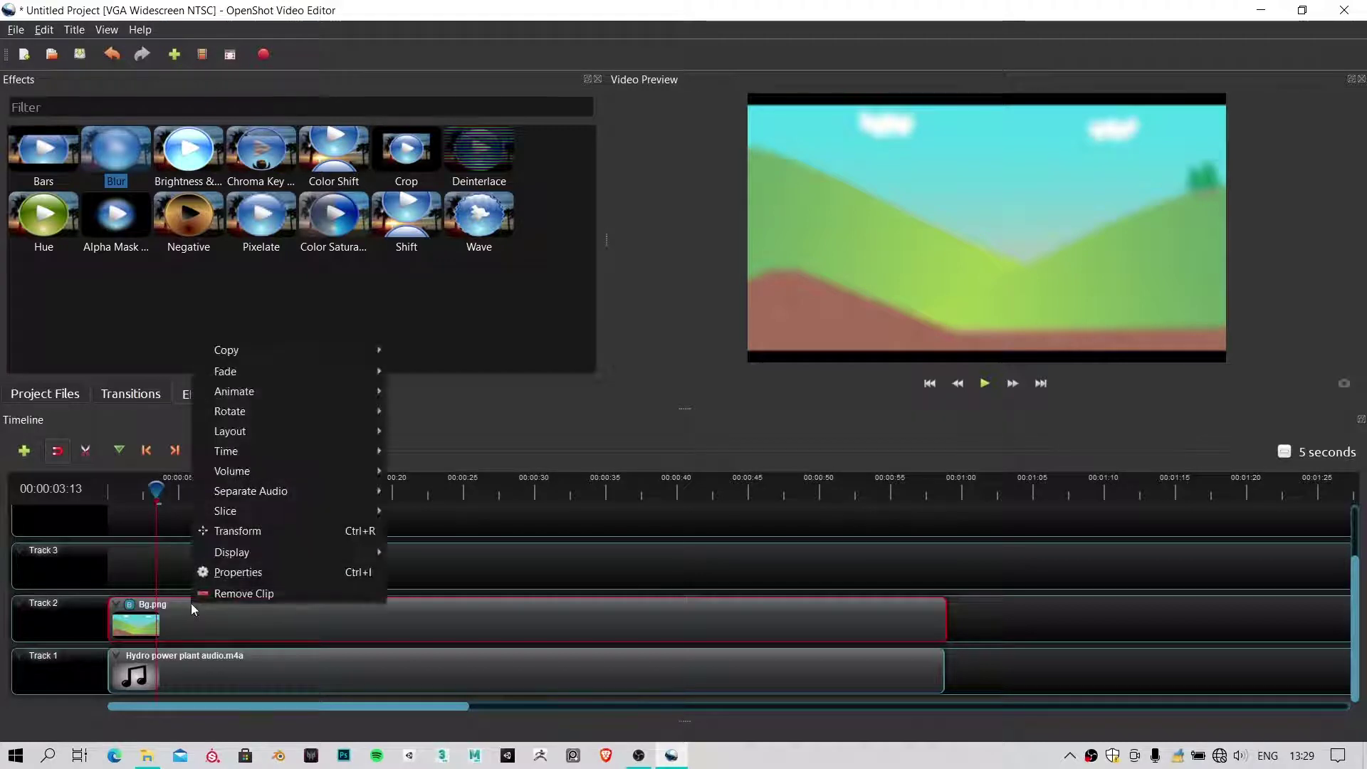
click(235, 574)
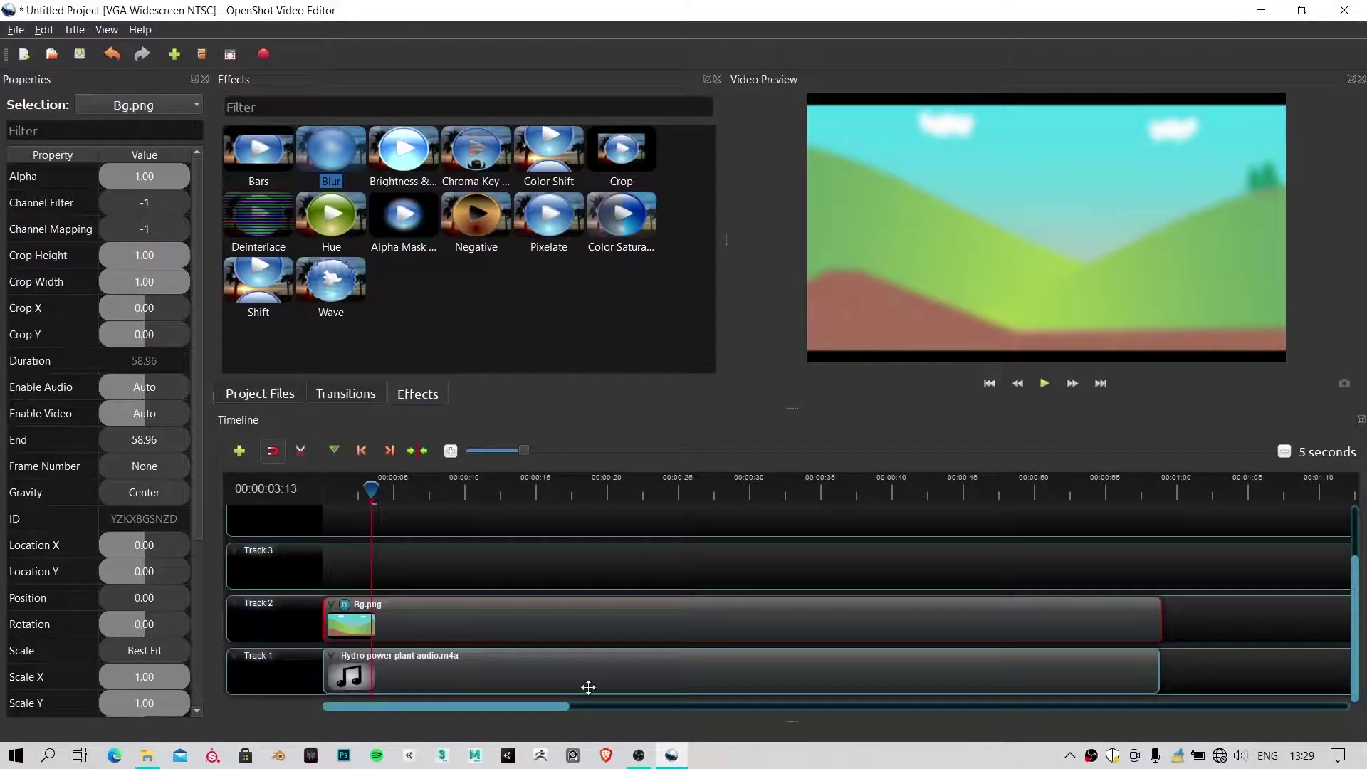
click(205, 79)
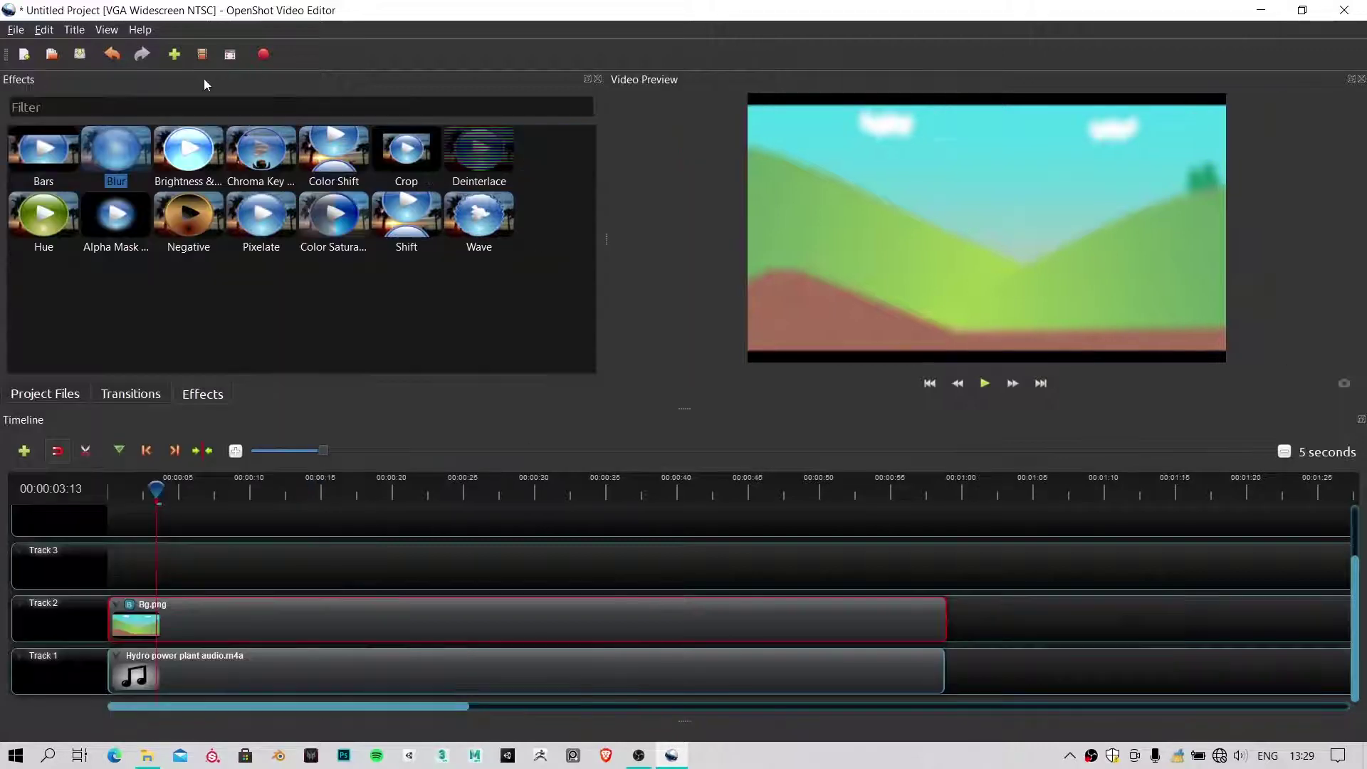
Switch the workspace to the Advanced View and display the properties of the Bg.png clip on Track 2
click(106, 29)
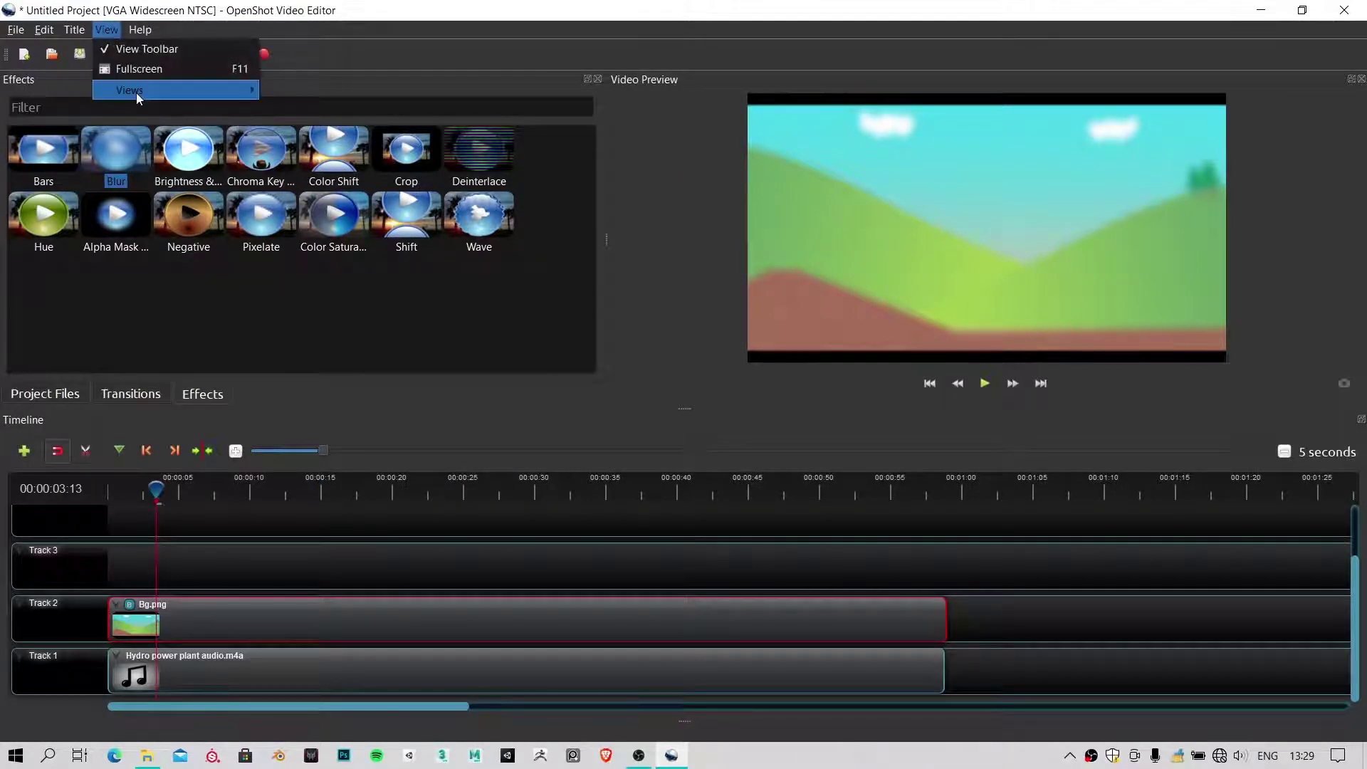
mouse_move(135, 93)
click(318, 109)
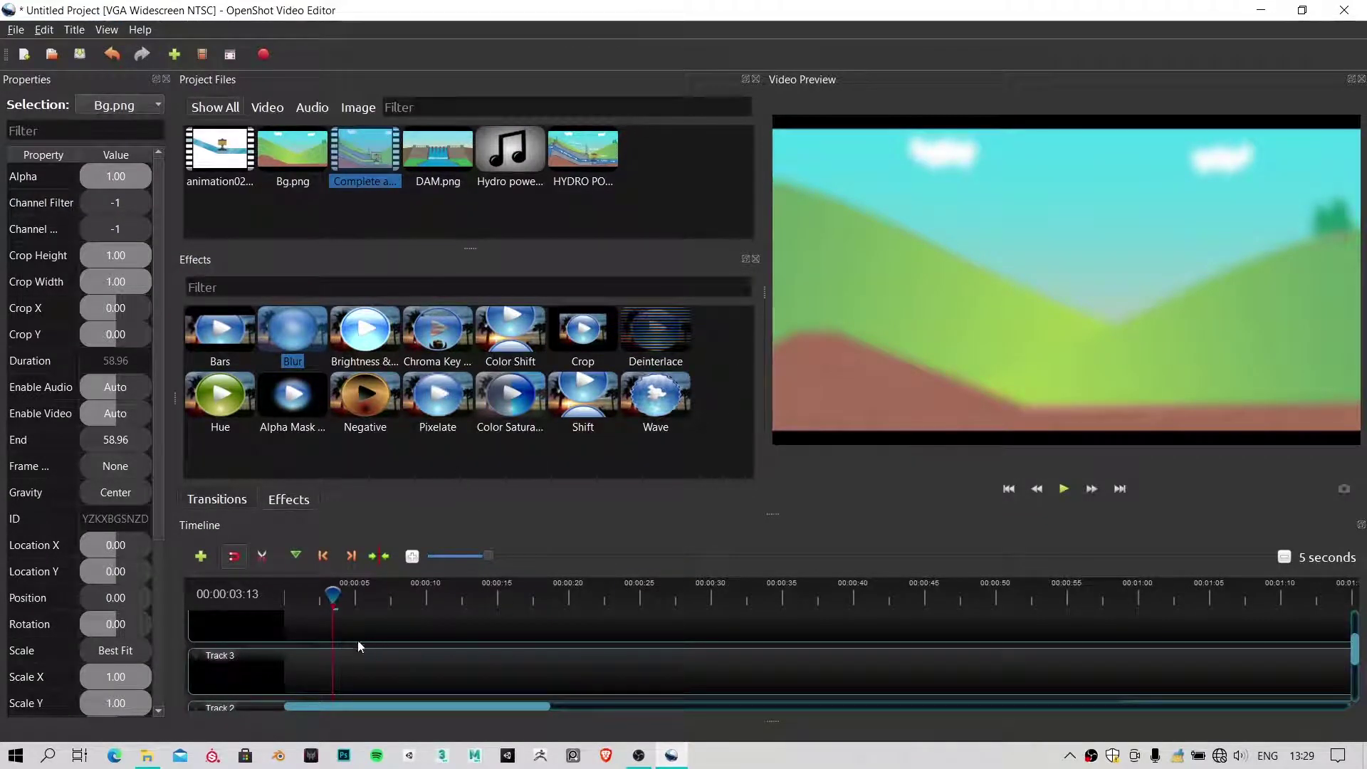
scroll(356, 643, down, 2)
right_click(502, 636)
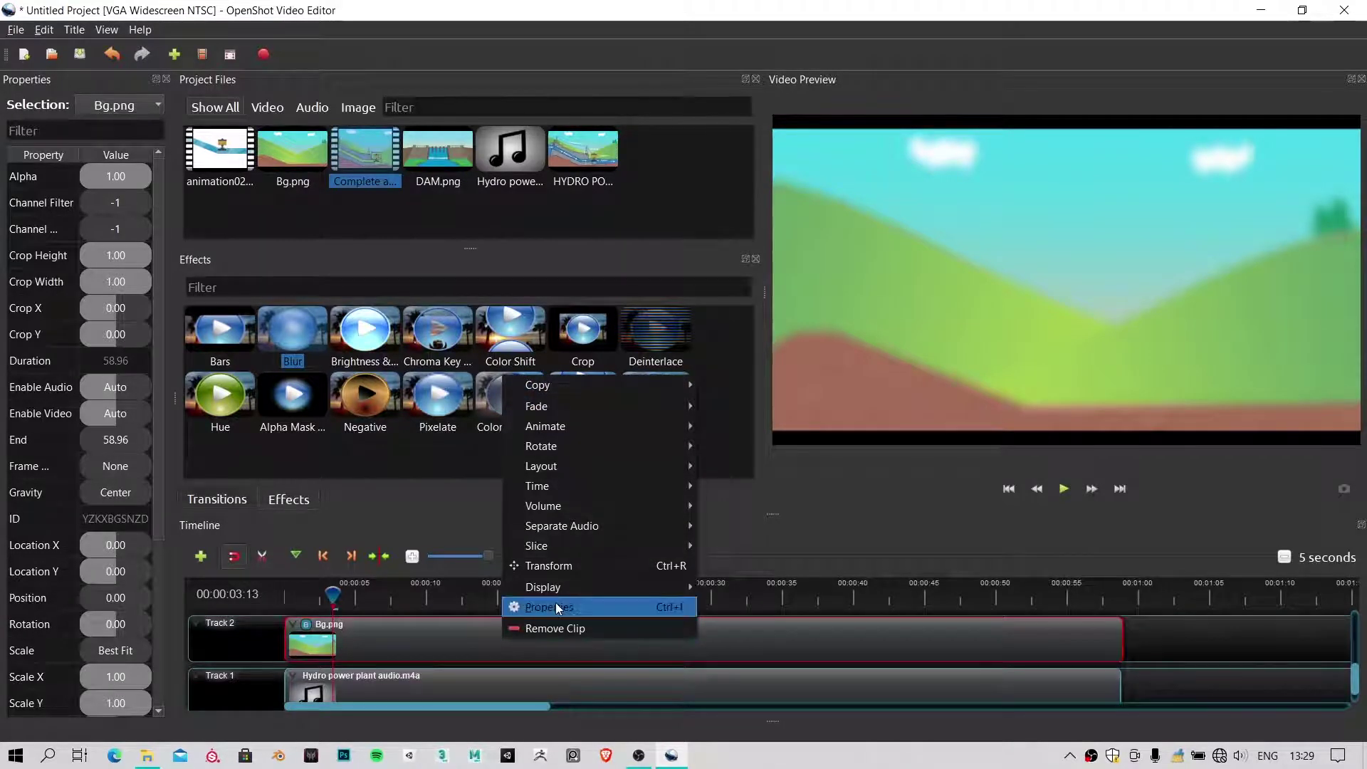
click(113, 31)
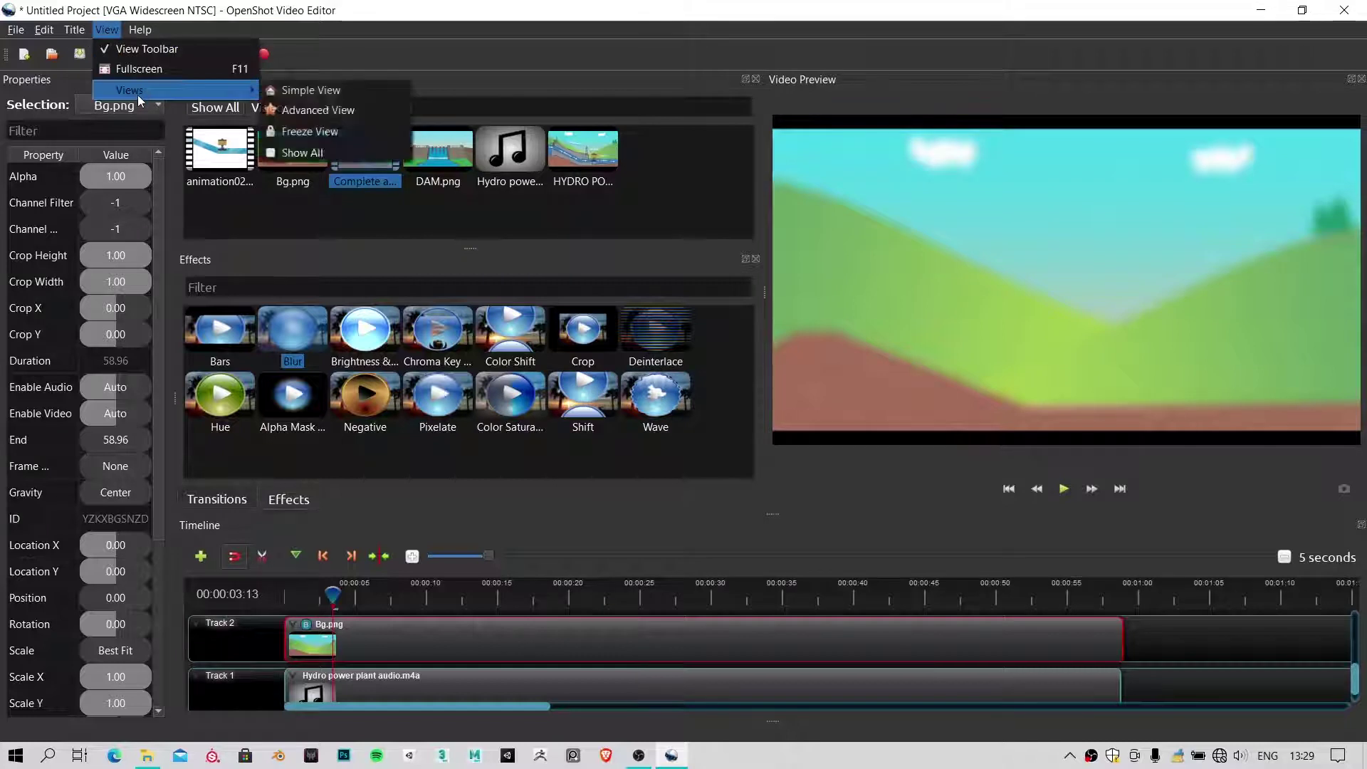
click(109, 30)
mouse_move(125, 88)
click(483, 35)
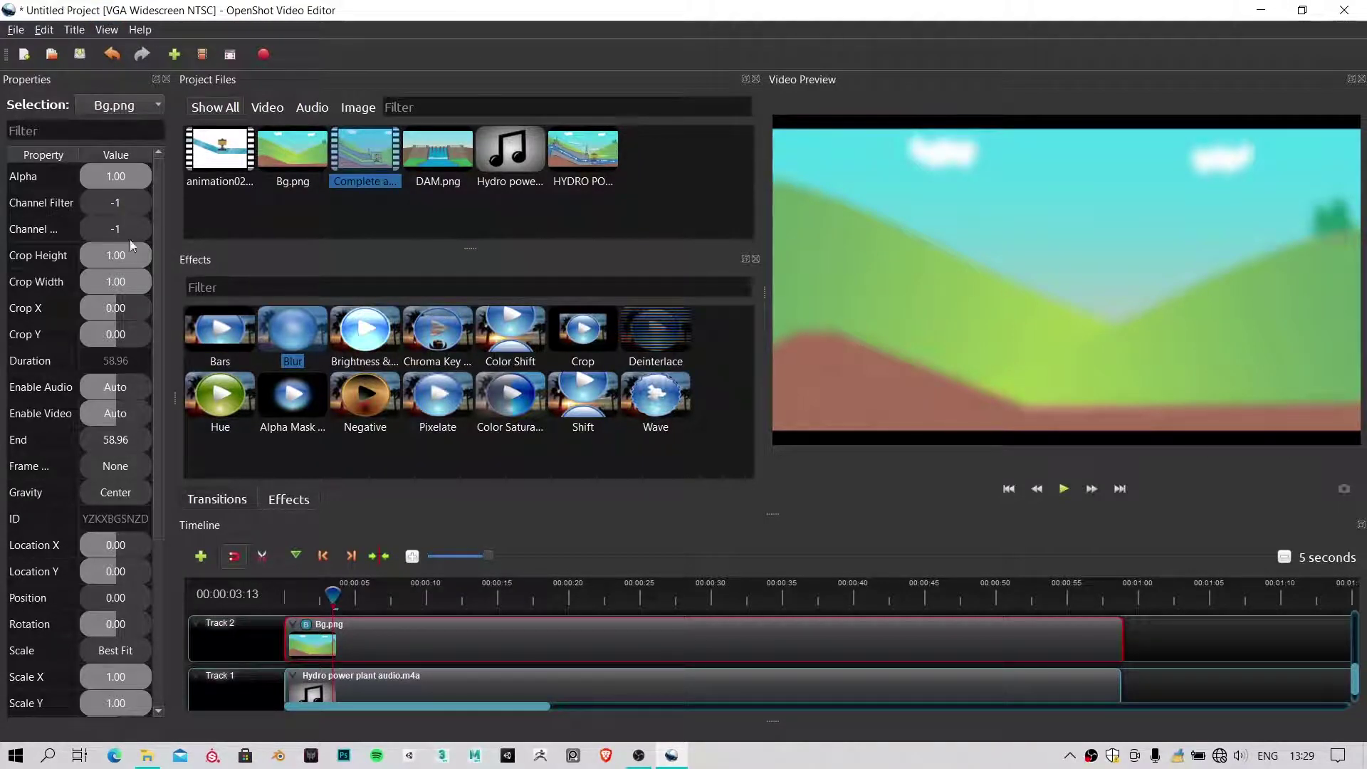
Set the Scale property of the Bg.png clip to Crop
scroll(100, 484, down, 1)
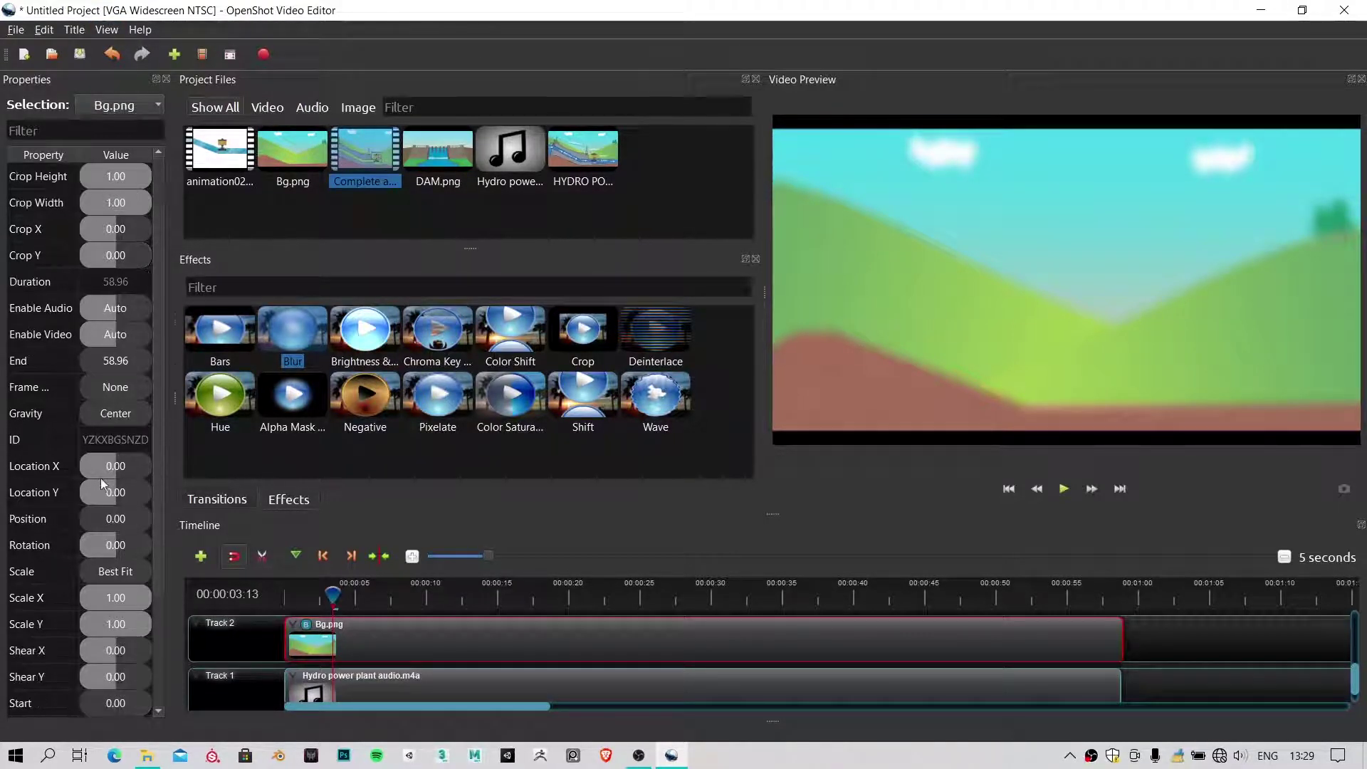
scroll(106, 598, down, 1)
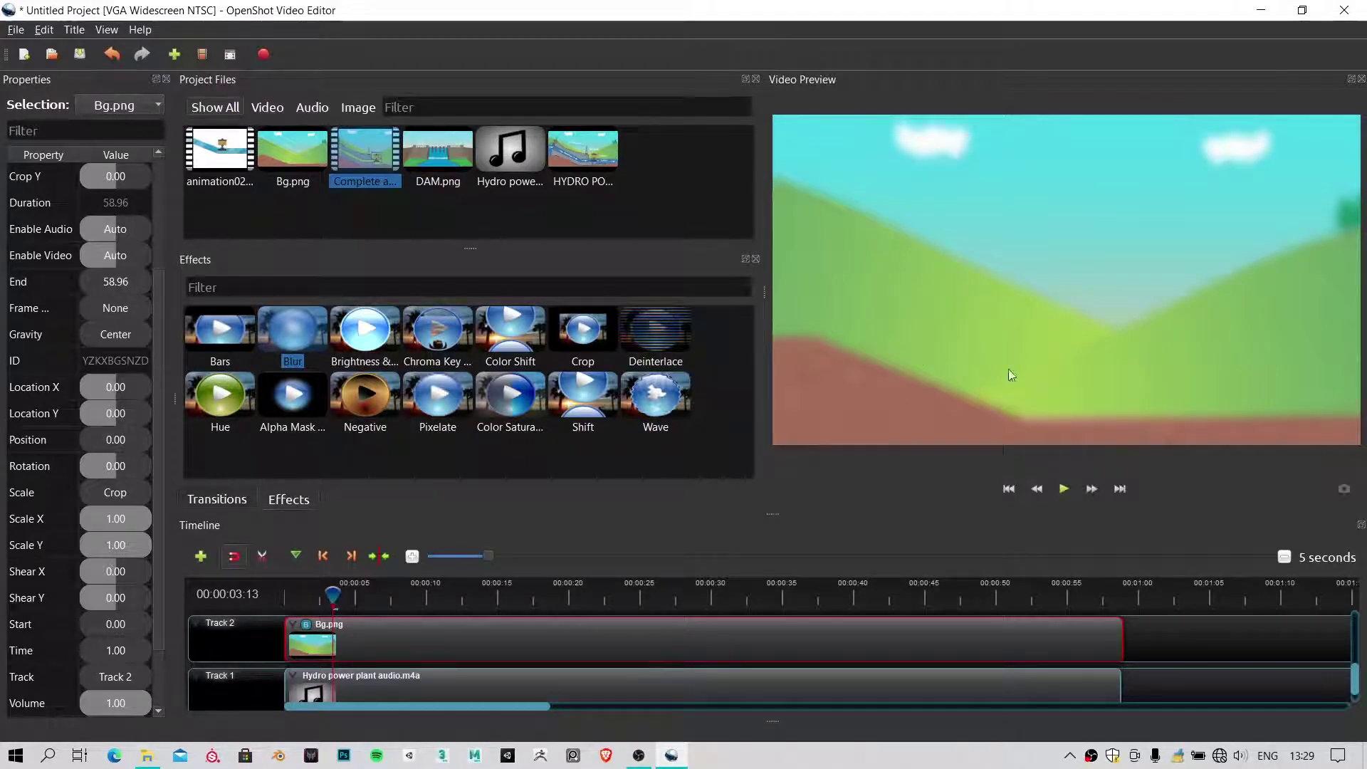
Set the horizontal and vertical radius of the Bg.png clip's Blur effect to 3 at 00:00:03:13
click(306, 626)
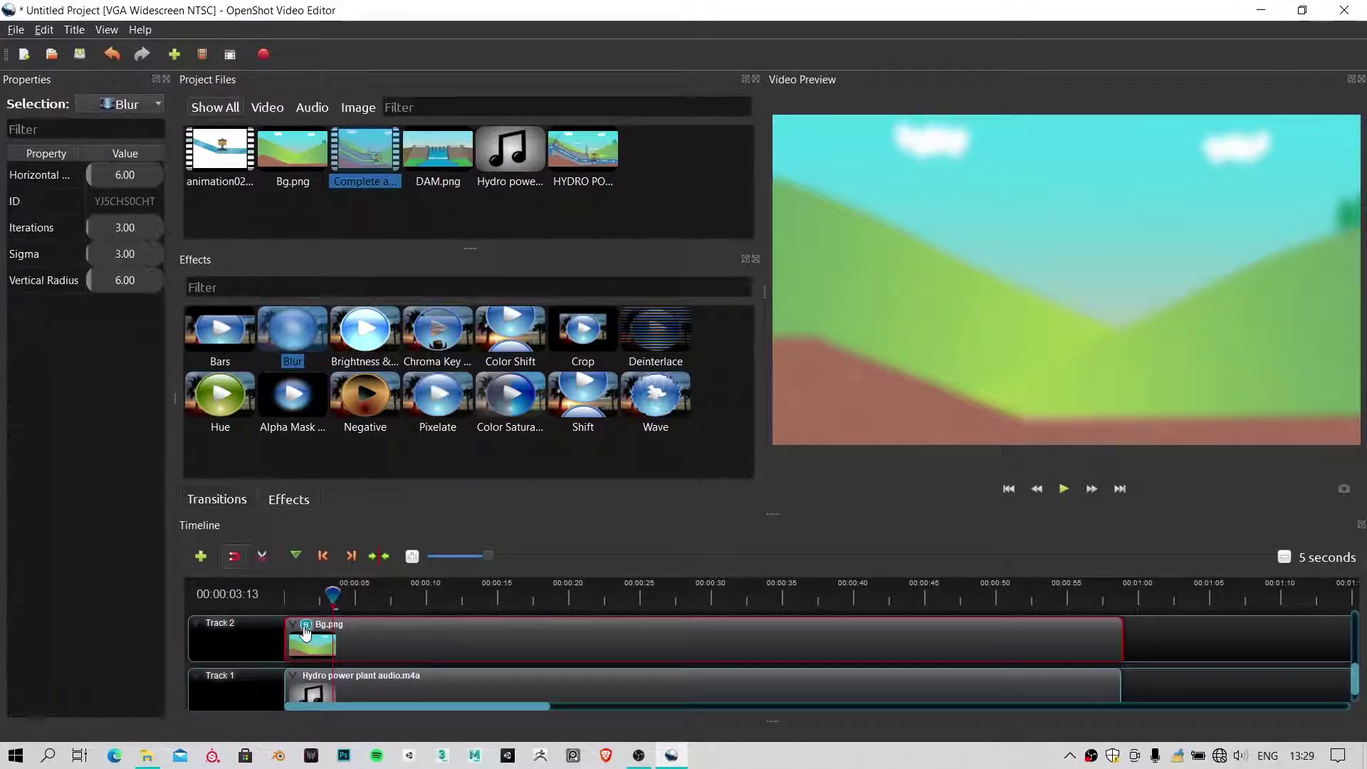
click(134, 175)
double_click(134, 174)
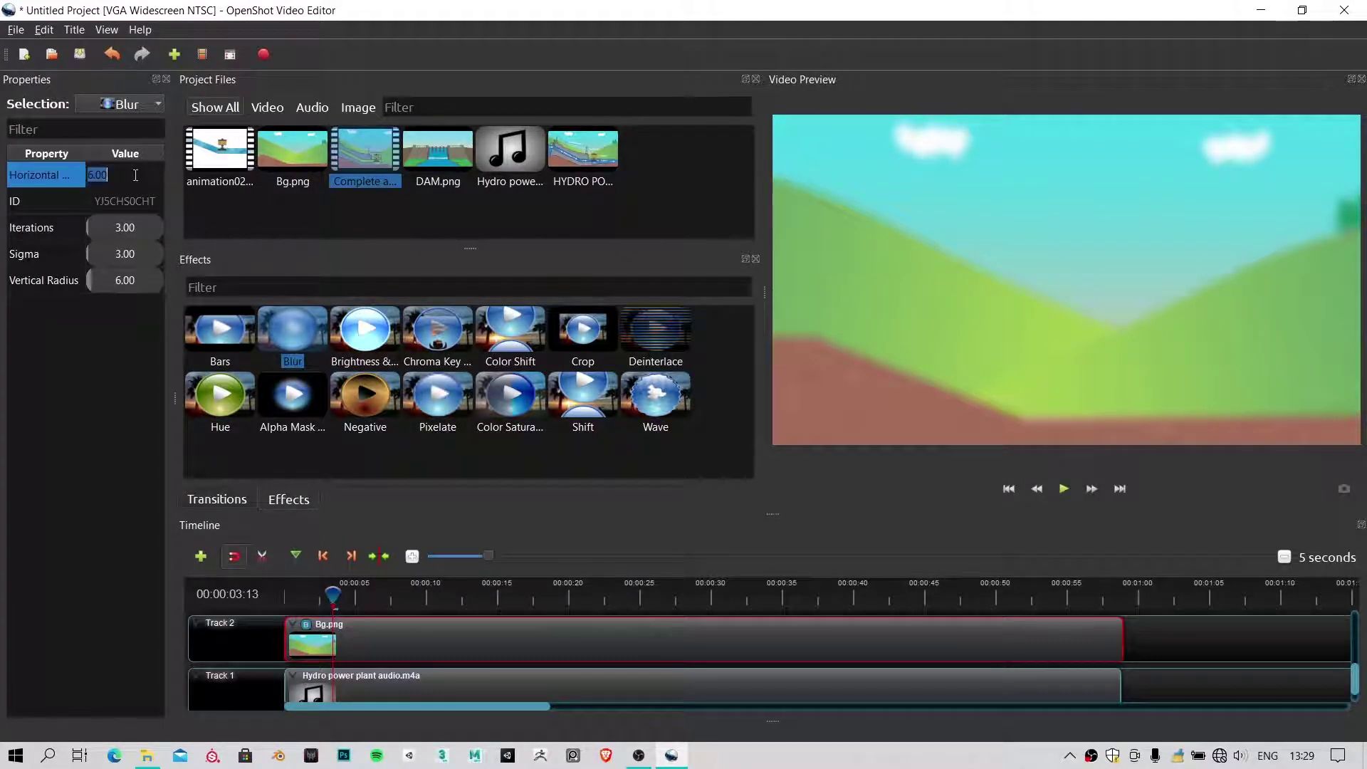
text(3)
key(Return)
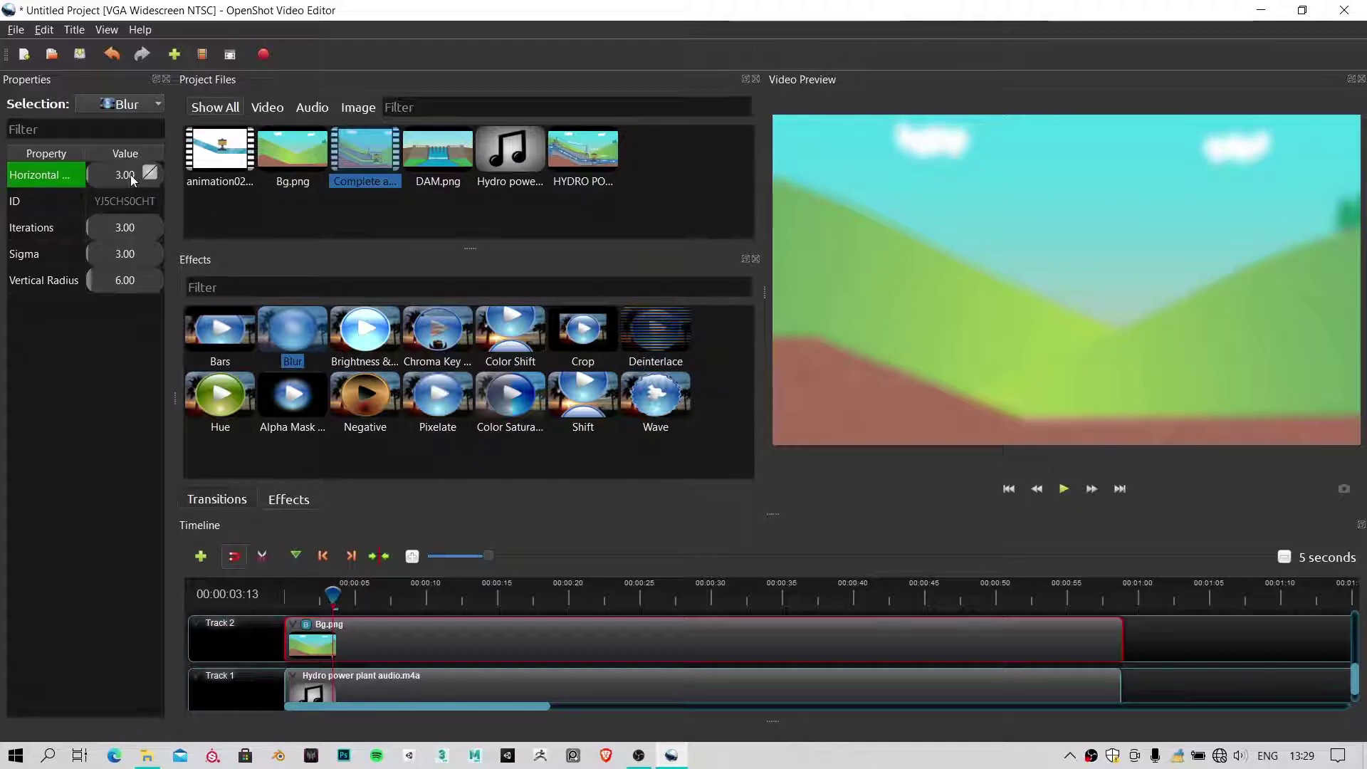
click(124, 289)
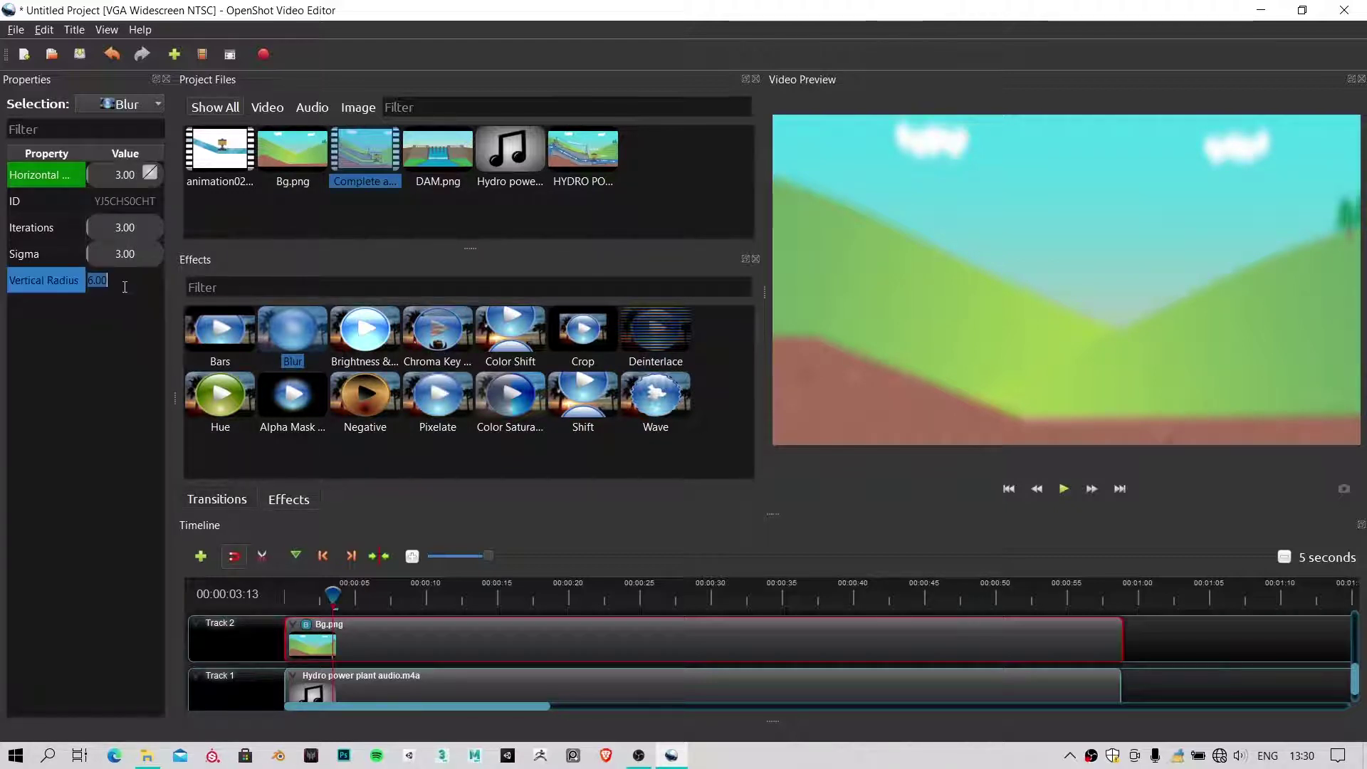
text(3)
key(Return)
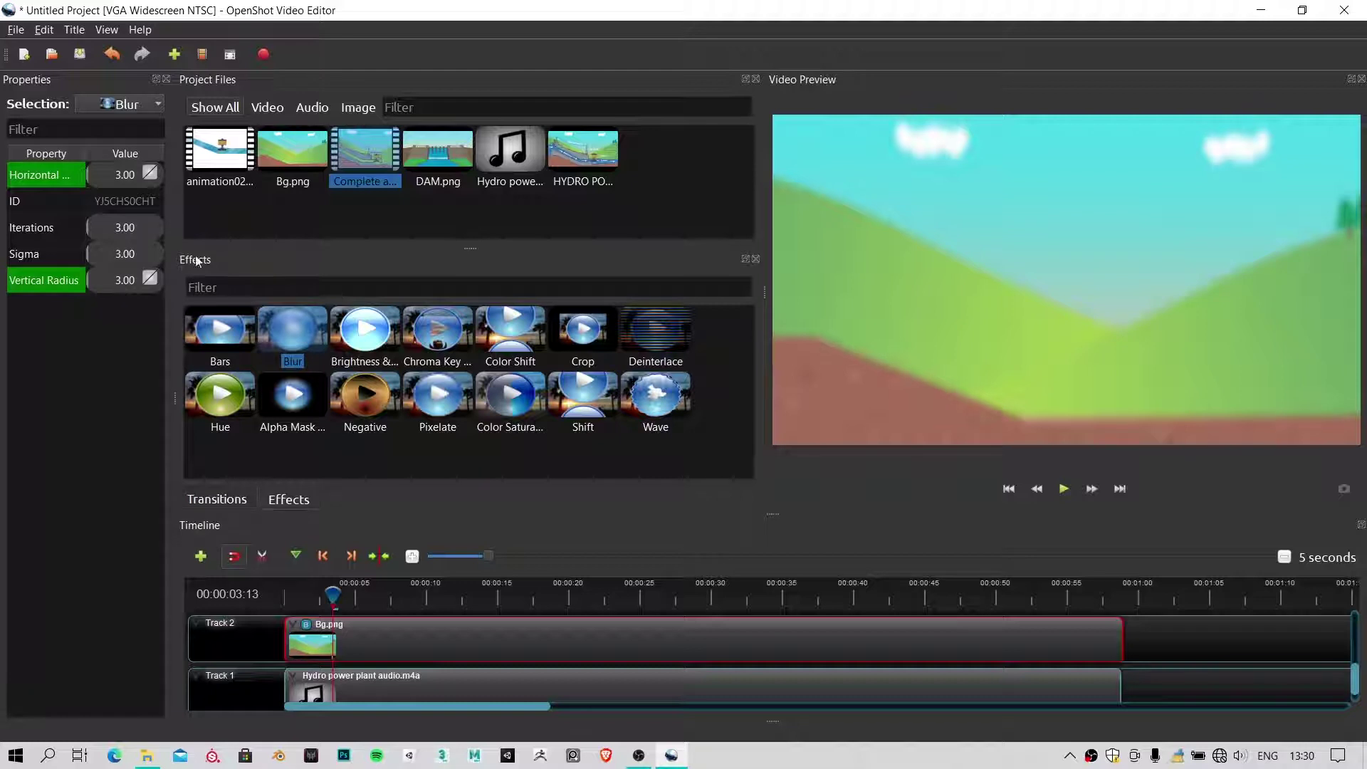
Check the blur at 00:00:01:14, then remove the horizontal and vertical radius keyframes at 00:00:03:14
click(307, 595)
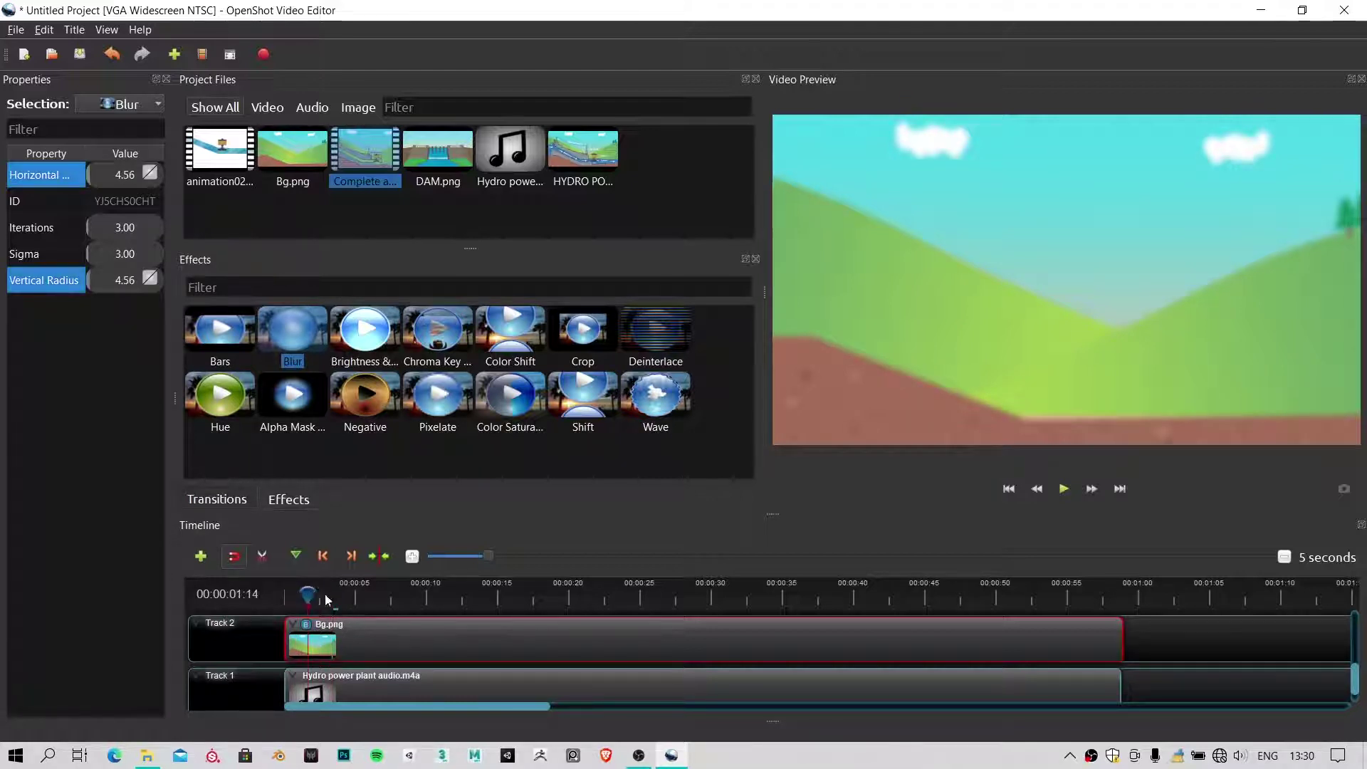
click(334, 594)
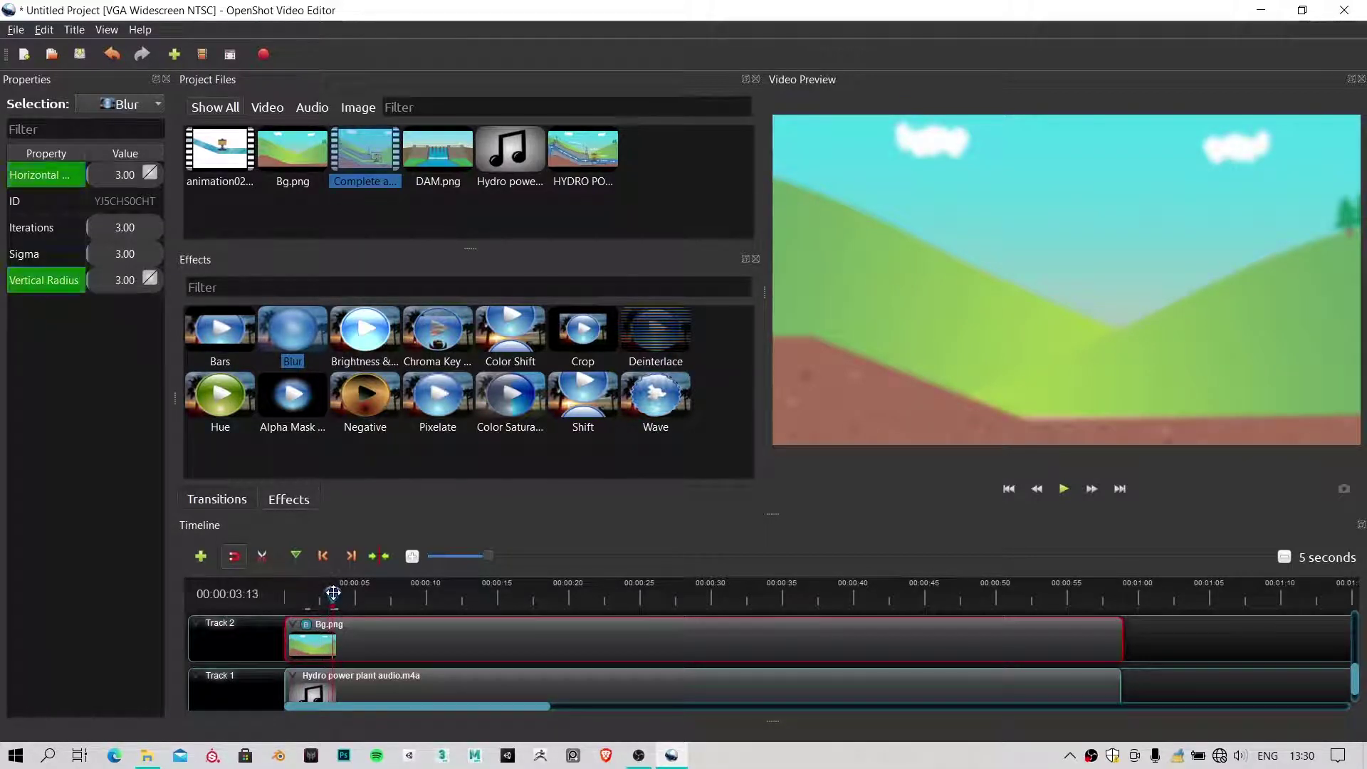
right_click(128, 176)
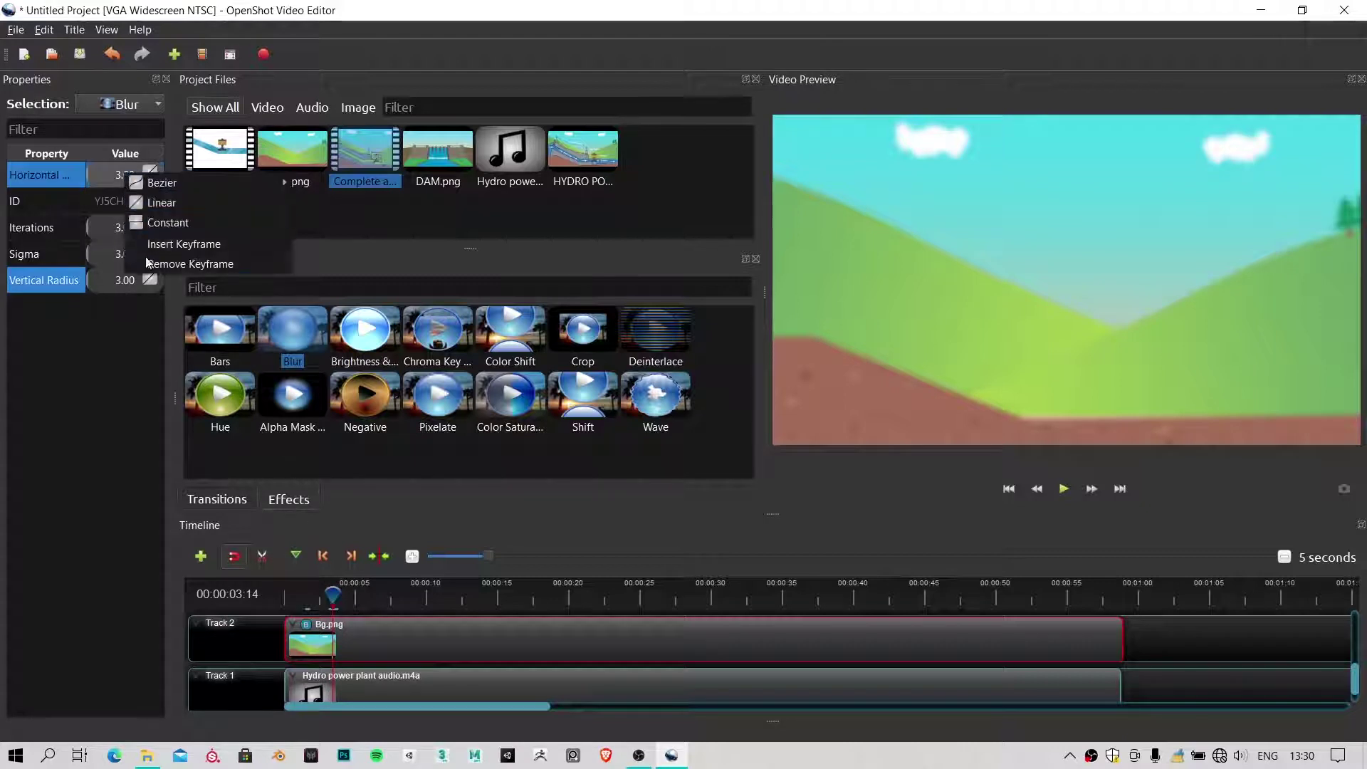
click(148, 264)
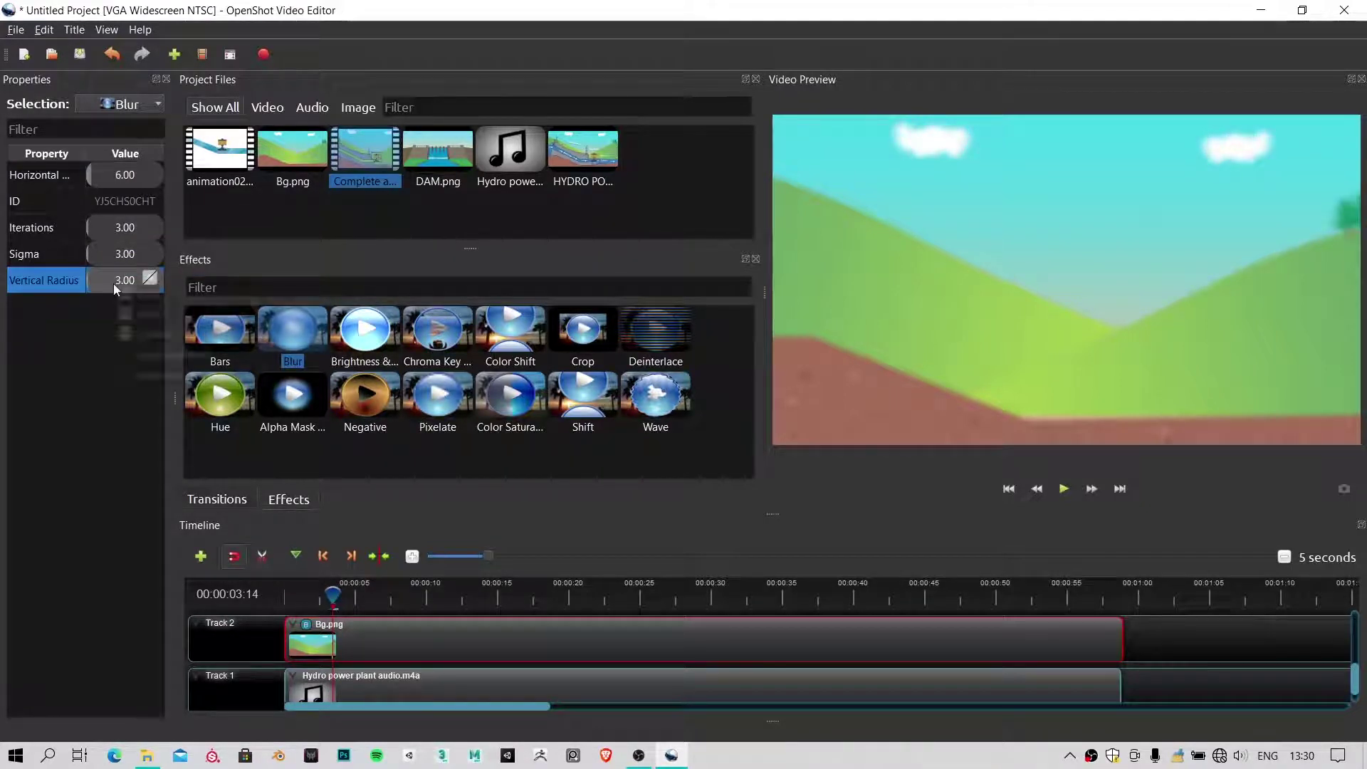
click(166, 375)
Move the playhead to 00:00:00:01 and set the Blur effect's vertical and horizontal radius to 3
drag(333, 613, 193, 585)
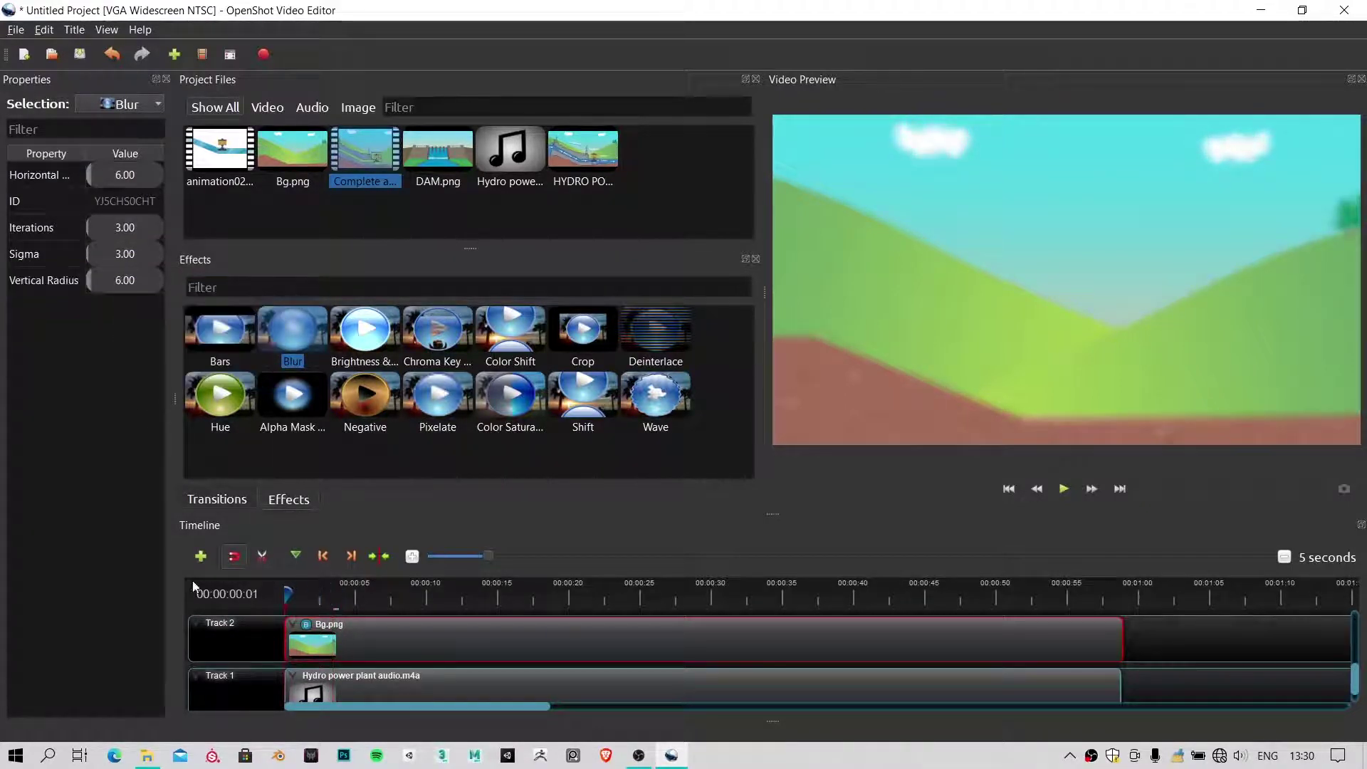
click(133, 285)
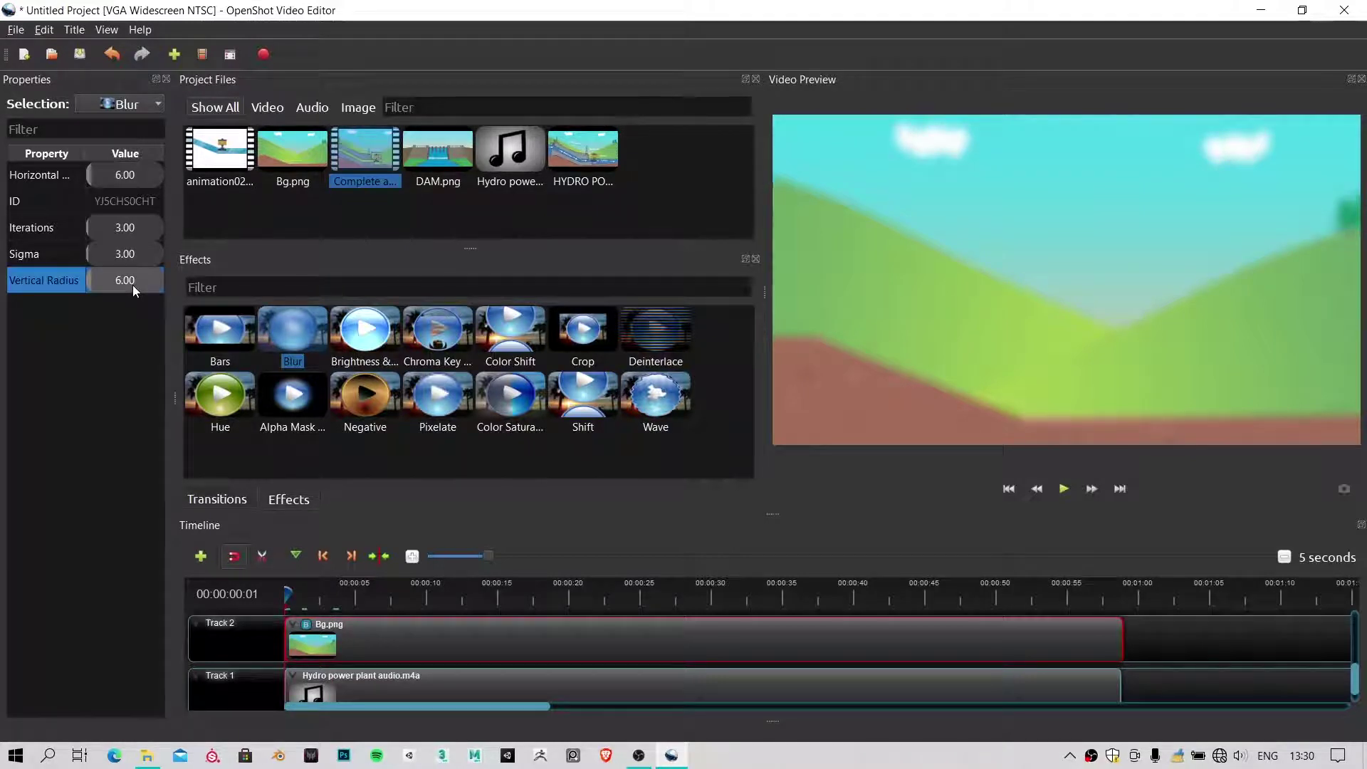
key(ctrl+z)
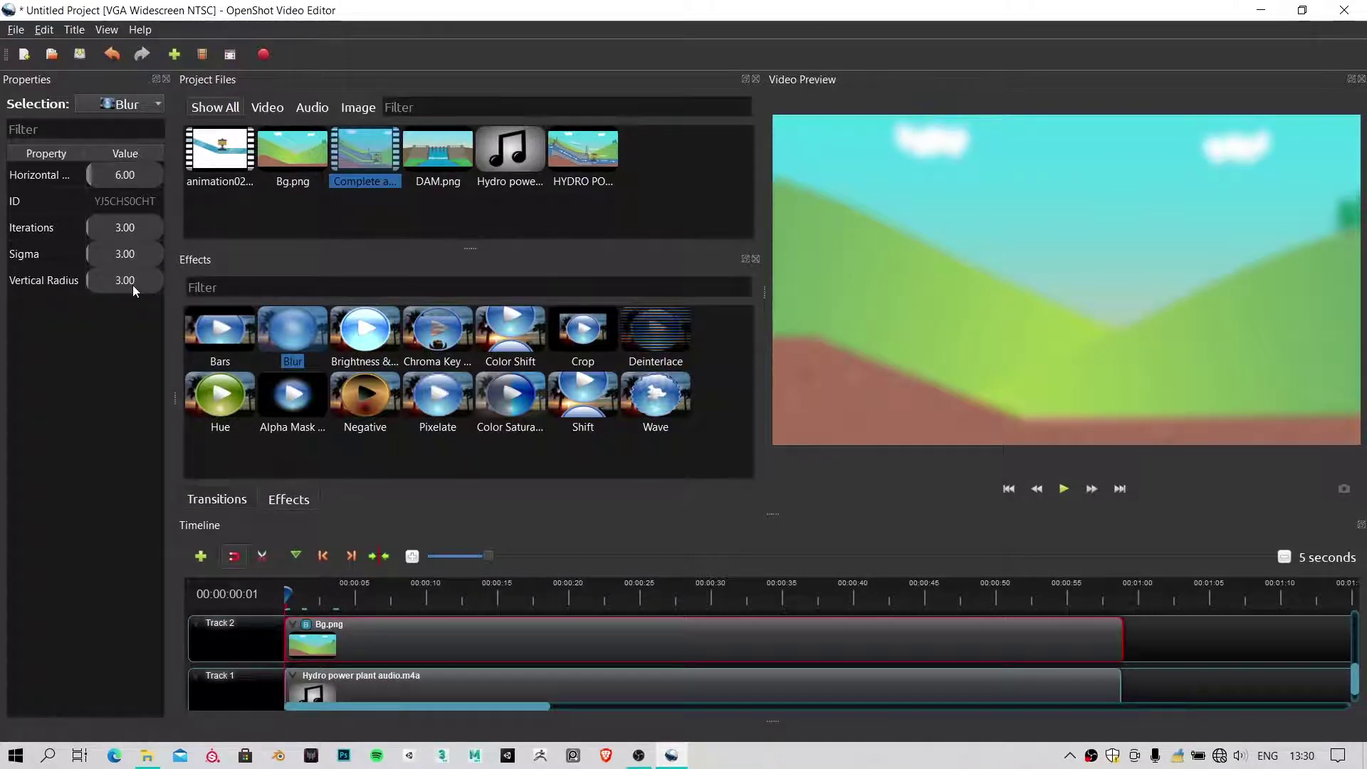
double_click(108, 174)
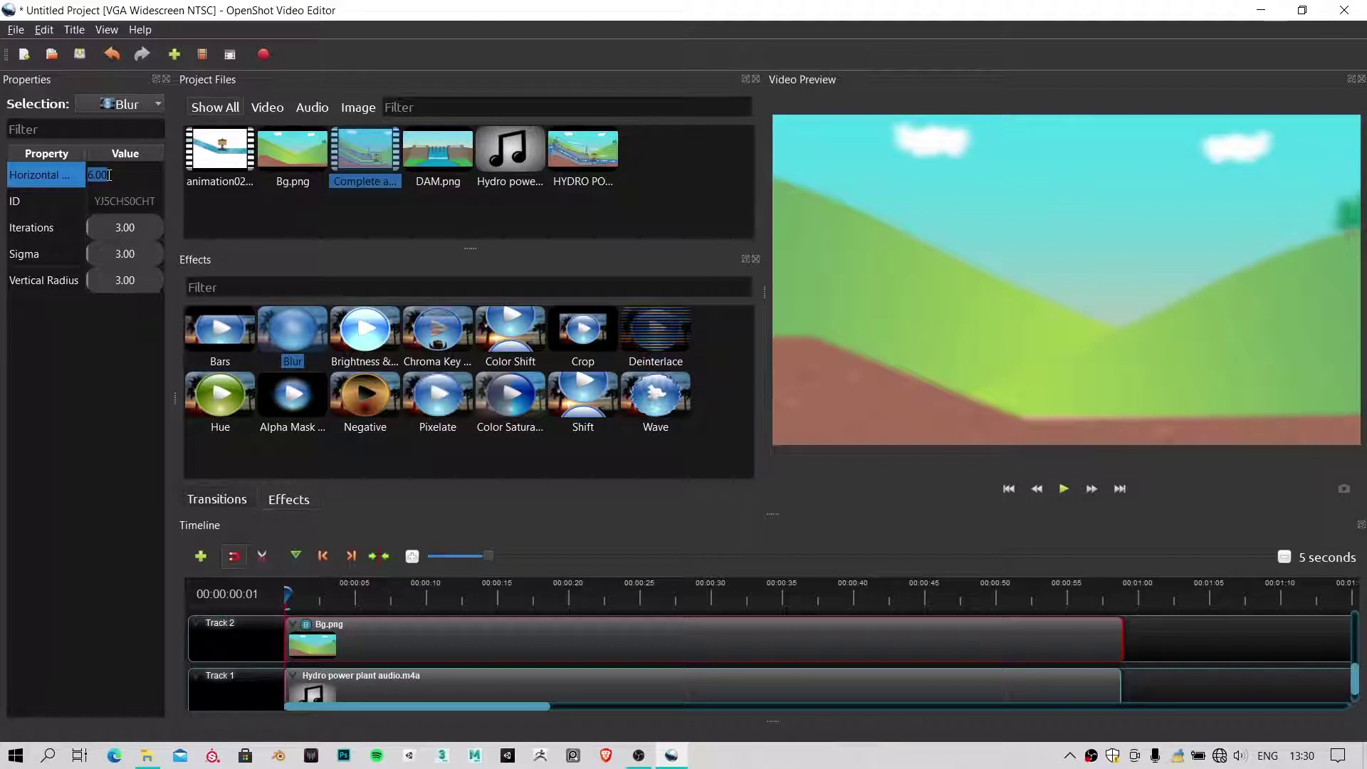
text(3)
key(Return)
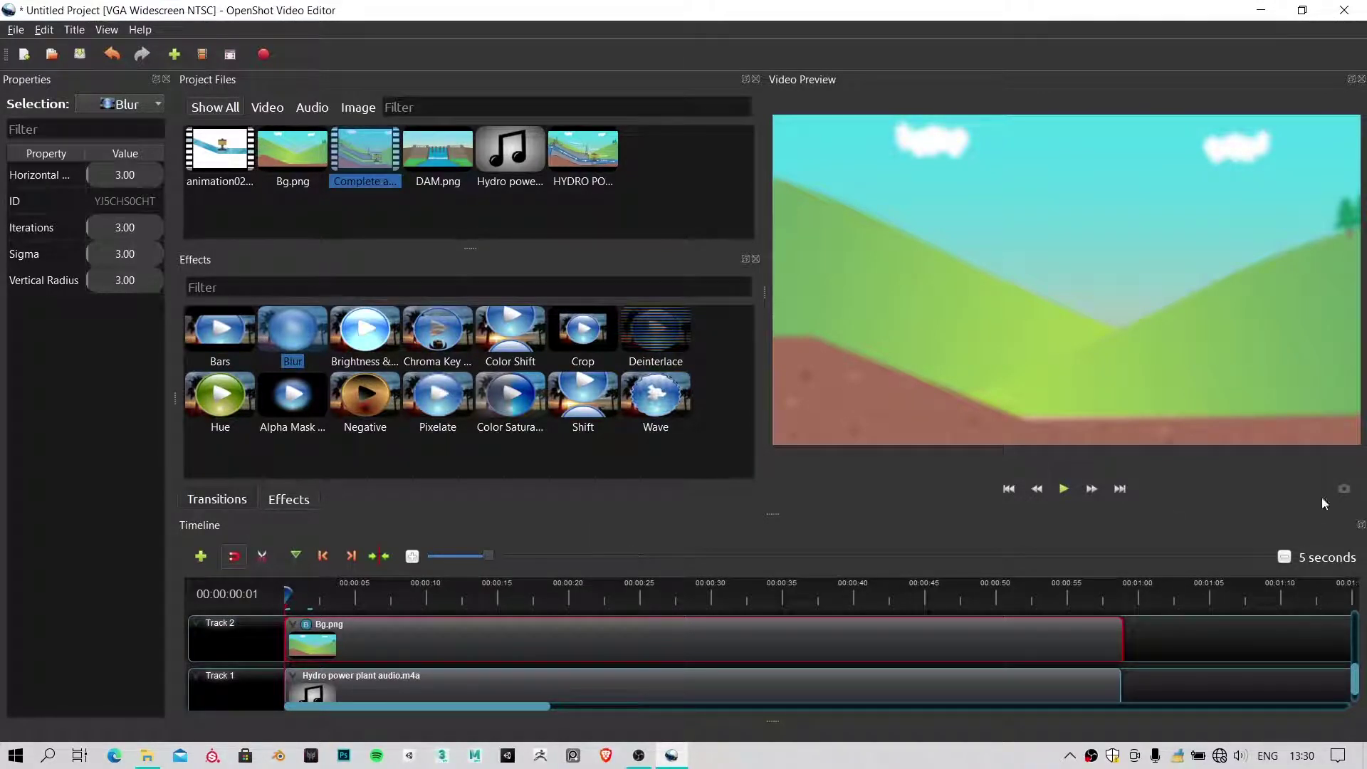
Add the animation02 turbine clip to Track 3 near the start of the timeline and play it up to 00:00:01:09
scroll(451, 617, up, 3)
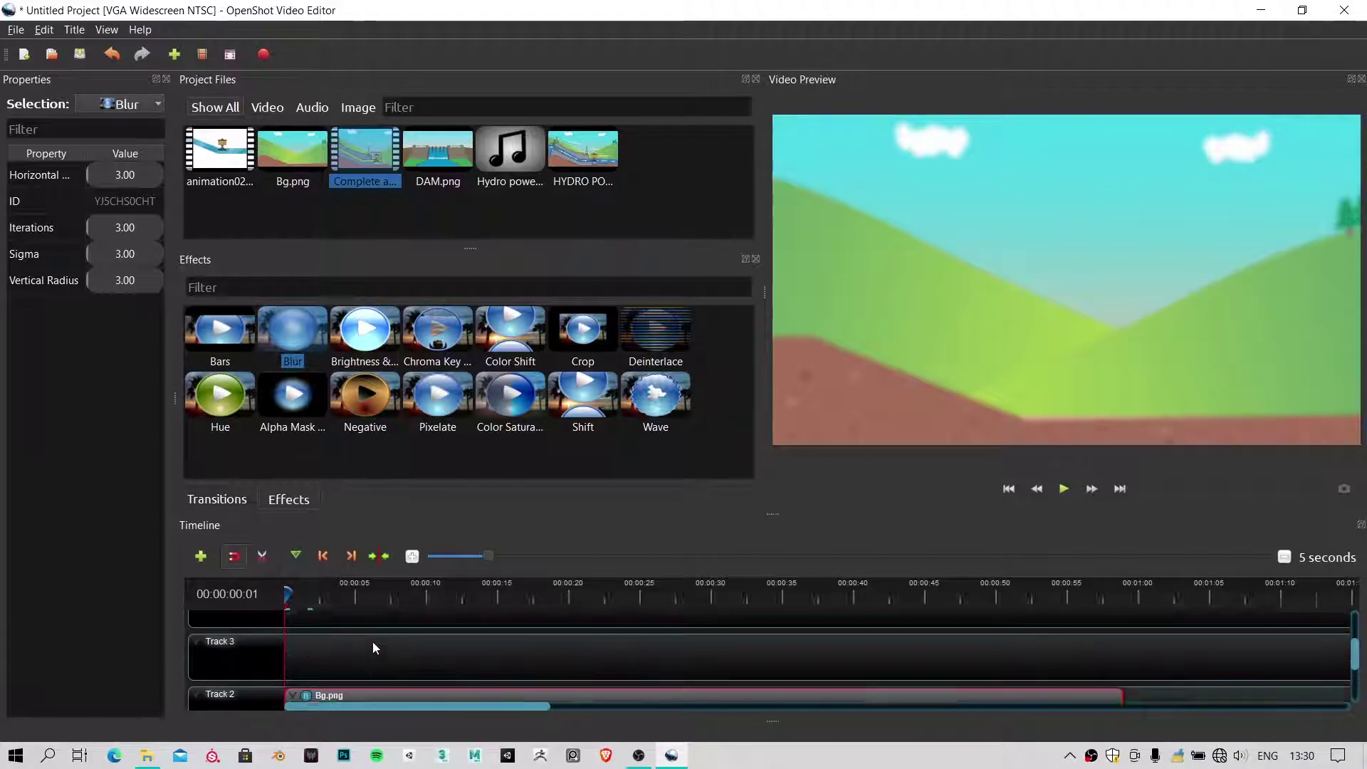
drag(217, 155, 359, 669)
click(345, 602)
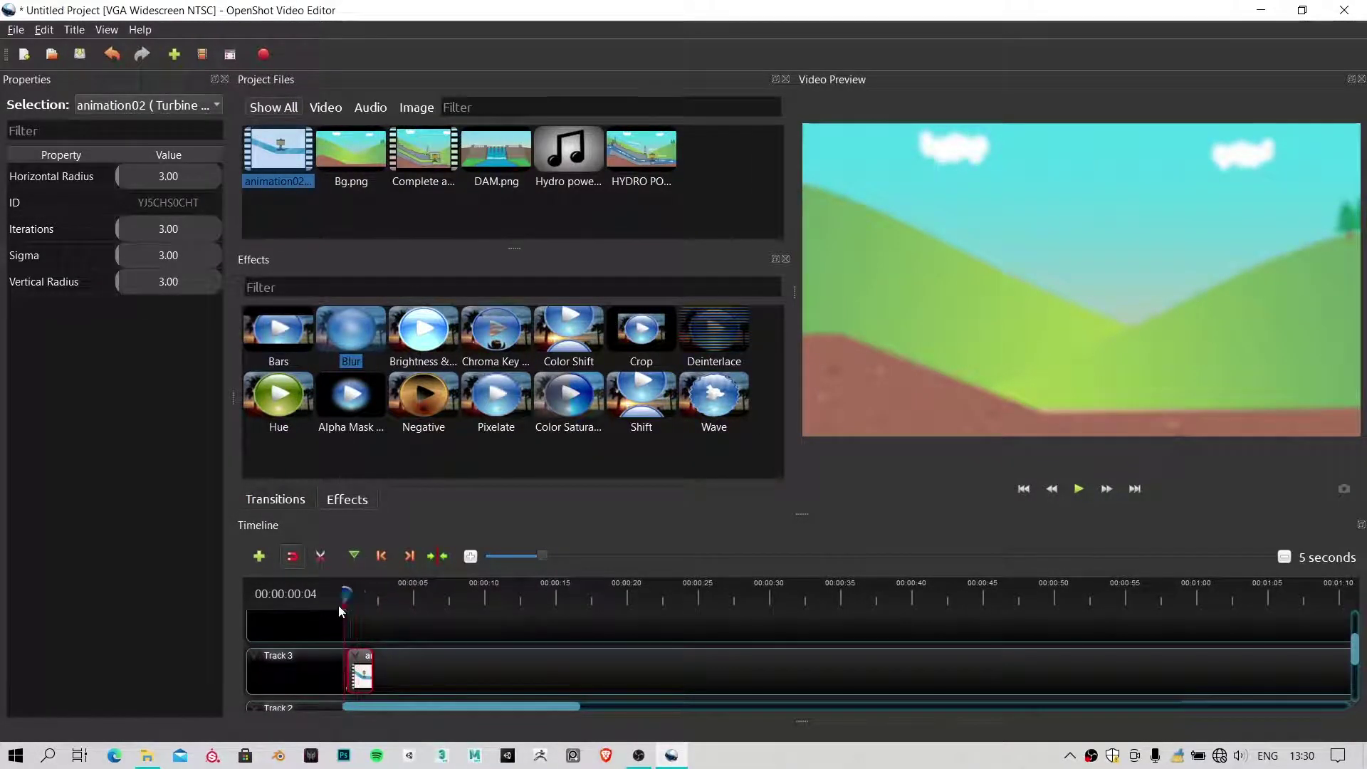
key(space)
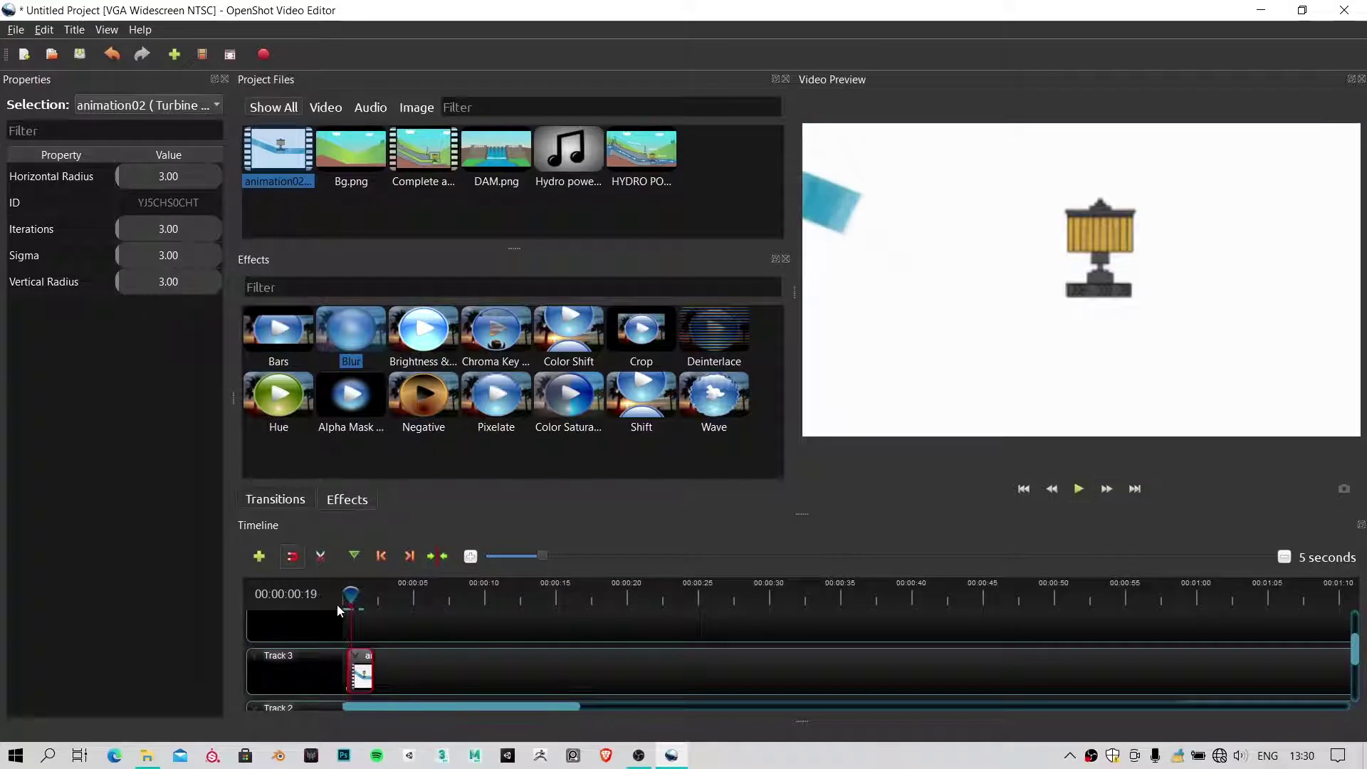
key(space)
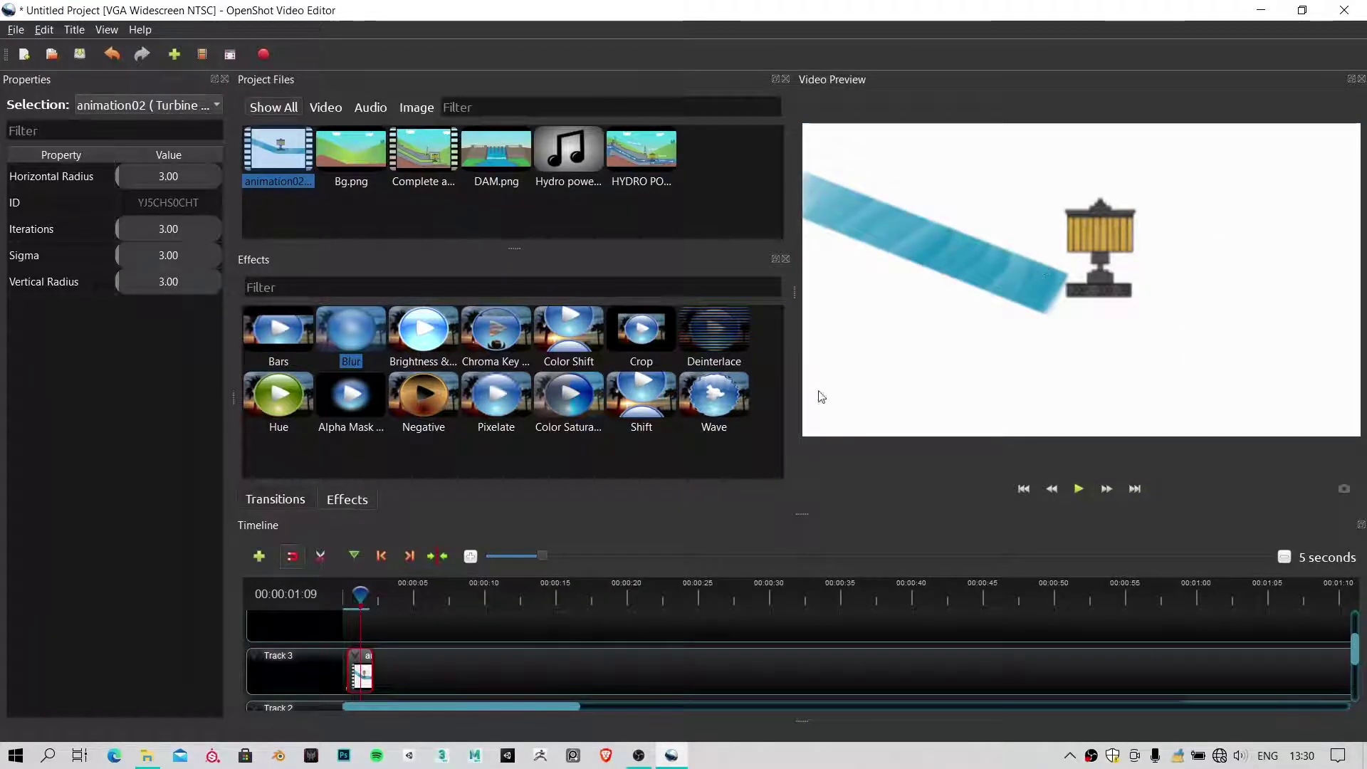
Enlarge the preview area and move the animation02 clip on Track 3 to about 7.5 seconds, with the playhead at 00:00:07:19
drag(792, 289, 586, 307)
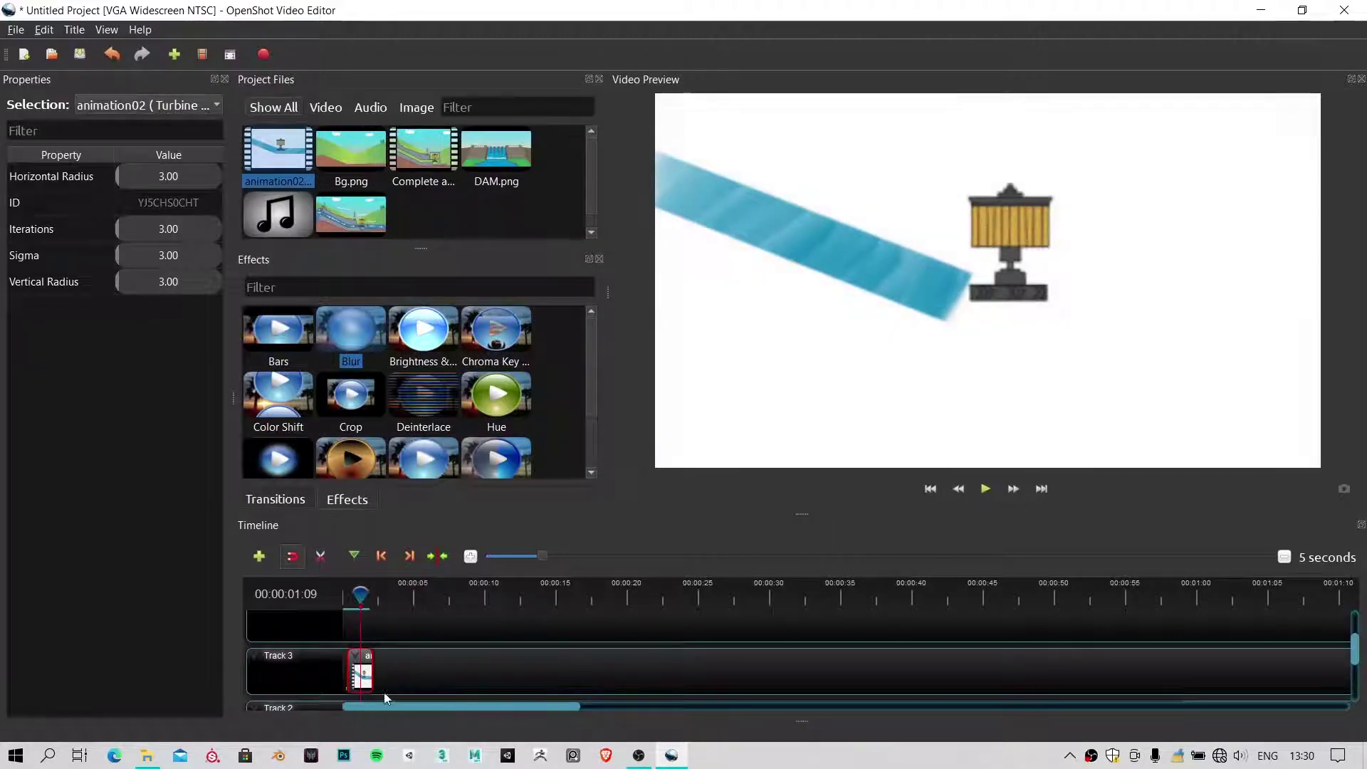
scroll(428, 672, down, 1)
scroll(427, 671, down, 1)
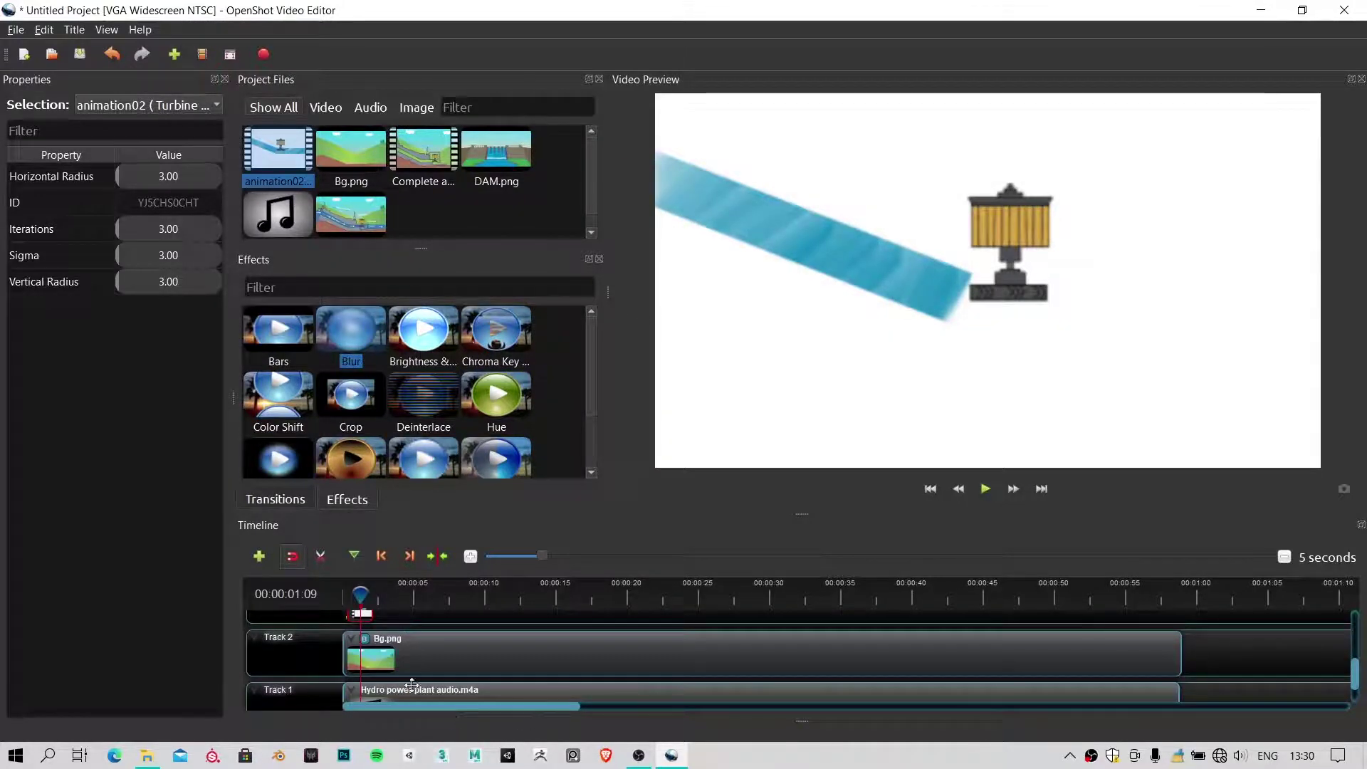
scroll(398, 676, up, 1)
drag(363, 634, 463, 635)
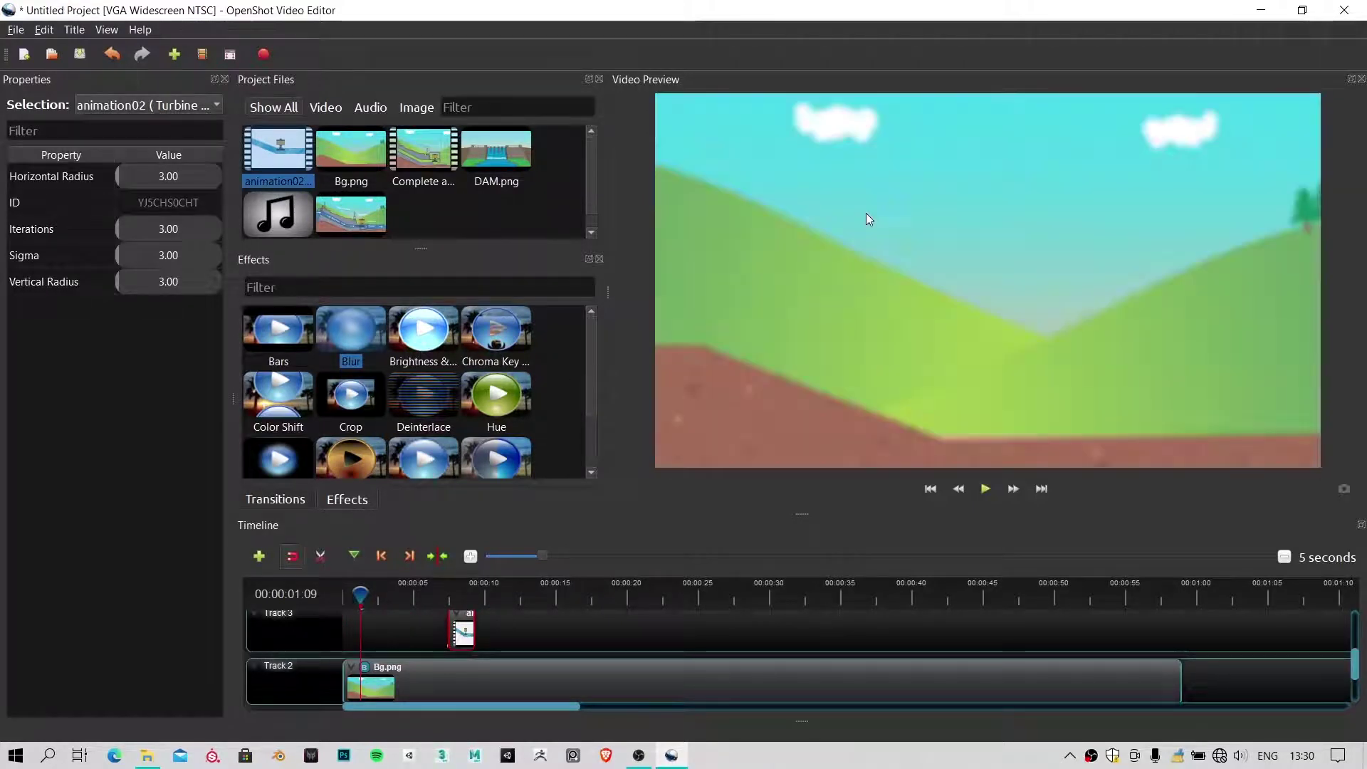
drag(466, 585, 452, 585)
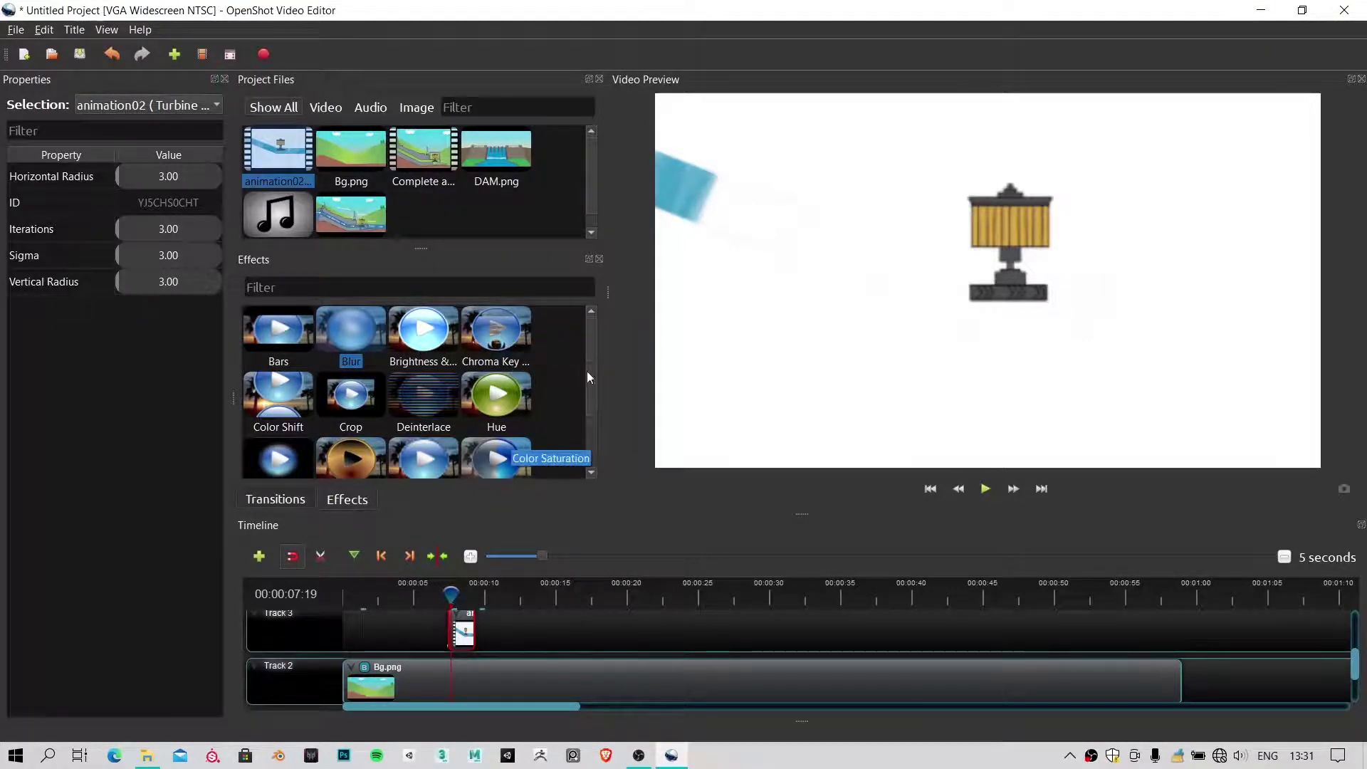
Apply the Chroma Key effect to the animation02 clip on Track 3
click(349, 503)
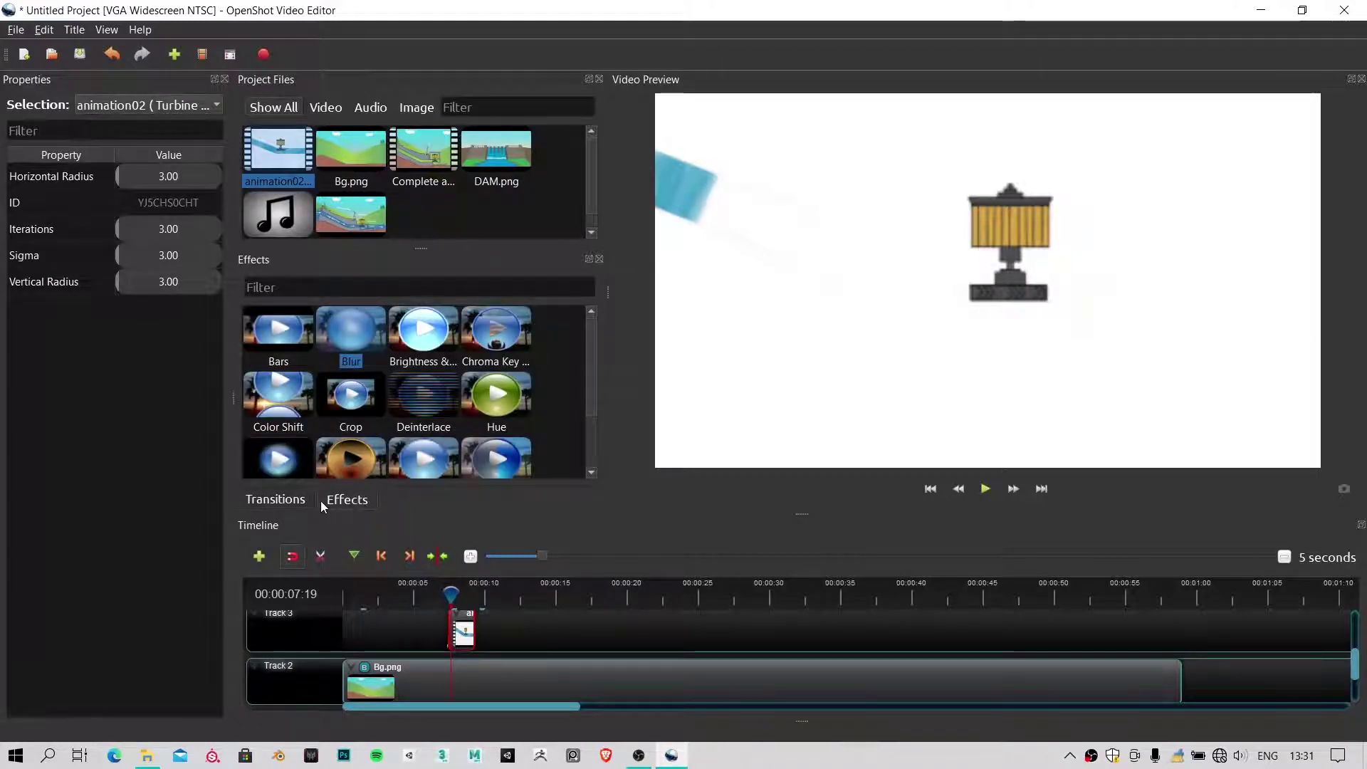
click(275, 499)
click(366, 500)
drag(476, 335, 463, 634)
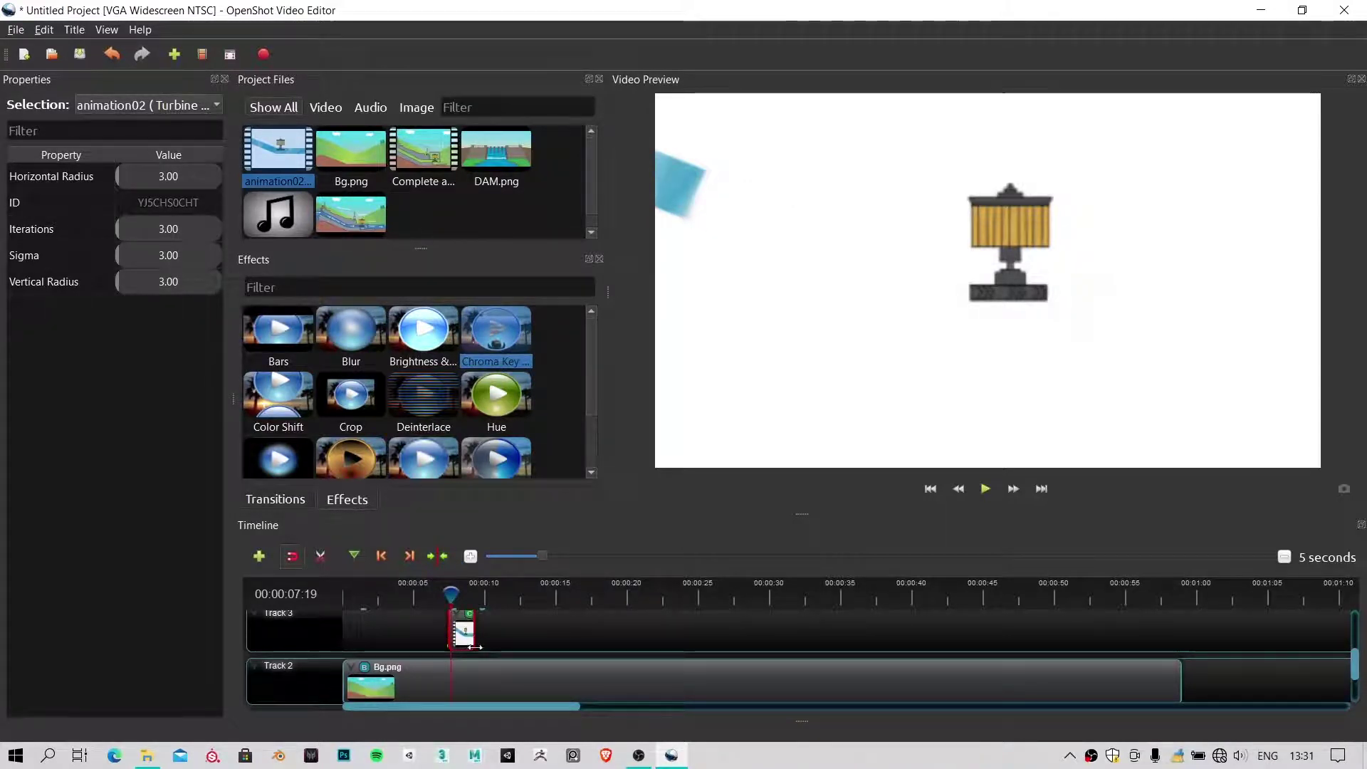
Zoom the timeline to a 1-second scale and enlarge the timeline area to show Tracks 1 to 3
click(504, 557)
drag(503, 553, 493, 554)
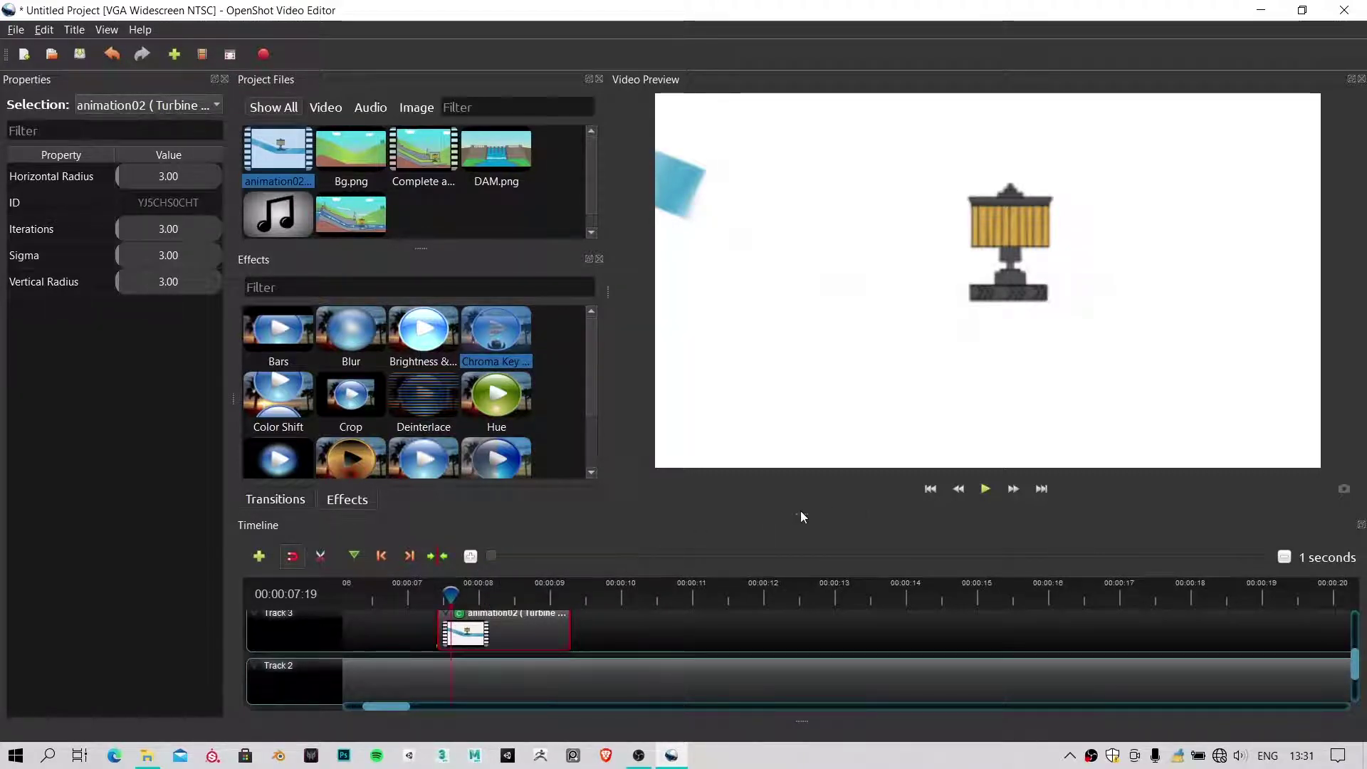
drag(793, 517, 783, 427)
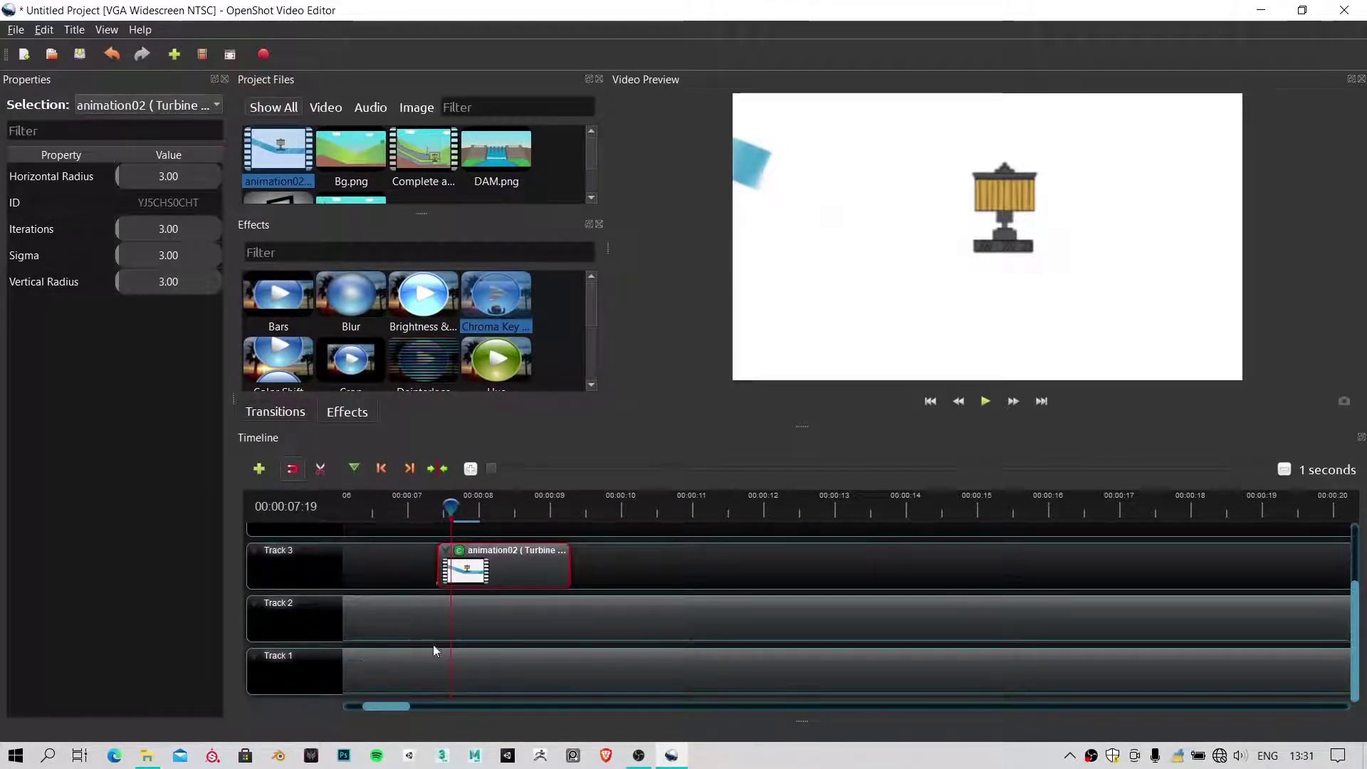
scroll(376, 695, left, 5)
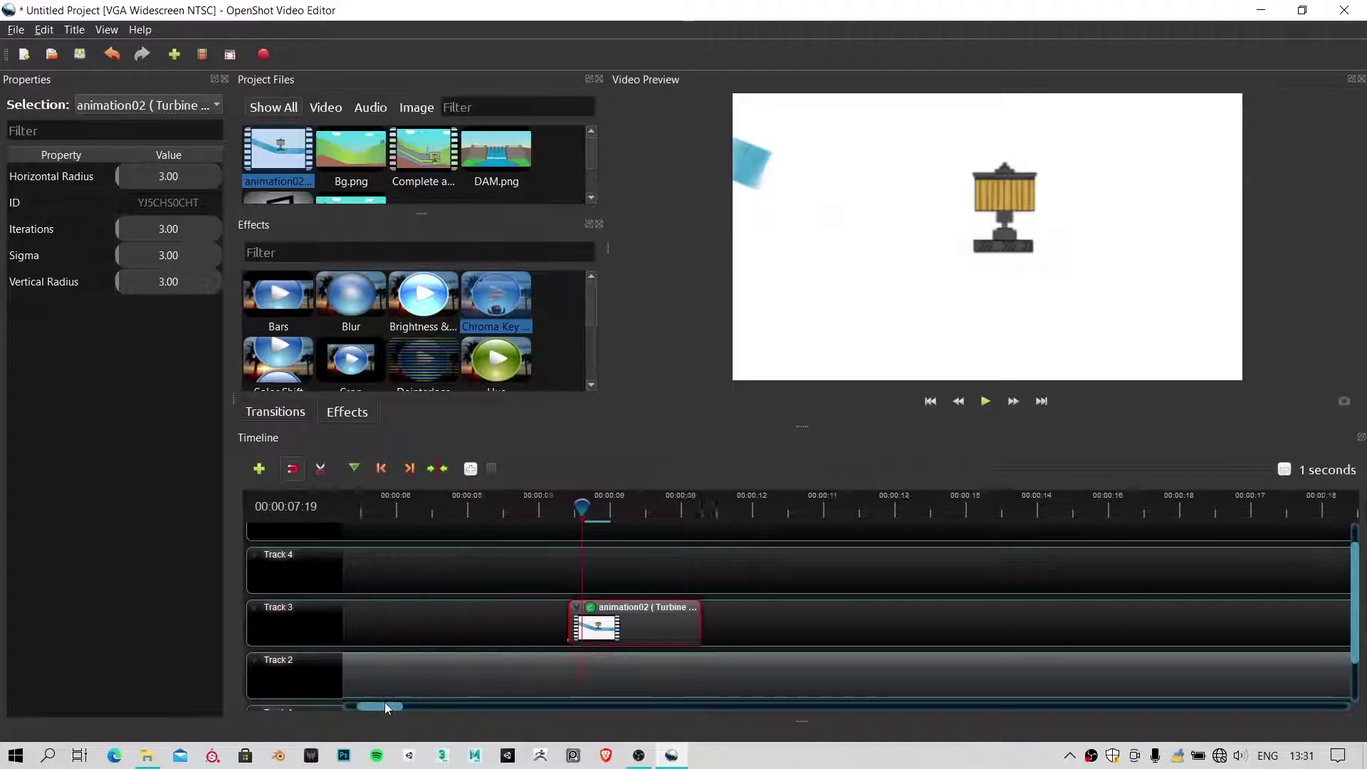
click(388, 677)
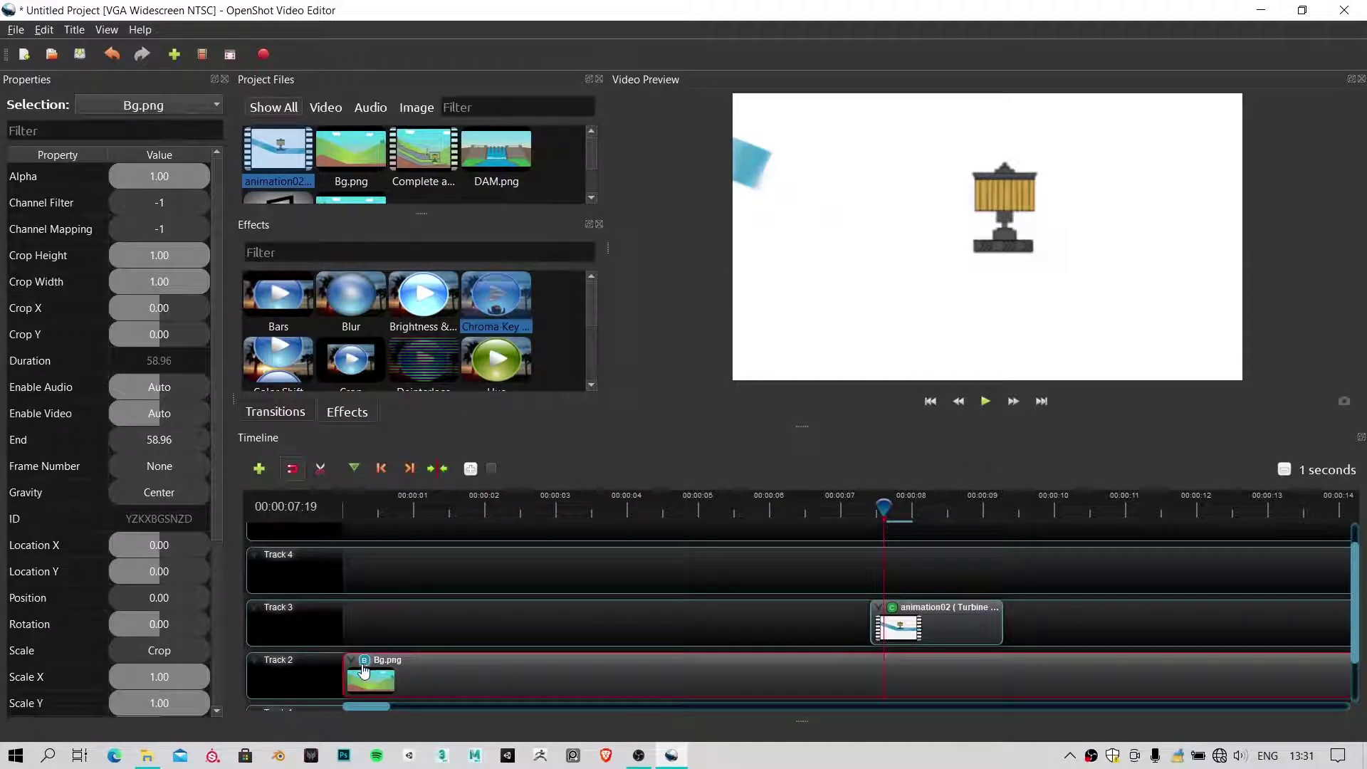
click(892, 609)
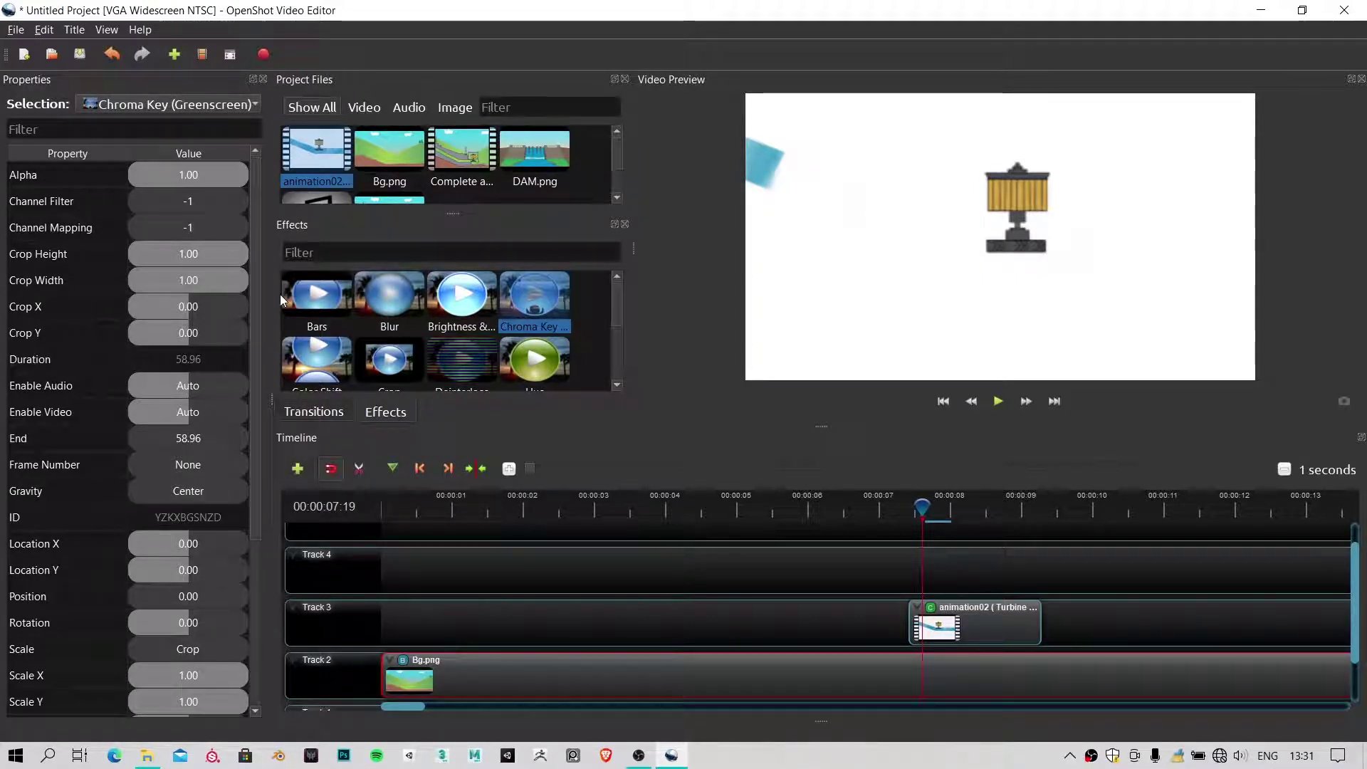
scroll(185, 421, down, 3)
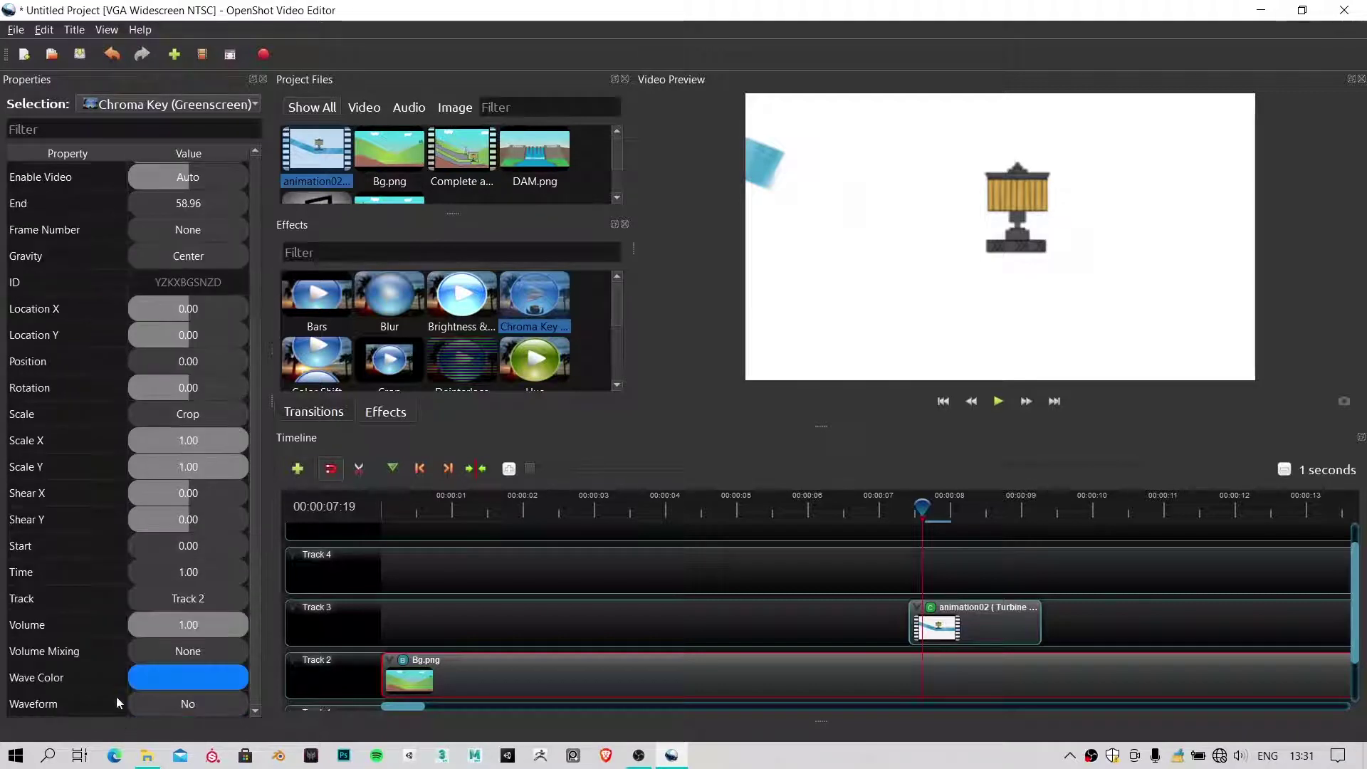
scroll(148, 434, up, 2)
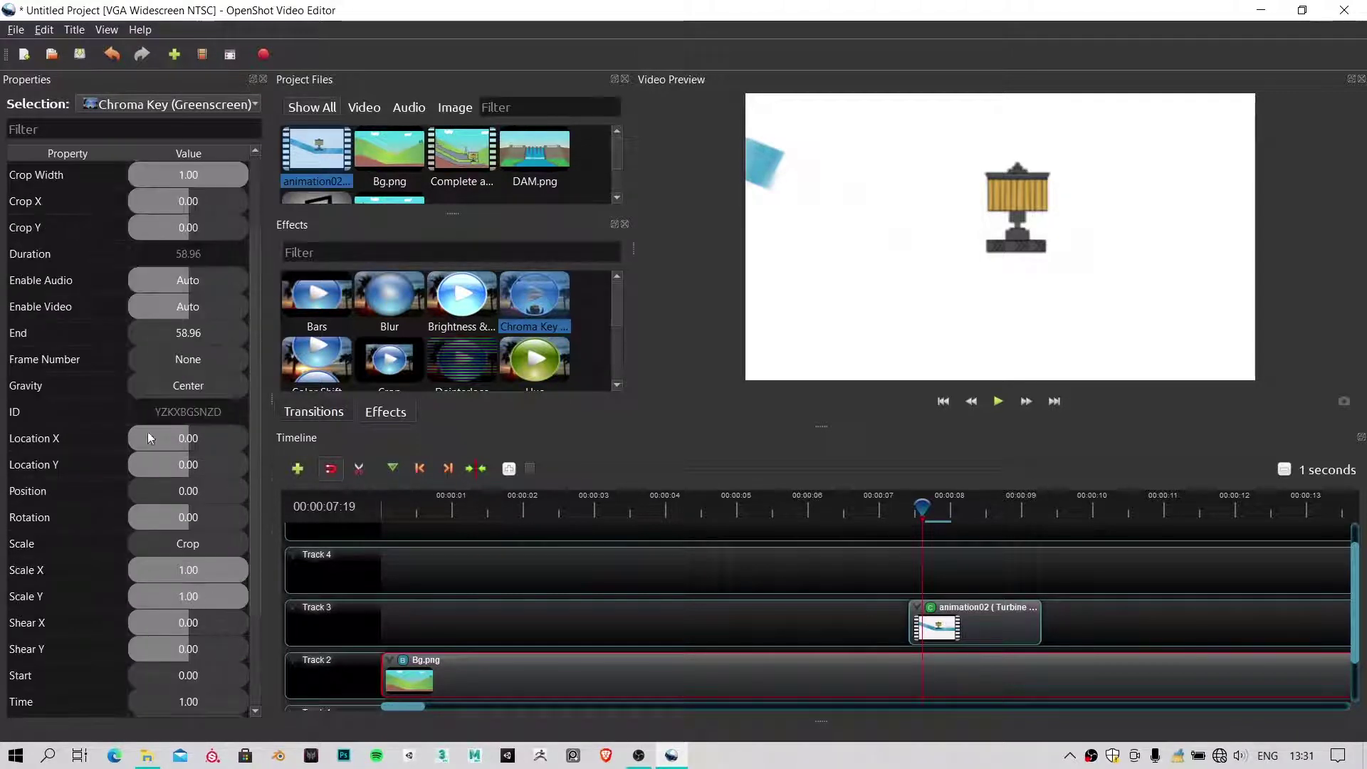
click(930, 608)
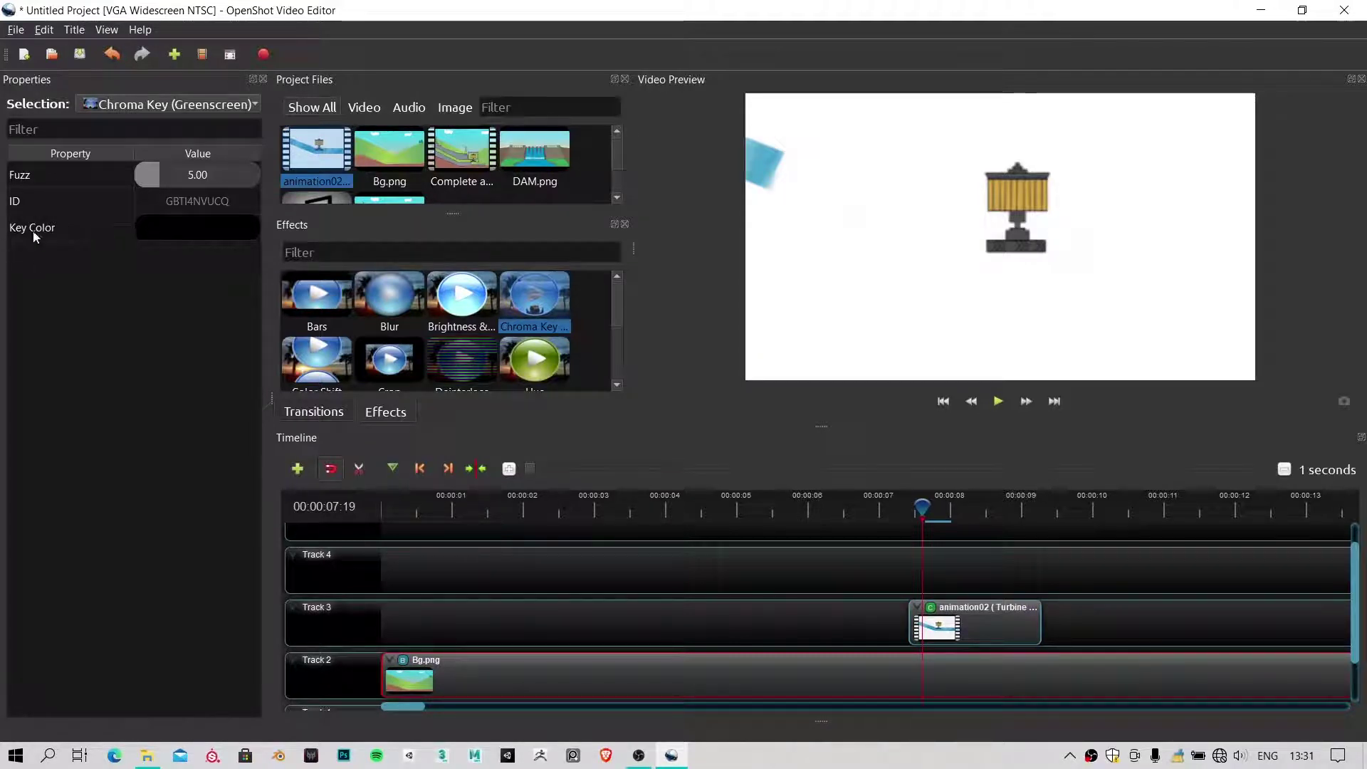
double_click(203, 228)
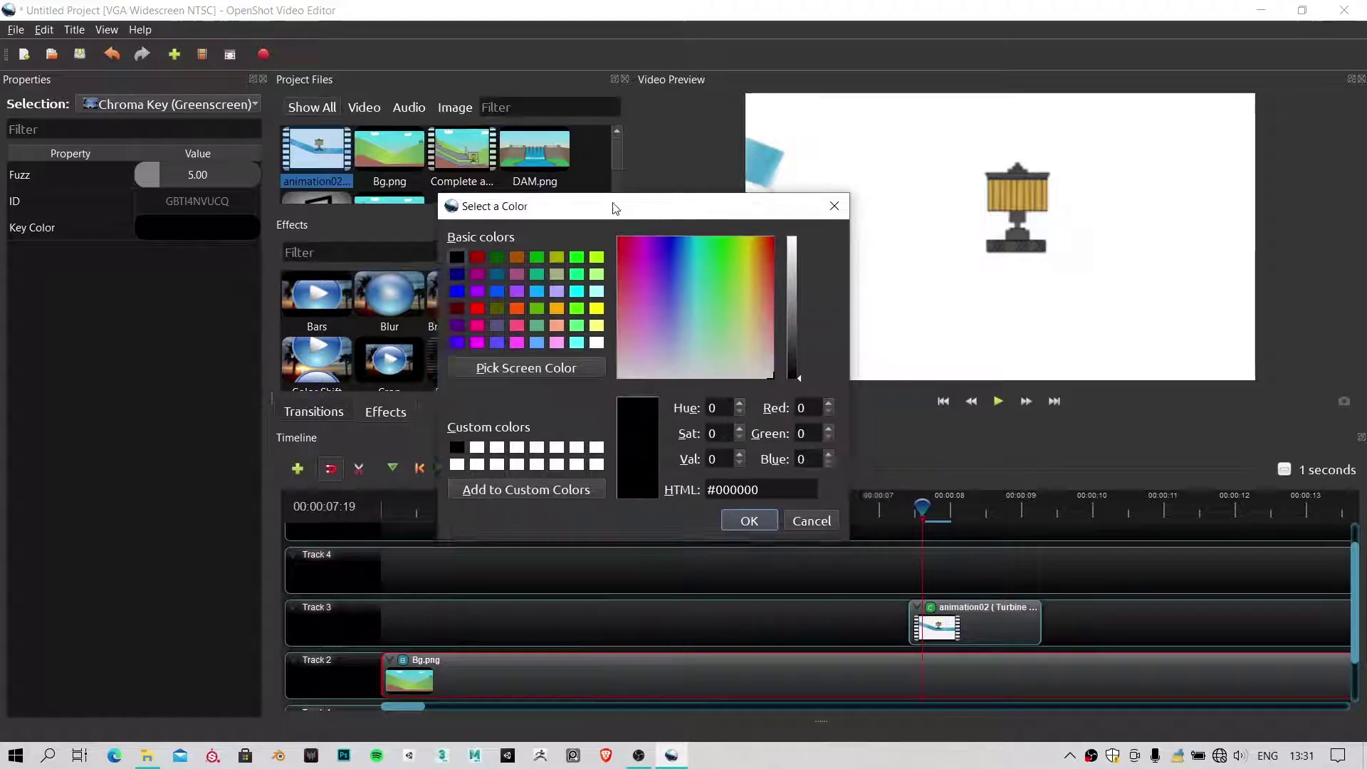
drag(615, 208, 428, 204)
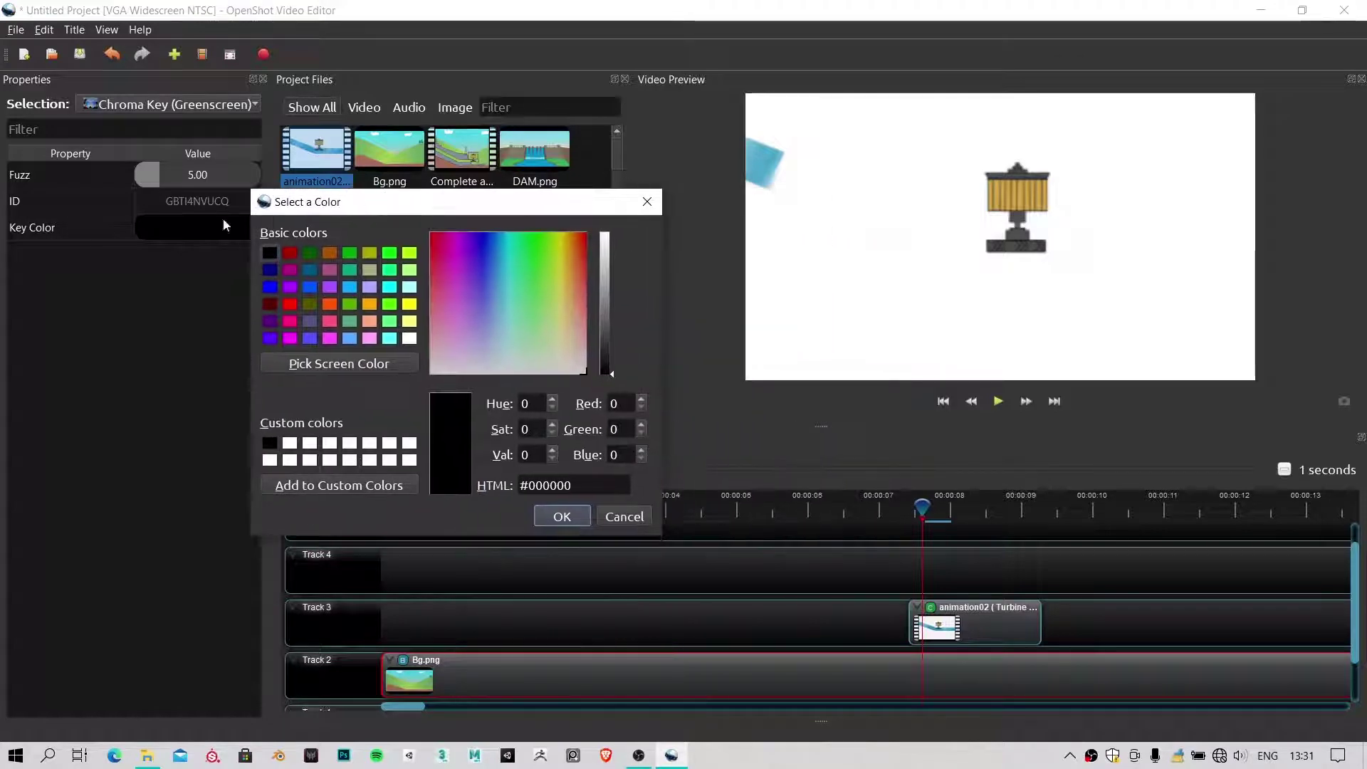
click(650, 201)
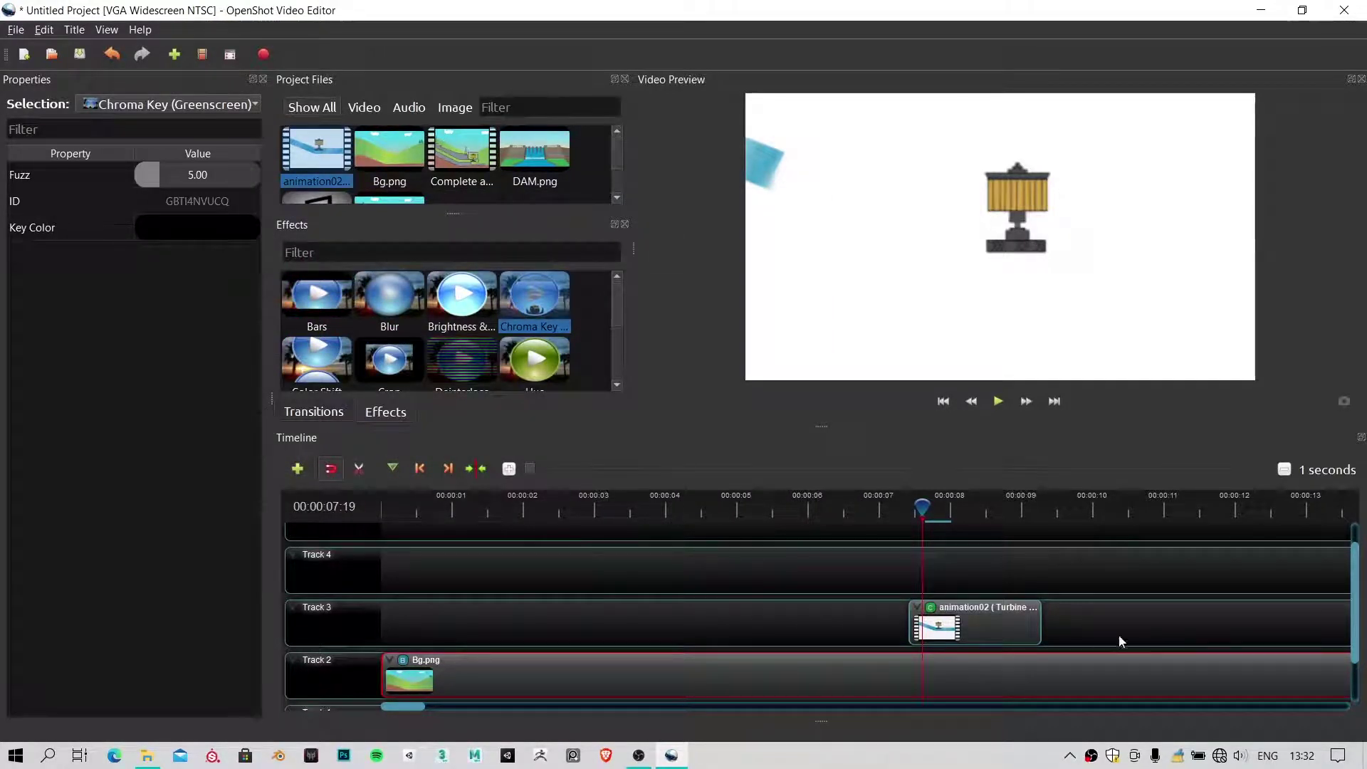
Set the Key Color of the animation02 clip's Chroma Key effect to white (#ffffff), sampled from the clip's background in the preview
click(930, 613)
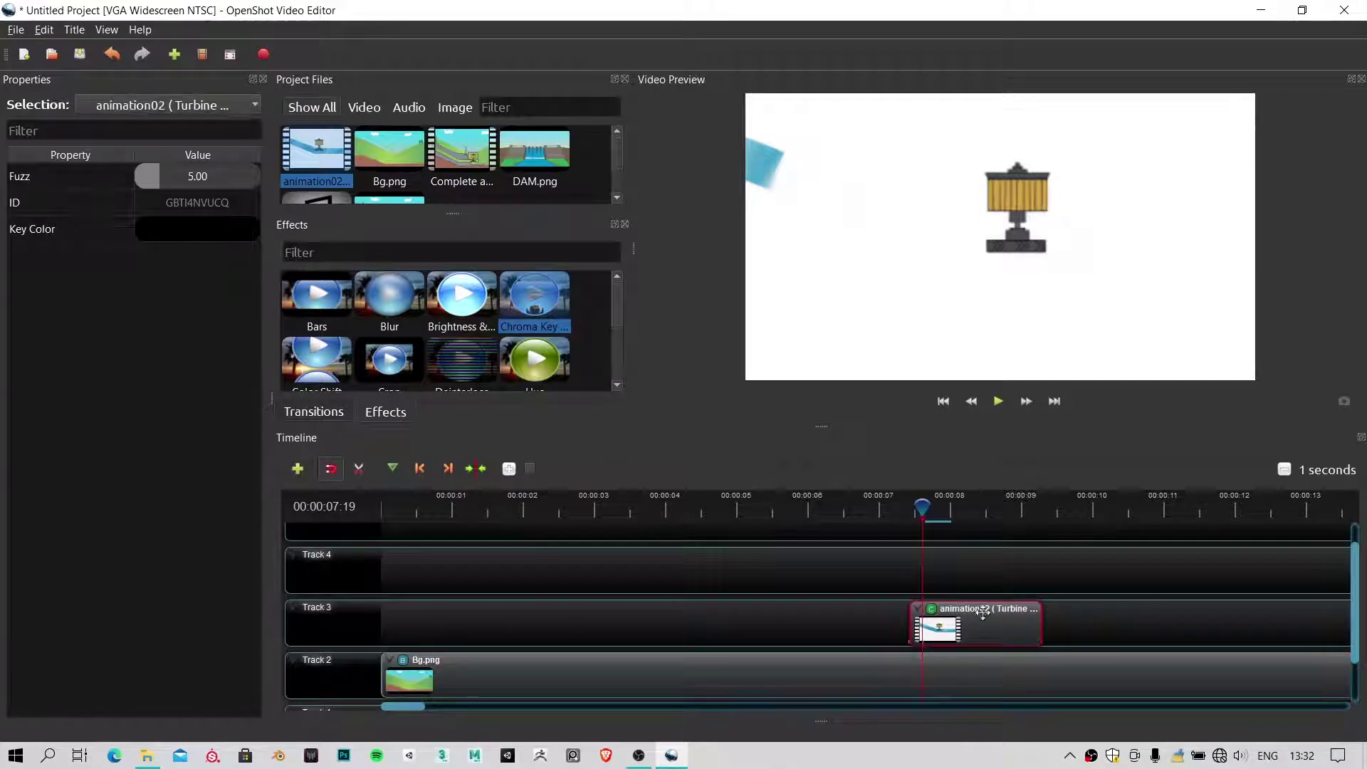
click(931, 609)
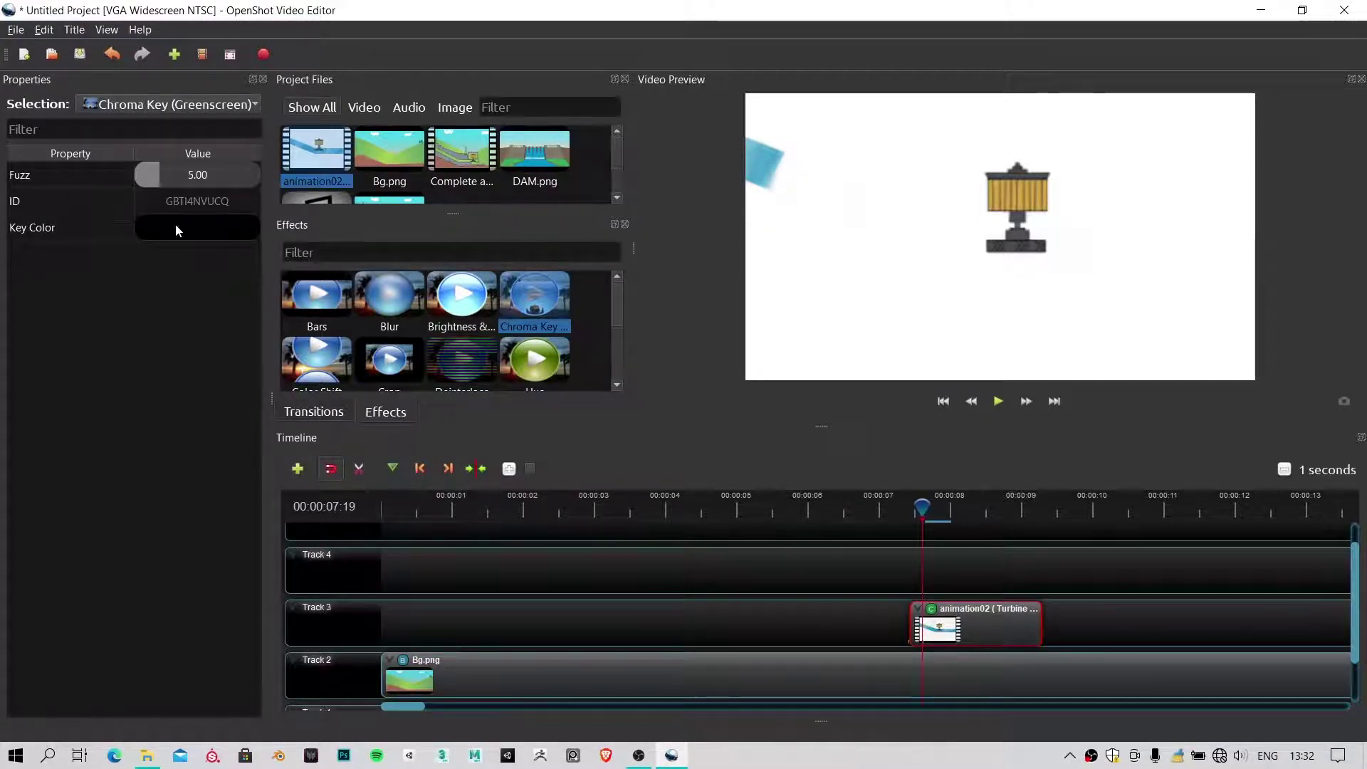
double_click(228, 237)
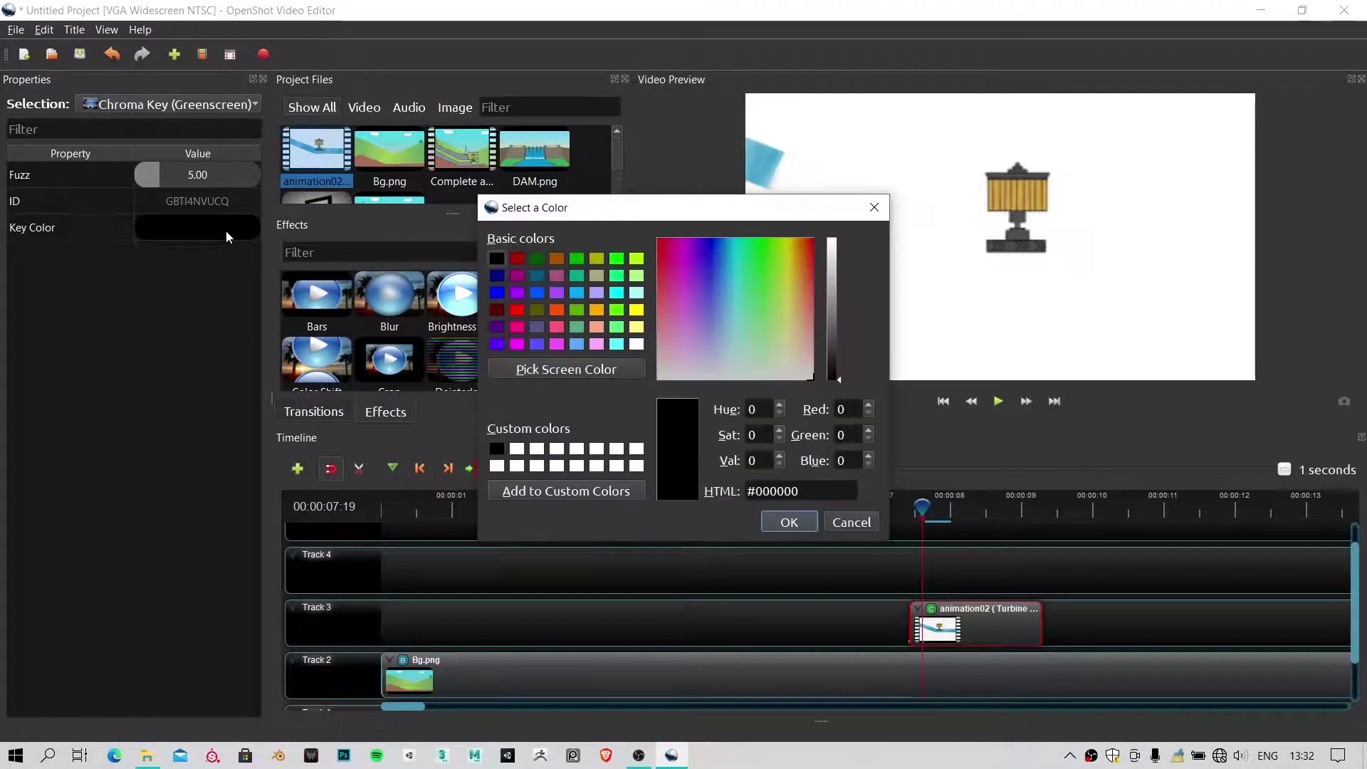
drag(541, 201, 270, 187)
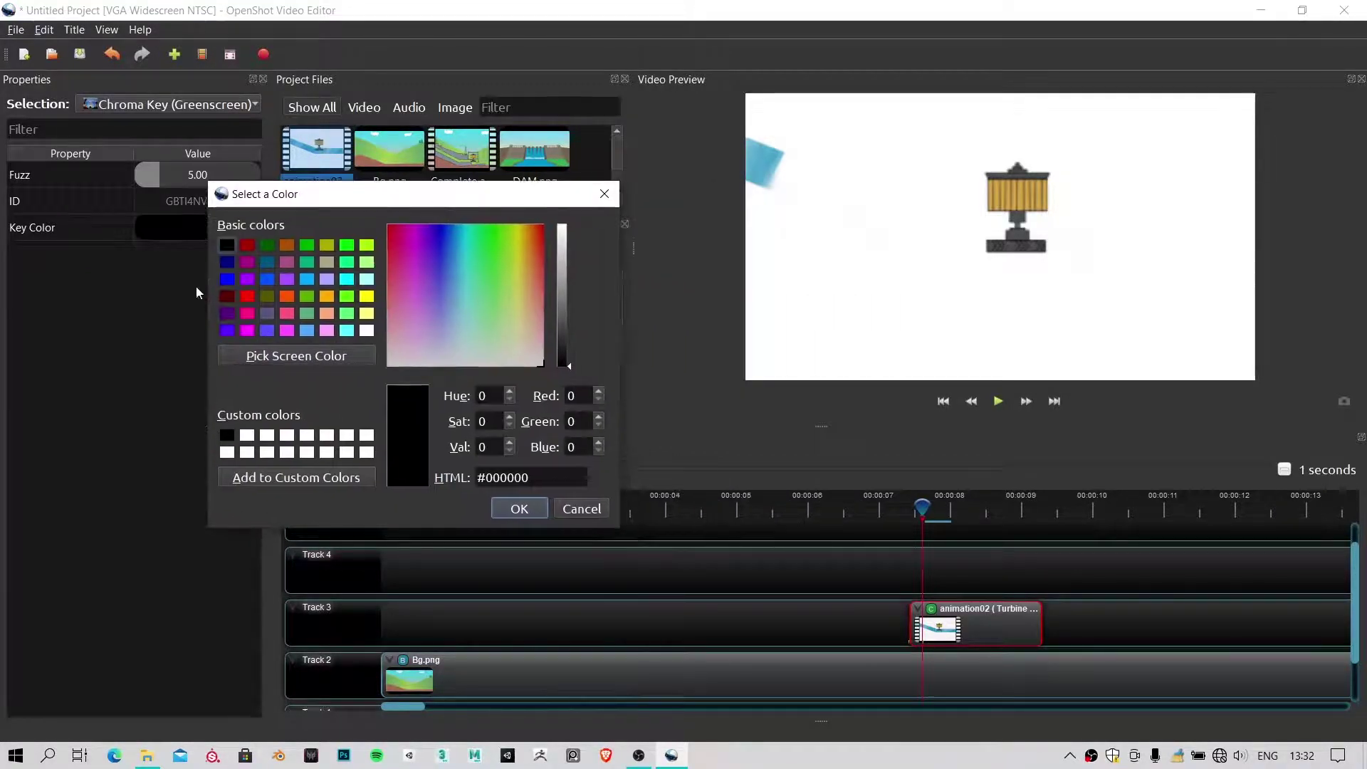
click(318, 357)
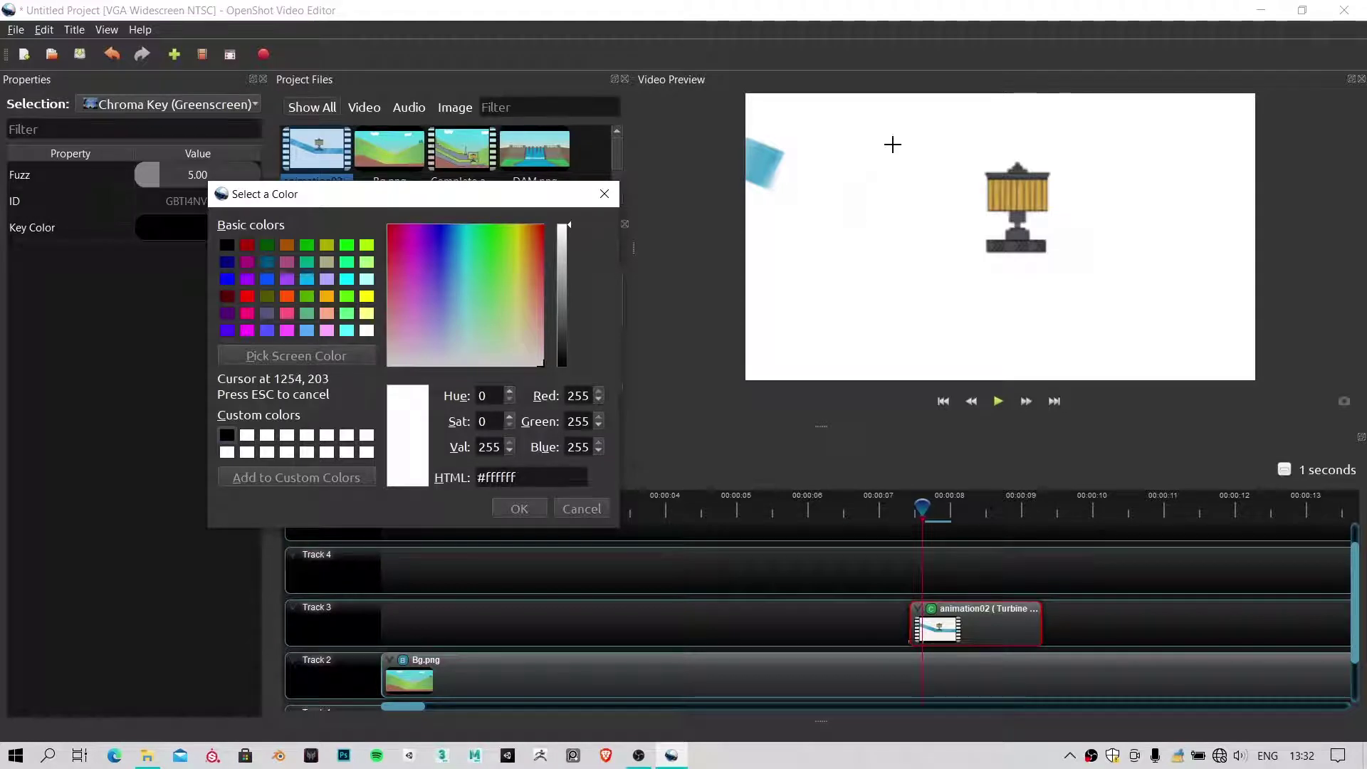
click(893, 145)
click(515, 507)
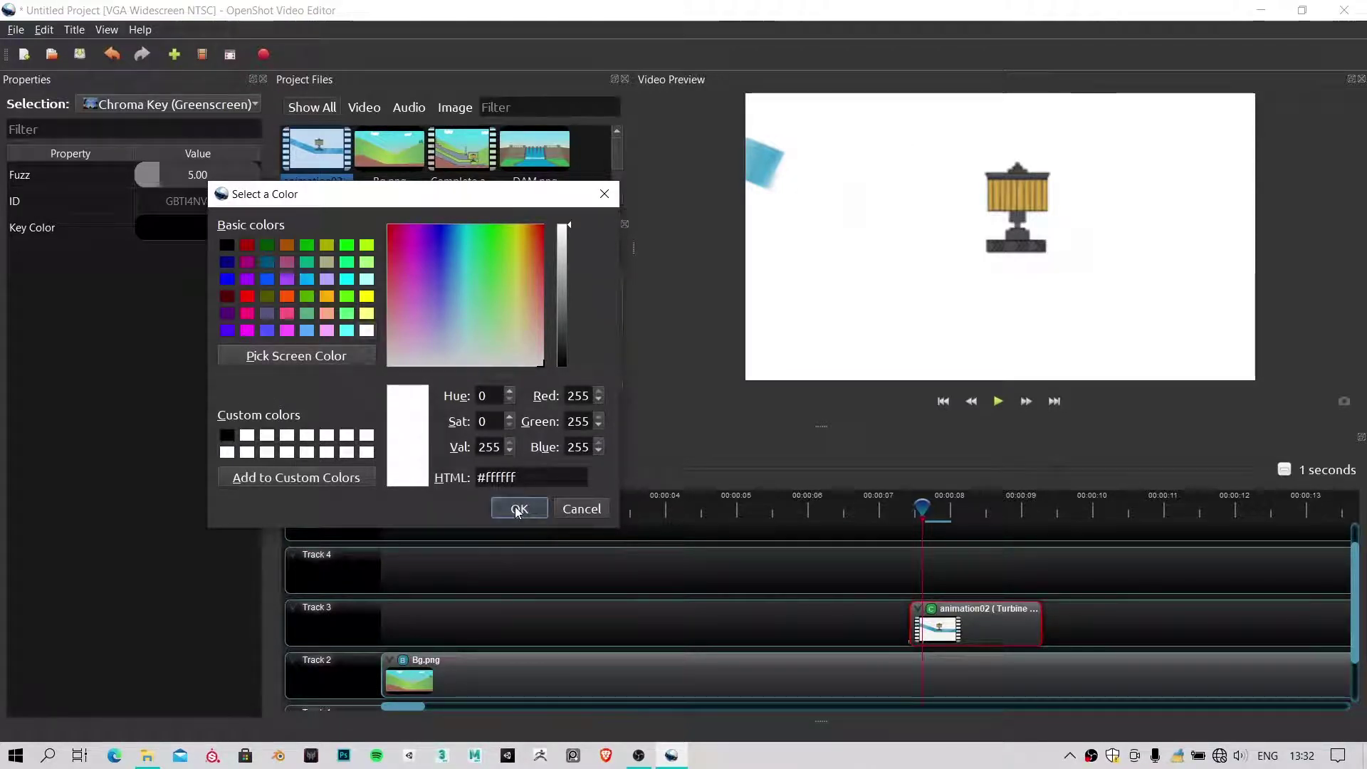
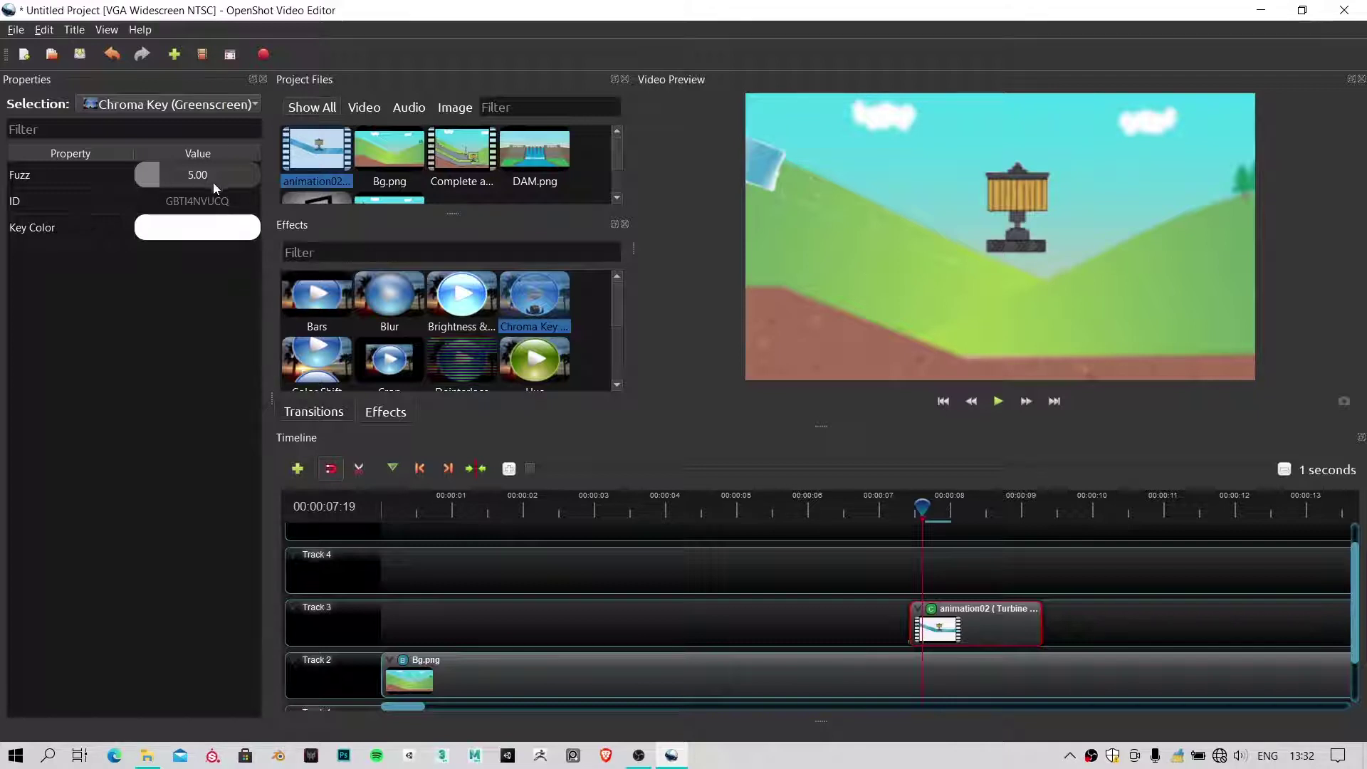
Set the Chroma Key Fuzz to 25.00, both at 00:00:07:19 and at the animation02 clip's start, 00:00:07:14
drag(169, 174, 274, 177)
drag(1096, 237, 1352, 243)
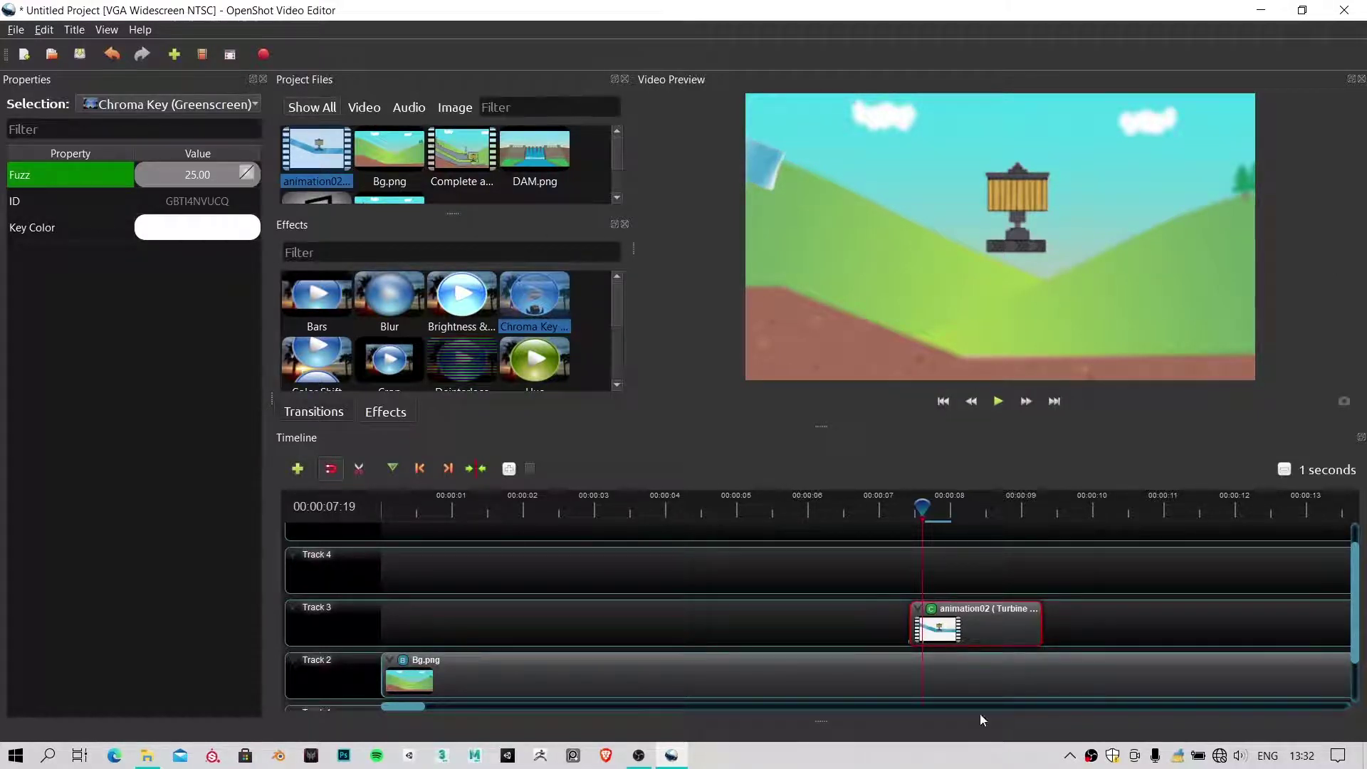
drag(923, 507, 910, 507)
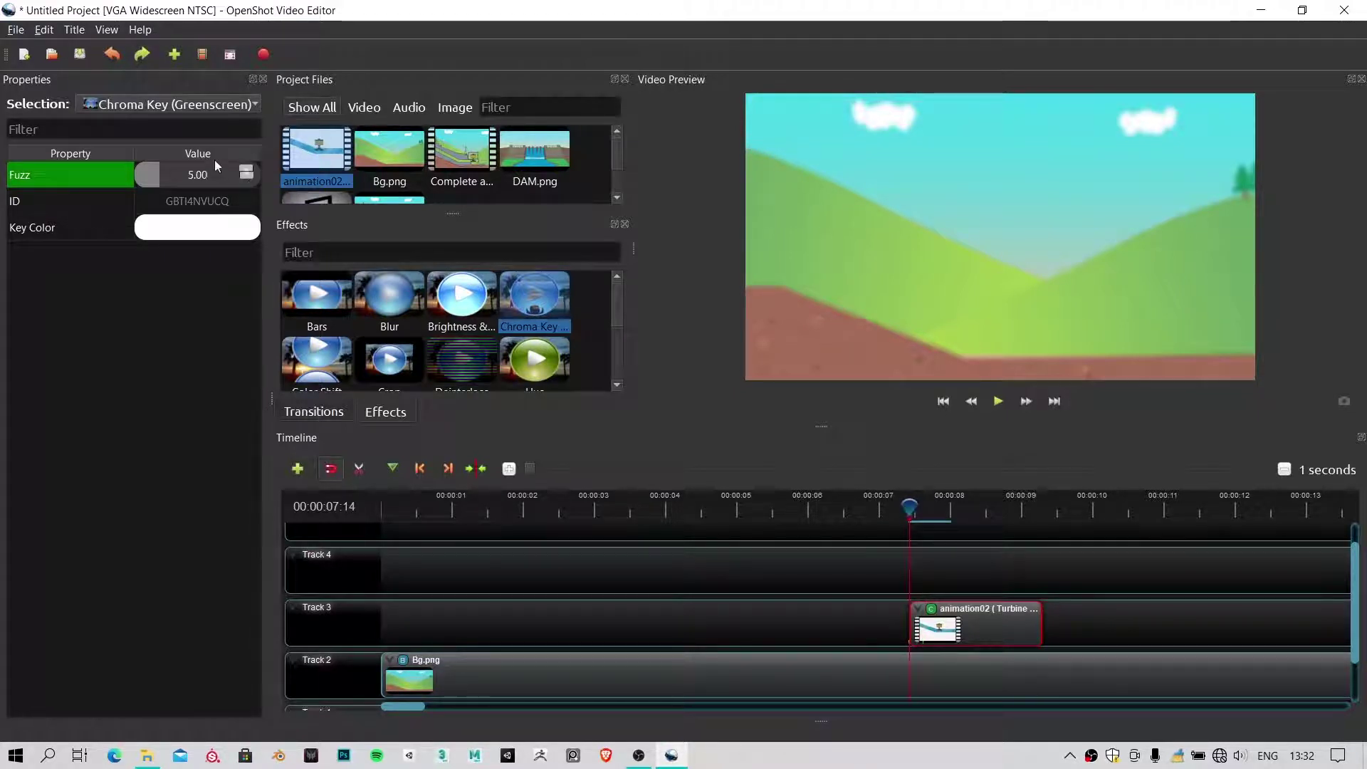
drag(229, 173, 893, 251)
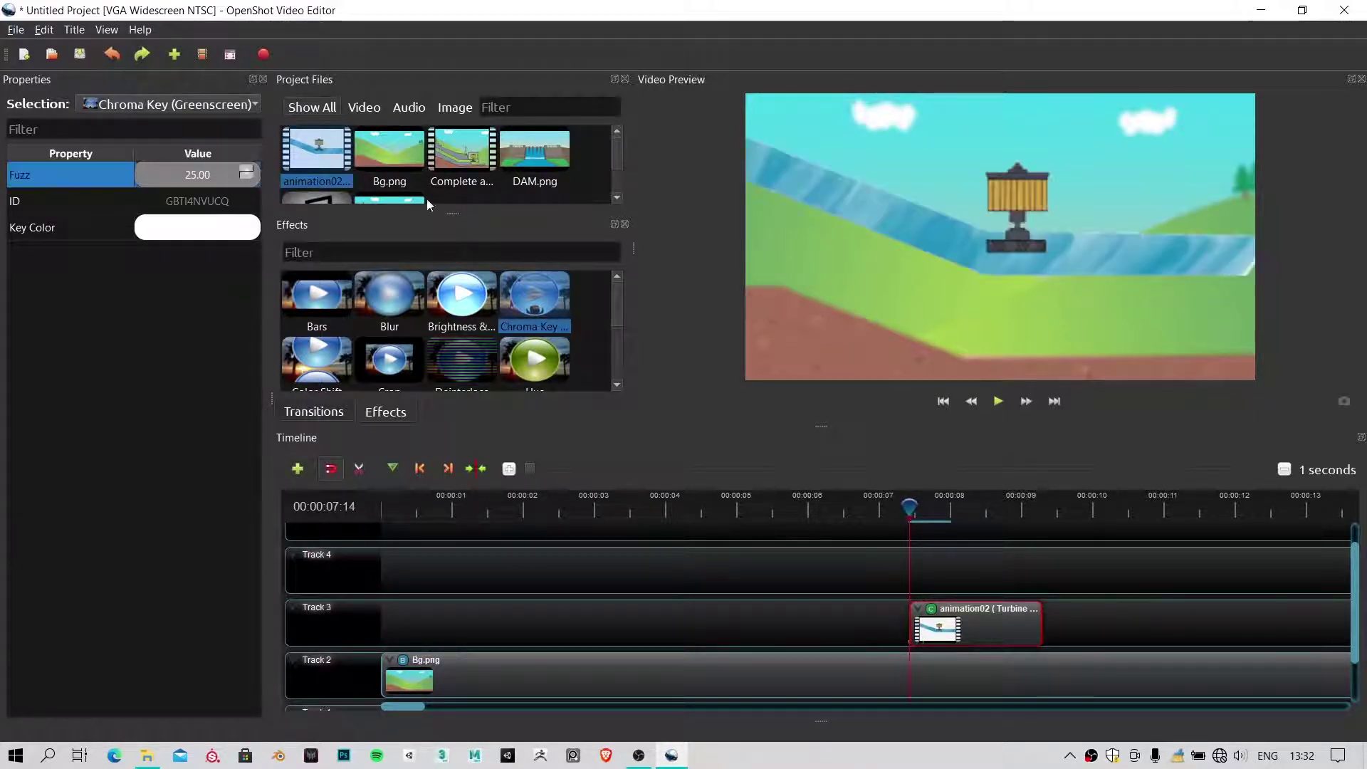
Move the playhead to 00:00:07:20 and remove the Fuzz keyframe from the Chroma Key effect
drag(921, 507, 924, 511)
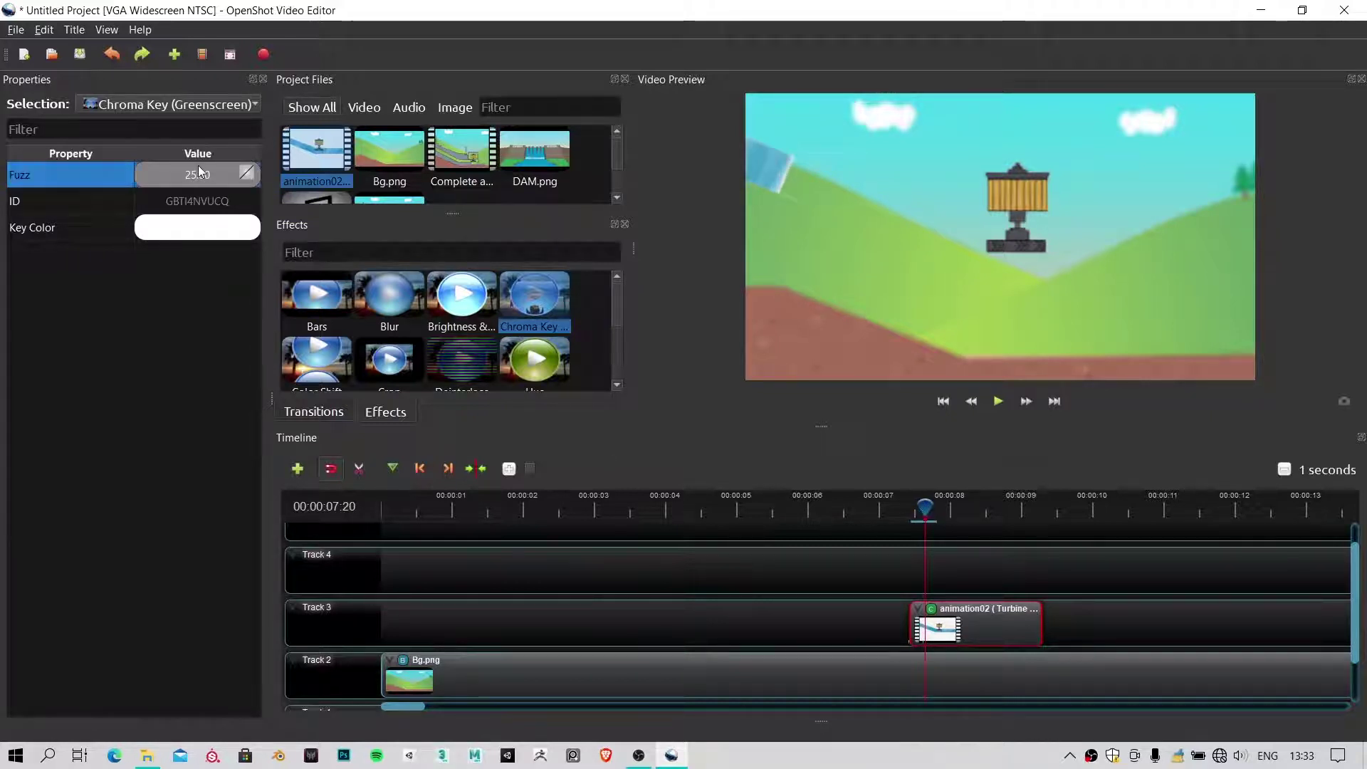
right_click(192, 172)
click(258, 263)
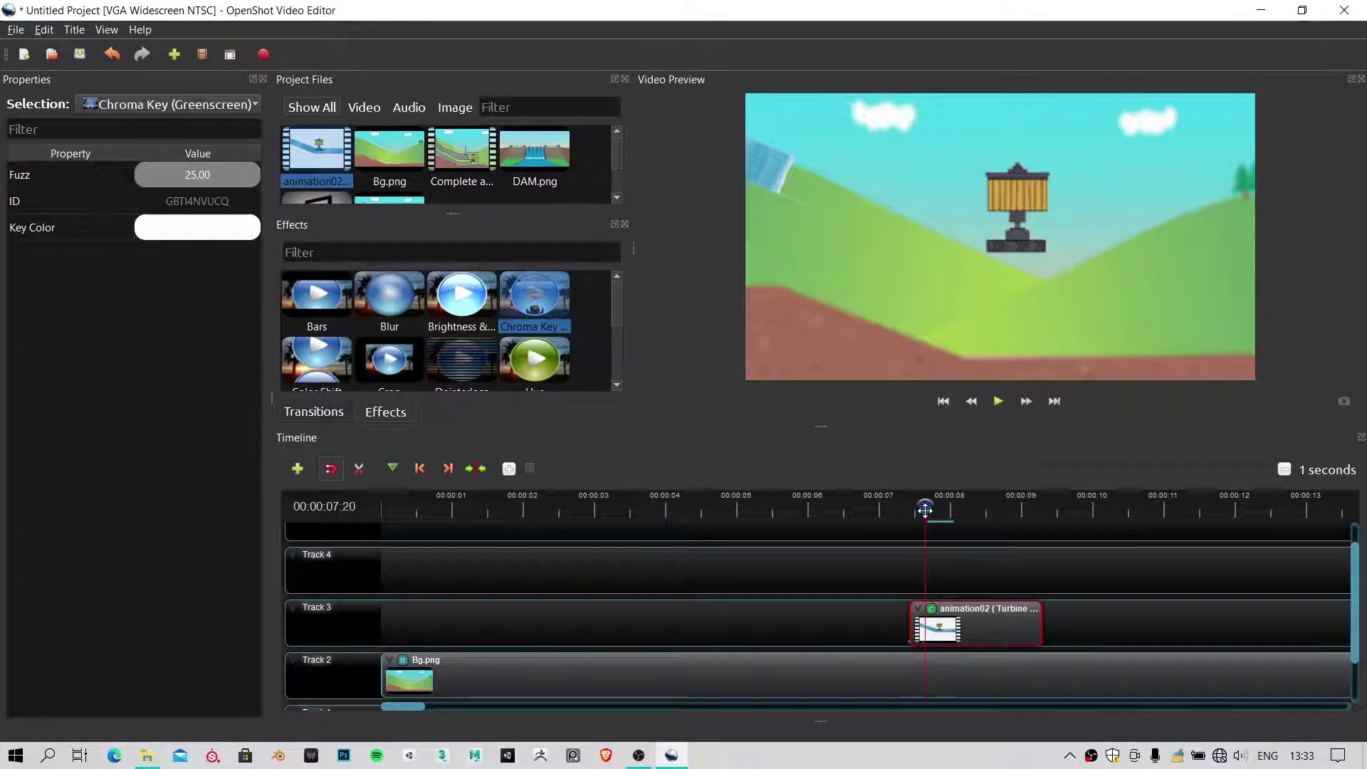
Examine the keyed turbine over the background by jumping between the animation02 clip's ends and scrubbing around 00:00:07:19
drag(924, 510, 922, 510)
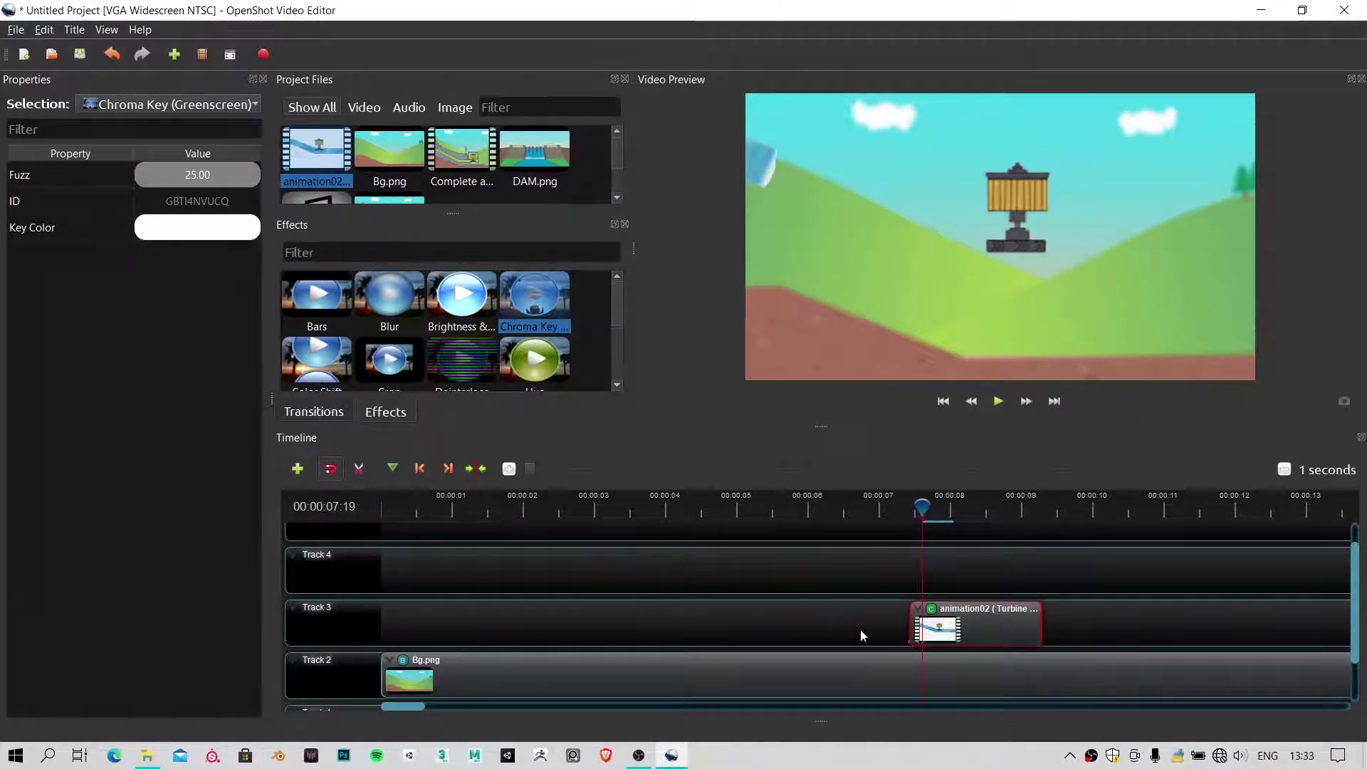
click(447, 467)
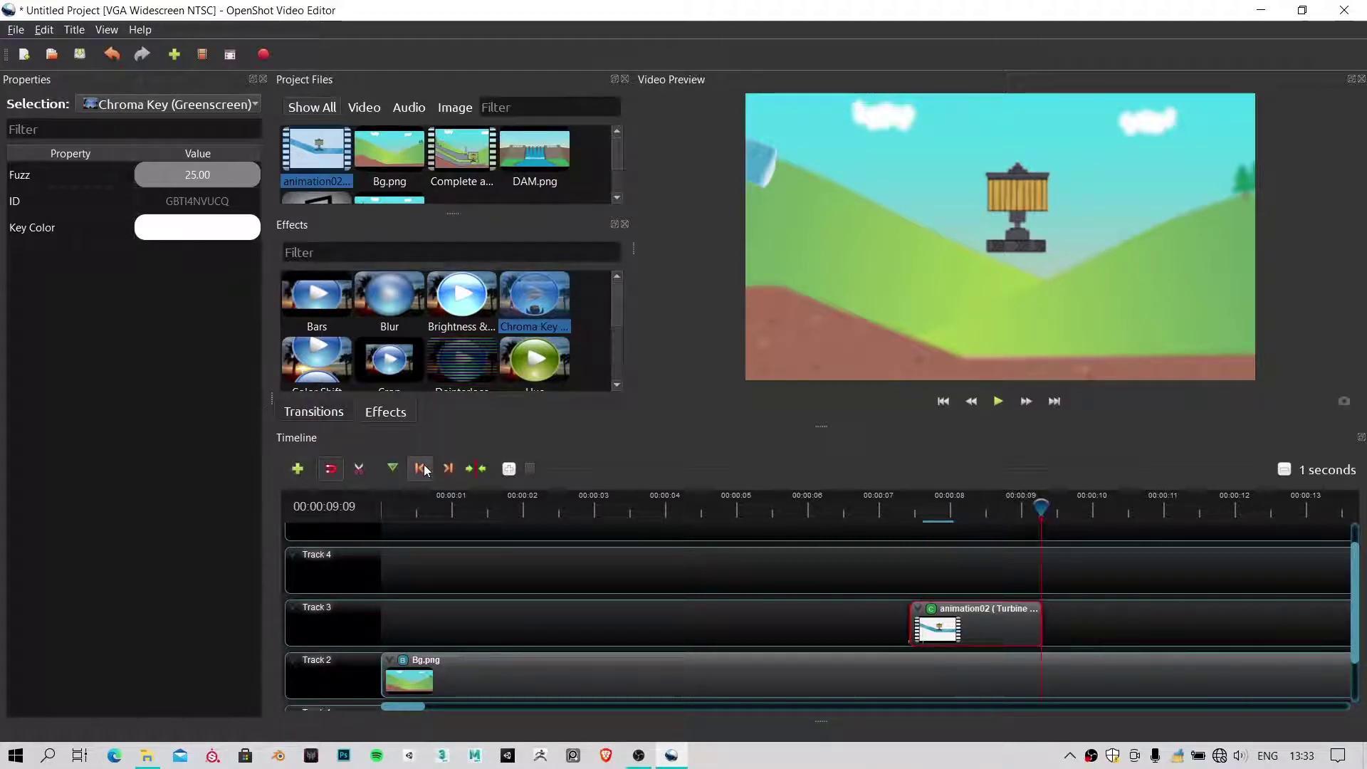
click(424, 464)
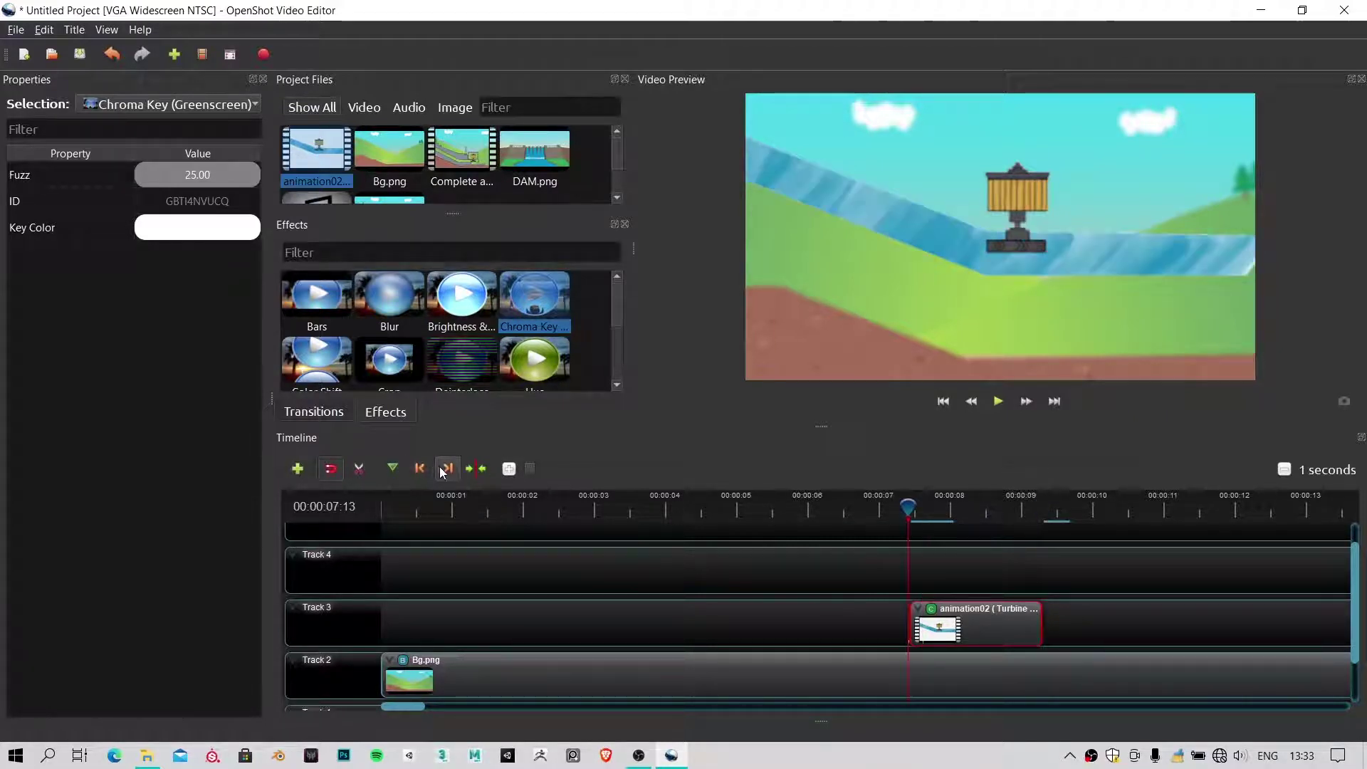
click(447, 468)
drag(944, 510, 922, 511)
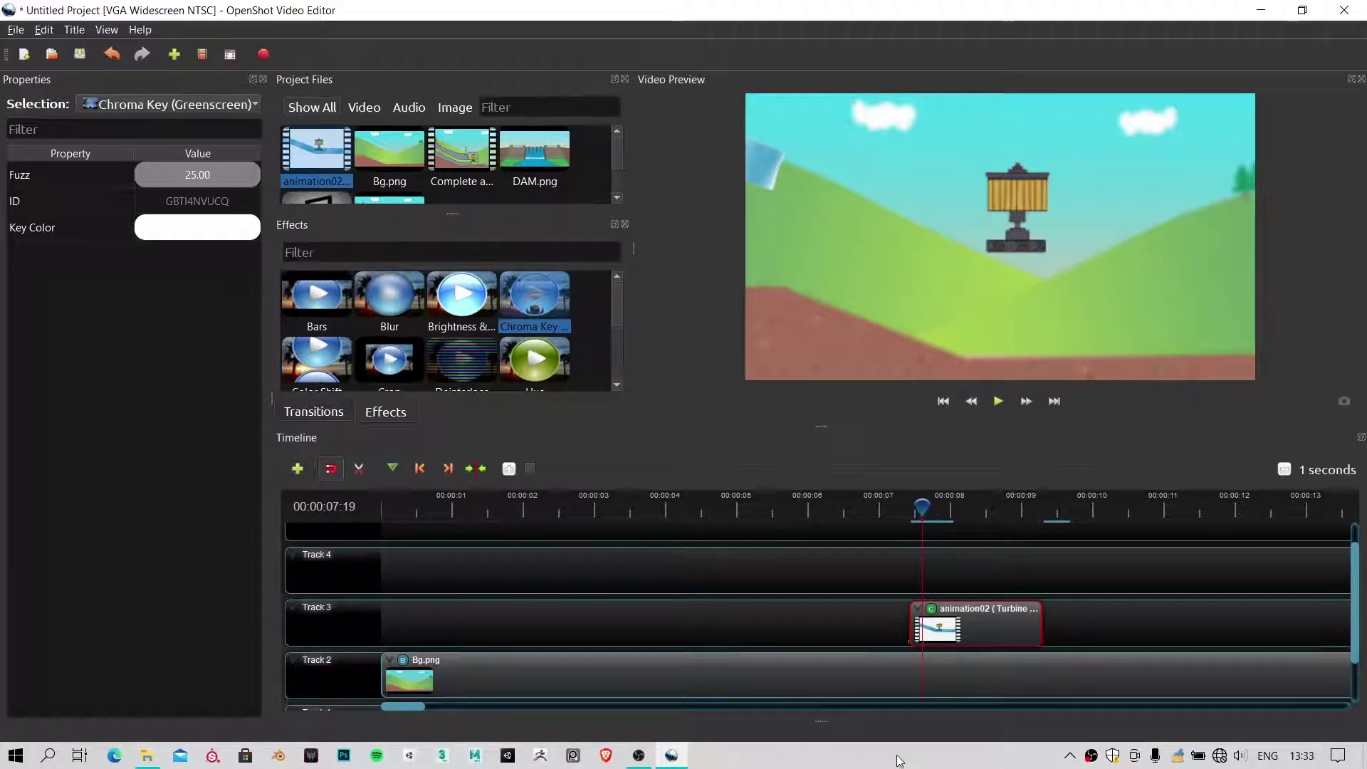
scroll(900, 648, up, 1)
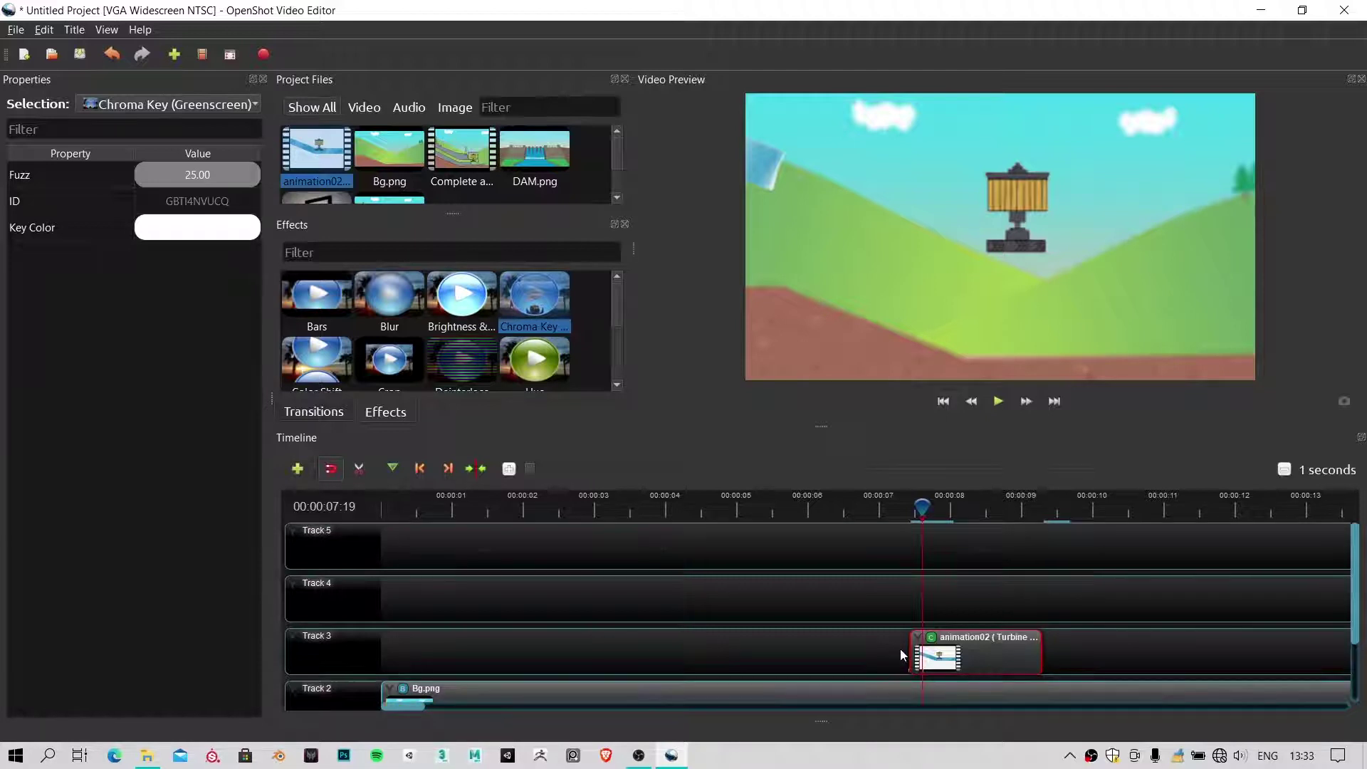
scroll(904, 661, down, 3)
scroll(904, 661, right, 5)
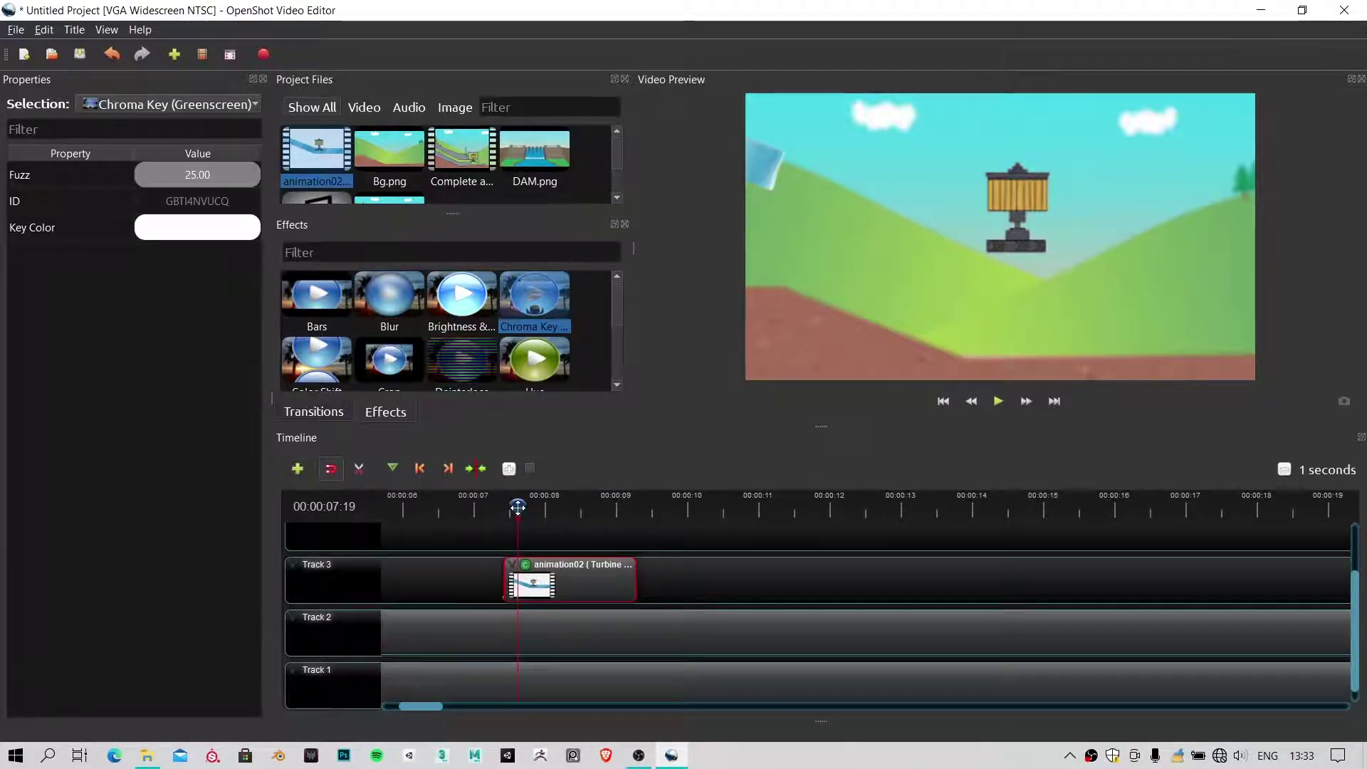
drag(518, 507, 517, 507)
mouse_move(511, 507)
mouse_down()
mouse_move(499, 507)
mouse_move(542, 507)
mouse_move(482, 499)
mouse_move(552, 498)
mouse_move(487, 498)
mouse_move(518, 504)
mouse_up()
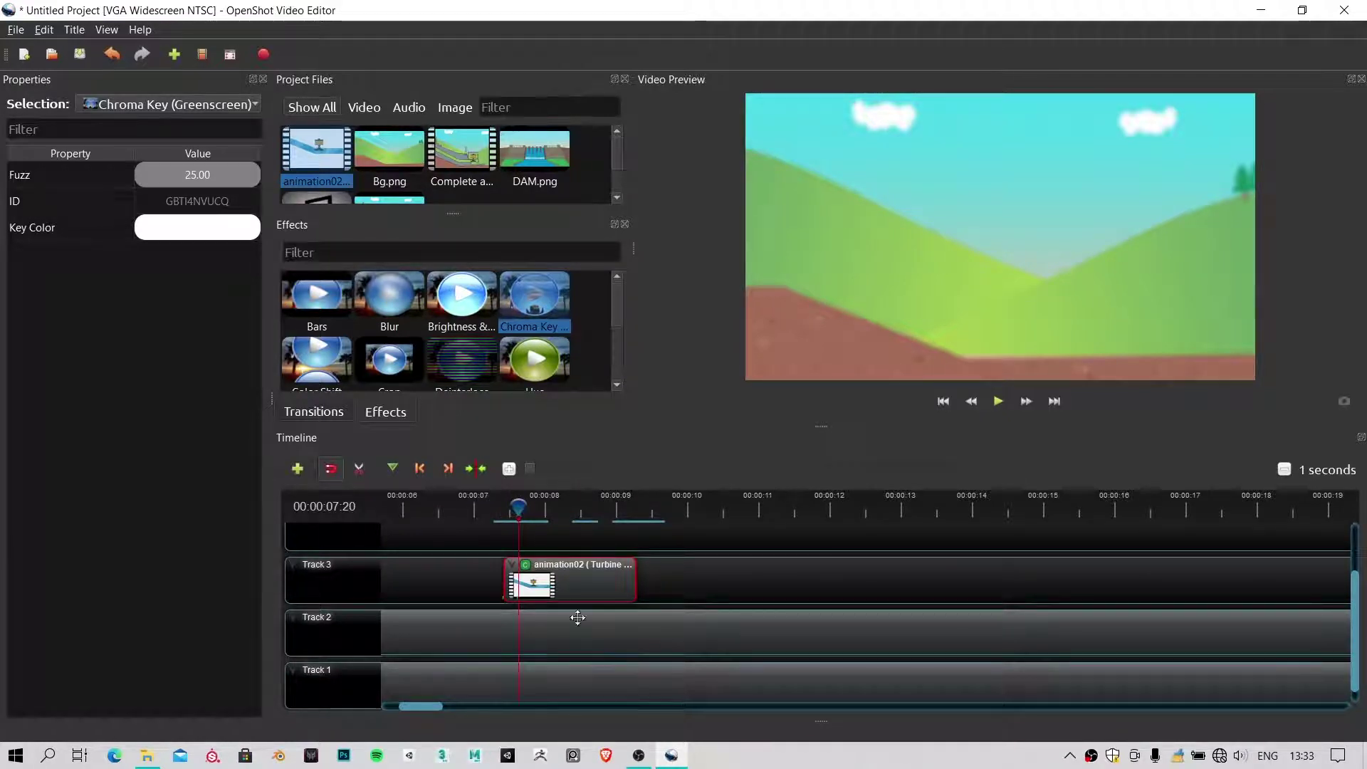
Set the Alpha of the Bg.png clip on Track 2 to 0.00 at 00:00:07:20
scroll(577, 617, down, 1)
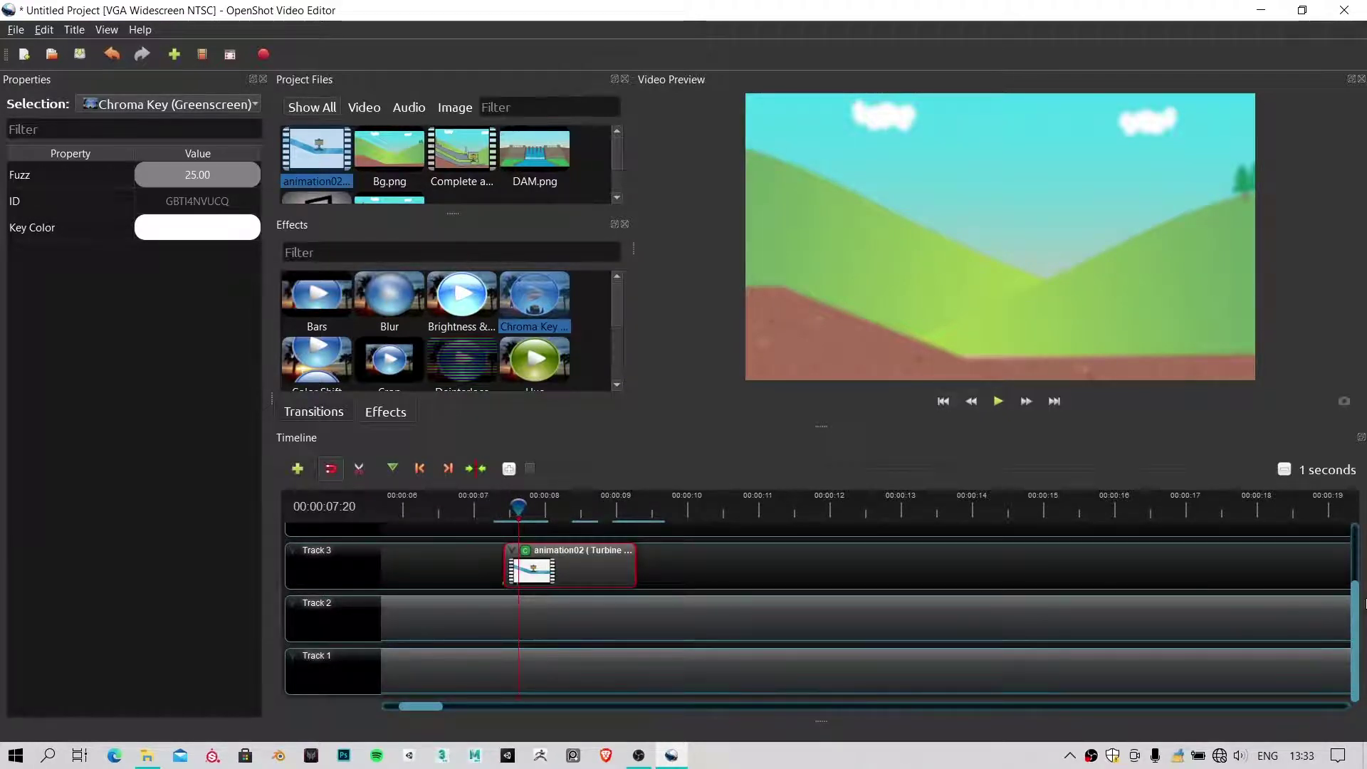
scroll(1339, 557, up, 2)
click(687, 644)
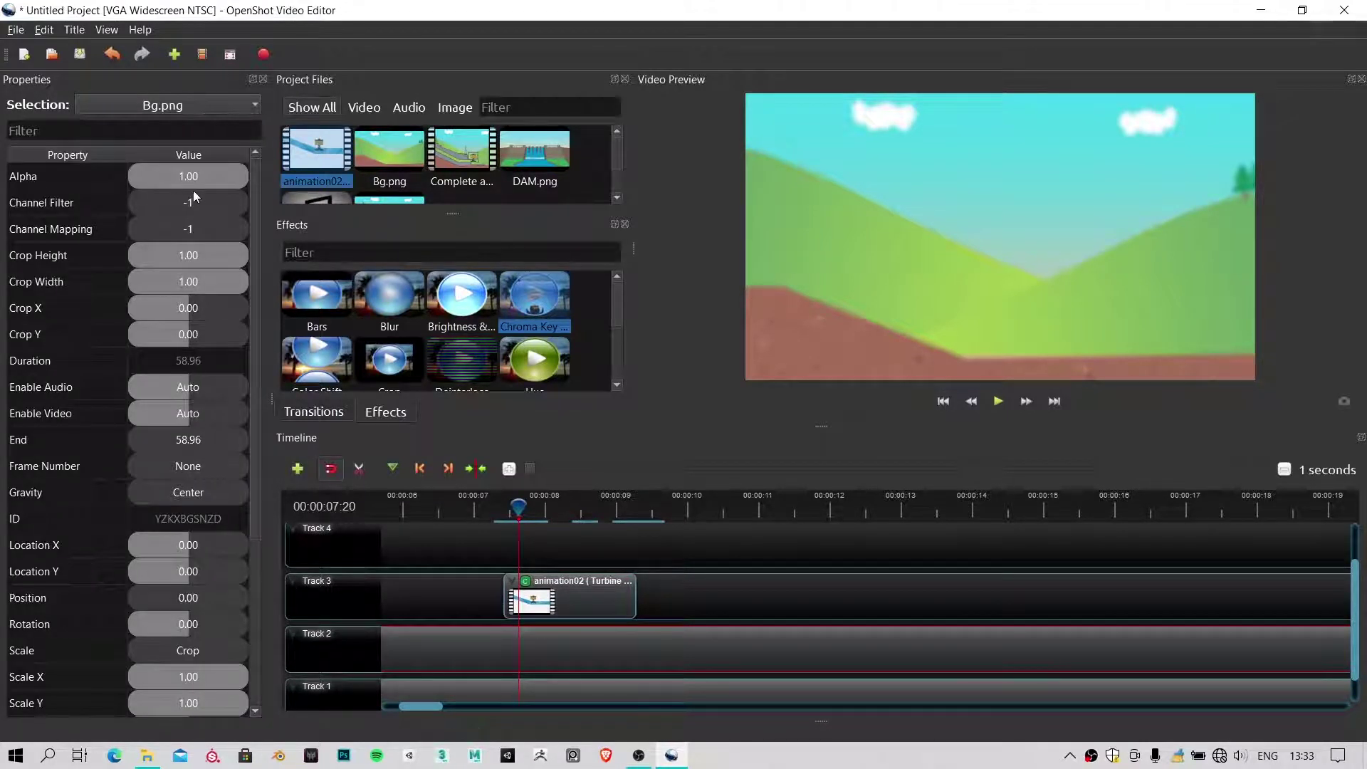
drag(178, 182, 173, 180)
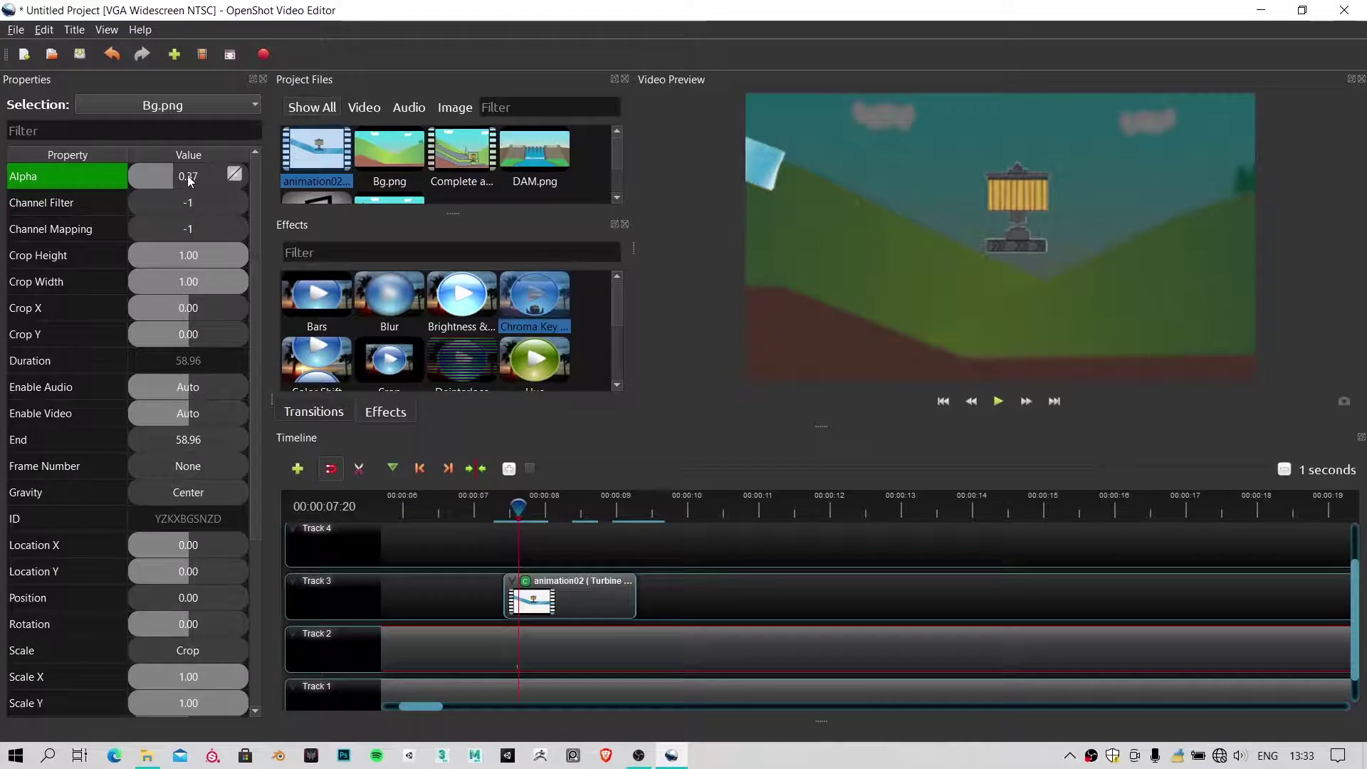
drag(19, 182, 10, 181)
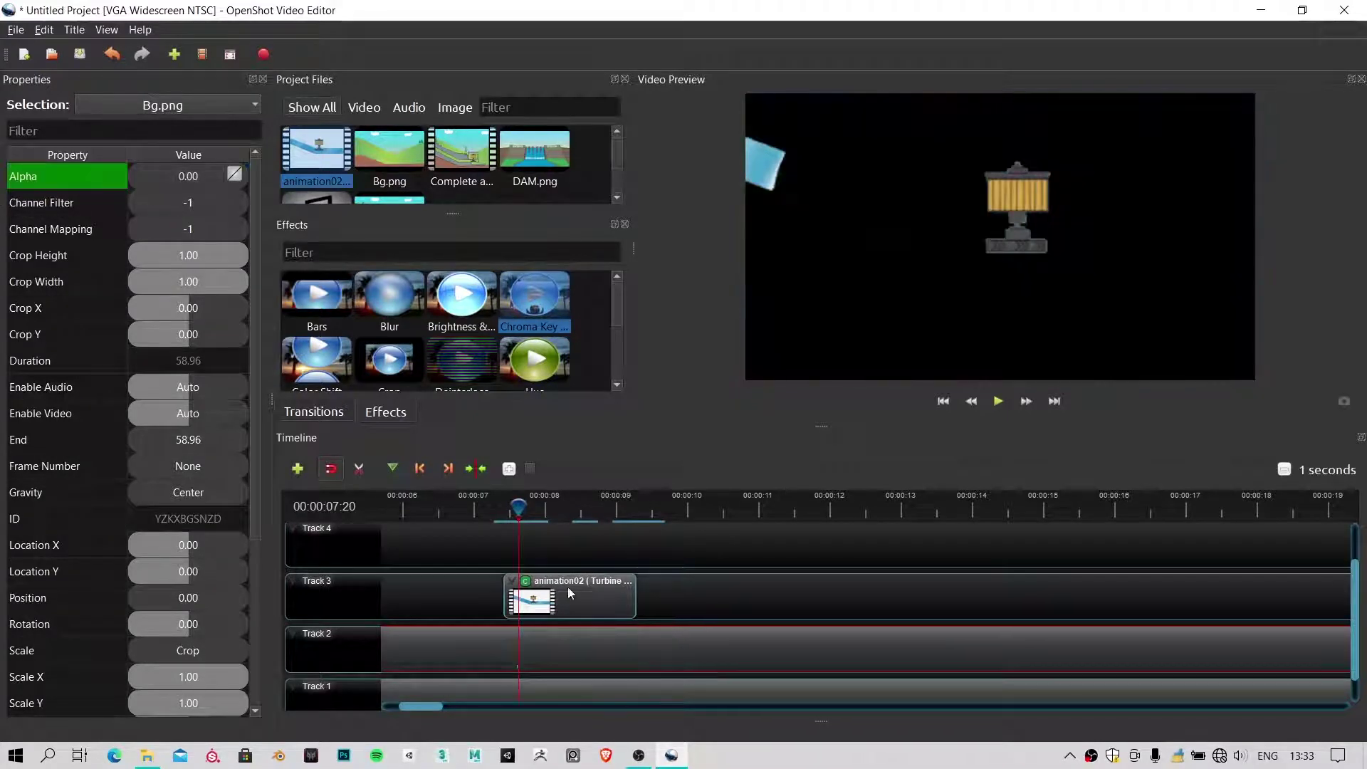
Add a second Chroma Key effect to the animation02 clip on Track 3 and open its properties
click(537, 590)
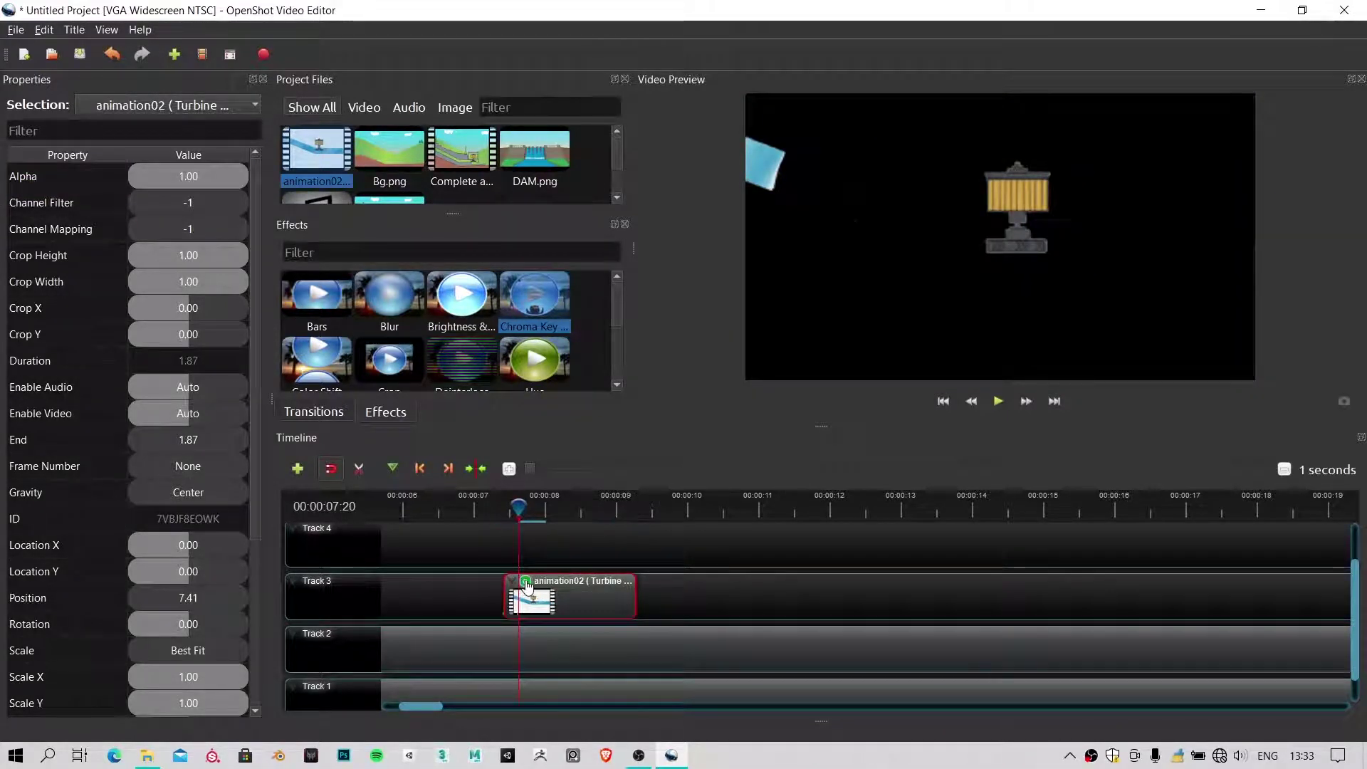
click(526, 582)
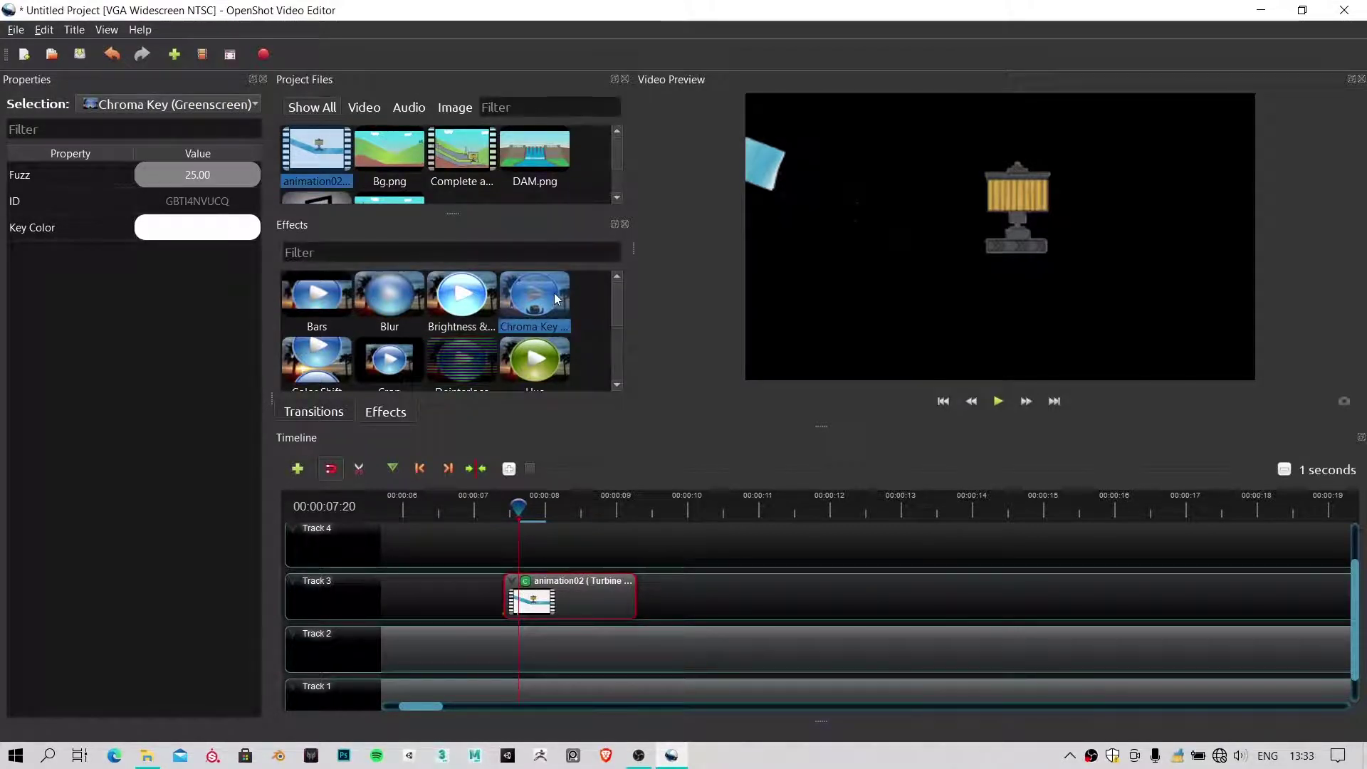
drag(554, 292, 579, 586)
click(538, 583)
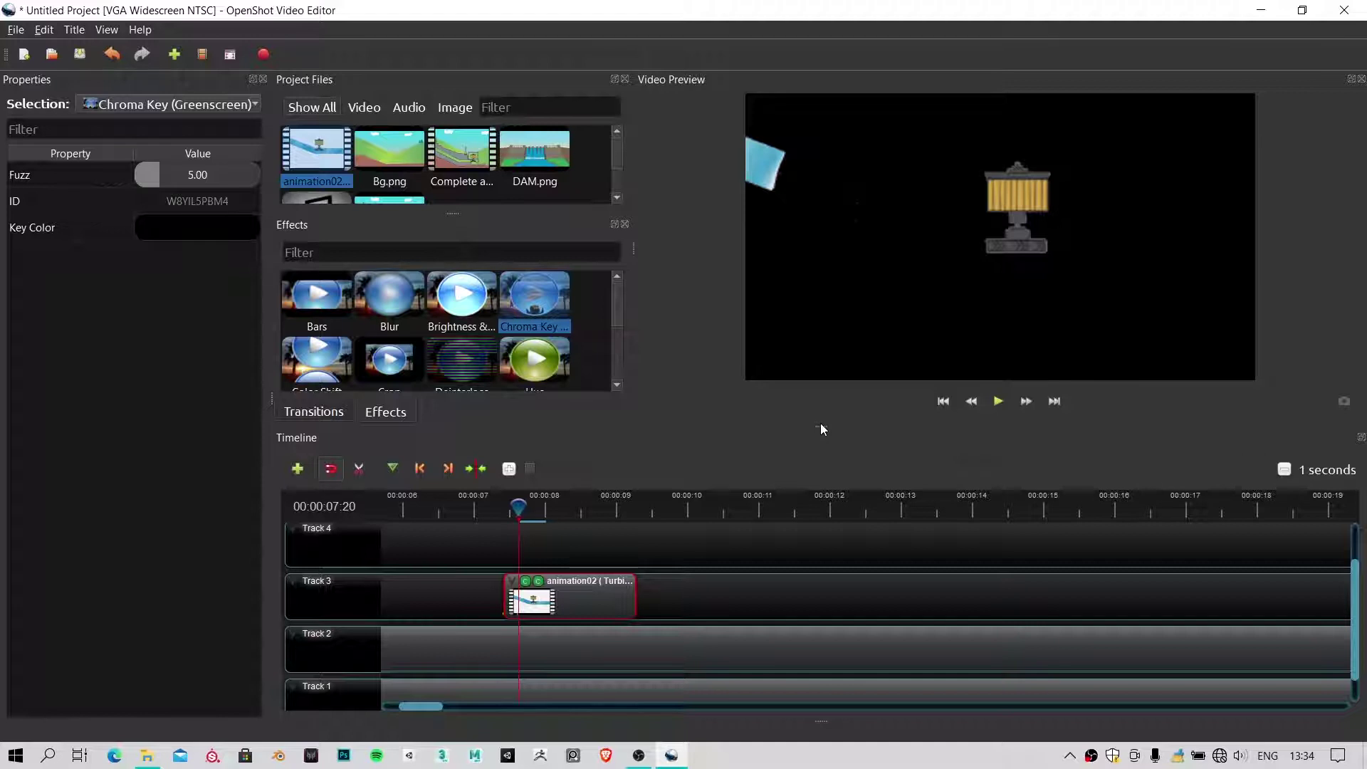
Set the second Chroma Key effect's Key Color to #7d8386 by sampling the edge of the blue water piece in the preview
double_click(171, 223)
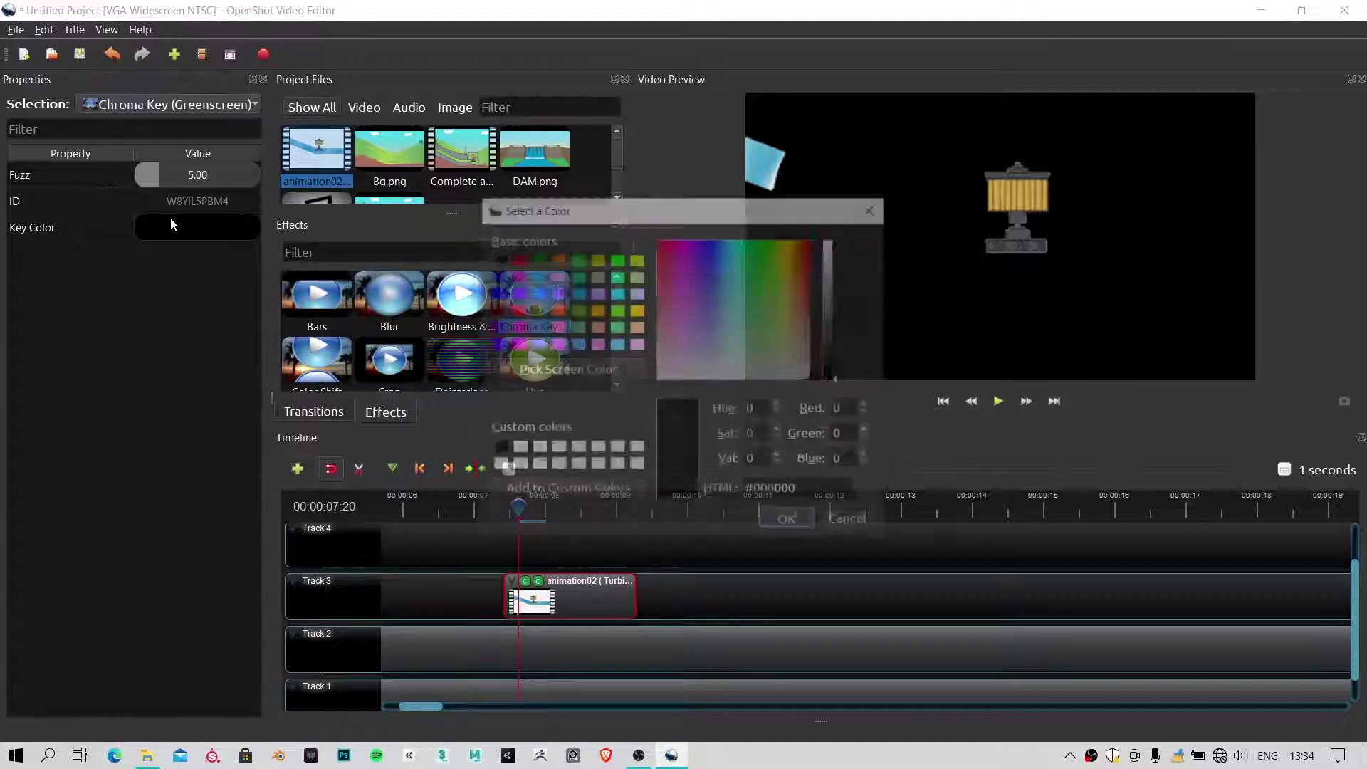
drag(528, 219, 184, 220)
click(183, 382)
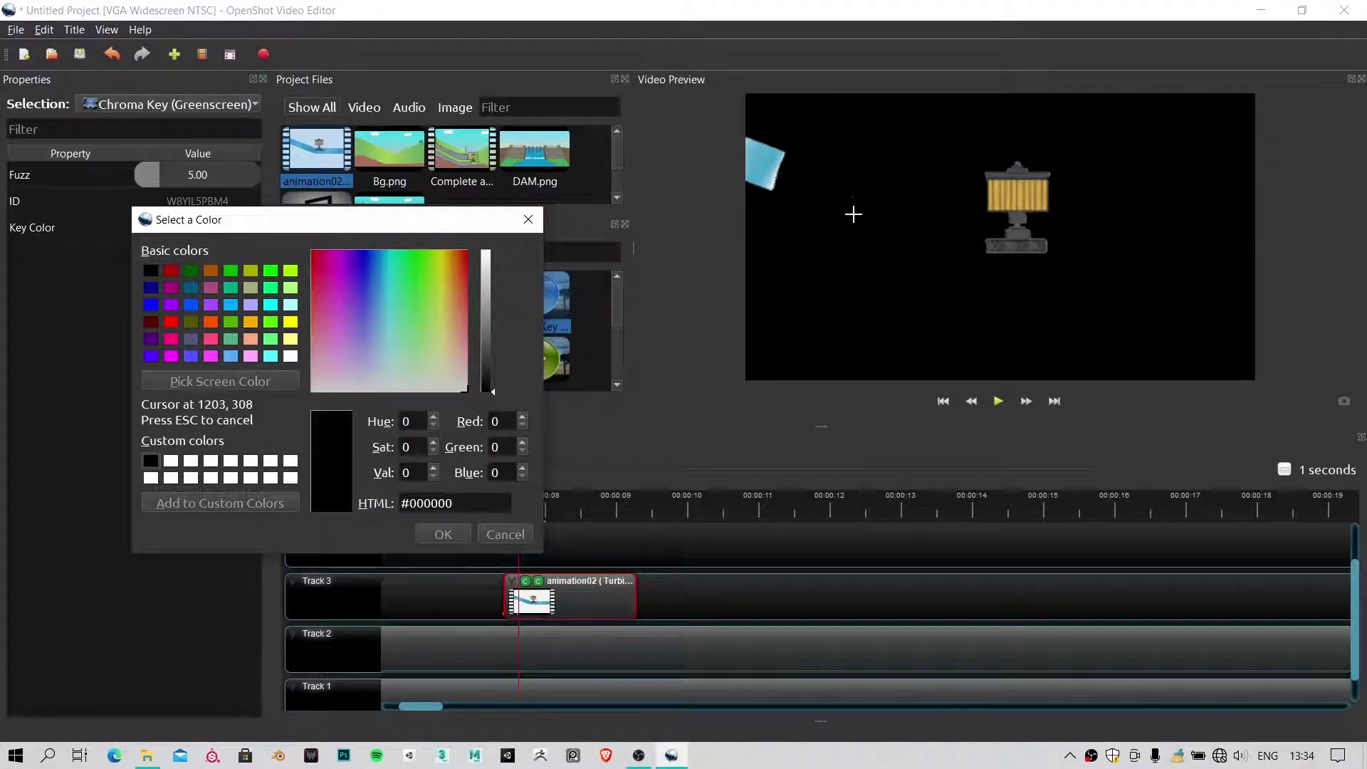
click(789, 203)
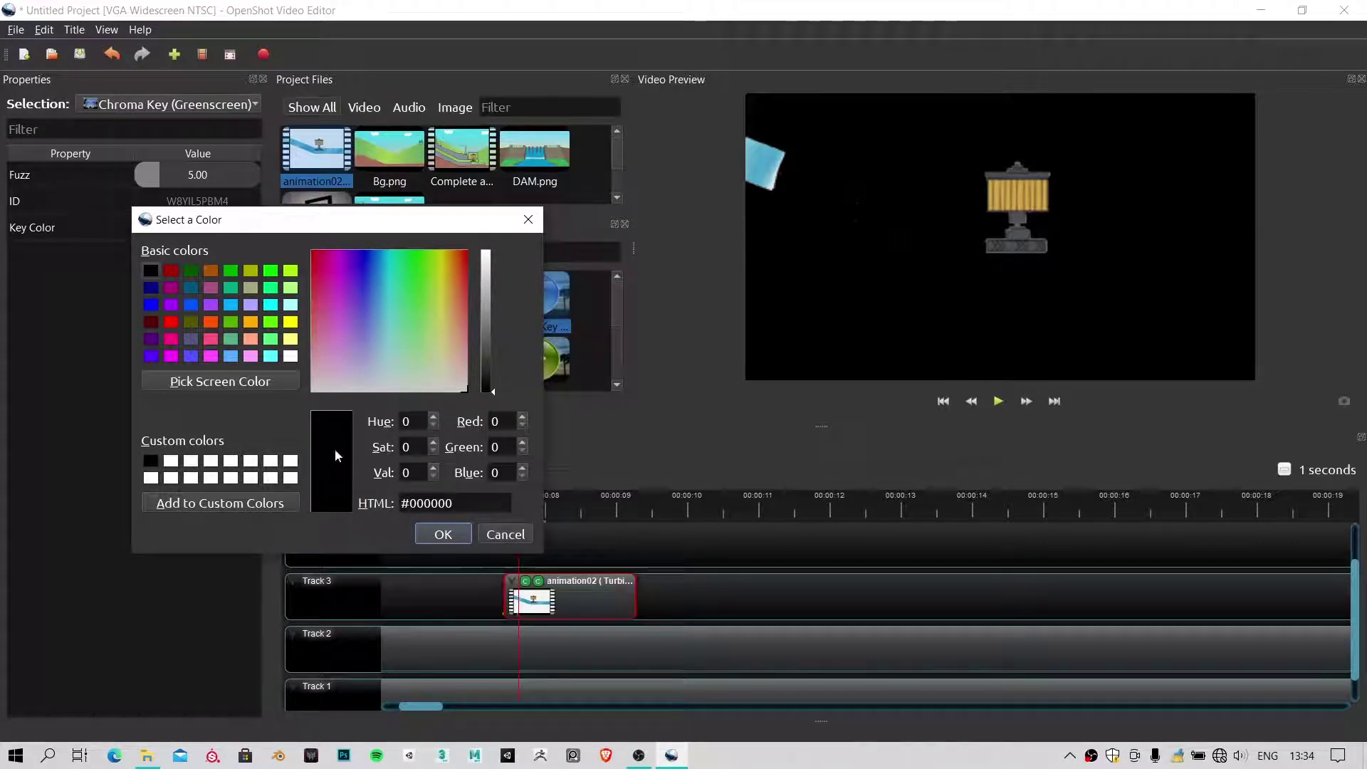
click(220, 381)
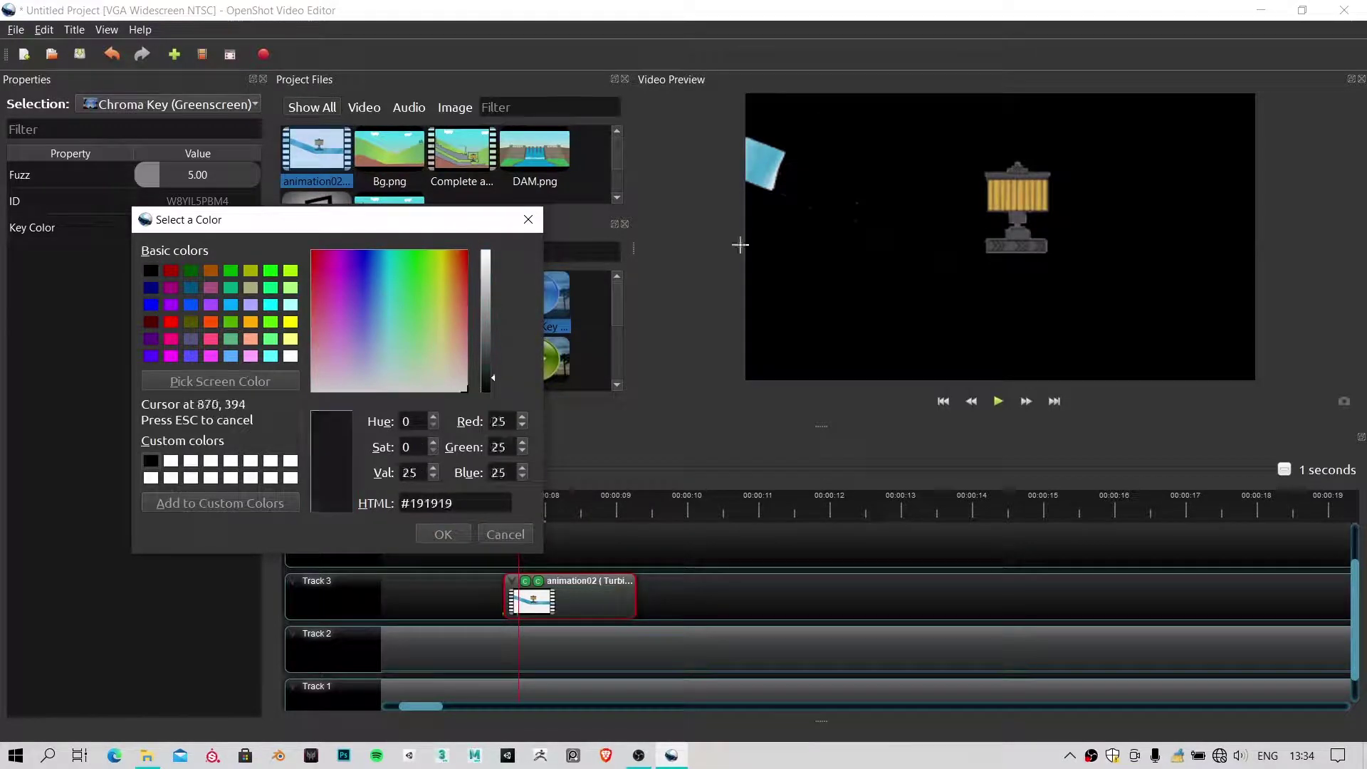
click(776, 180)
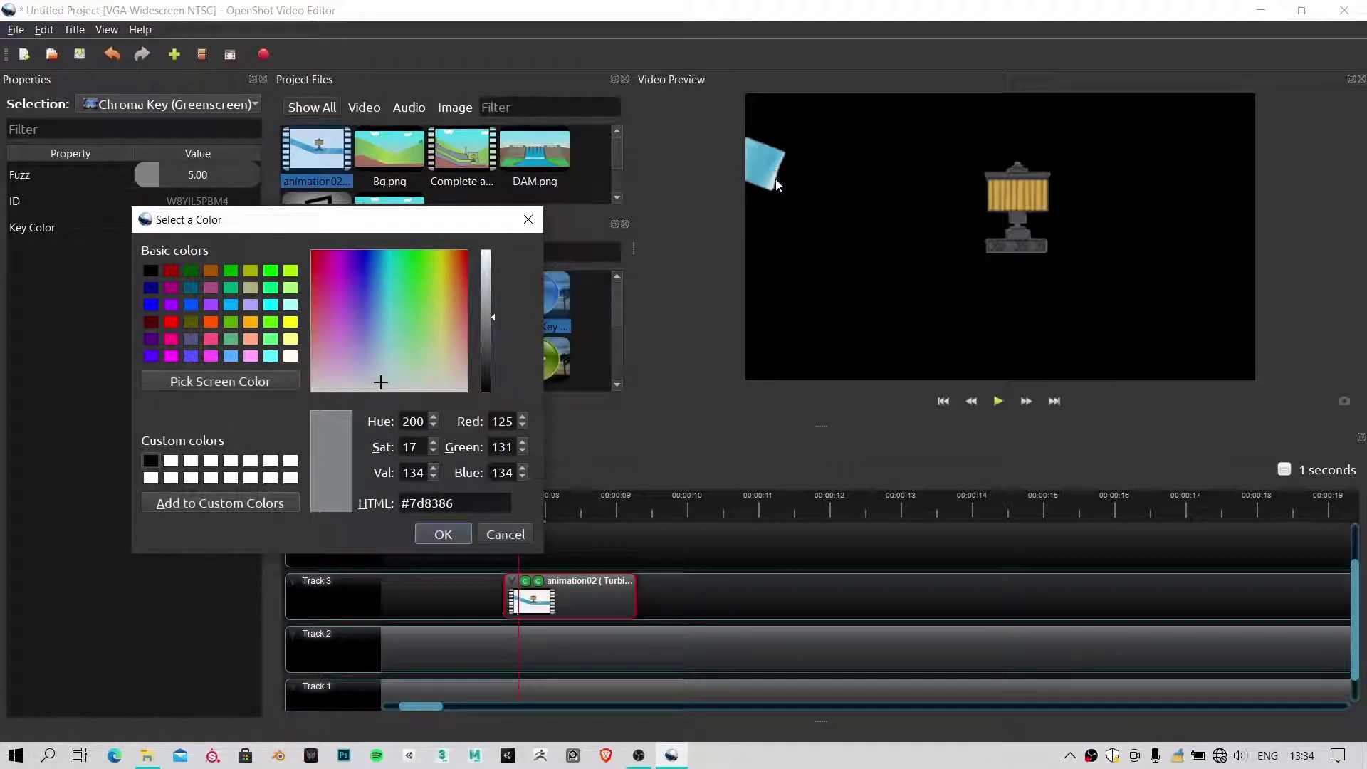
click(442, 535)
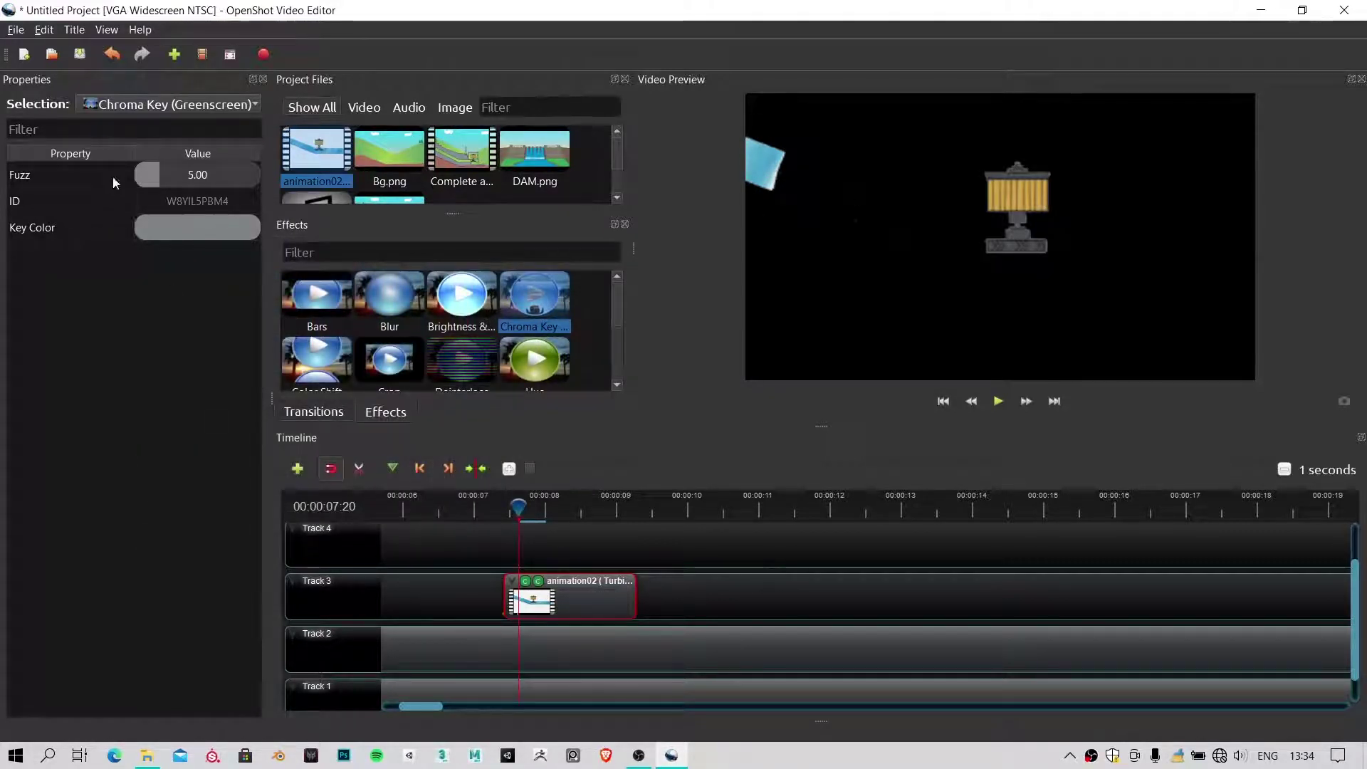
Move the playhead to 00:00:07:13 and set the second Chroma Key effect's Fuzz to 6.60
click(510, 508)
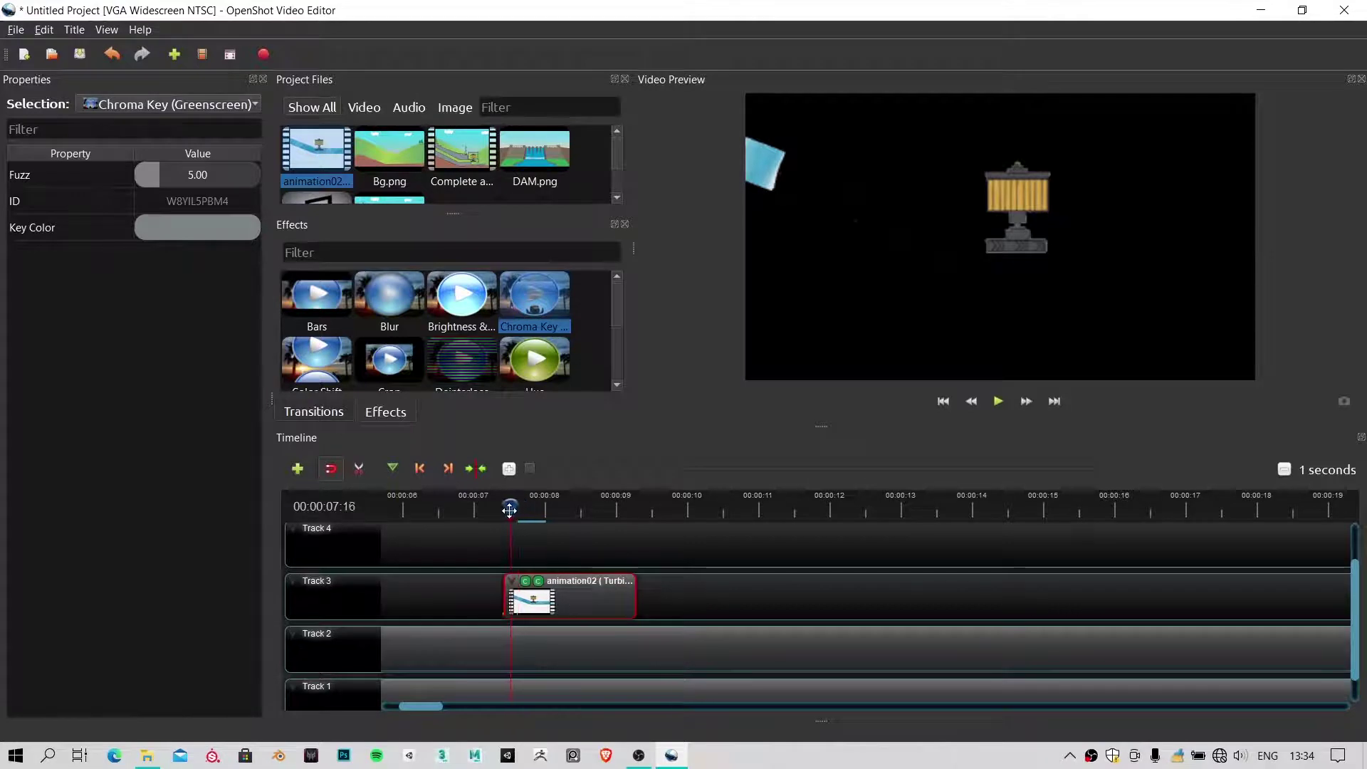
drag(510, 508, 503, 508)
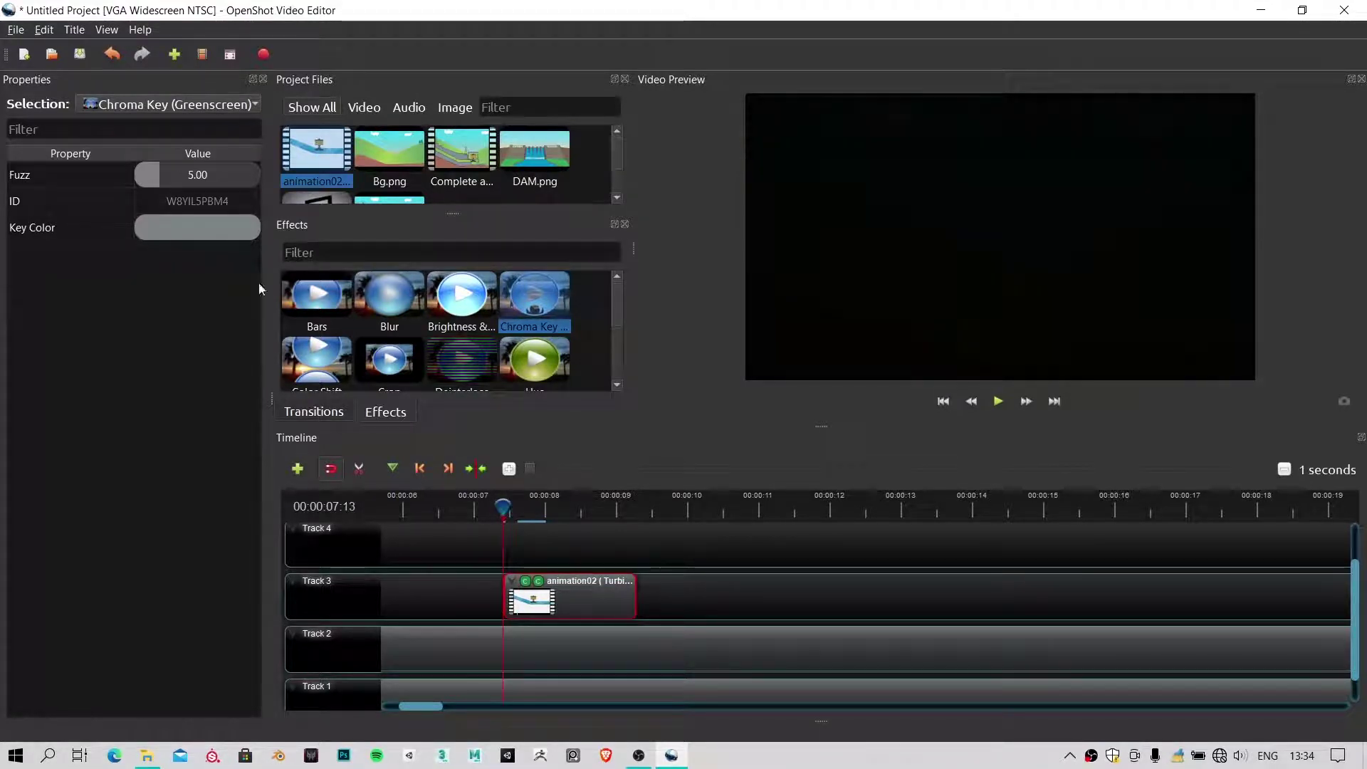
drag(186, 169, 268, 184)
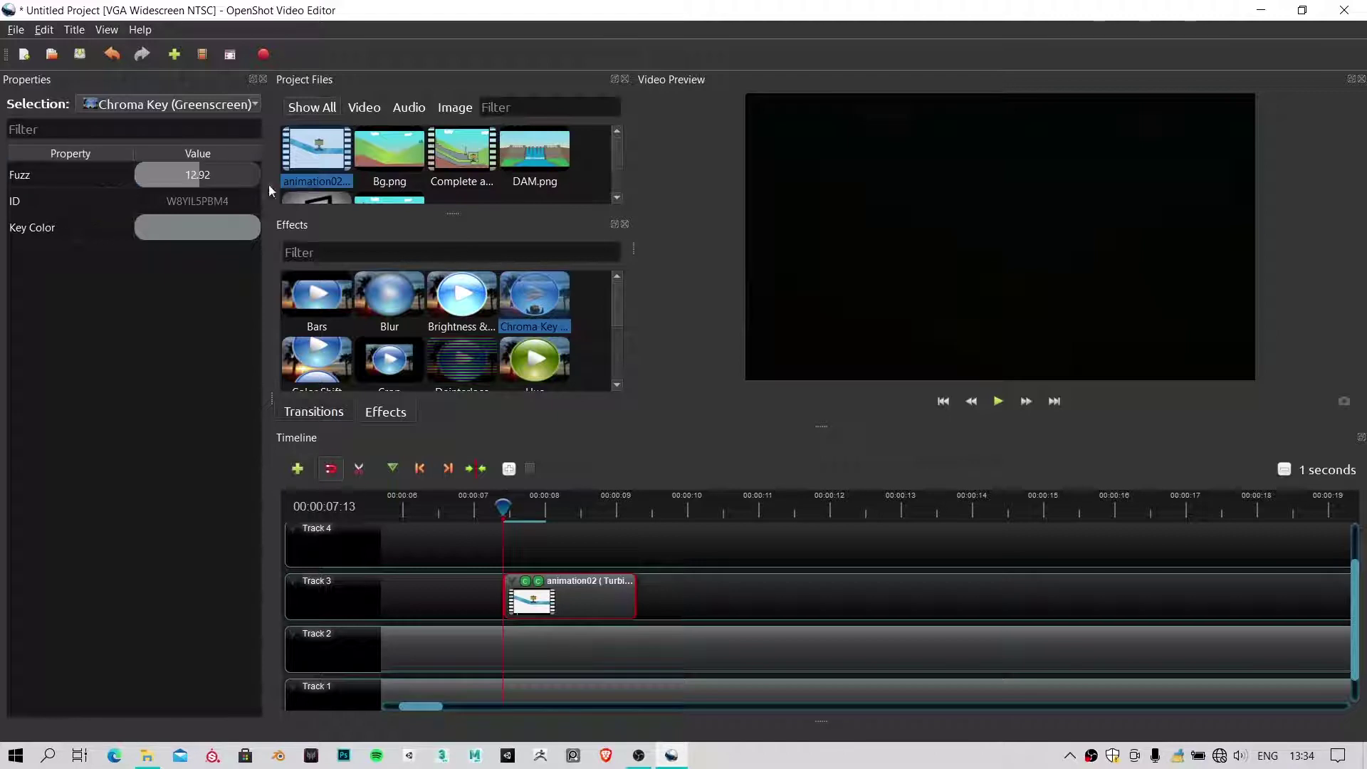
click(166, 182)
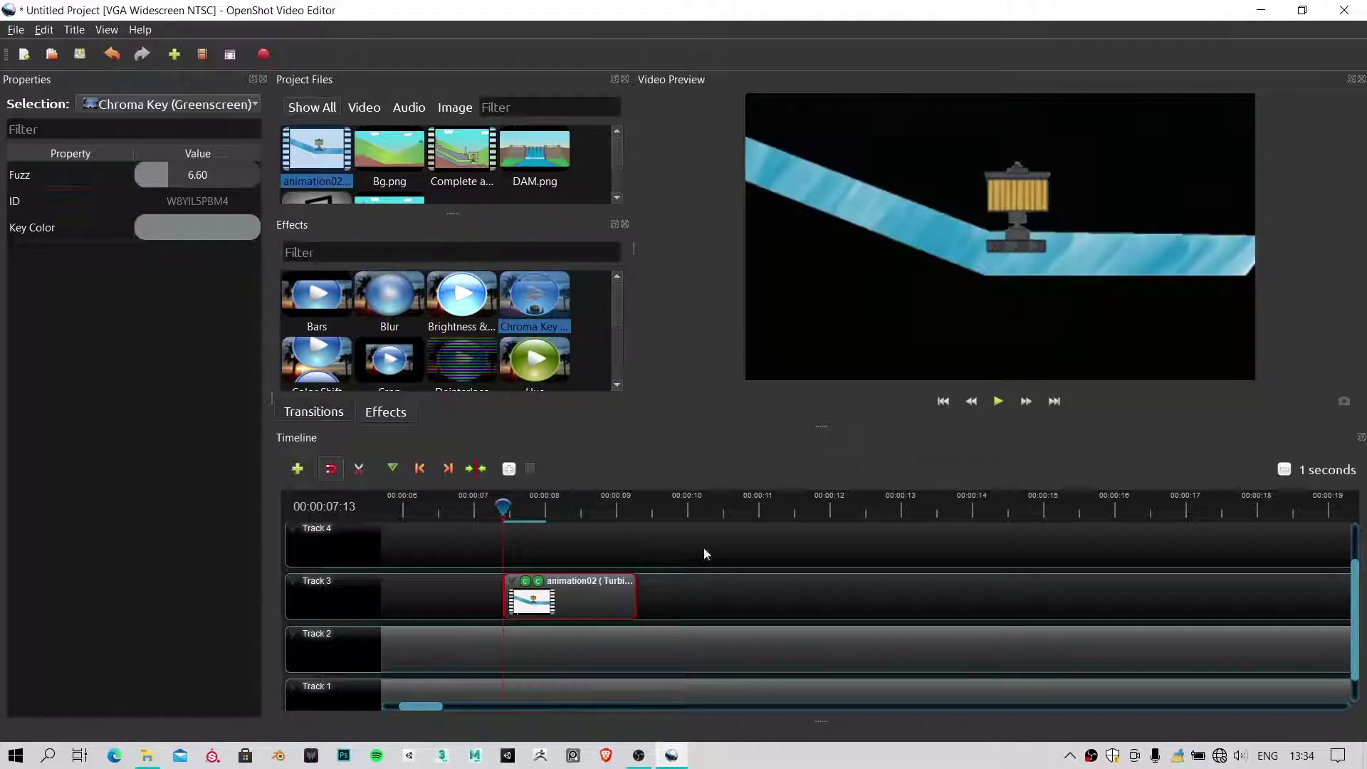
Play the keyed turbine animation from just before the clip to about 00:00:09:01 to check the key
click(486, 502)
key(space)
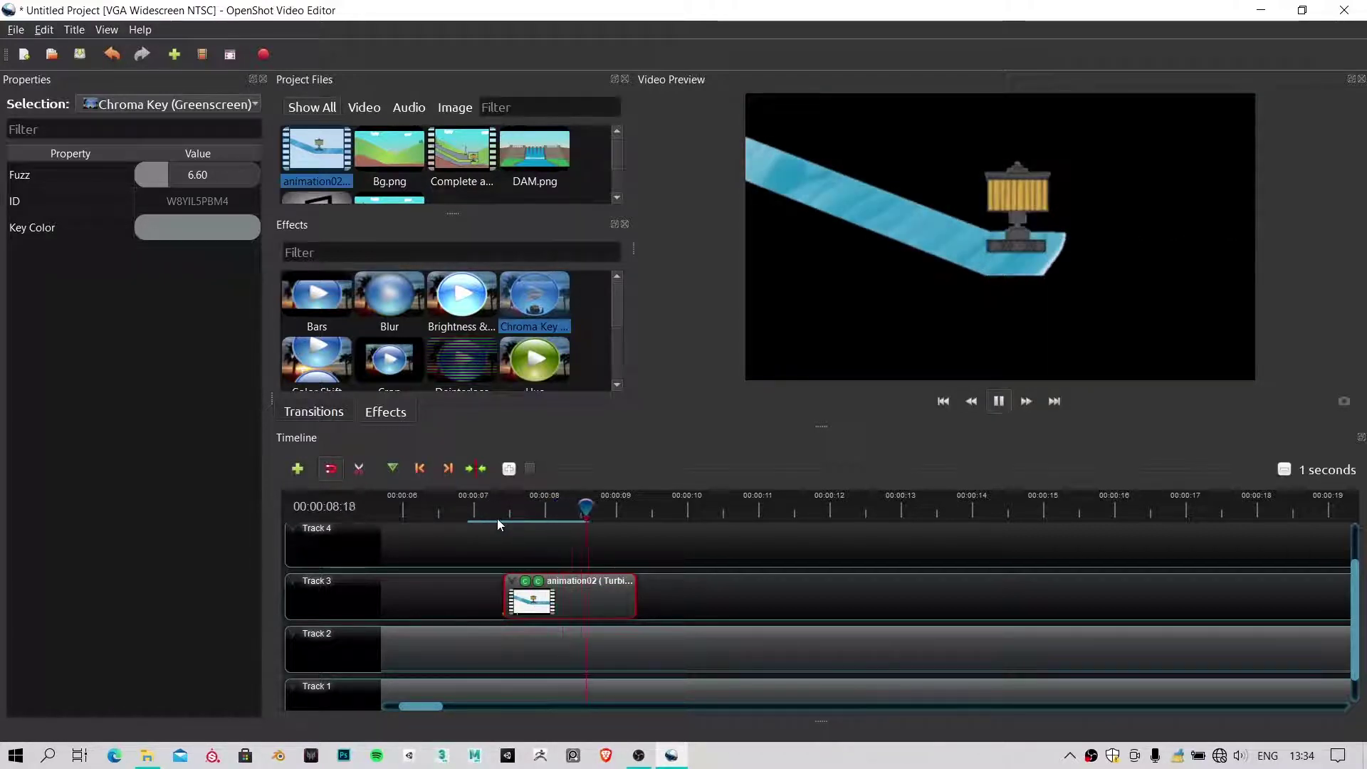
key(space)
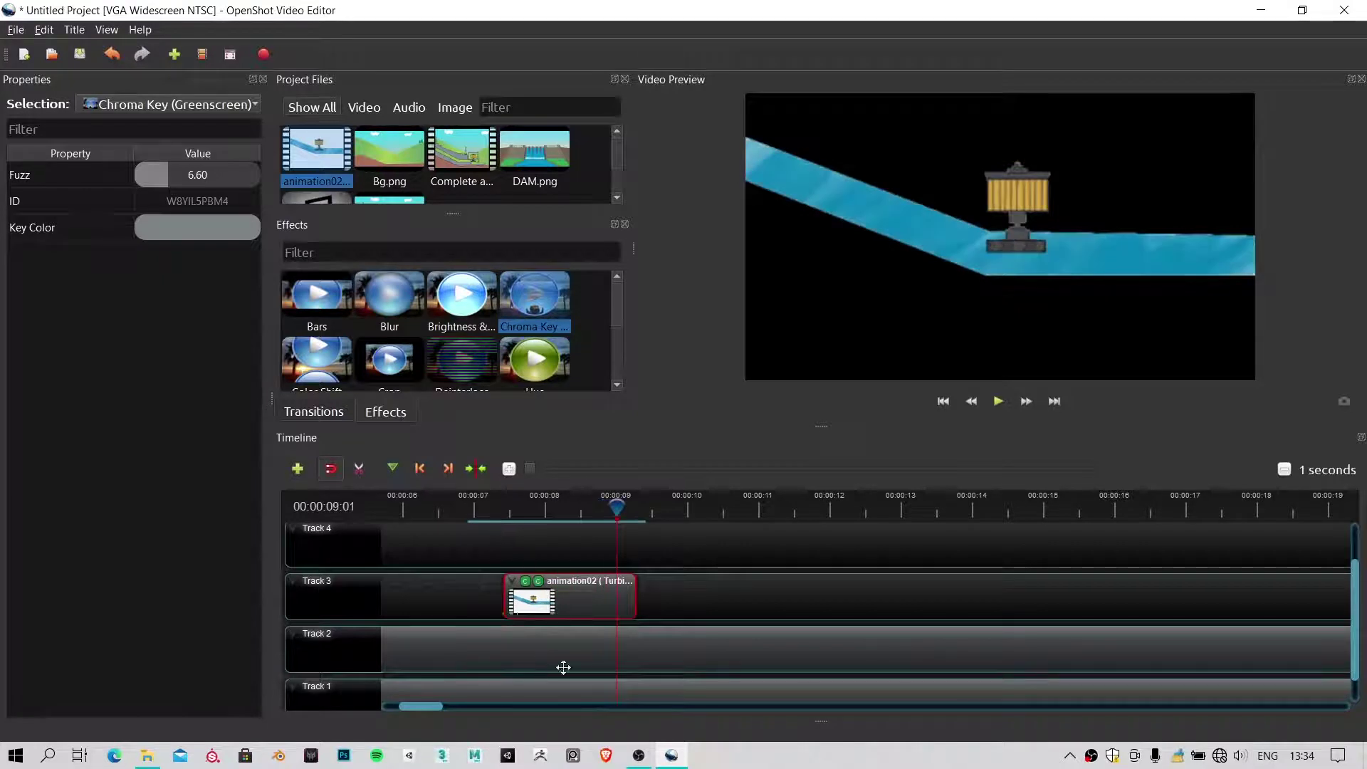
Remove the Alpha keyframe from the Bg.png clip on Track 2 at 00:00:07:19
scroll(465, 651, down, 1)
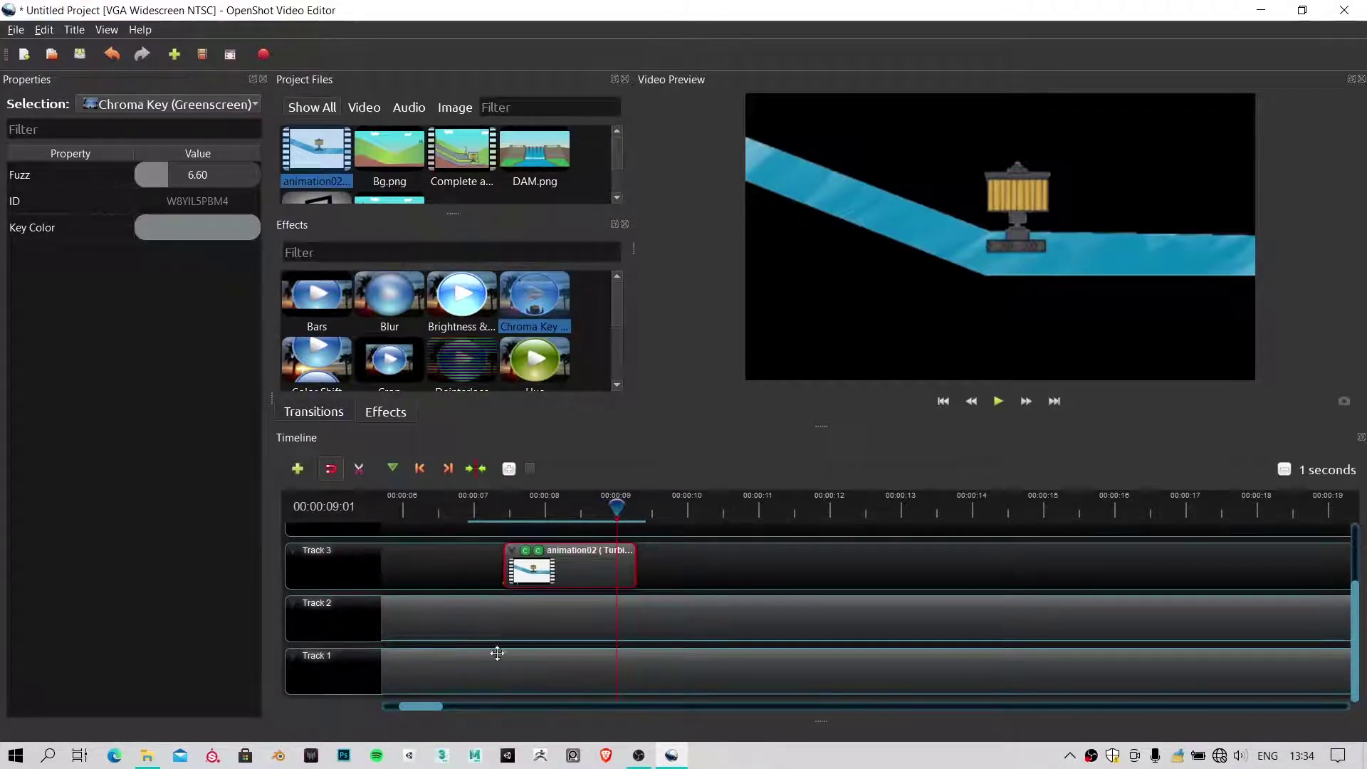
click(625, 619)
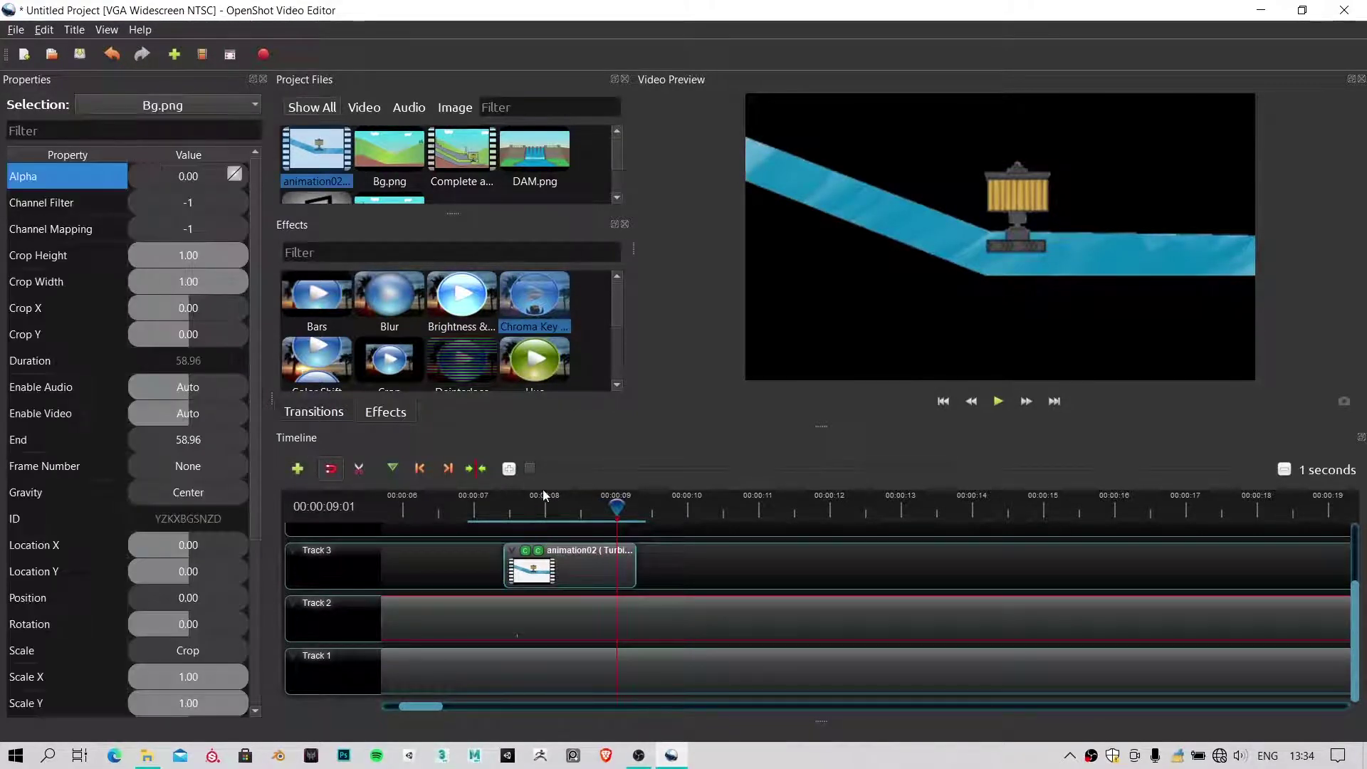
drag(531, 508, 518, 506)
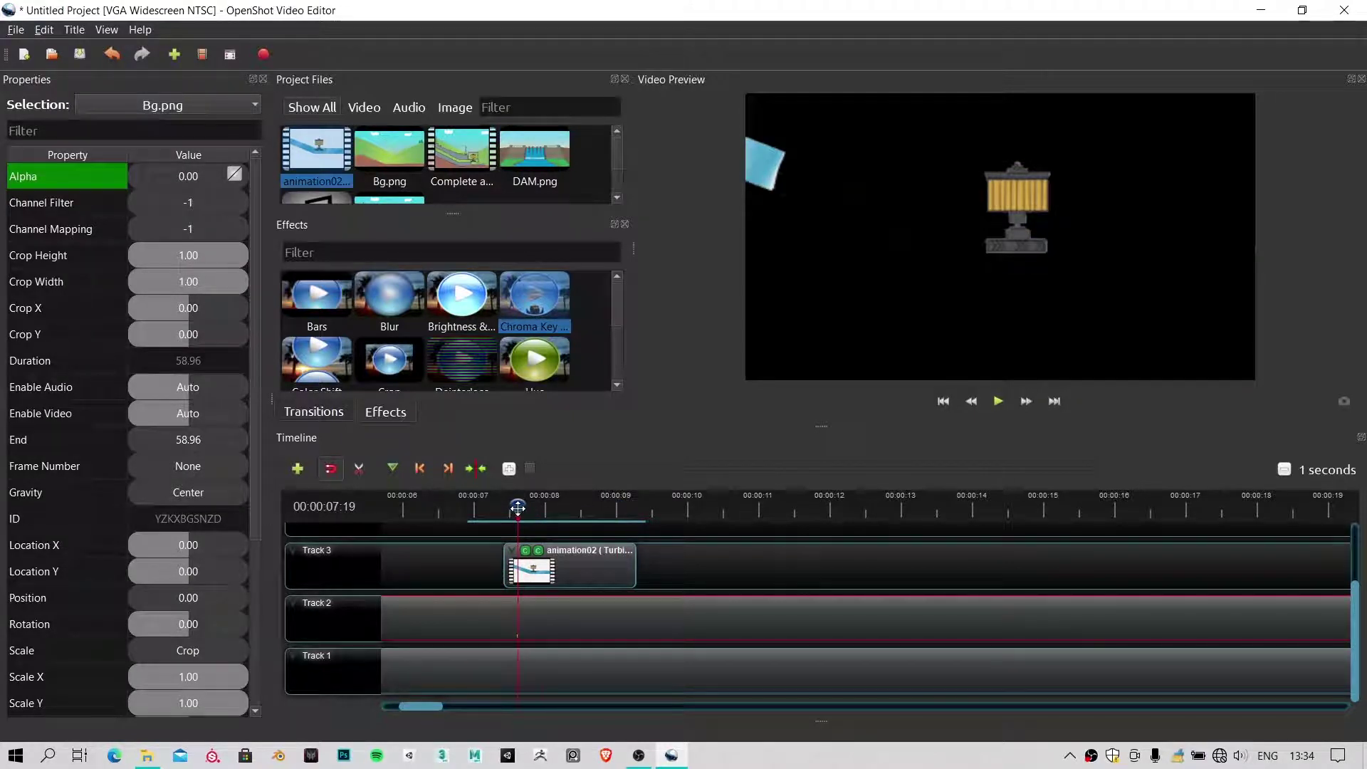
click(195, 175)
right_click(196, 176)
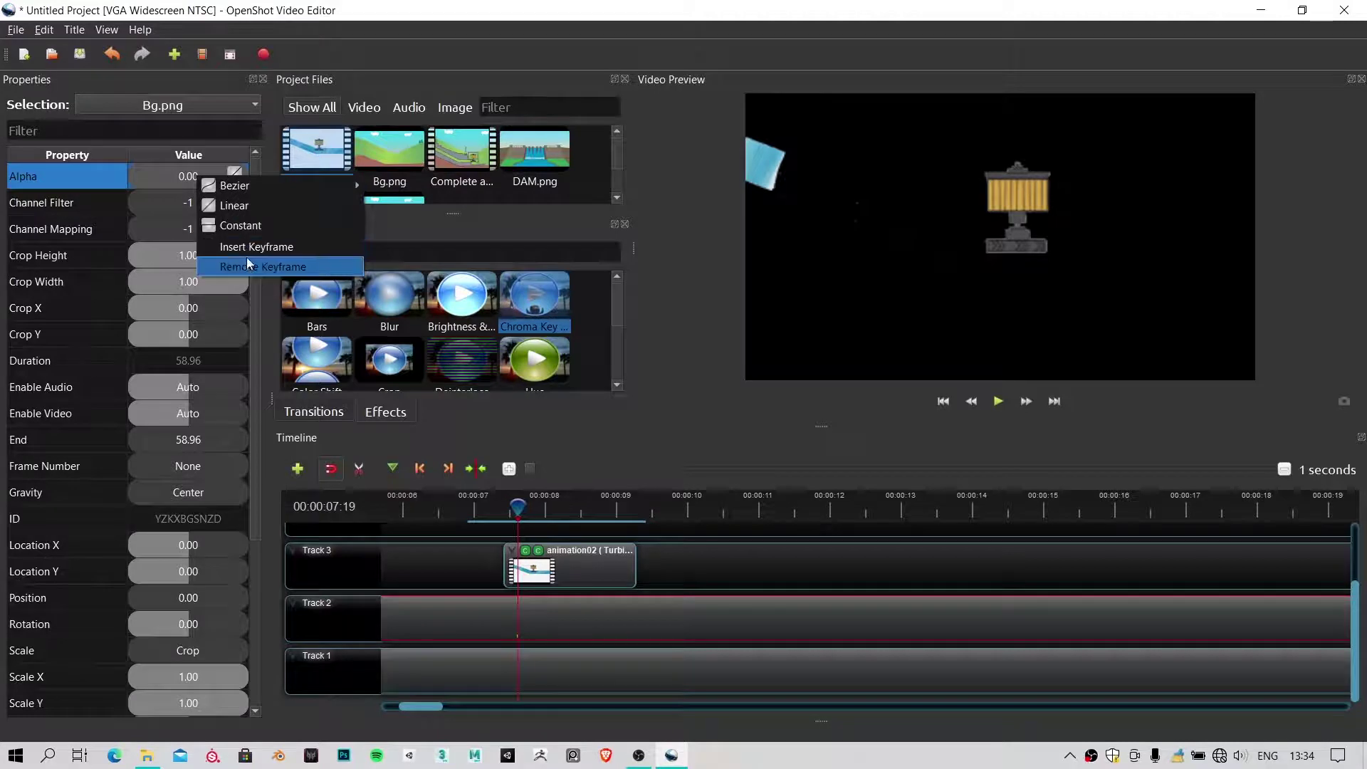
click(247, 260)
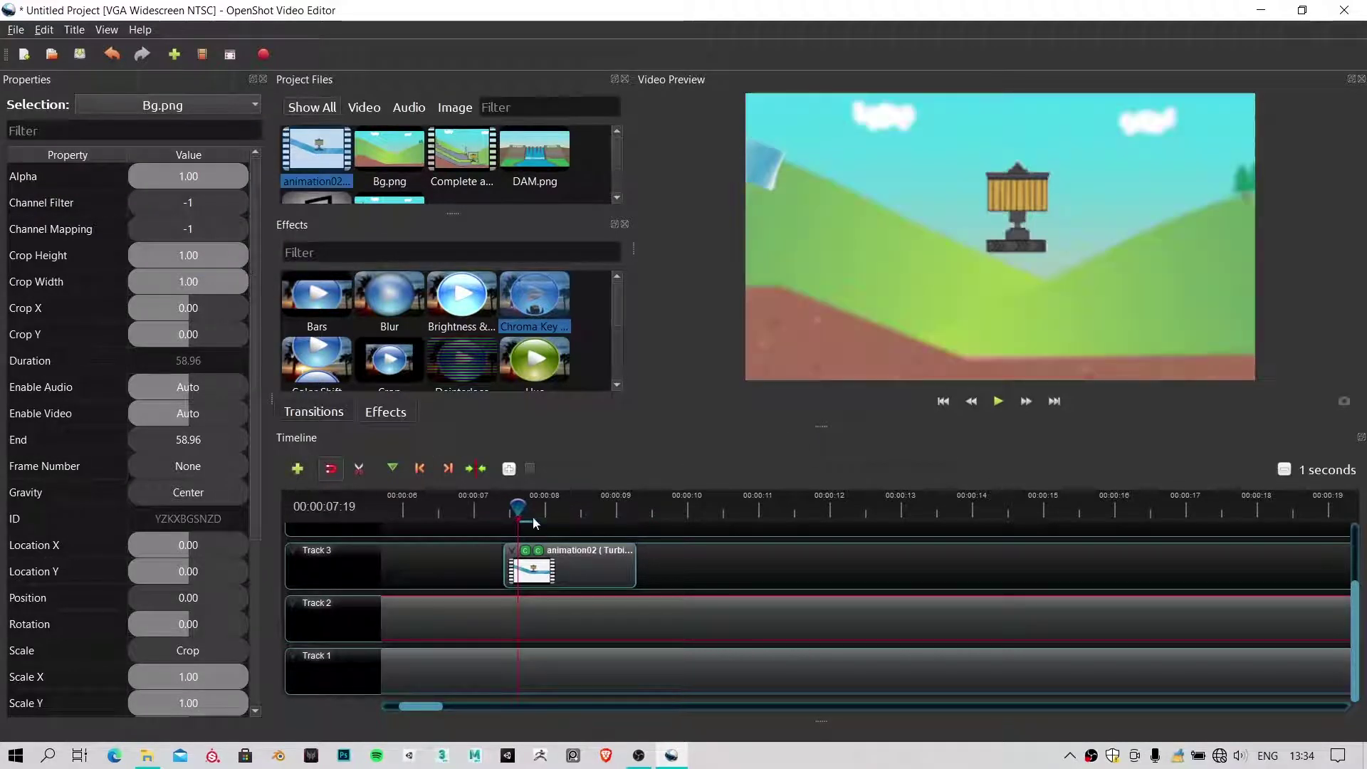
Return the playhead to the project start and move the animation02 clip on Track 3 past the narration's end, to position 66.00
drag(533, 516, 278, 507)
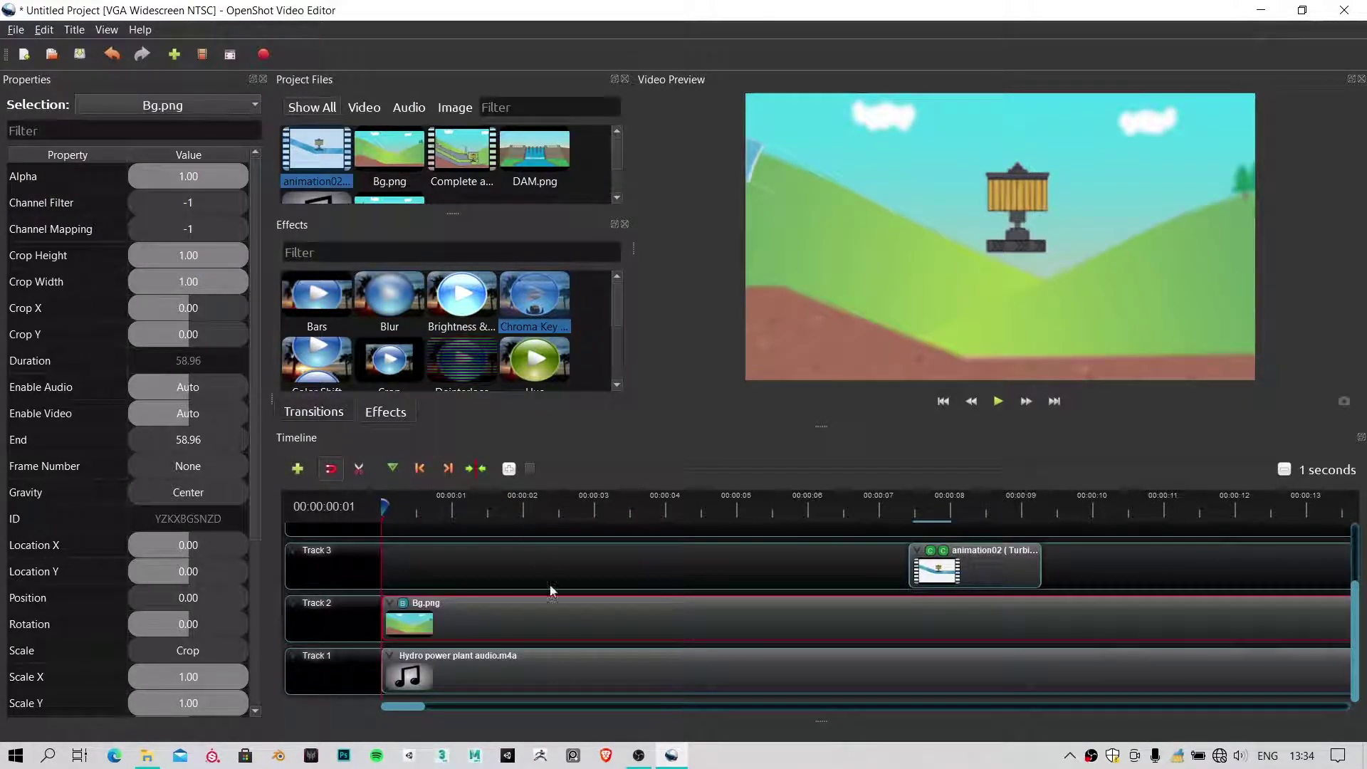
scroll(527, 626, right, 2)
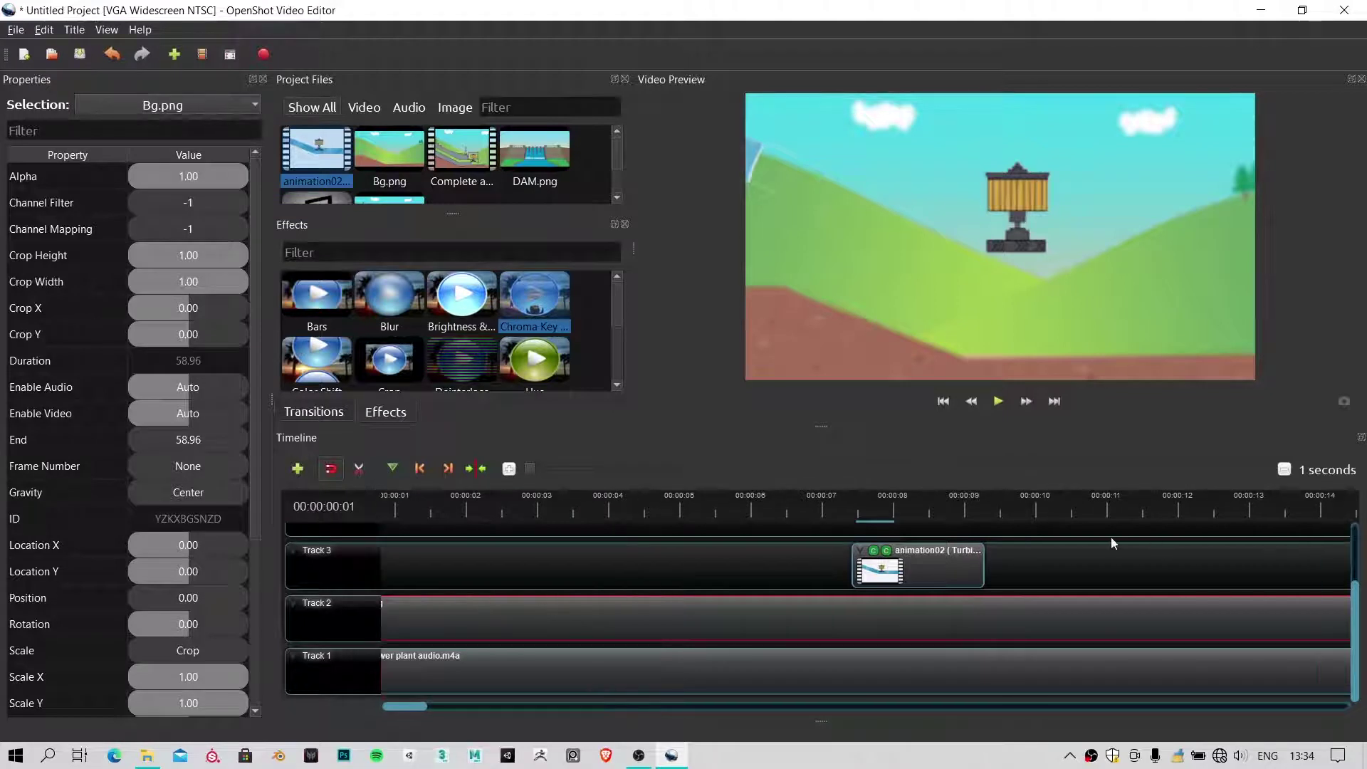
ctrl+scroll(524, 647, down, 5)
ctrl+scroll(451, 609, up, 1)
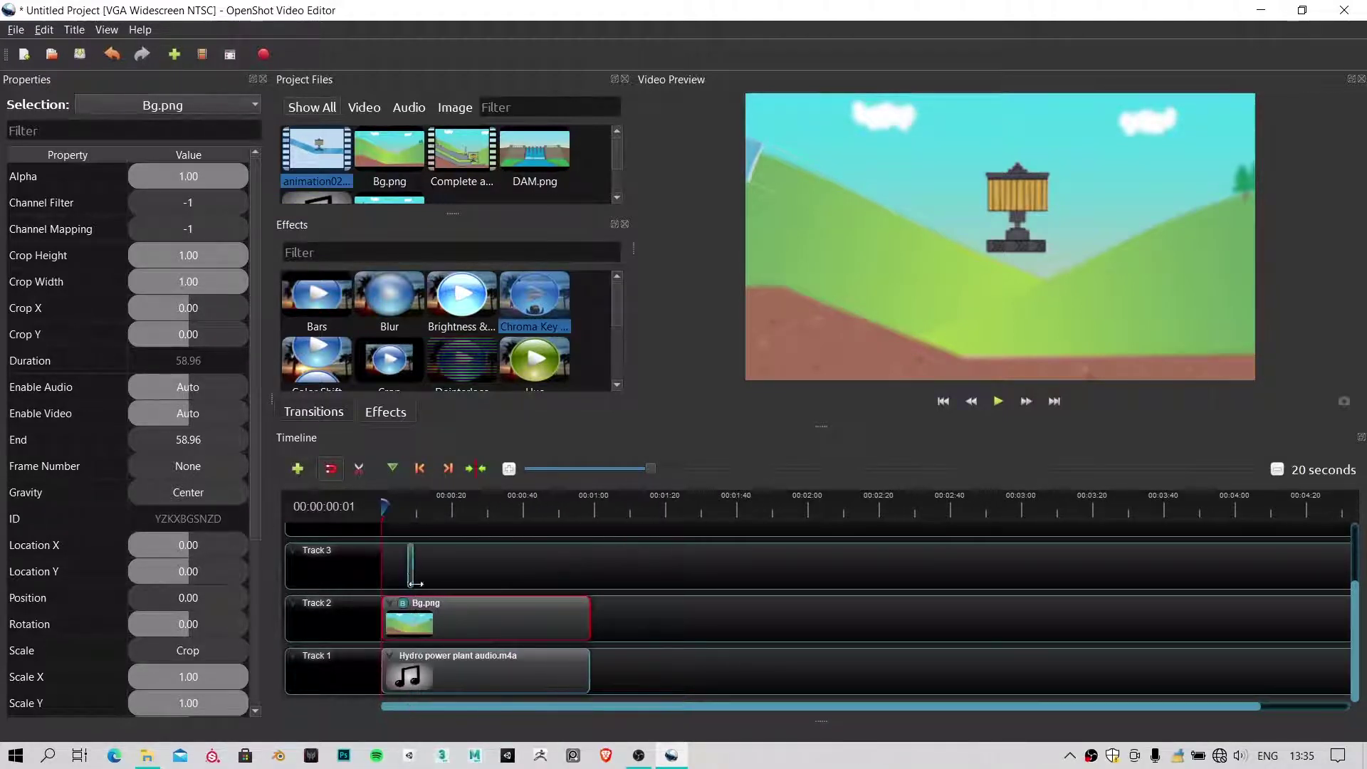
ctrl+scroll(398, 570, up, 2)
click(405, 569)
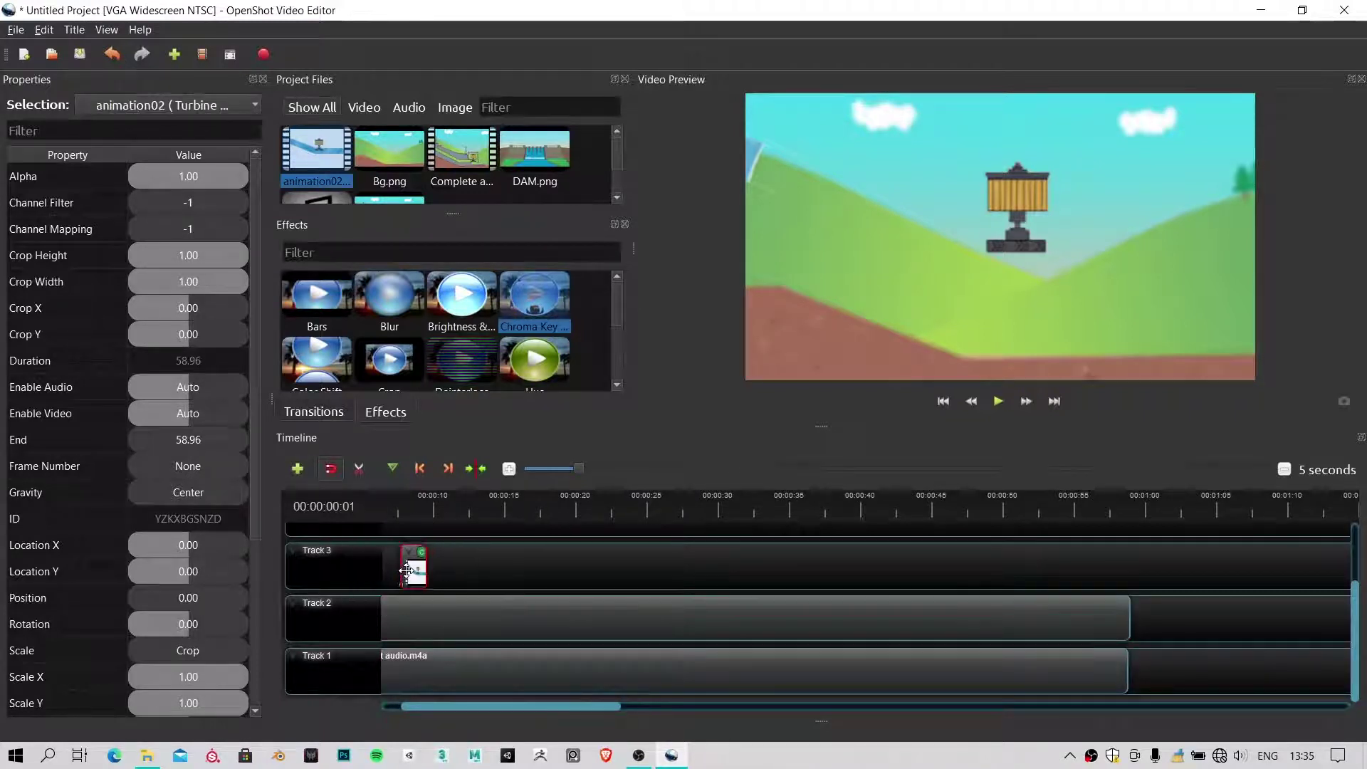
drag(406, 570, 1221, 566)
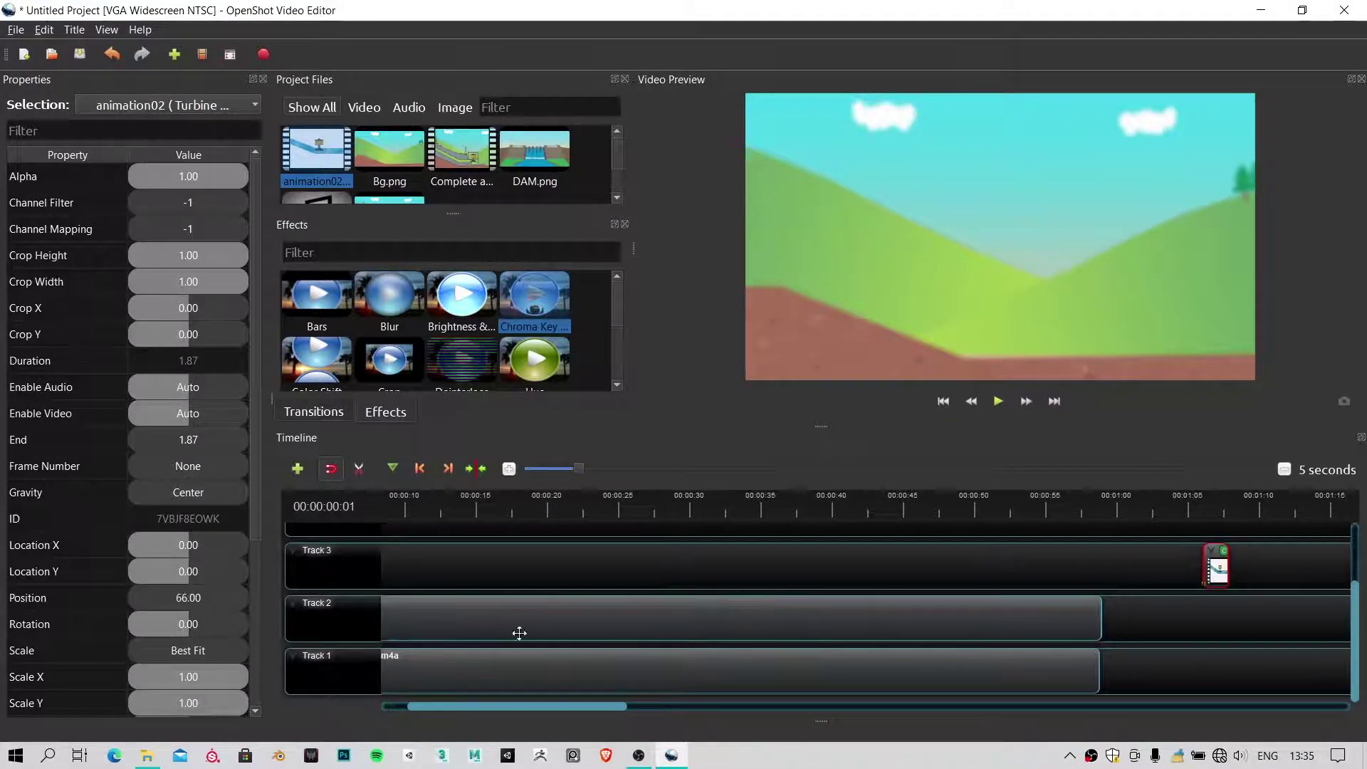
Play the narration over the background from the project start to about 00:00:07:20, pausing along the way
drag(517, 707, 430, 707)
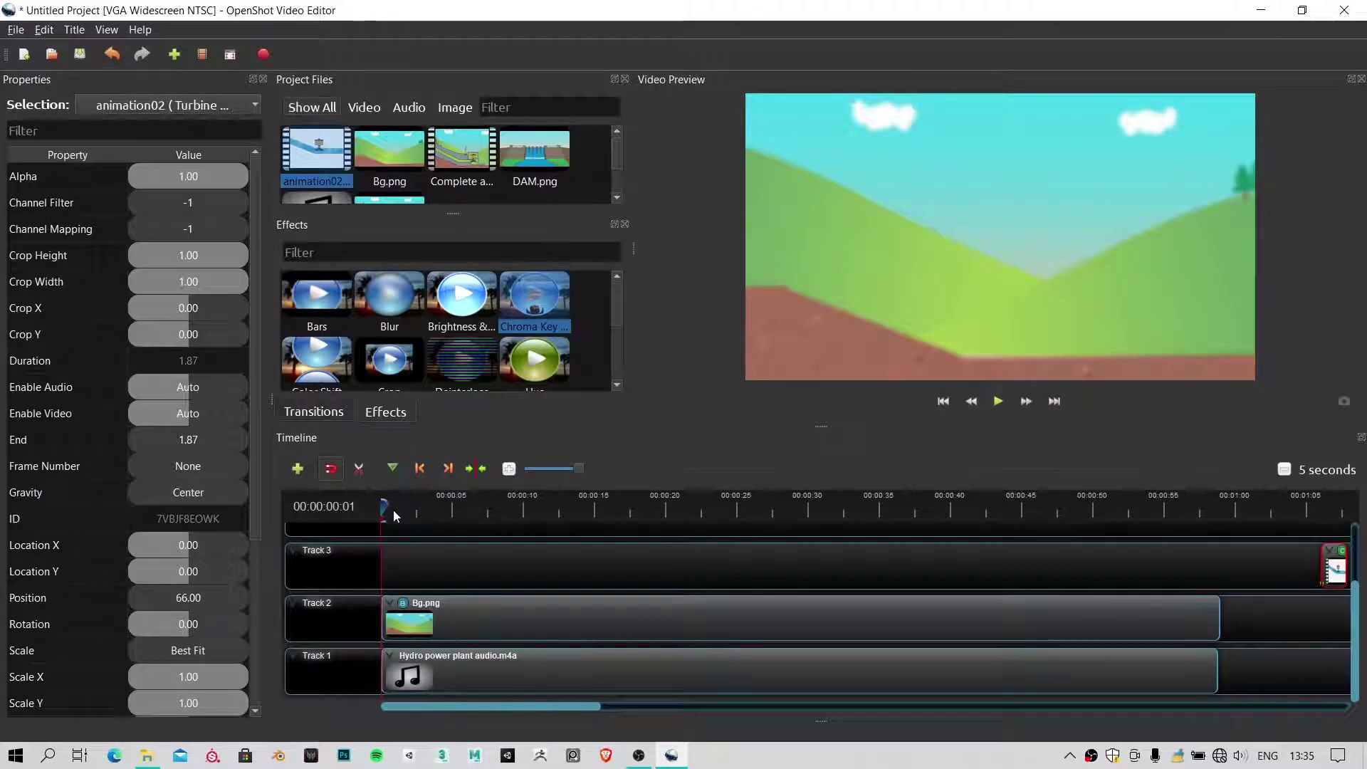
key(space)
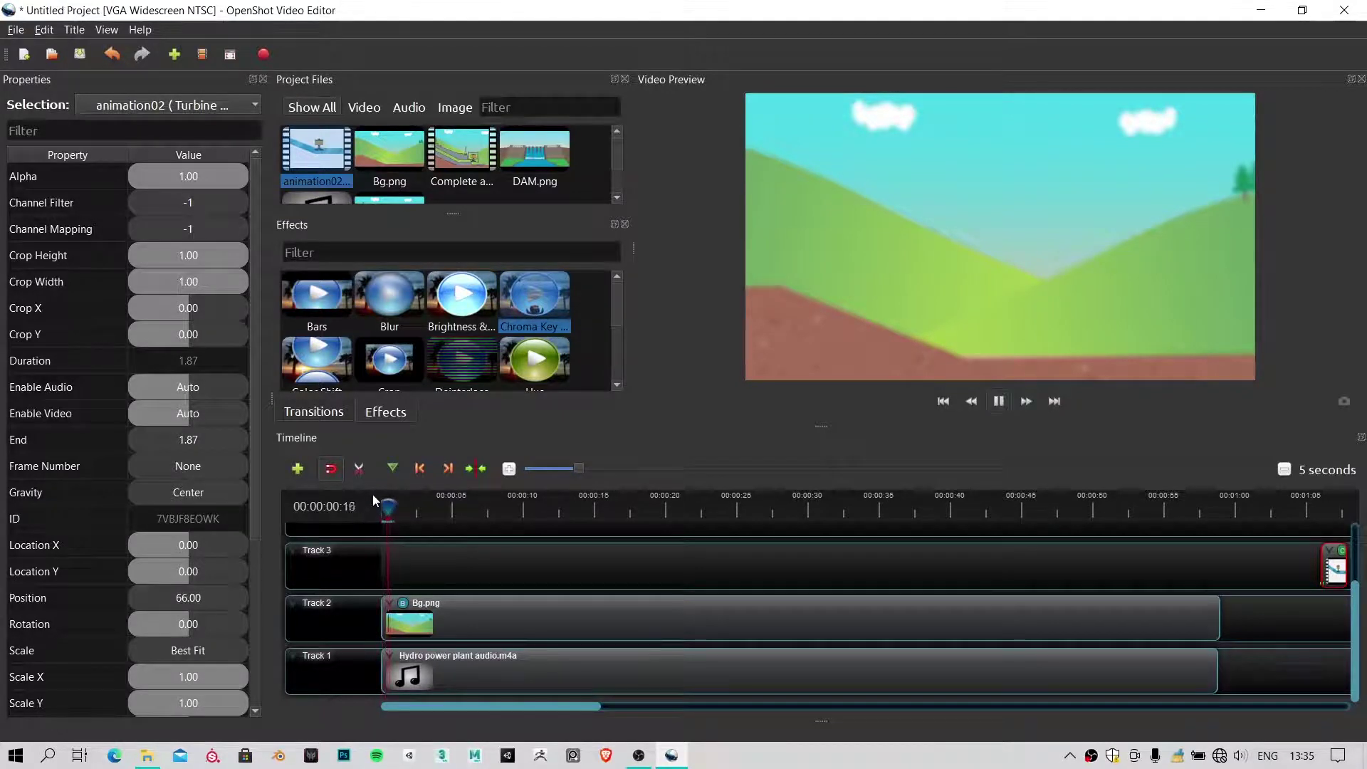
key(space)
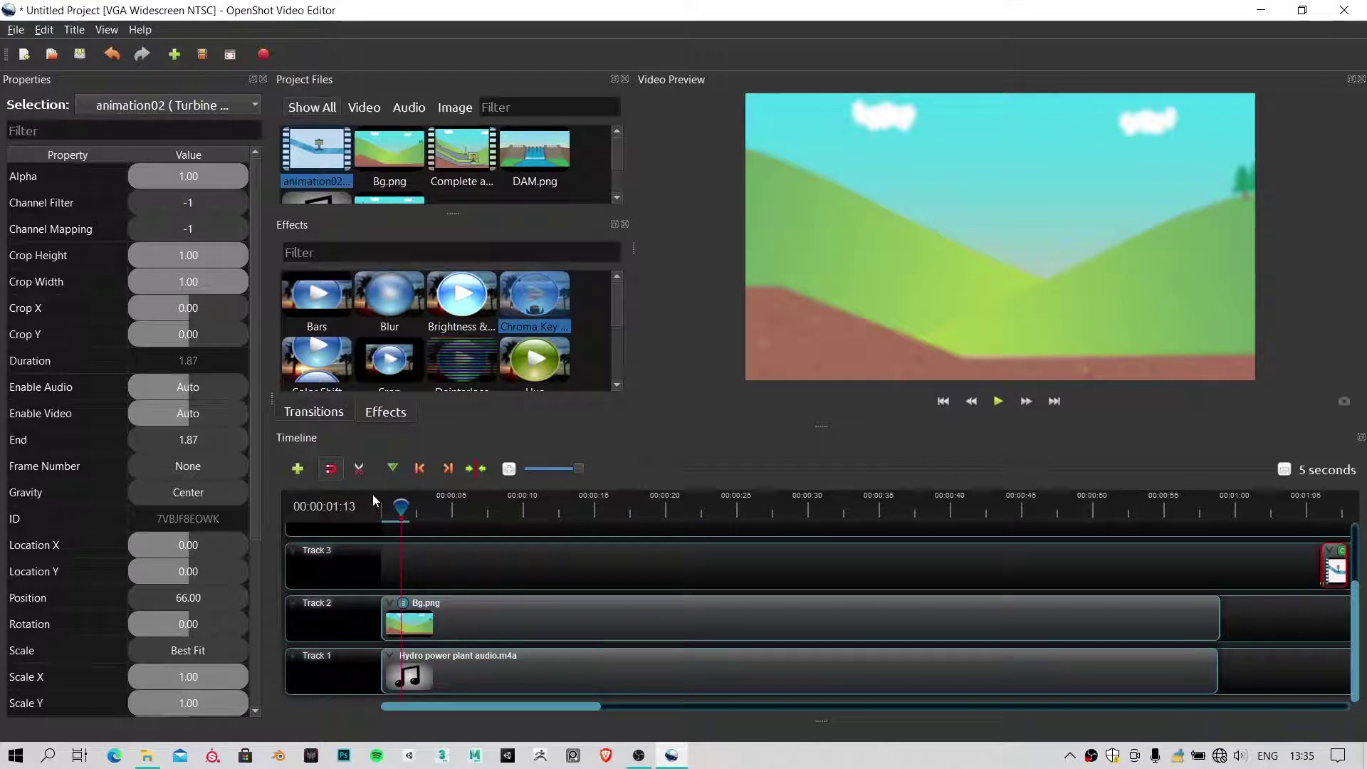
key(space)
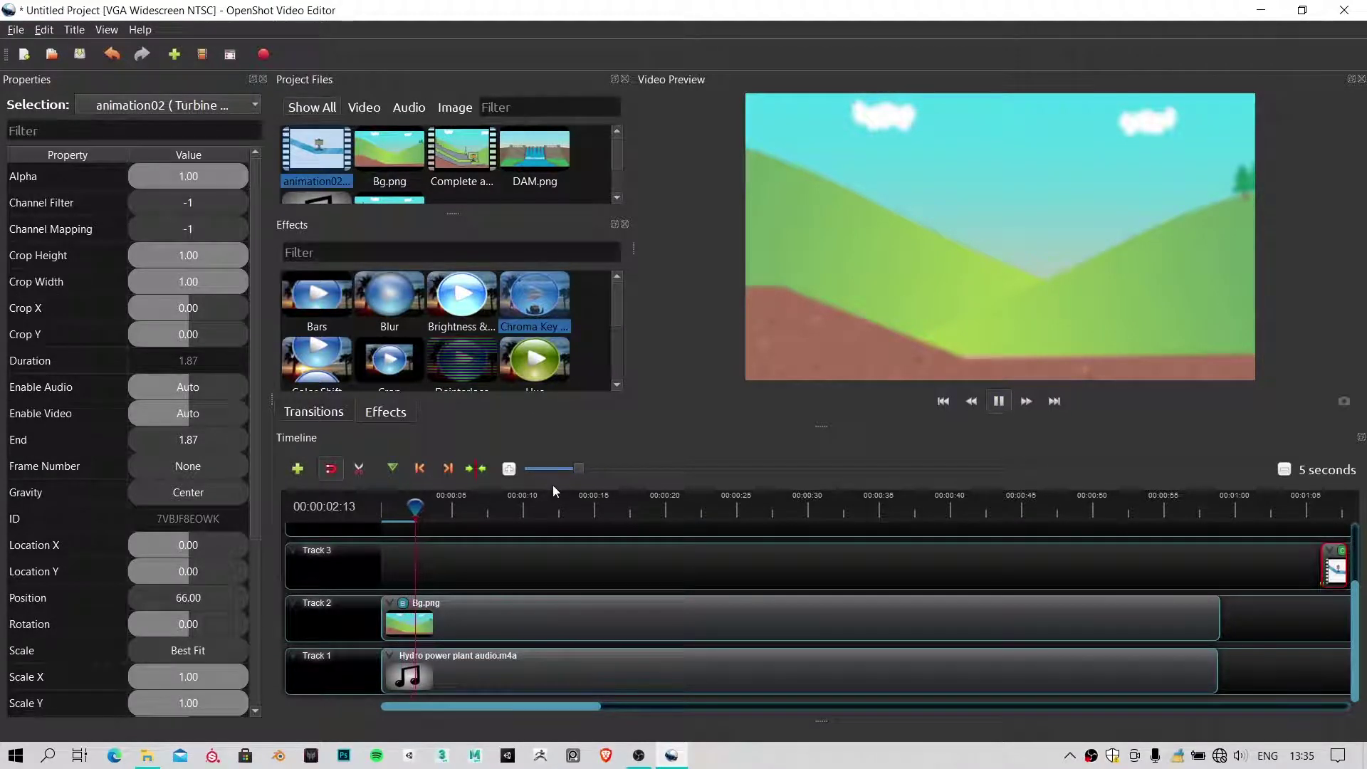
key(space)
key(space)
key(space)
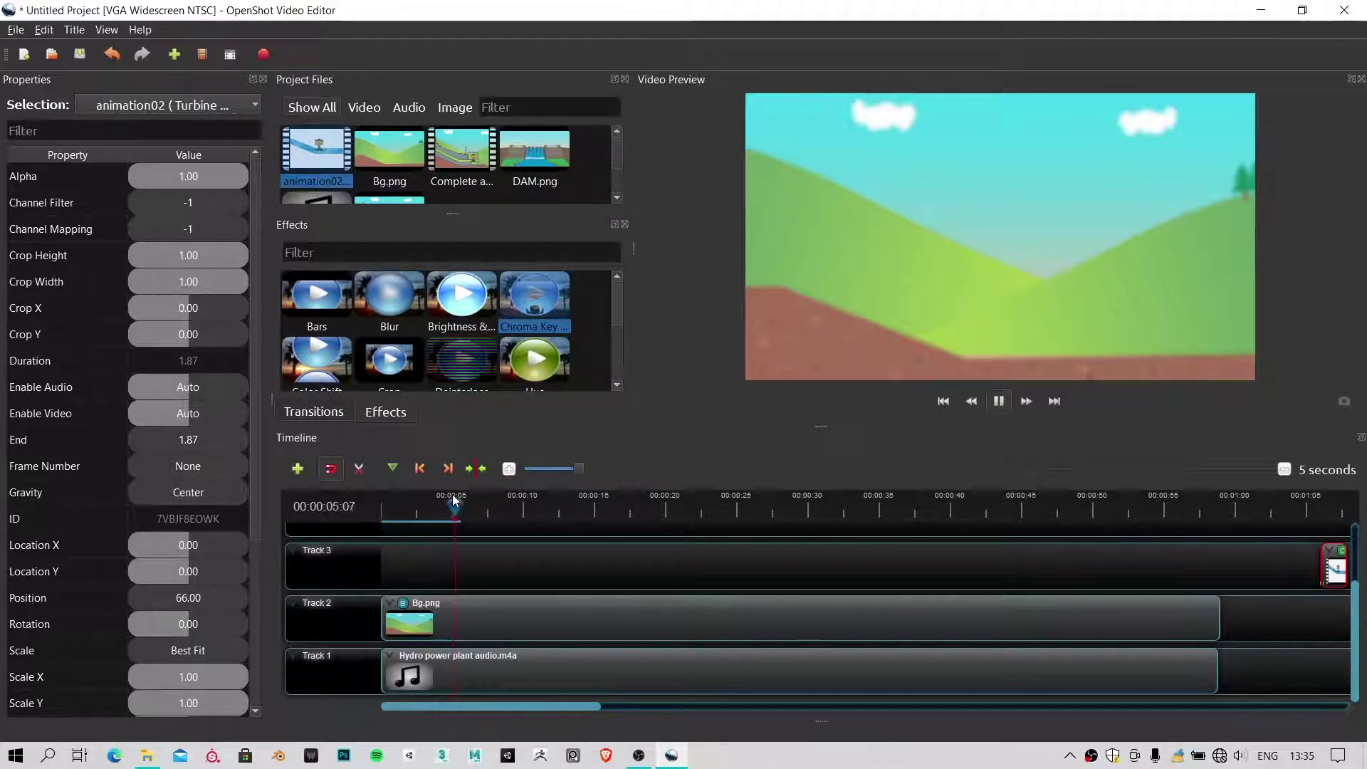
key(space)
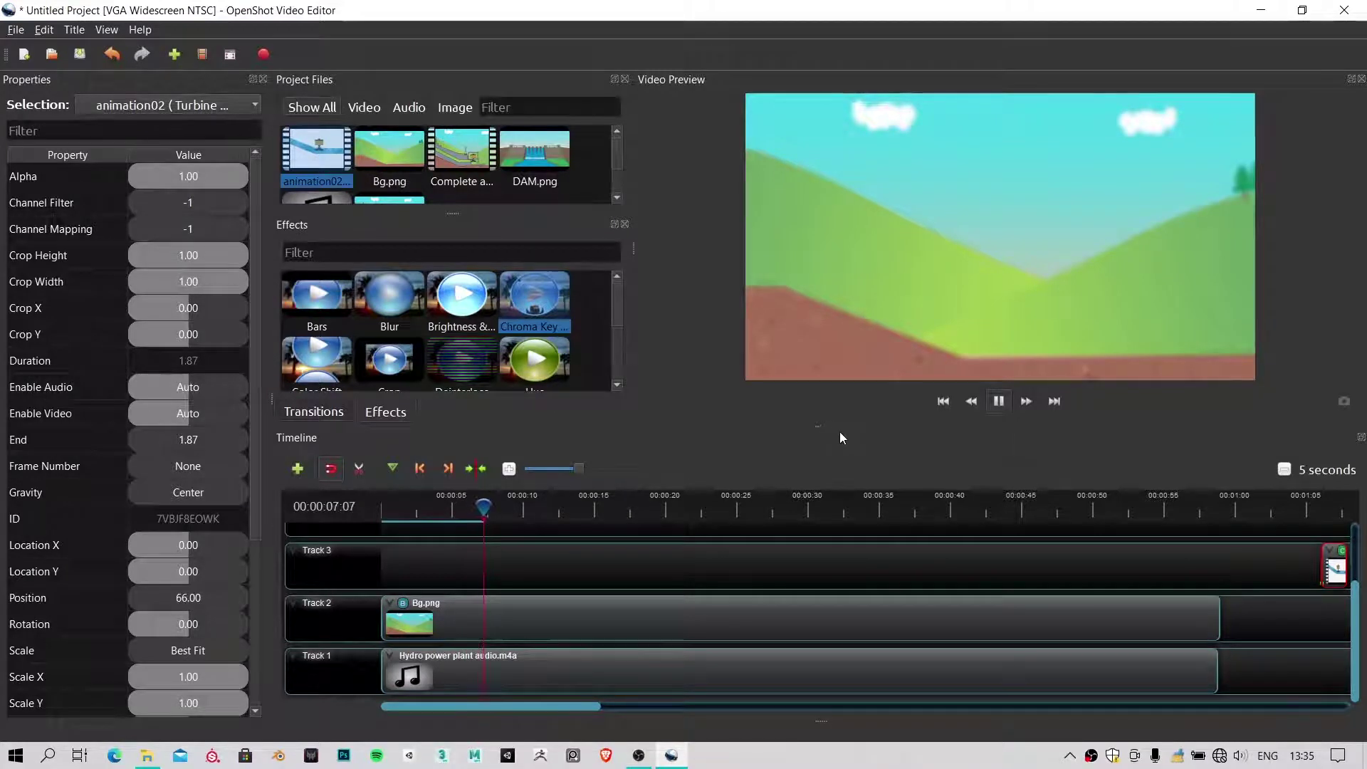
Enlarge the timeline area to show more tracks and return the playhead to the project start after briefly playing the narration
drag(823, 424, 782, 180)
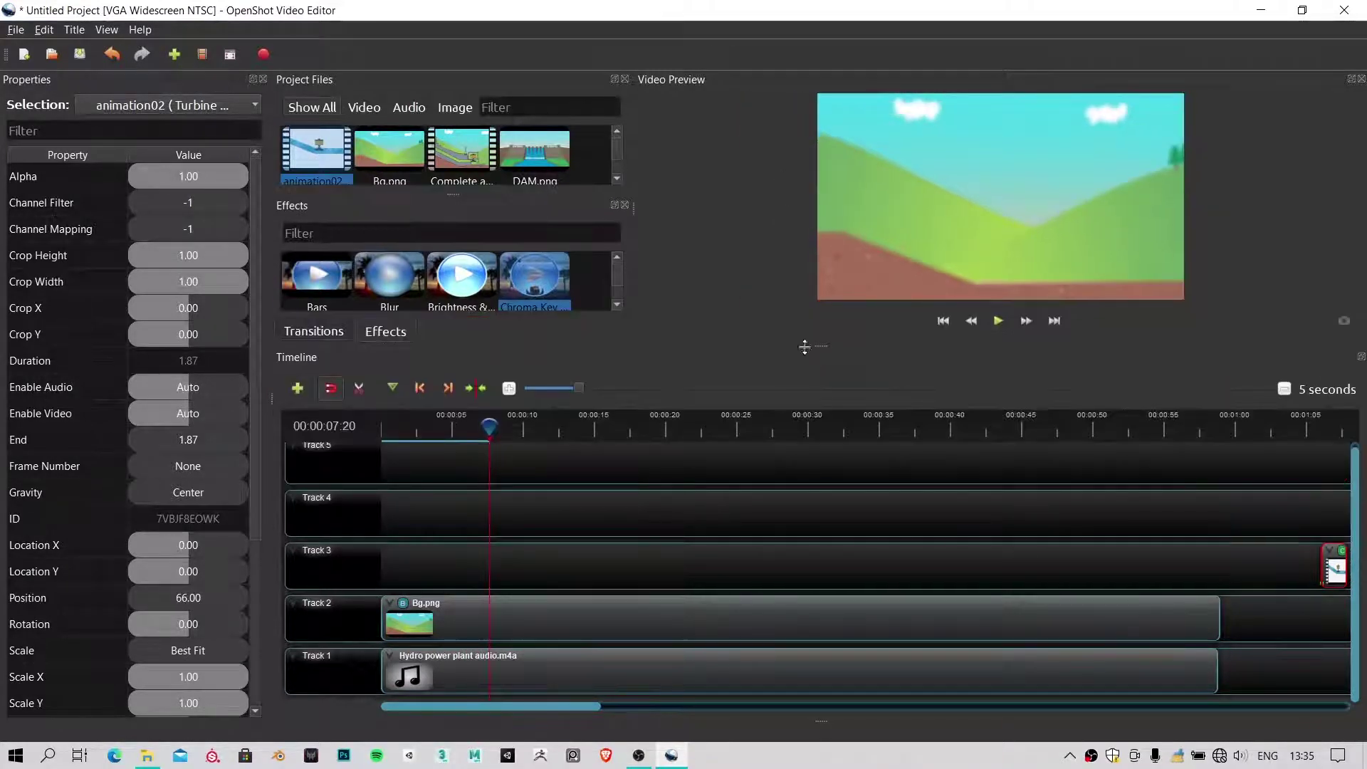
key(space)
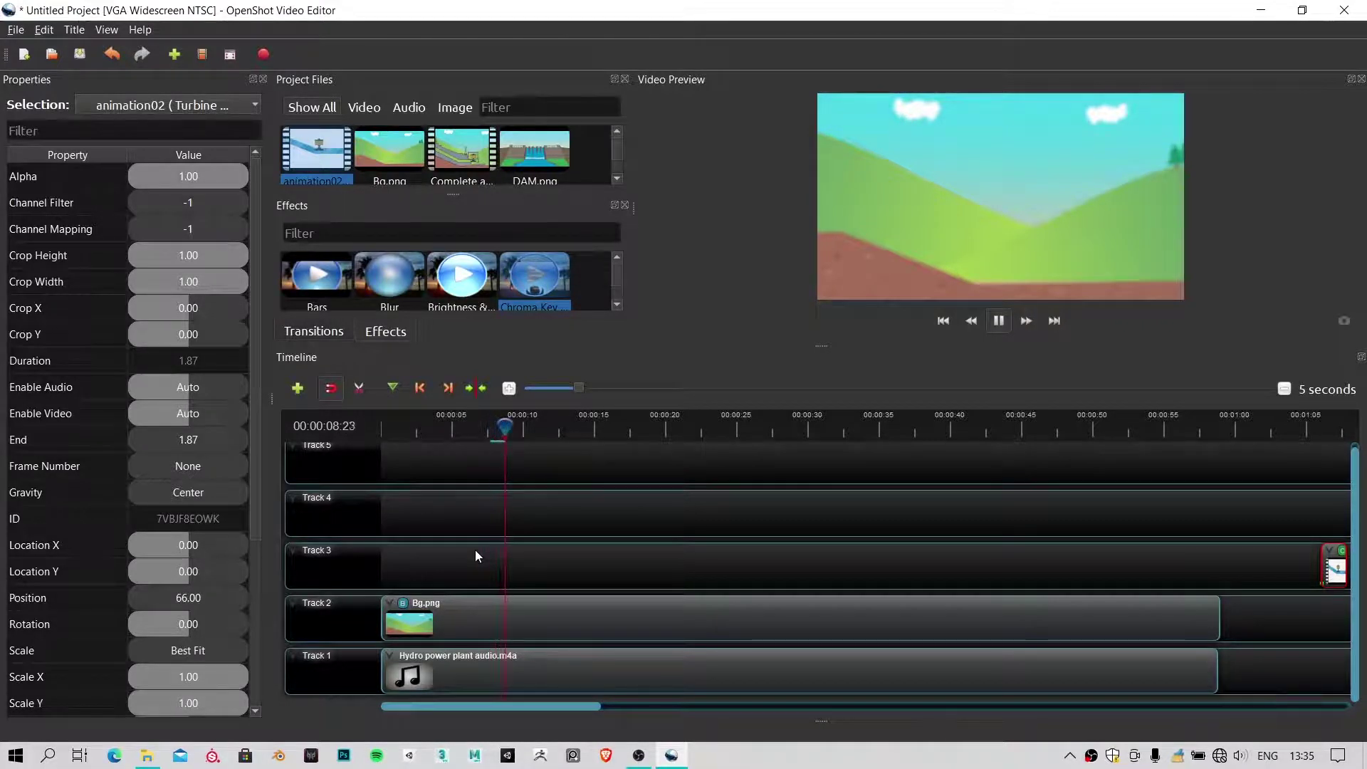
drag(450, 424, 295, 431)
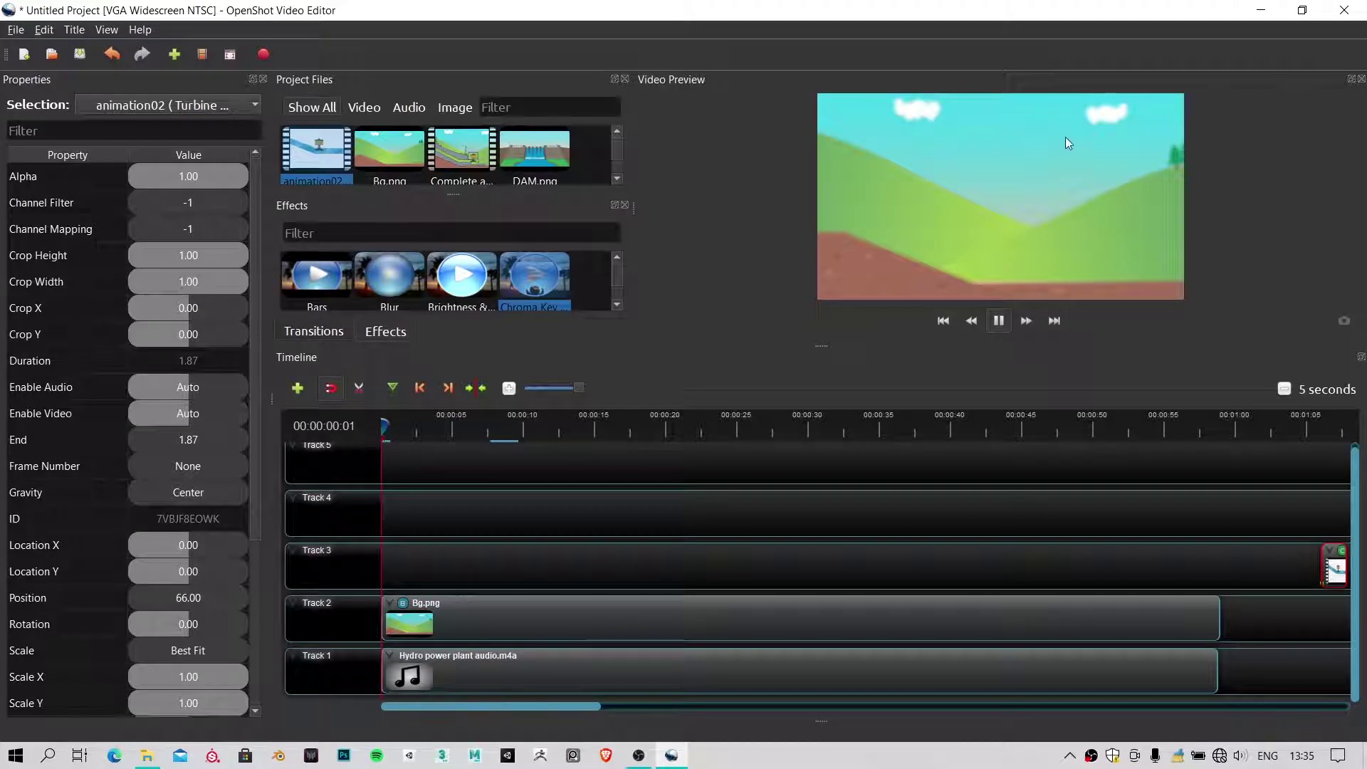
key(space)
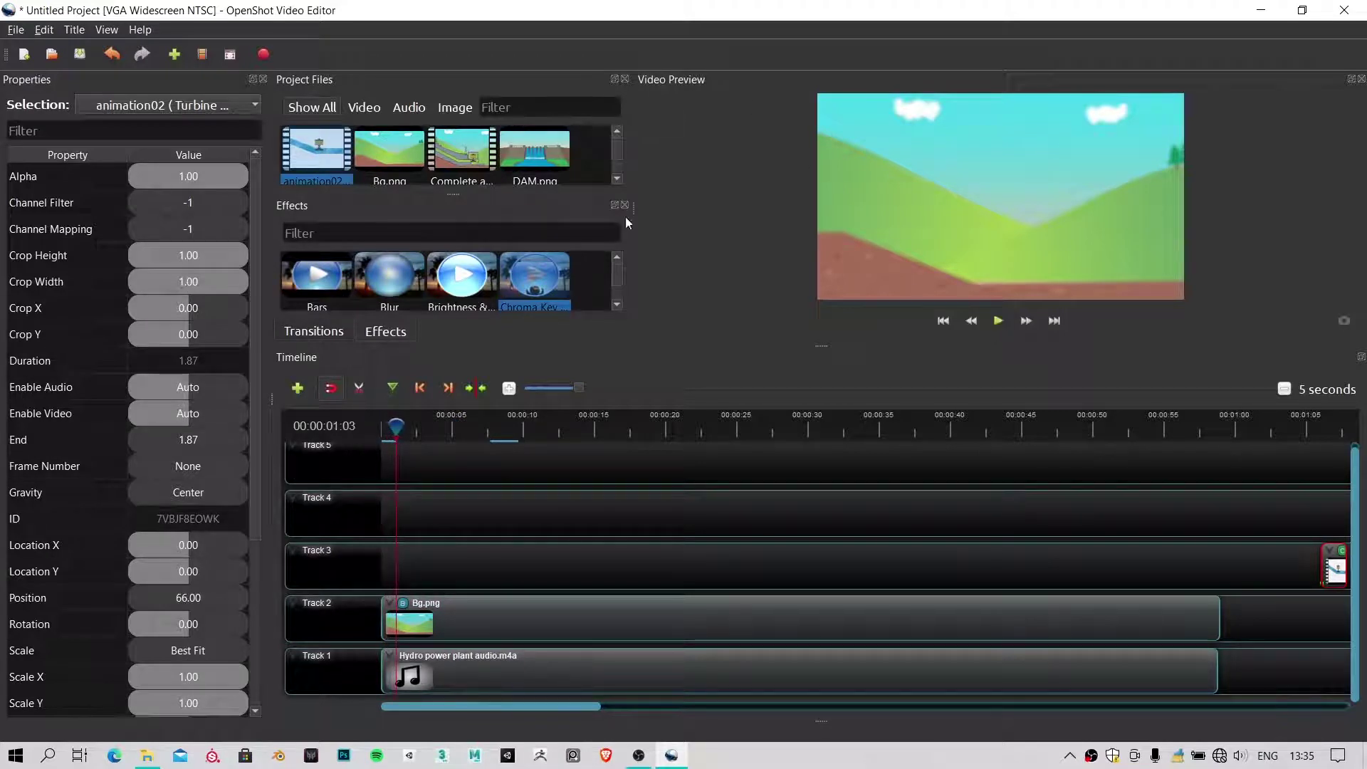
drag(389, 420, 370, 433)
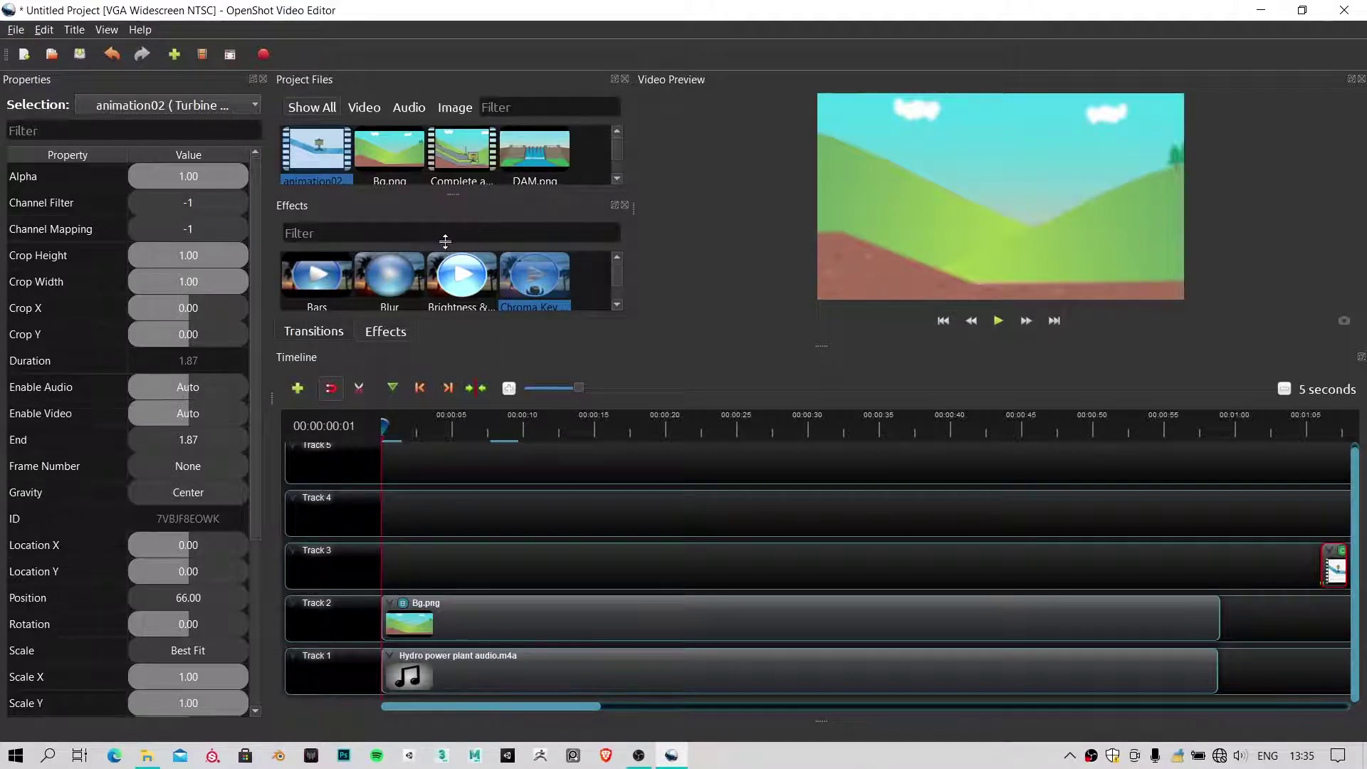
Close the Effects and Transitions panels to make room for all the project files
click(626, 205)
click(626, 205)
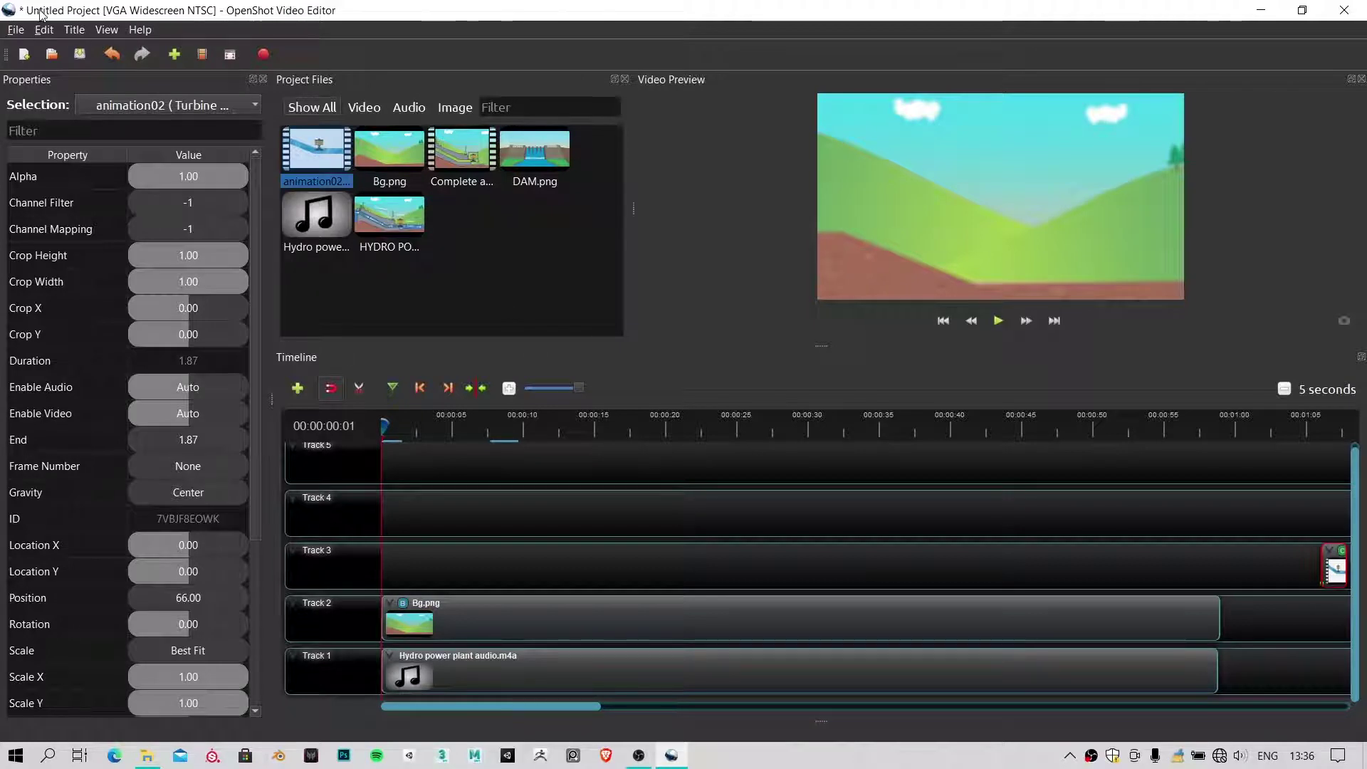
Start a new title, browse the title templates and choose the camera template with a single title line
click(71, 31)
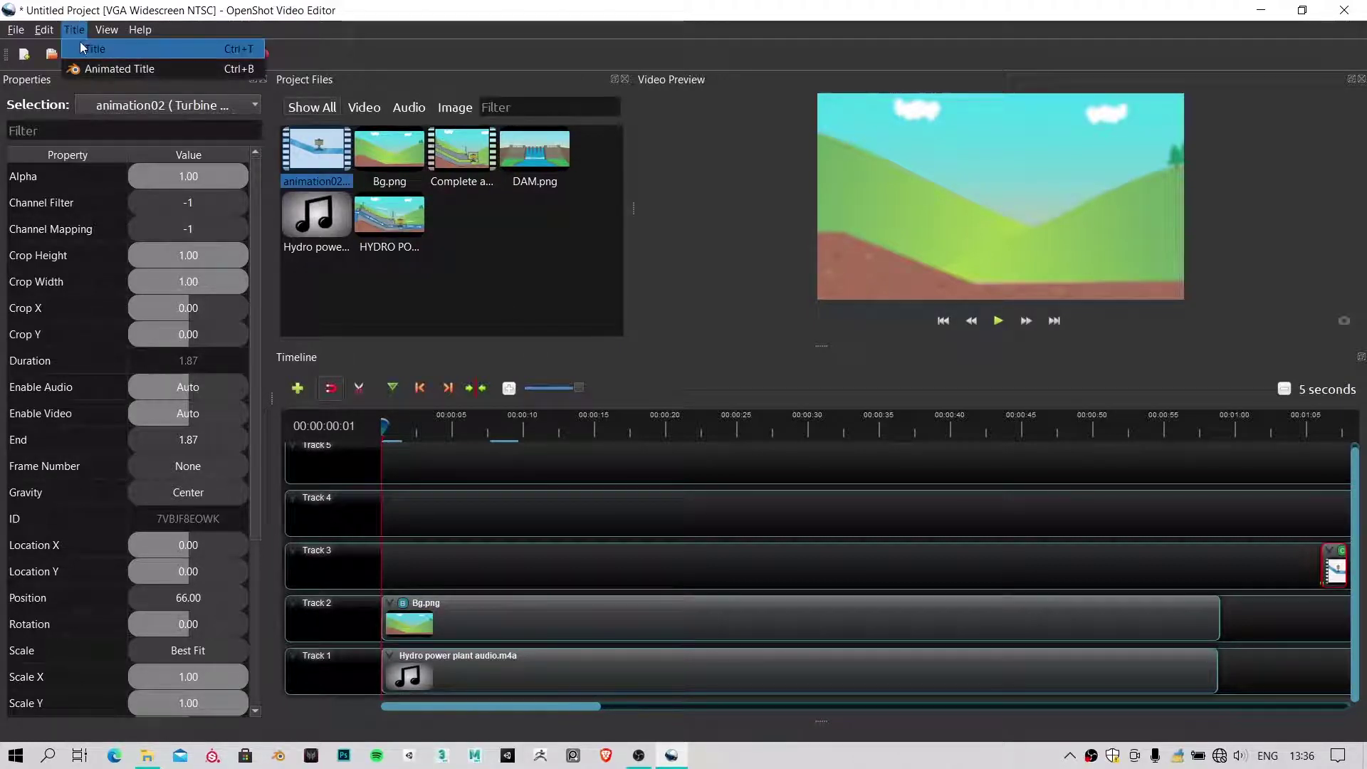
click(80, 48)
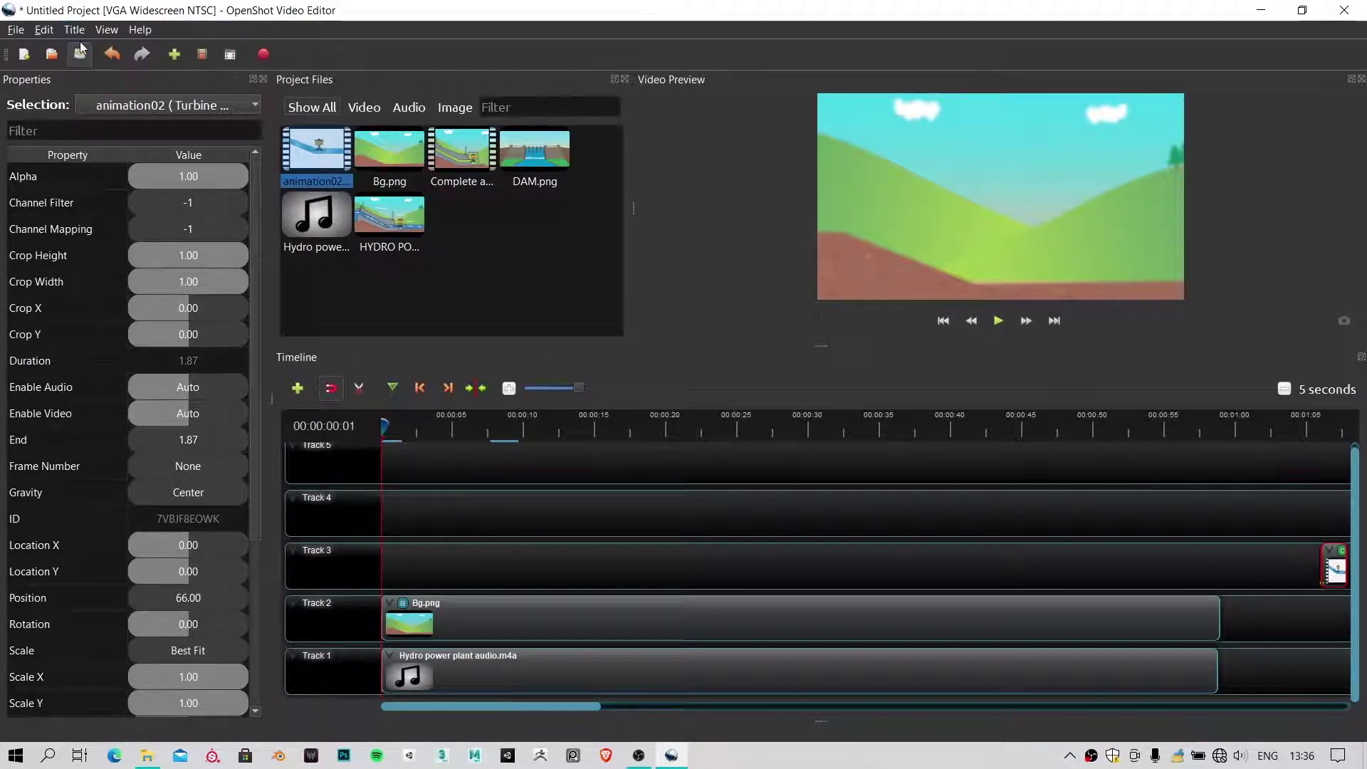
drag(545, 191, 577, 198)
scroll(540, 353, down, 5)
scroll(582, 391, up, 4)
scroll(580, 391, up, 1)
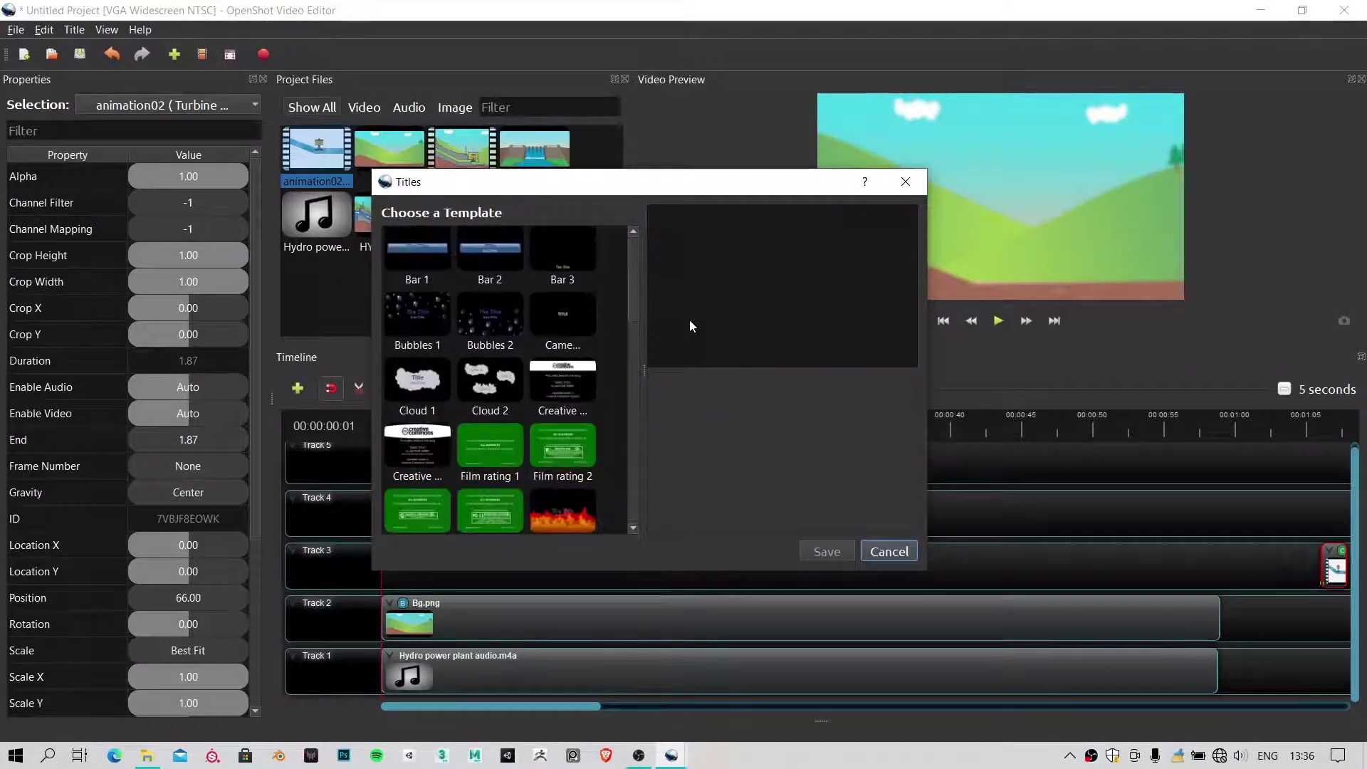
scroll(538, 321, down, 7)
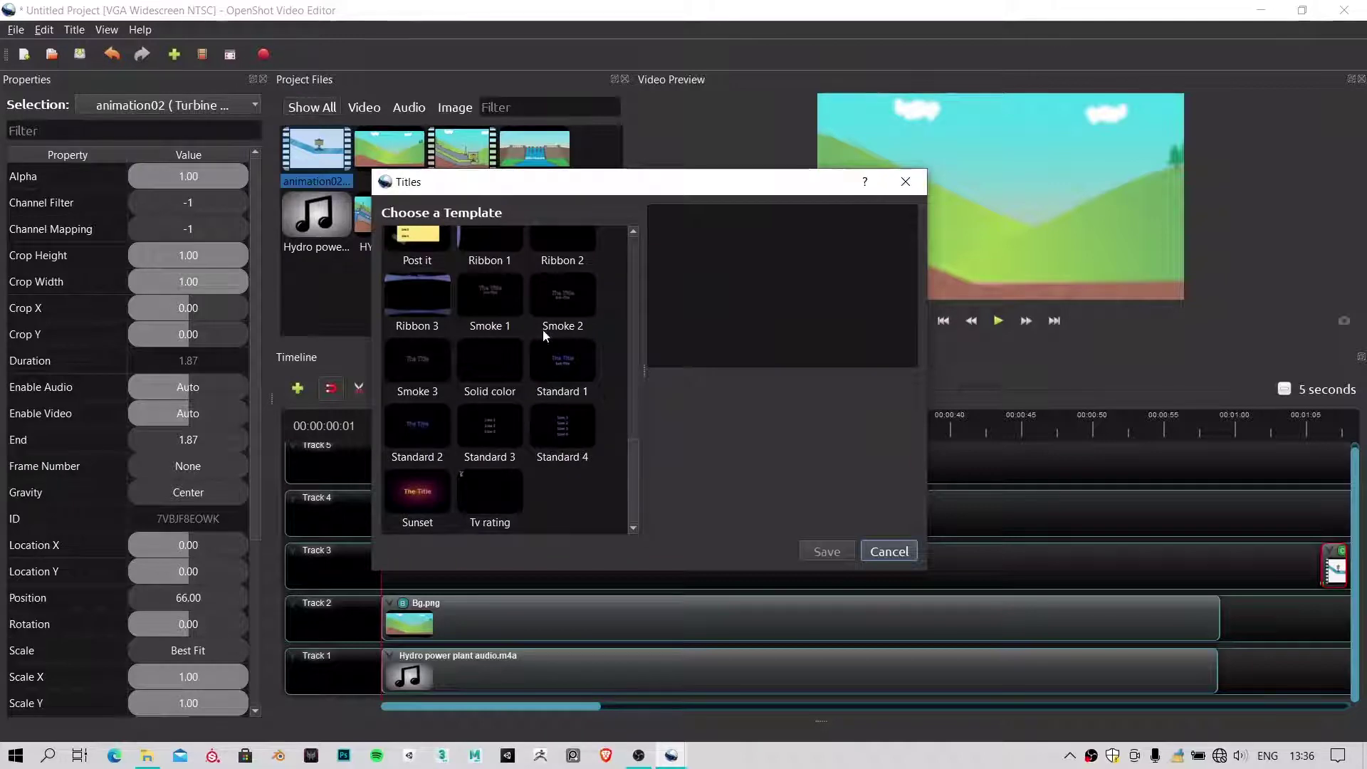
scroll(506, 443, up, 7)
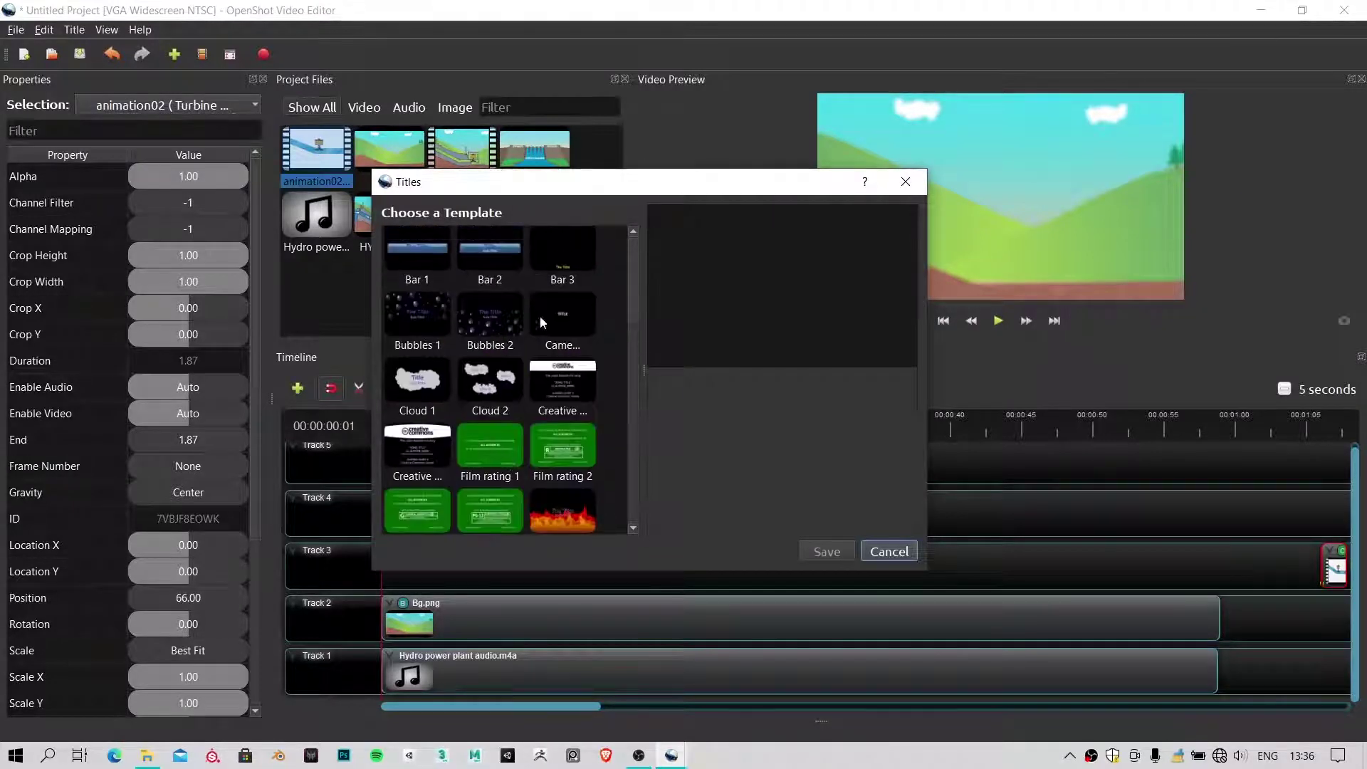
click(546, 321)
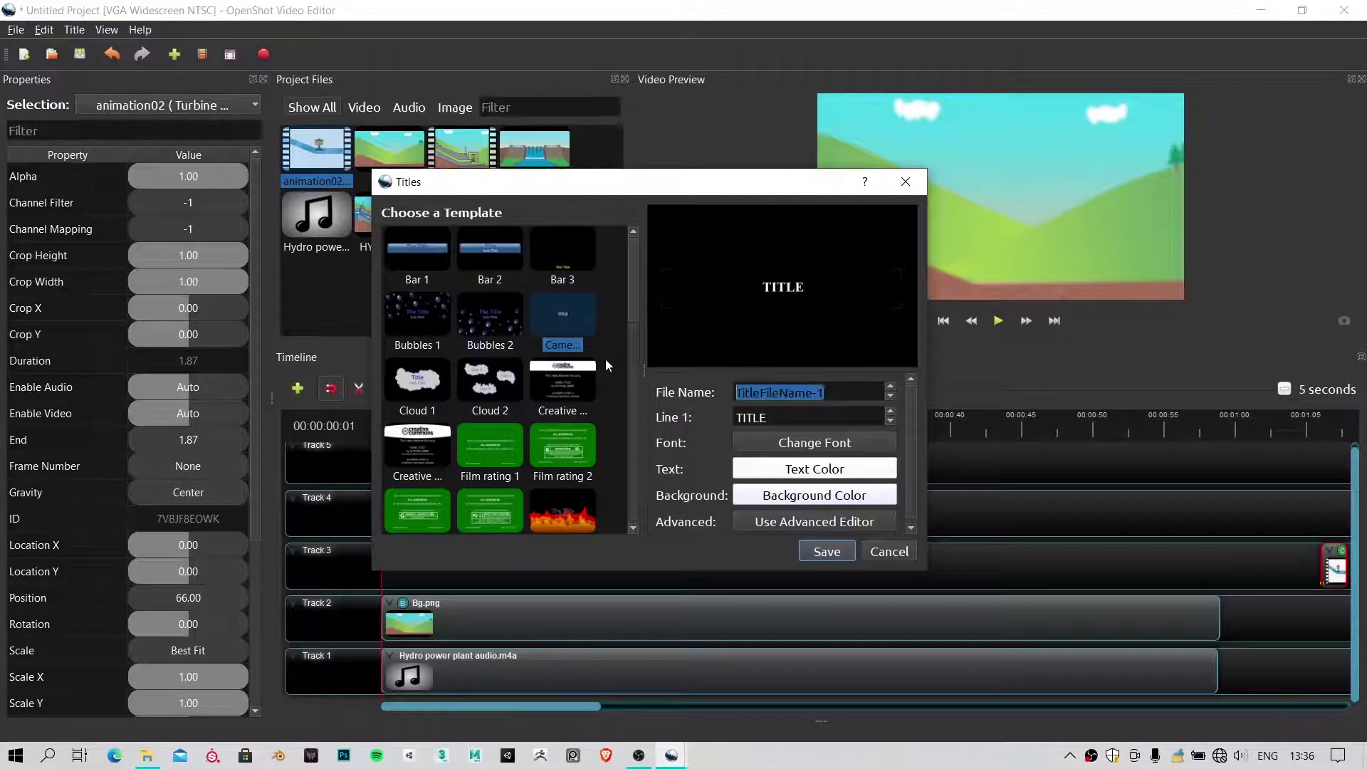
Name the title file Hello and set Line 1 to Hello
text(Hellow)
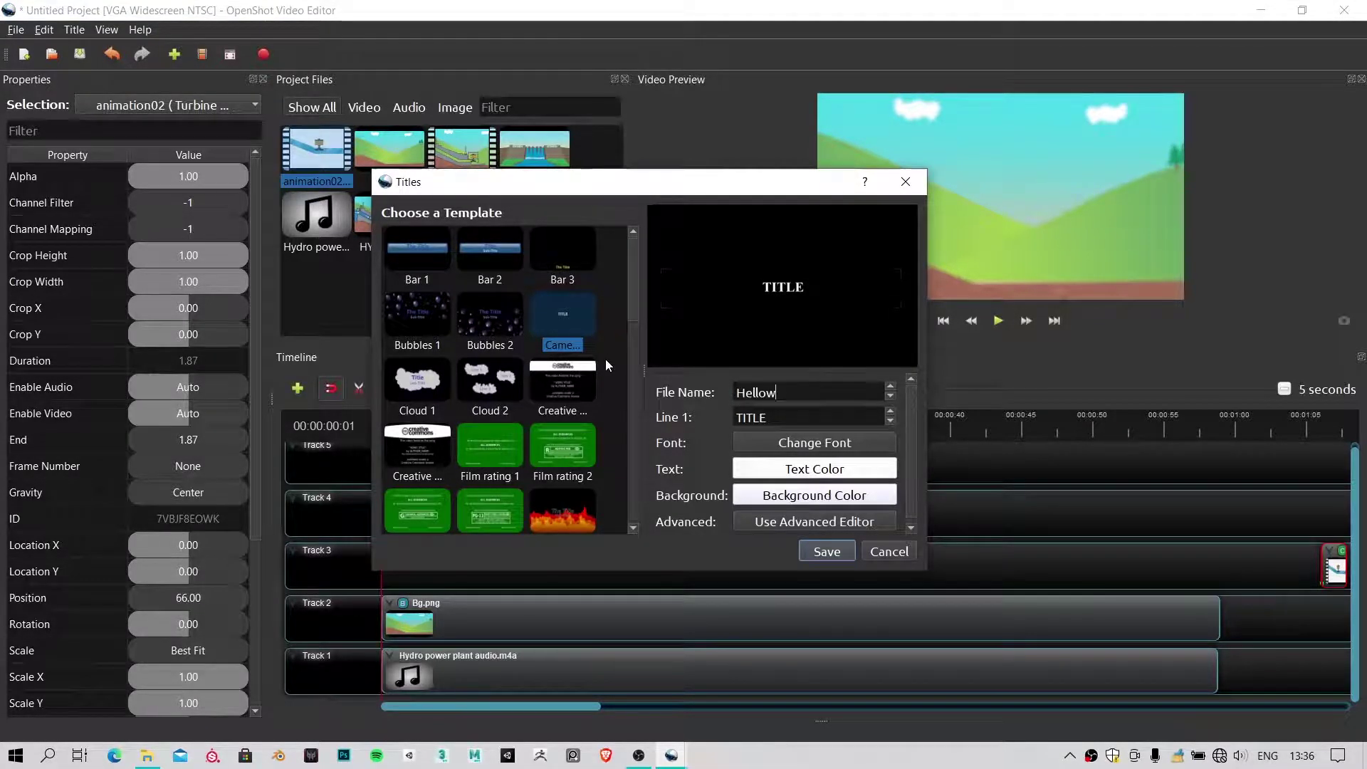
key(BackSpace)
drag(772, 390, 719, 391)
key(ctrl+c)
double_click(800, 414)
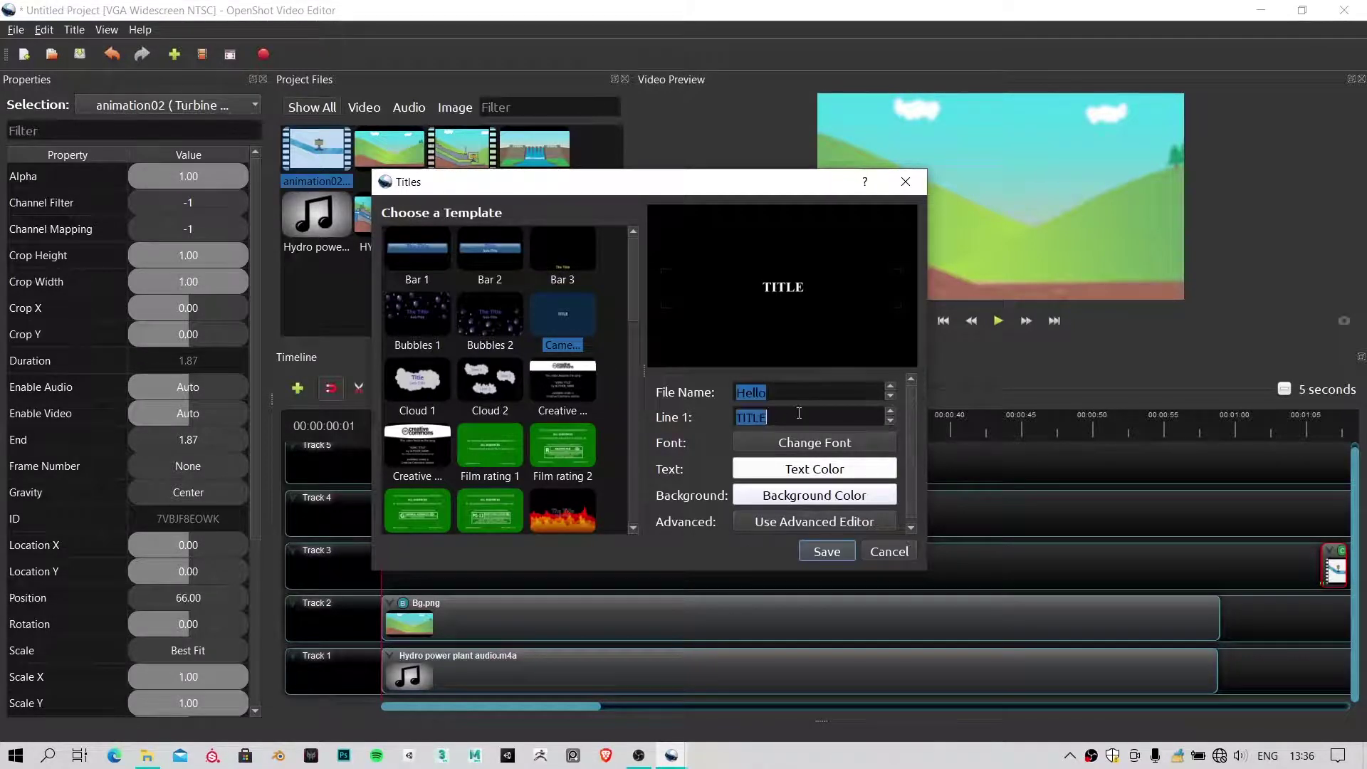
key(ctrl+v)
Set the title's text color to white (#ffffff)
click(795, 472)
drag(655, 368, 621, 427)
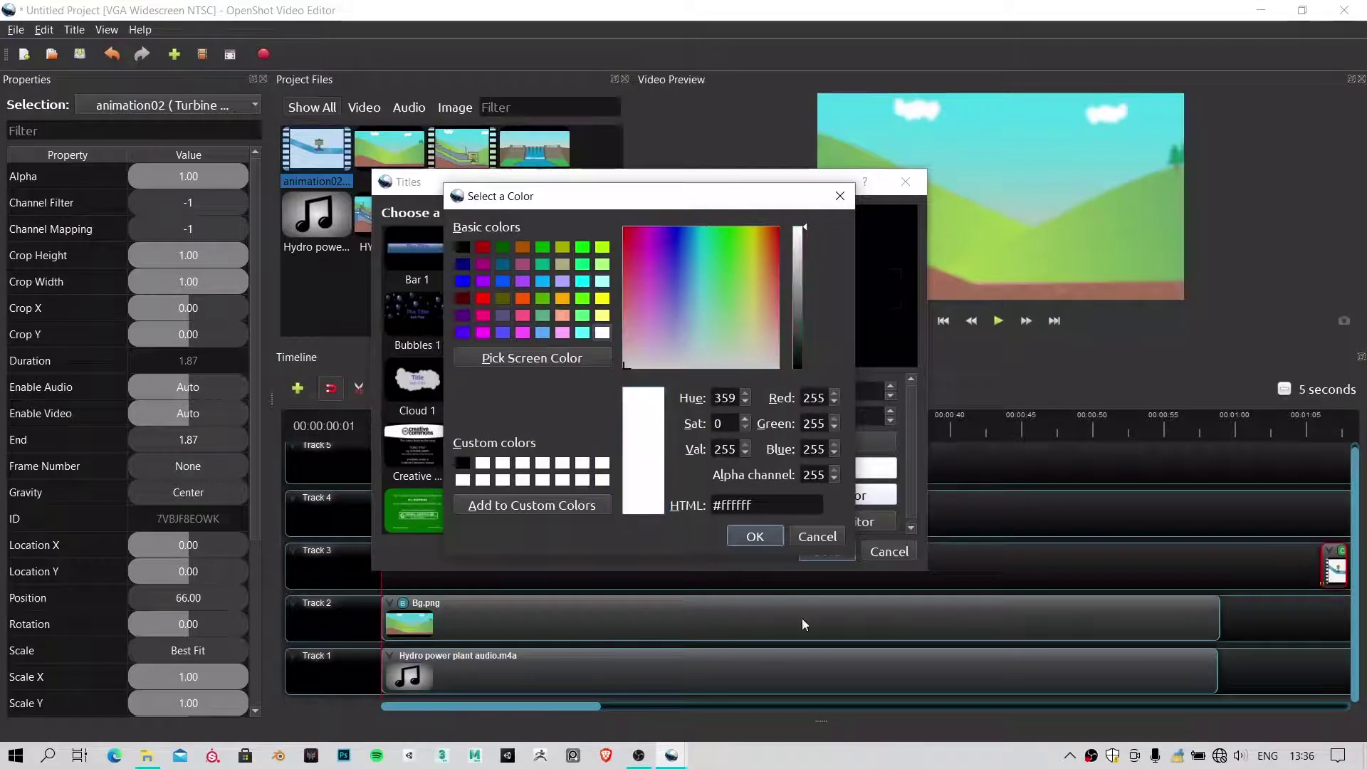
click(742, 537)
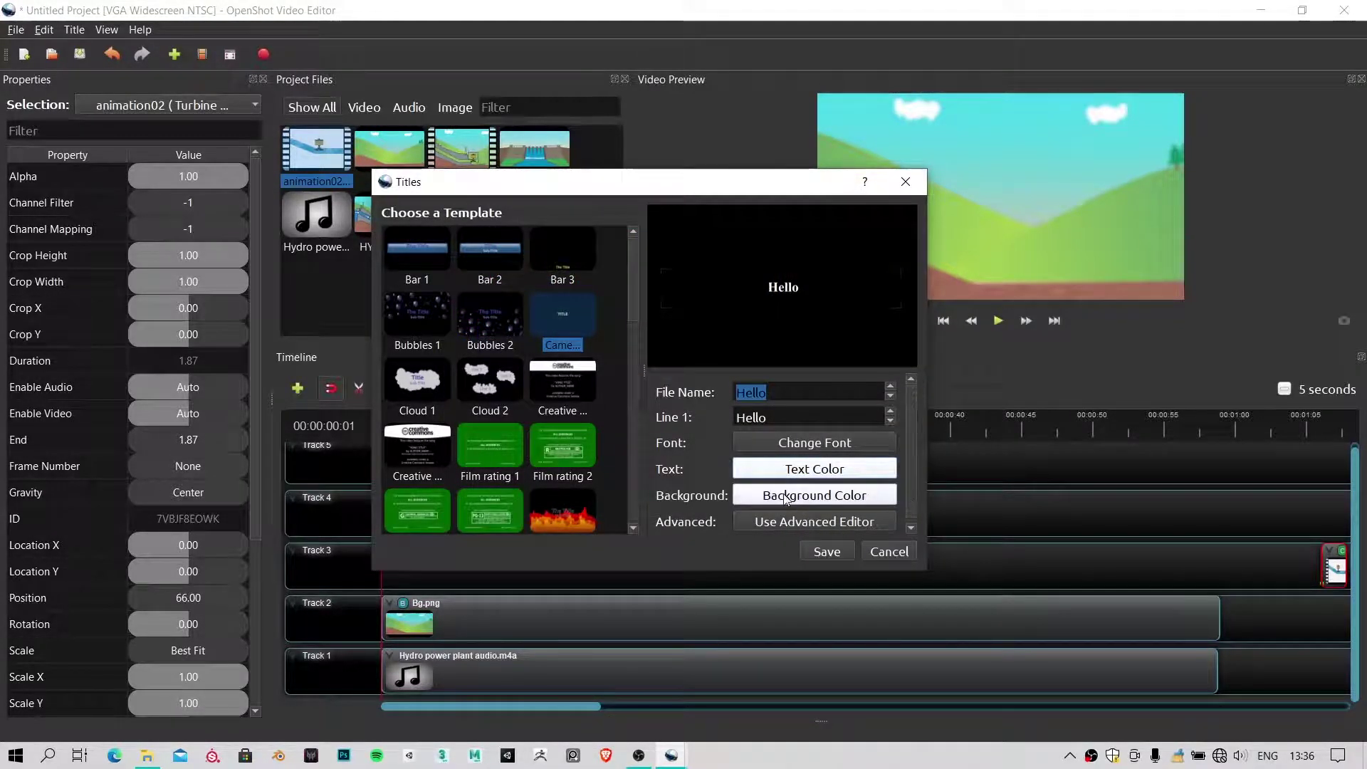
click(798, 447)
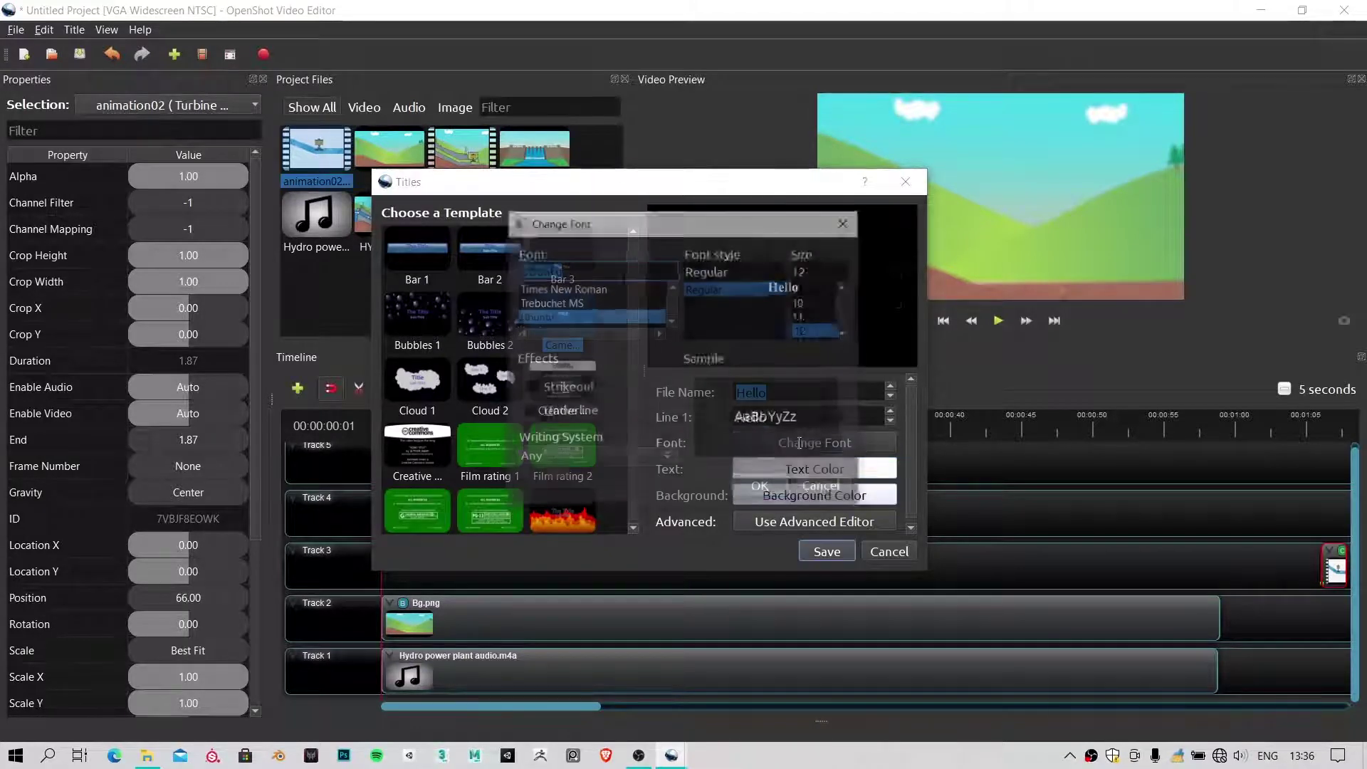
drag(681, 227, 380, 226)
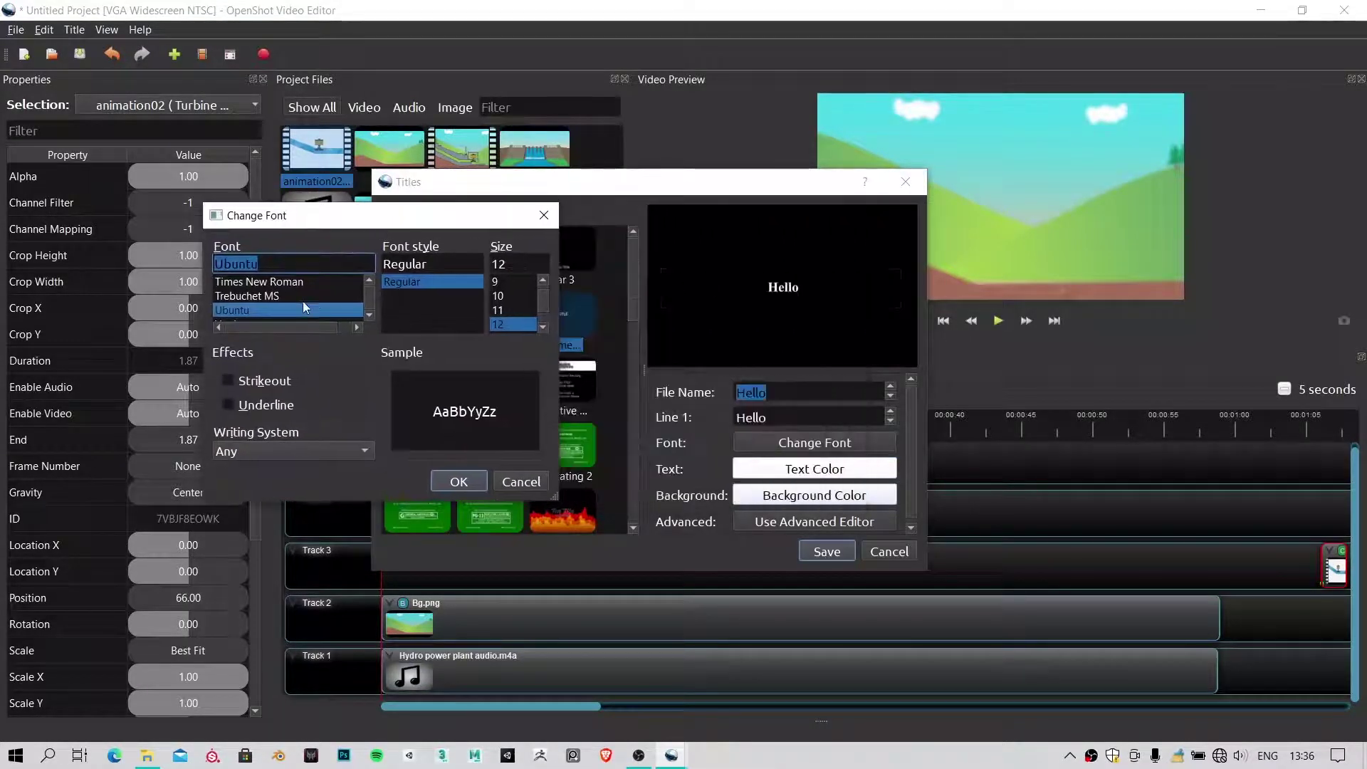
click(526, 481)
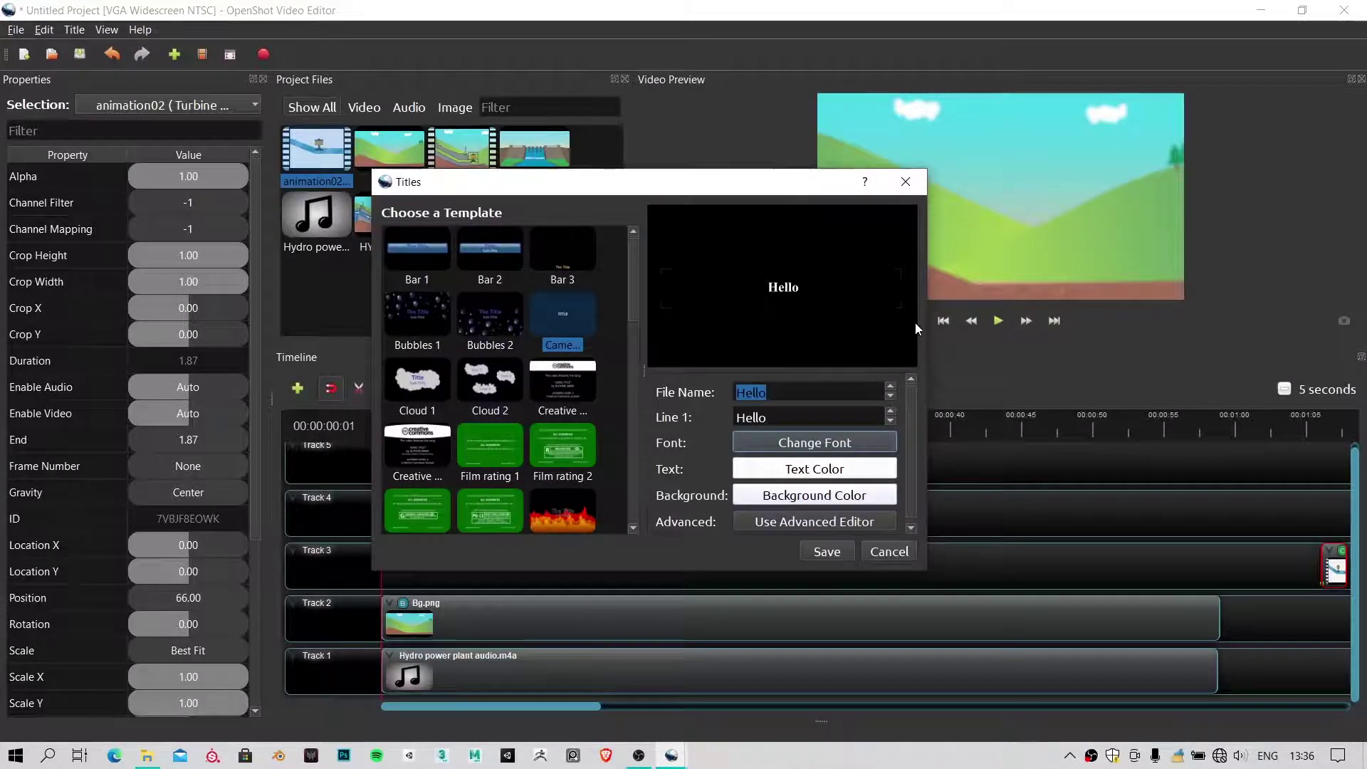
Try the Roman, Tahoma and Kruti Dev 010 fonts for the title, applying Kruti Dev 010
double_click(829, 414)
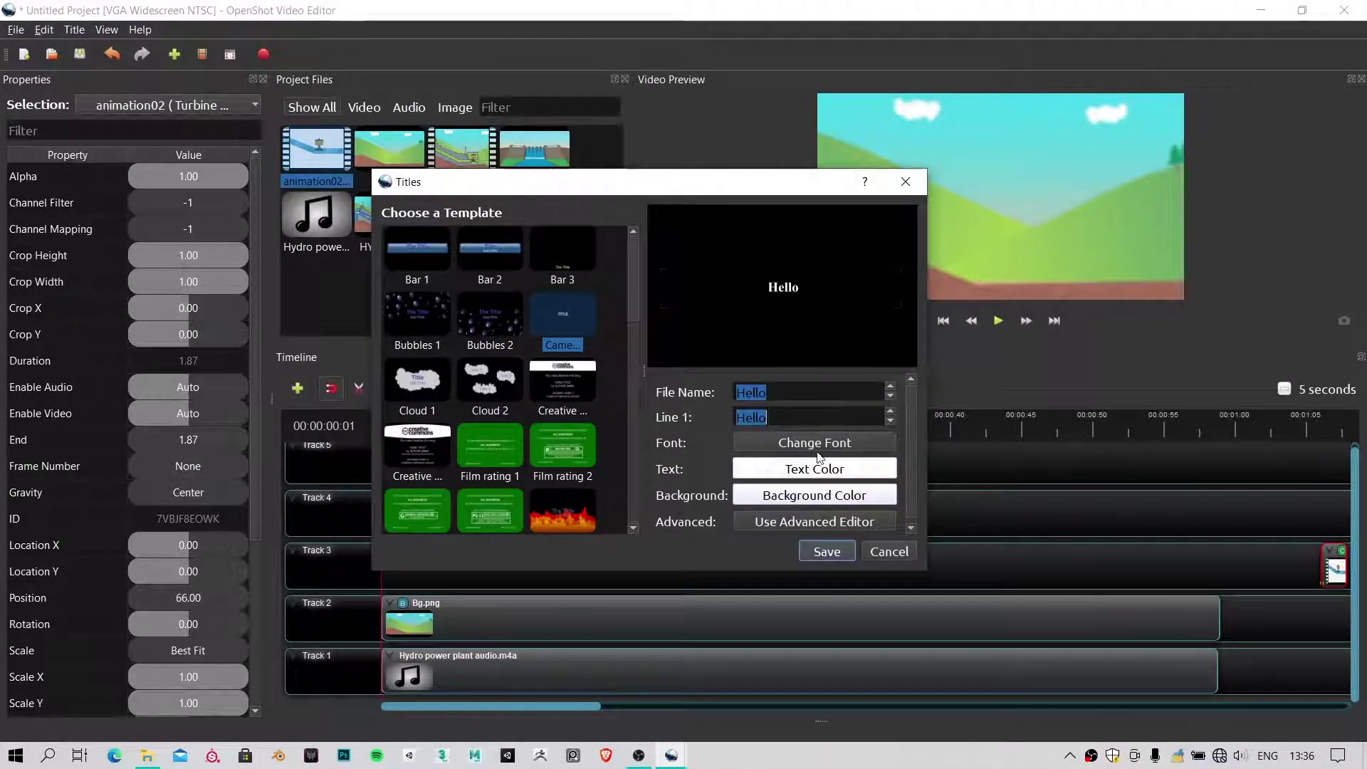
click(816, 442)
scroll(545, 319, up, 3)
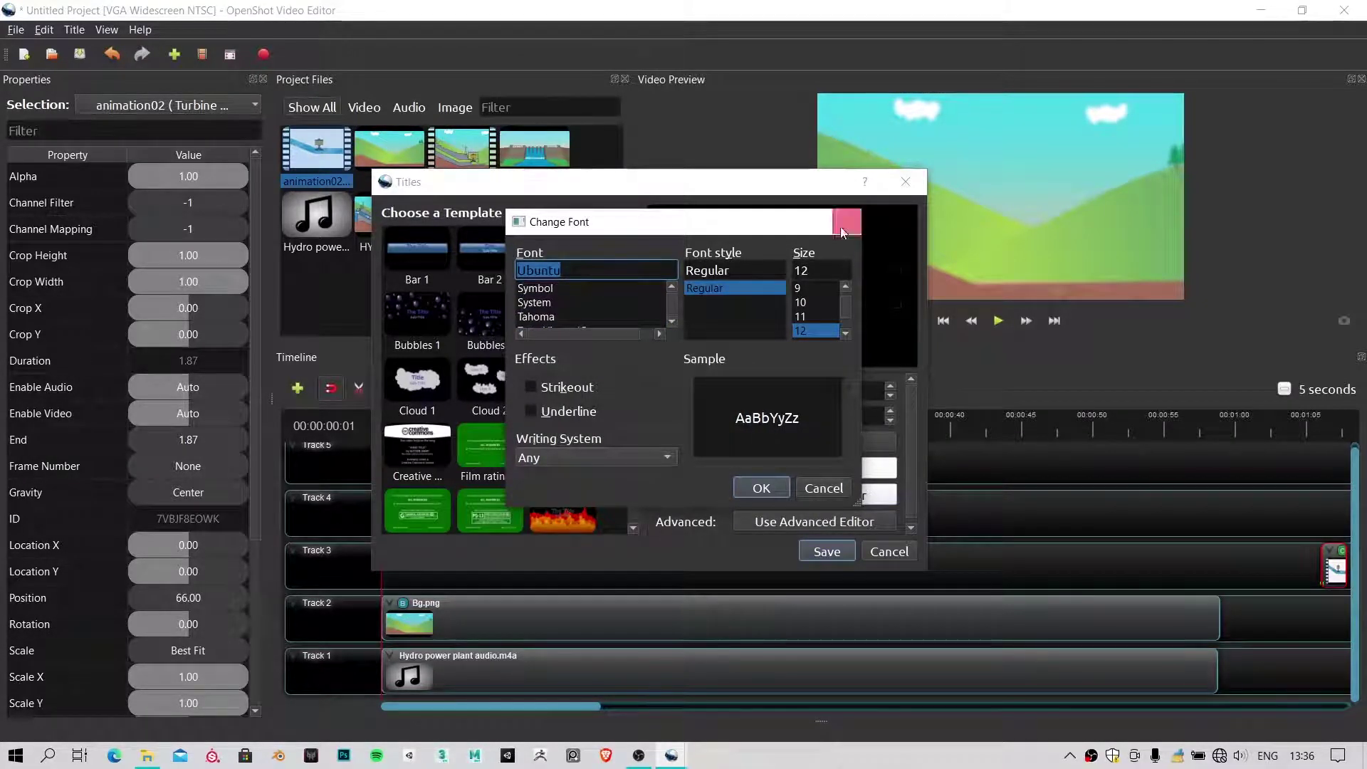
scroll(591, 302, up, 2)
click(583, 270)
drag(518, 271, 524, 271)
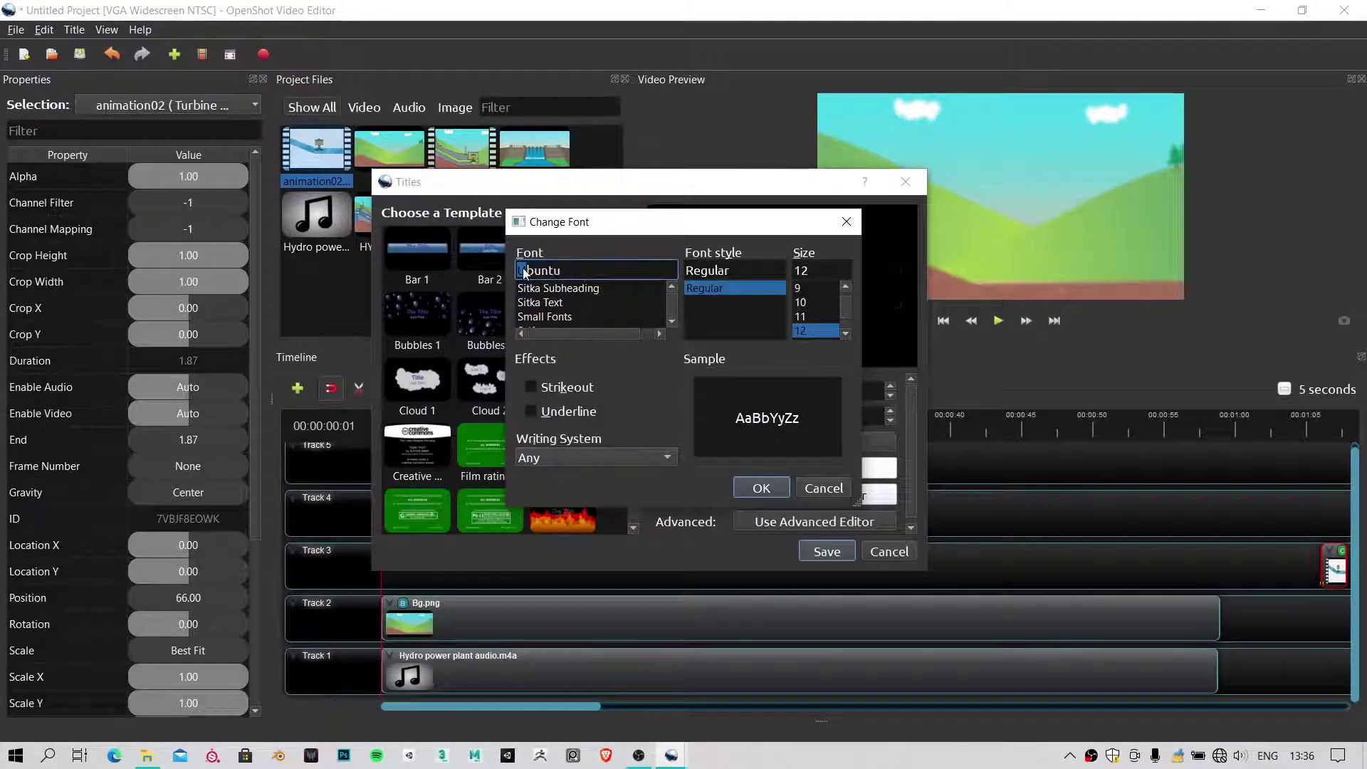
double_click(595, 269)
text(Roman)
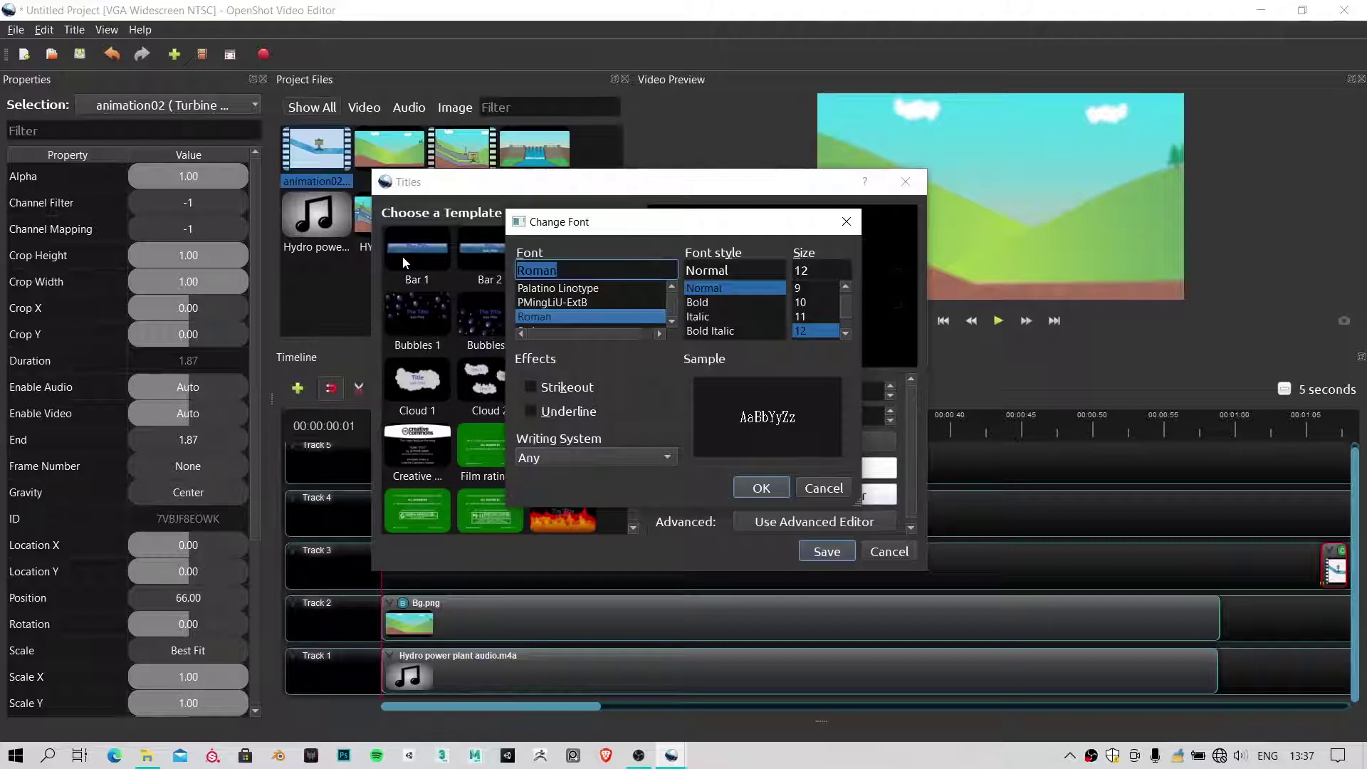
text(Tahoma)
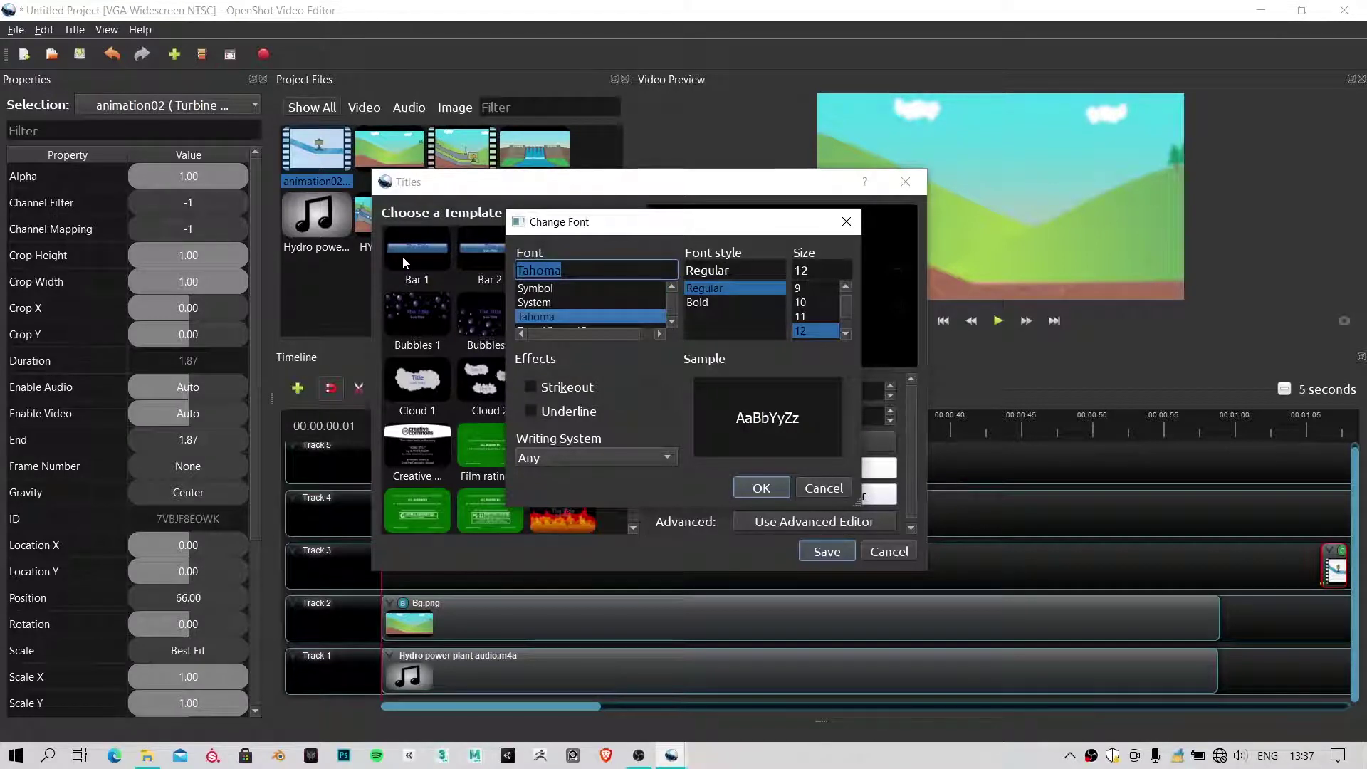
text(Kruti Dev 010)
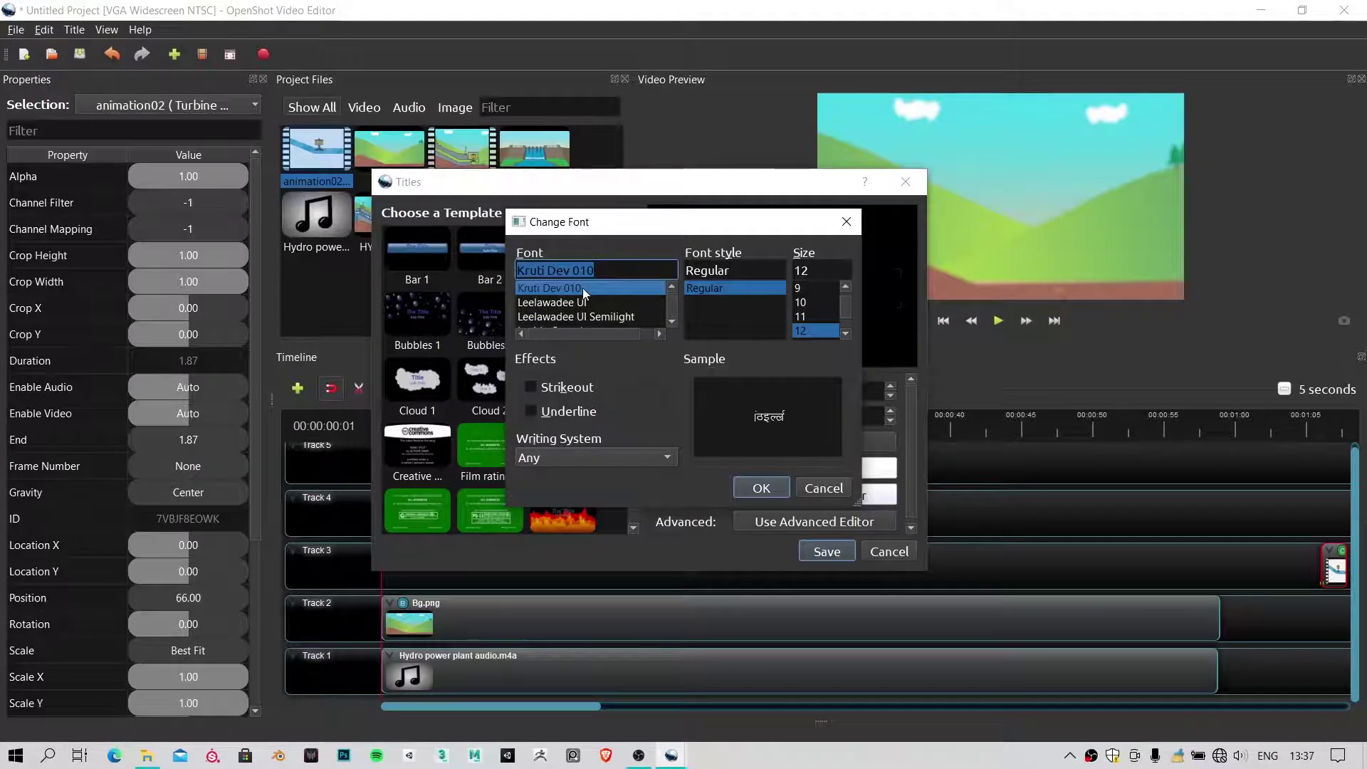
click(767, 491)
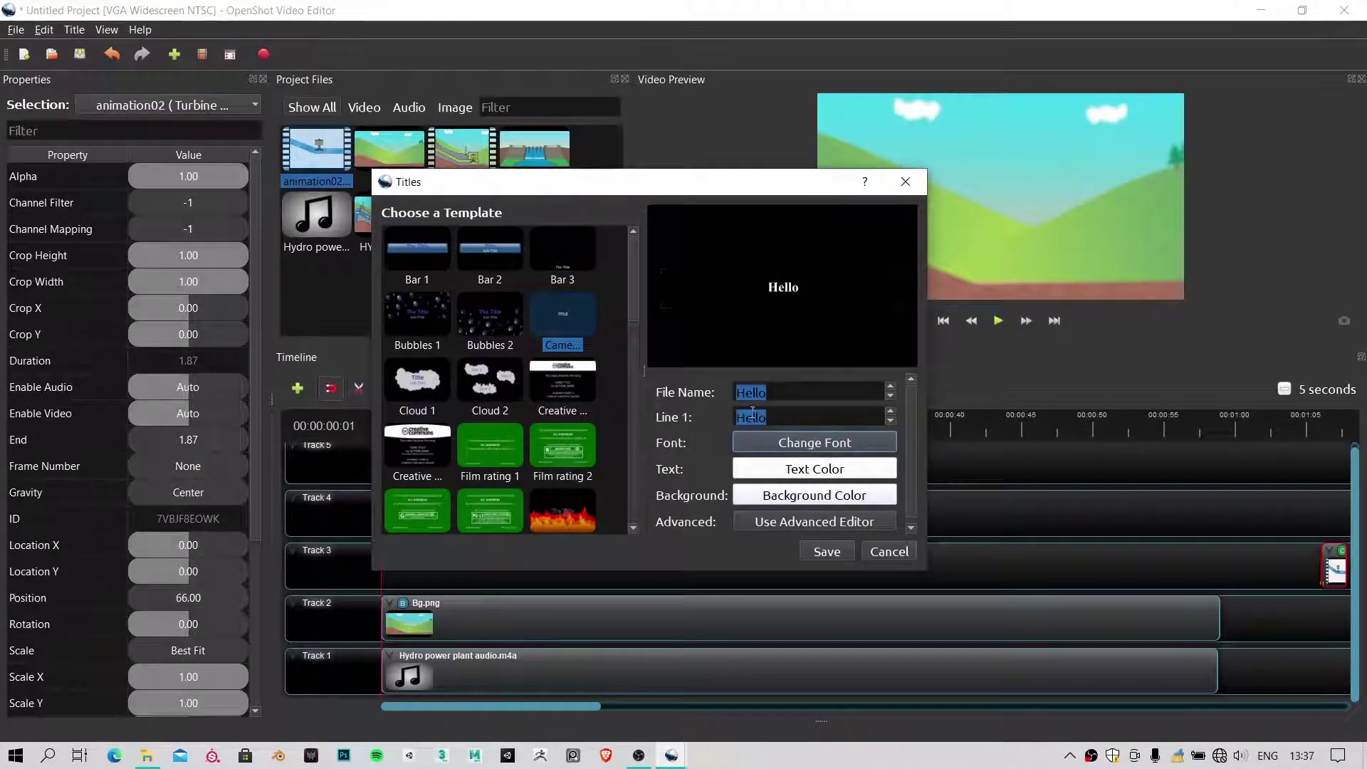
Look through more fonts, including Gabriola and Malgun Gothic, and set the title's font to Mangal
click(826, 448)
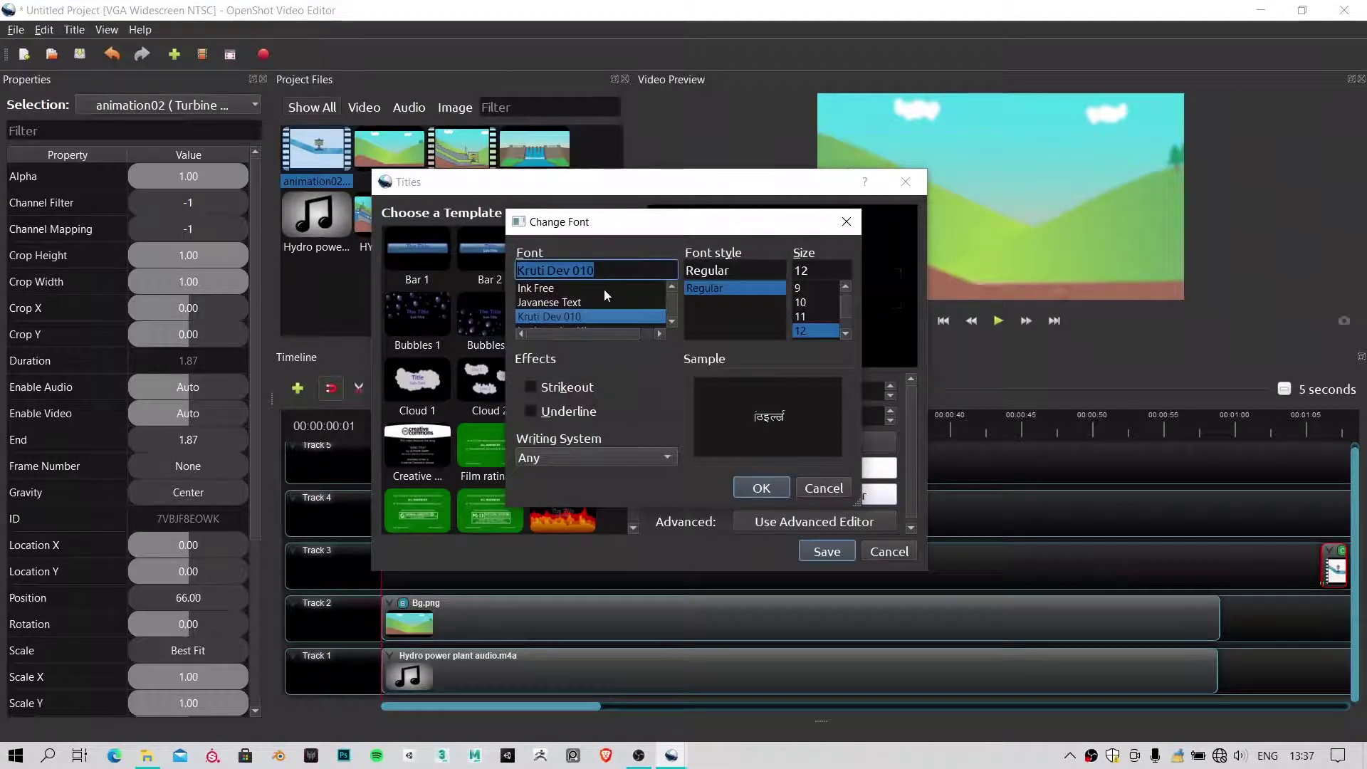
scroll(559, 312, down, 1)
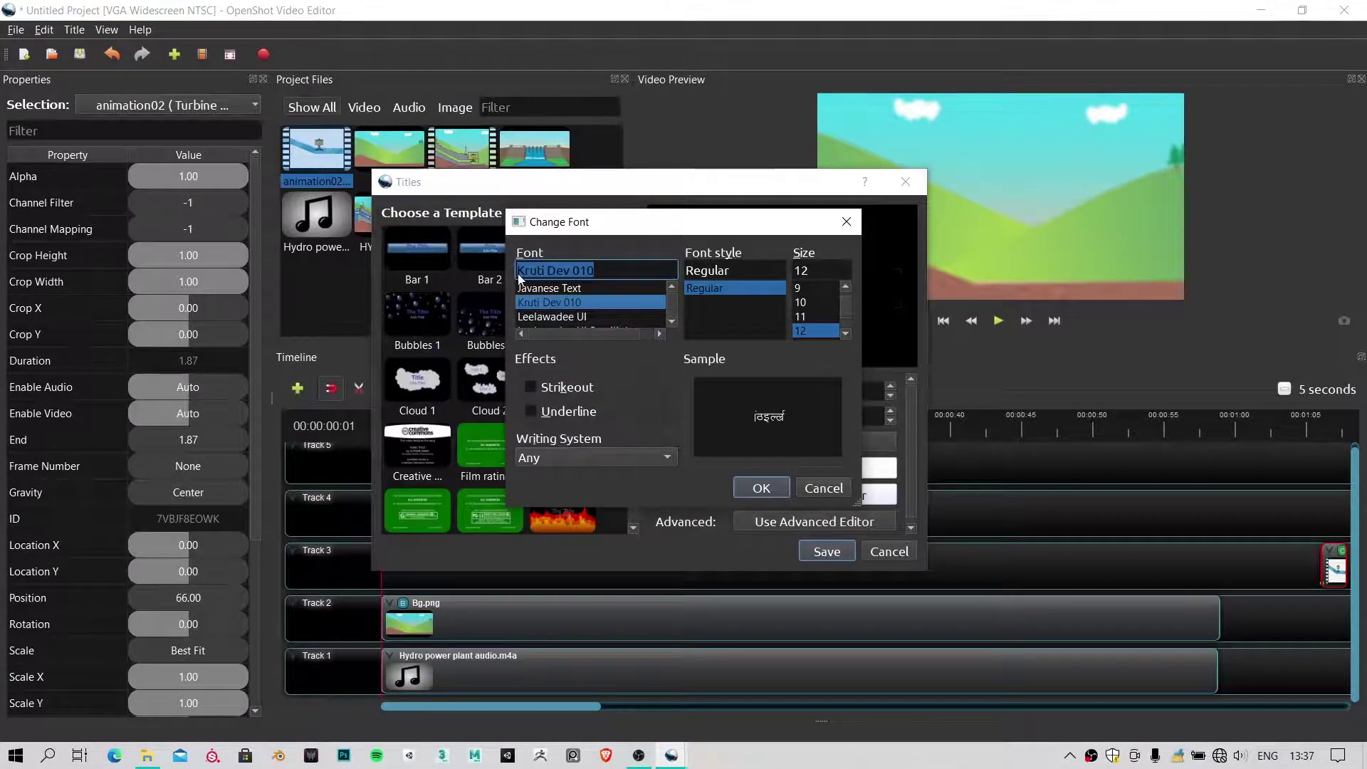
key(Up)
key(Up)
key(Up)
key(Up)
key(Up)
key(Up)
key(Up)
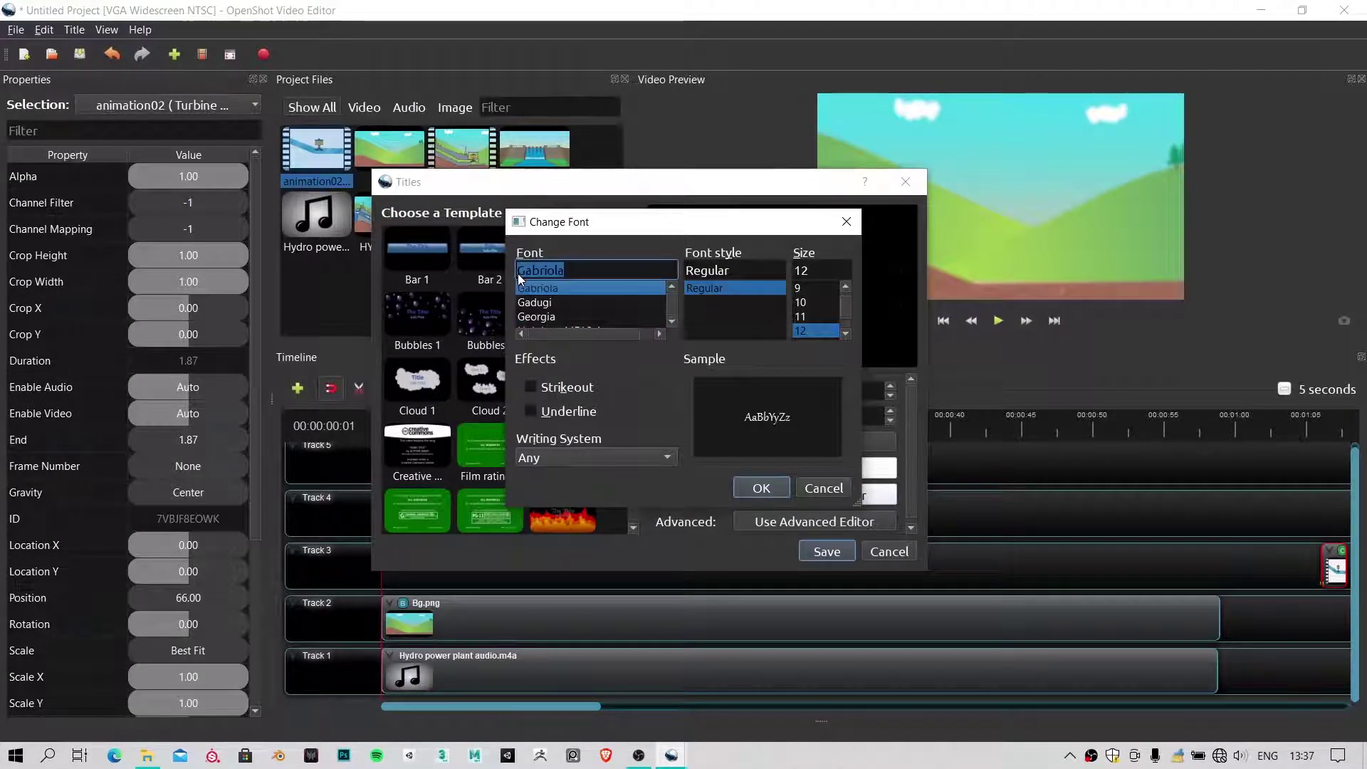
key(m)
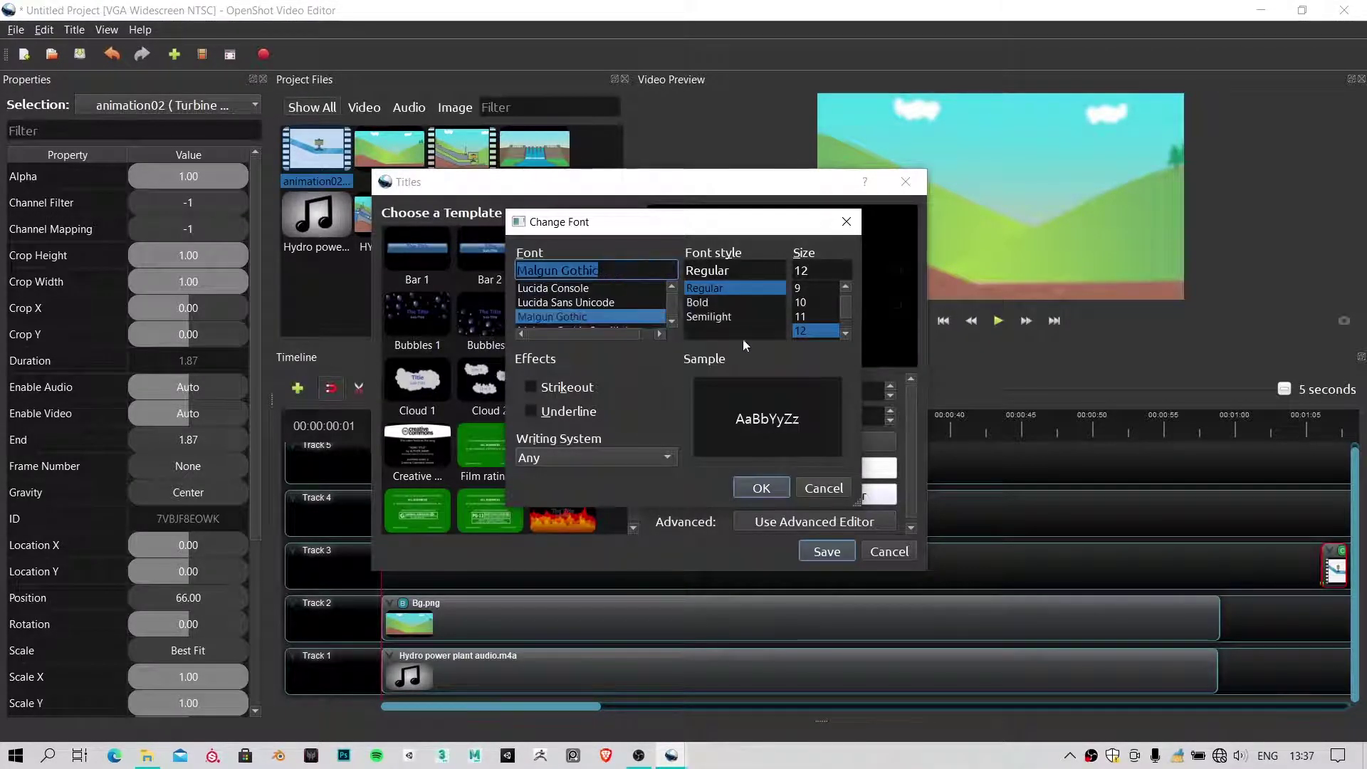
scroll(586, 310, down, 1)
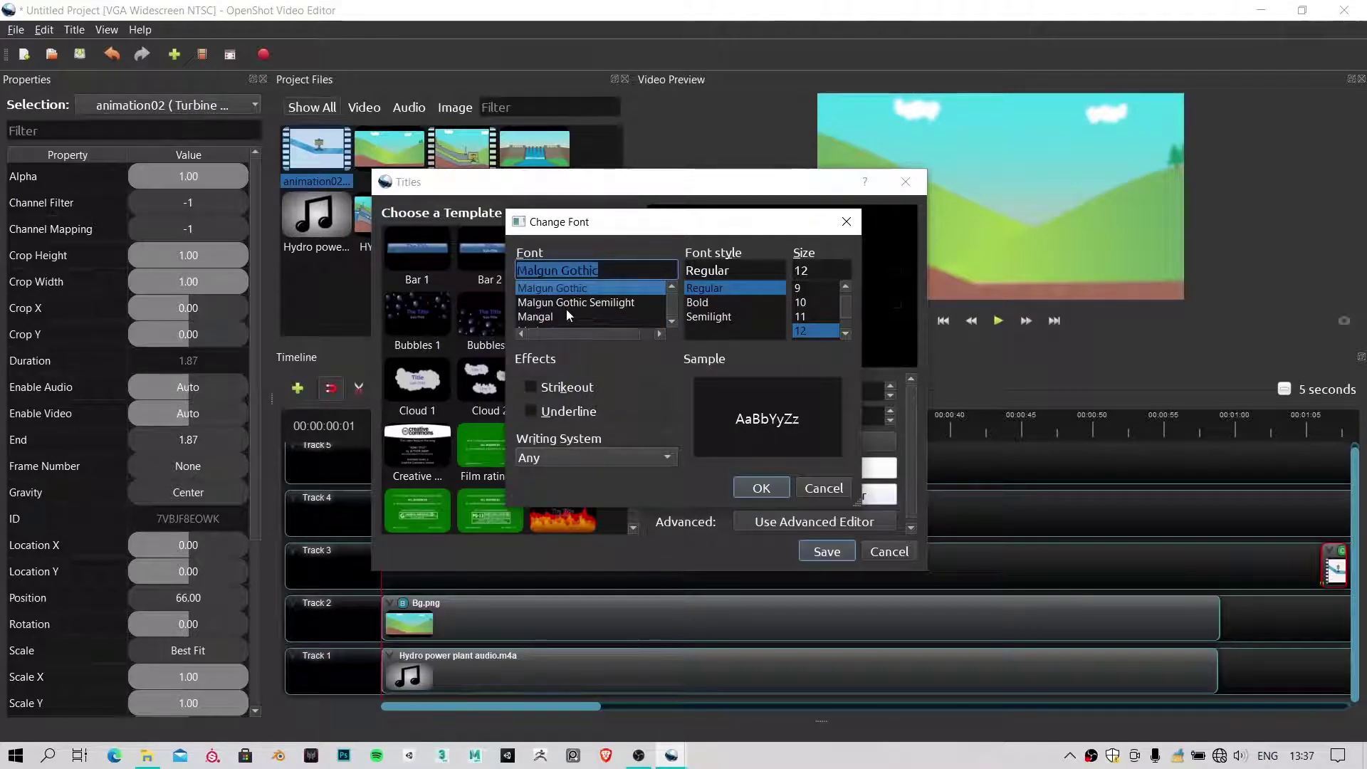
click(566, 311)
click(761, 487)
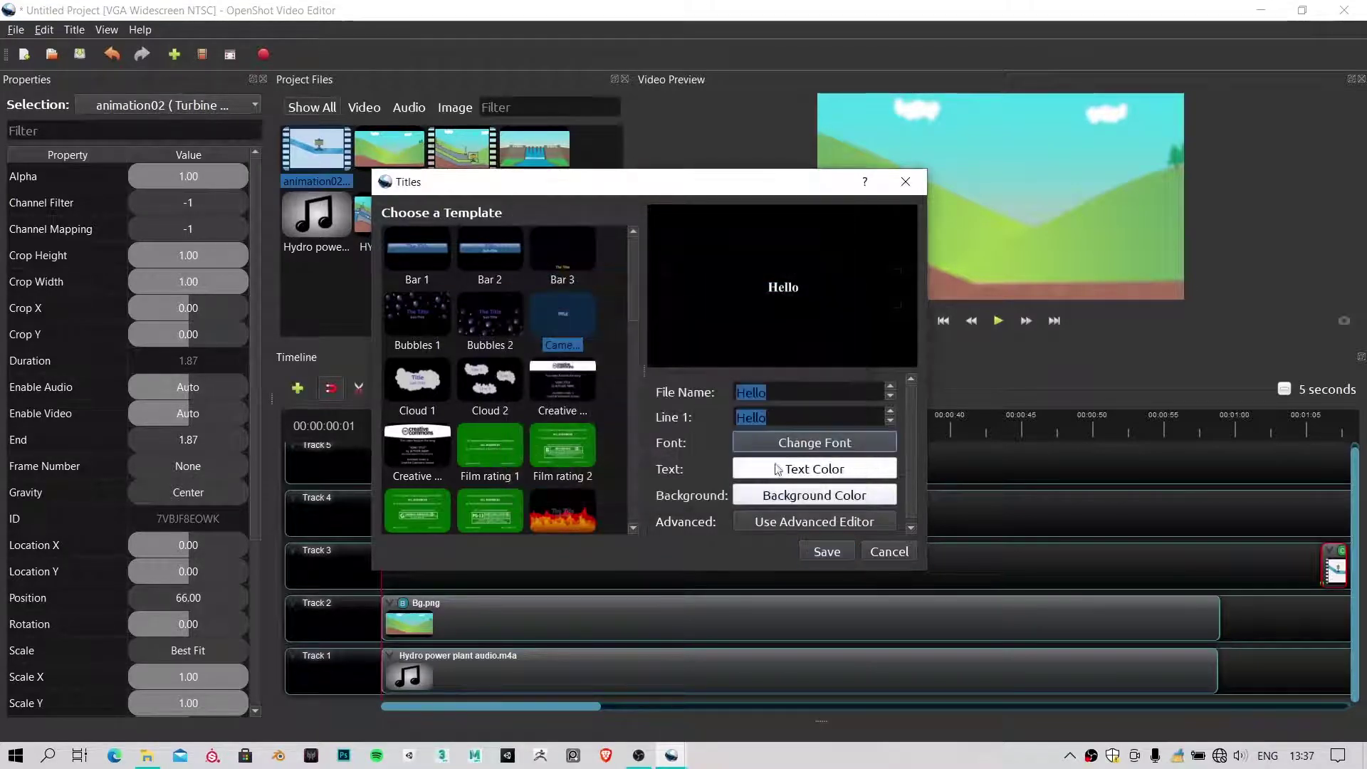
Replace Line 1 with the test text "sdfsf" to check the font, and clear the line again
double_click(753, 418)
text(sdfsf)
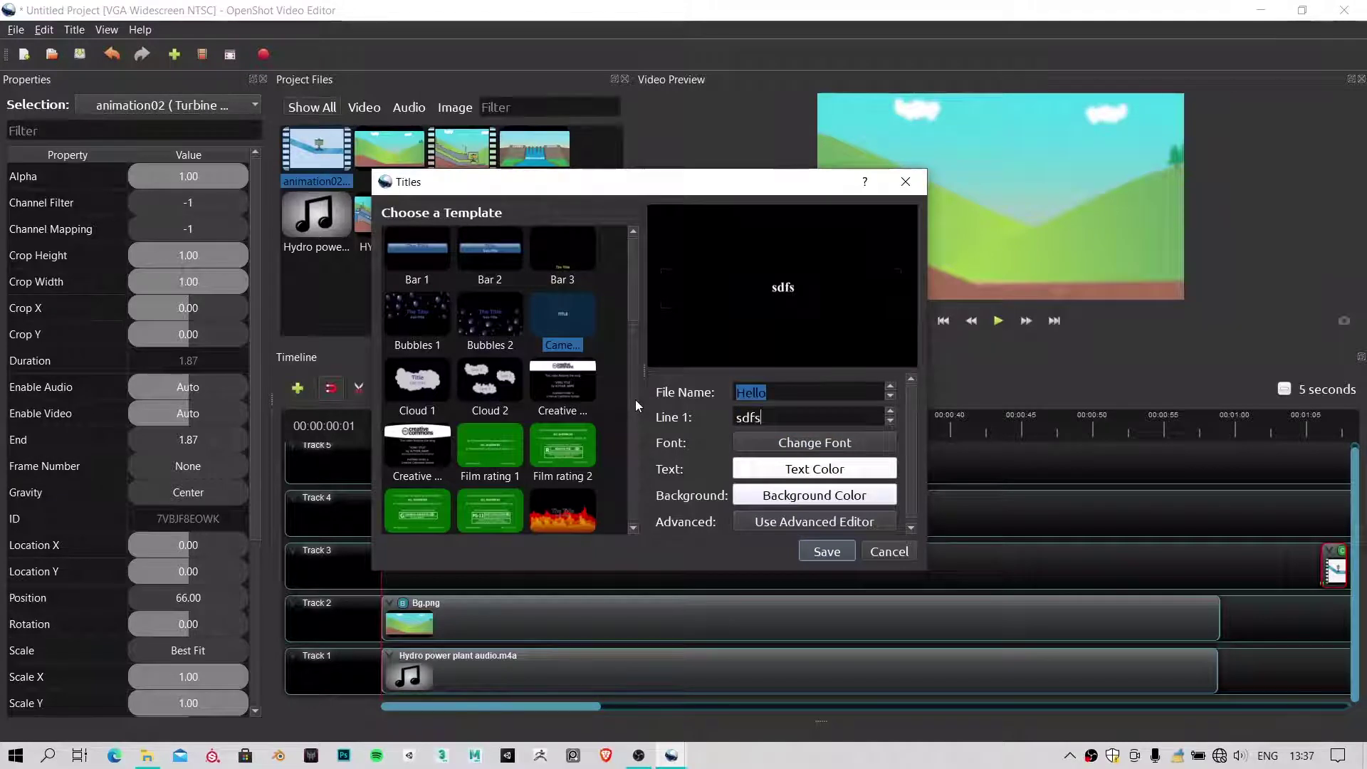
key(BackSpace)
key(BackSpace)
key(BackSpace)
key(BackSpace)
key(BackSpace)
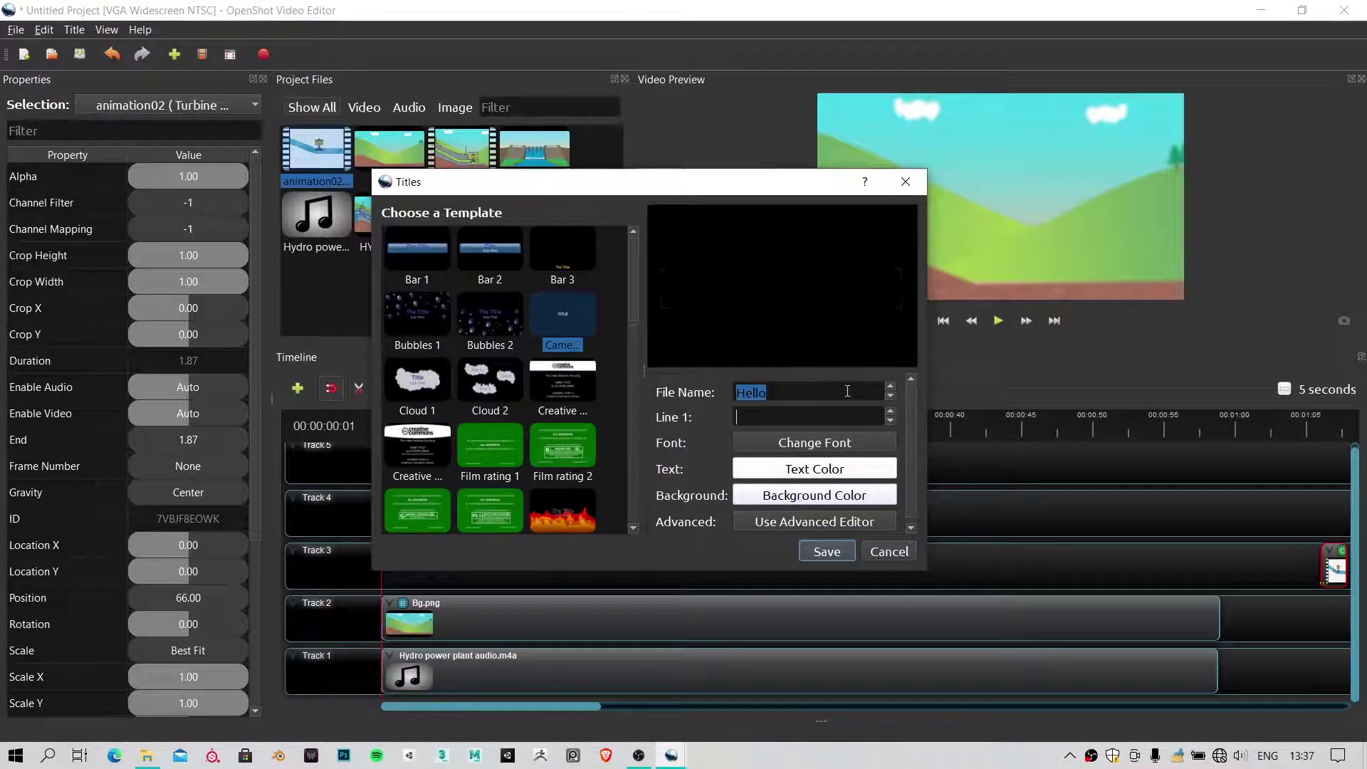
Set Line 1 of the title to Hello and save the title to the project
text(hello)
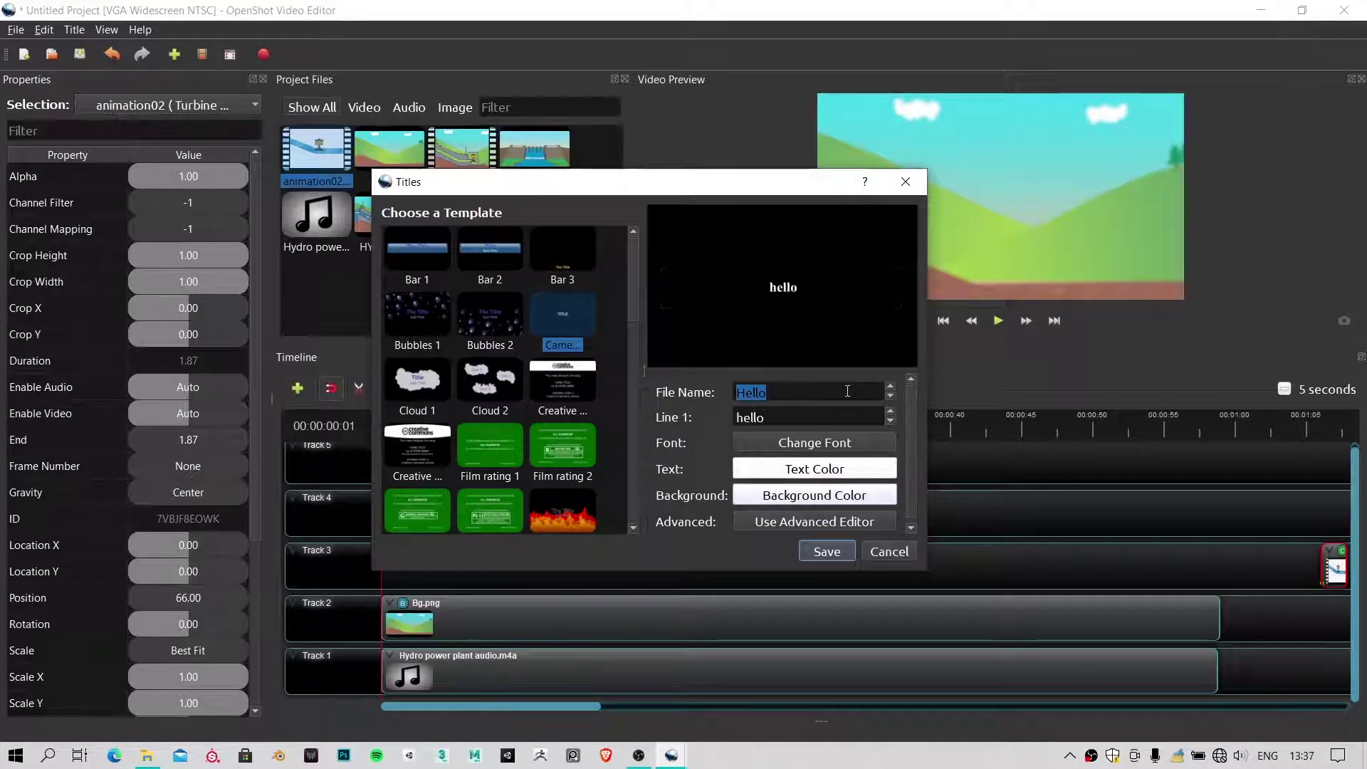
double_click(745, 417)
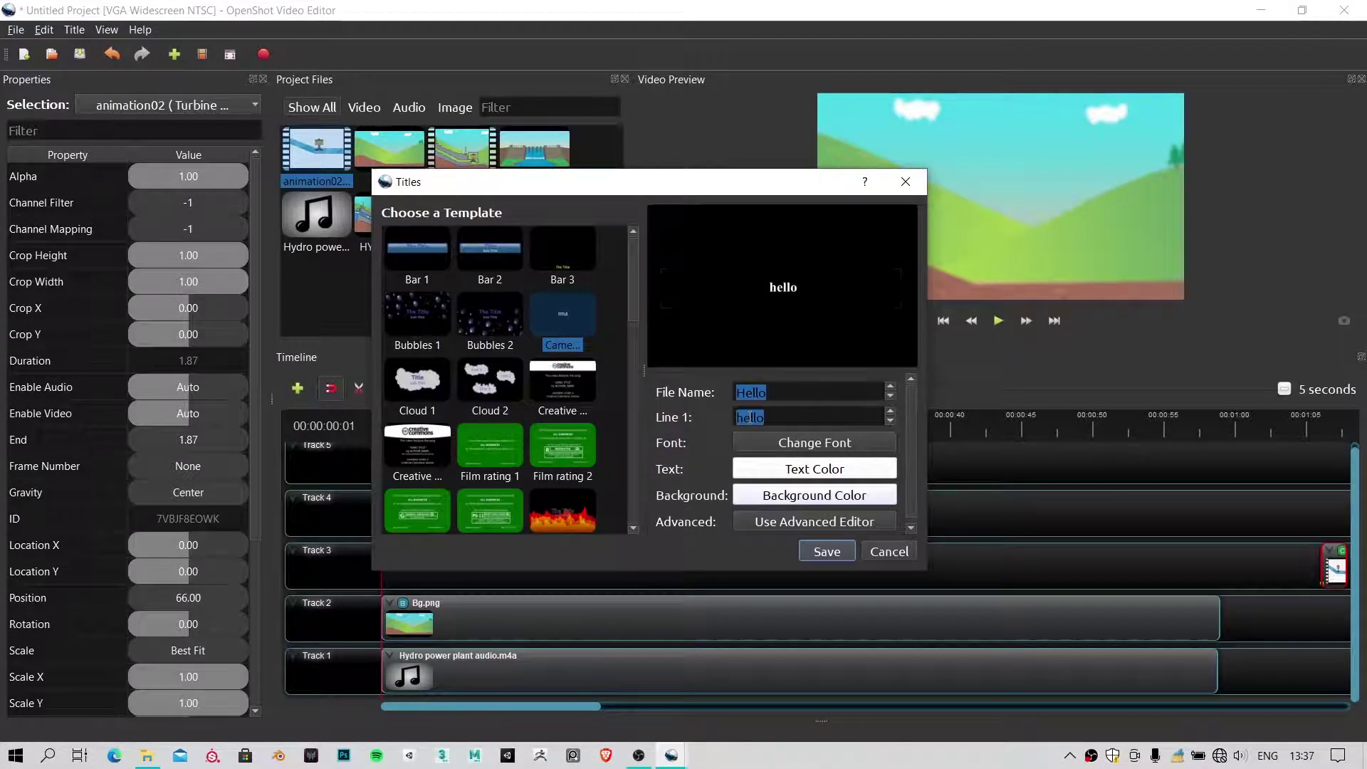
text(Hello)
right_click(749, 392)
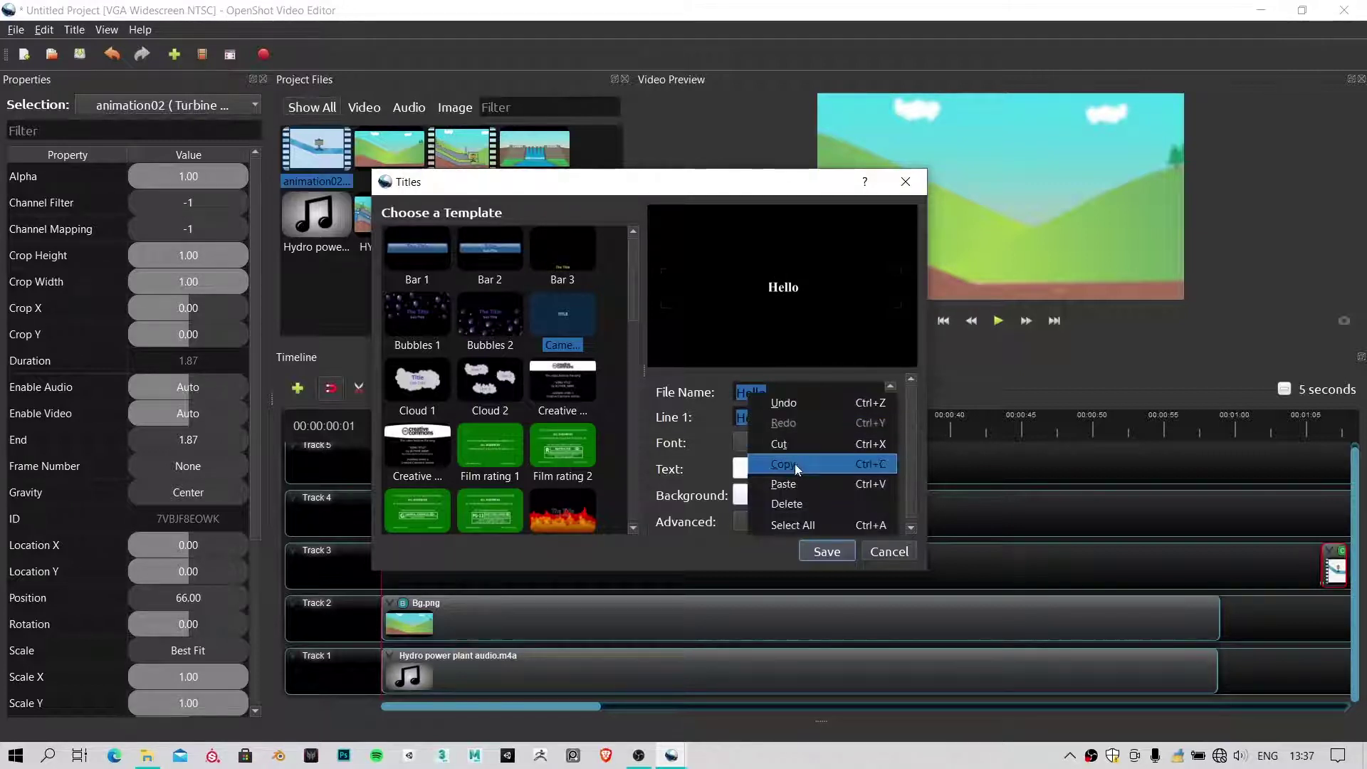
click(787, 465)
click(769, 418)
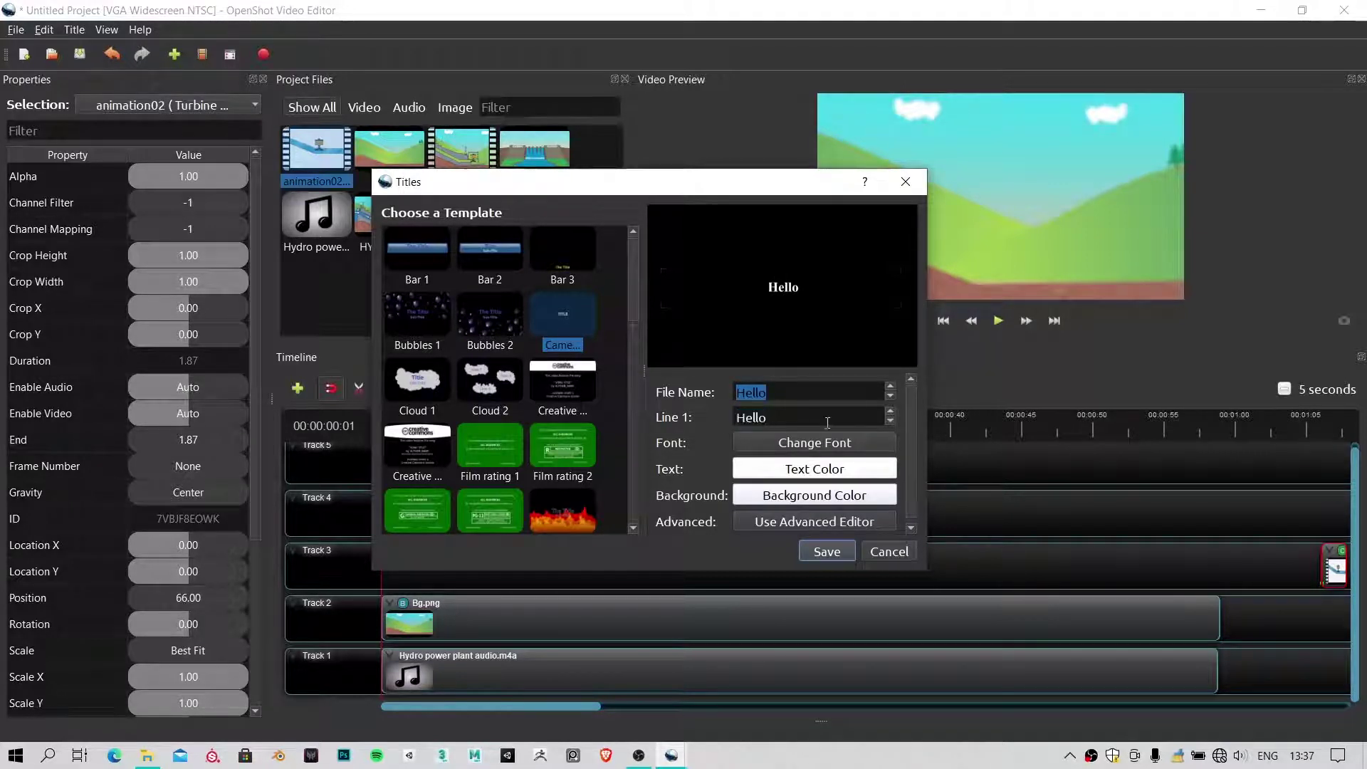
click(824, 549)
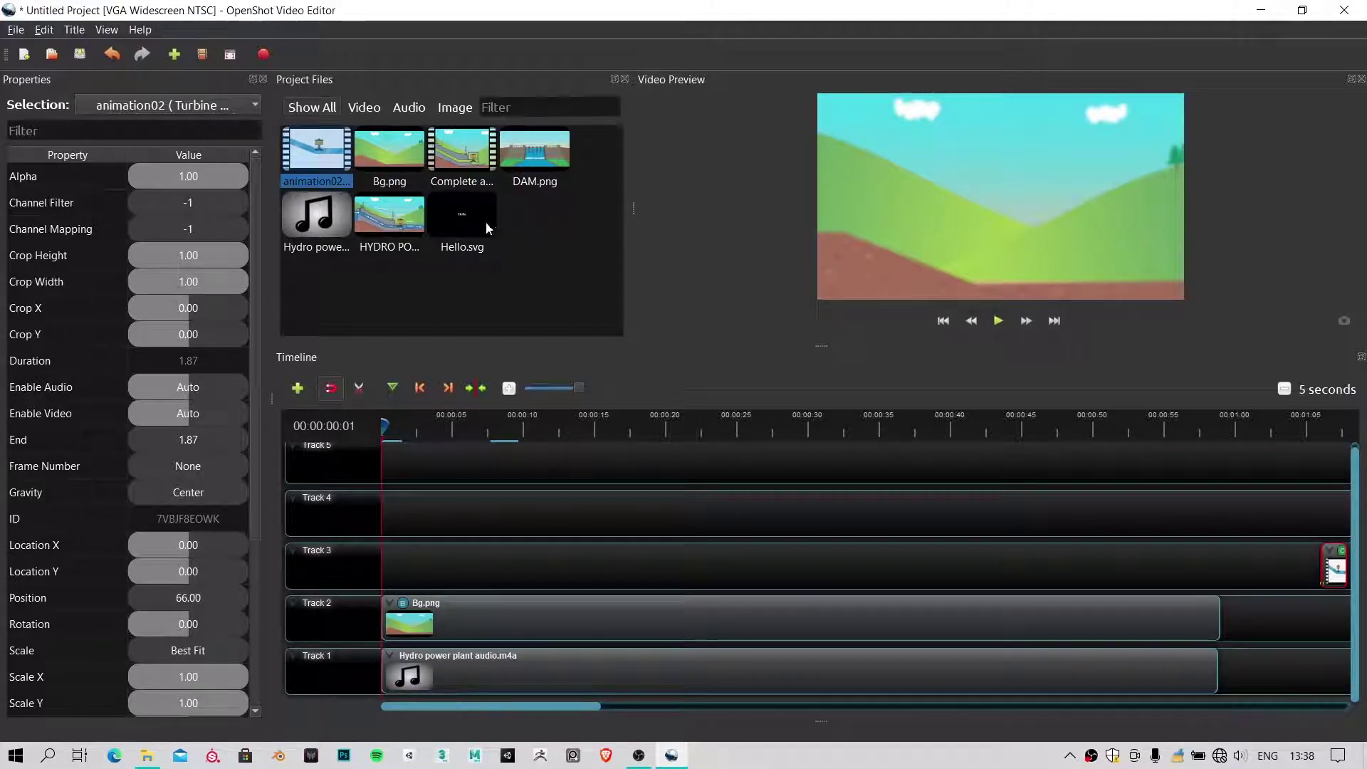
Place Hello.svg on Track 3 at position 0.95 and start playback from about 00:00:03:20
drag(485, 221, 402, 562)
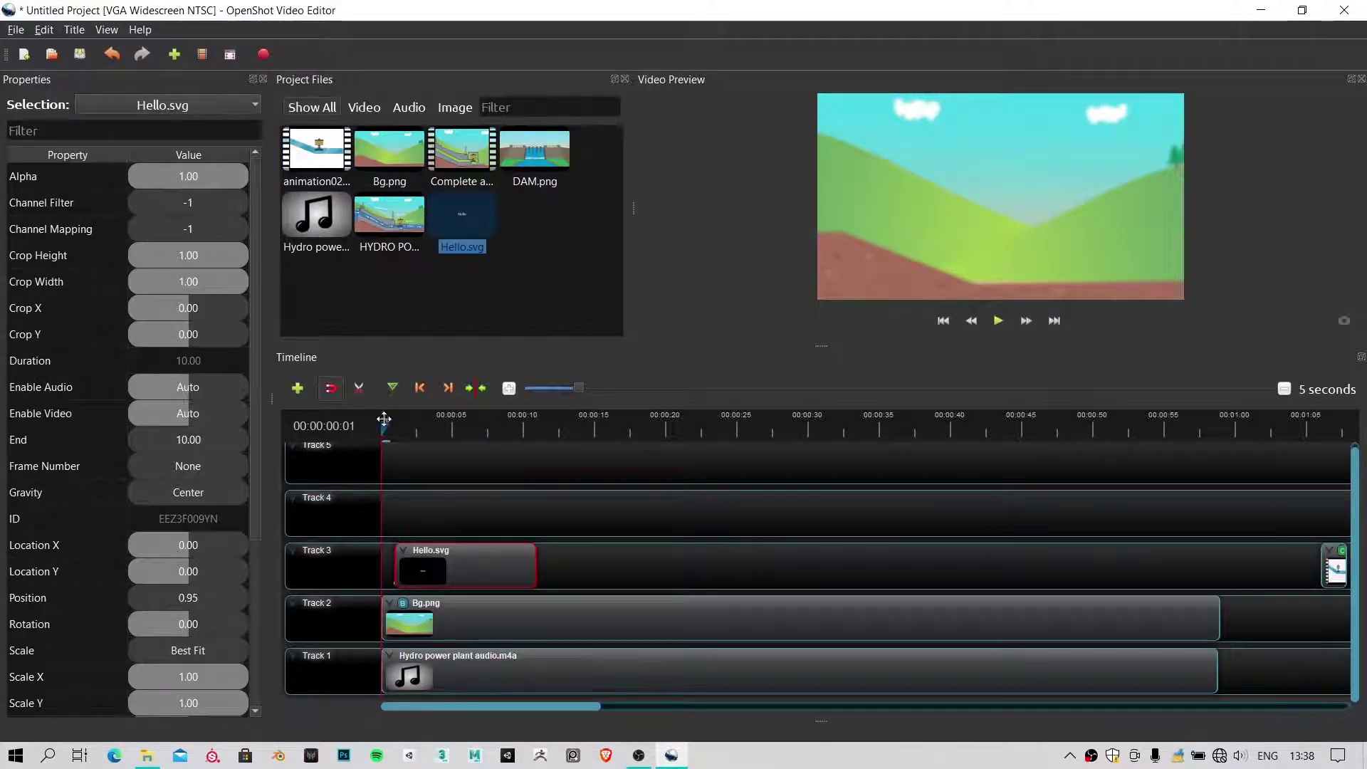
drag(384, 426, 432, 425)
key(space)
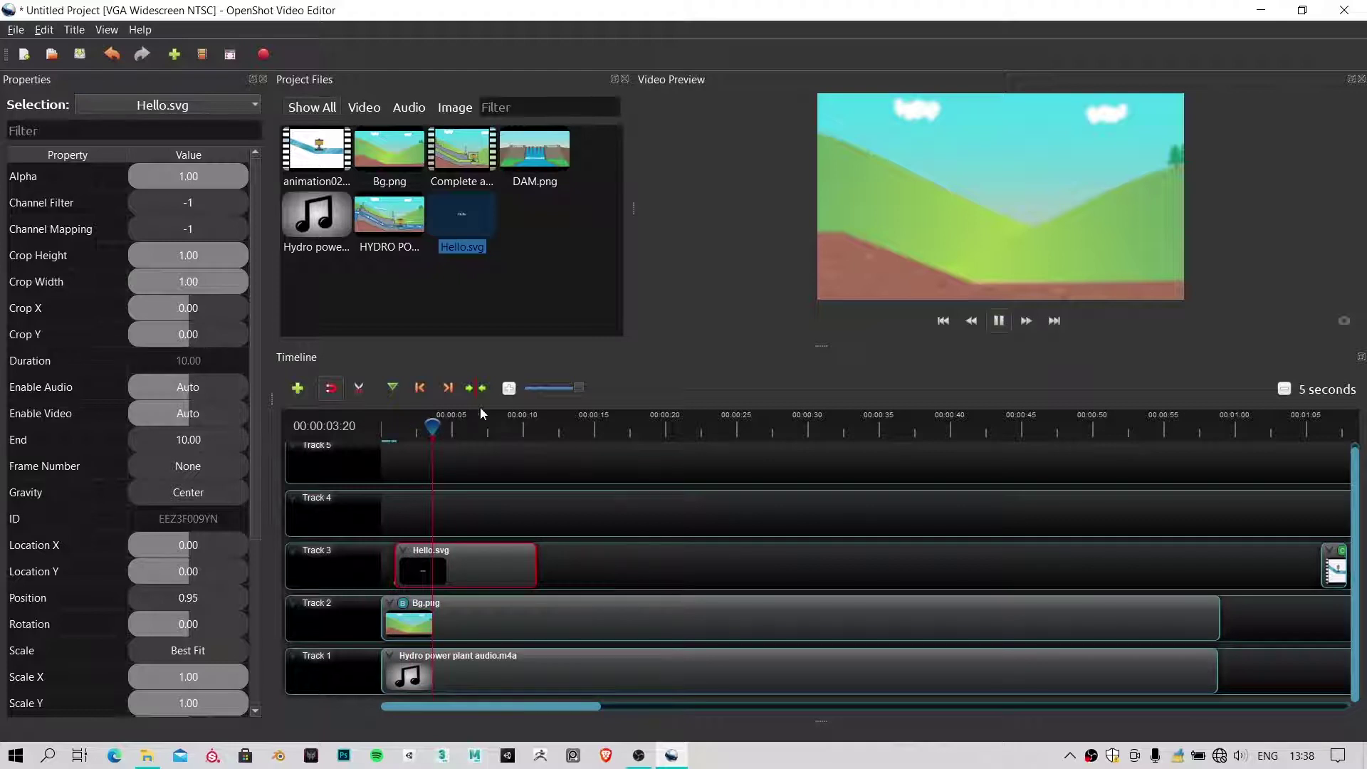
Stop playback and remove the Hello.svg clip from Track 3
key(space)
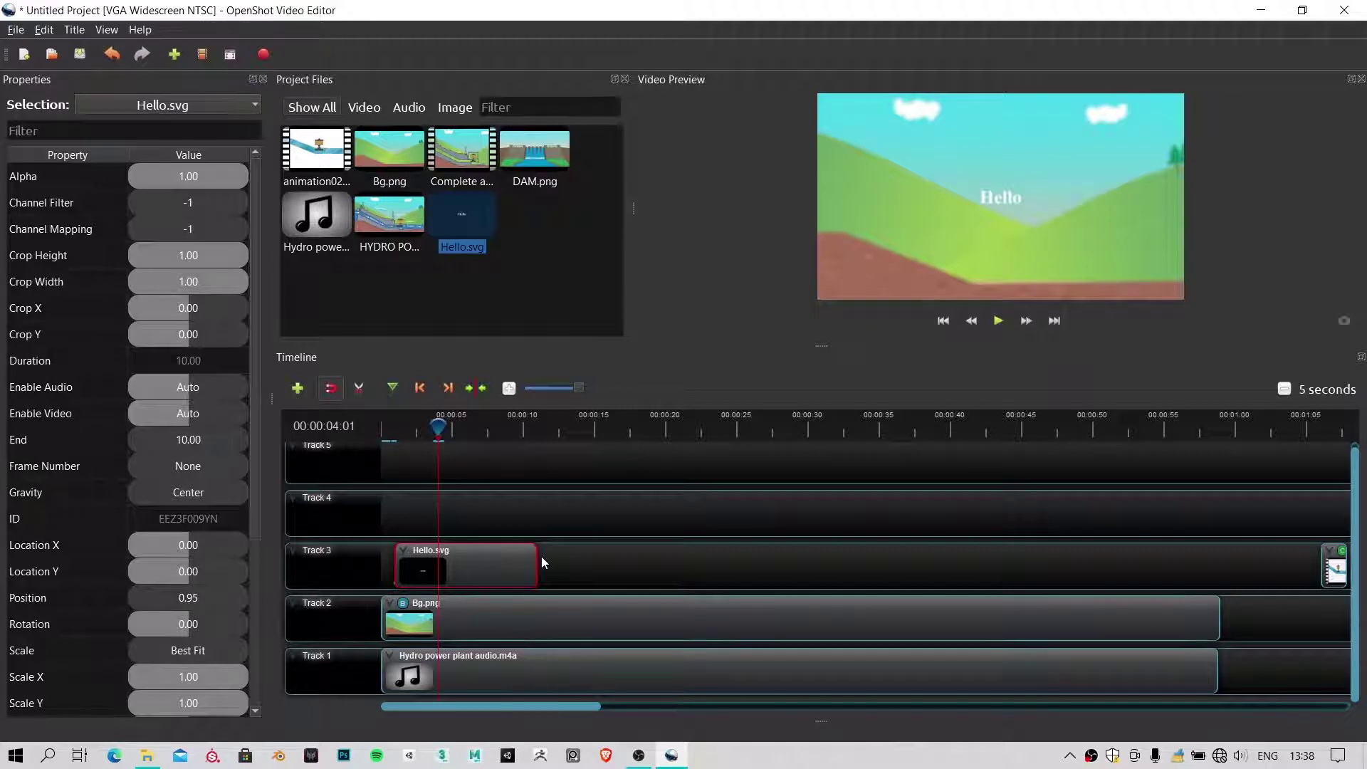
right_click(496, 584)
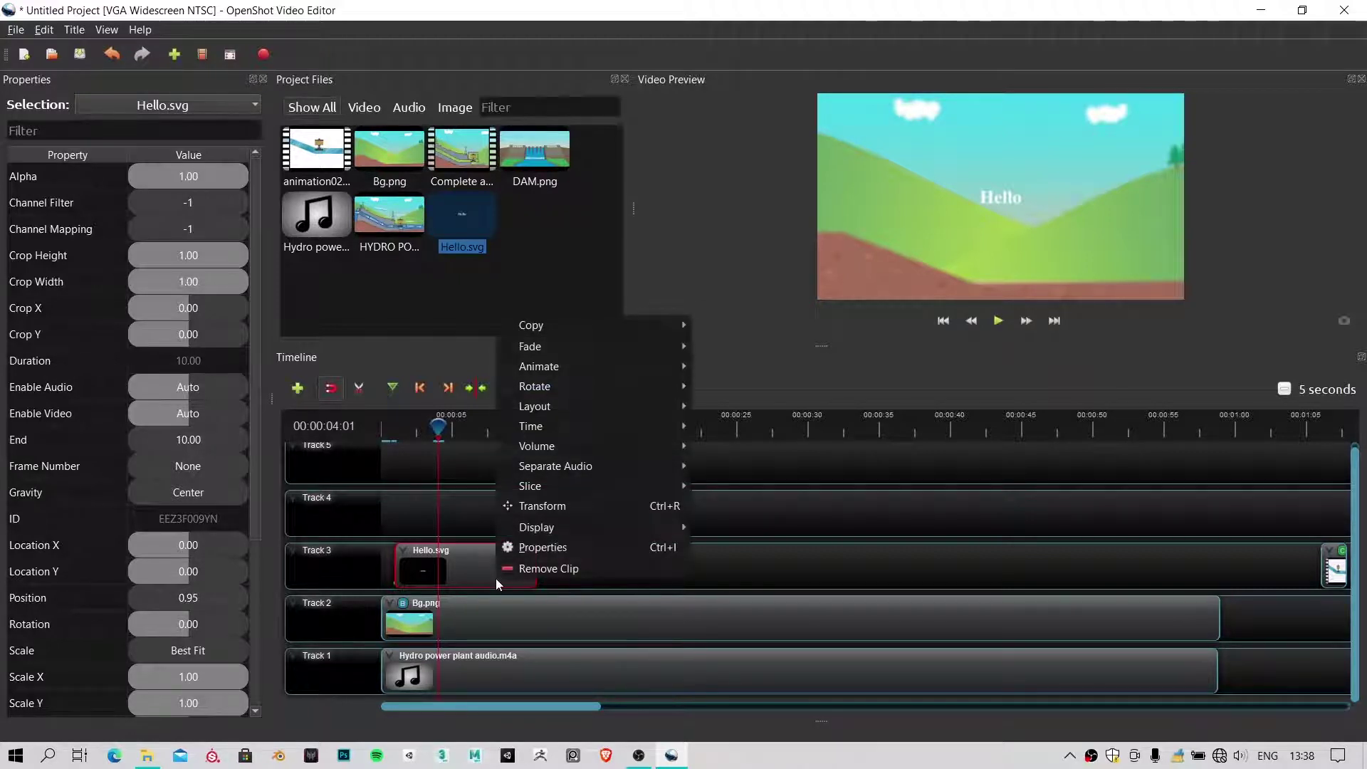
click(535, 568)
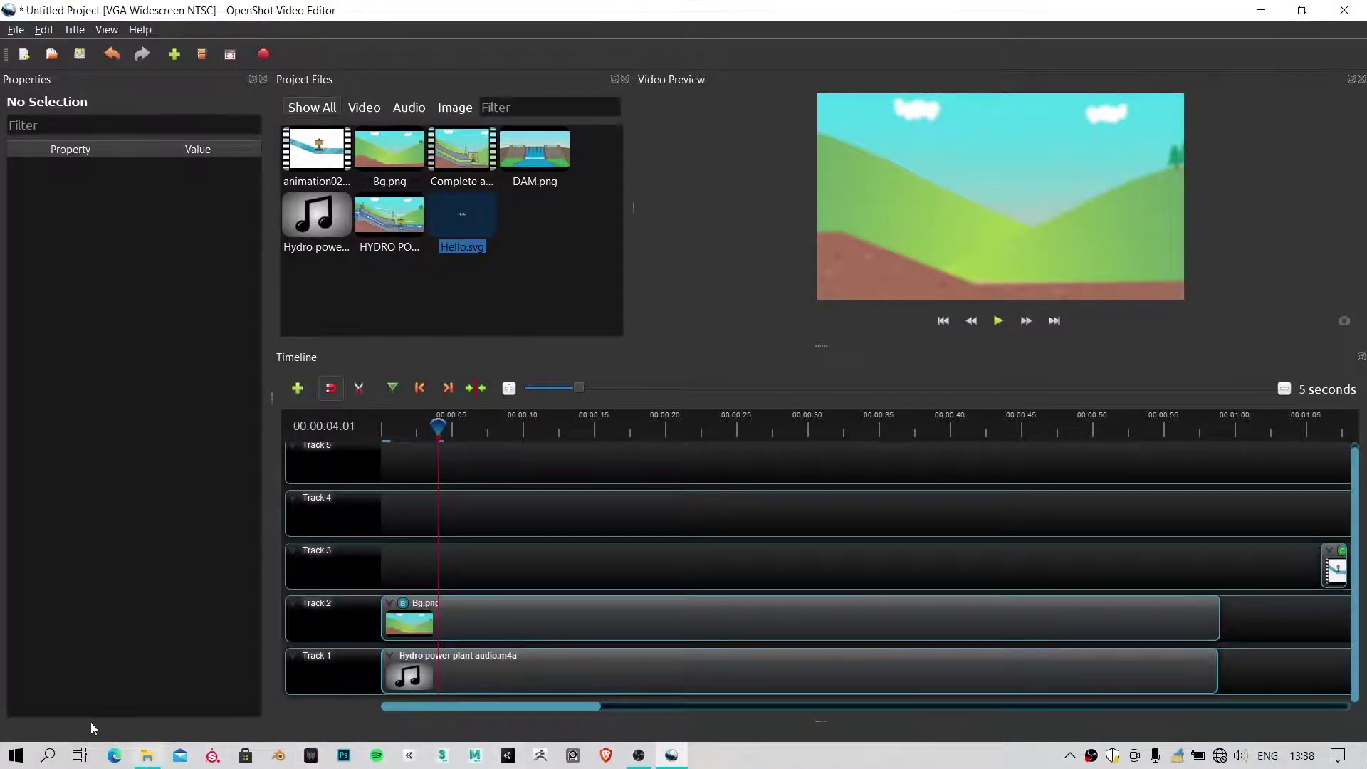
Switch to File Explorer, open the Hydropower Plant Word document from Quick access, and dismiss the Office activation dialog
click(147, 756)
click(147, 756)
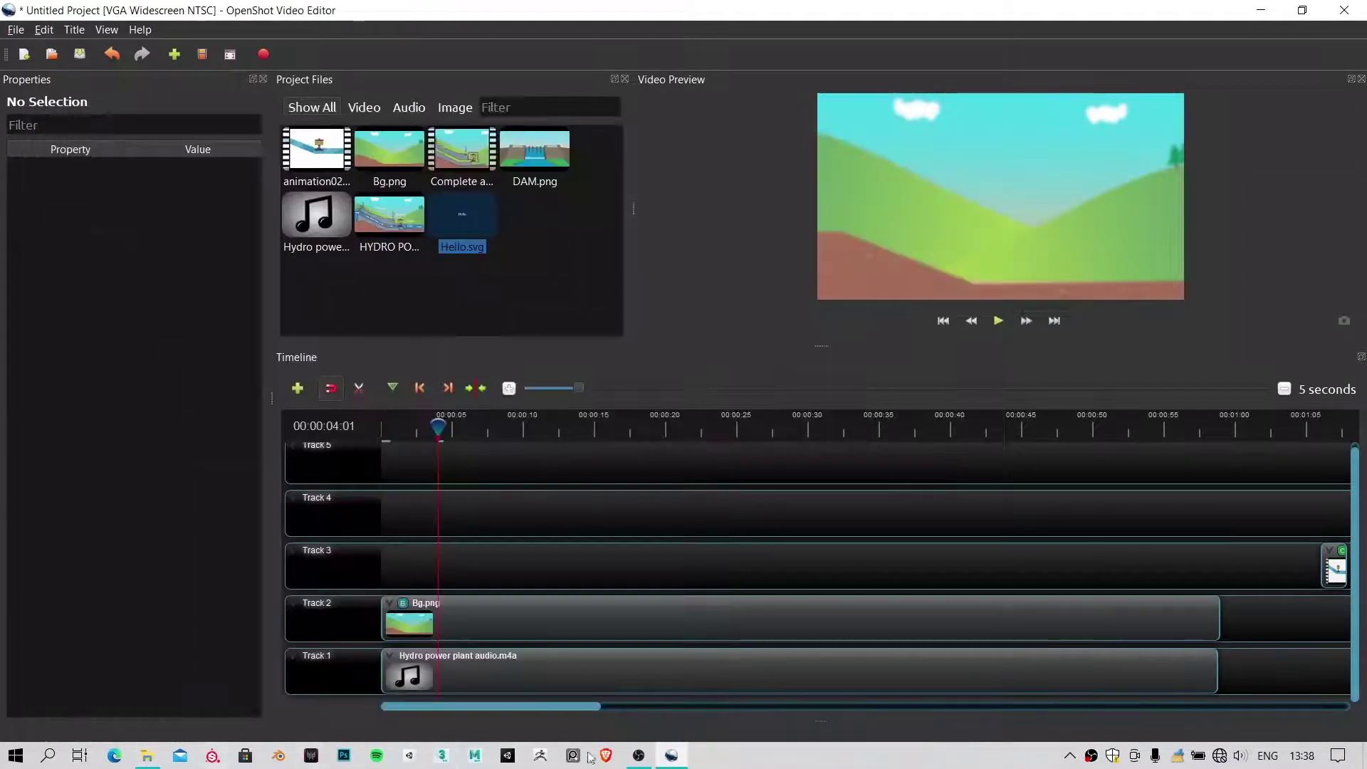
click(146, 756)
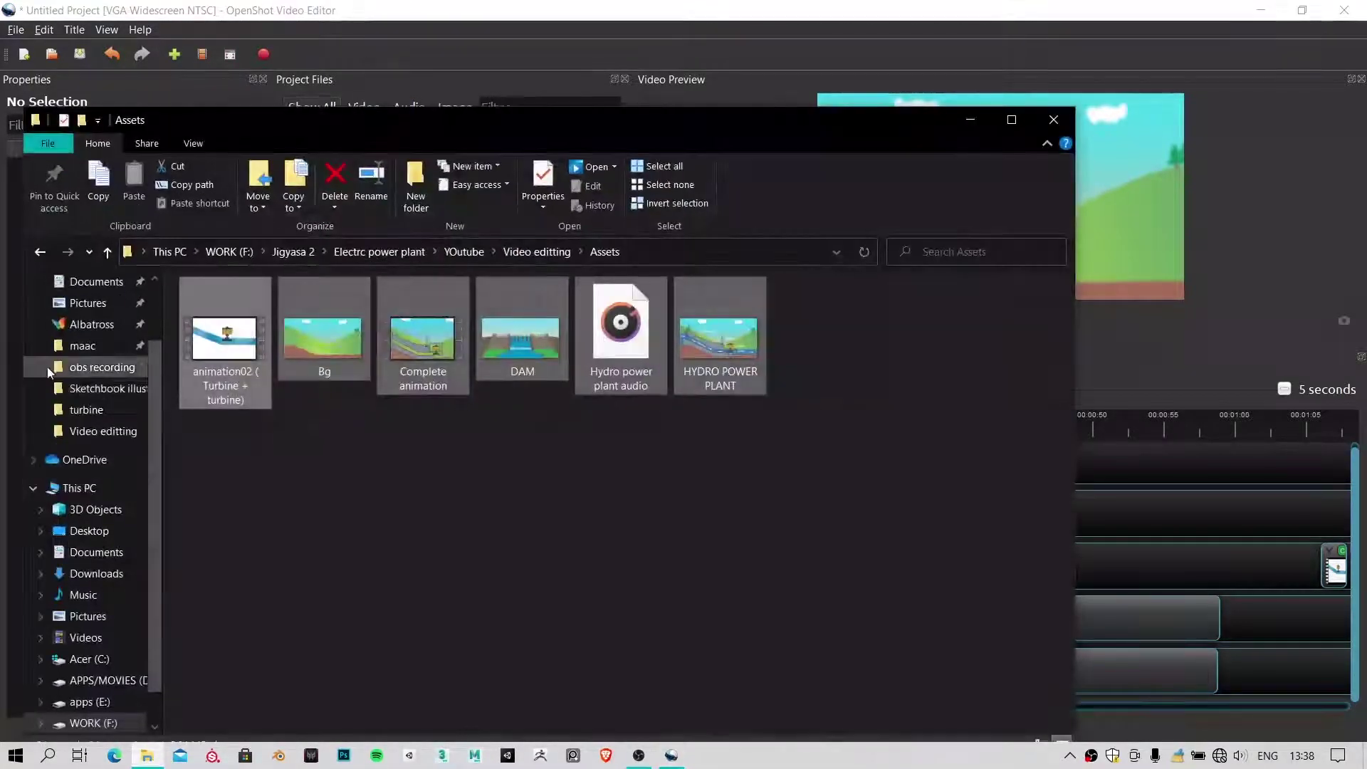
scroll(86, 335, up, 2)
click(96, 297)
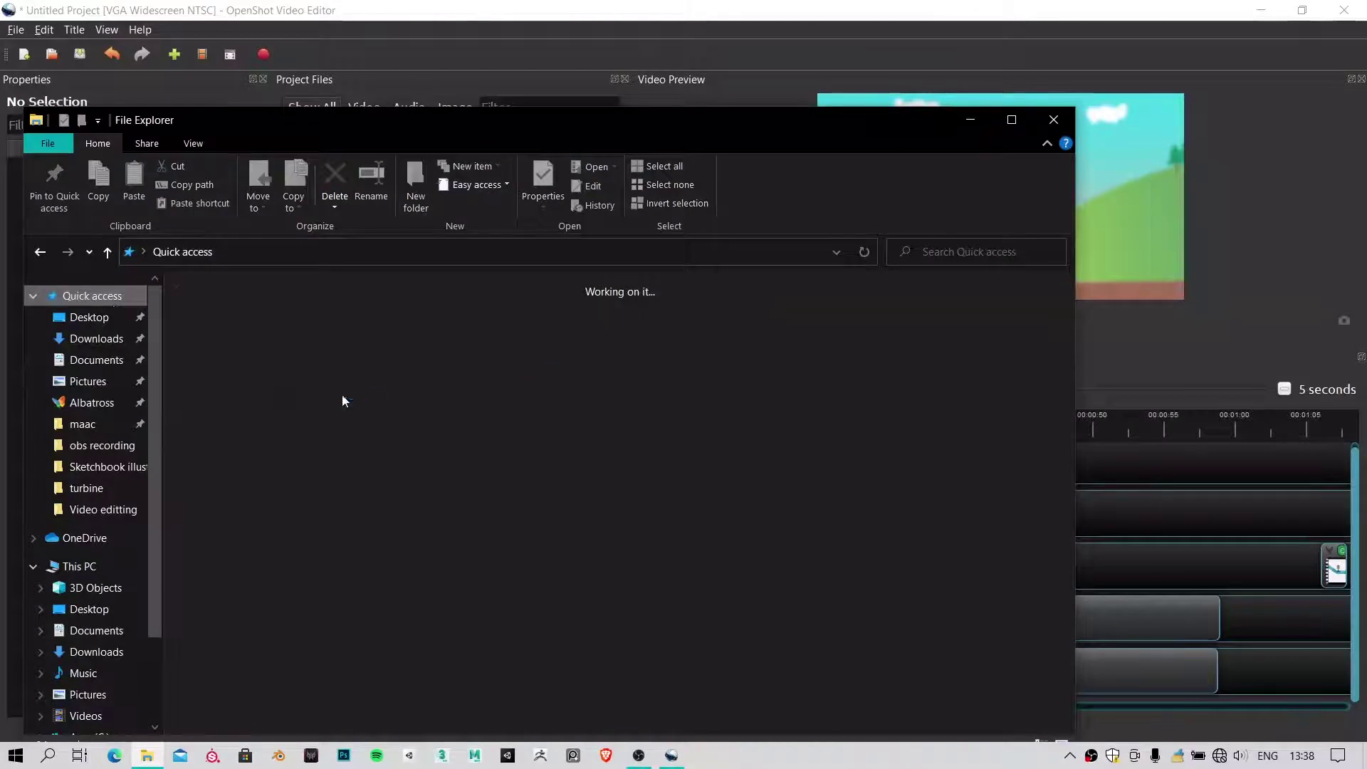
click(281, 436)
double_click(282, 435)
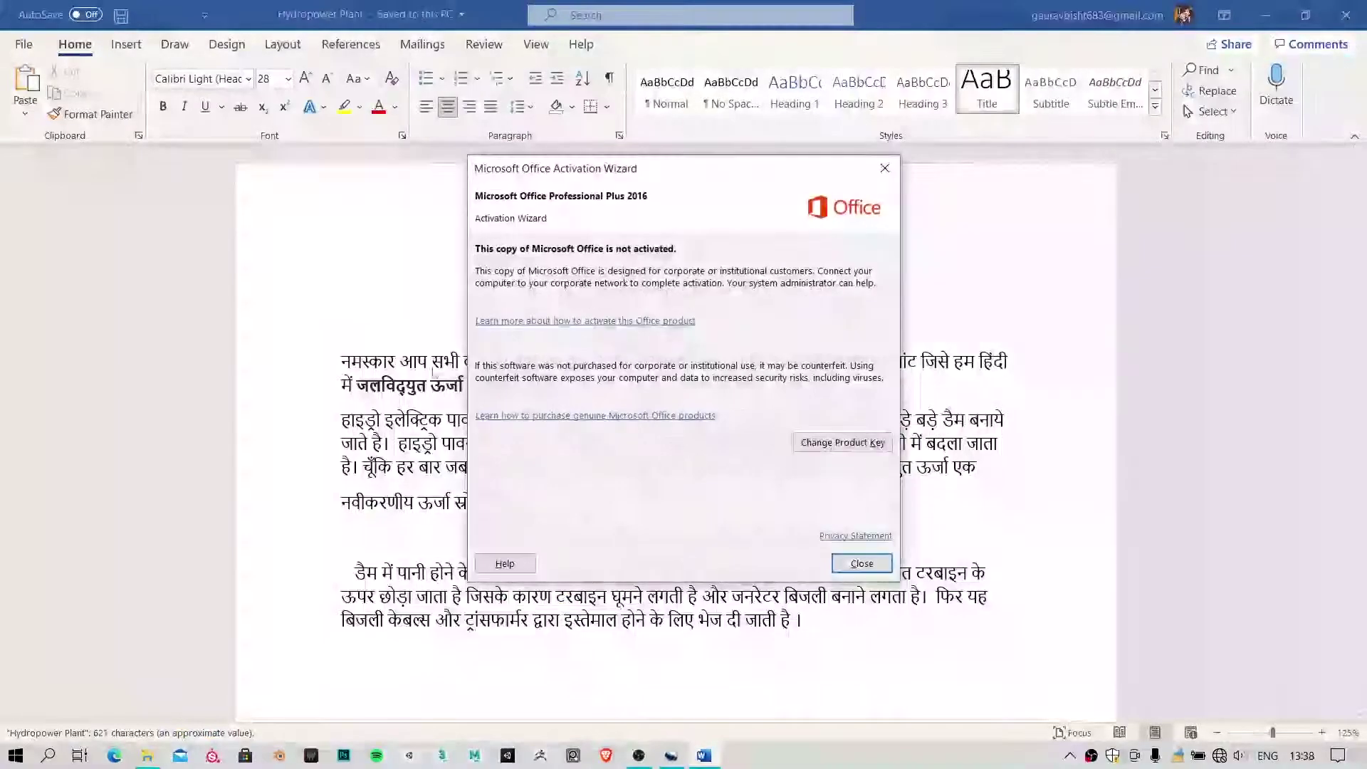
click(884, 168)
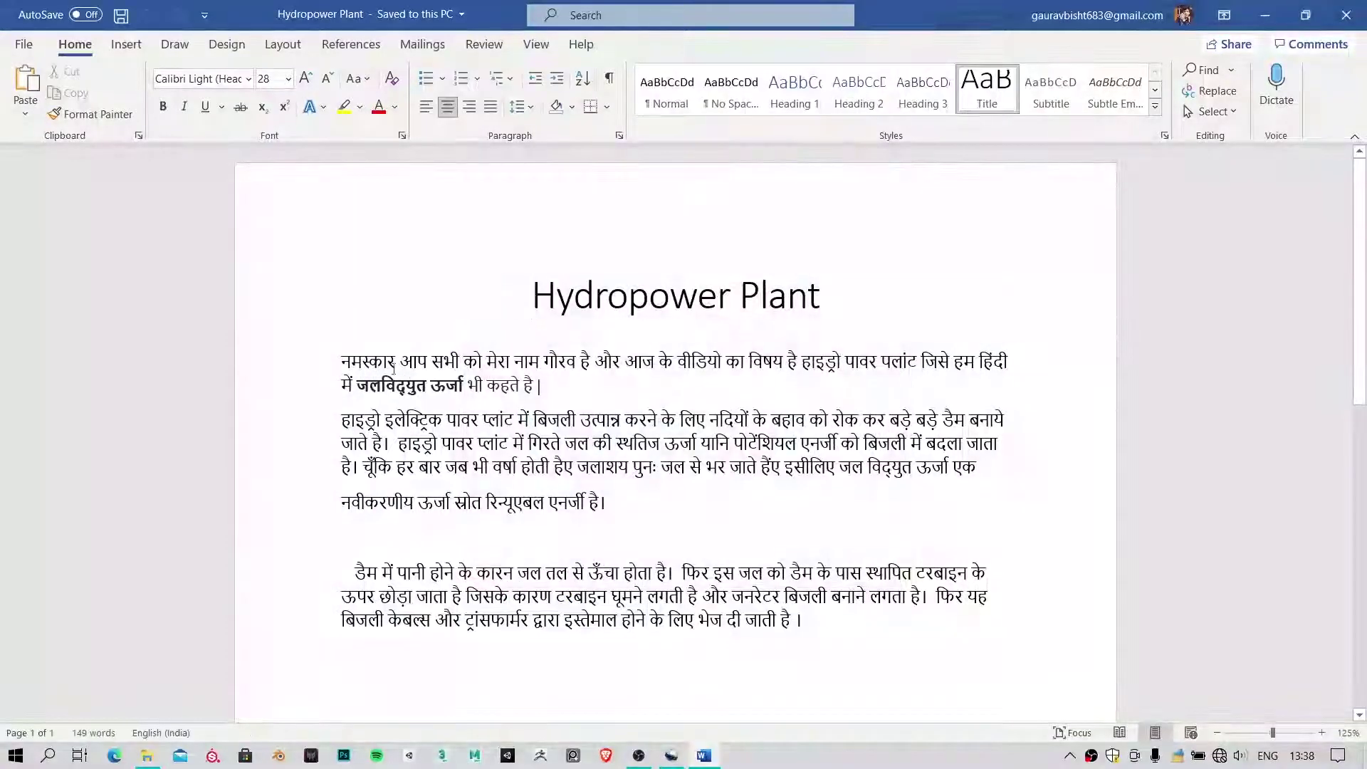
Copy the bold phrase जलविद्युत ऊर्जा from the document's first paragraph and switch back to OpenShot
drag(358, 386, 464, 385)
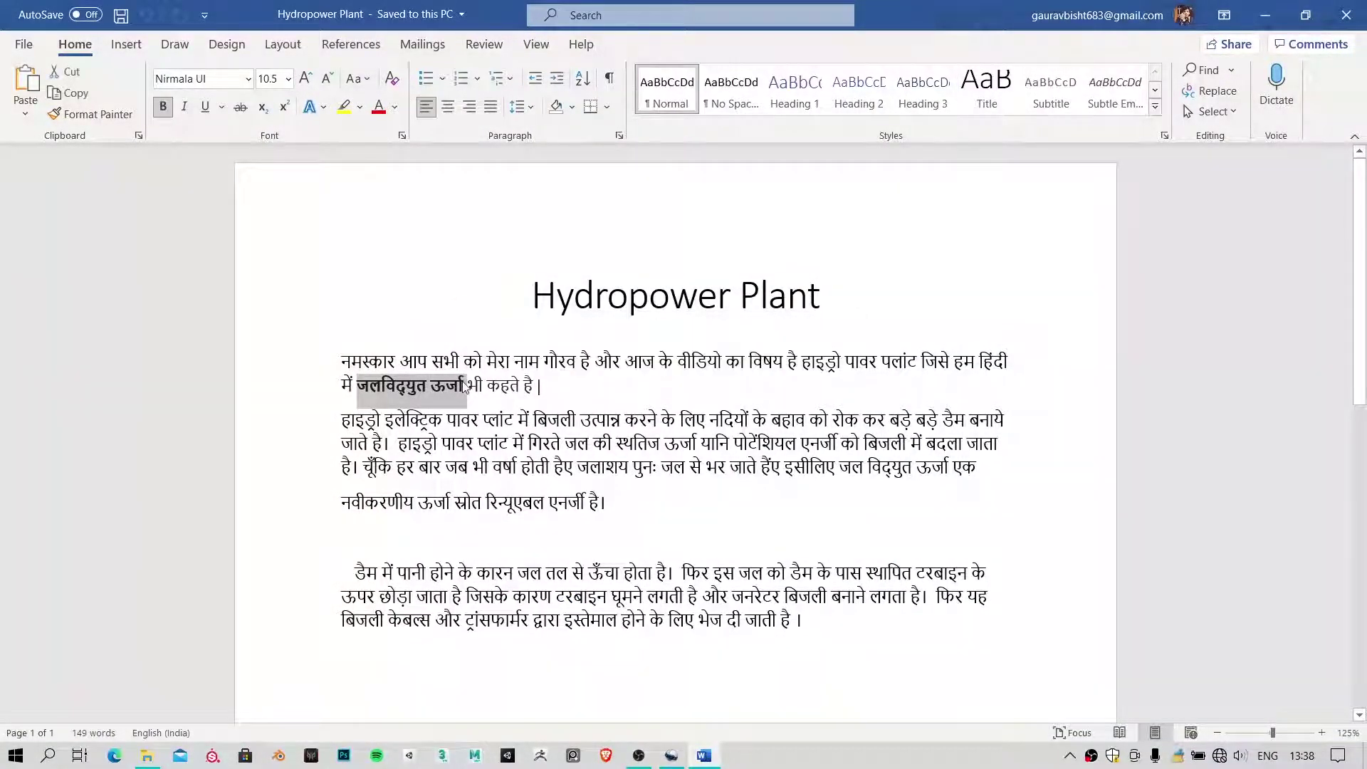
right_click(465, 385)
click(479, 421)
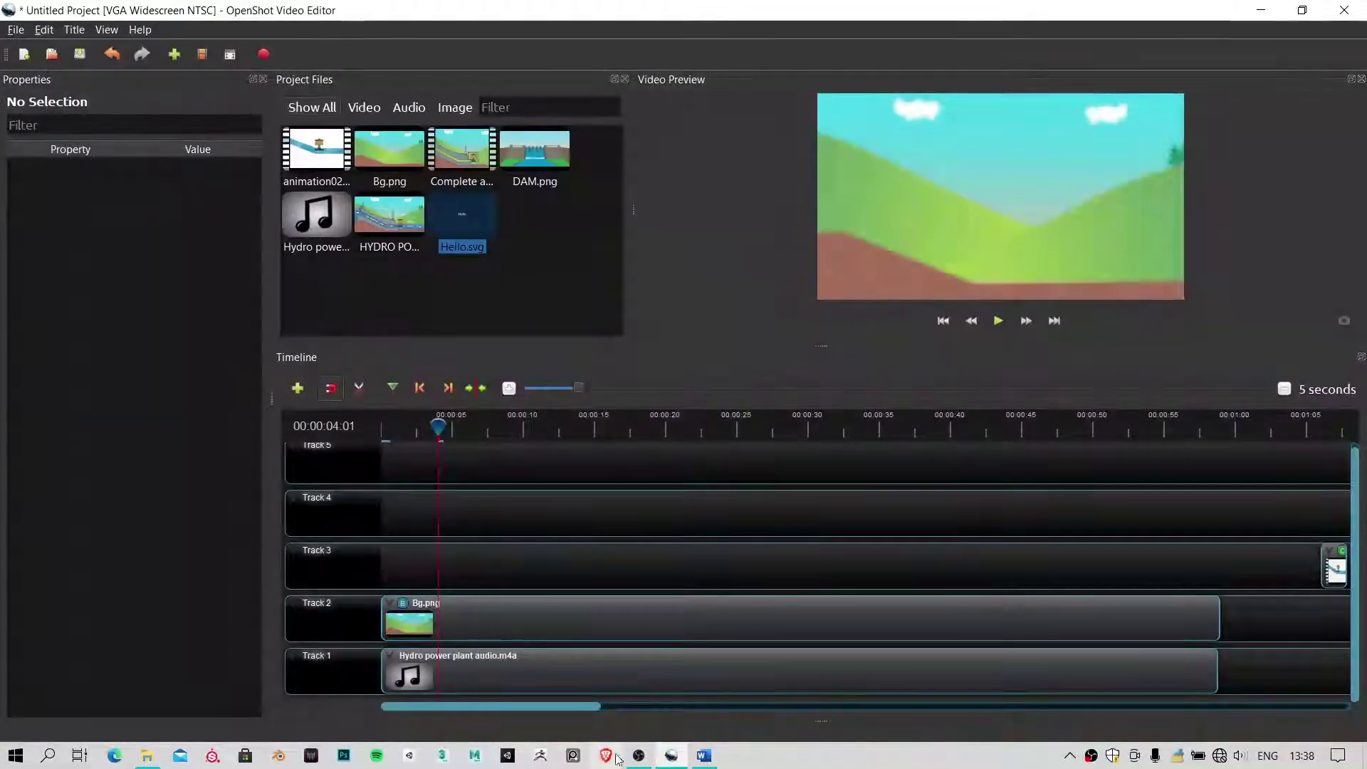
mouse_move(704, 754)
Try a new title from the "Came..." template below Bar 3, with जलविद्युत ऊर्जा as both File Name and Line 1
click(74, 33)
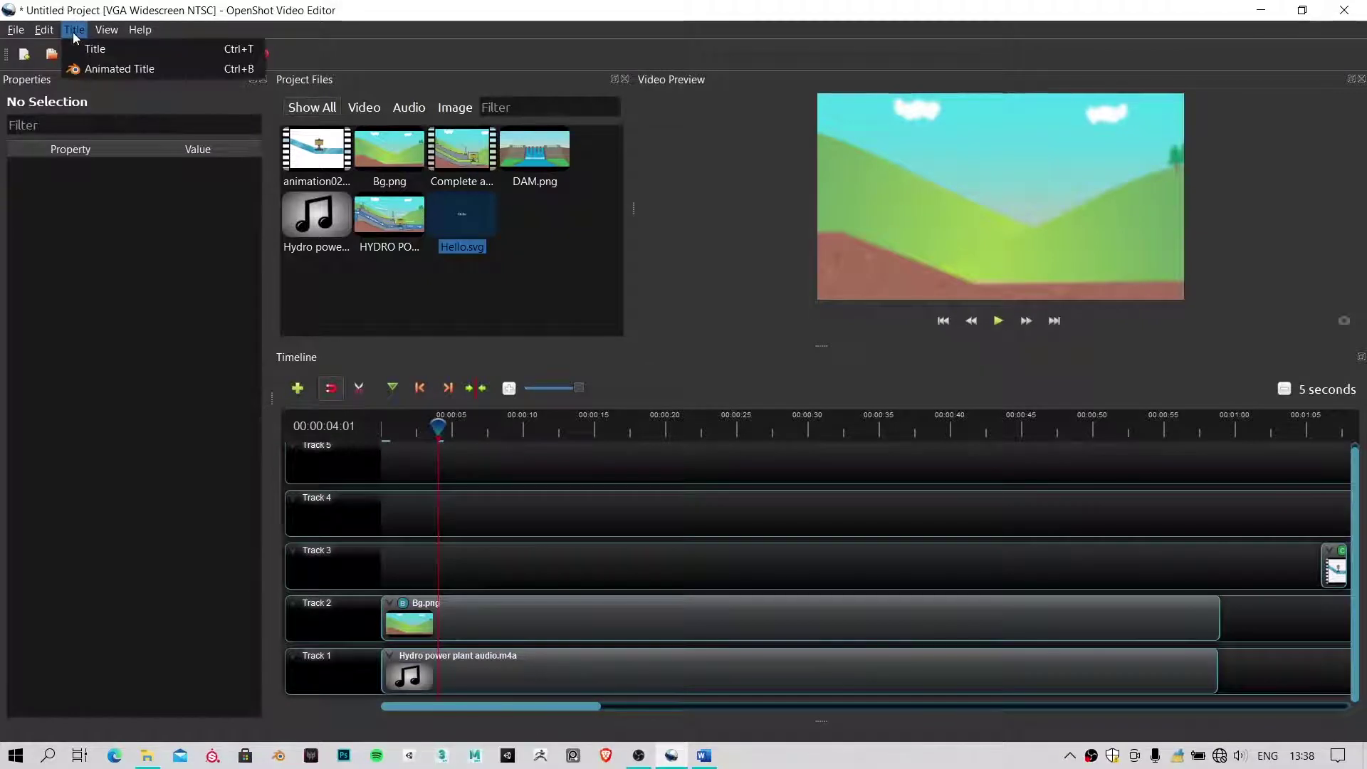
click(95, 48)
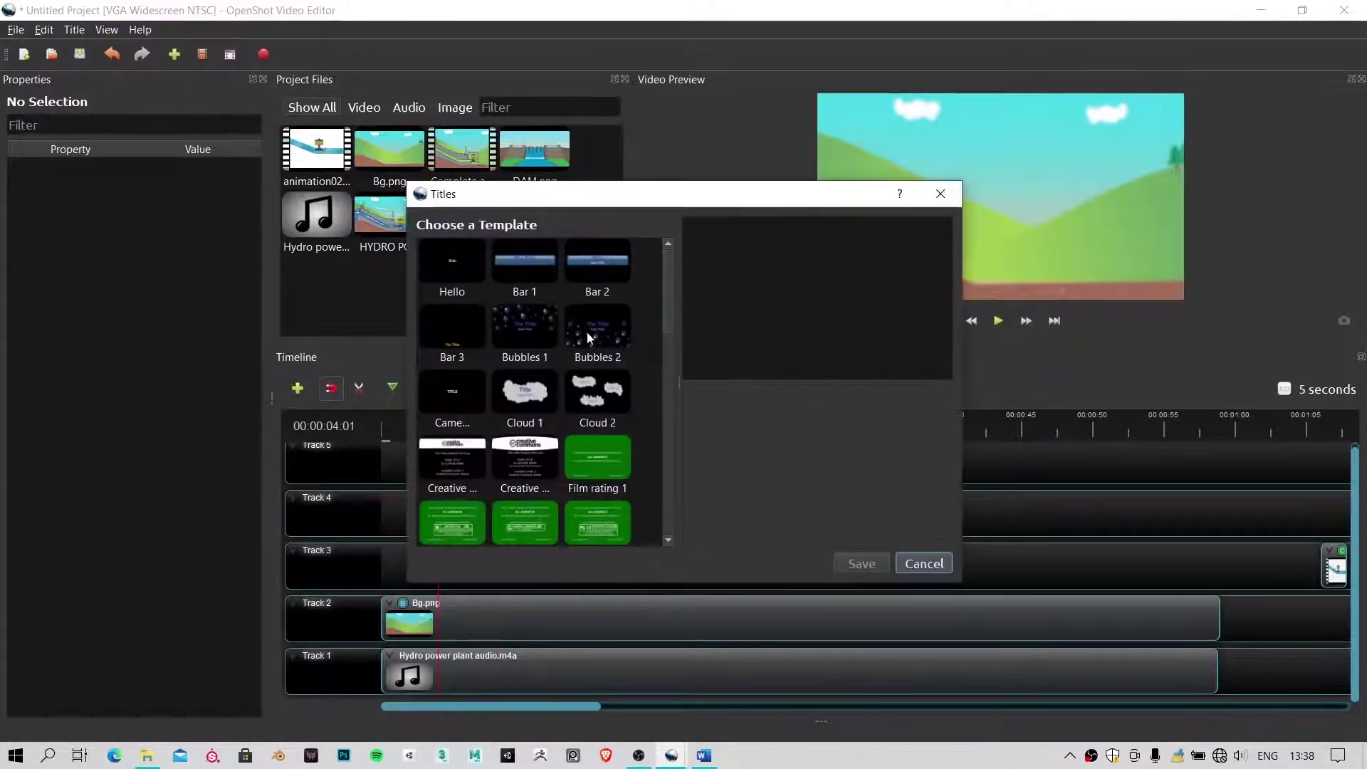
scroll(587, 371, down, 3)
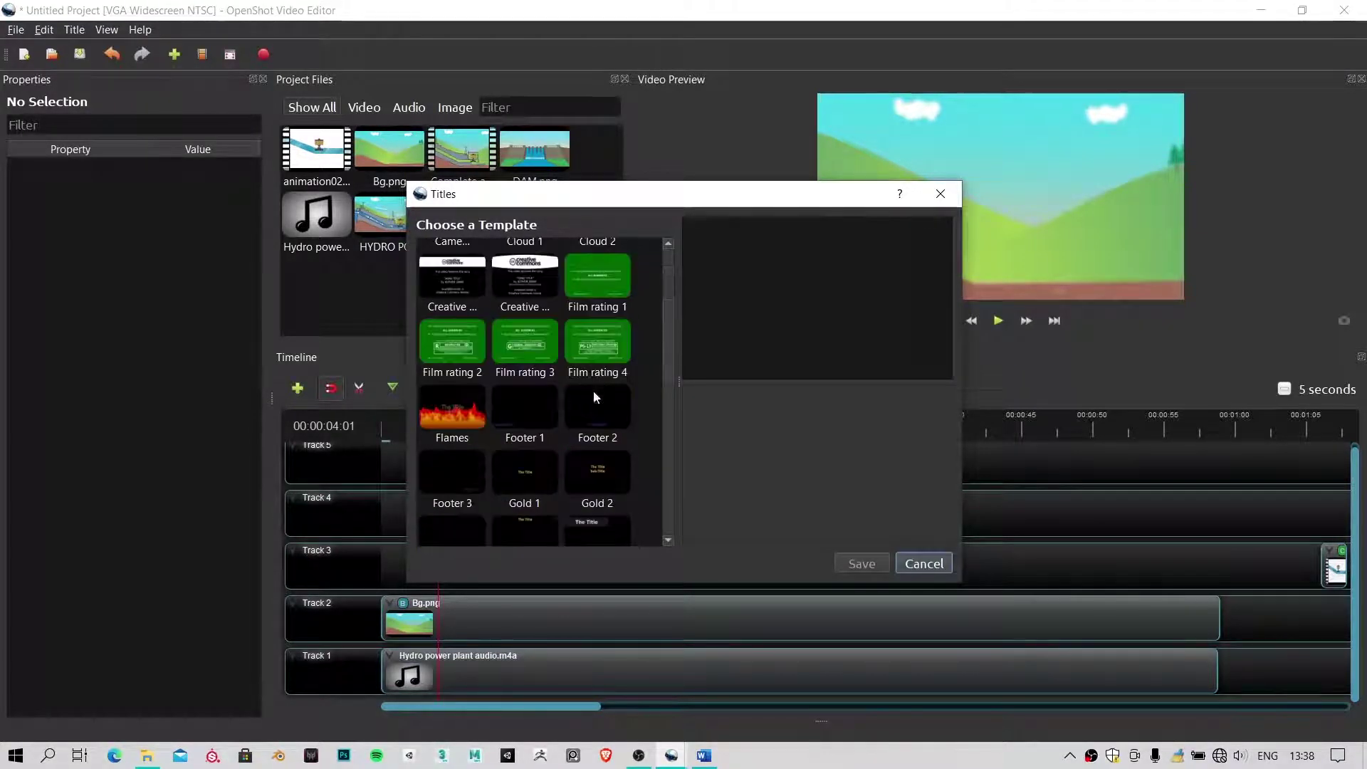
scroll(556, 491, down, 2)
scroll(455, 370, up, 5)
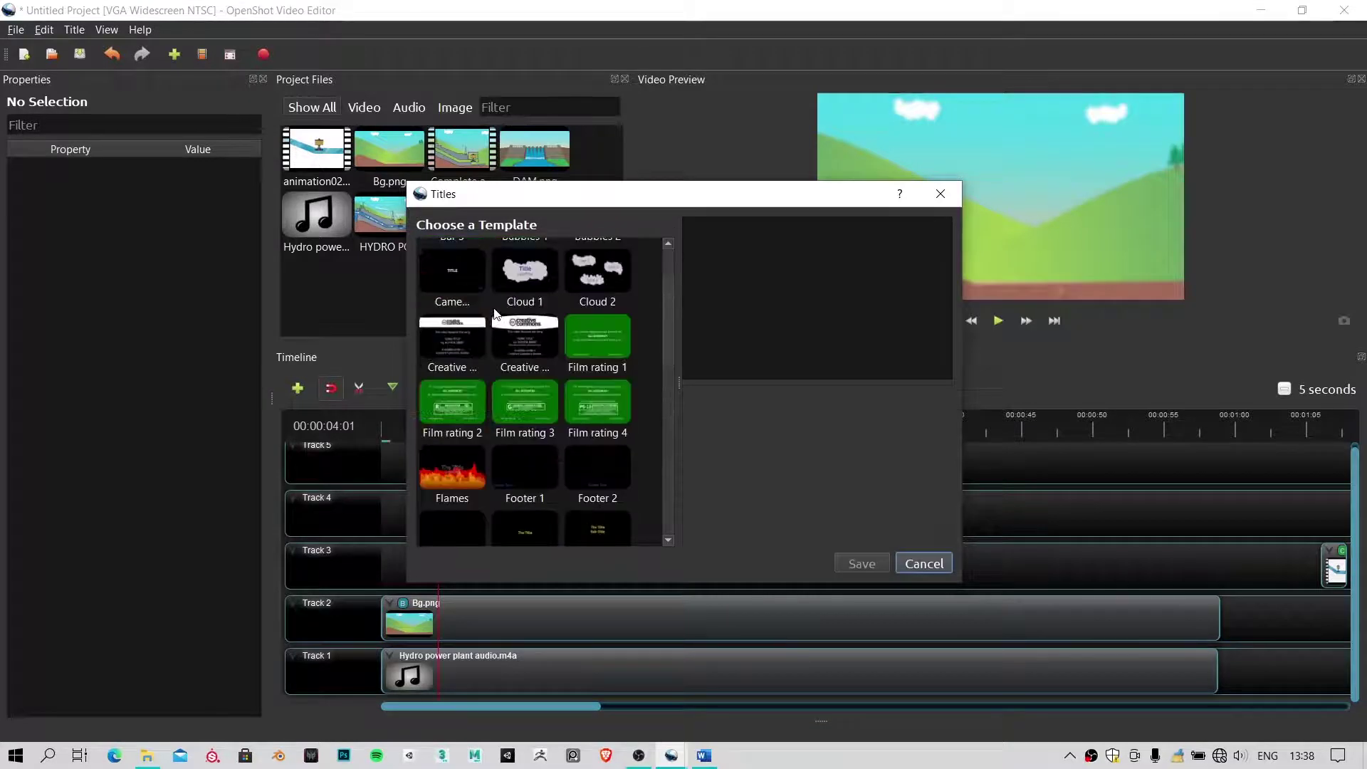
click(453, 391)
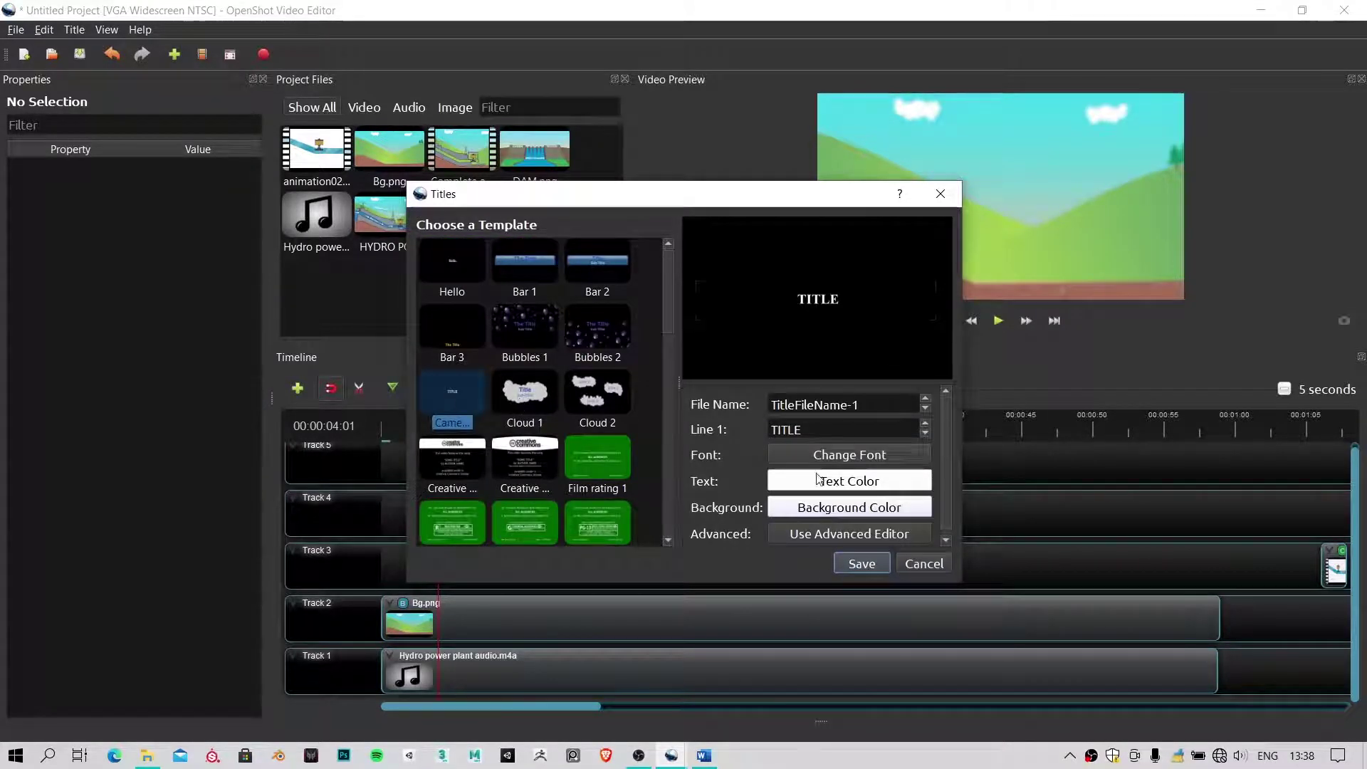
double_click(828, 425)
key(ctrl+v)
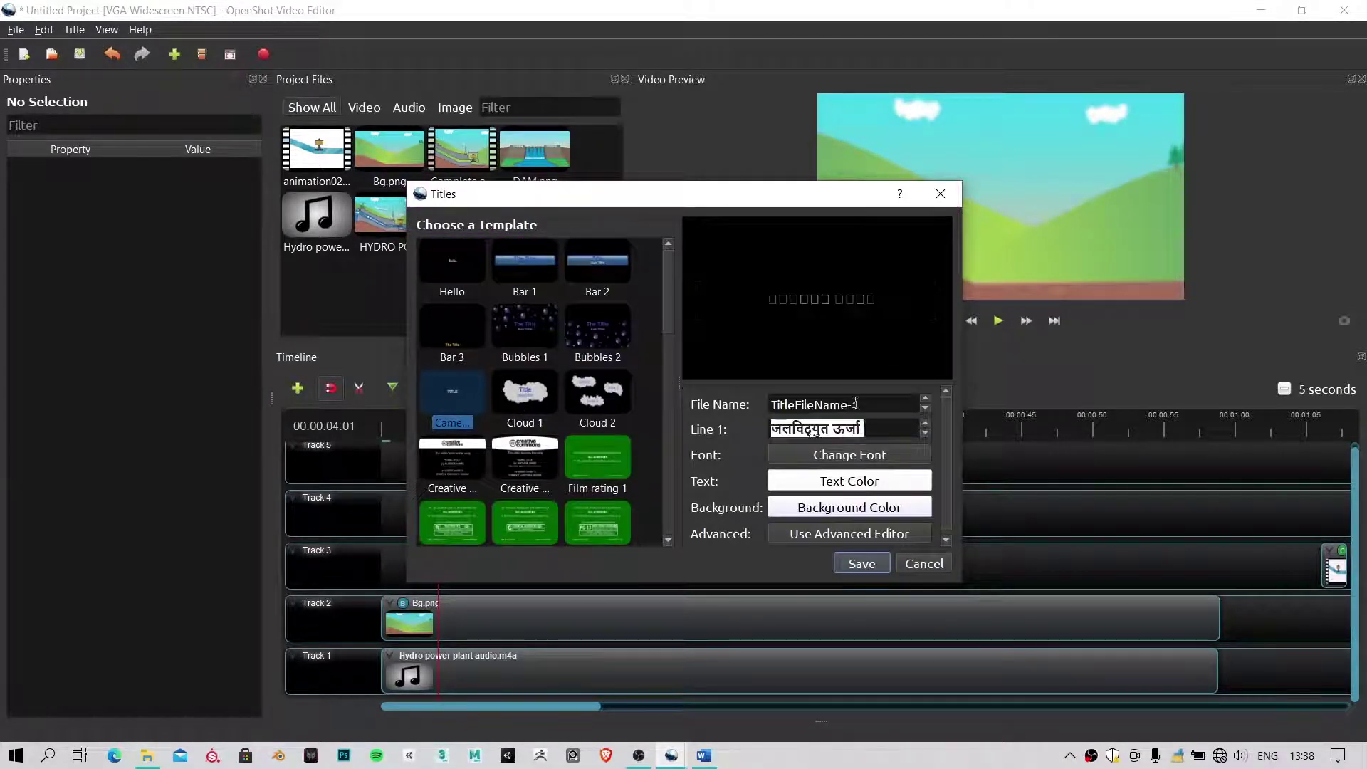
triple_click(874, 404)
key(ctrl+v)
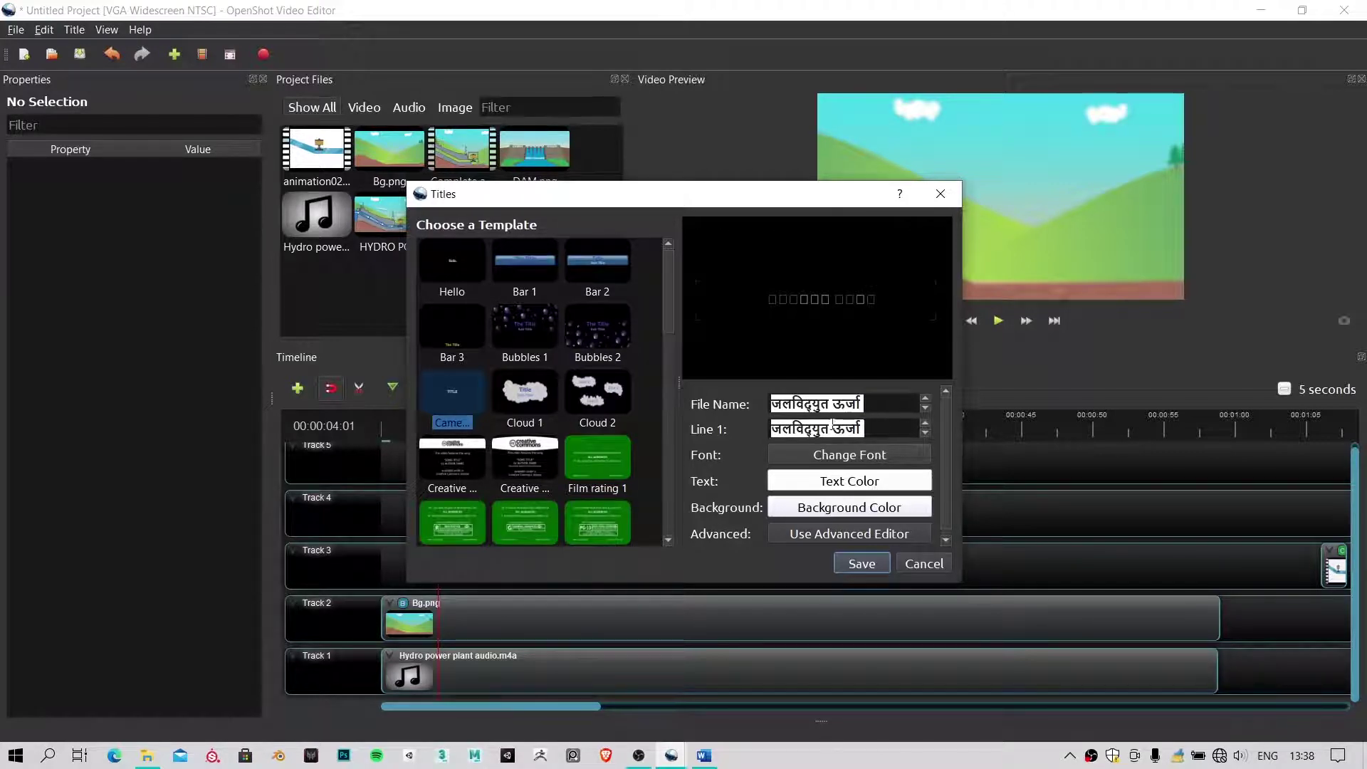
Try the Kruti Dev 010 font on the Hindi title
click(857, 461)
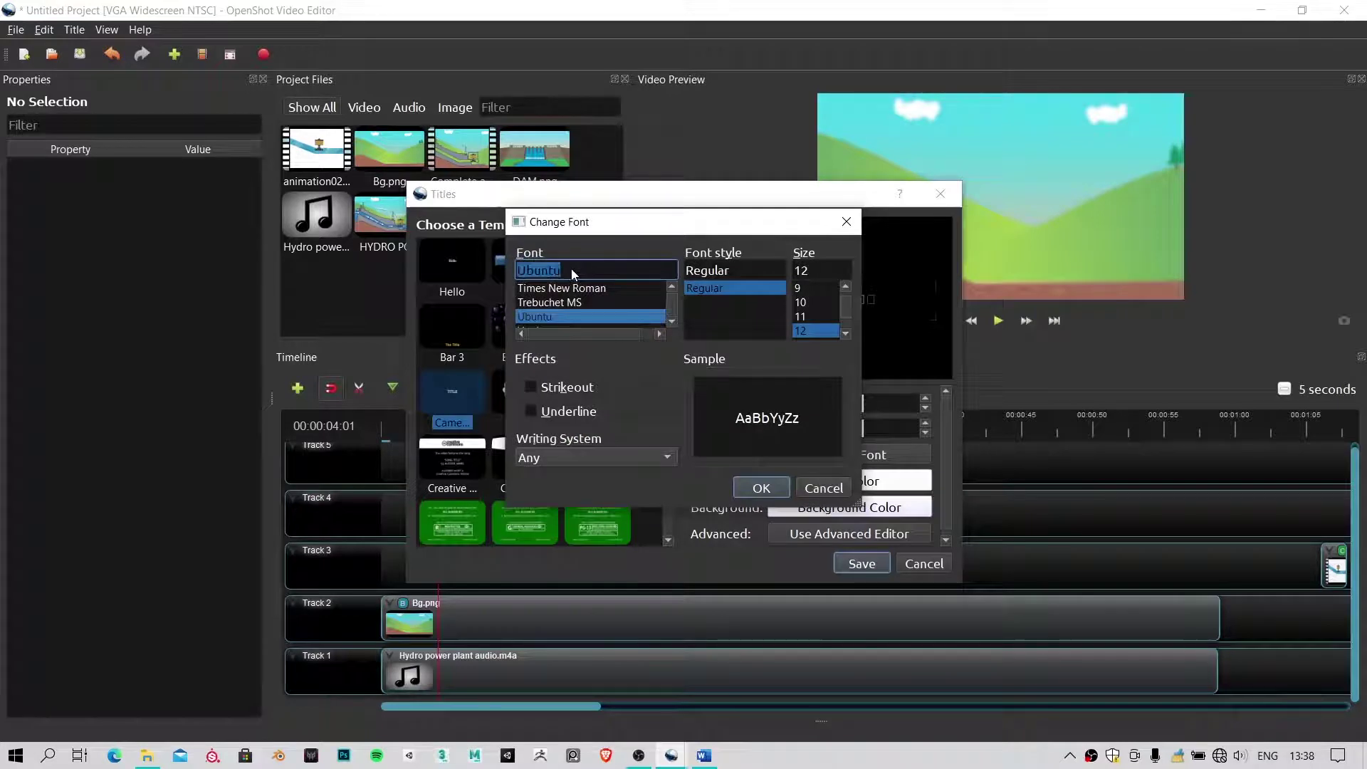
key(k)
key(r)
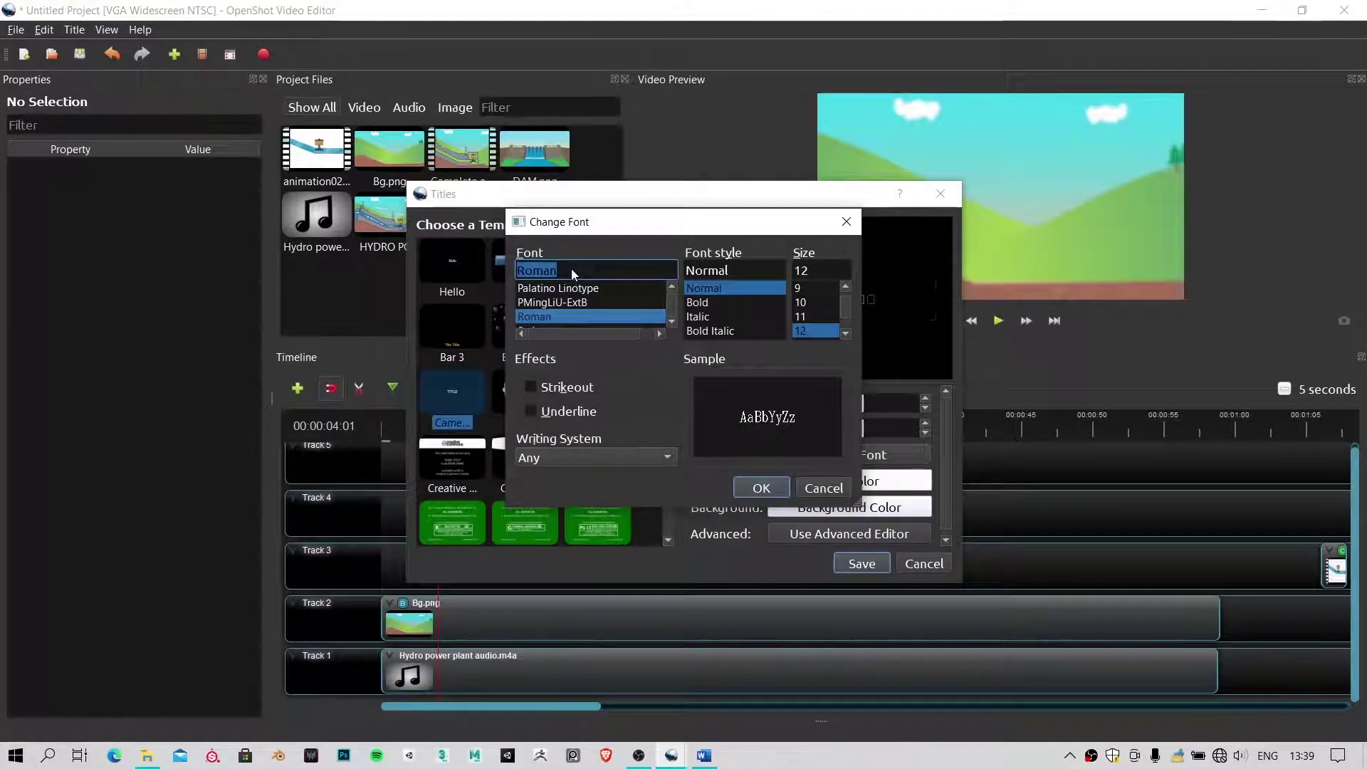
key(k)
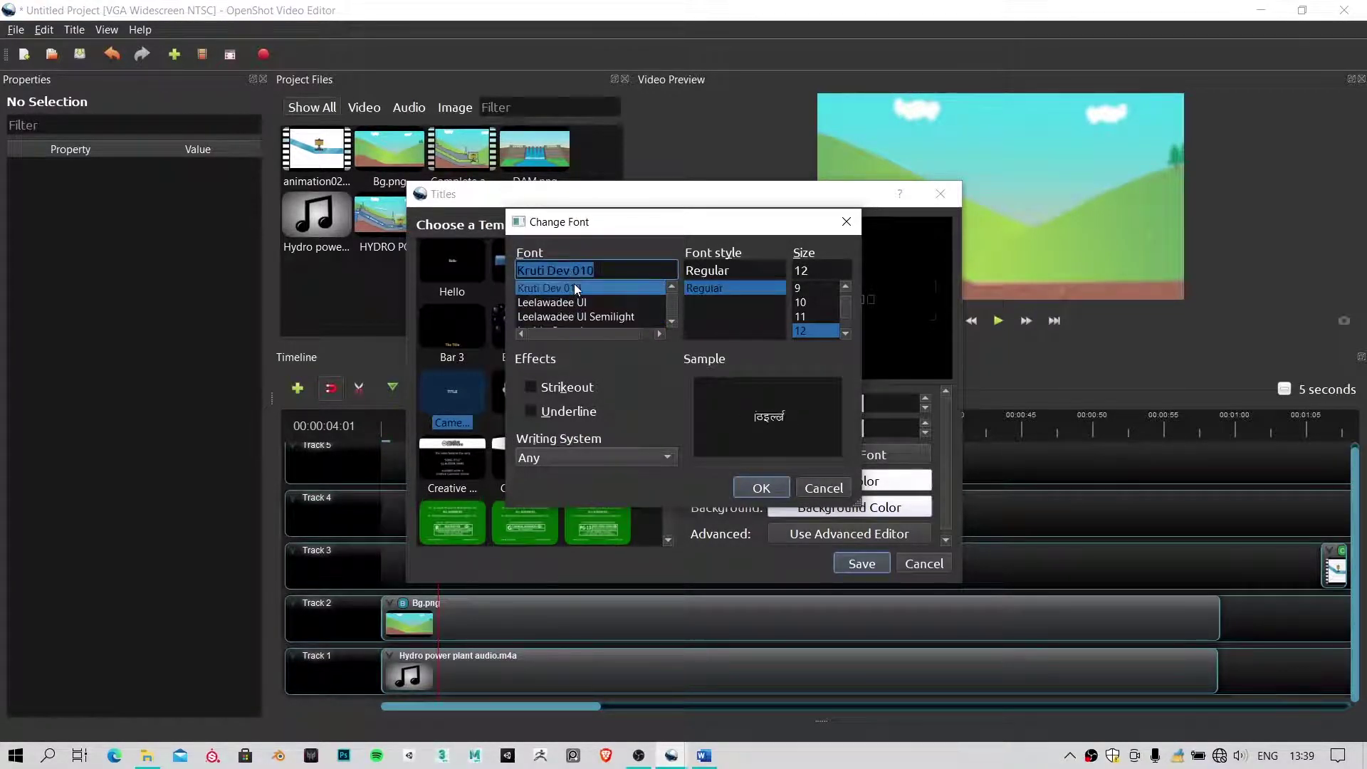
click(740, 490)
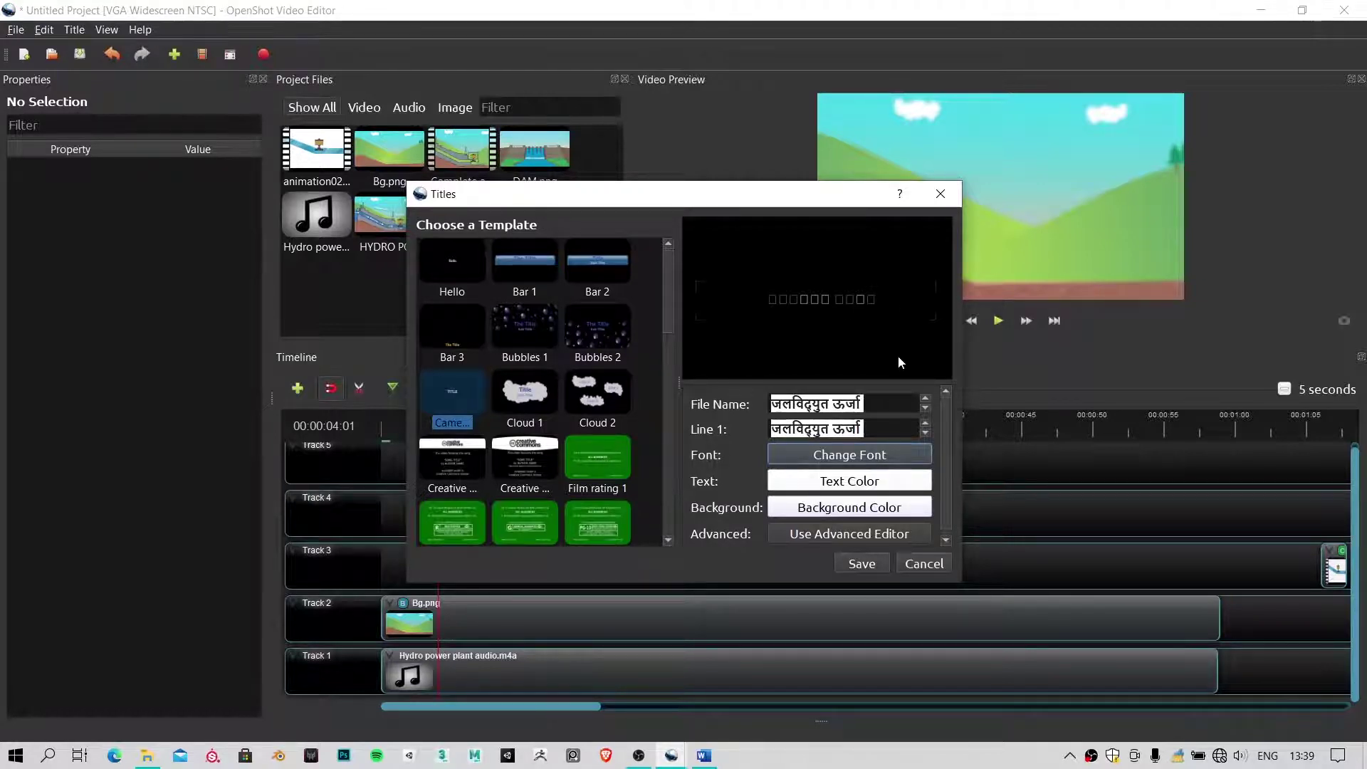
Recheck the title's font, discard the unsaved Hindi title, and remove Hello.svg from the project files
click(855, 454)
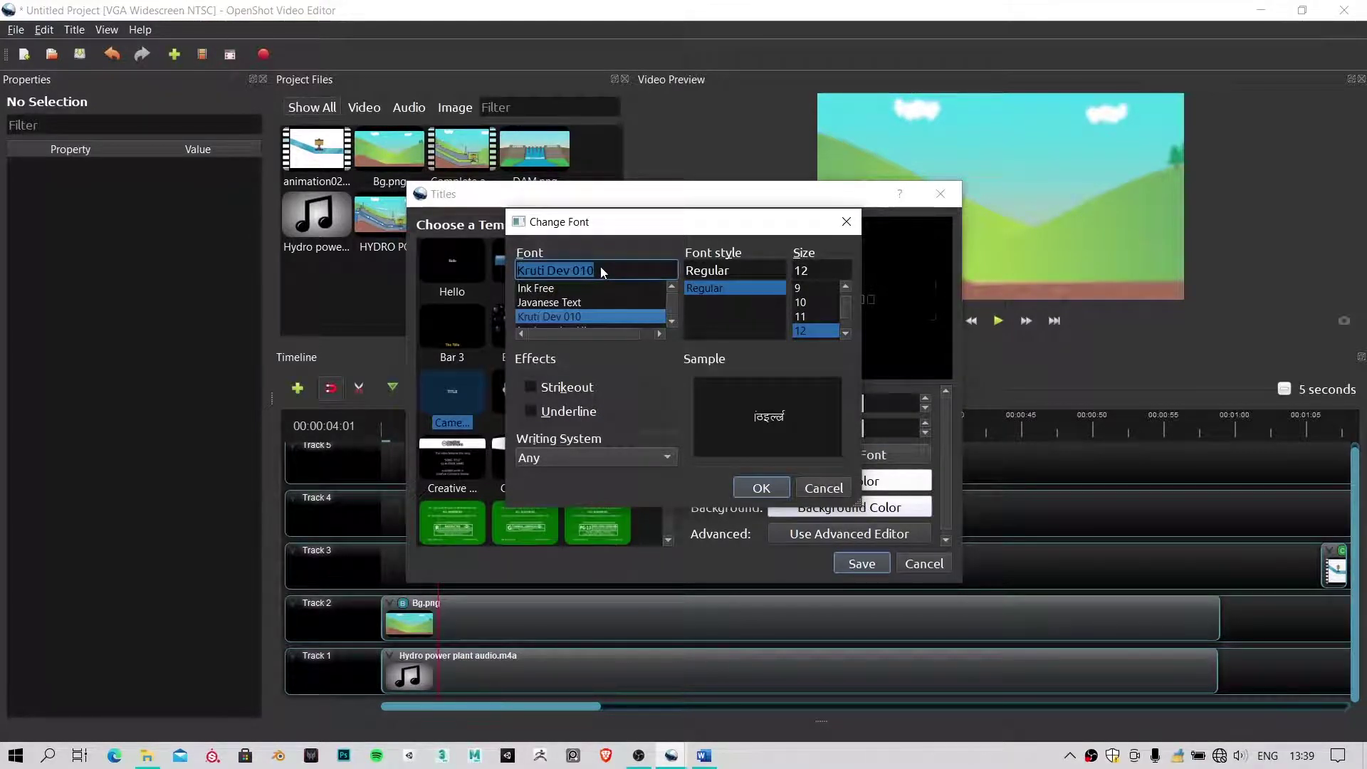
click(857, 221)
click(946, 198)
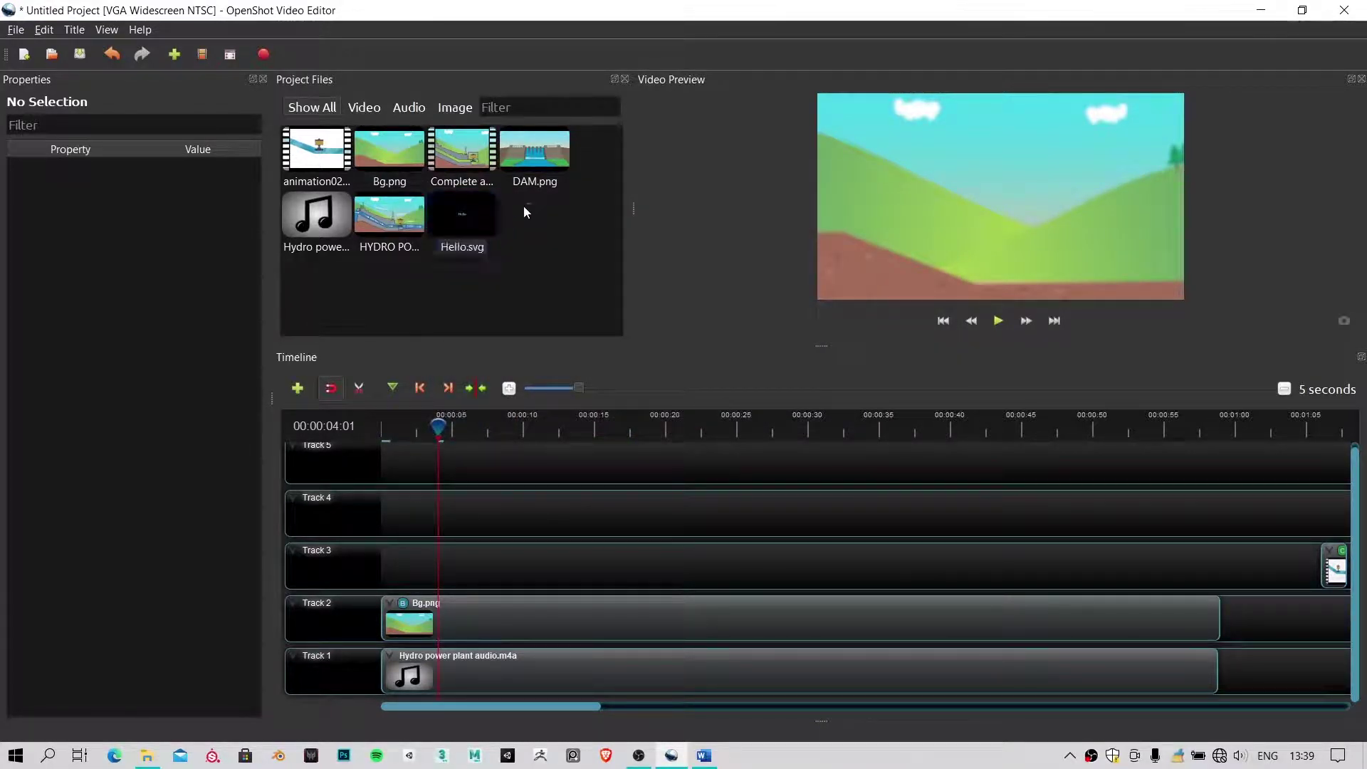
right_click(485, 220)
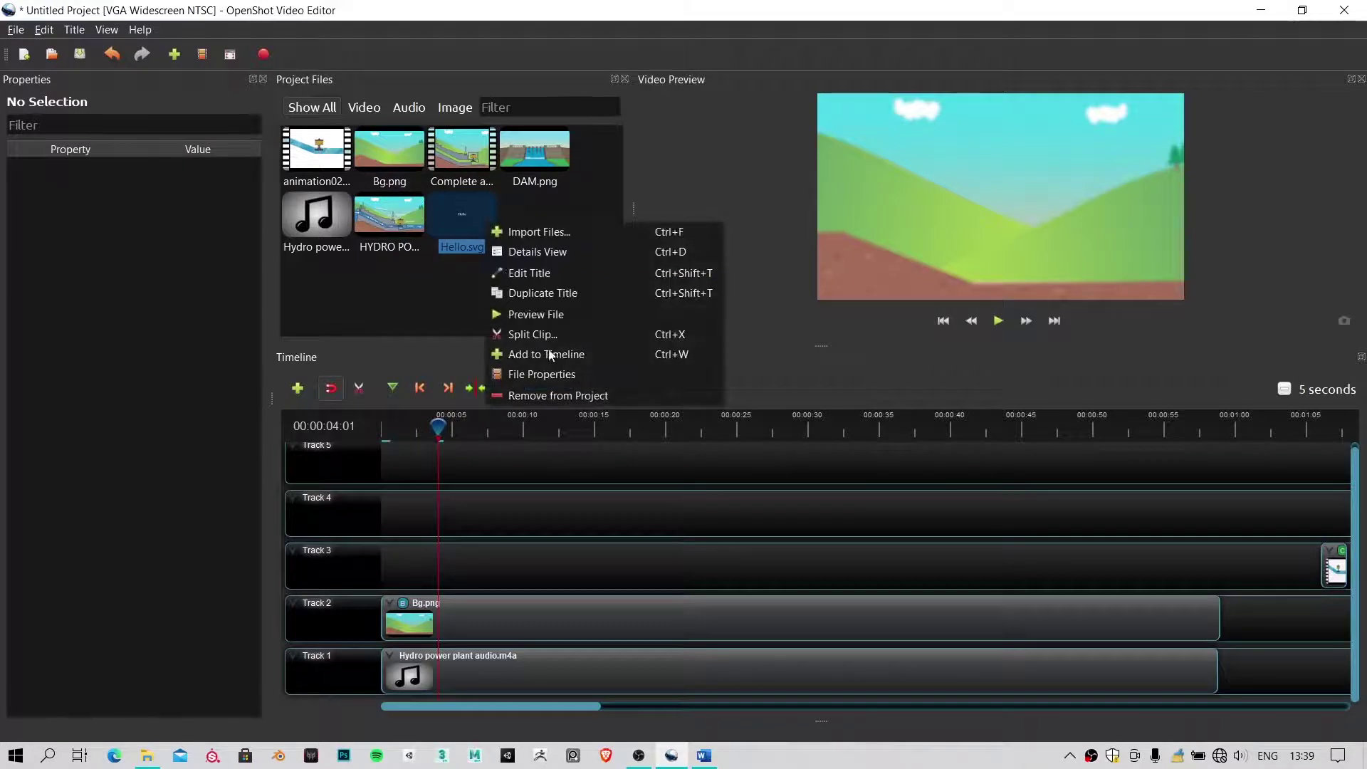
click(566, 389)
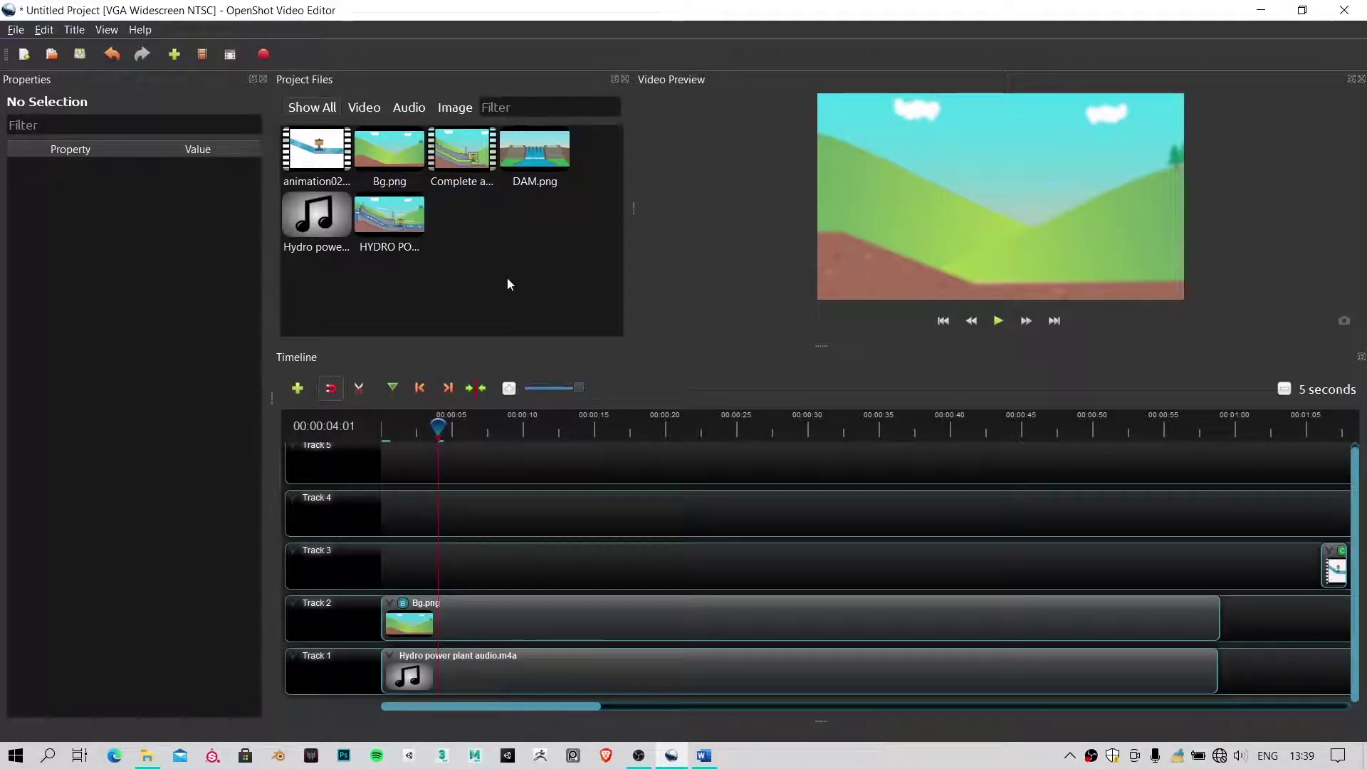
Start saving the project and choose the folder WORK (F:) > Jigyasa 2 > Electrc power plant > YOutube > Video editting
click(13, 30)
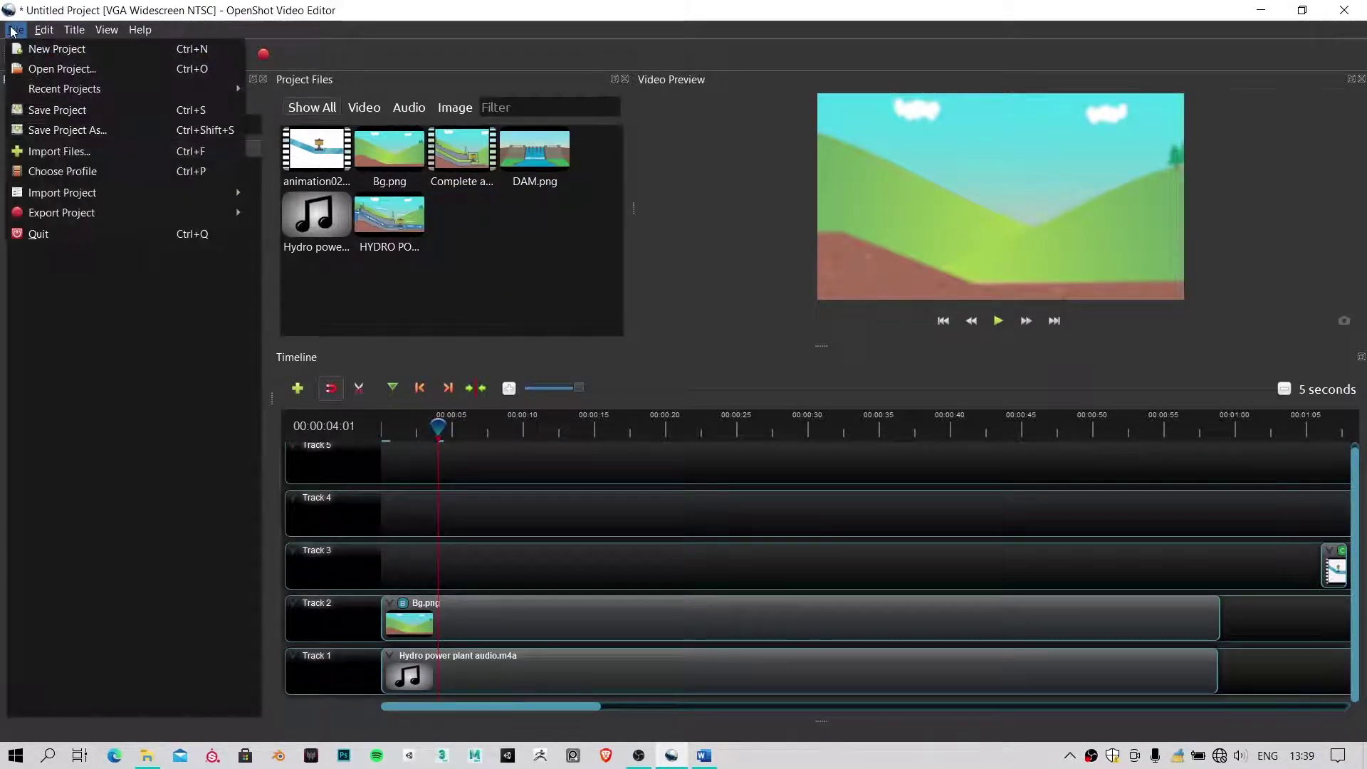
click(62, 111)
scroll(71, 235, down, 7)
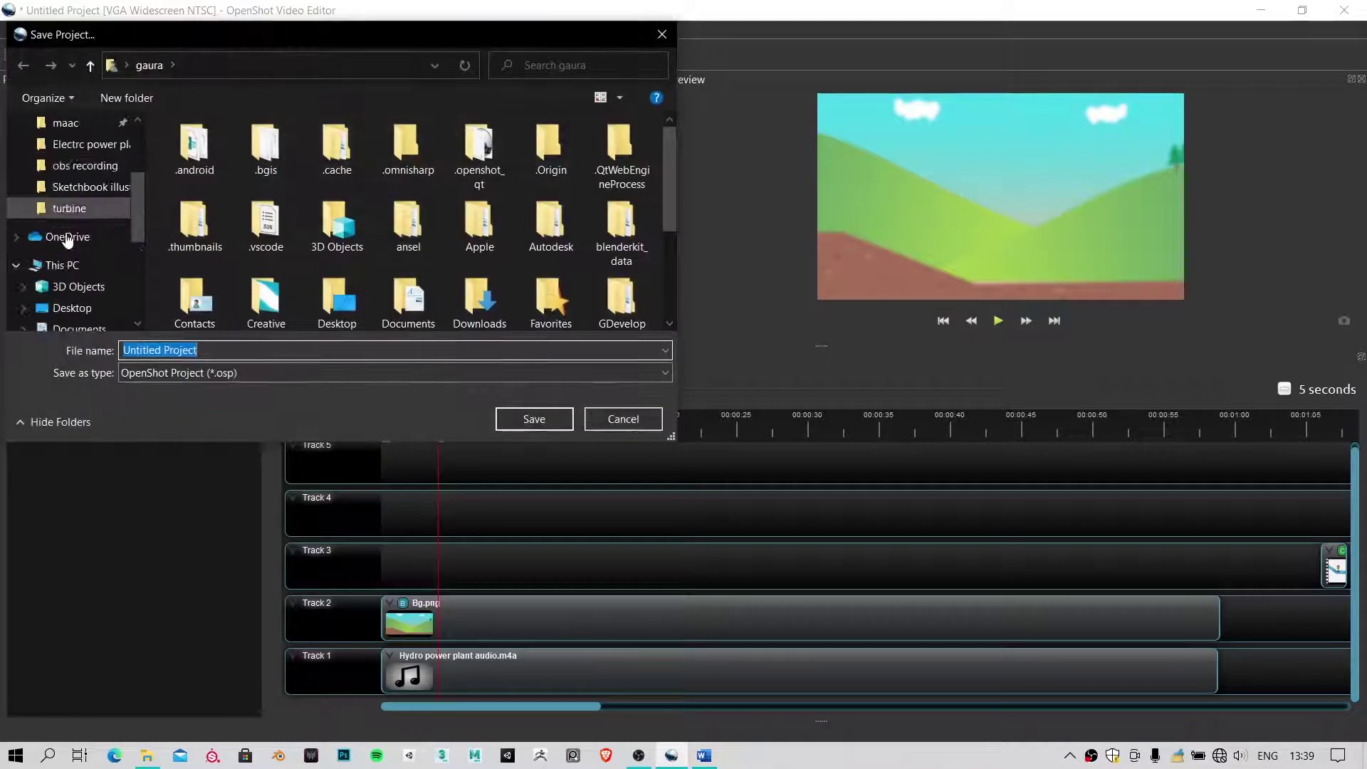
click(114, 293)
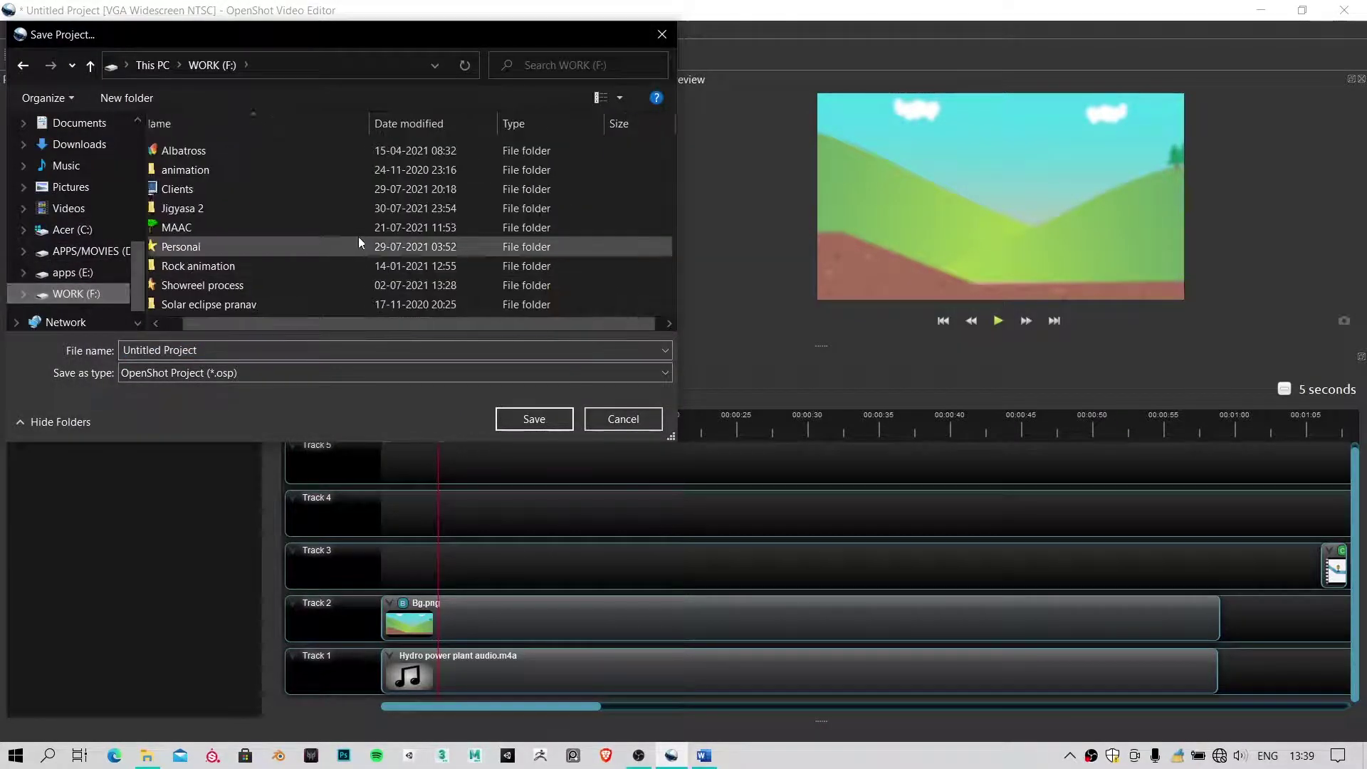
double_click(186, 202)
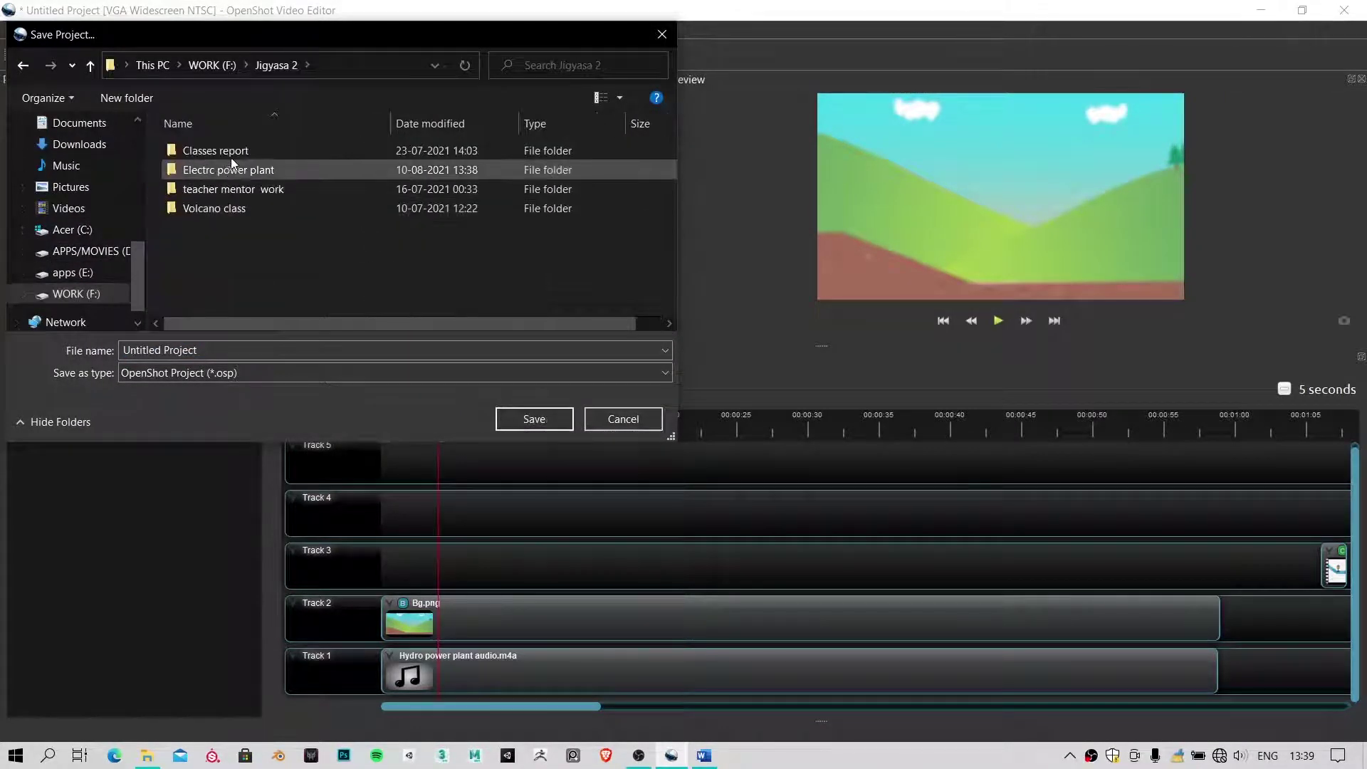
double_click(228, 170)
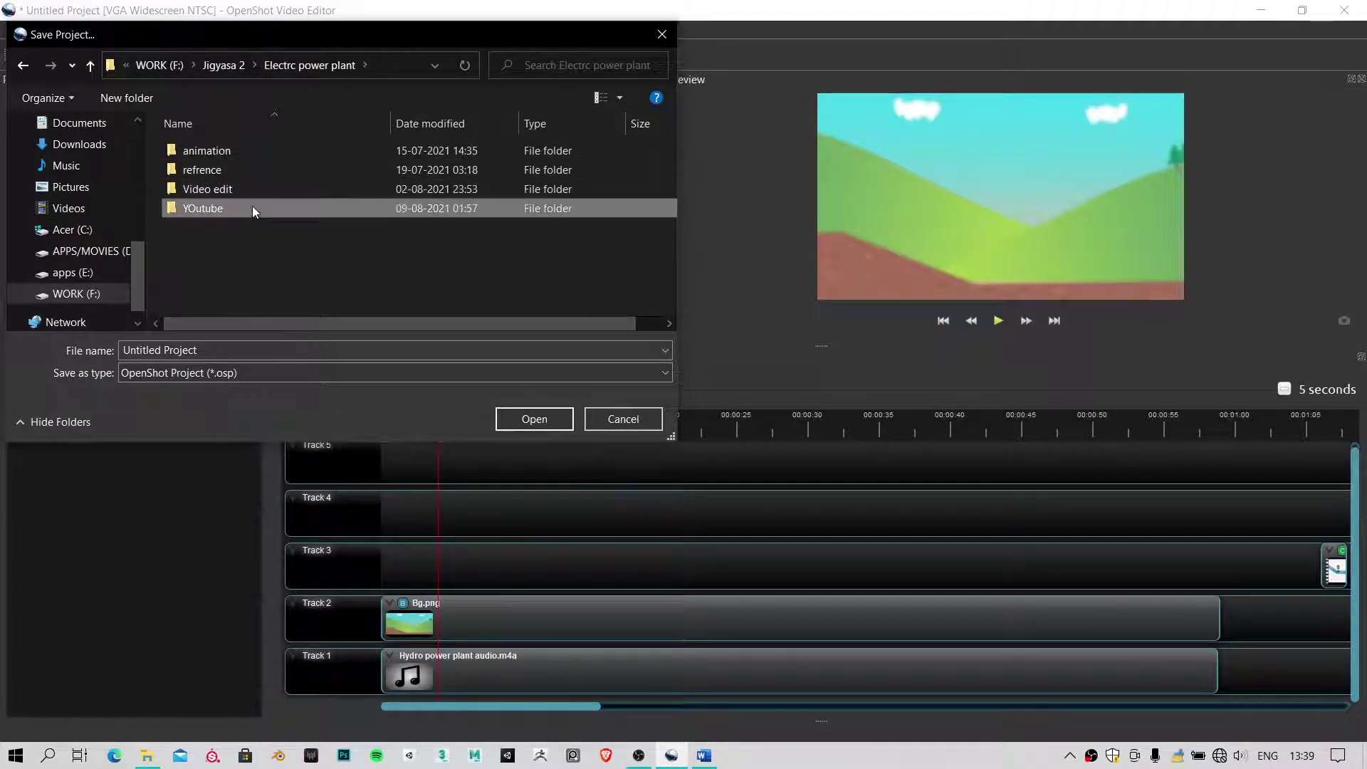
double_click(252, 207)
double_click(272, 206)
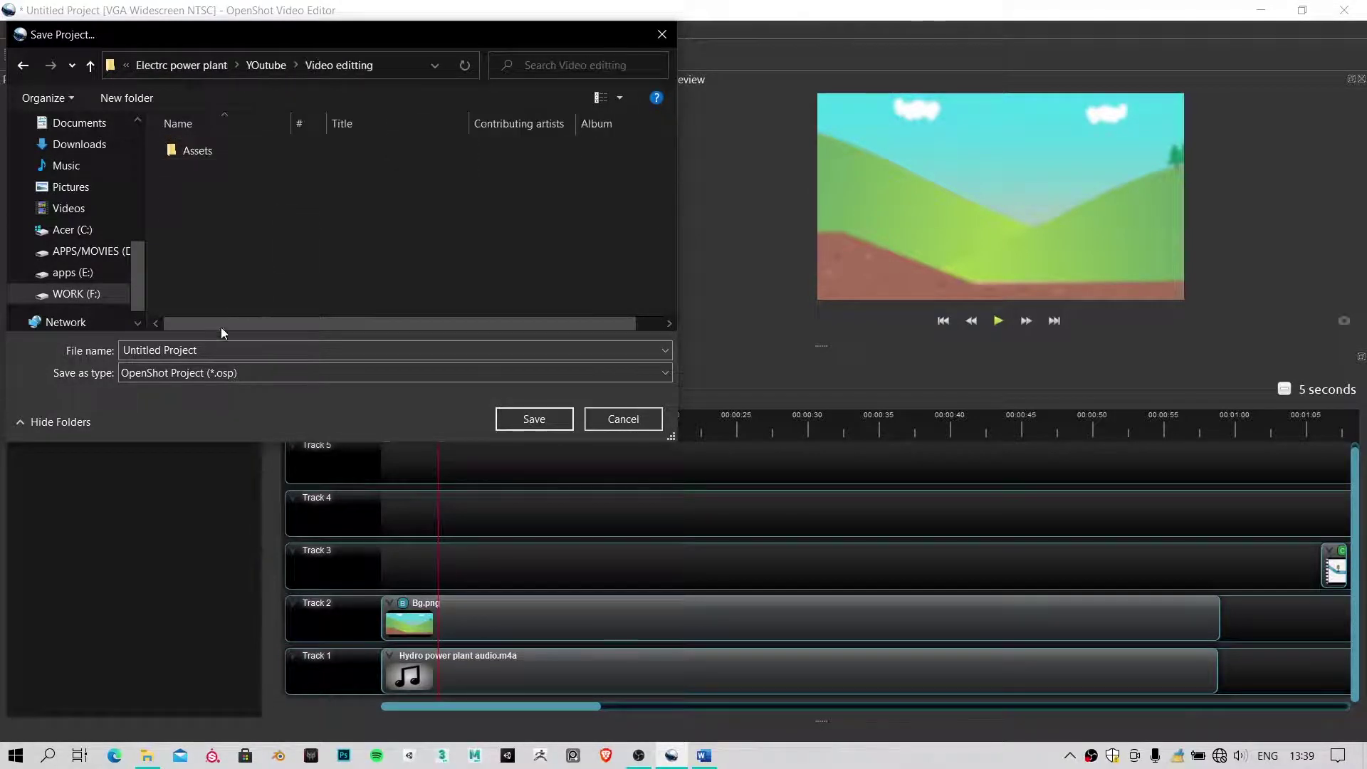
Save the project as "hydro power plant edit" and move the playhead back to the timeline's start
click(206, 350)
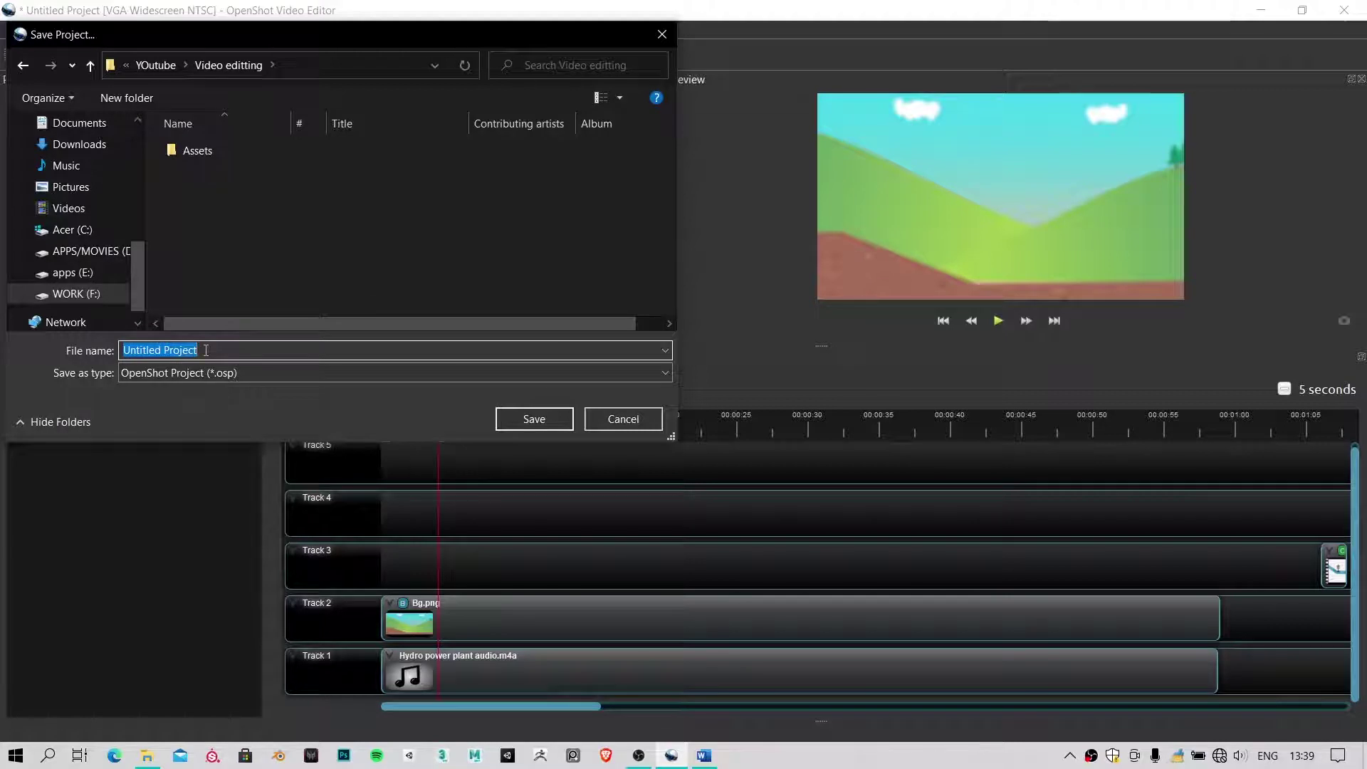
key(BackSpace)
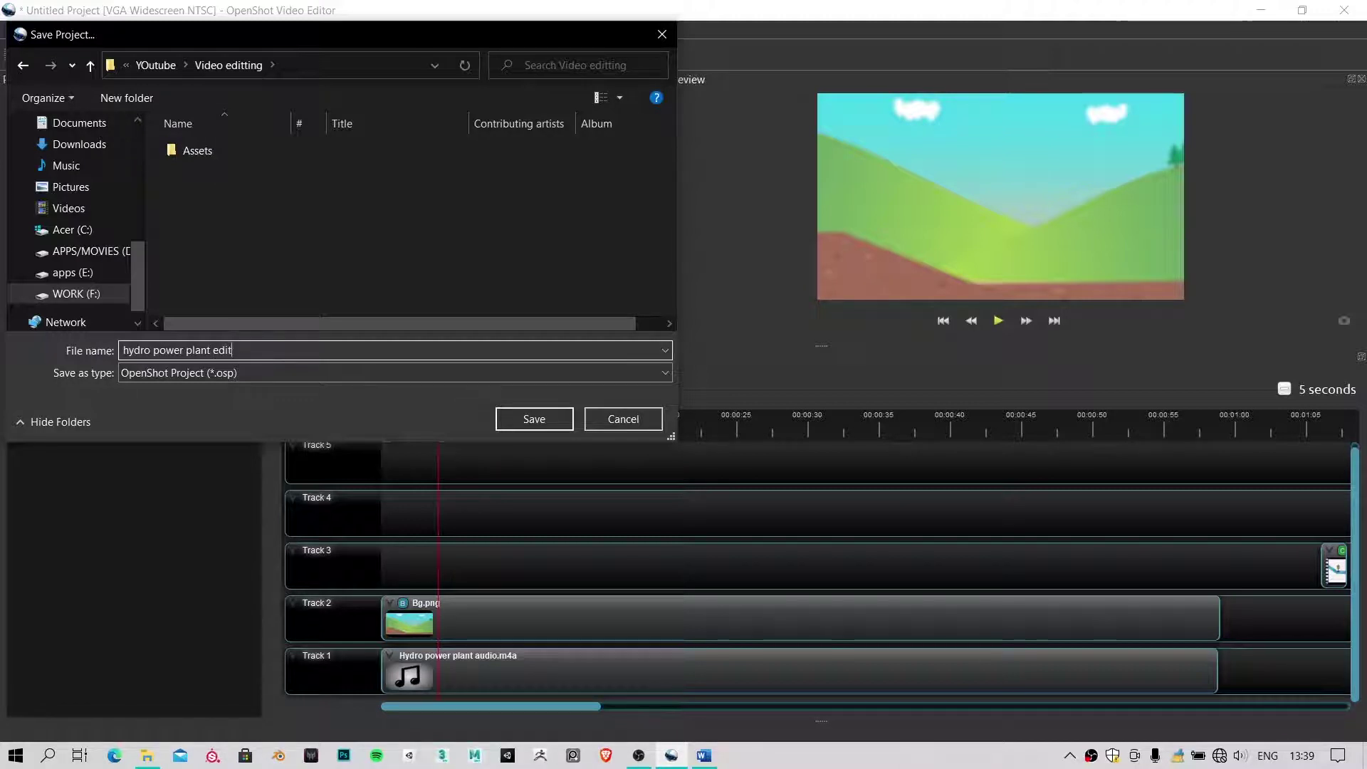
click(516, 420)
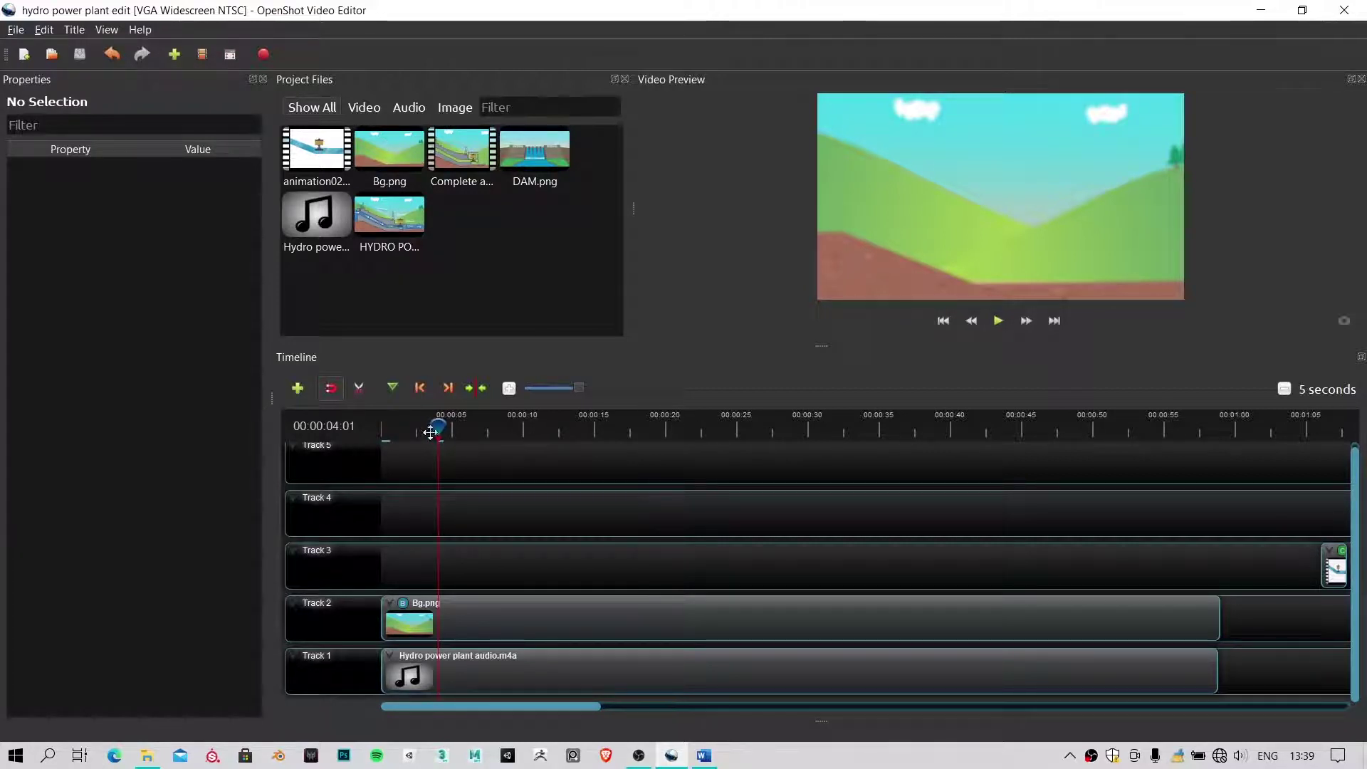
drag(437, 429, 375, 446)
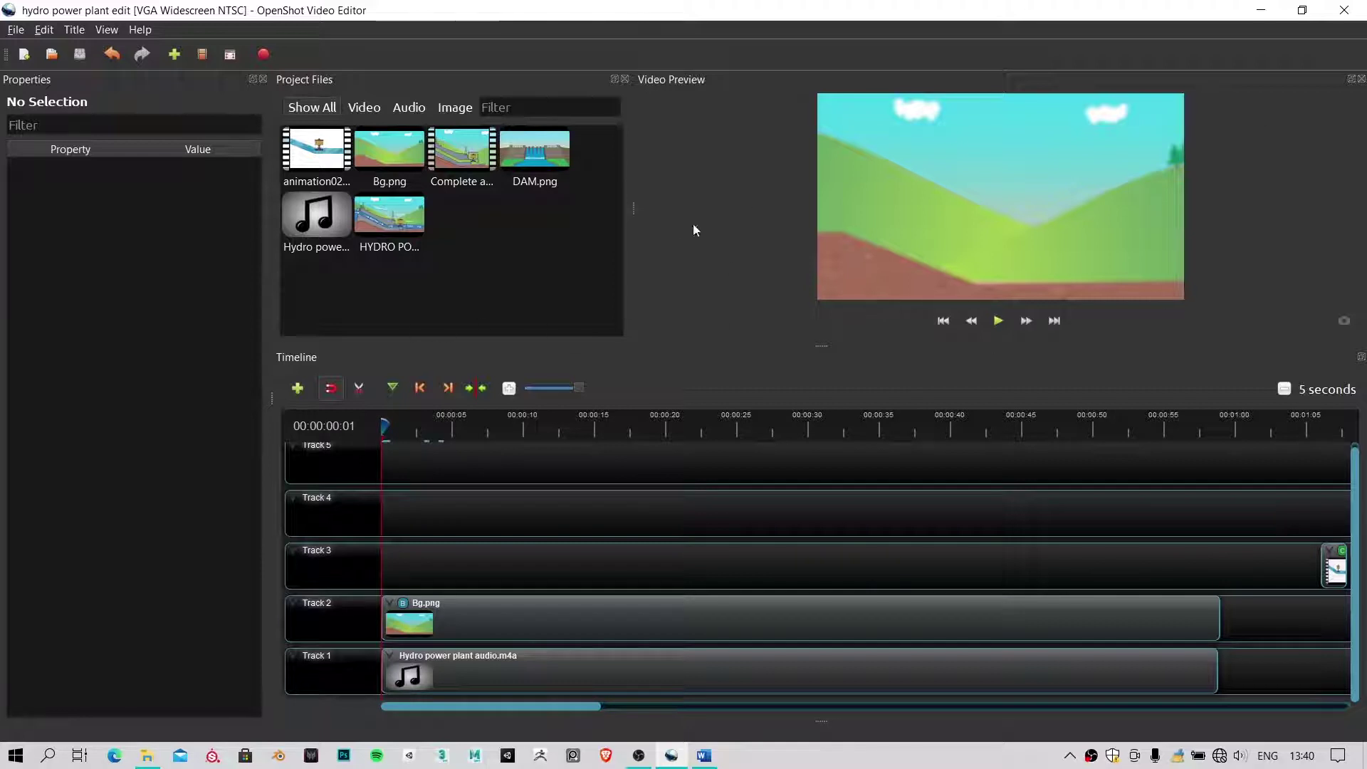
Minimize OpenShot, launch Autodesk SketchBook, and start a new text layer on the blank canvas
click(1258, 12)
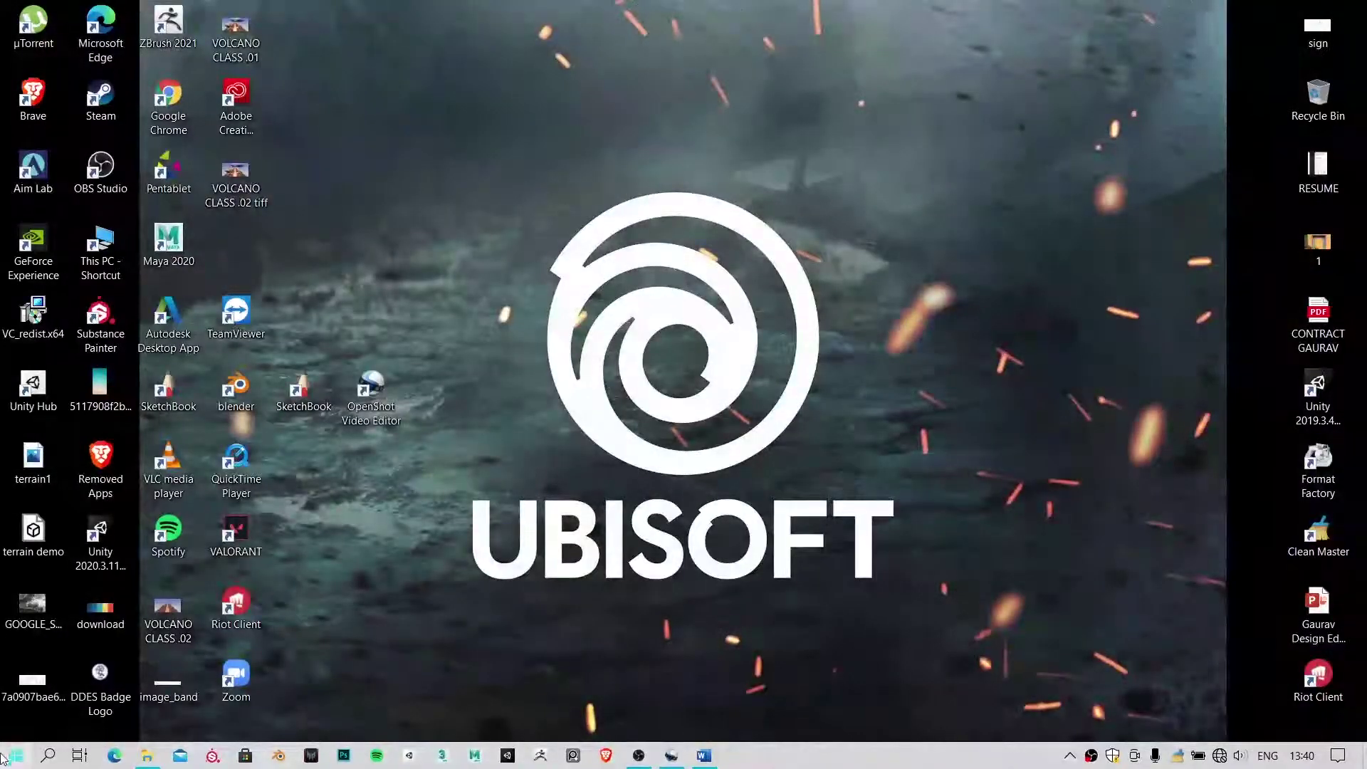
click(4, 753)
text(s)
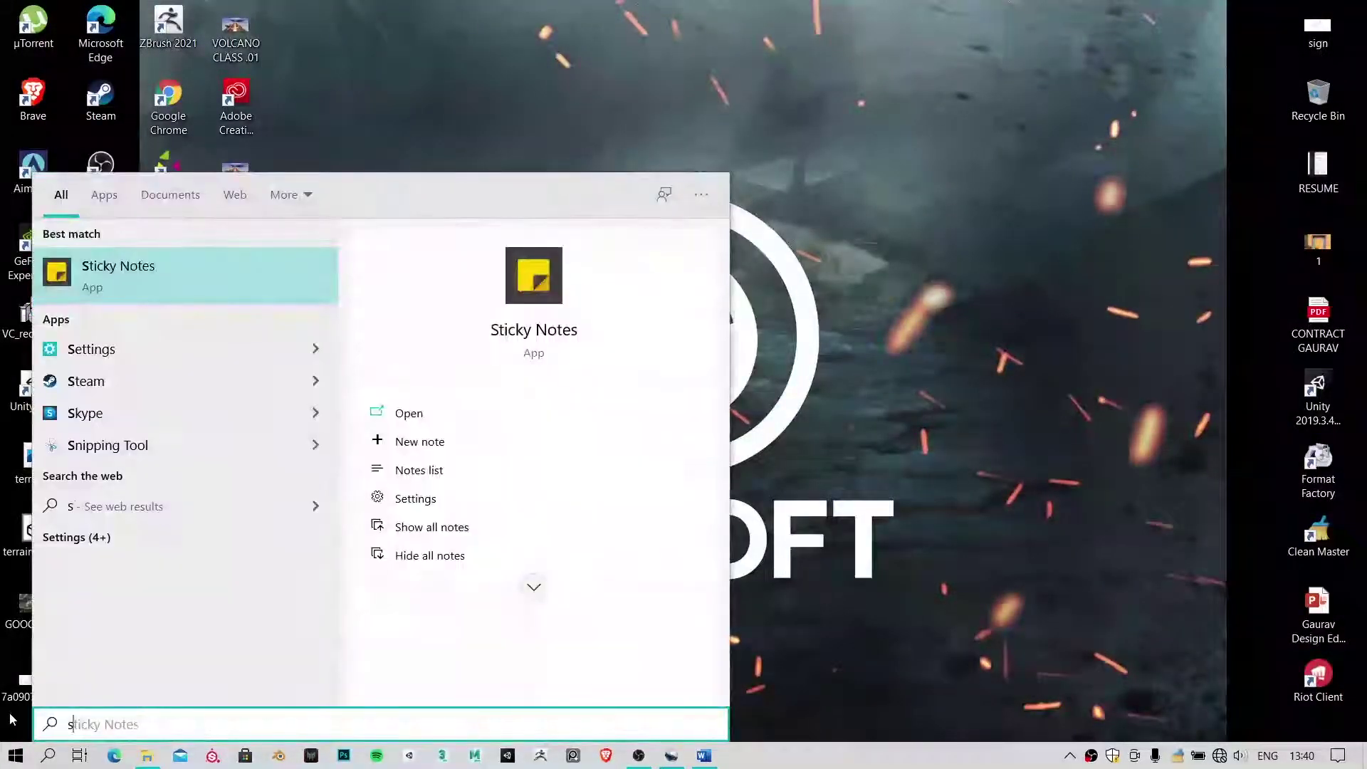
text(ket)
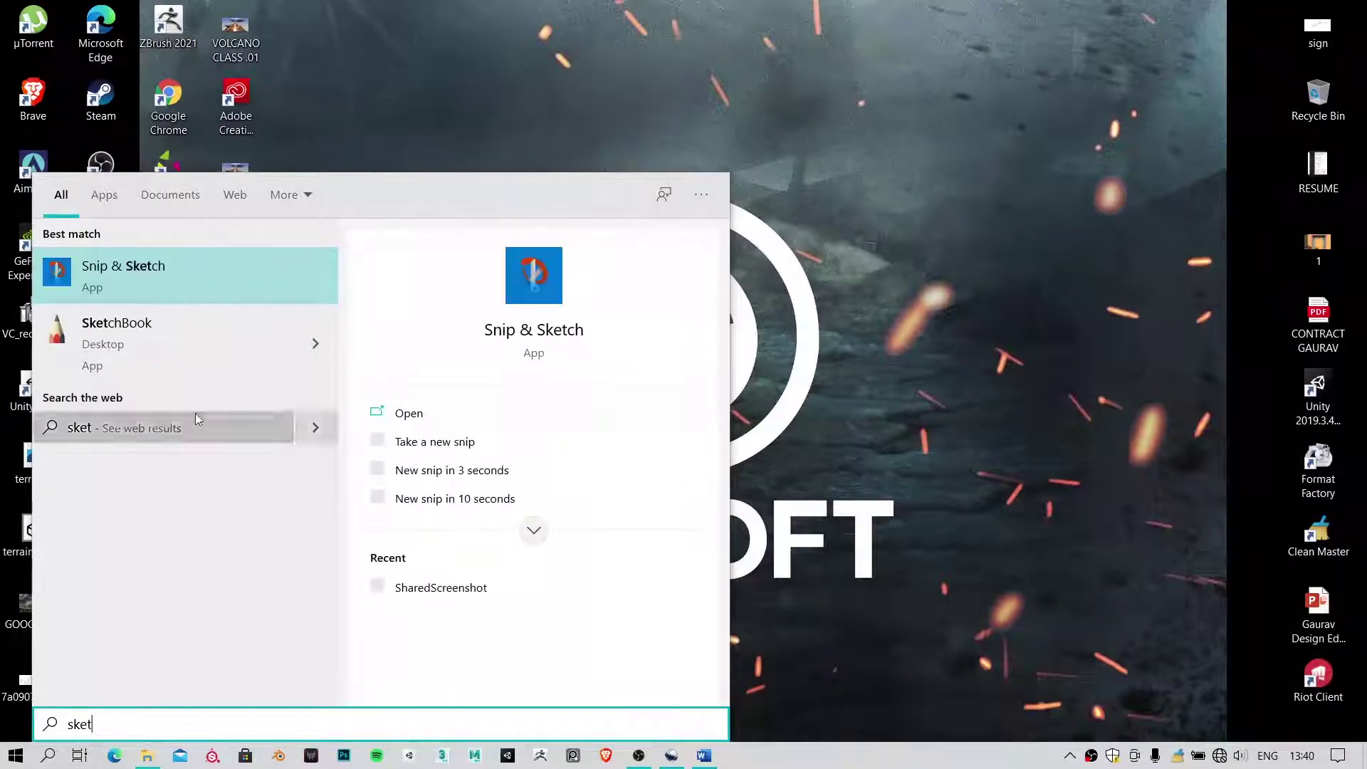
click(198, 326)
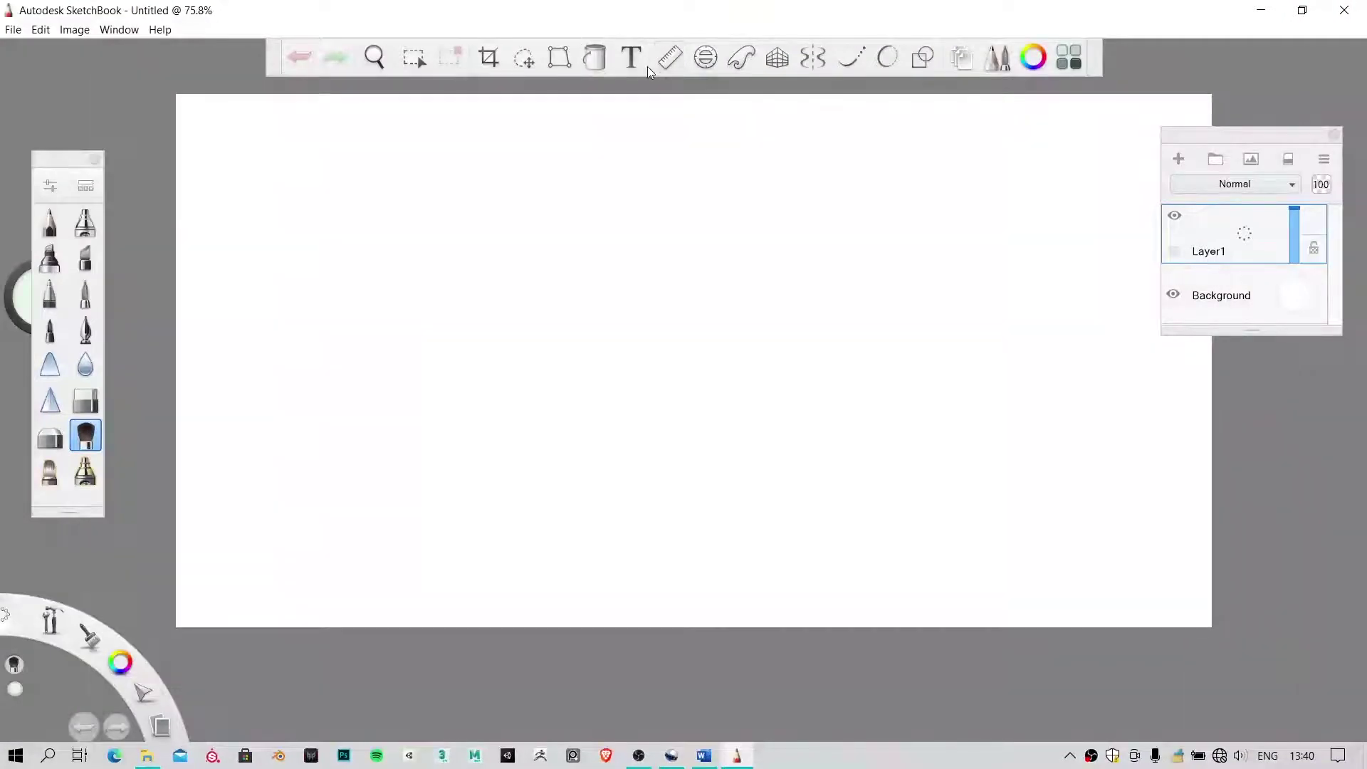
click(631, 57)
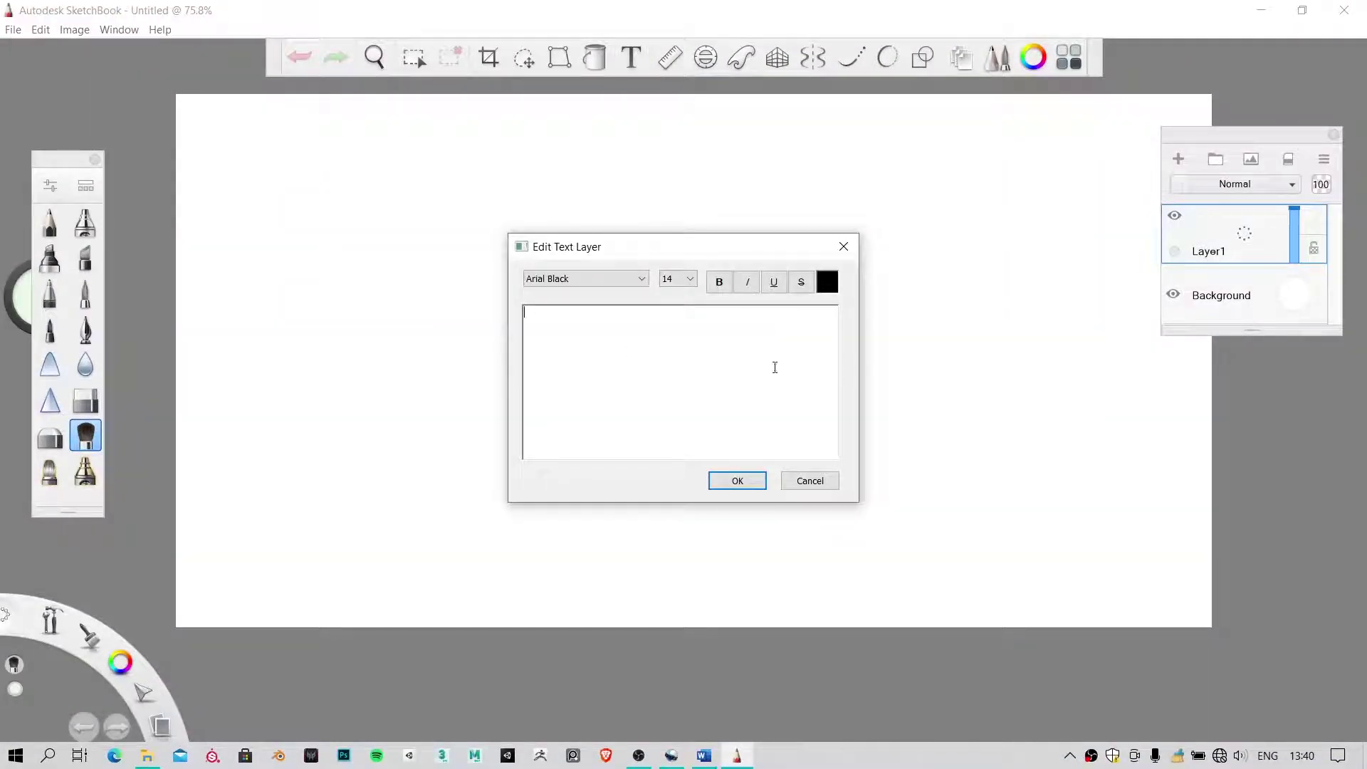
Enter "जलविद्युत ऊर्जा" in the text layer, copy the wording to the clipboard and place the text on the canvas
text(जलविद्युत ऊर्जा)
drag(686, 326, 458, 318)
key(ctrl+c)
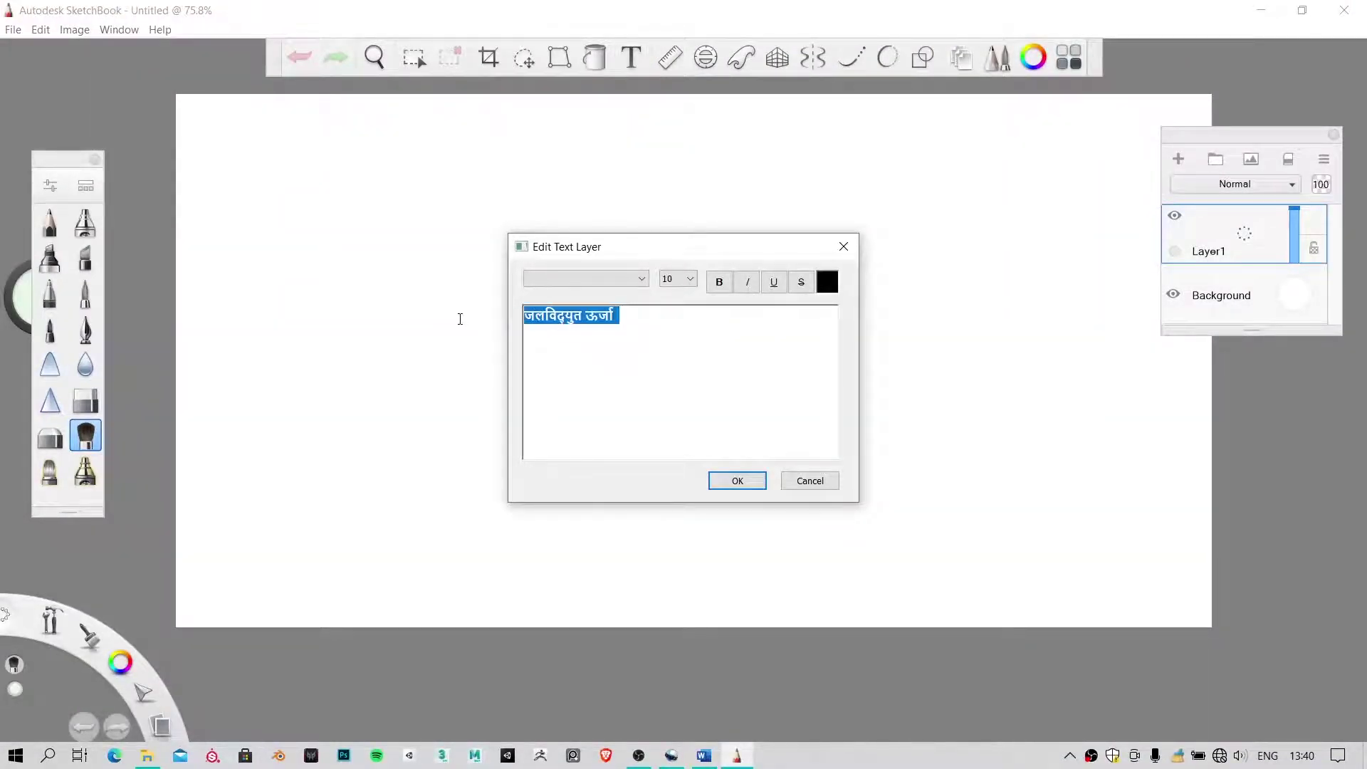
click(575, 286)
click(876, 327)
click(742, 485)
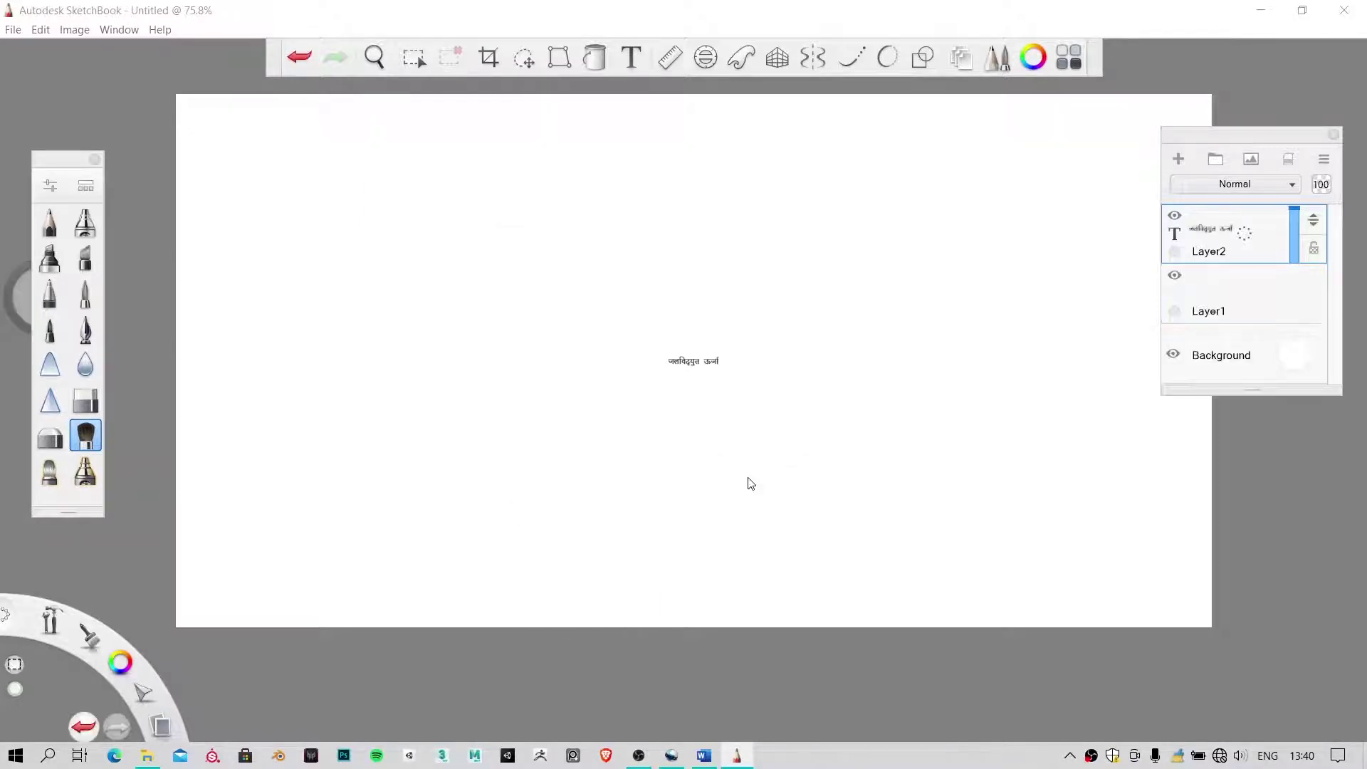
Enlarge the Hindi text at the centre of the canvas and hide the Background and Layer1 layers
drag(637, 359, 757, 142)
drag(805, 245, 924, 415)
click(921, 410)
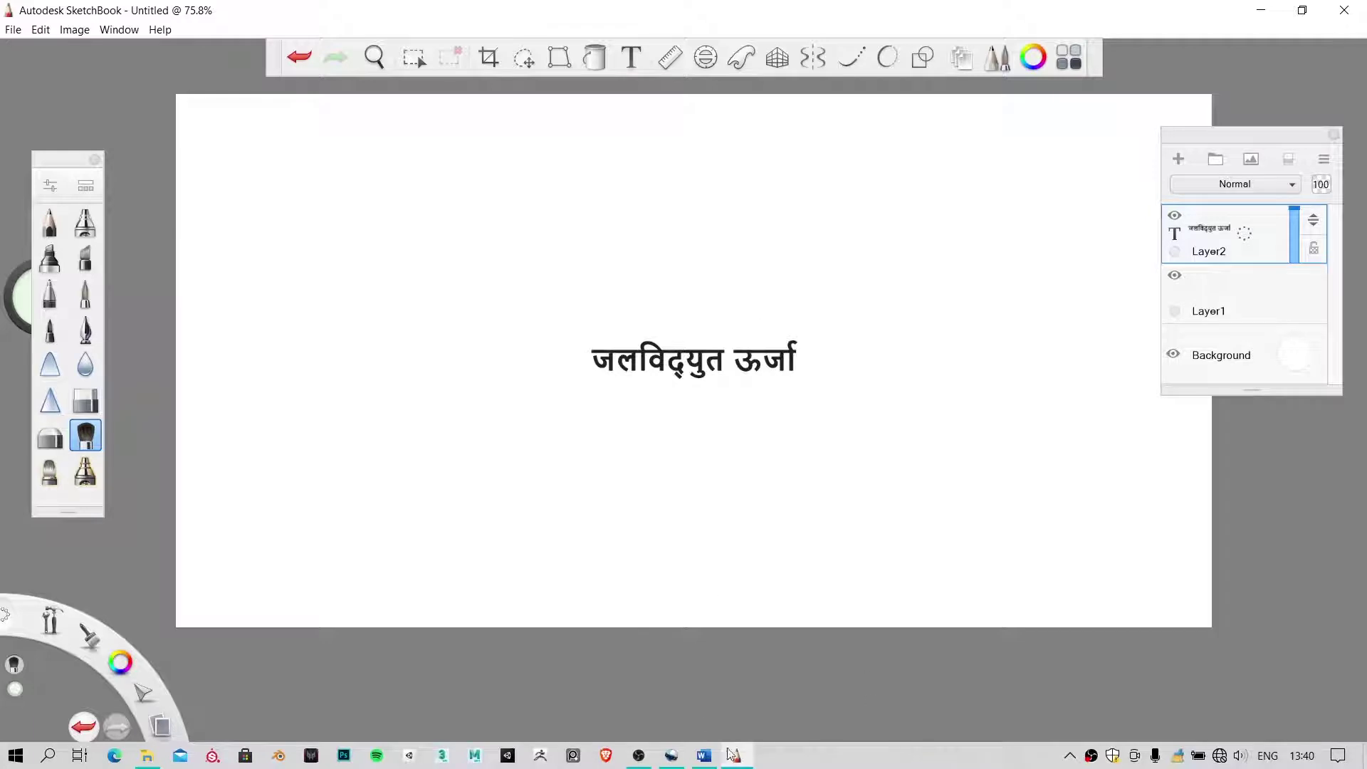
click(1174, 354)
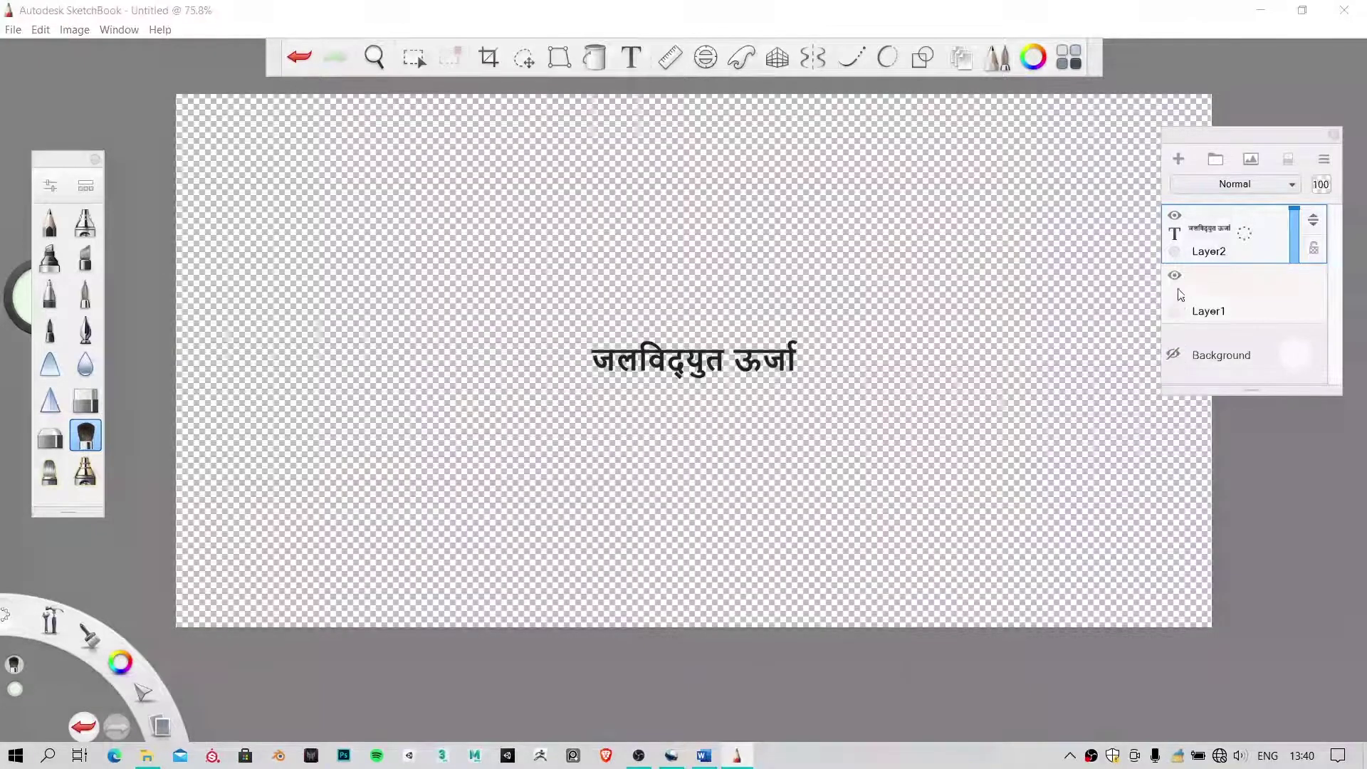
click(1173, 275)
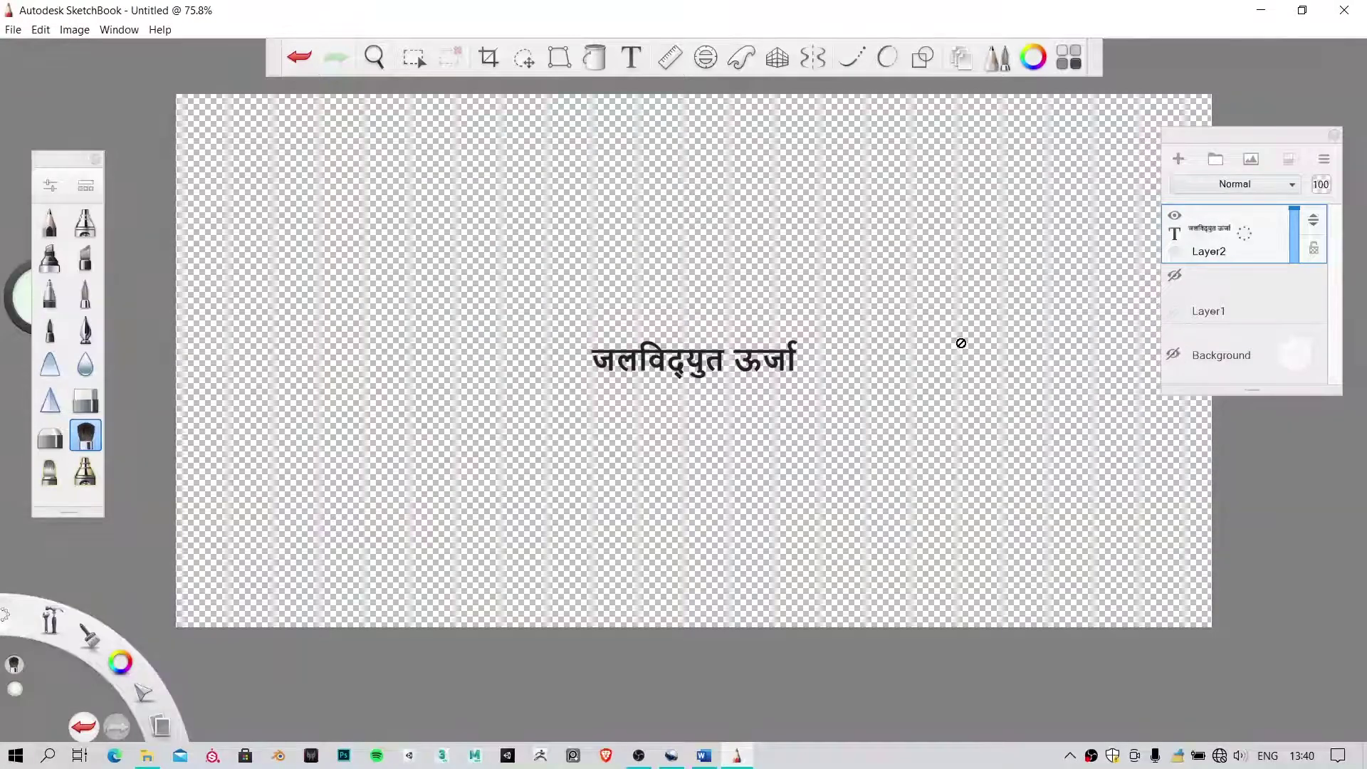
Start saving the drawing under a new name and browse to the Jigyasa 2 > Electrc power plant folder on the WORK (F:) drive
click(12, 29)
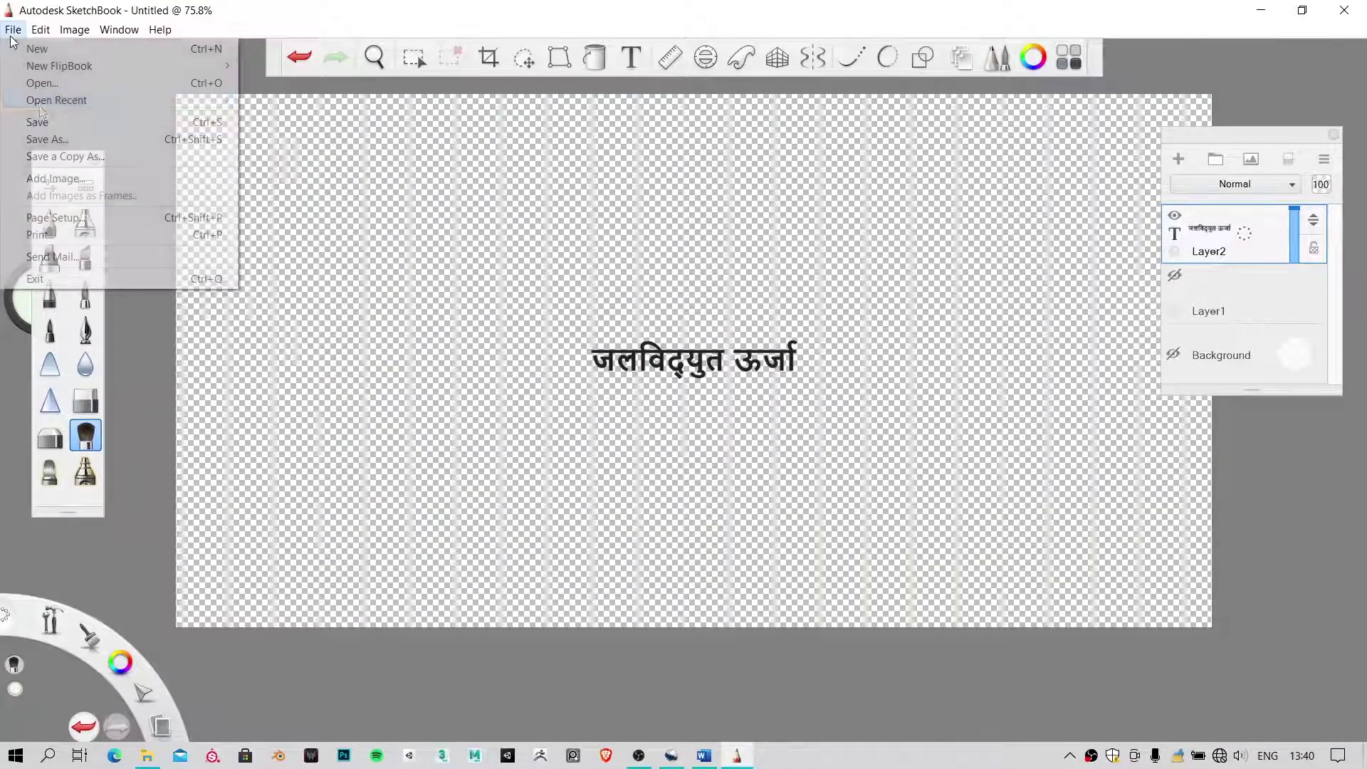
click(62, 141)
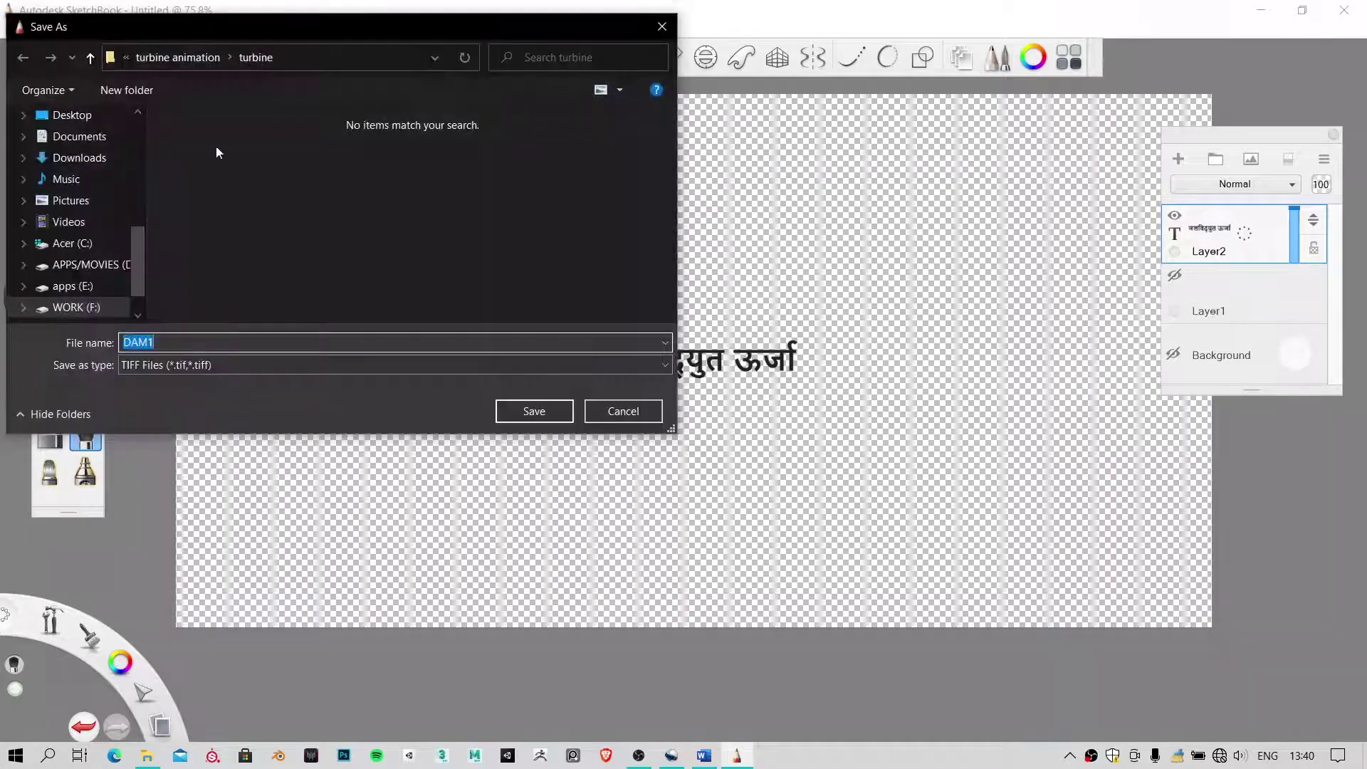
click(165, 63)
scroll(93, 266, down, 1)
click(92, 267)
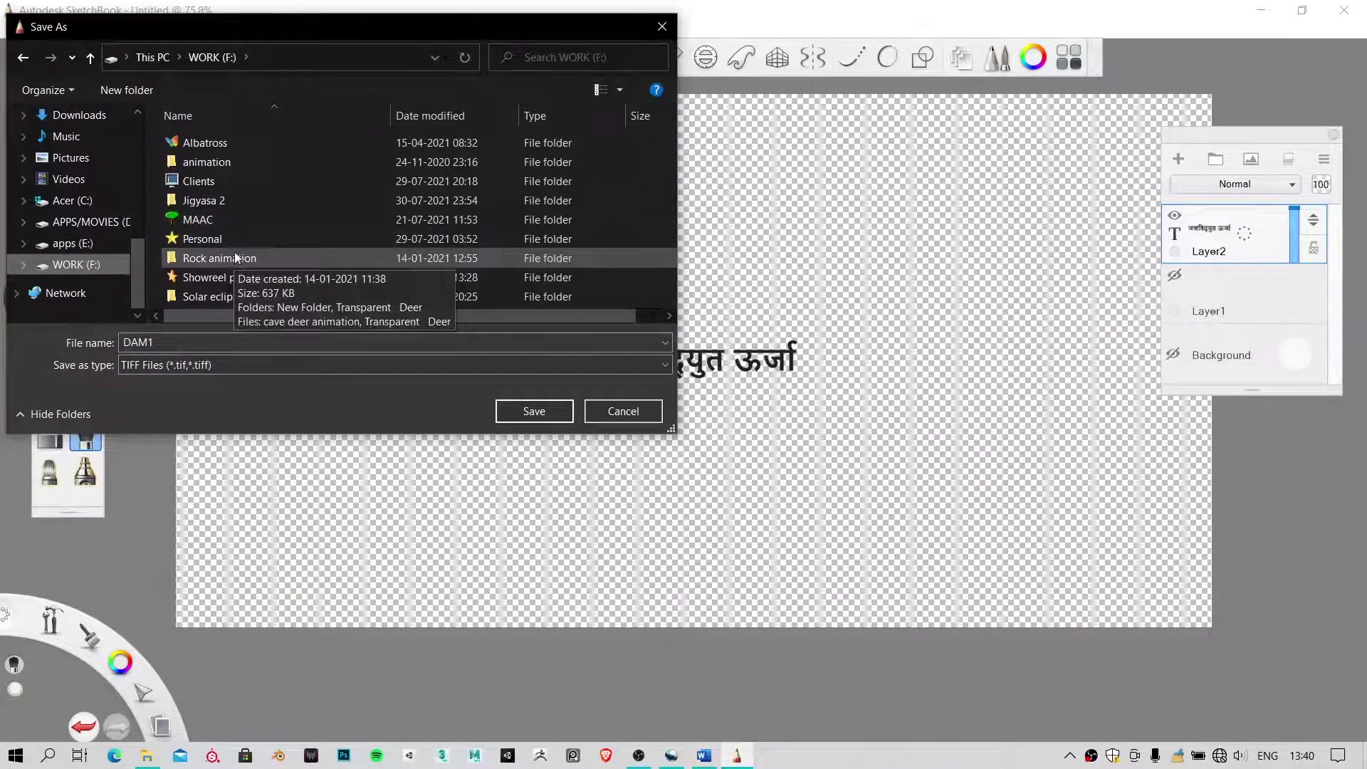
double_click(224, 201)
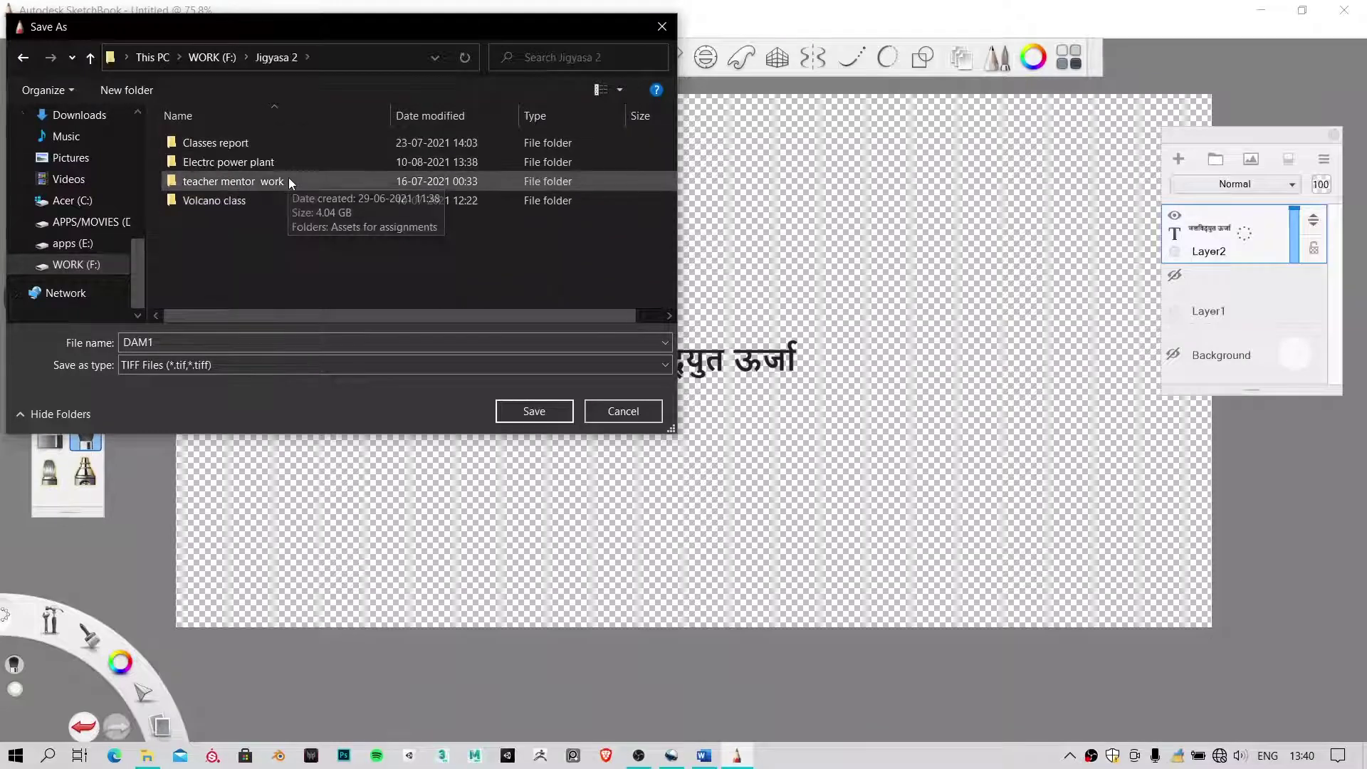
double_click(244, 165)
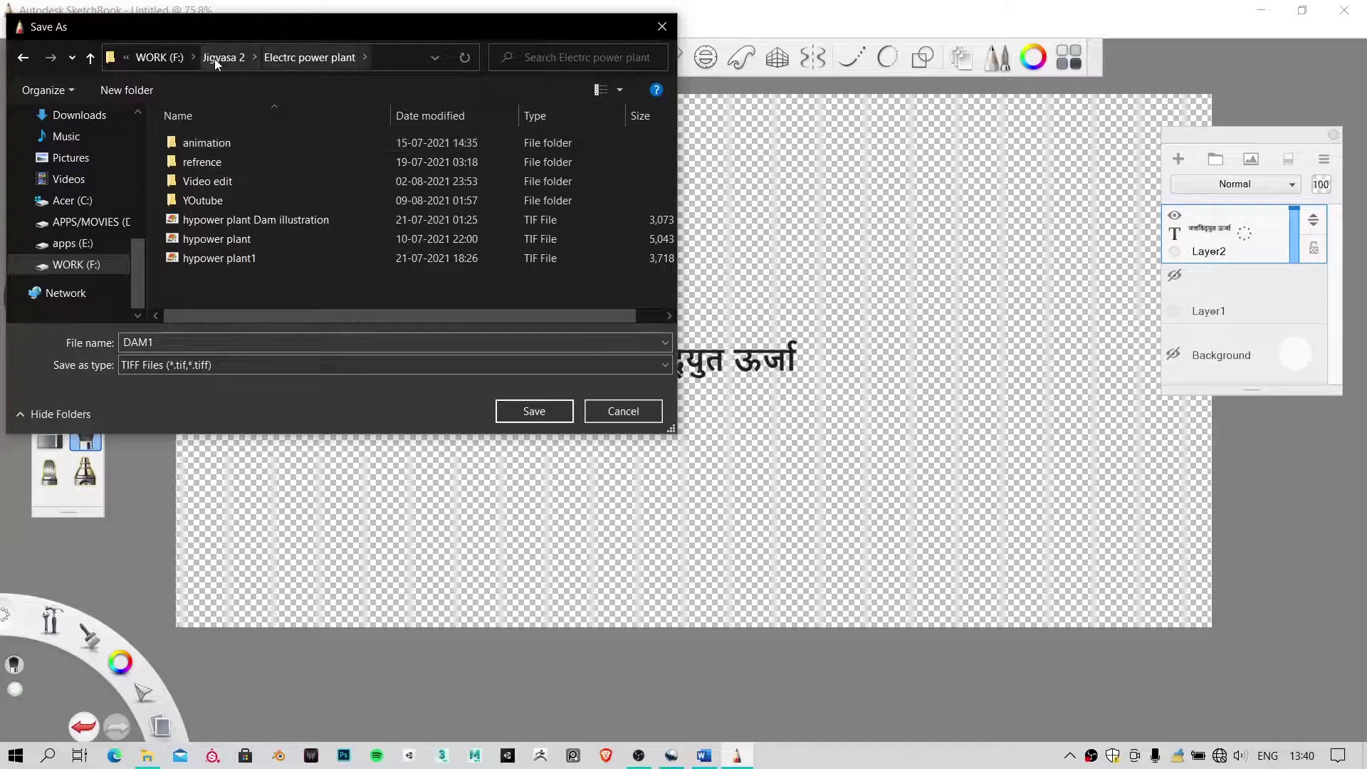
double_click(214, 181)
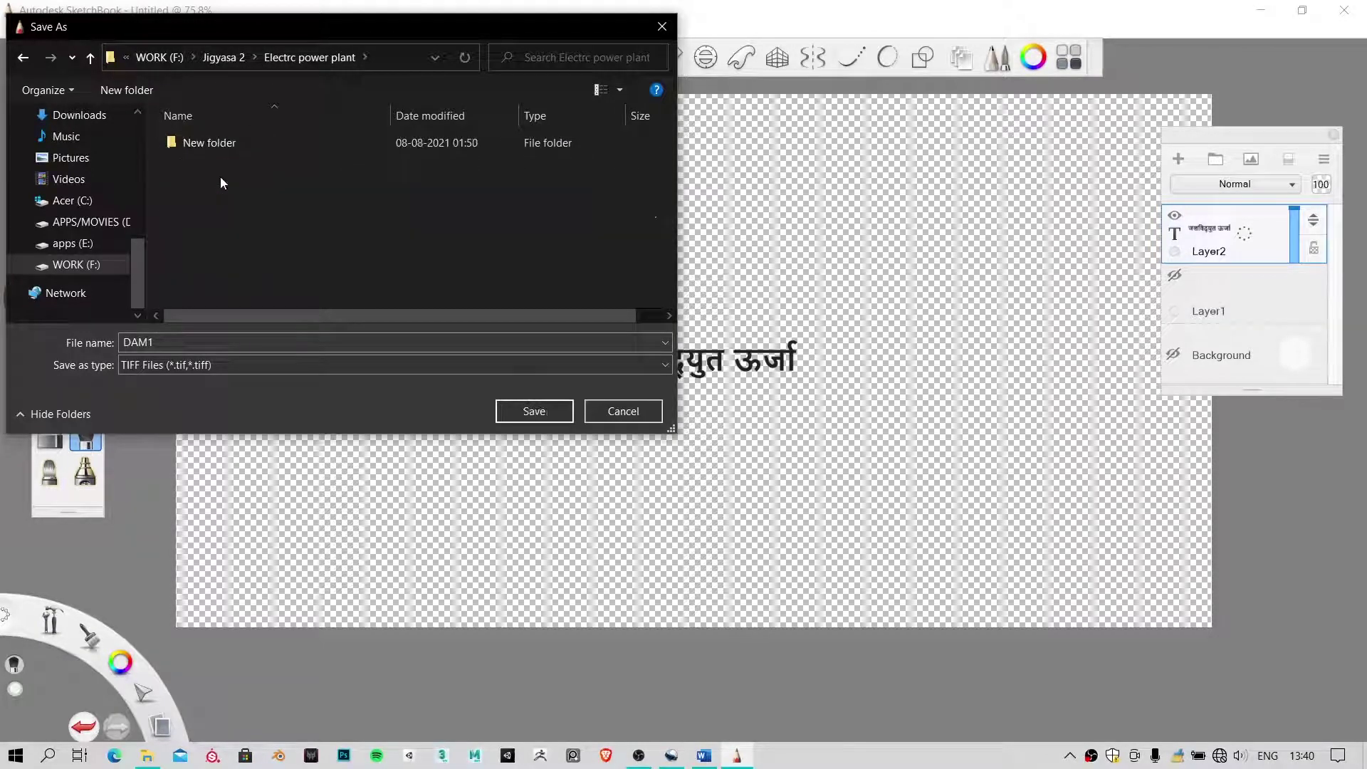
double_click(229, 142)
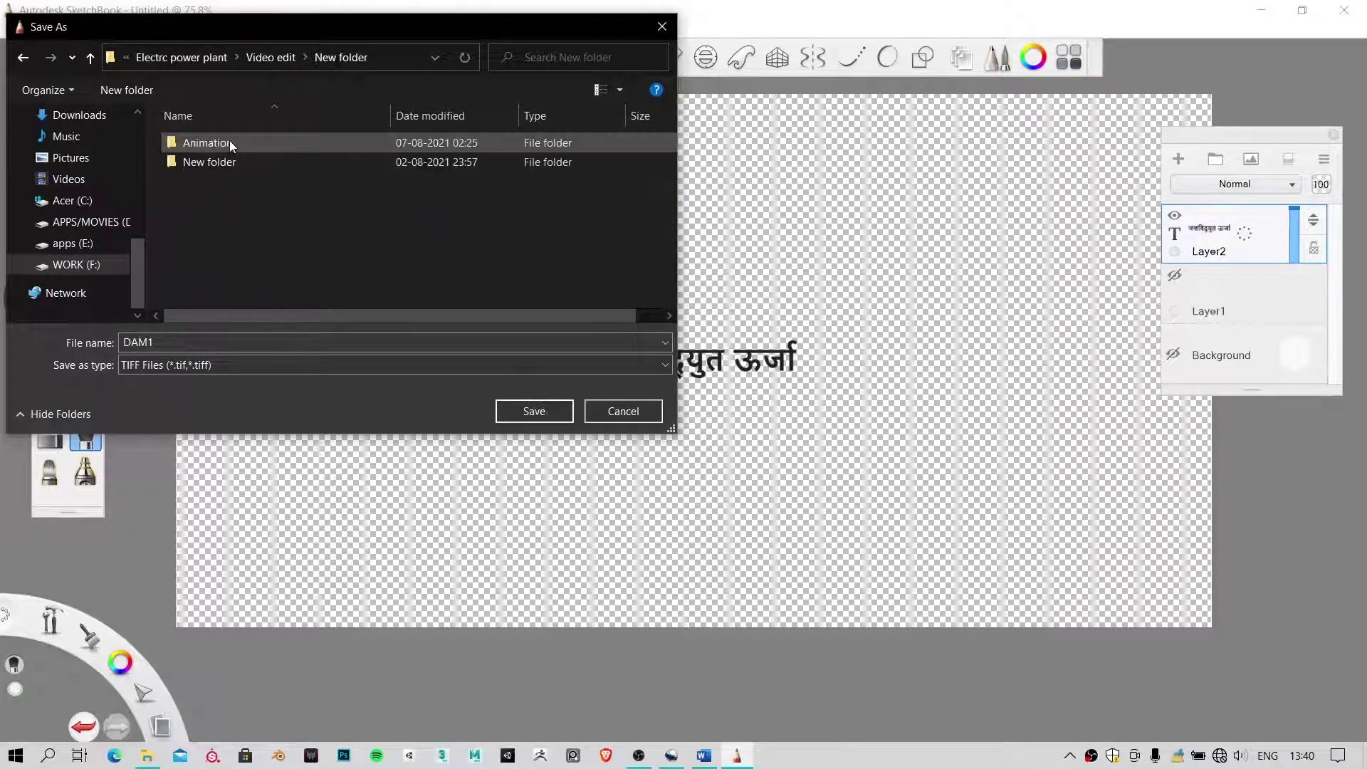
click(236, 57)
click(171, 50)
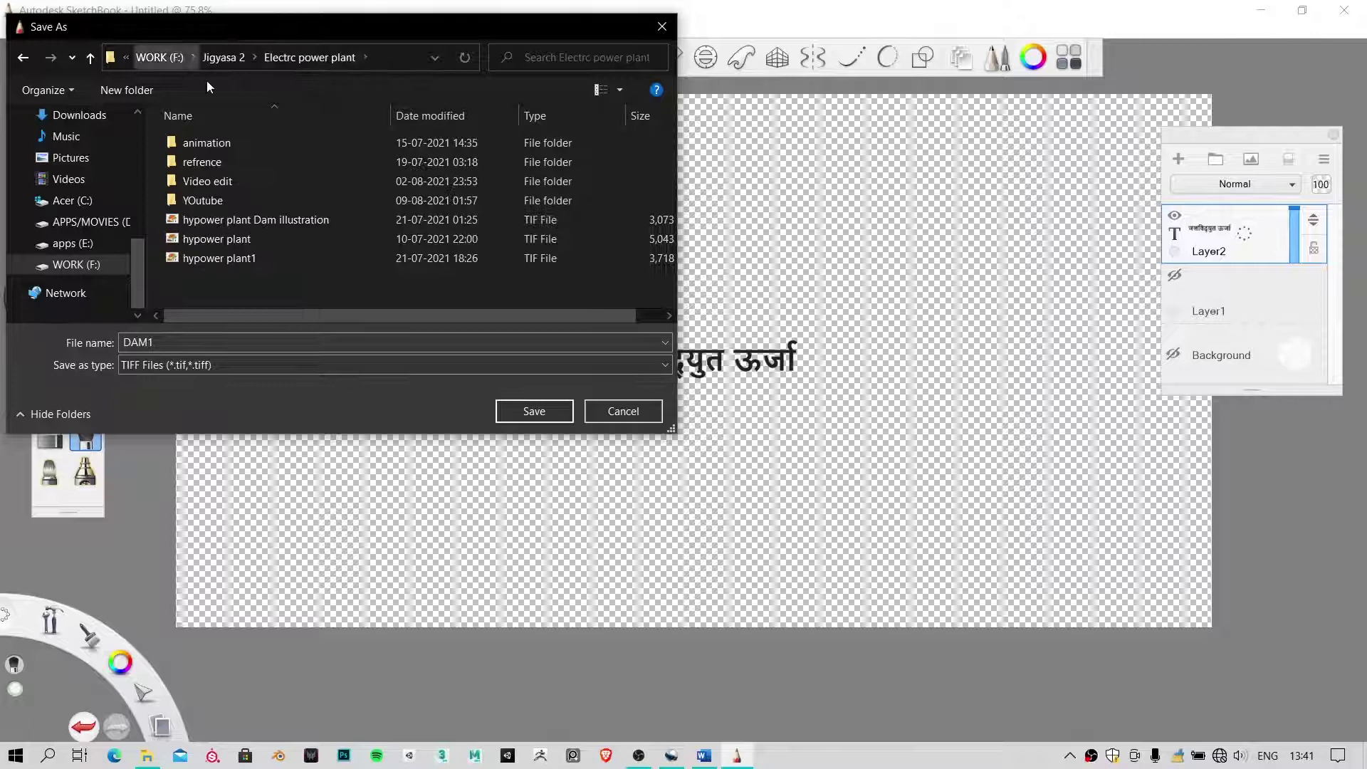
Save the drawing as a TIFF named "जलविद्युत ऊर्जा" in the YOutube > Video editting > Assets folder
double_click(235, 192)
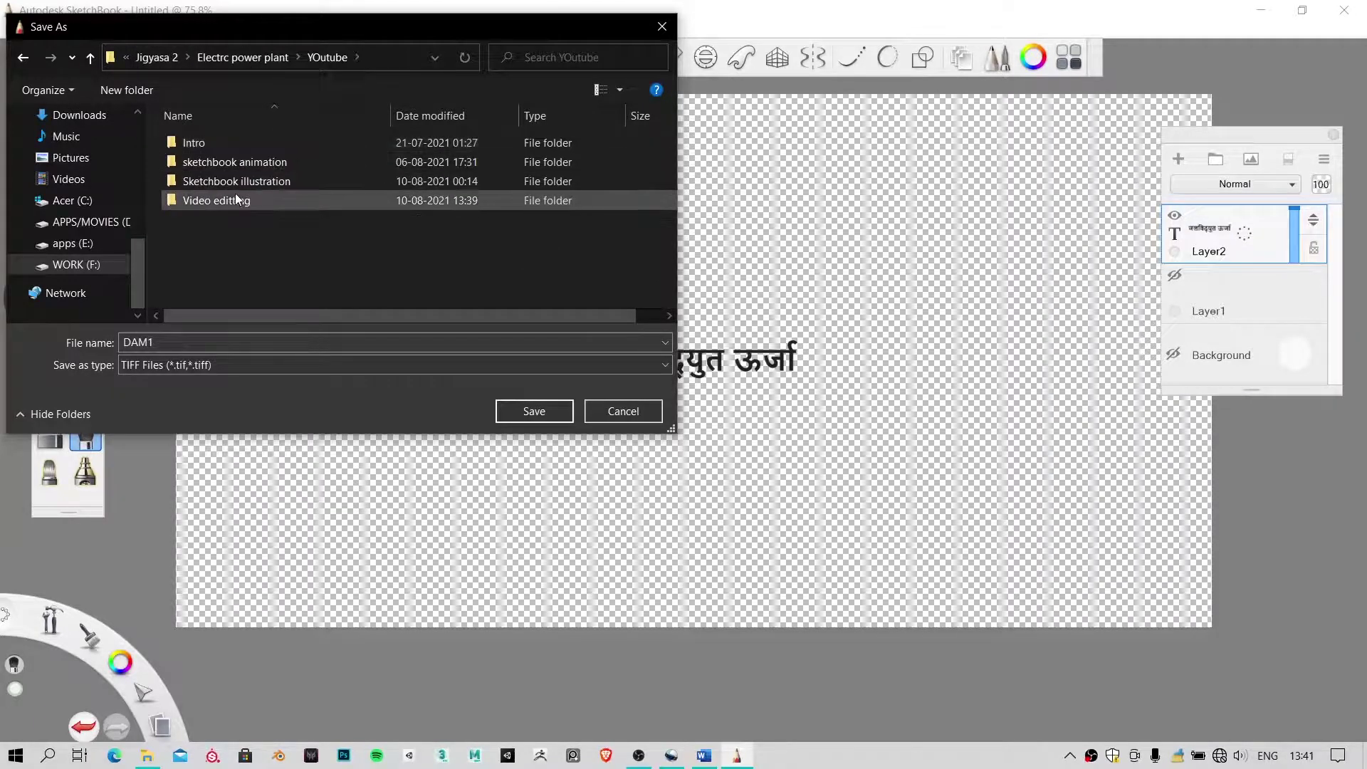
double_click(235, 200)
double_click(230, 142)
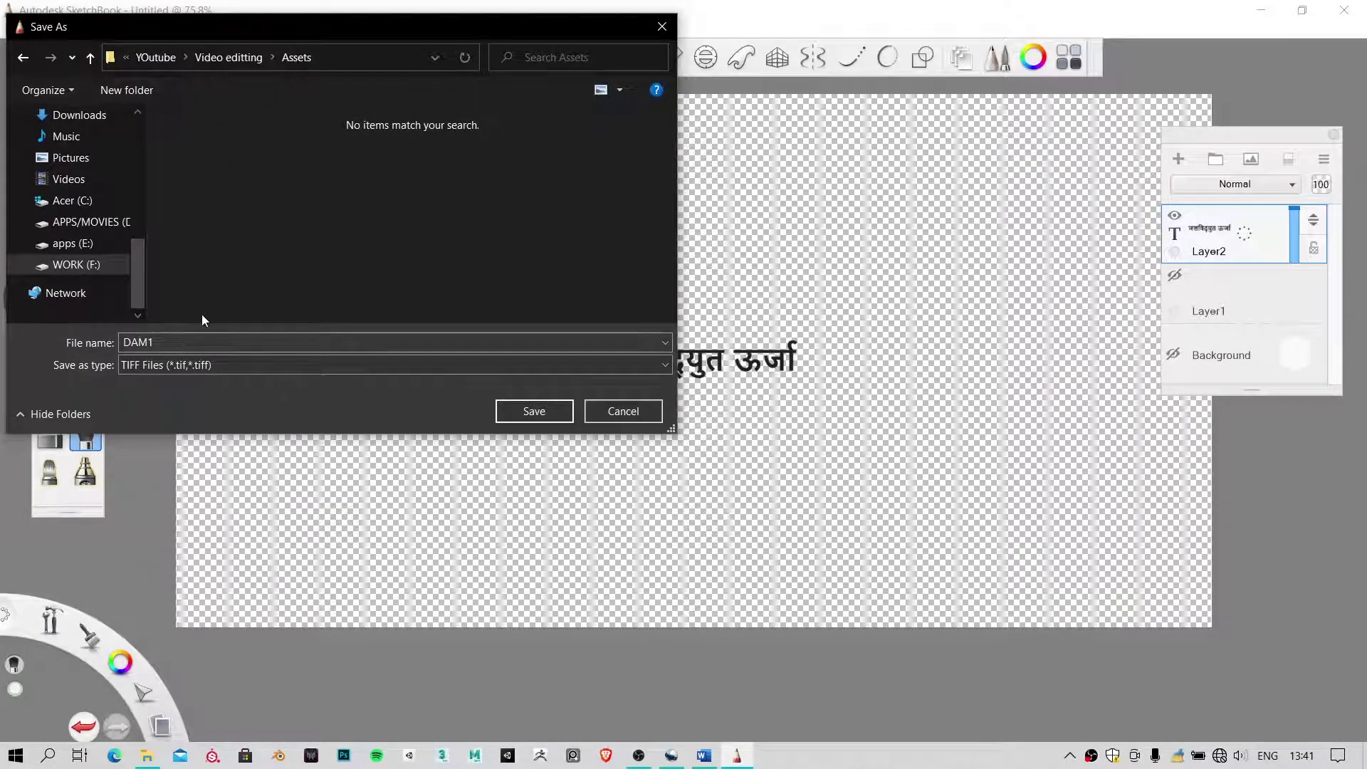
click(199, 350)
key(ctrl+v)
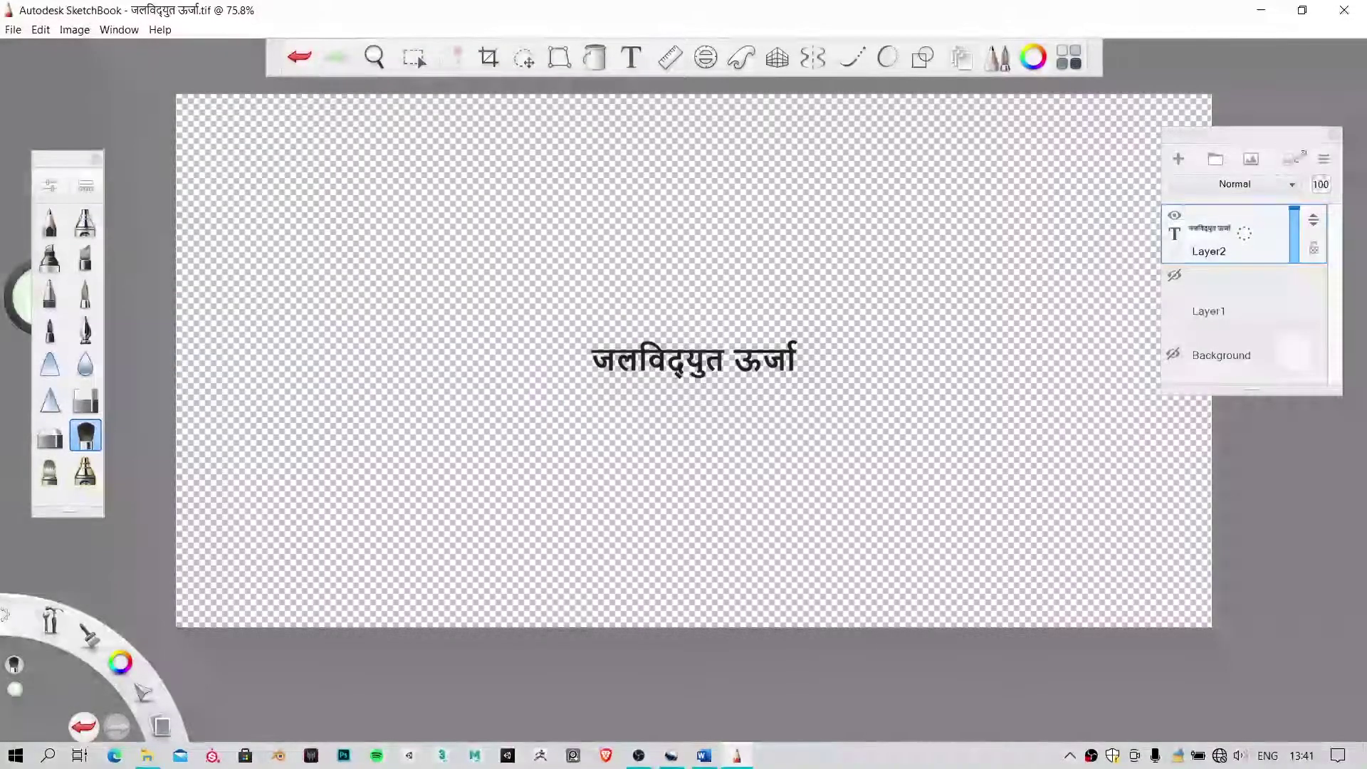
Switch to File Explorer, locate the saved "जलविद्युत ऊर्जा" image in its Assets folder and preview it in the photo viewer
click(1261, 10)
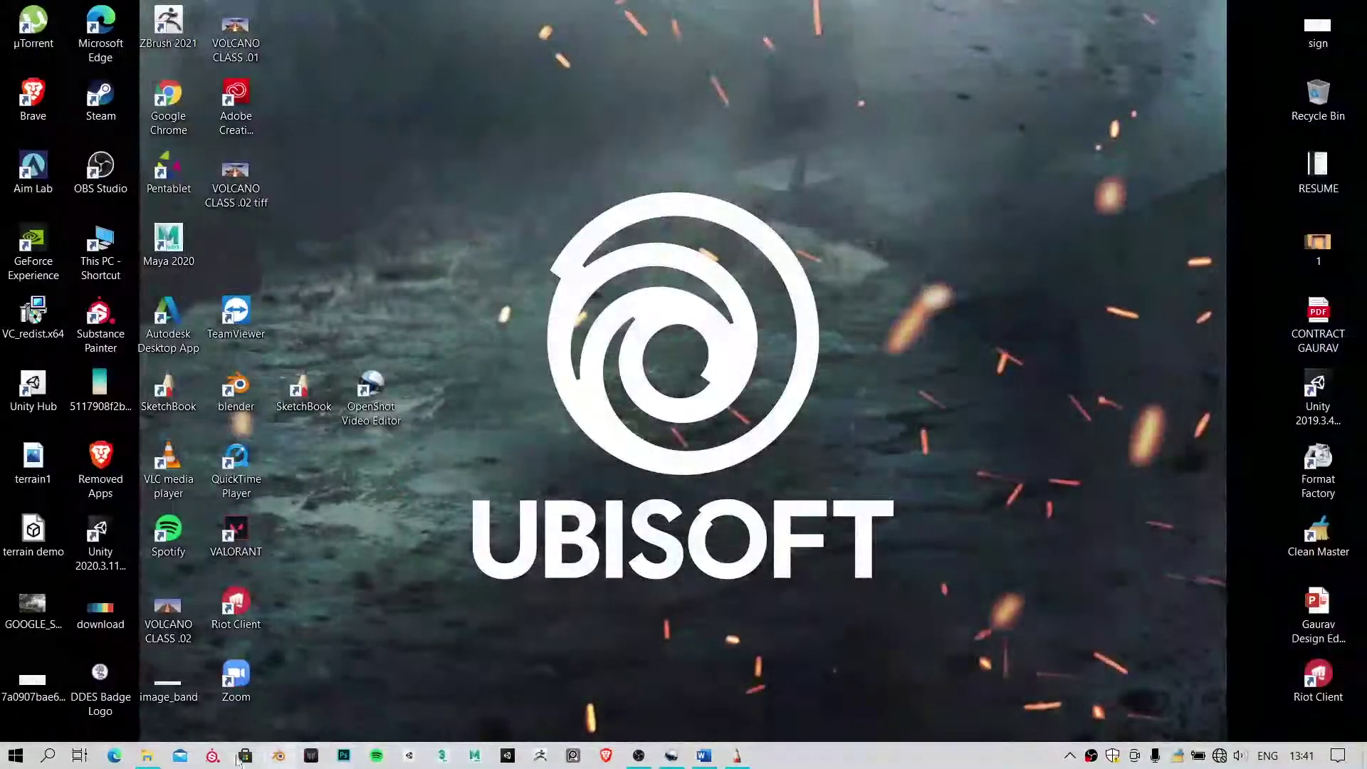
click(146, 757)
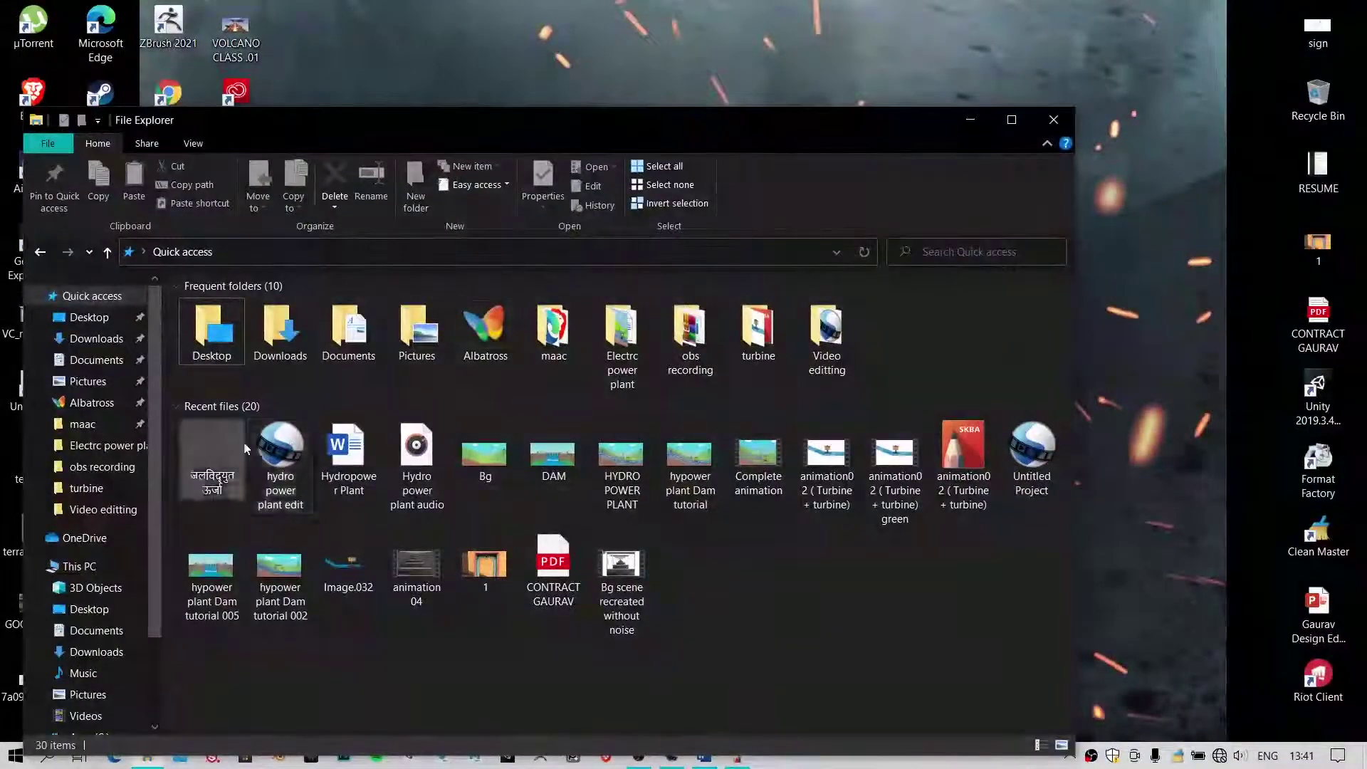
click(200, 477)
right_click(200, 477)
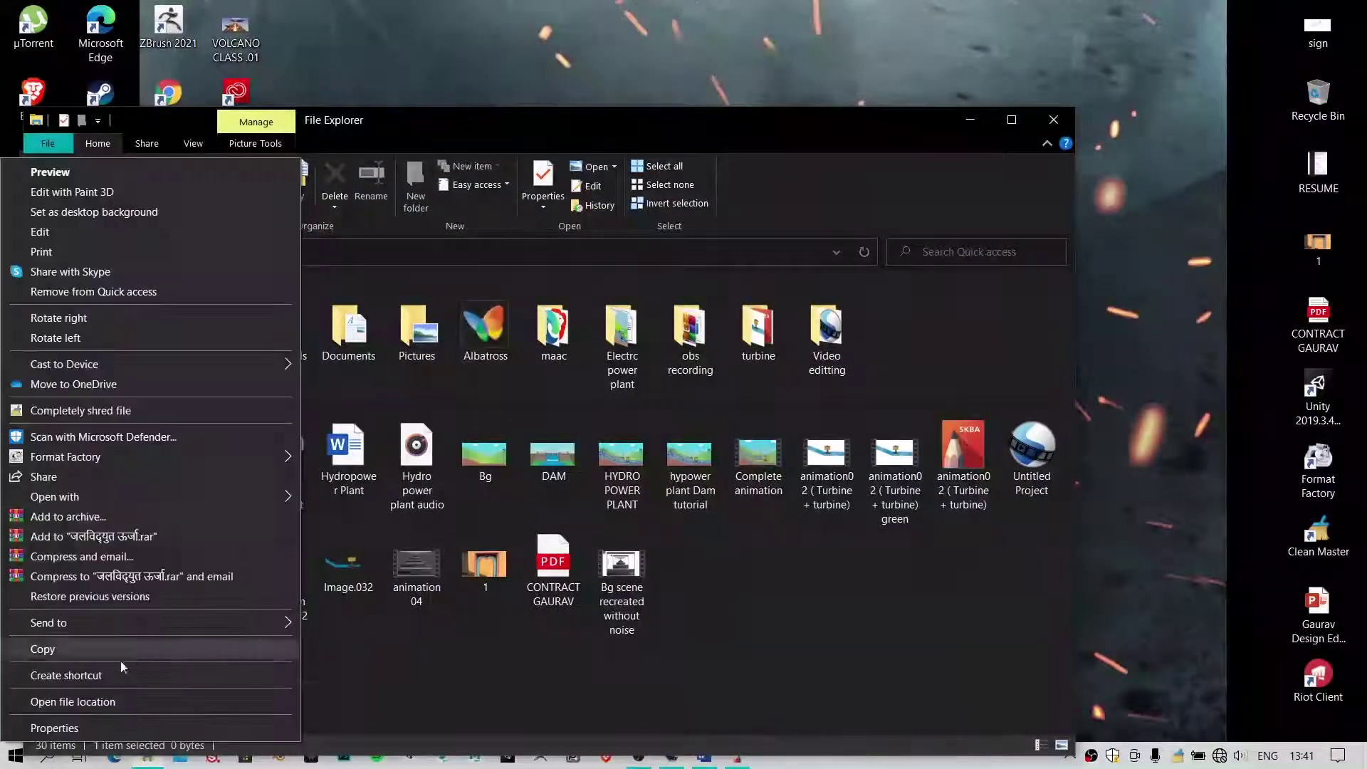
click(89, 705)
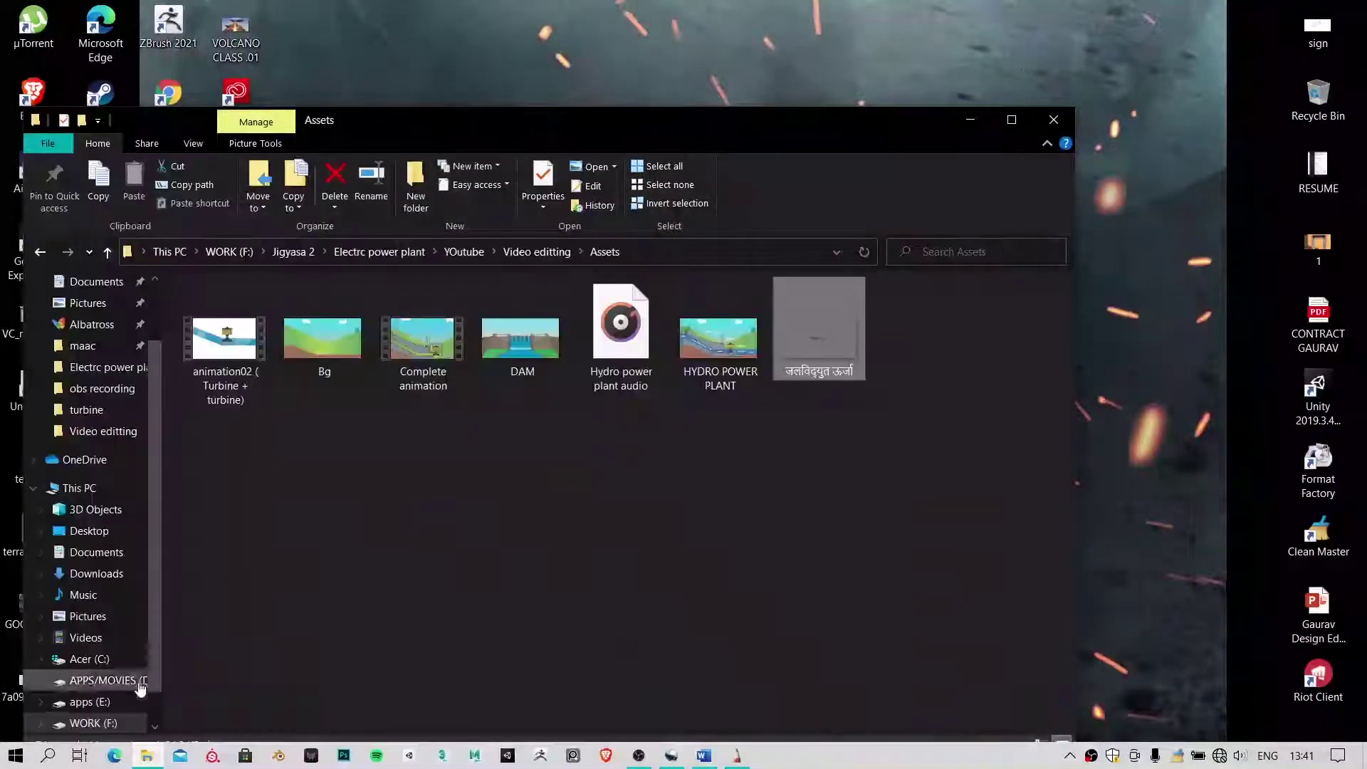
double_click(812, 330)
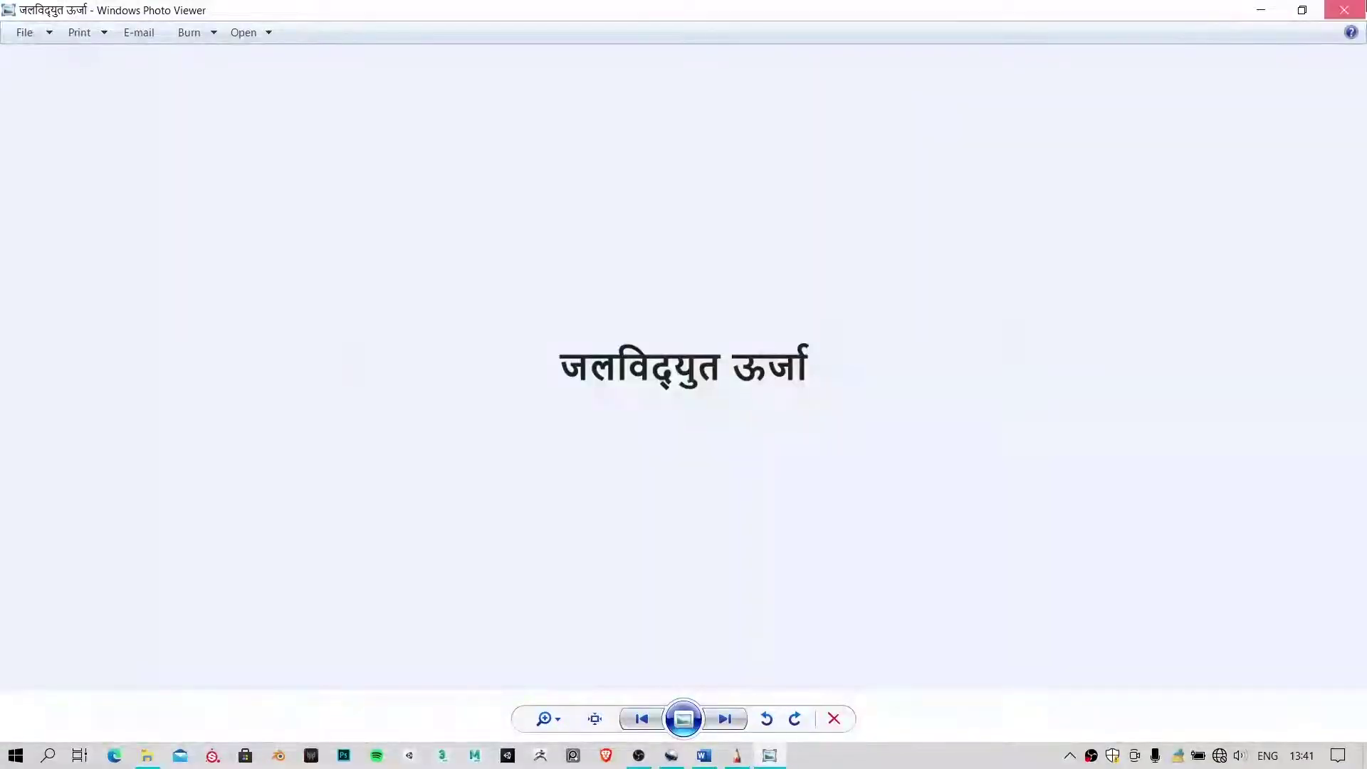
click(1344, 10)
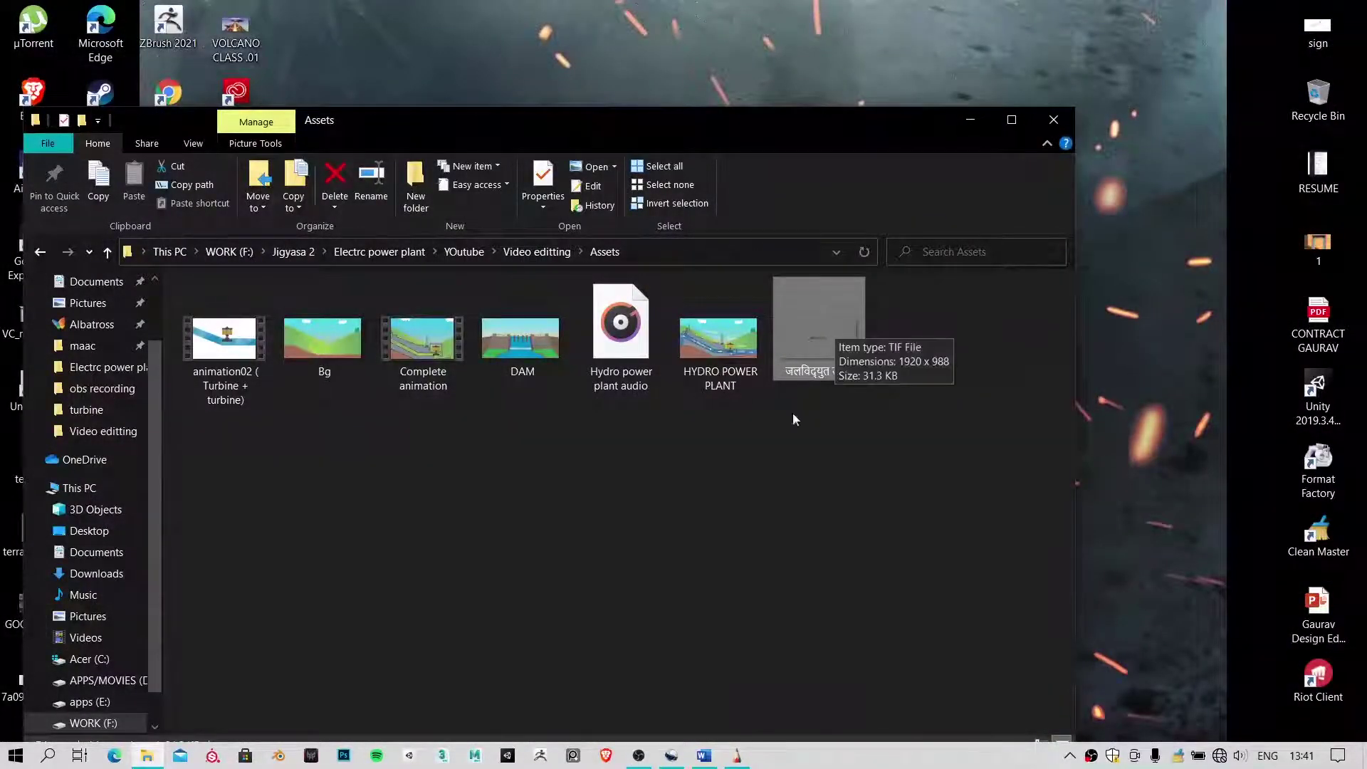
click(142, 760)
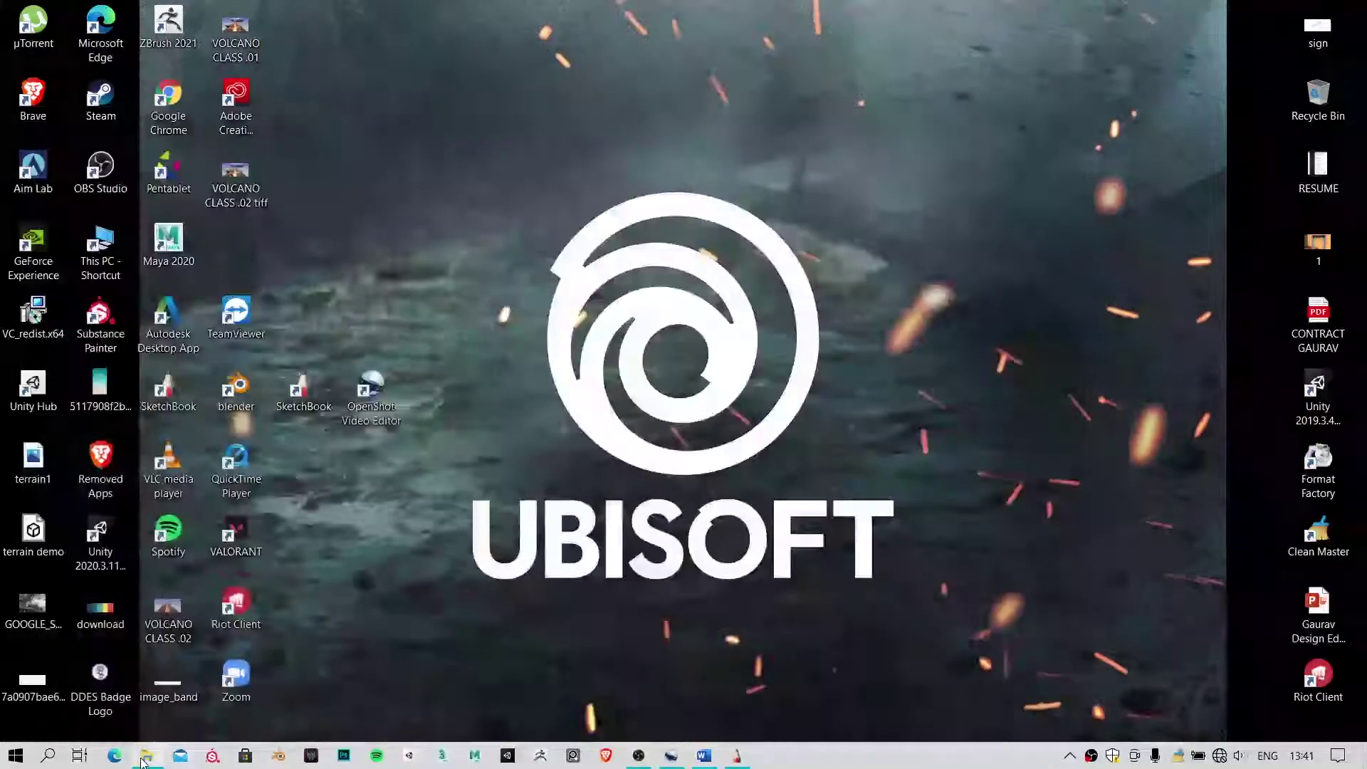
click(142, 761)
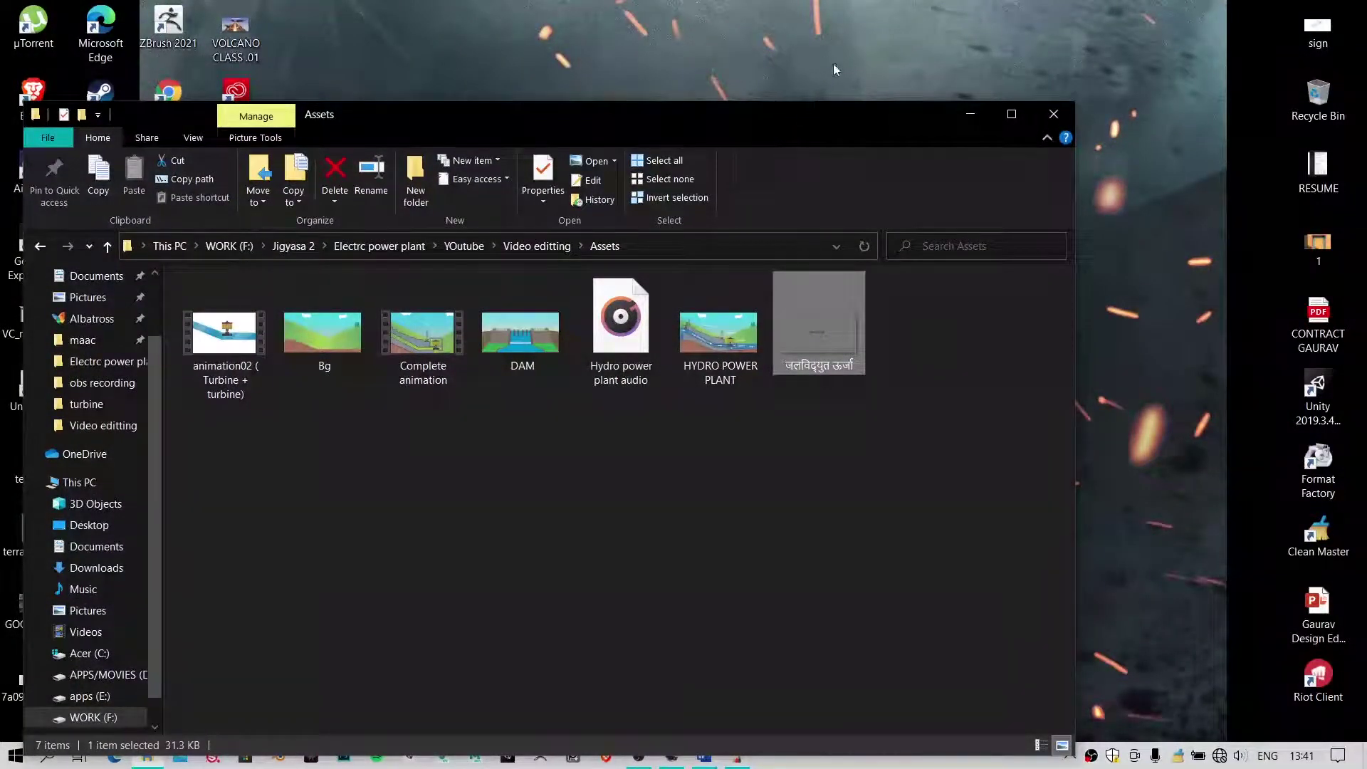
Switch to OpenShot Video Editor and import the "जलविद्युत ऊर्जा" image from the Video editting > Assets folder into the project files
click(672, 758)
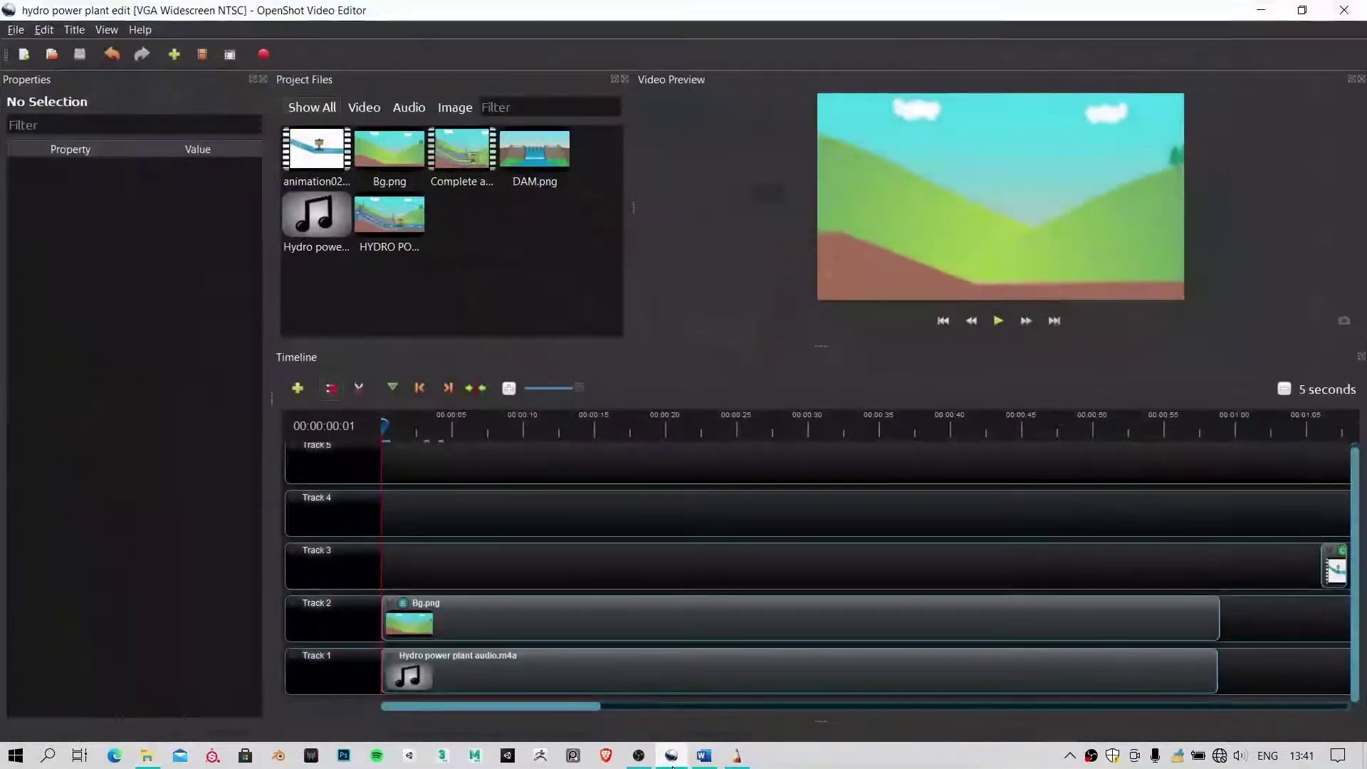
right_click(510, 297)
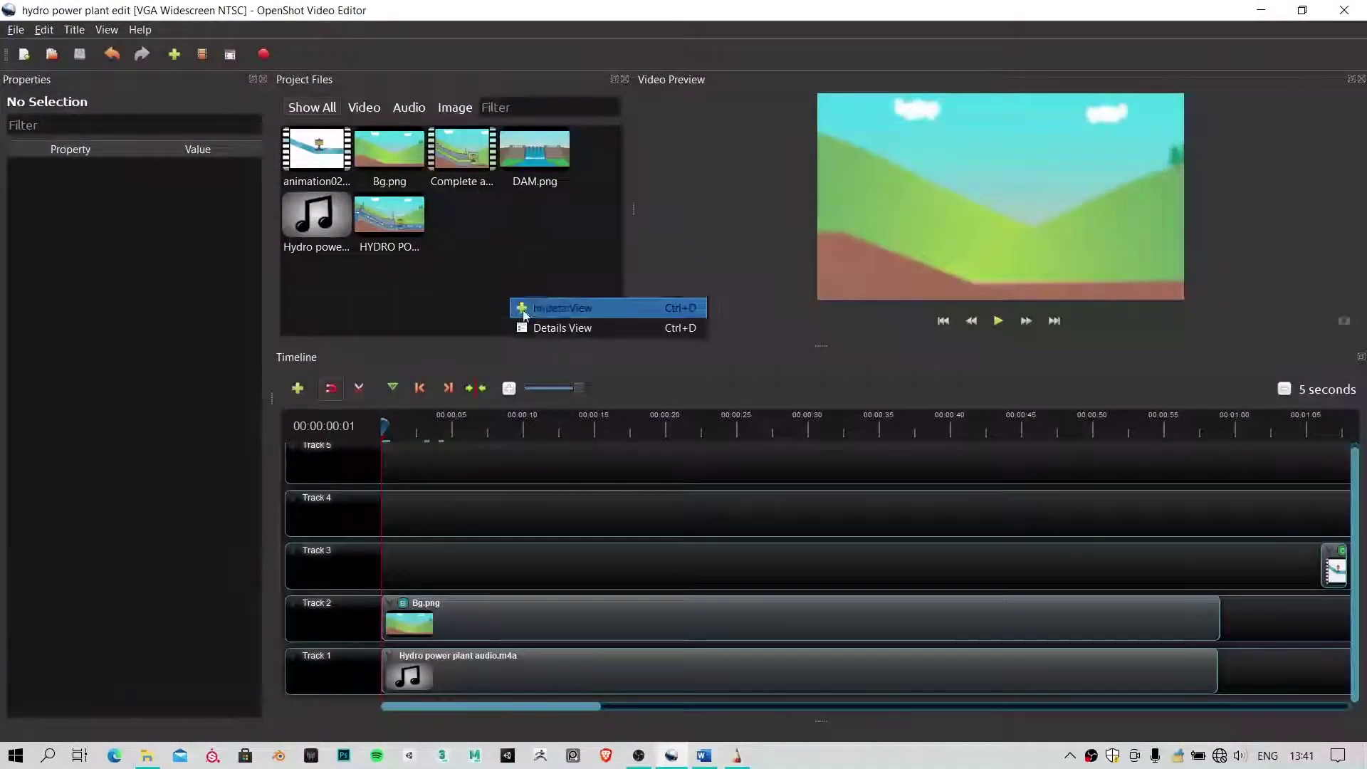
click(561, 307)
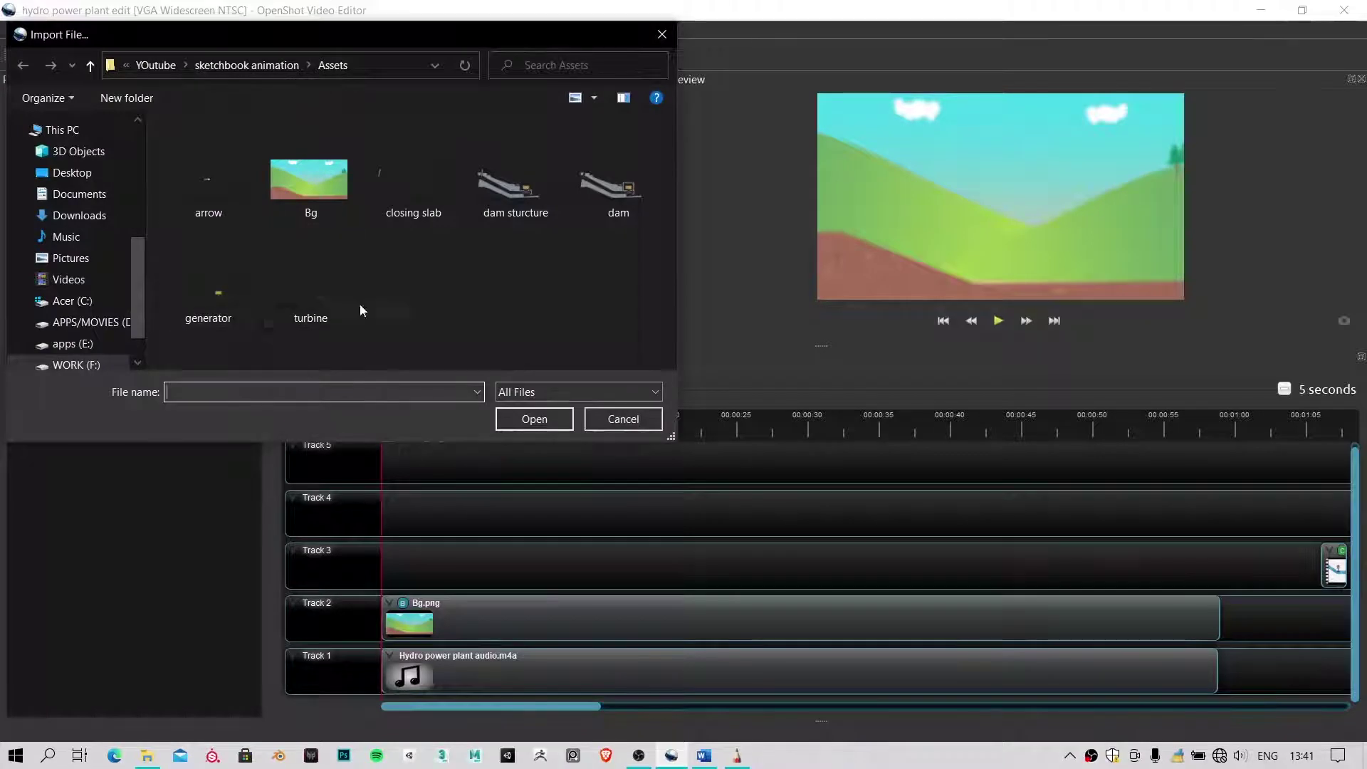
scroll(96, 130, up, 3)
scroll(95, 130, up, 2)
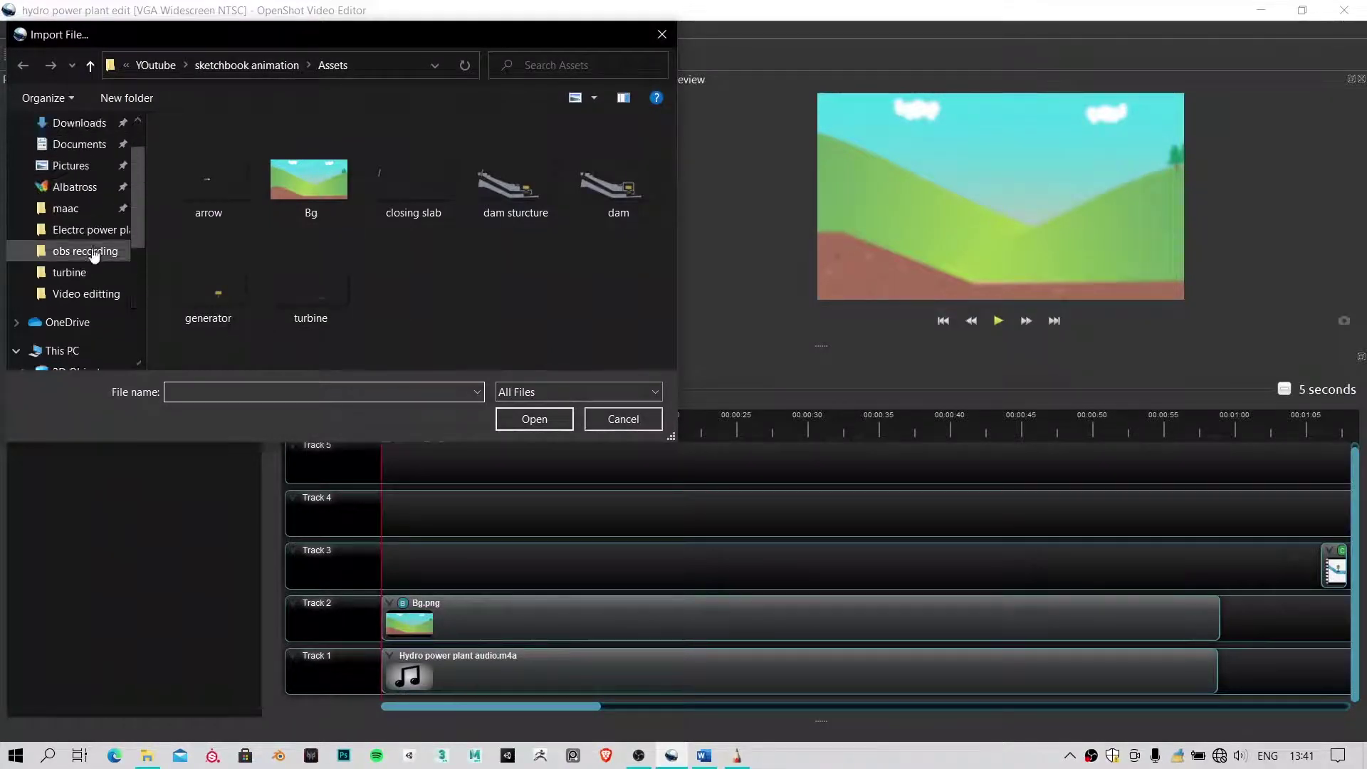
click(85, 315)
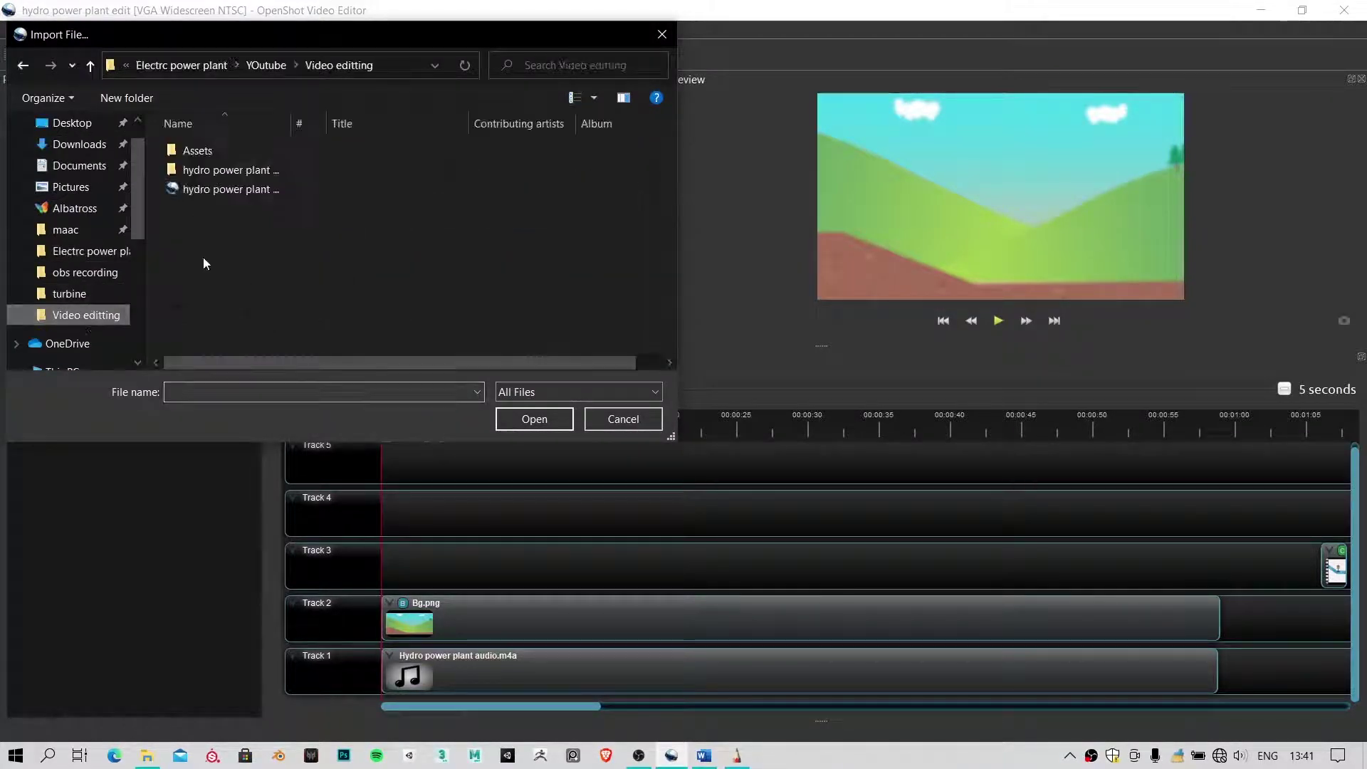
double_click(216, 157)
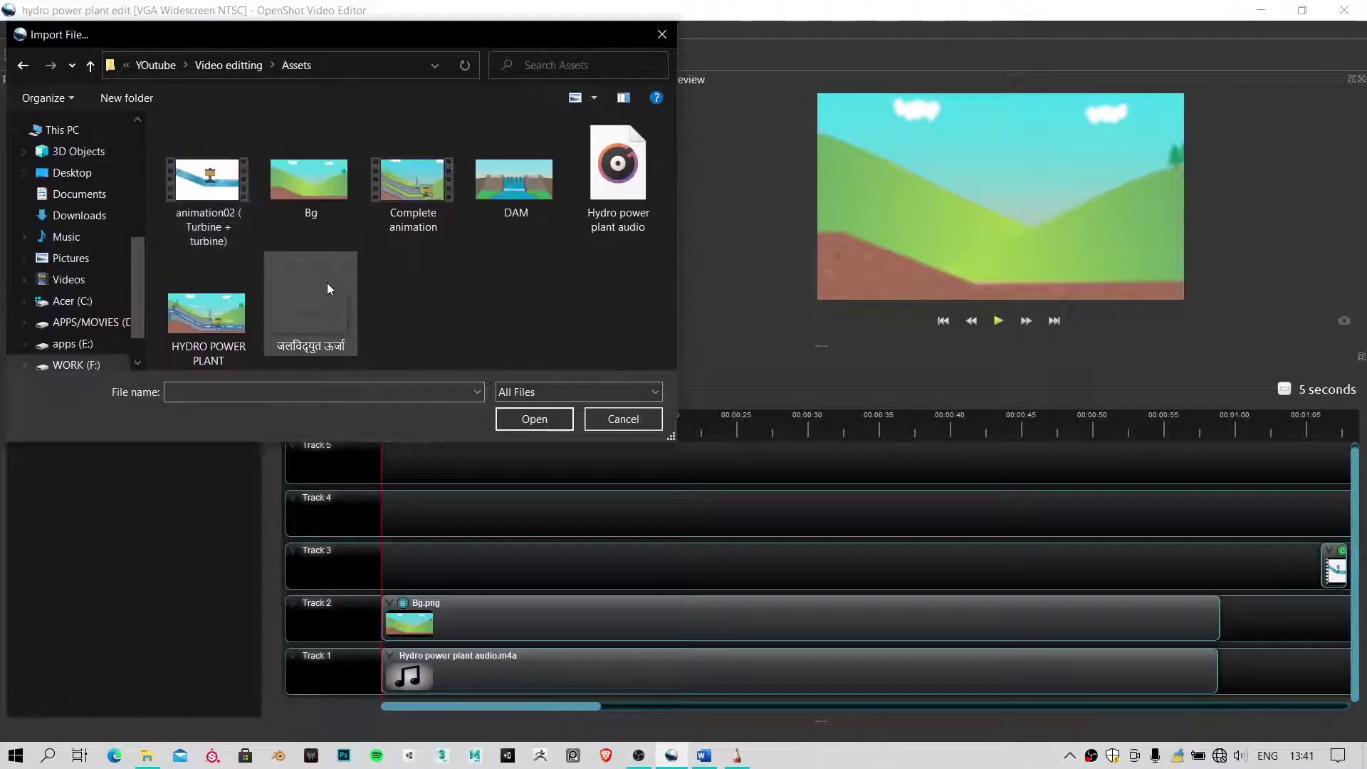
click(339, 317)
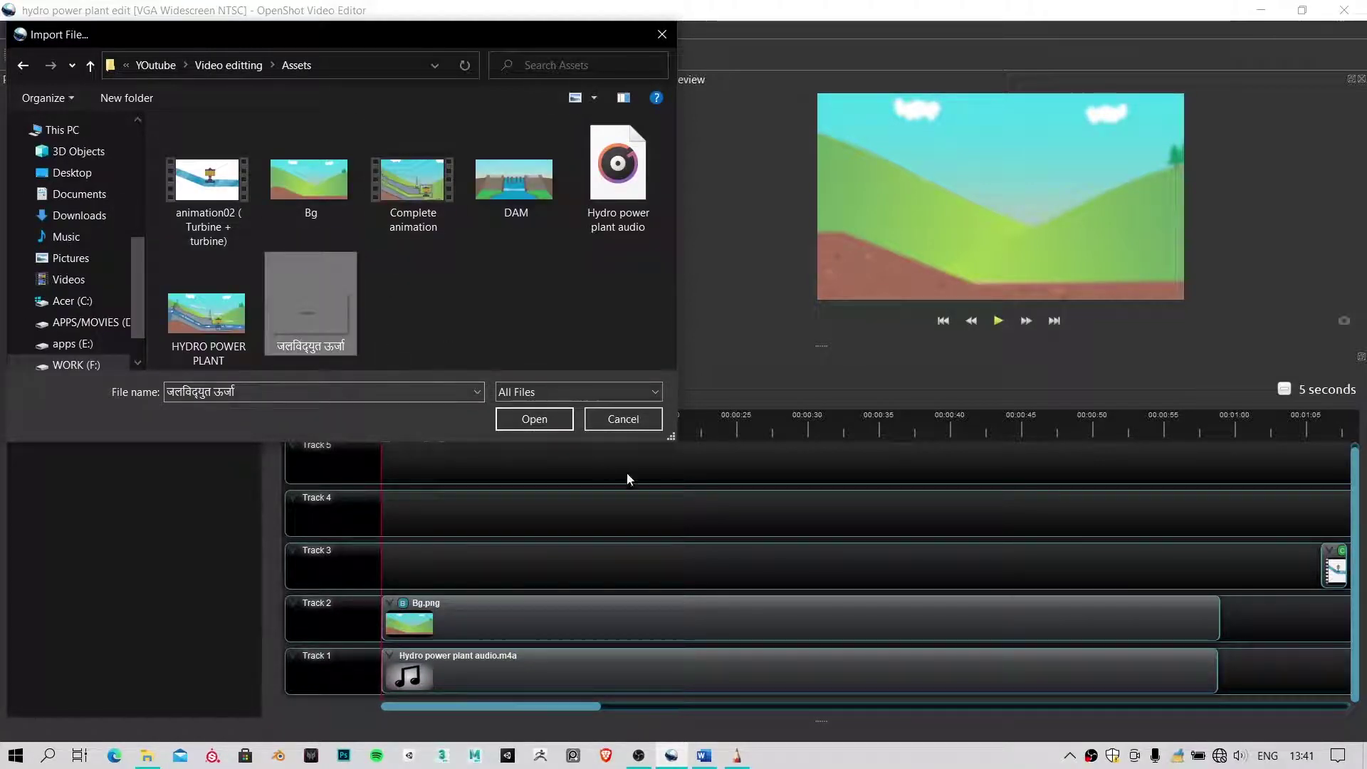
click(536, 414)
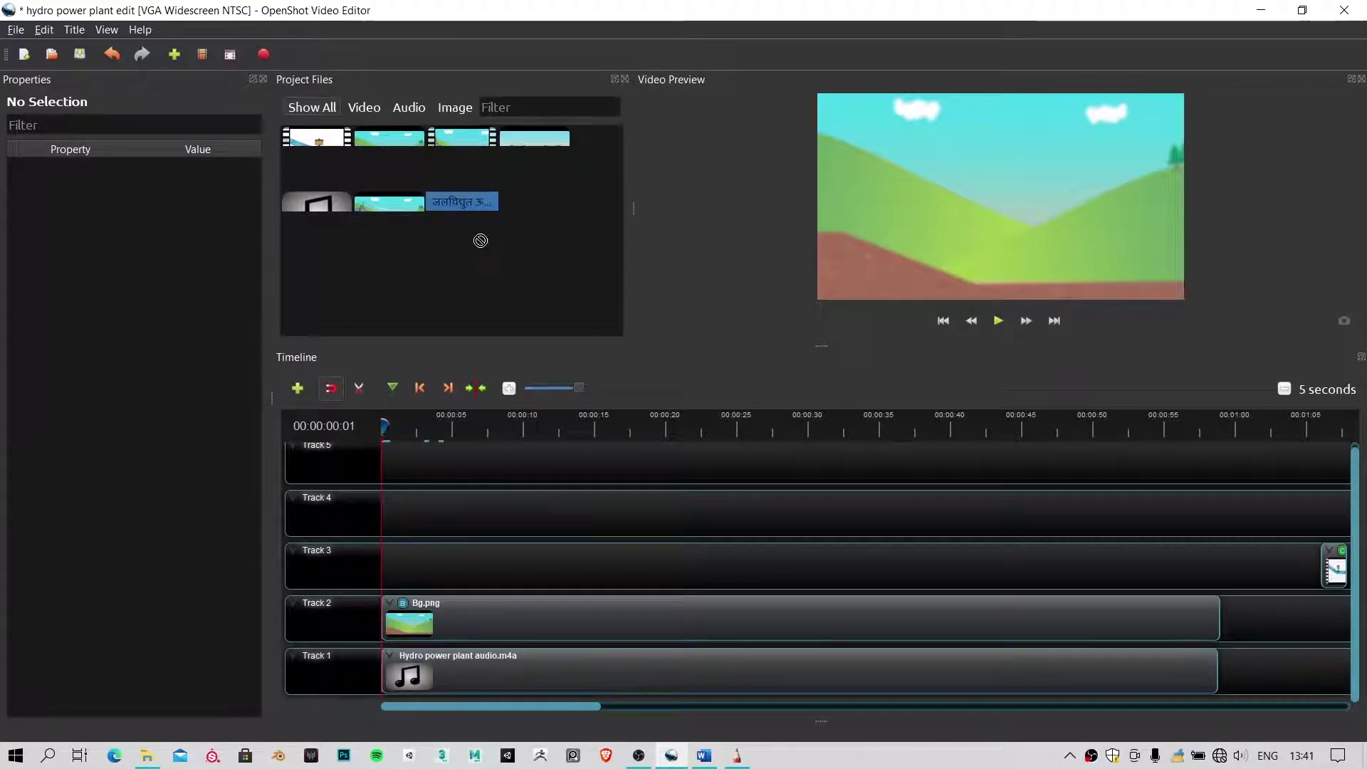
Place the imported Hindi title image at the start of Track 3 and check it in the video preview
drag(463, 201, 368, 570)
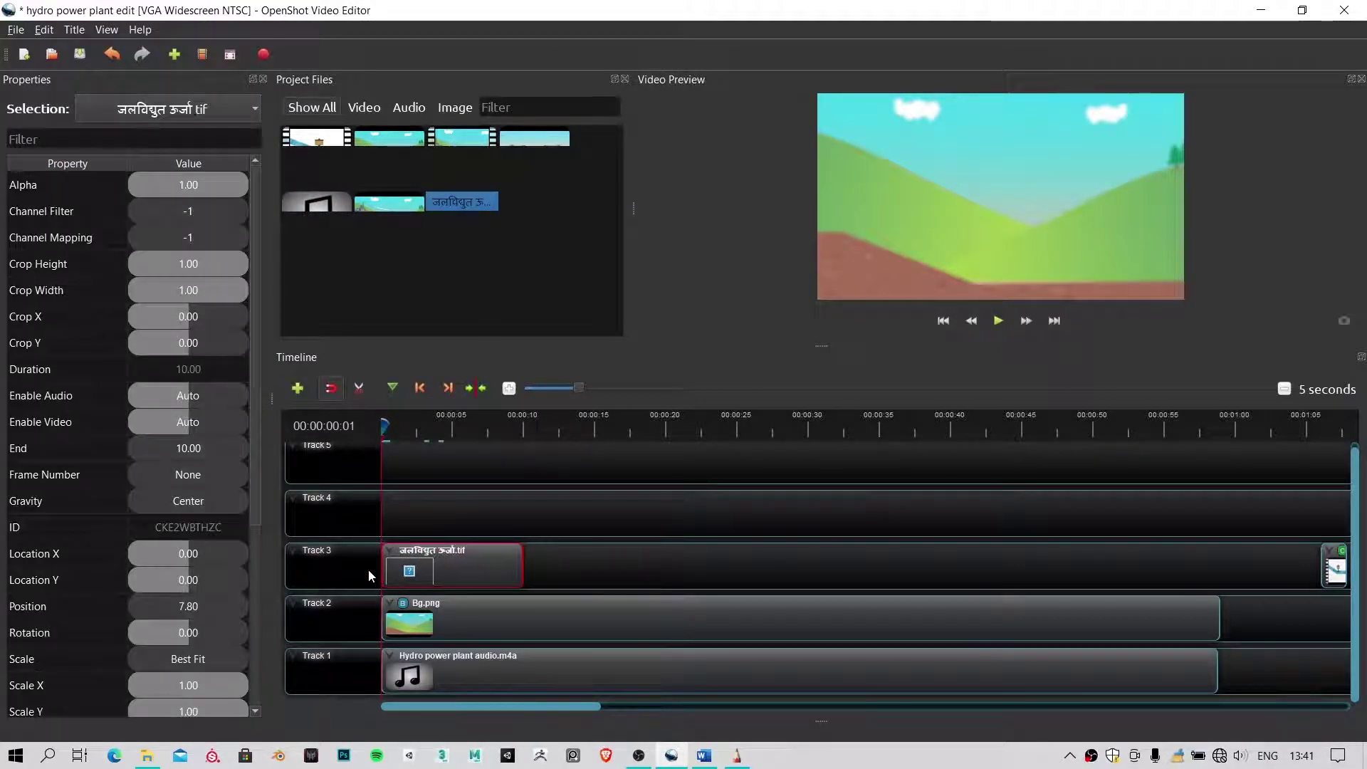
click(407, 431)
key(space)
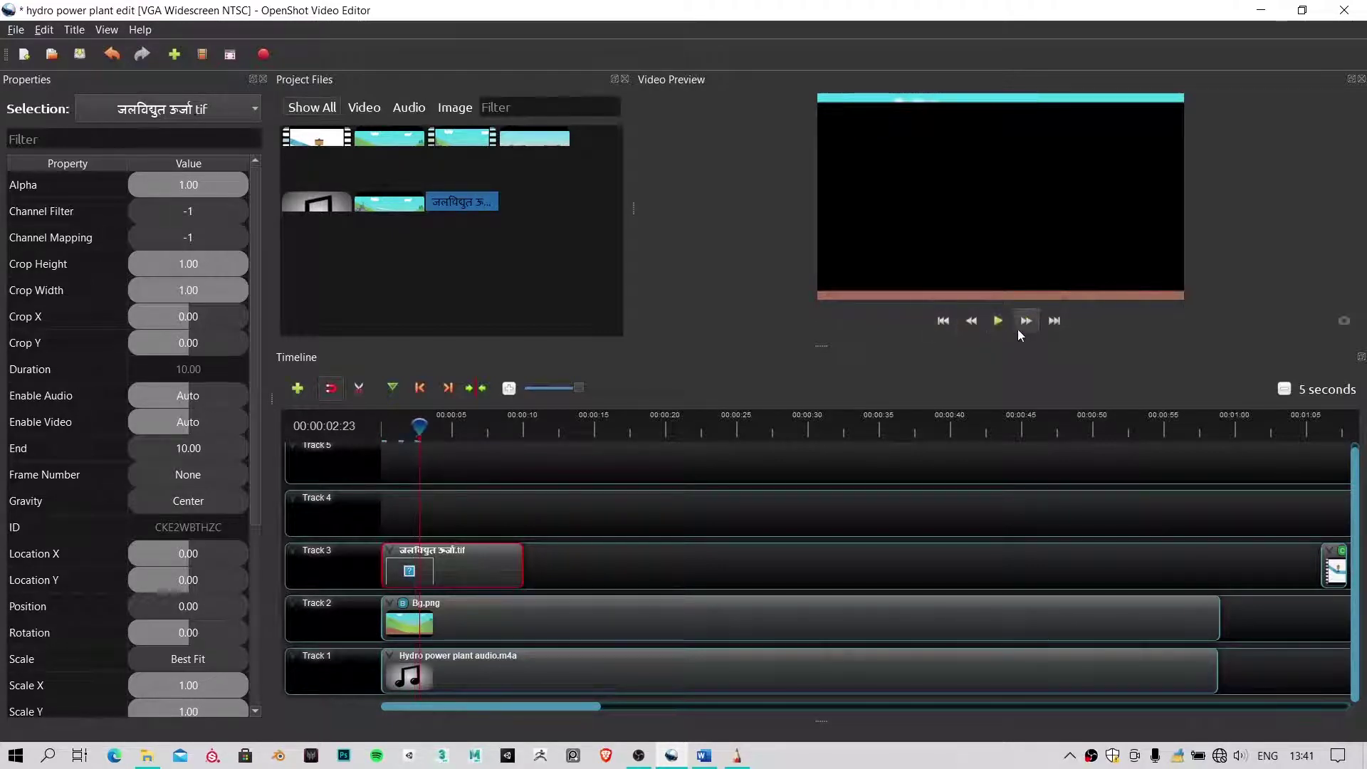
right_click(474, 204)
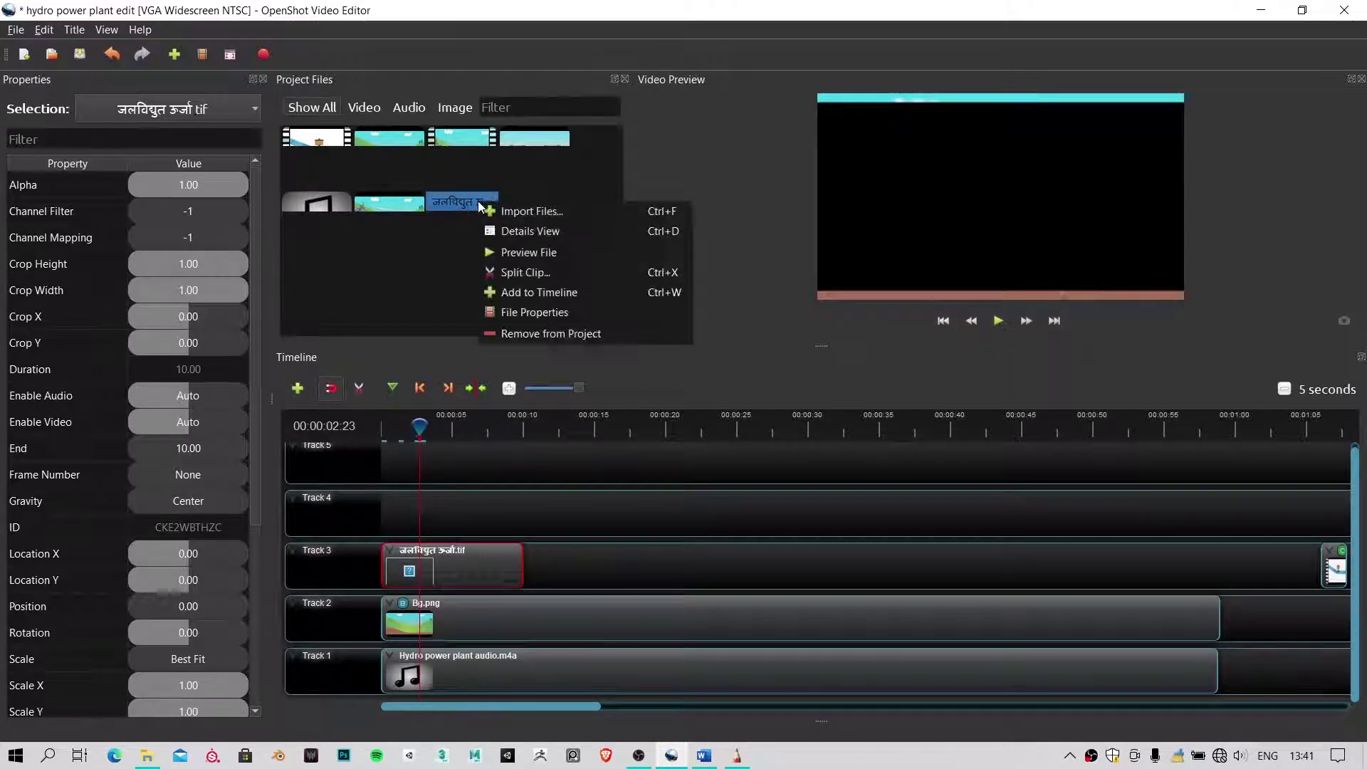
click(533, 356)
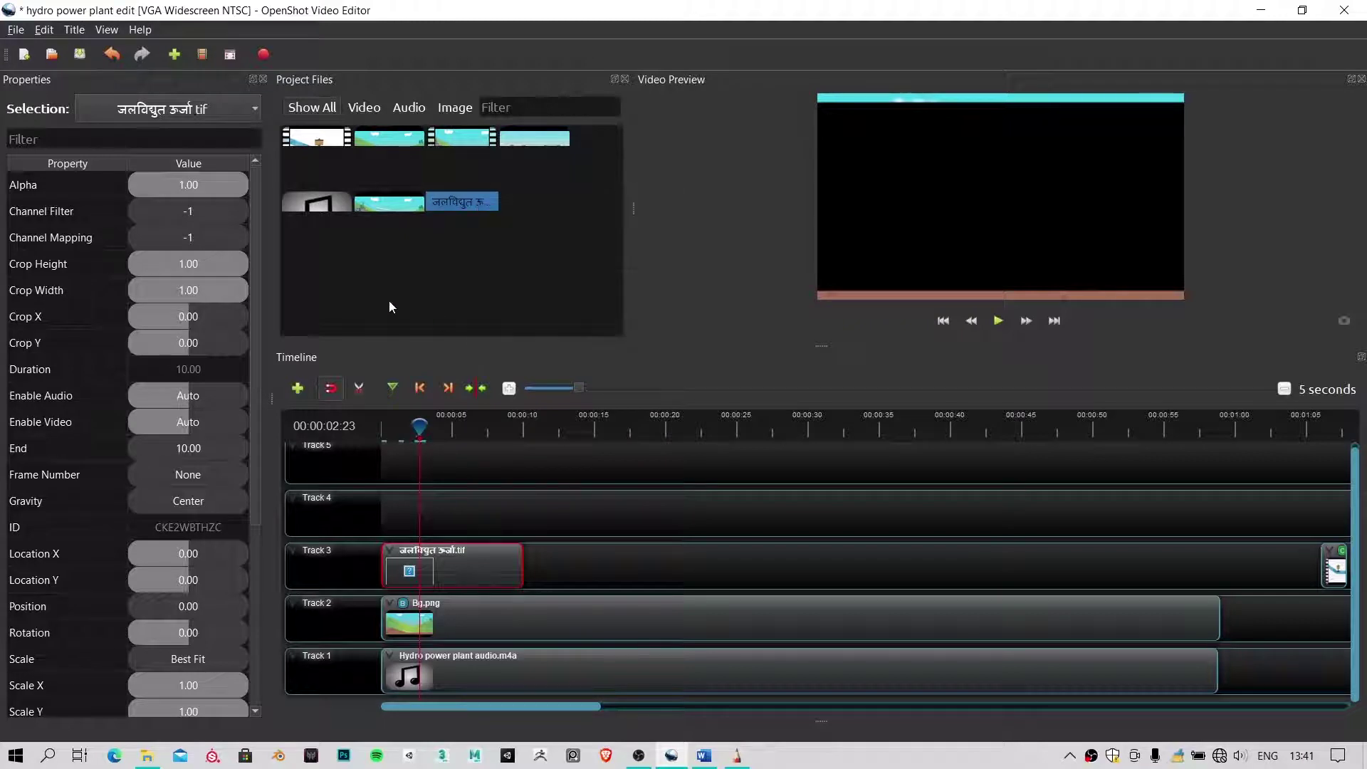
right_click(473, 206)
click(402, 263)
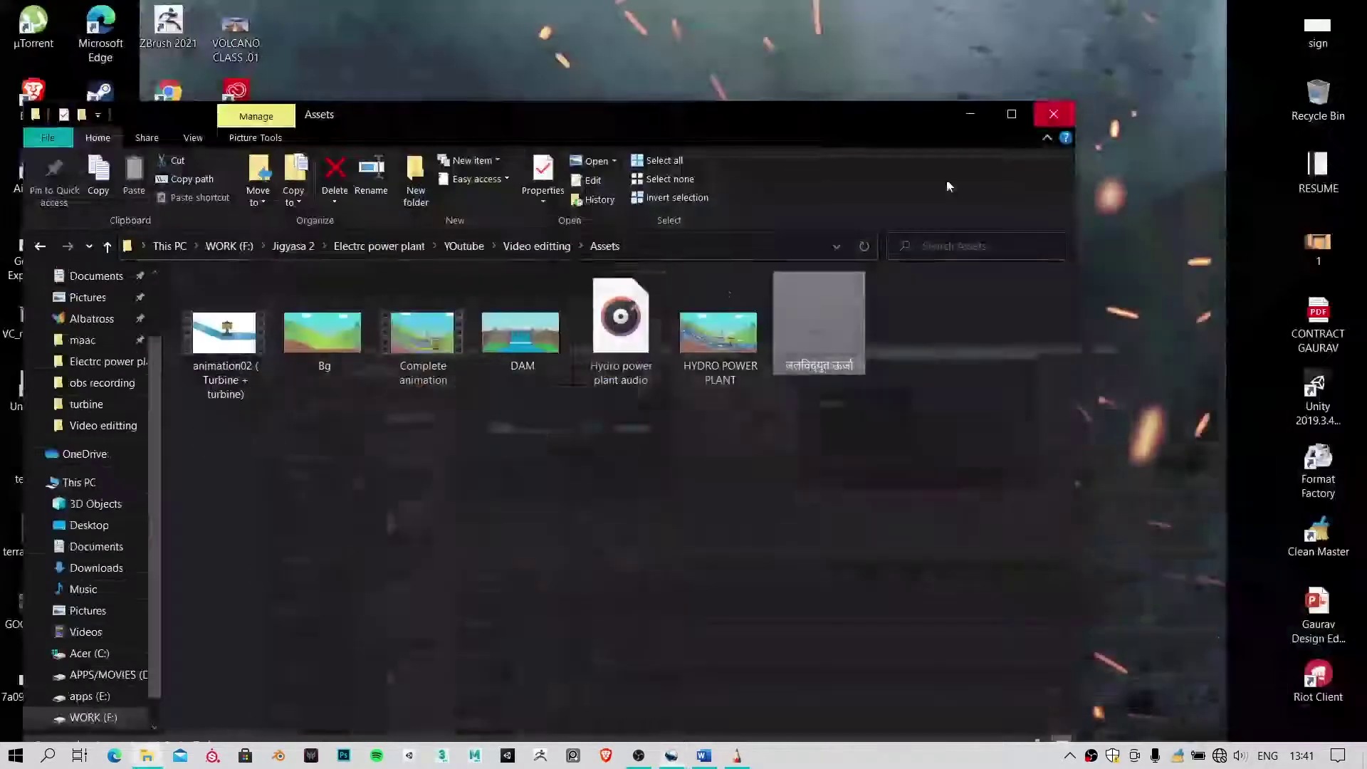
Switch to File Explorer and check the file type of the "जलविद्युत ऊर्जा" image in its properties
click(1261, 9)
right_click(832, 356)
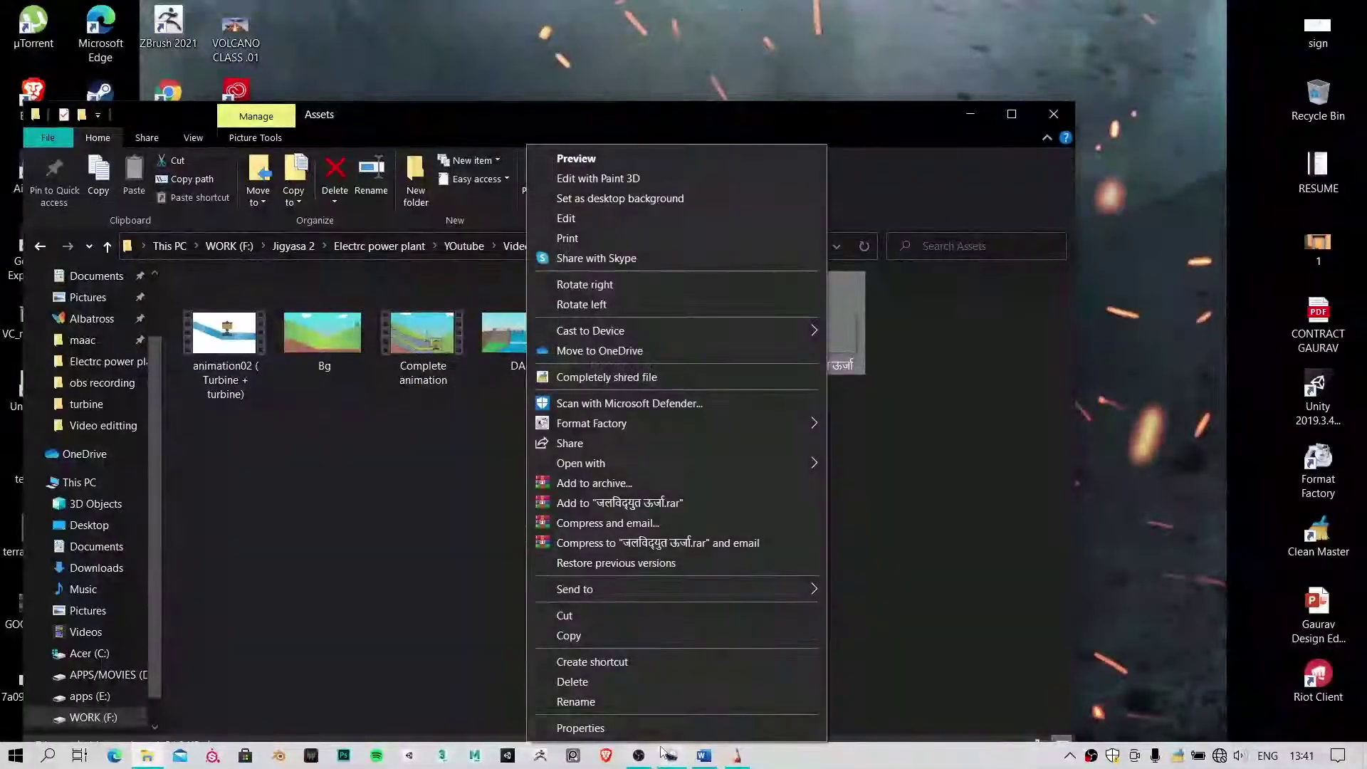
click(644, 735)
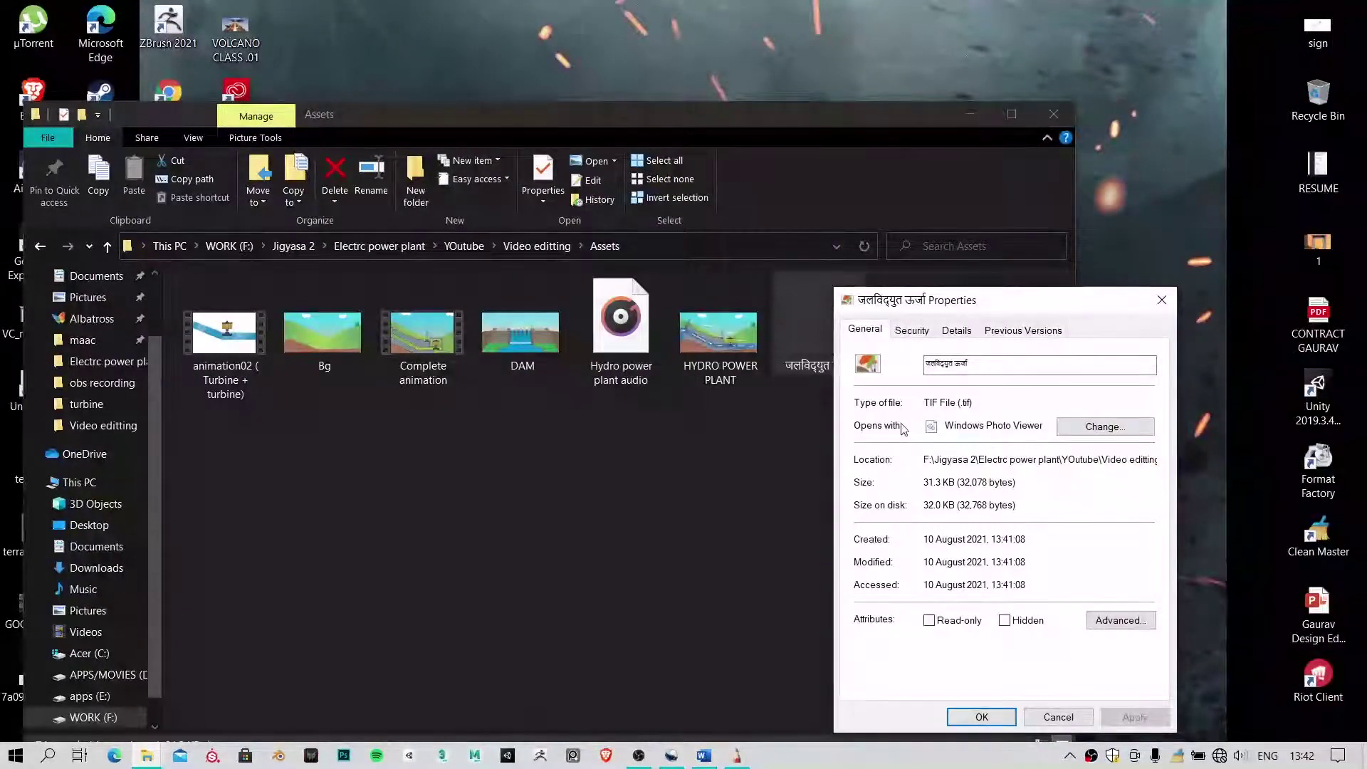
drag(938, 403, 972, 403)
click(1163, 310)
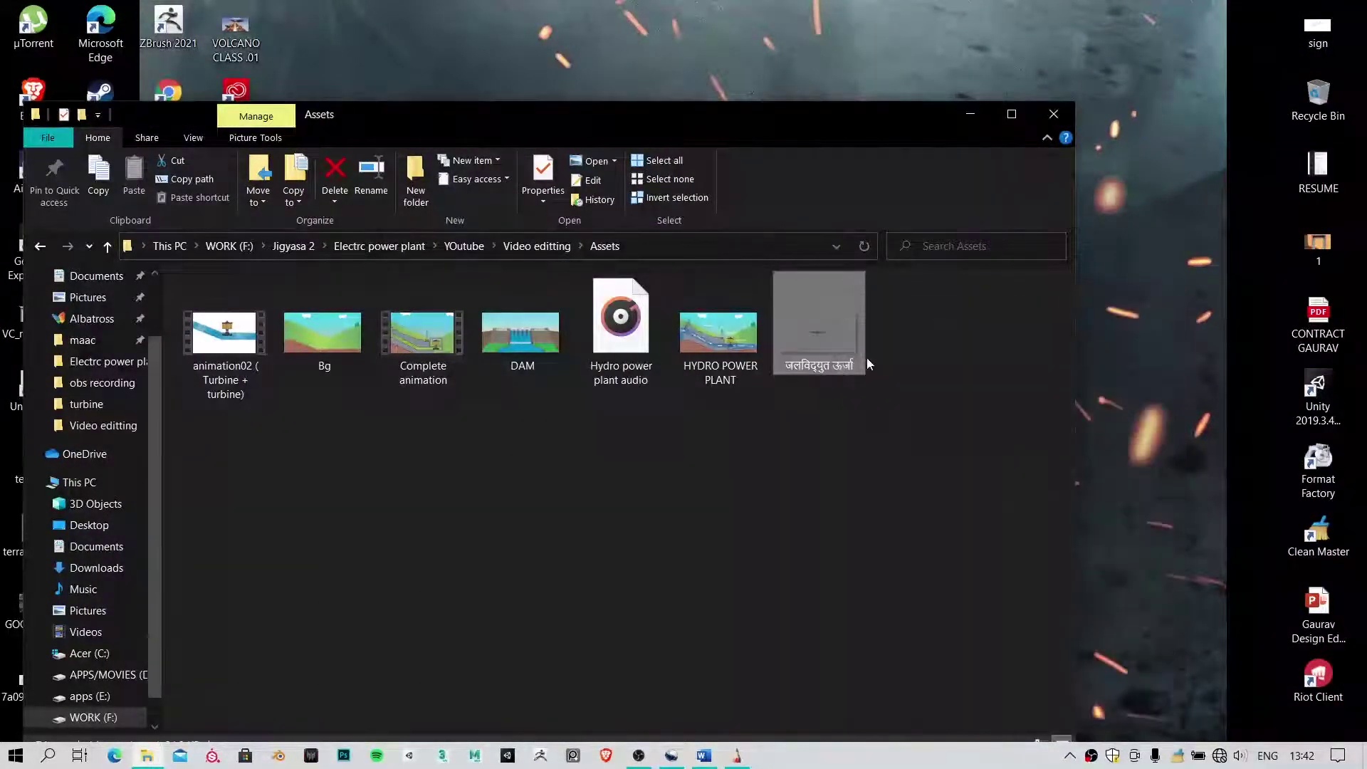
Switch to SketchBook and save the drawing with the PNG file type over the existing "जलविद्युत ऊर्जा" file in the Assets folder
click(746, 759)
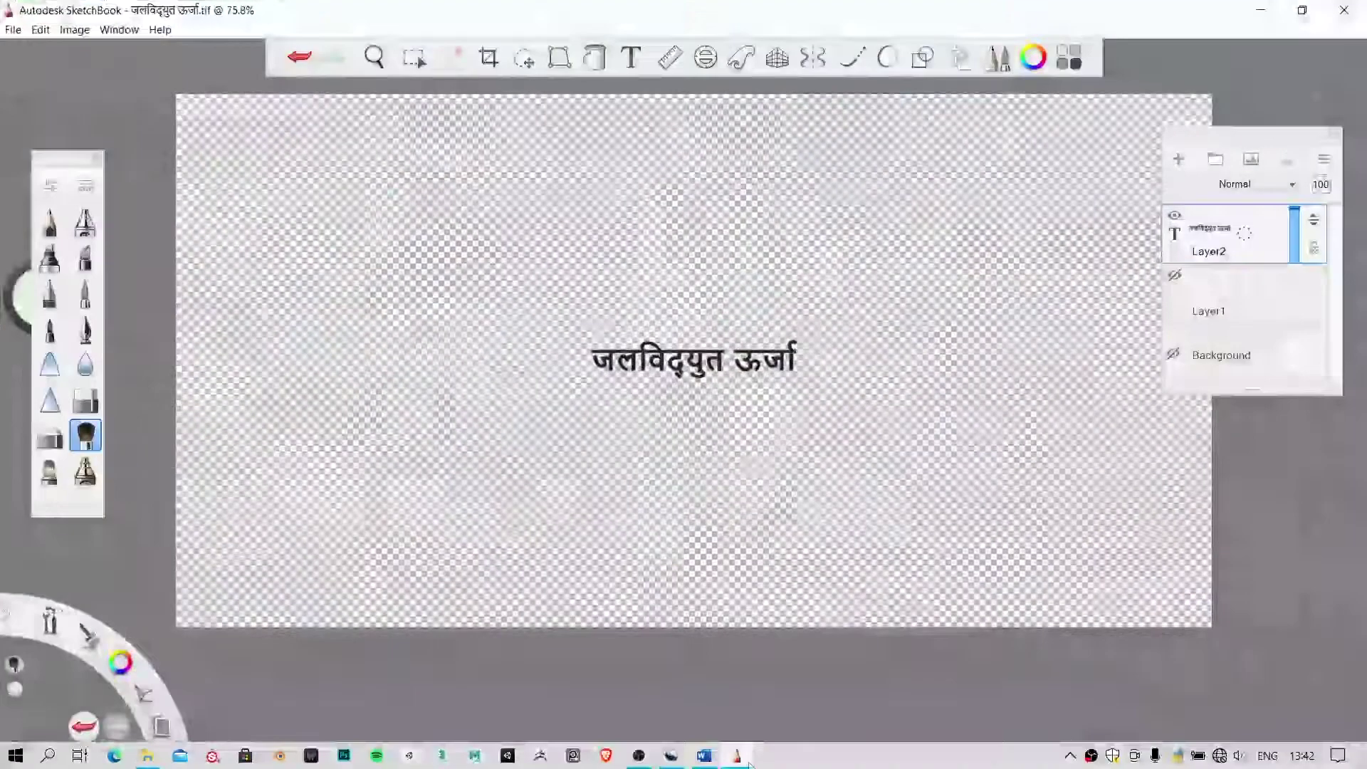
click(13, 29)
click(47, 139)
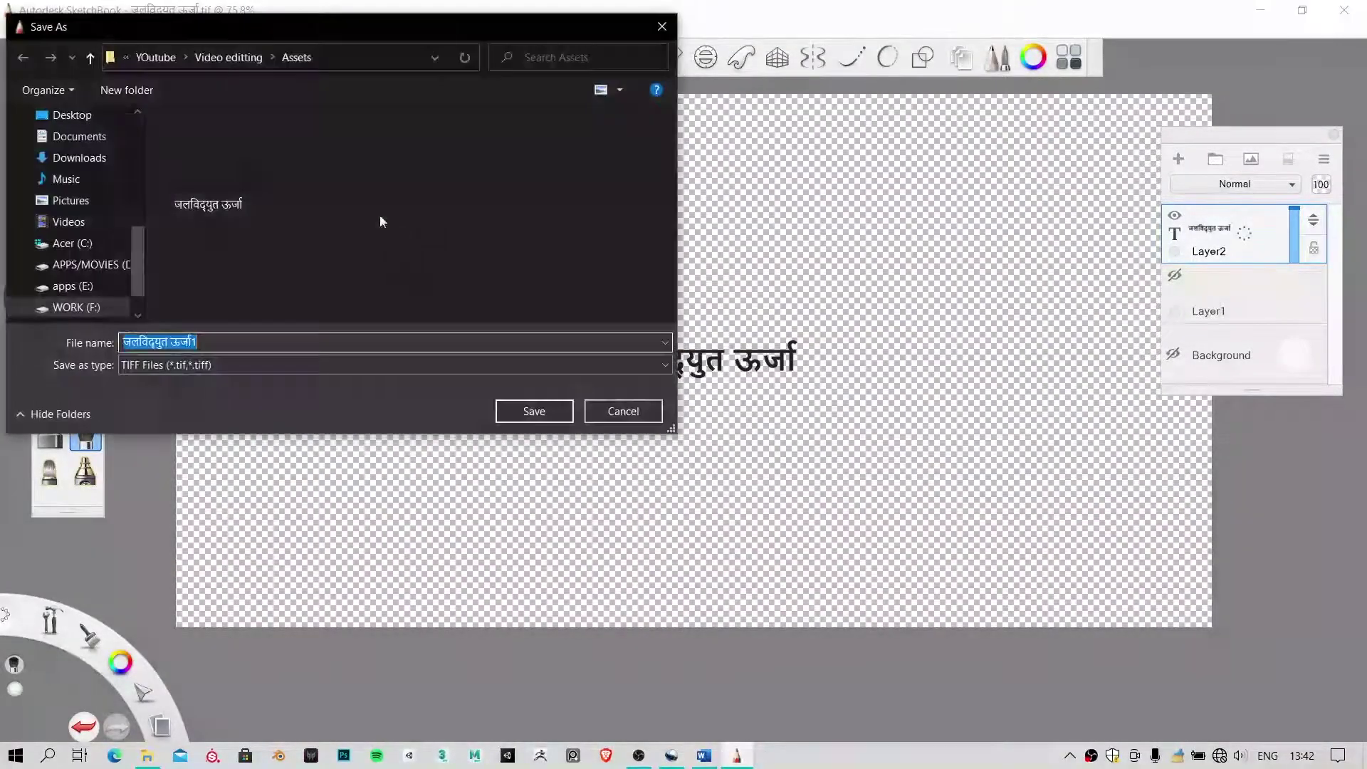
double_click(211, 203)
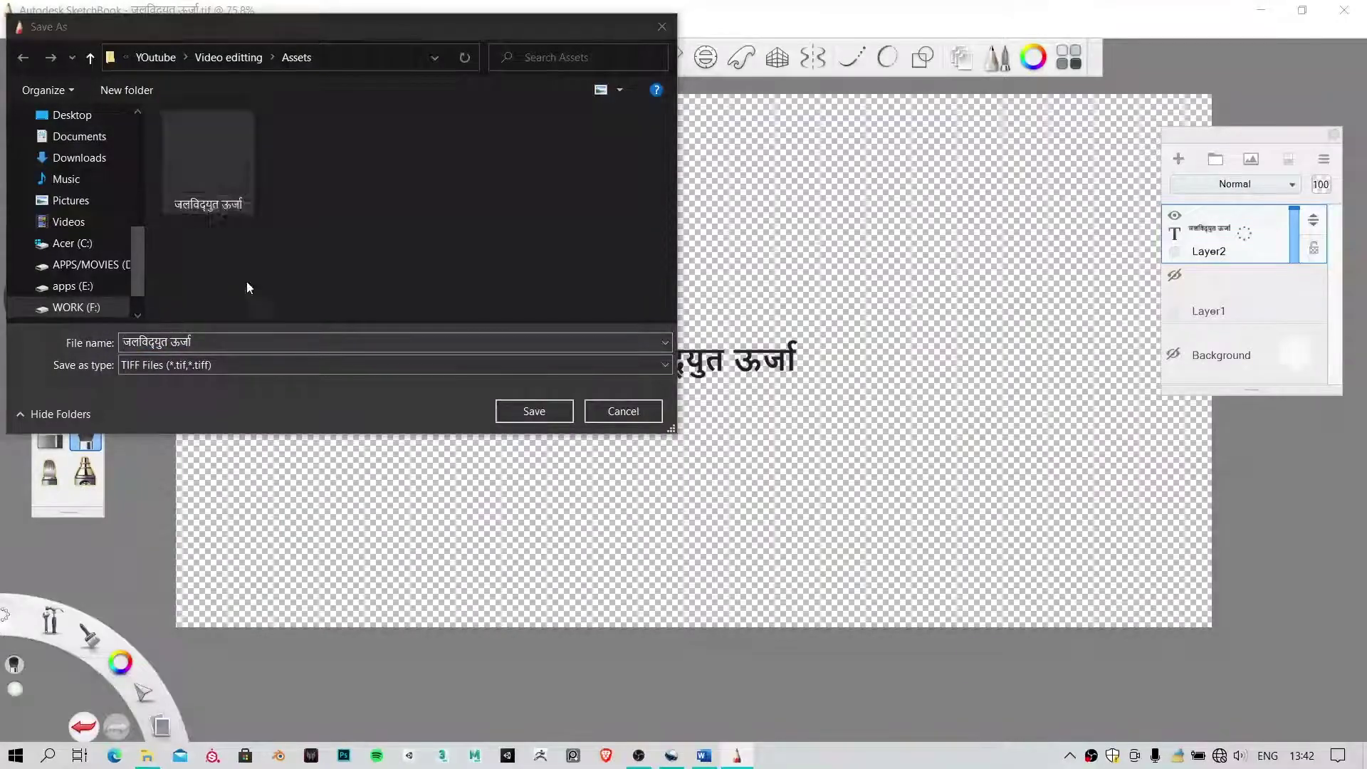
click(530, 371)
click(261, 369)
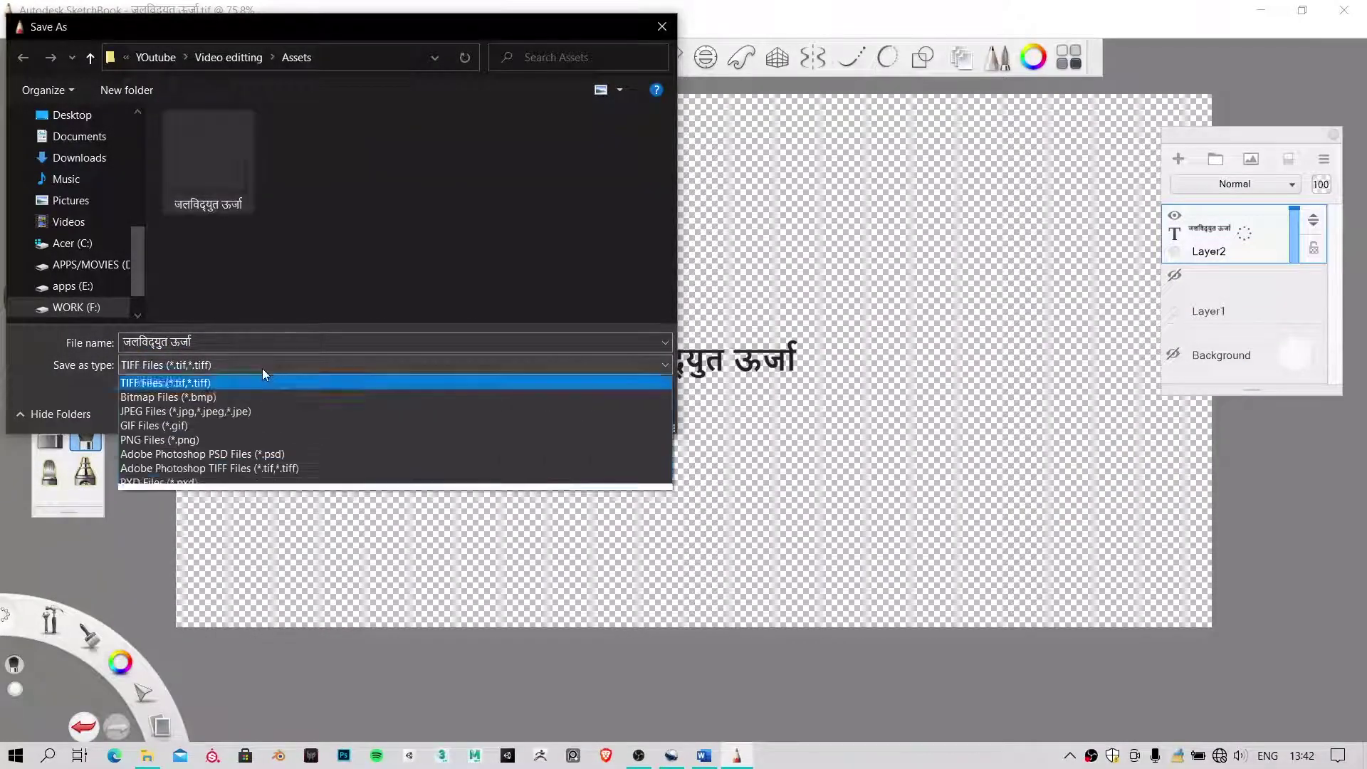
click(161, 440)
click(530, 411)
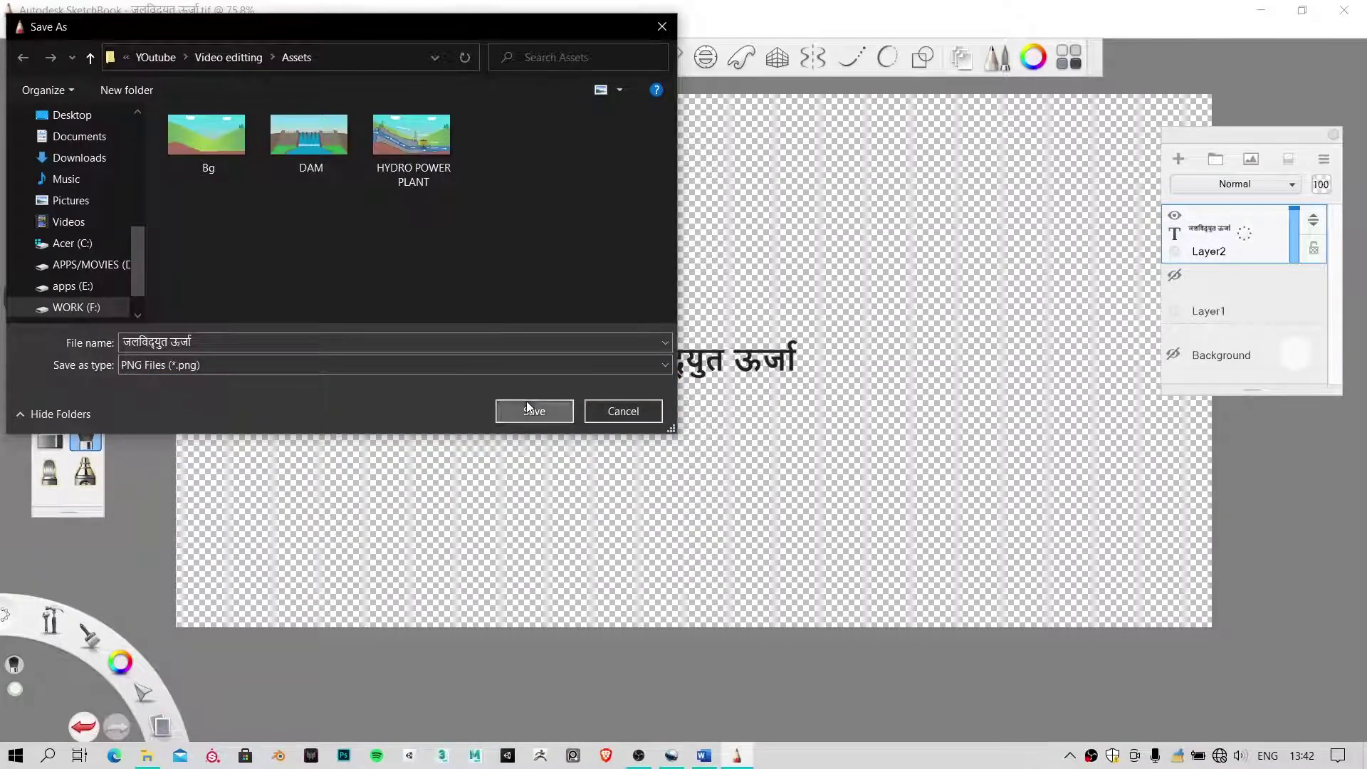
click(722, 382)
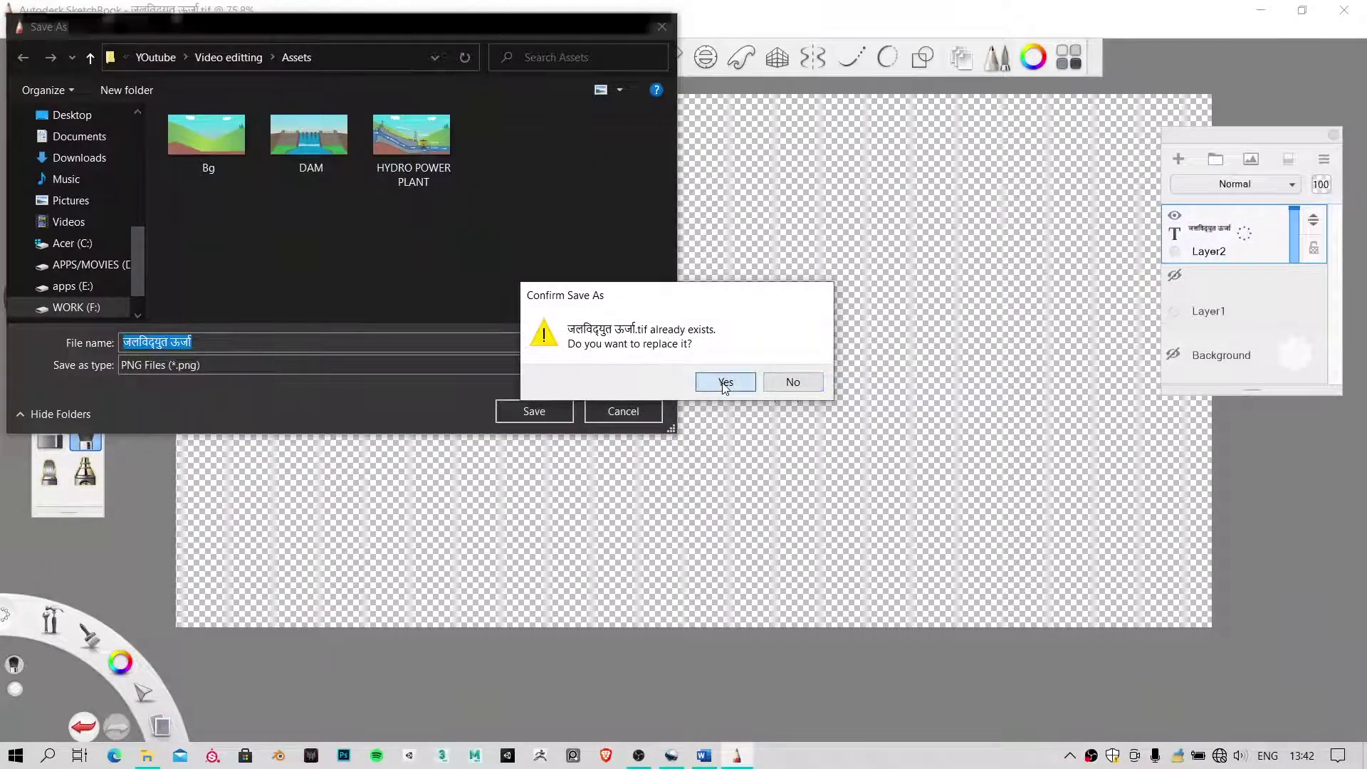
Return to File Explorer and check the properties of the re-saved "जलविद्युत ऊर्जा" image
click(1260, 9)
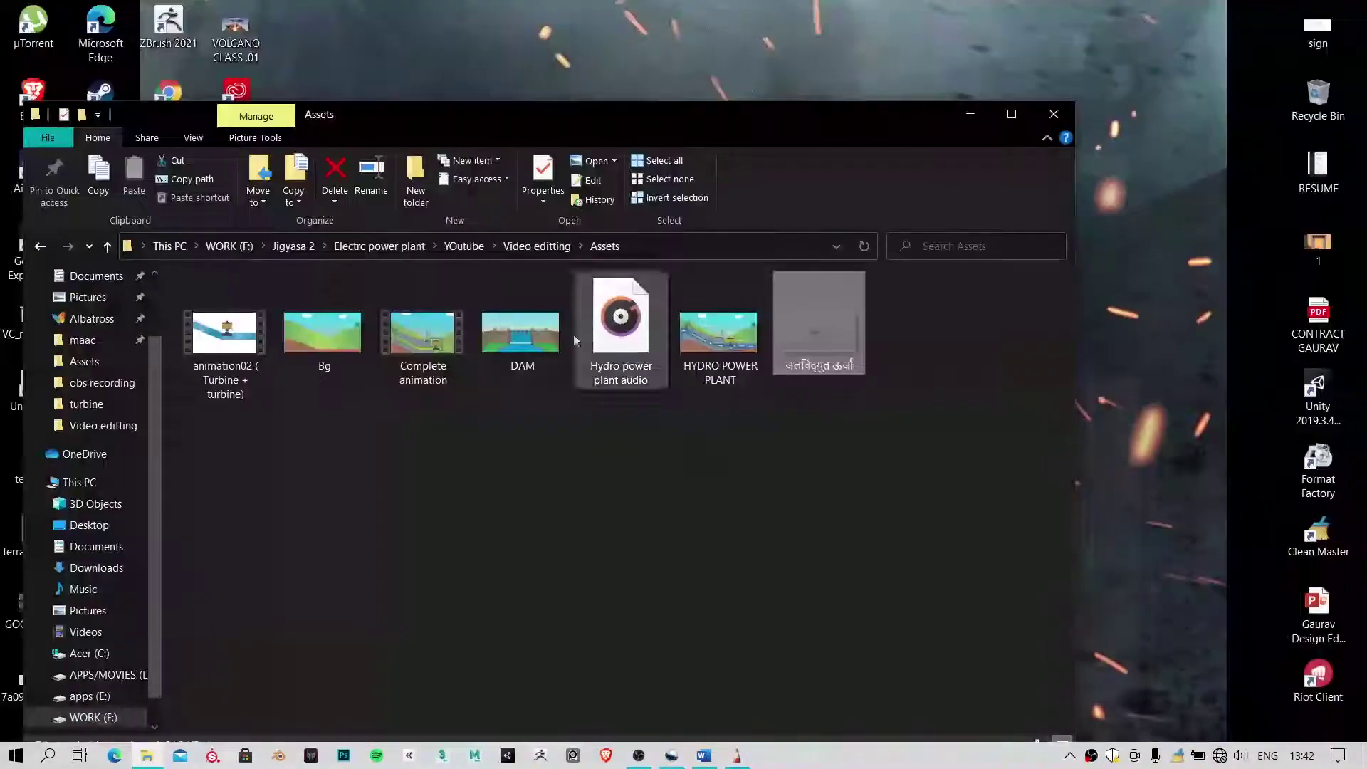
right_click(816, 332)
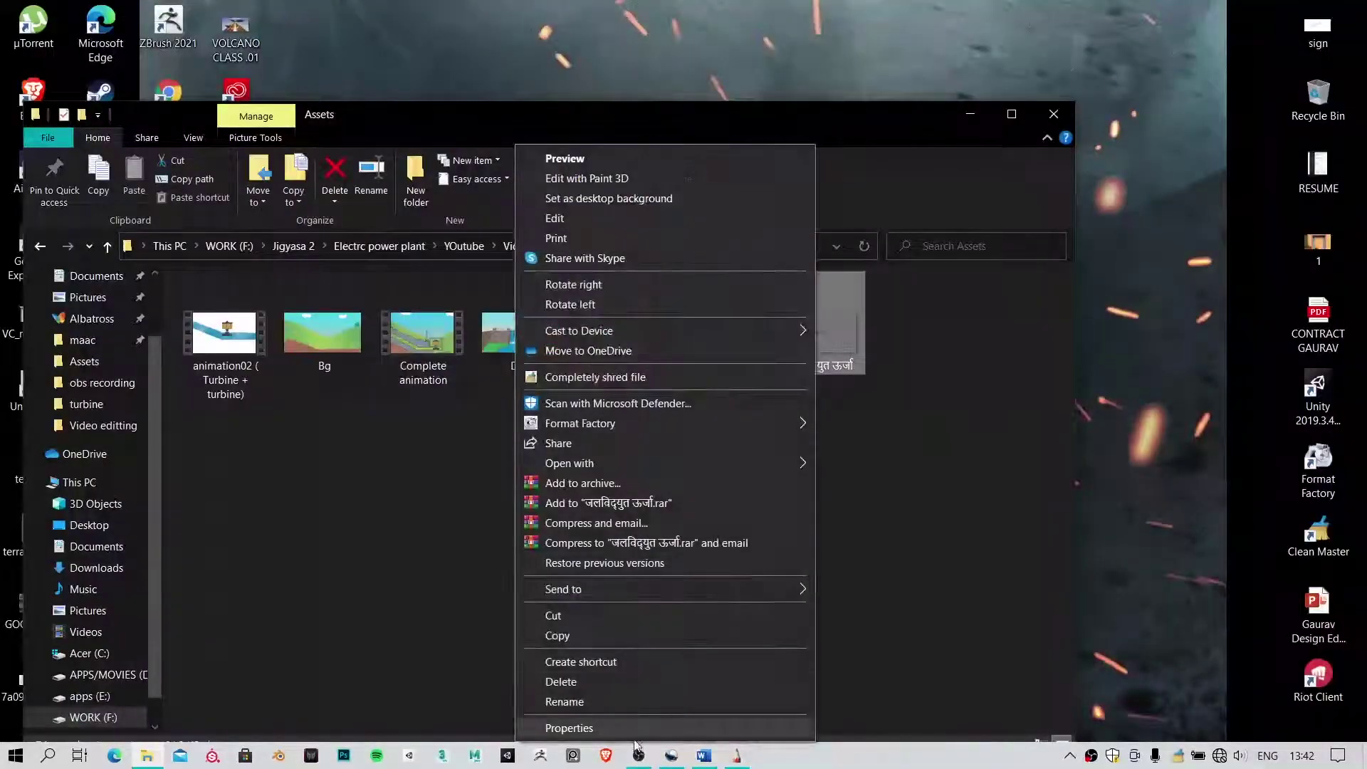
click(627, 724)
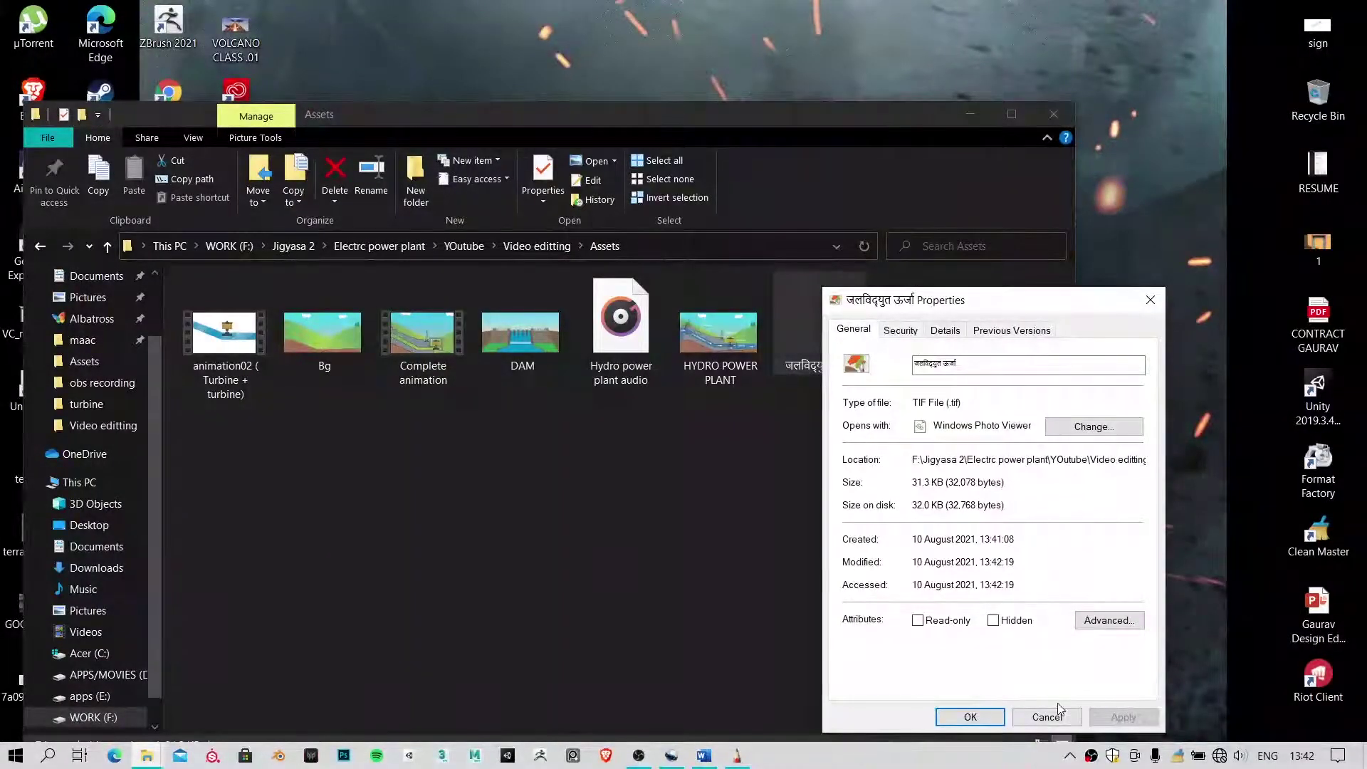
click(1047, 716)
Try to delete the "जलविद्युत ऊर्जा" TIF file from the Assets folder
click(845, 329)
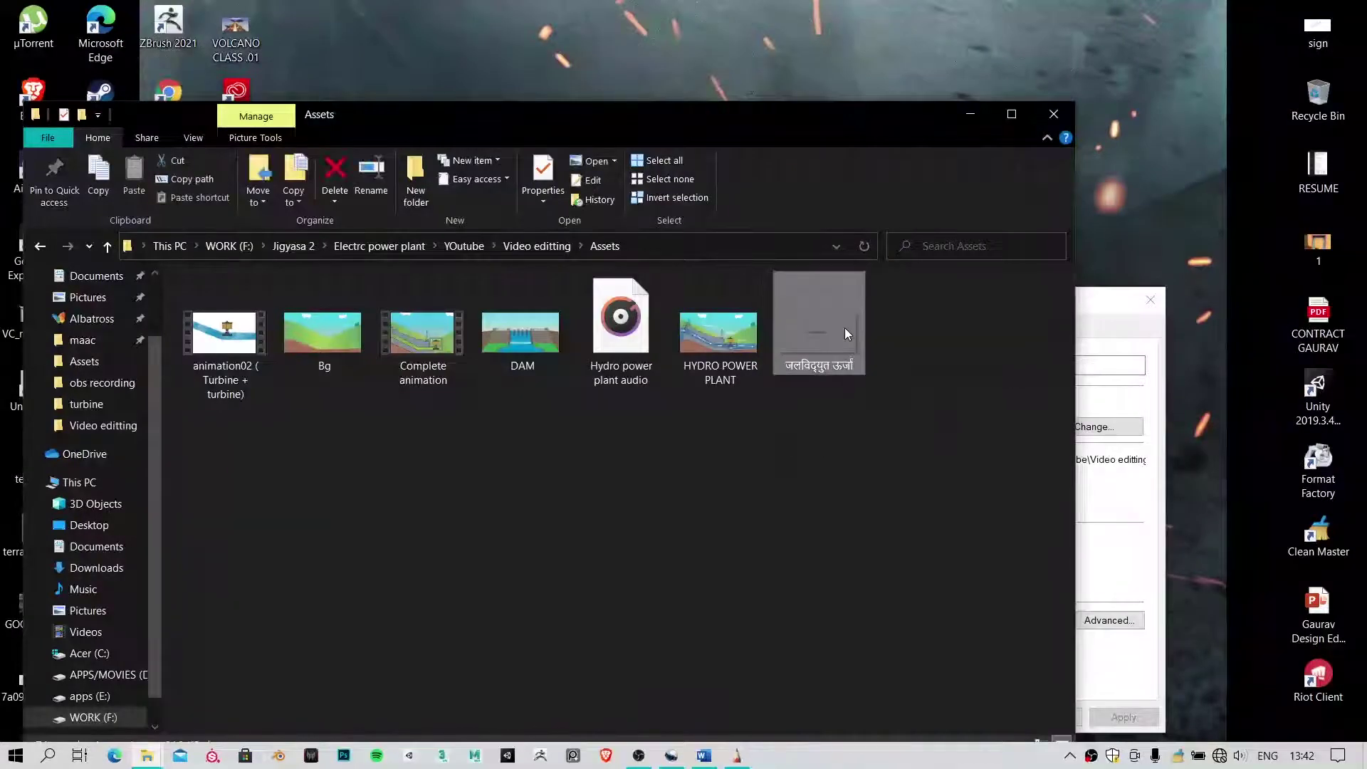
key(Delete)
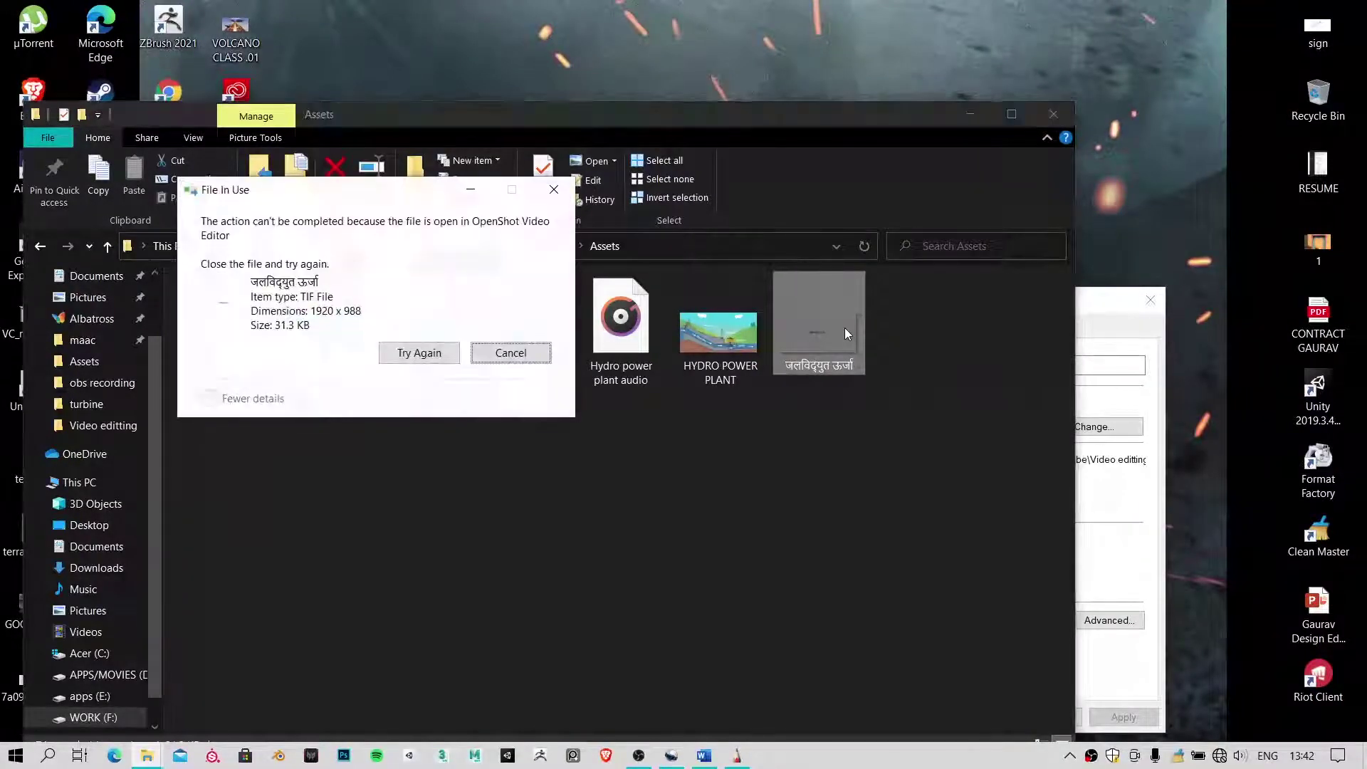
click(537, 354)
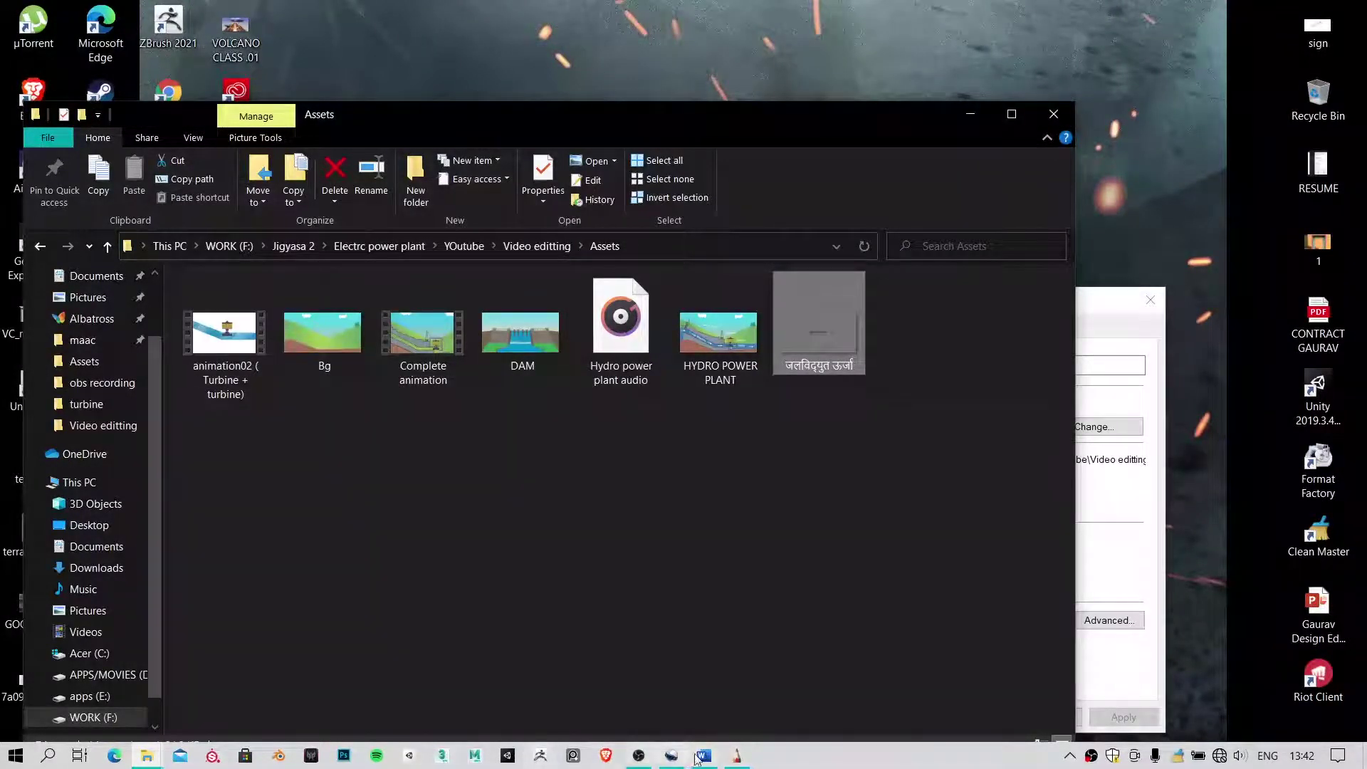
Switch to OpenShot Video Editor and remove the "जलविद्युत ऊर्जा" image from the project
click(671, 755)
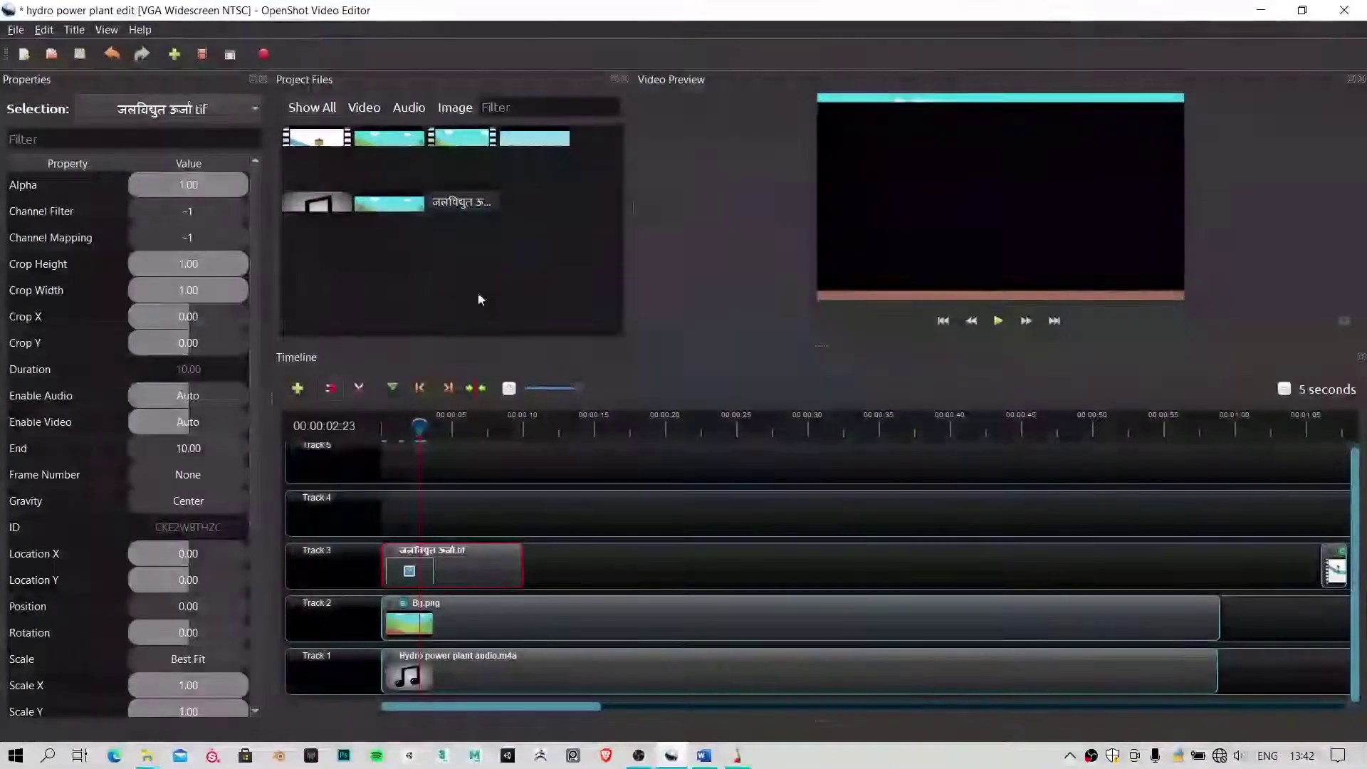
right_click(446, 208)
click(519, 339)
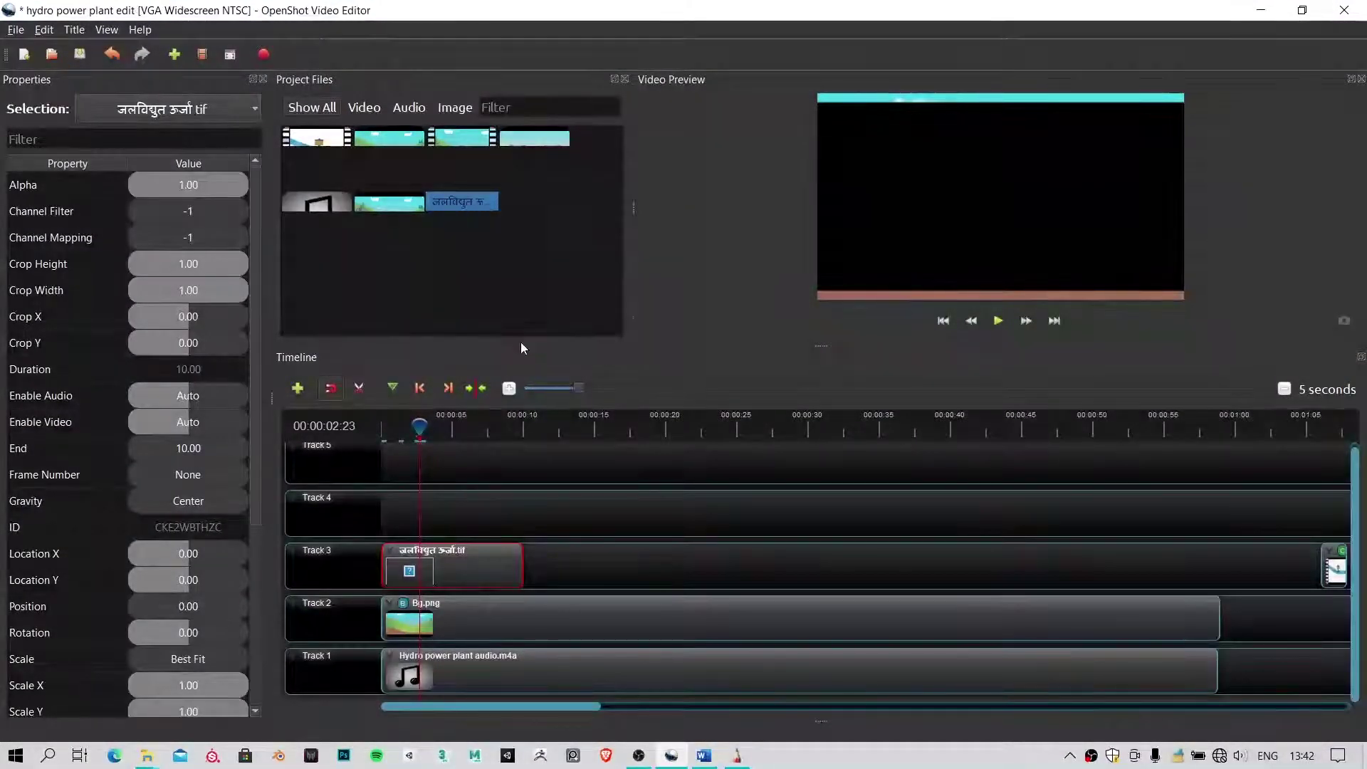
Return to File Explorer and try again to delete the "जलविद्युत ऊर्जा" TIF file
click(1260, 10)
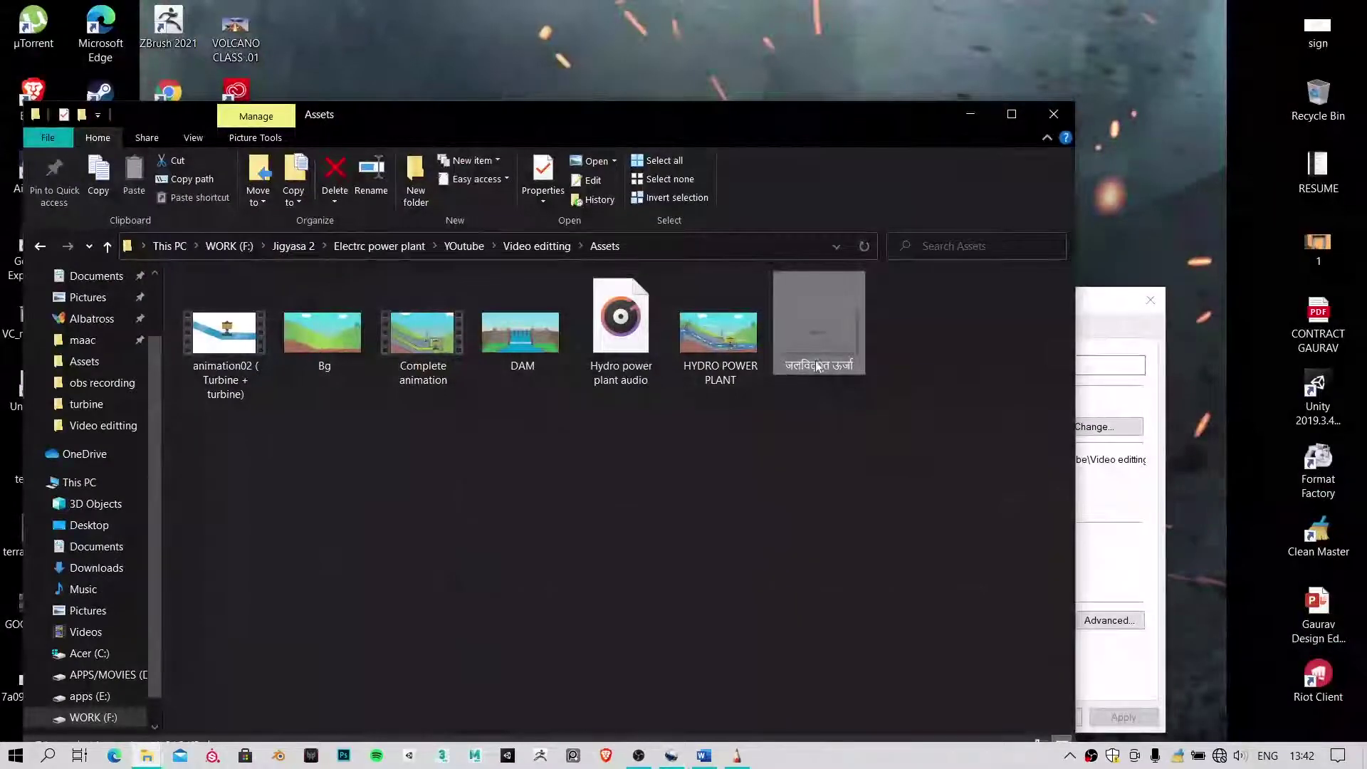
right_click(819, 336)
click(609, 678)
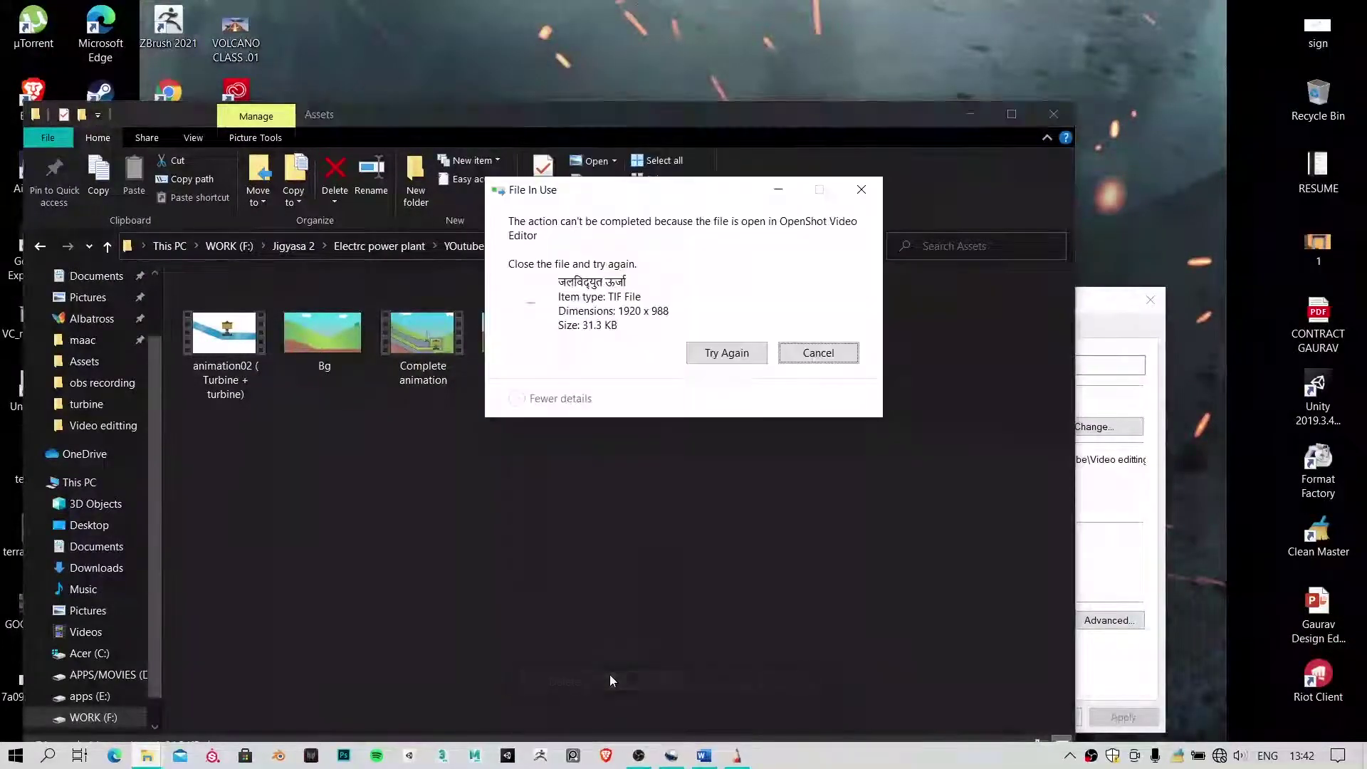
click(798, 357)
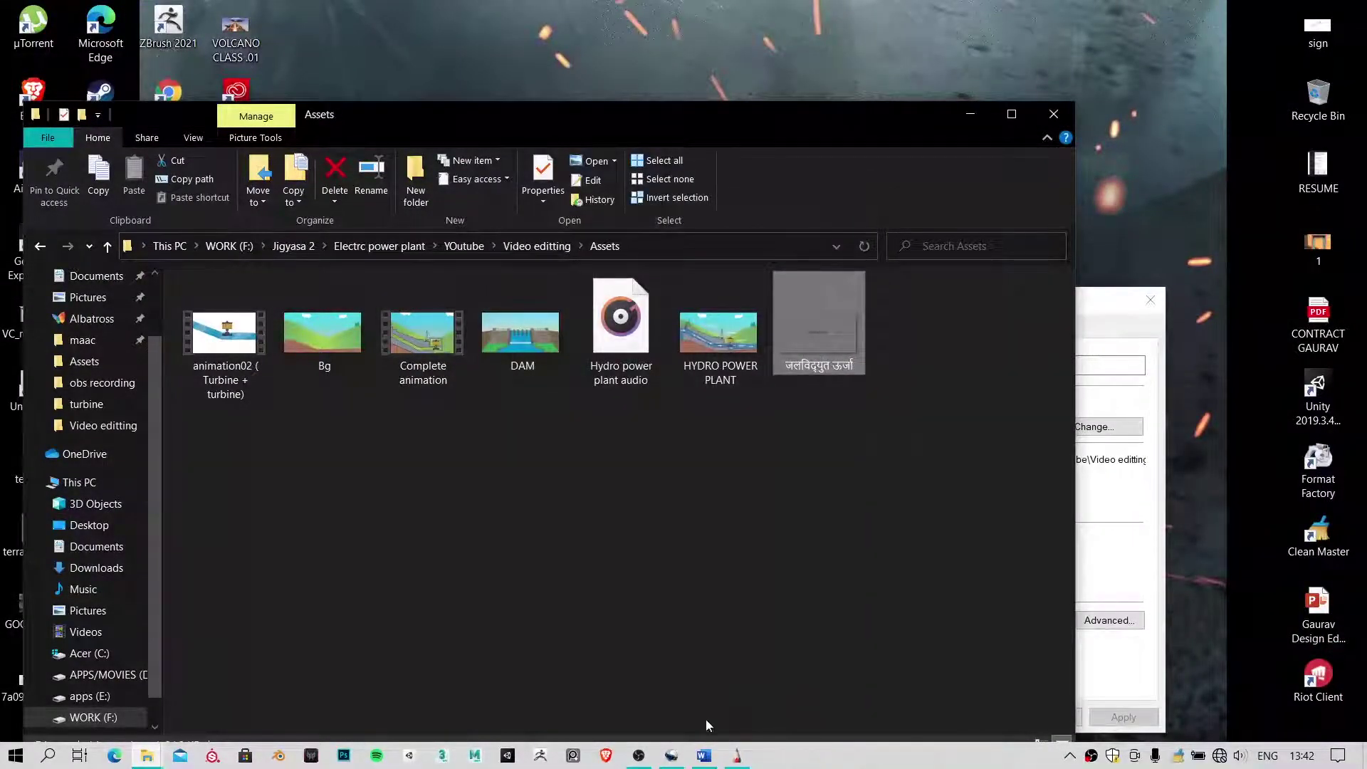
Switch to OpenShot Video Editor, save the "hydro power plant edit" project and minimize the window
click(672, 755)
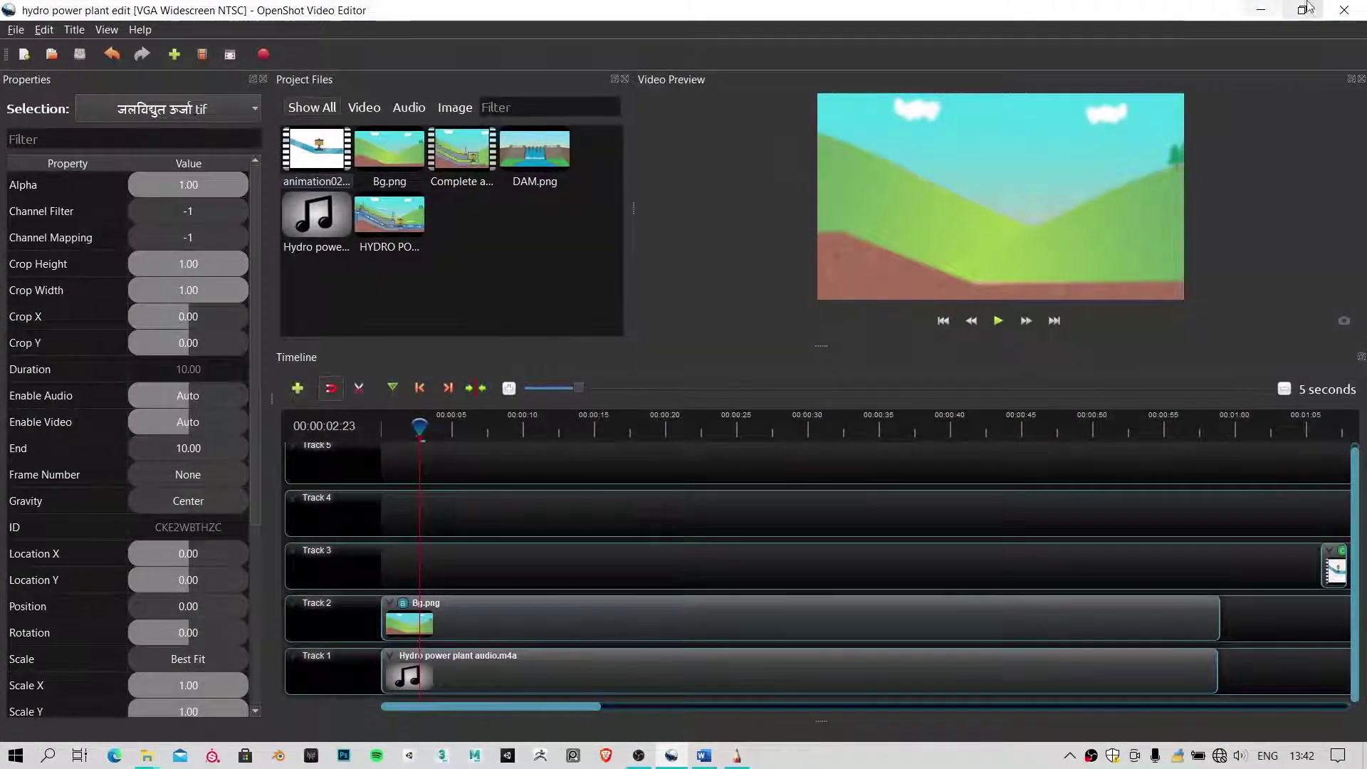
click(1260, 10)
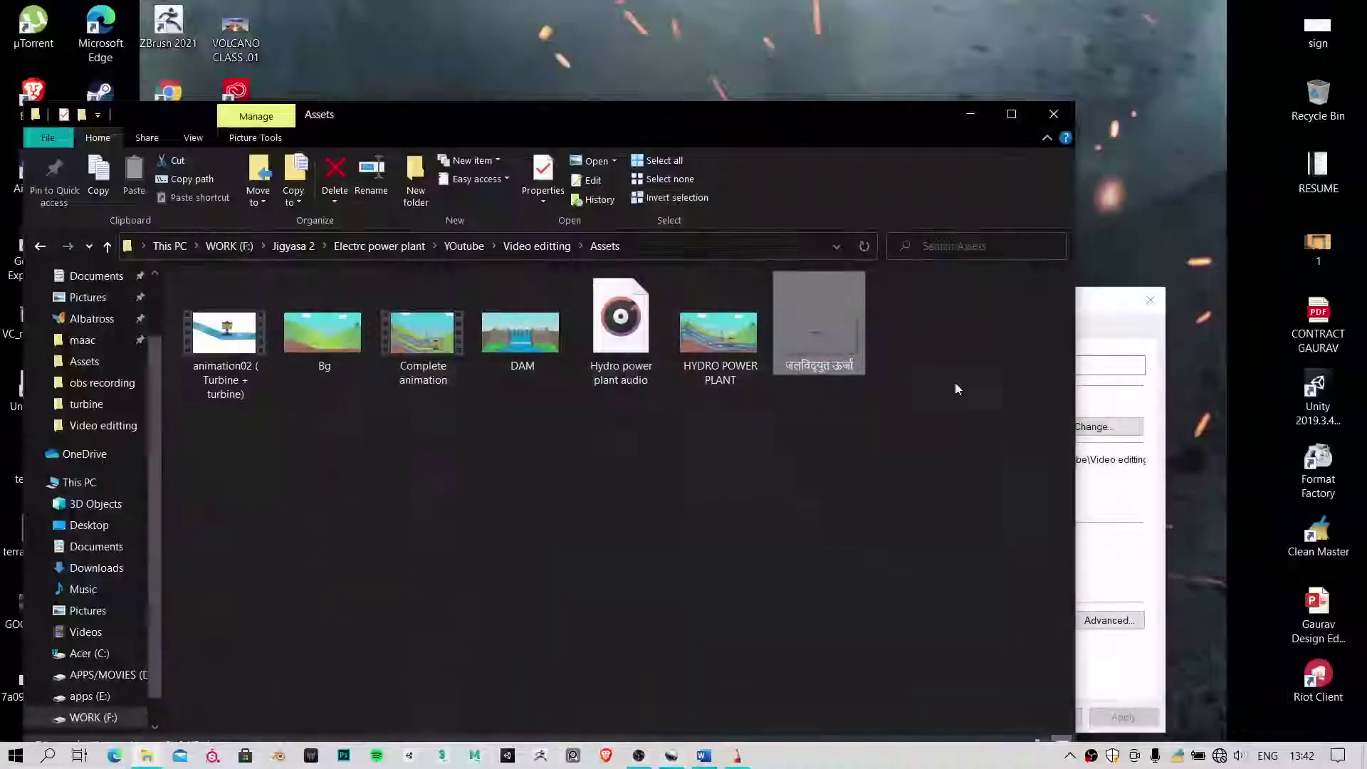
Try once more to delete the "जलविद्युत ऊर्जा" file in File Explorer, retry the deletion and dismiss the dialog
click(833, 333)
key(Delete)
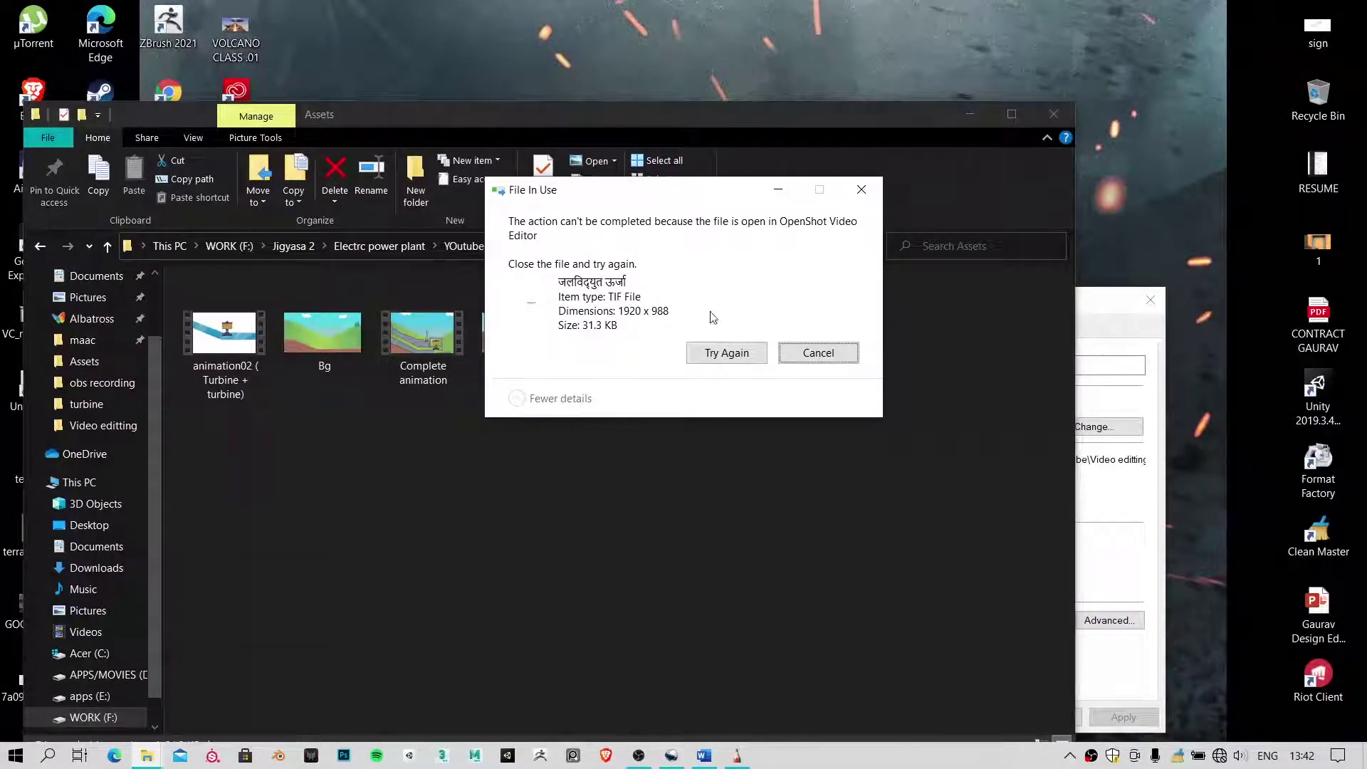
click(724, 353)
click(862, 190)
Switch to OpenShot Video Editor, move the playhead to 00:00:04:23 to check the preview, and minimize the window
click(671, 756)
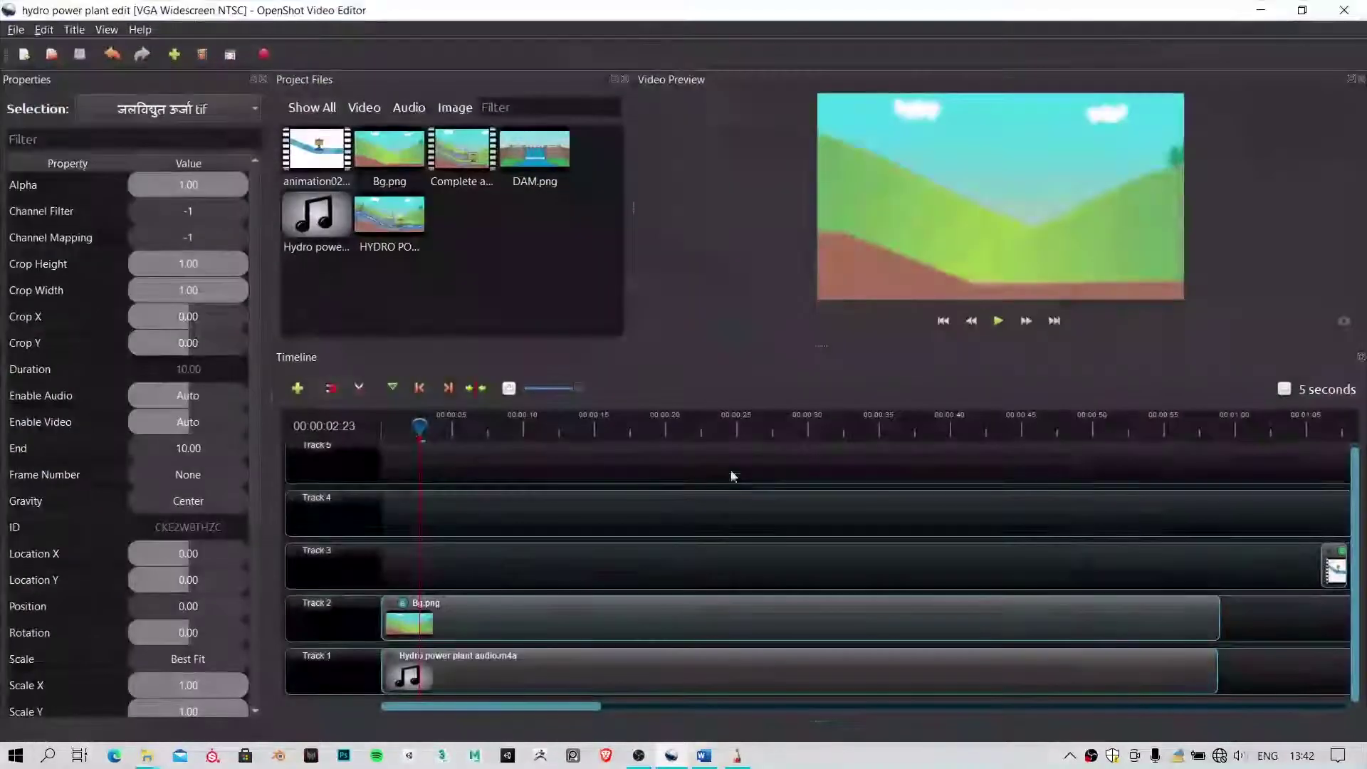
drag(420, 427, 449, 437)
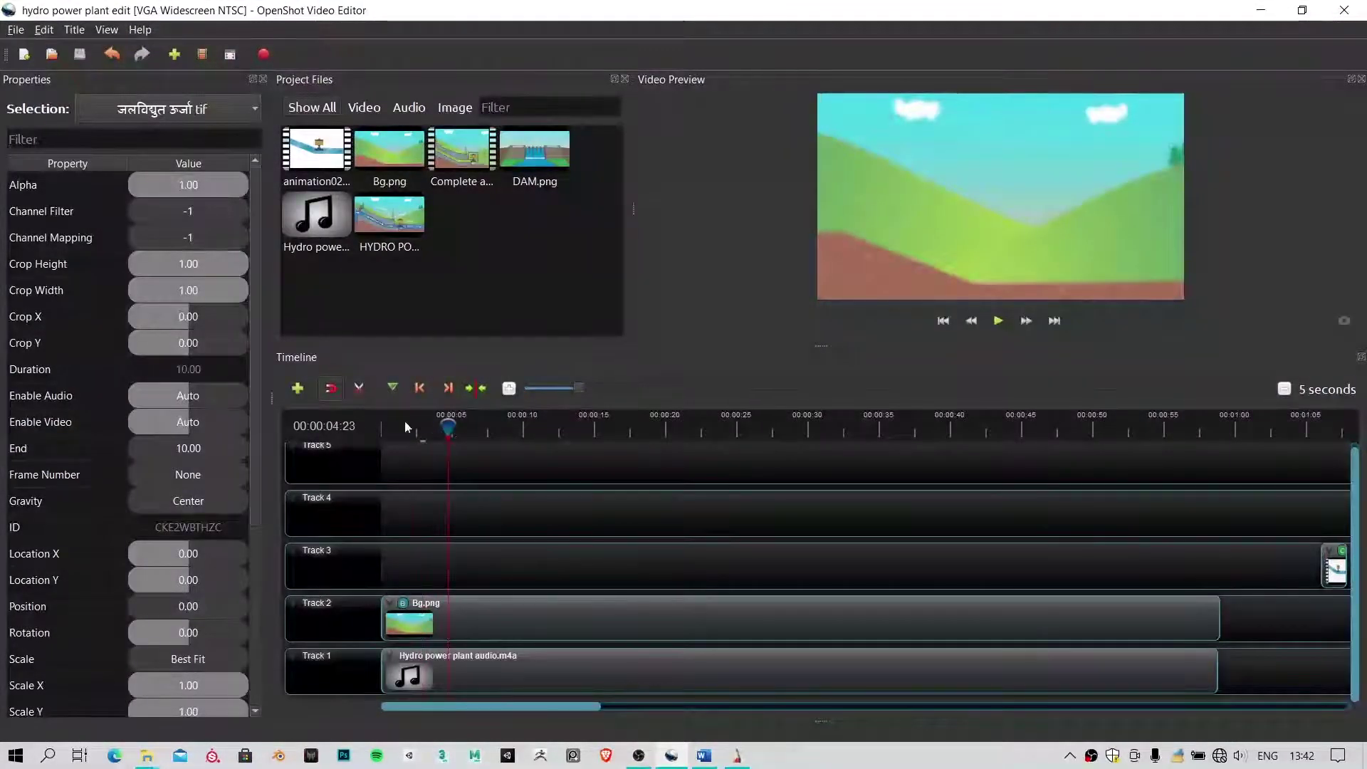
click(21, 30)
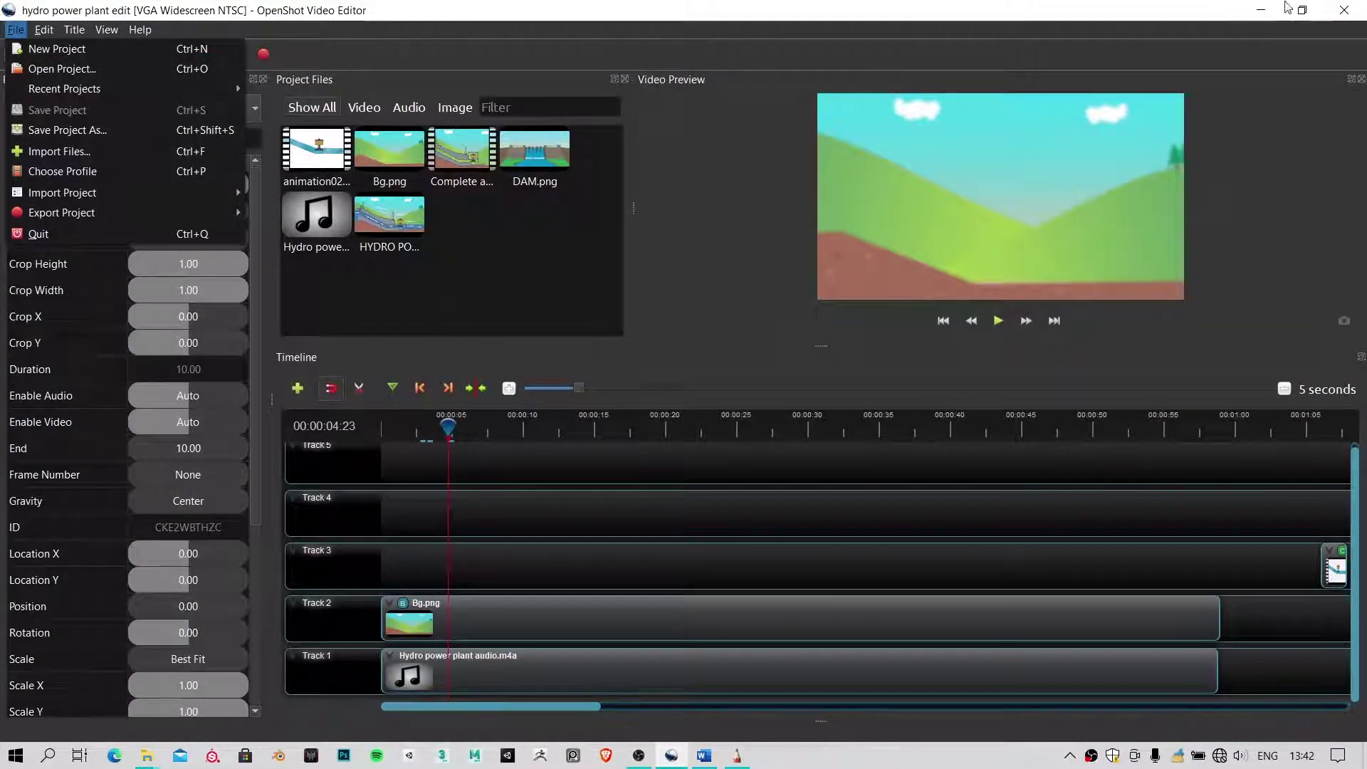
click(1220, 7)
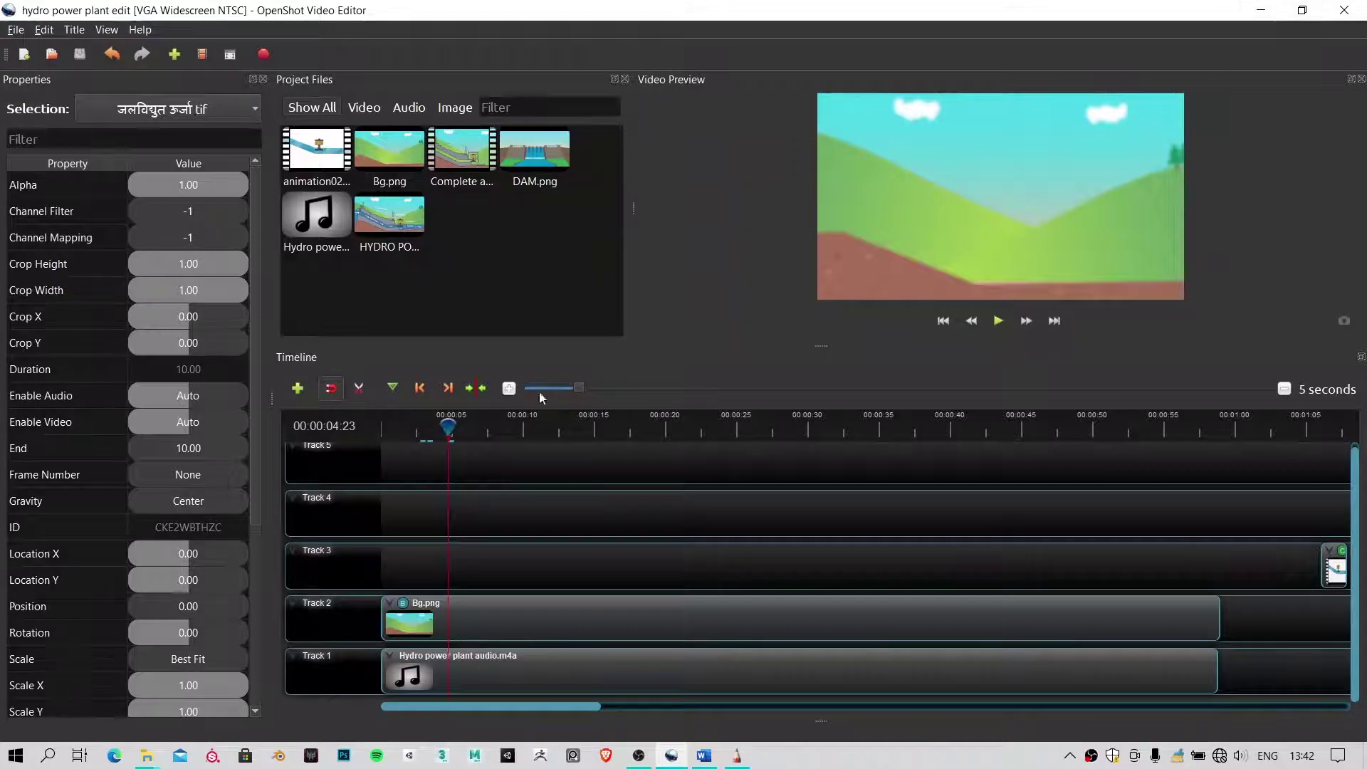
click(1260, 10)
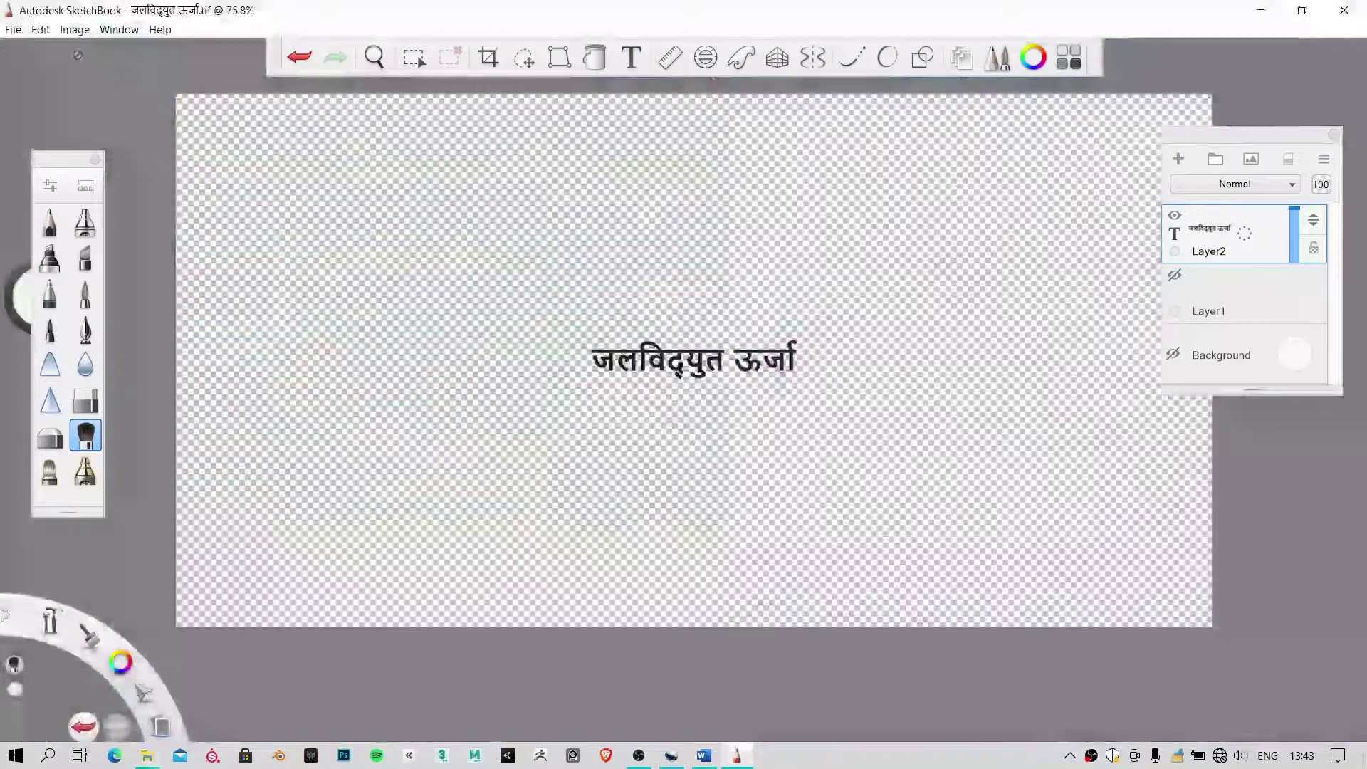
Save the title image as a PNG named "जलविद्युत ऊर्जा 01" in the Assets folder
click(13, 29)
click(89, 140)
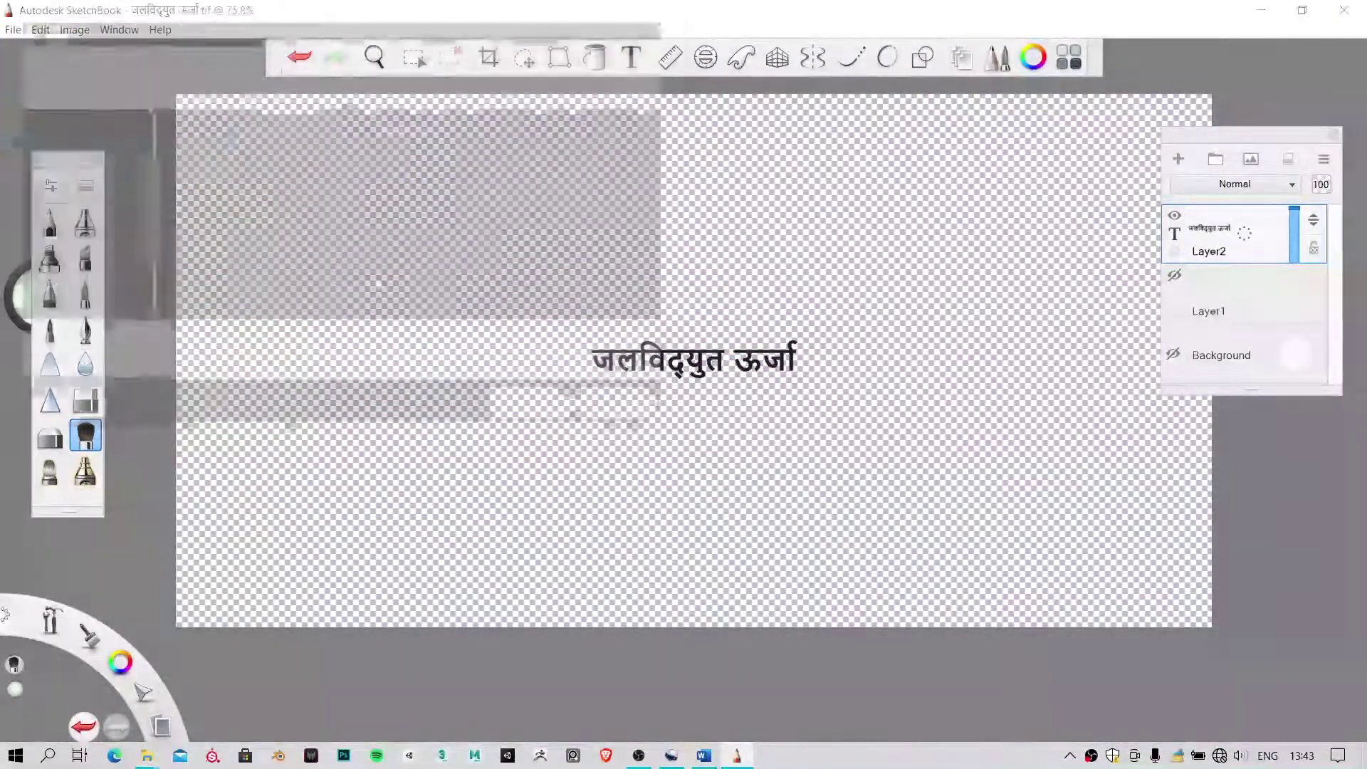
right_click(238, 154)
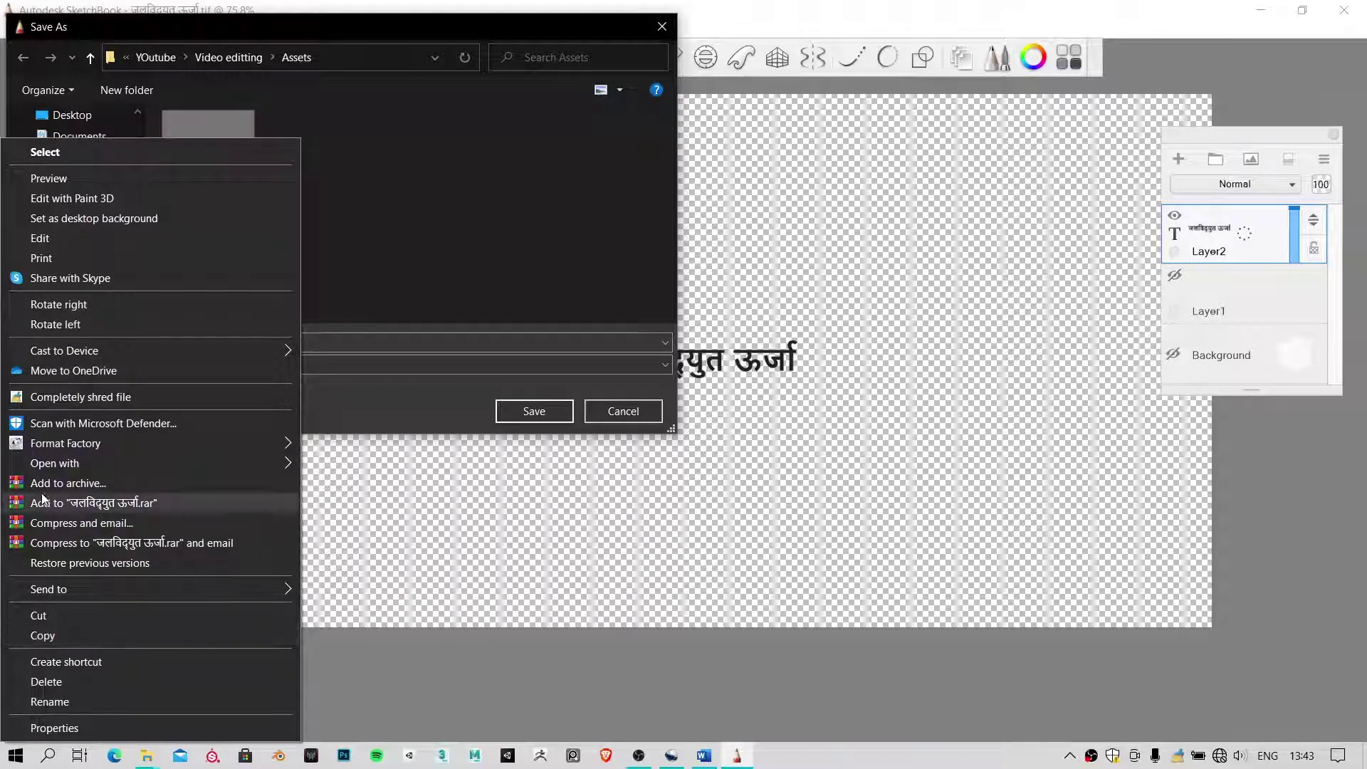
click(361, 57)
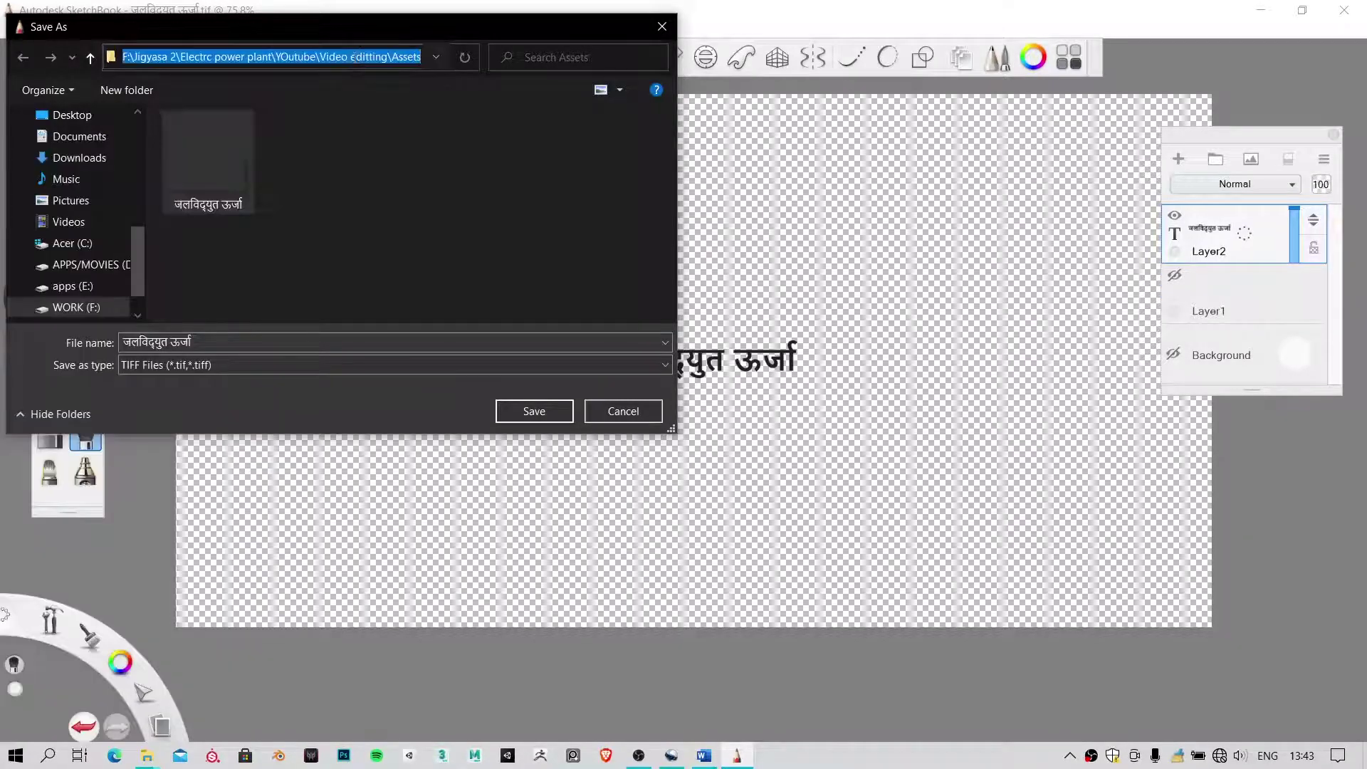
right_click(354, 57)
click(429, 162)
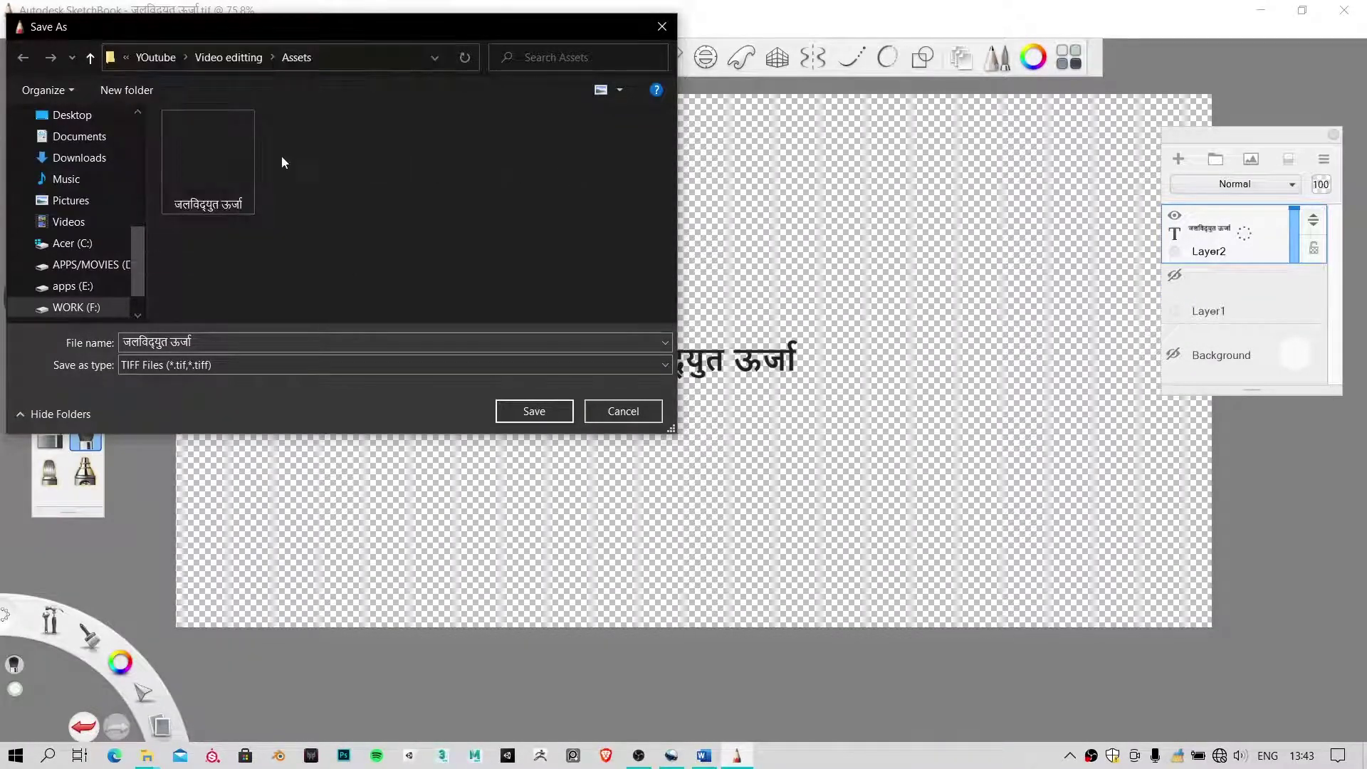
click(237, 334)
click(237, 335)
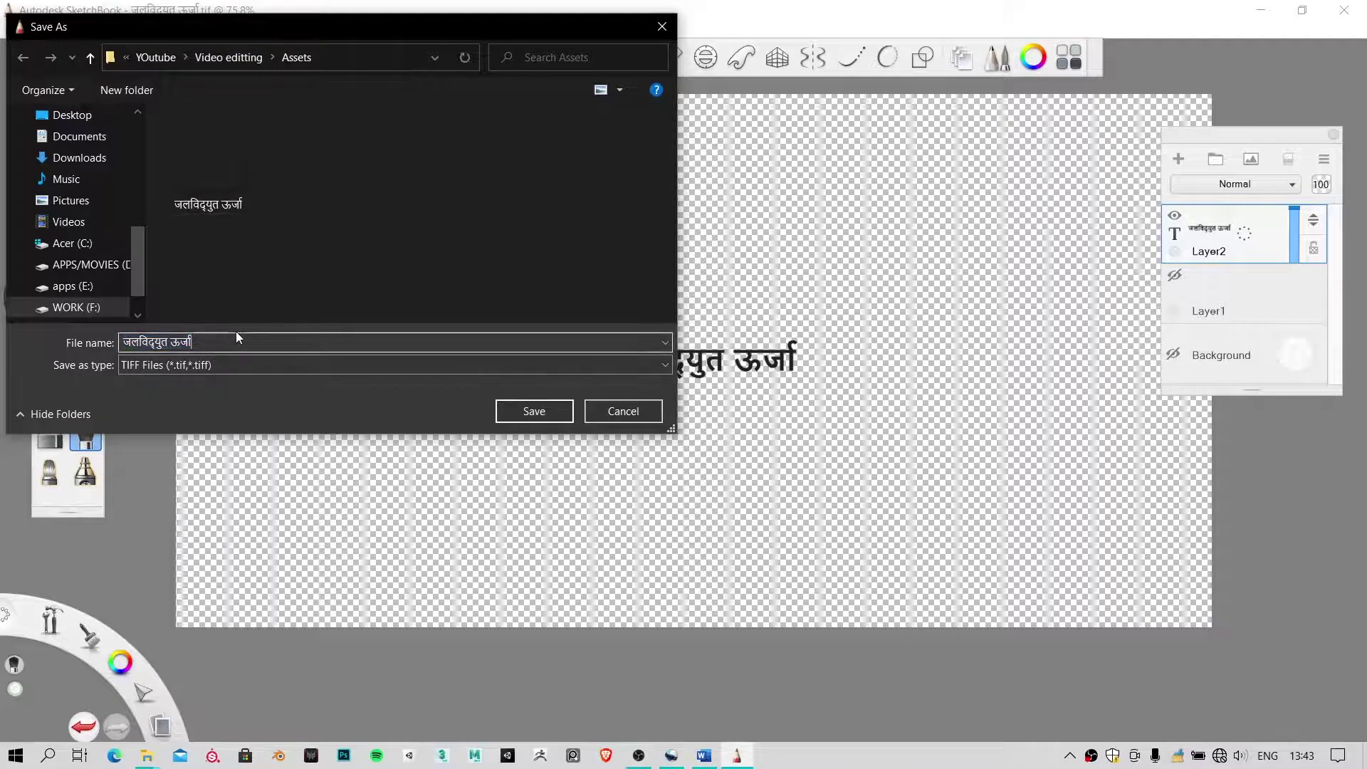
text(01)
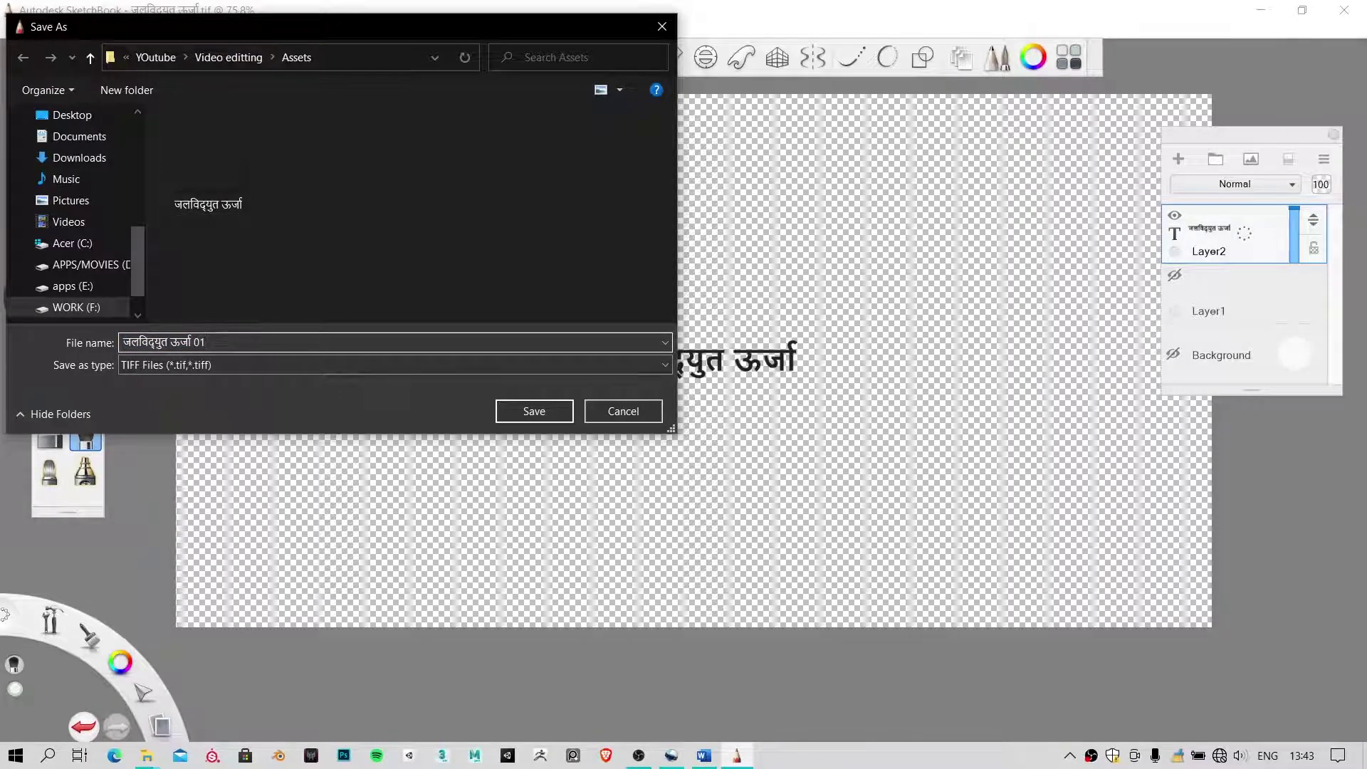
click(256, 365)
click(237, 430)
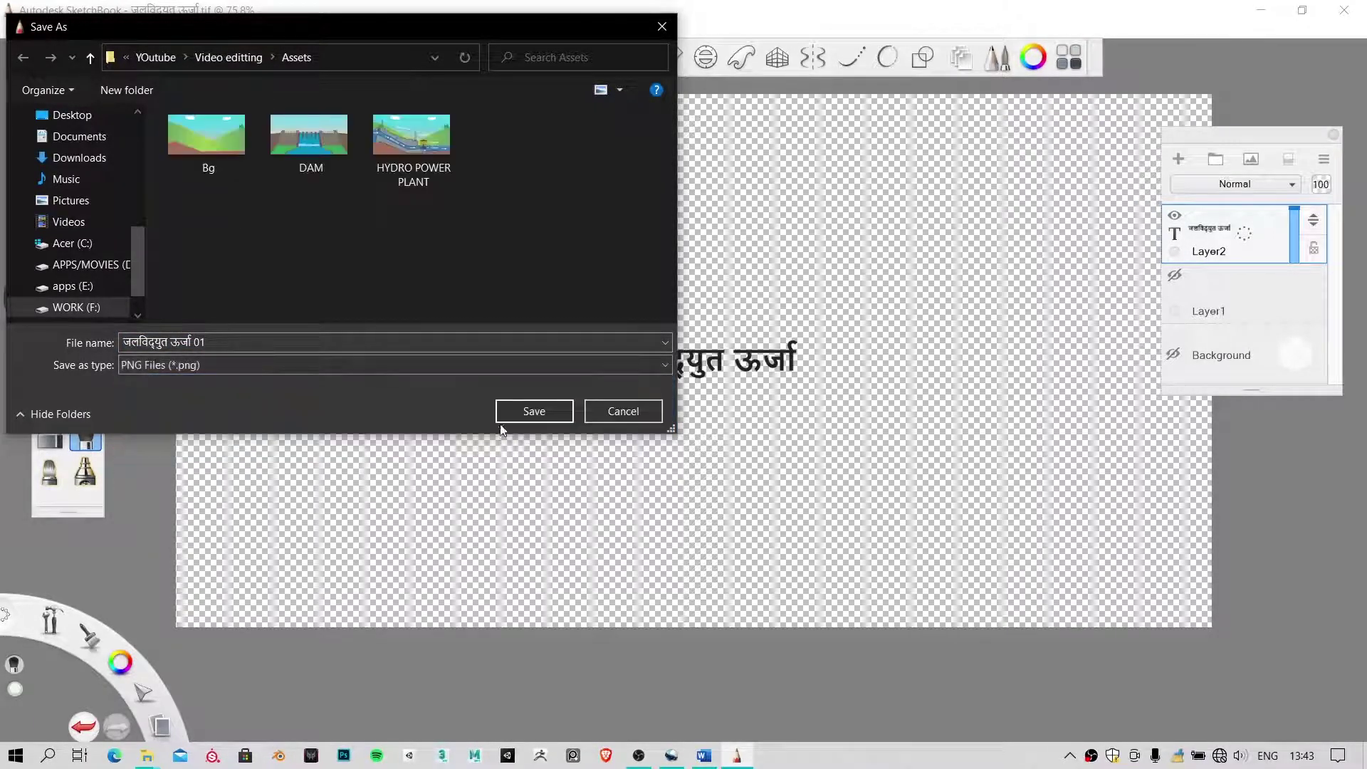
click(505, 413)
click(705, 453)
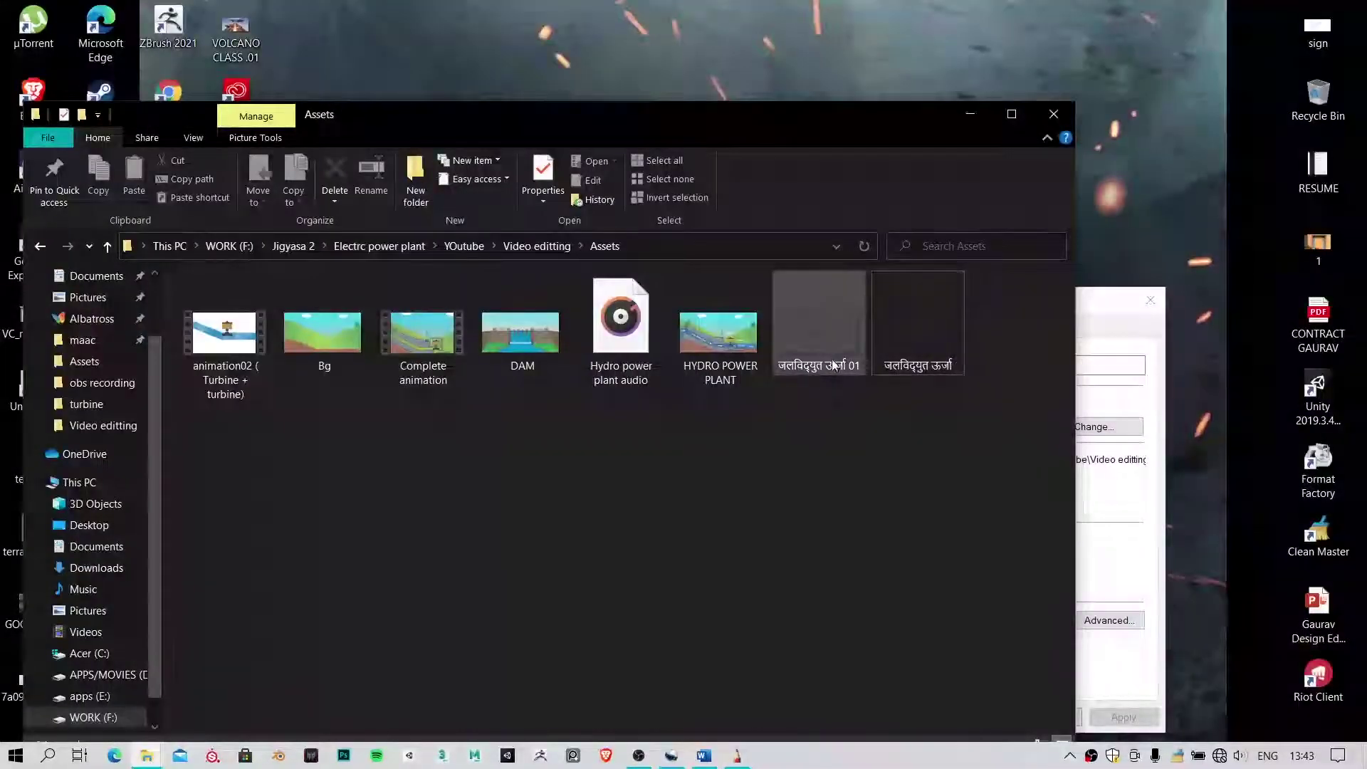
Bring "जलविद्युत ऊर्जा 01" from the Assets folder into OpenShot, place it near the start of Track 3 and check it in the preview
click(834, 365)
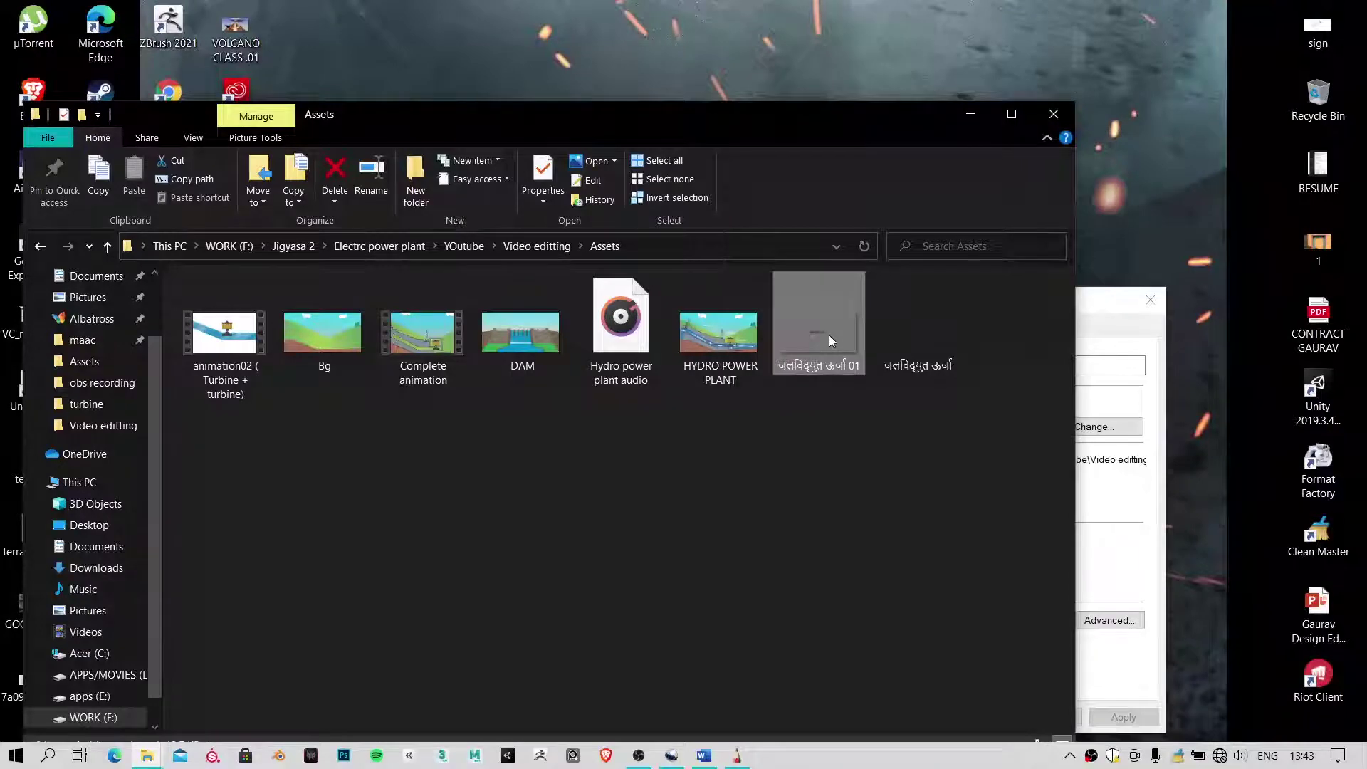
drag(828, 335, 498, 296)
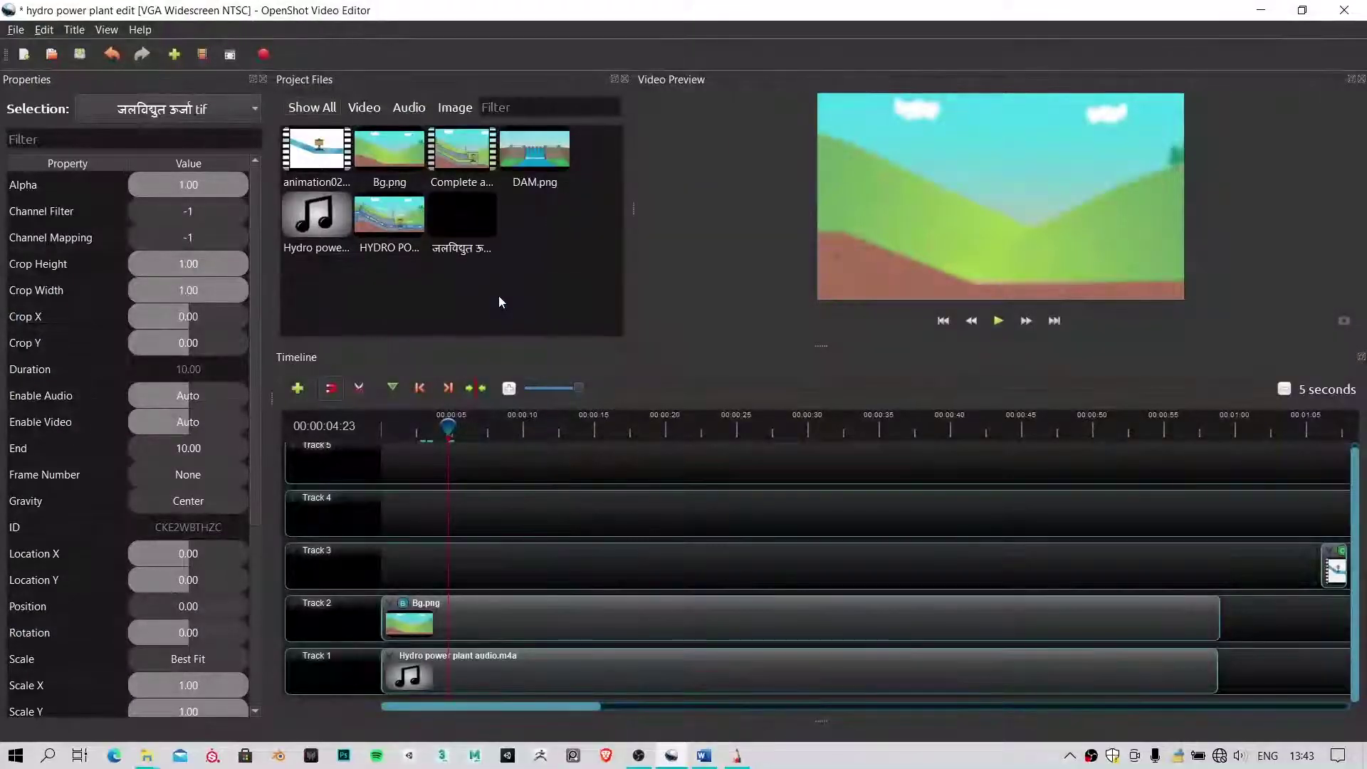
click(451, 204)
drag(451, 211, 387, 547)
click(431, 426)
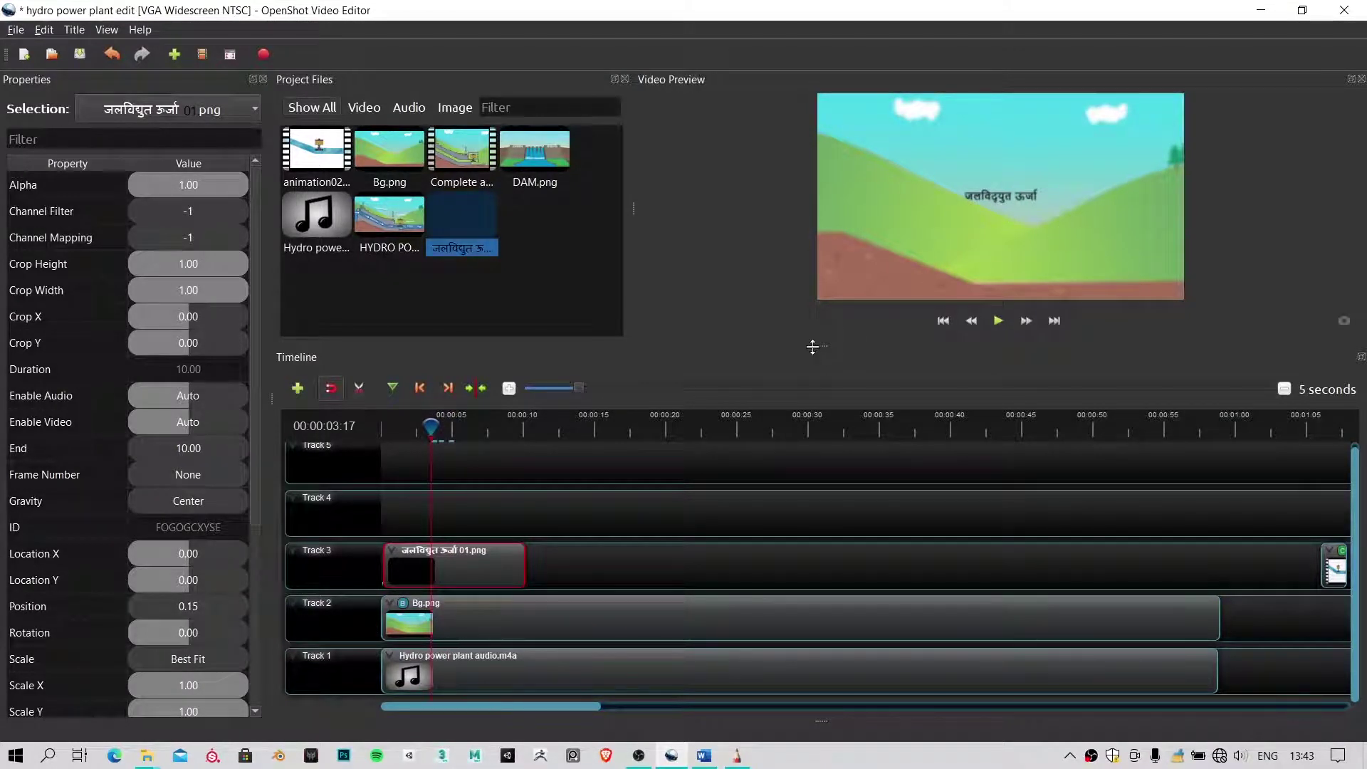
Move the title clip on Track 3 to start at about 11.81 s, enlarge the timeline area and play the narration leading up to it
drag(812, 347, 812, 394)
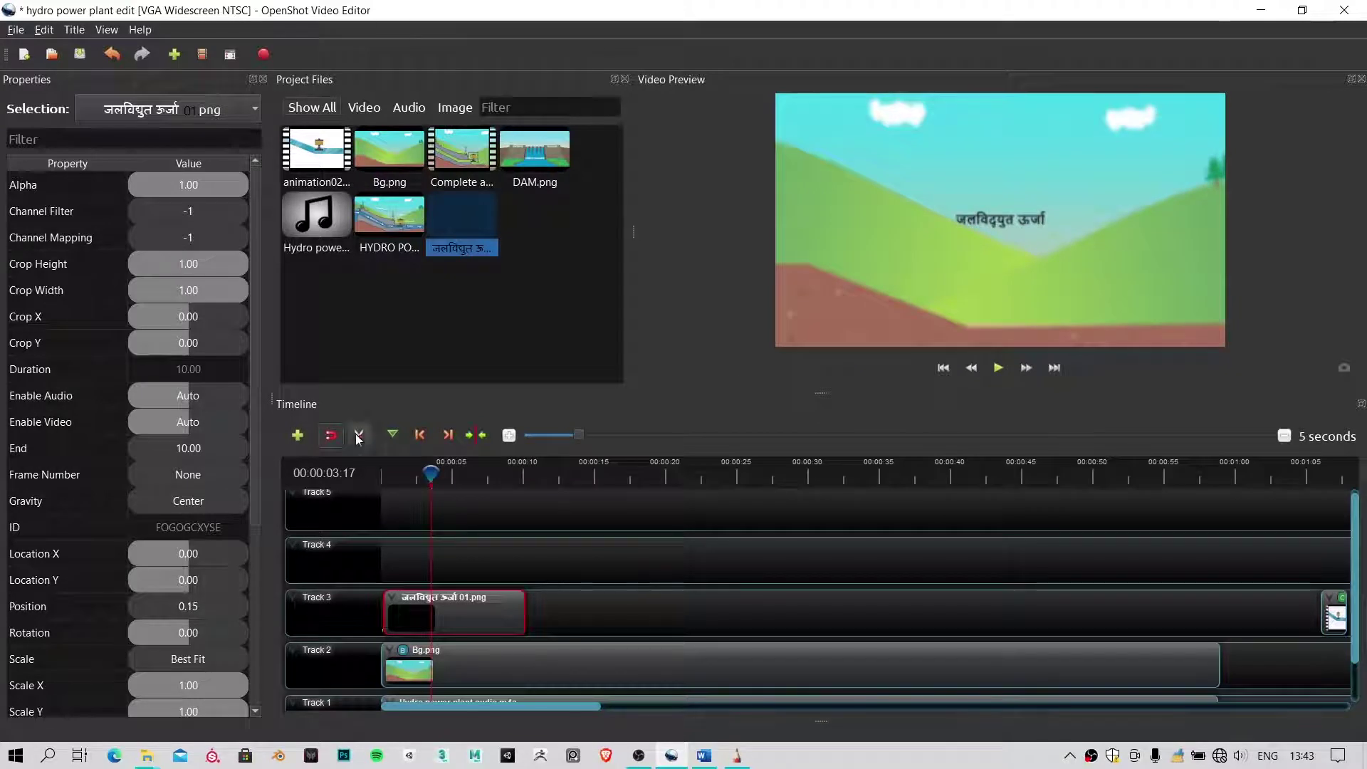
click(384, 472)
drag(446, 608, 619, 610)
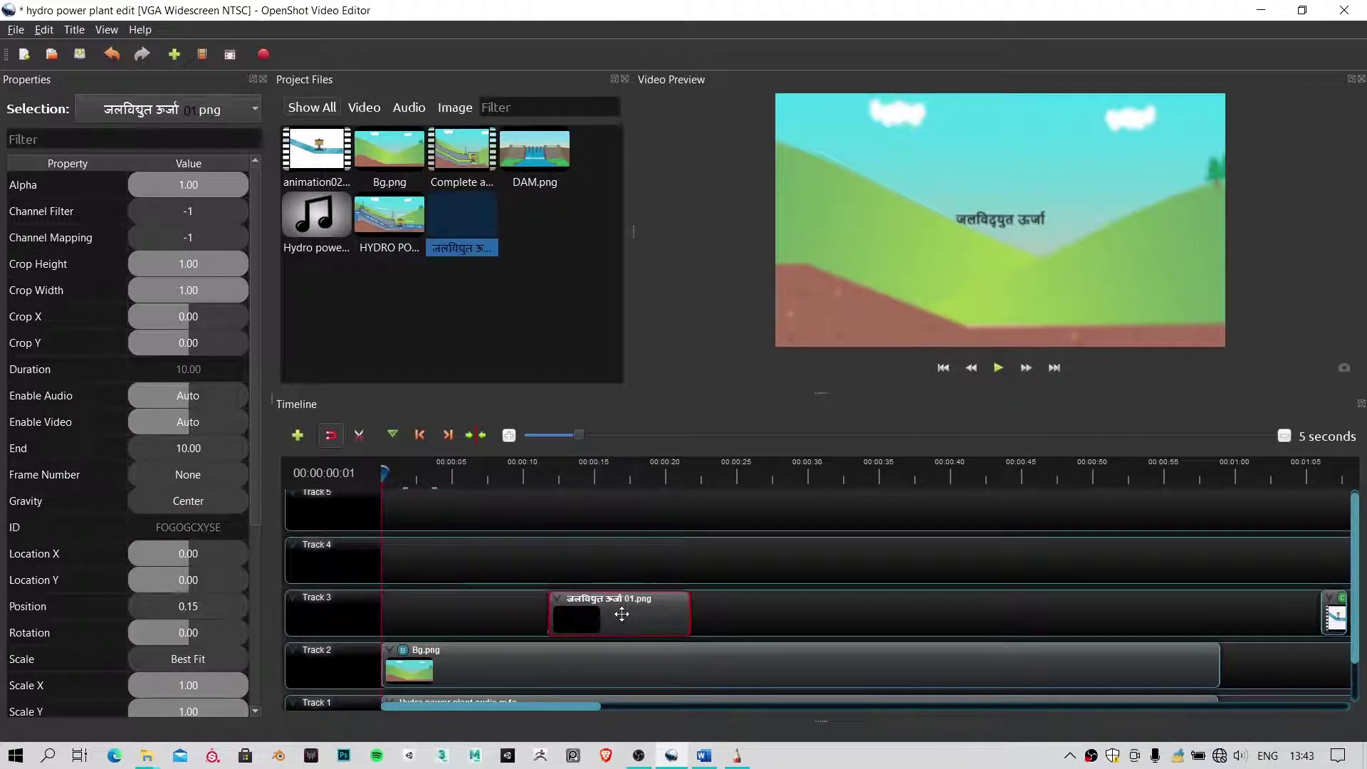
drag(518, 471, 503, 470)
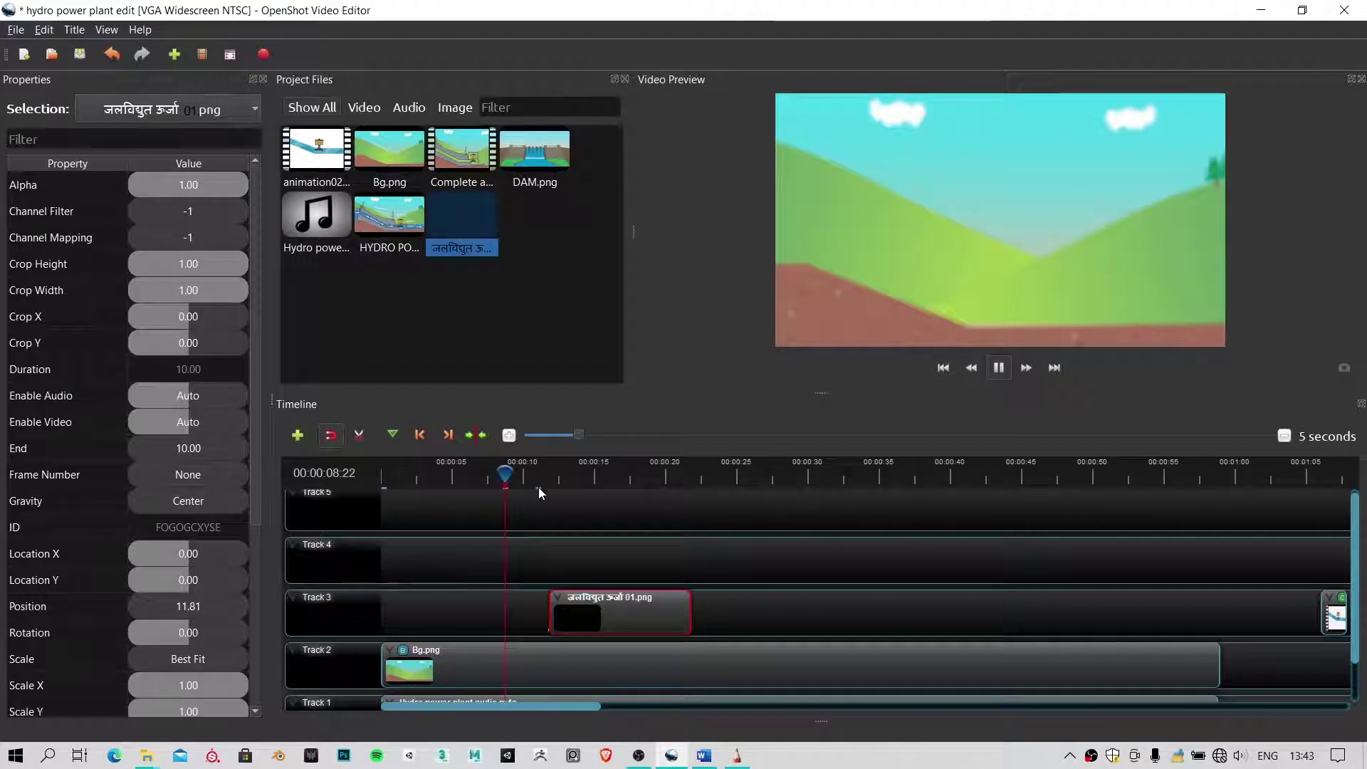
key(space)
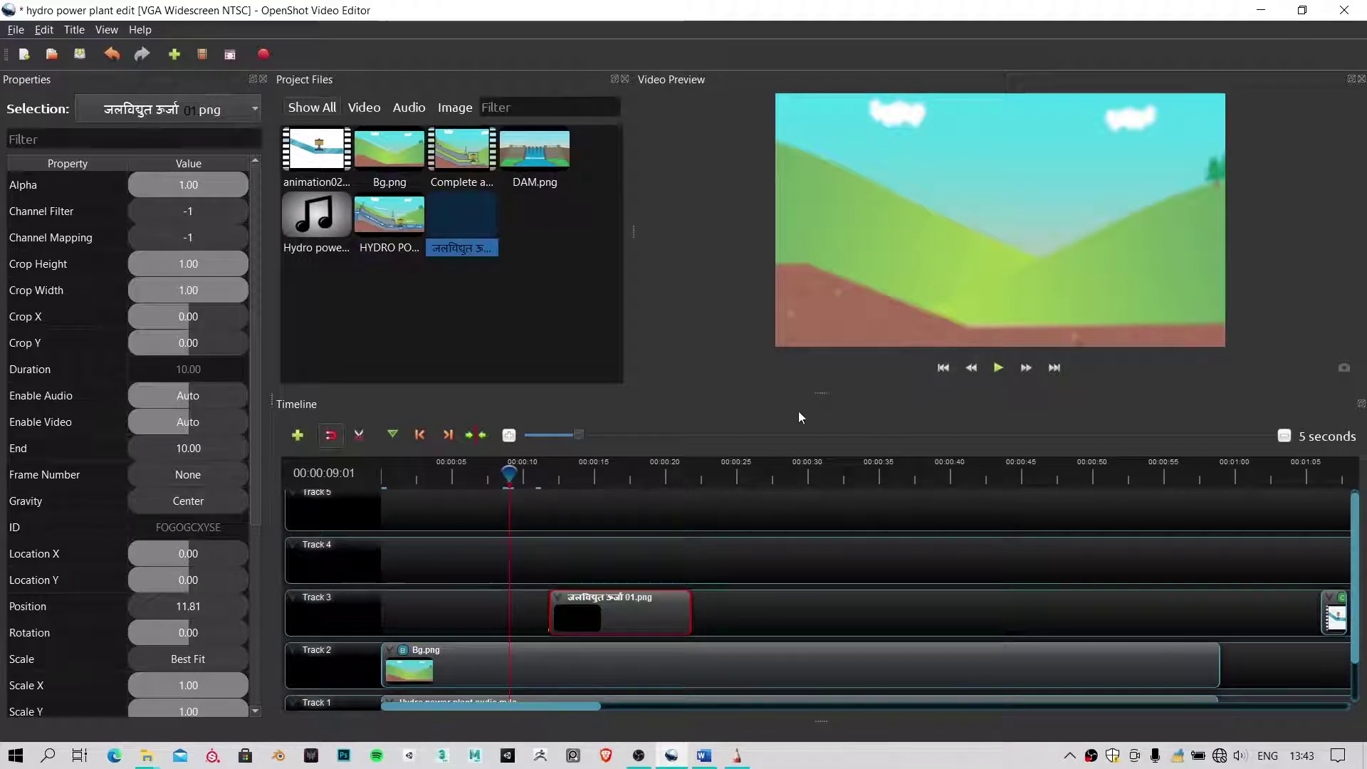
drag(817, 393, 778, 229)
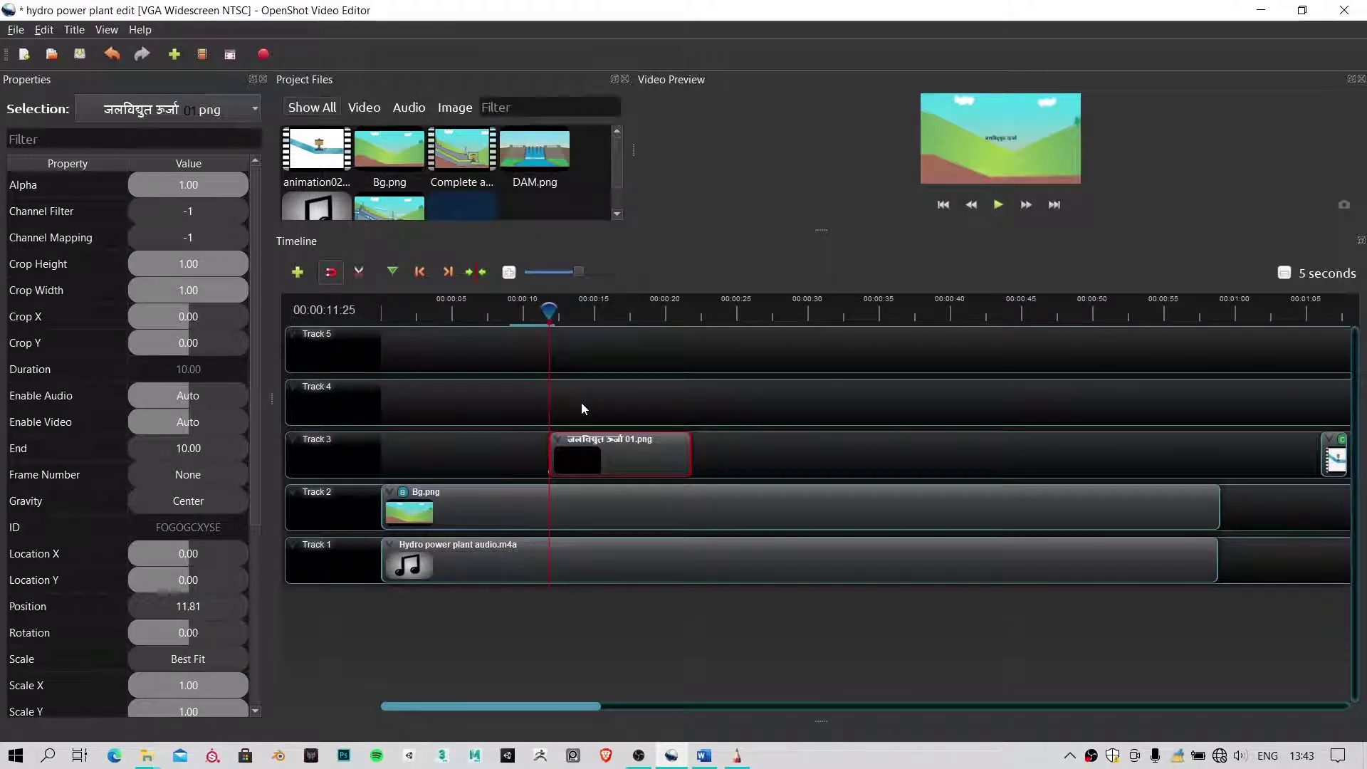
key(space)
key(space)
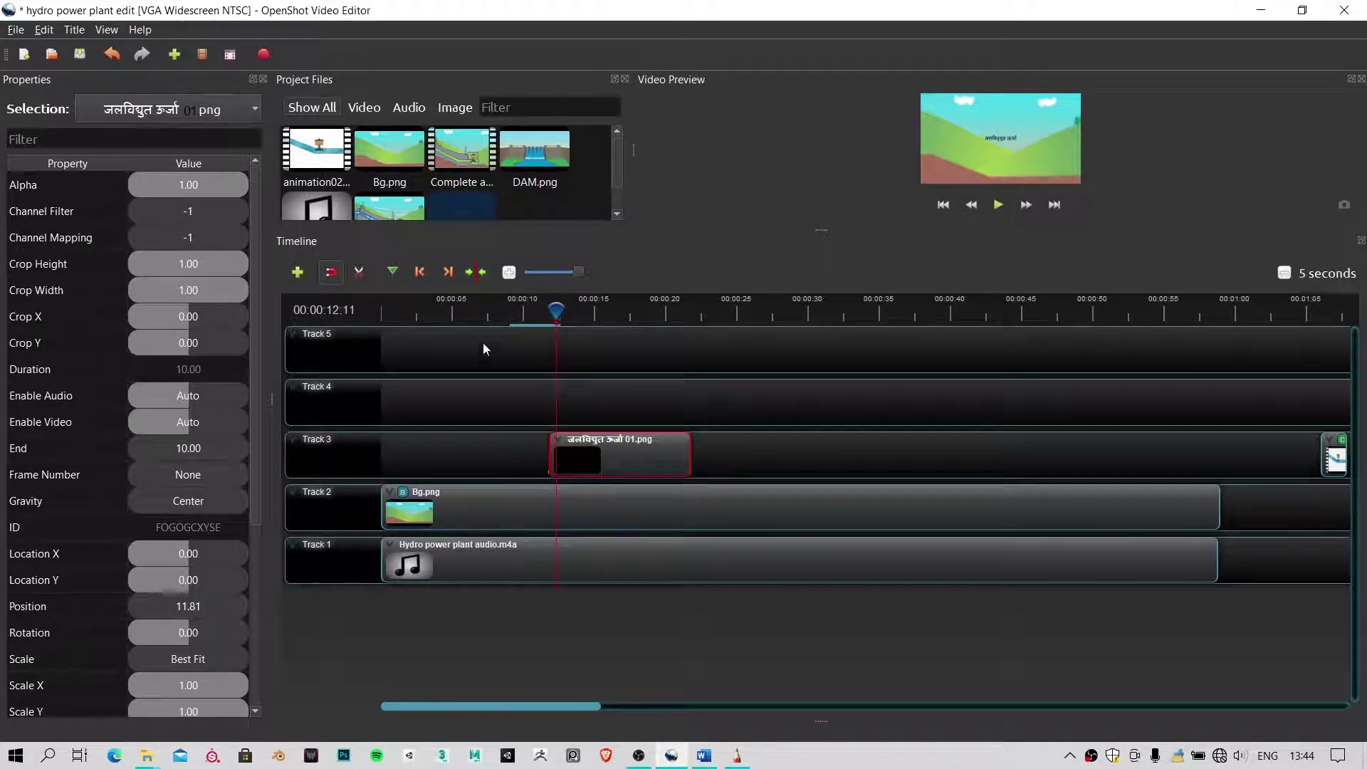
Move the title clip to start at about 4.04 s, trim it to about 1.84 s and play the section around it
click(454, 313)
drag(666, 466, 541, 488)
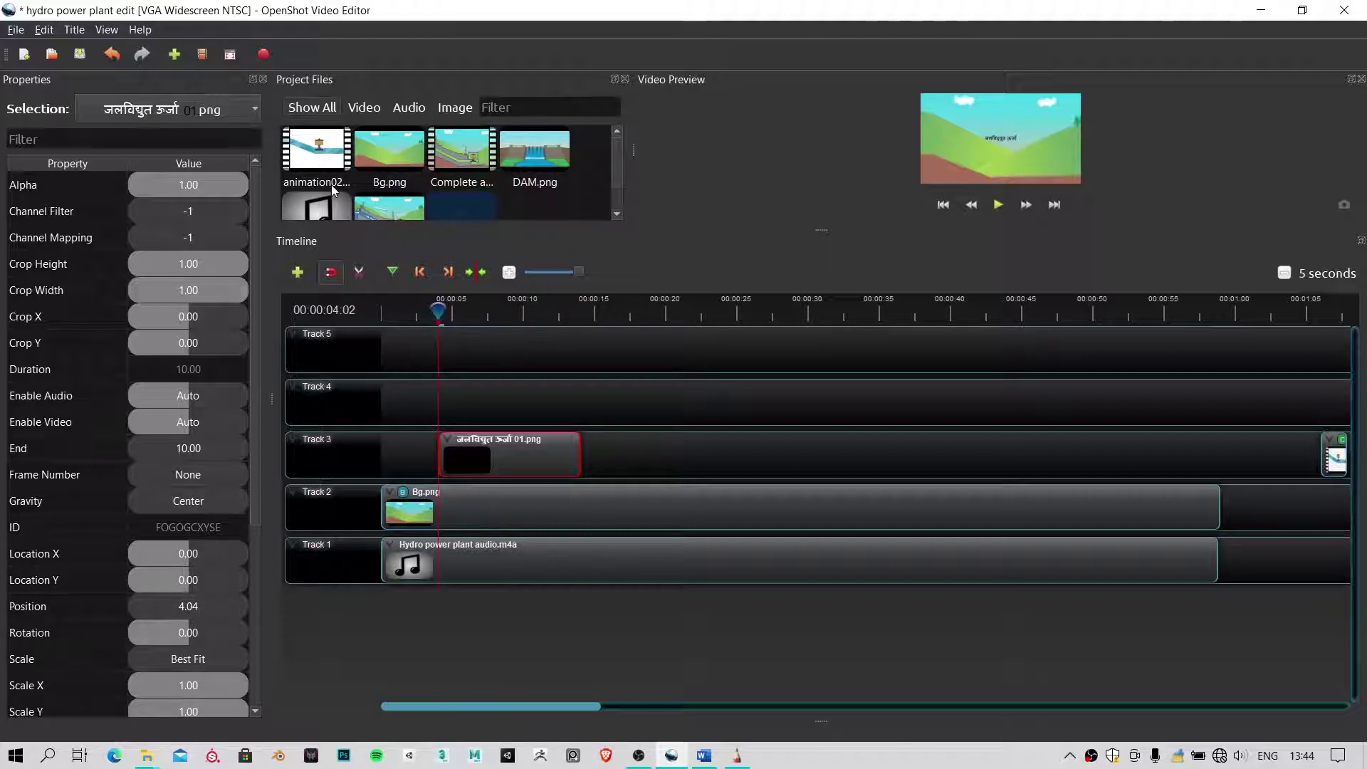
key(space)
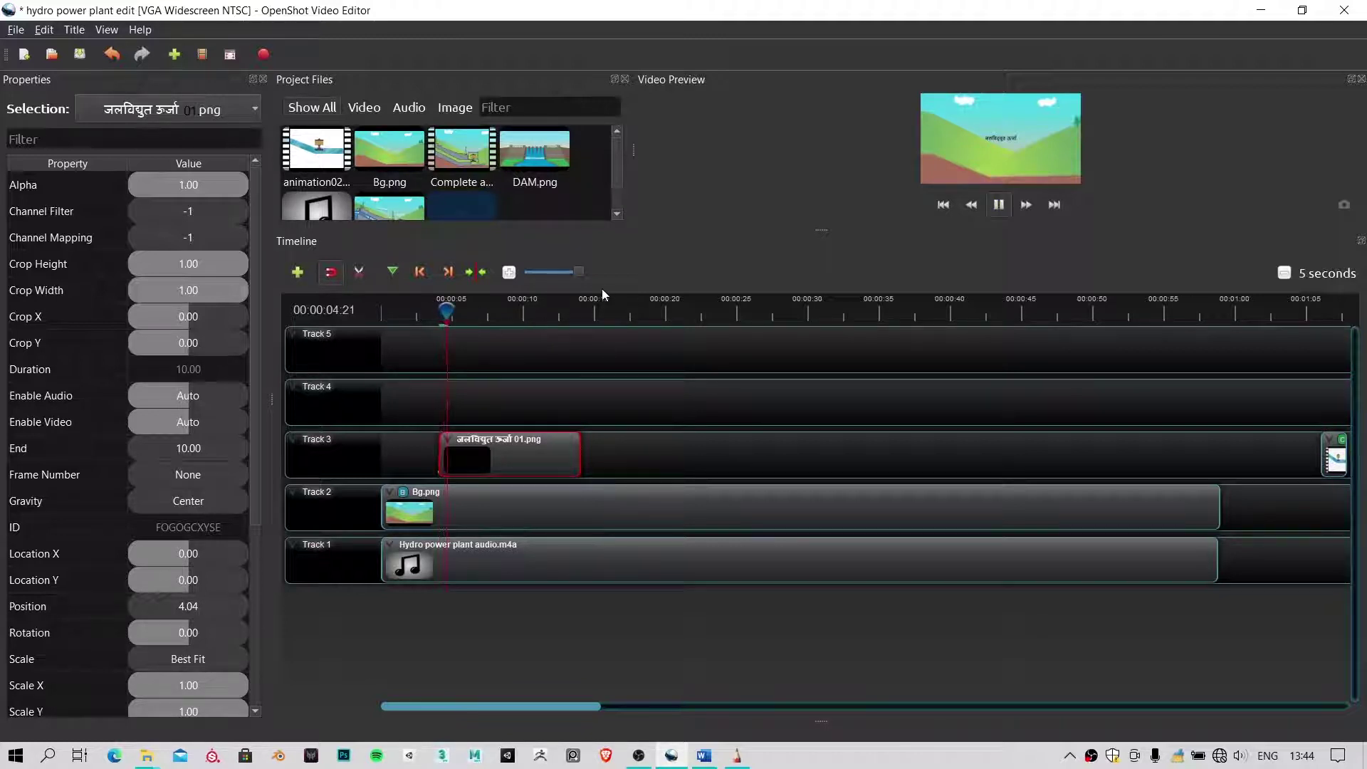
key(space)
drag(581, 455, 464, 463)
ctrl+scroll(427, 507, up, 4)
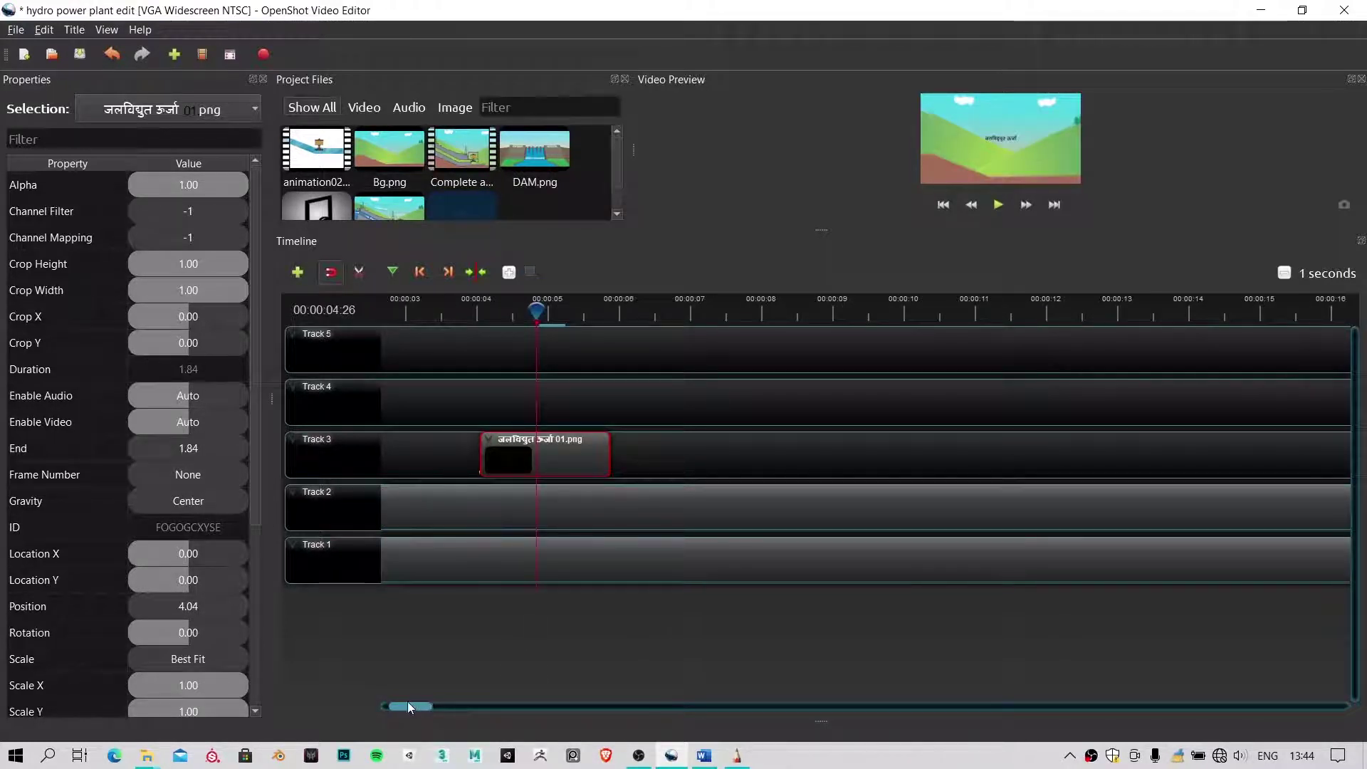
drag(412, 706, 395, 704)
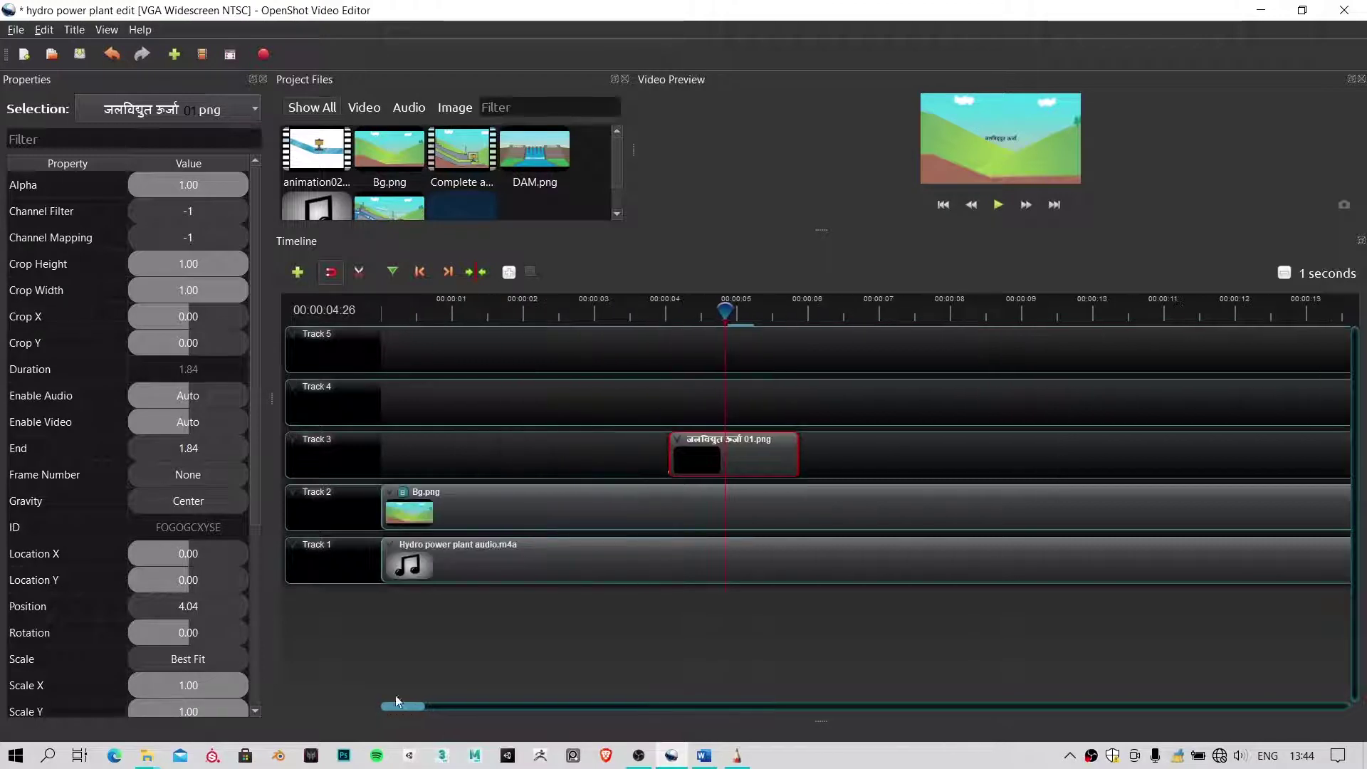
key(space)
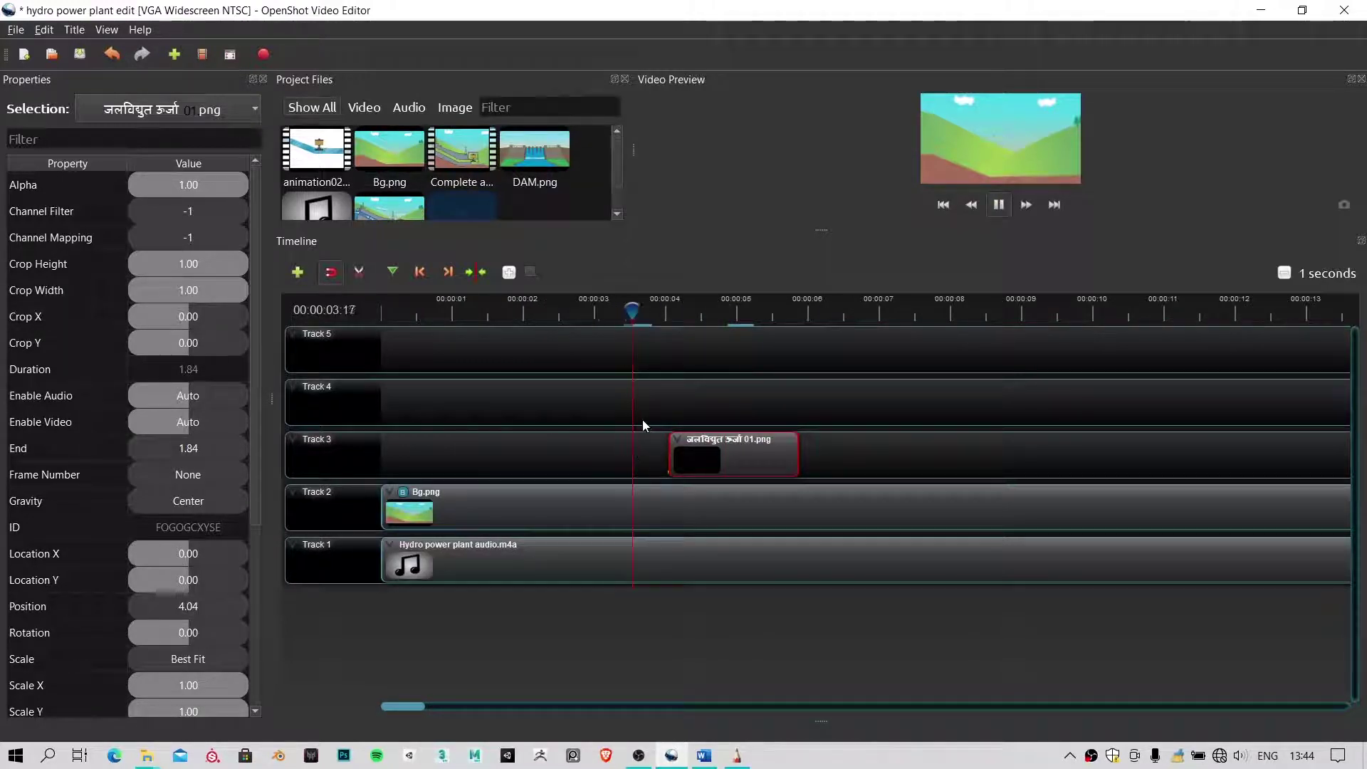
key(space)
Reposition the title clip on Track 3 to start at about 3.94 s and save the project
drag(723, 452, 580, 460)
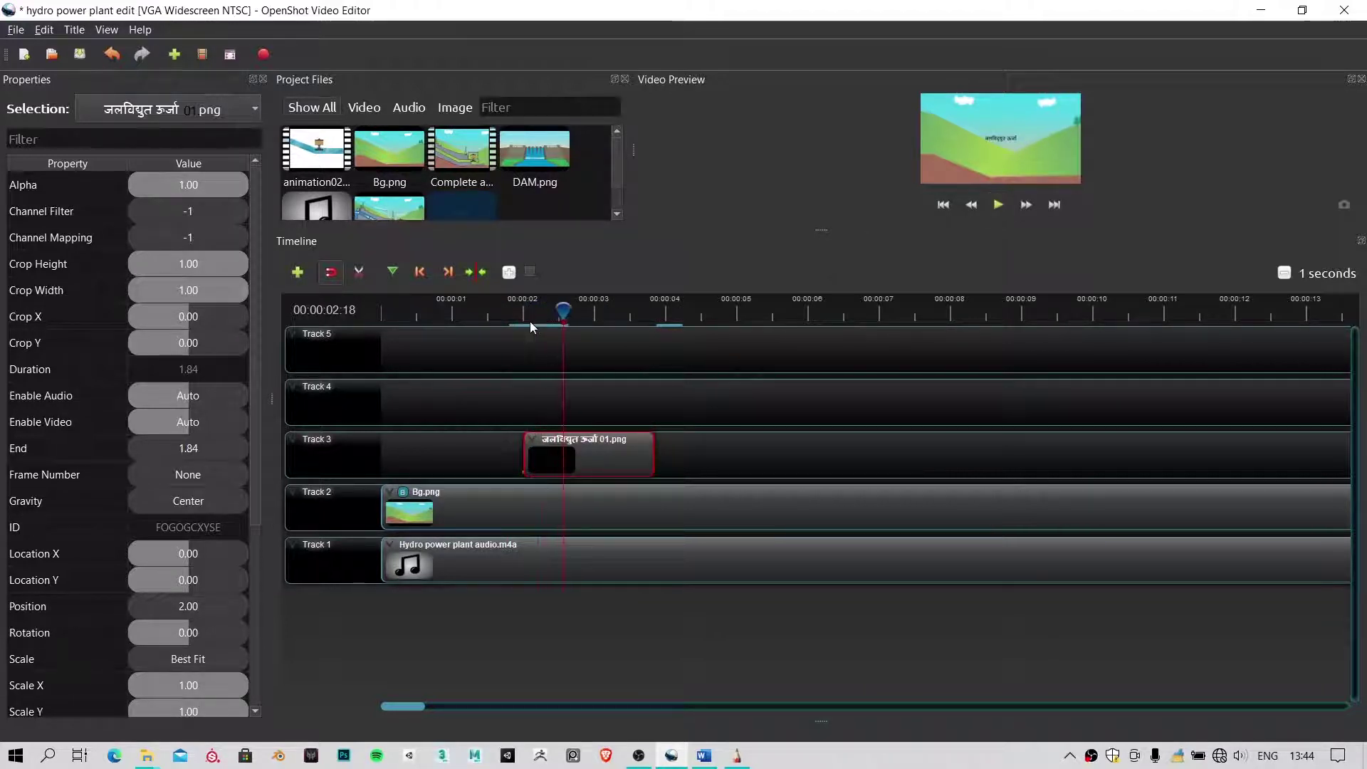
drag(787, 452, 736, 453)
drag(583, 311, 640, 308)
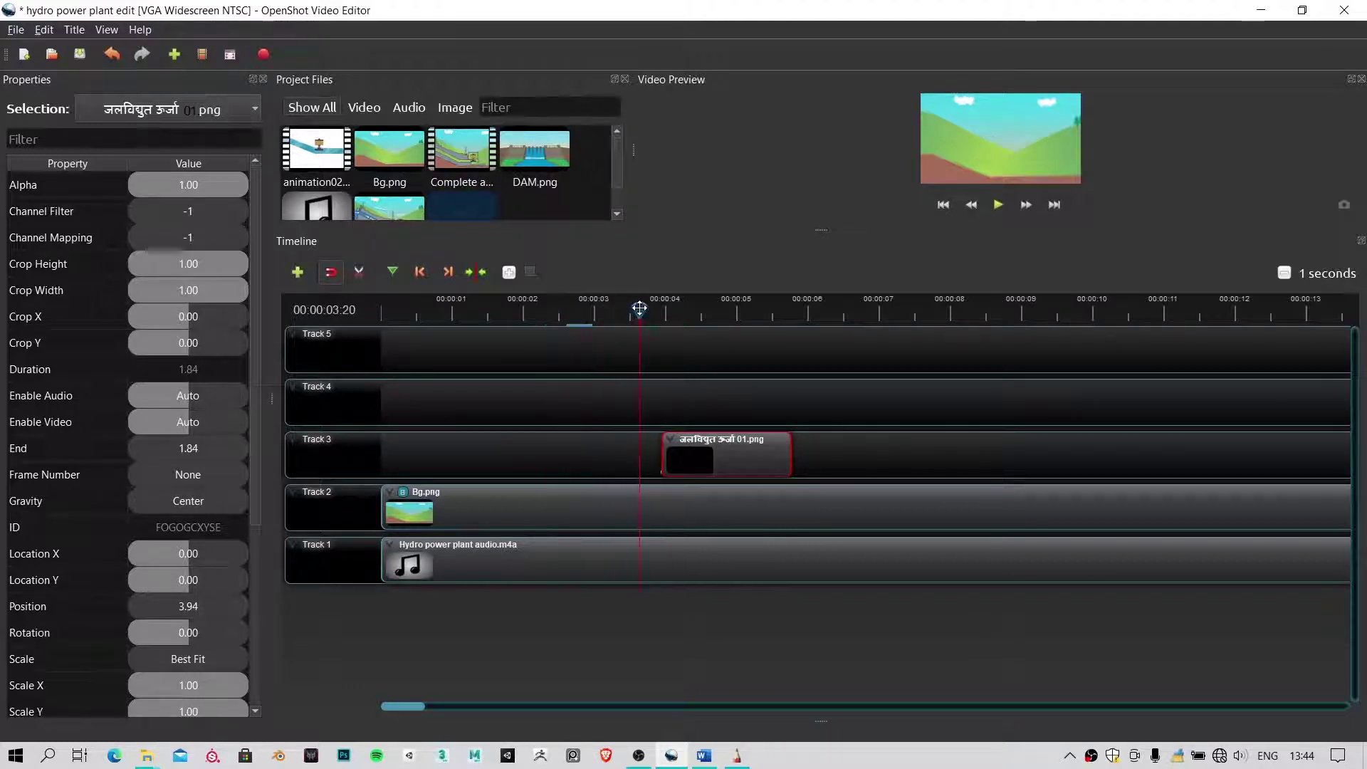
key(ctrl+s)
Play the narration past the title clip, move the clip to start at about 7.54 s and shorten it to about 0.60 s
key(space)
key(space)
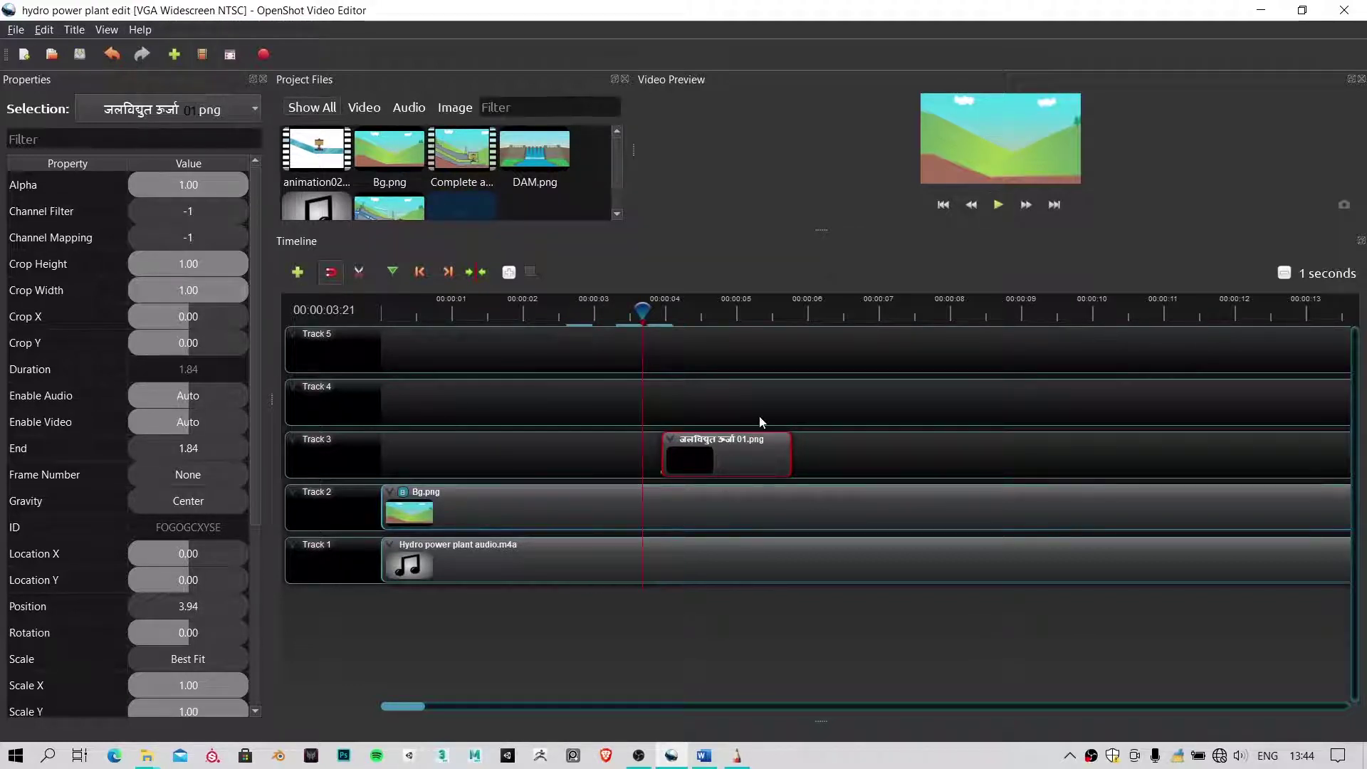
key(space)
click(629, 309)
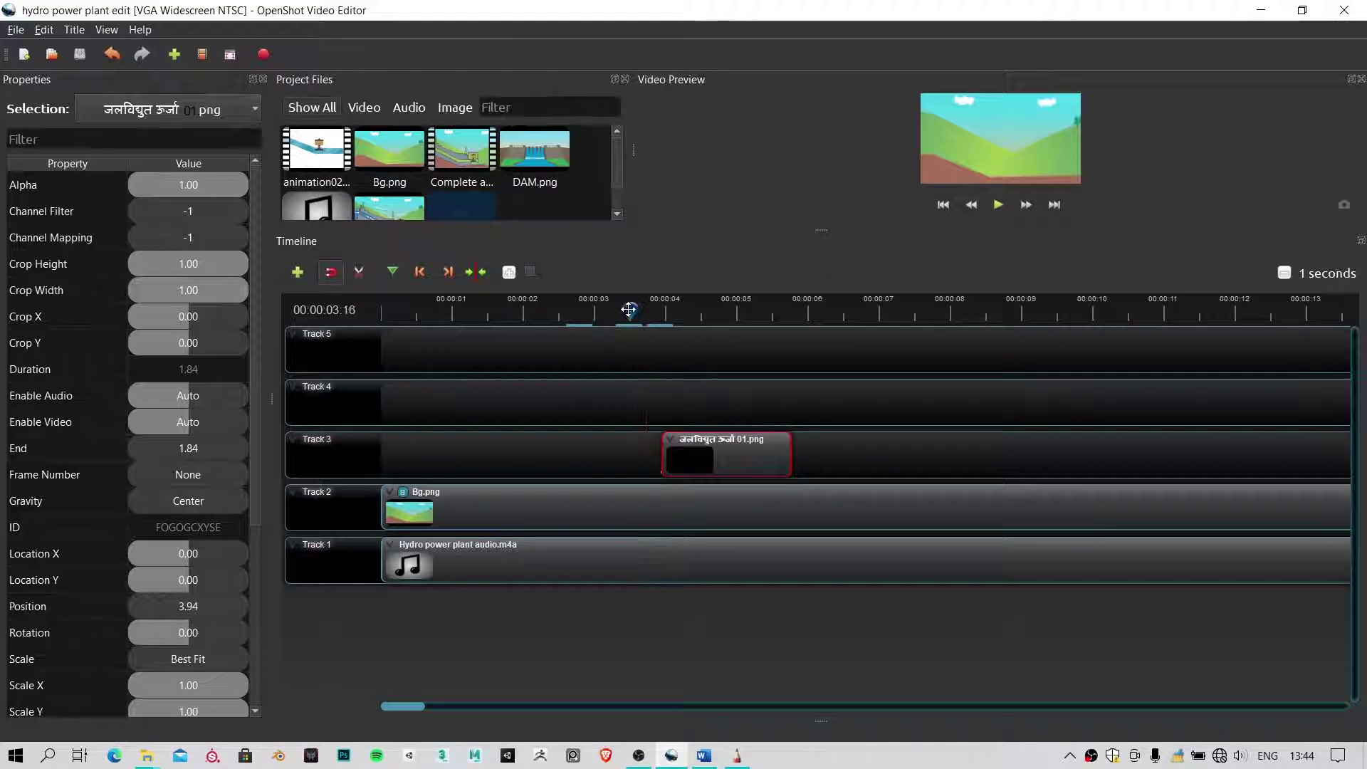
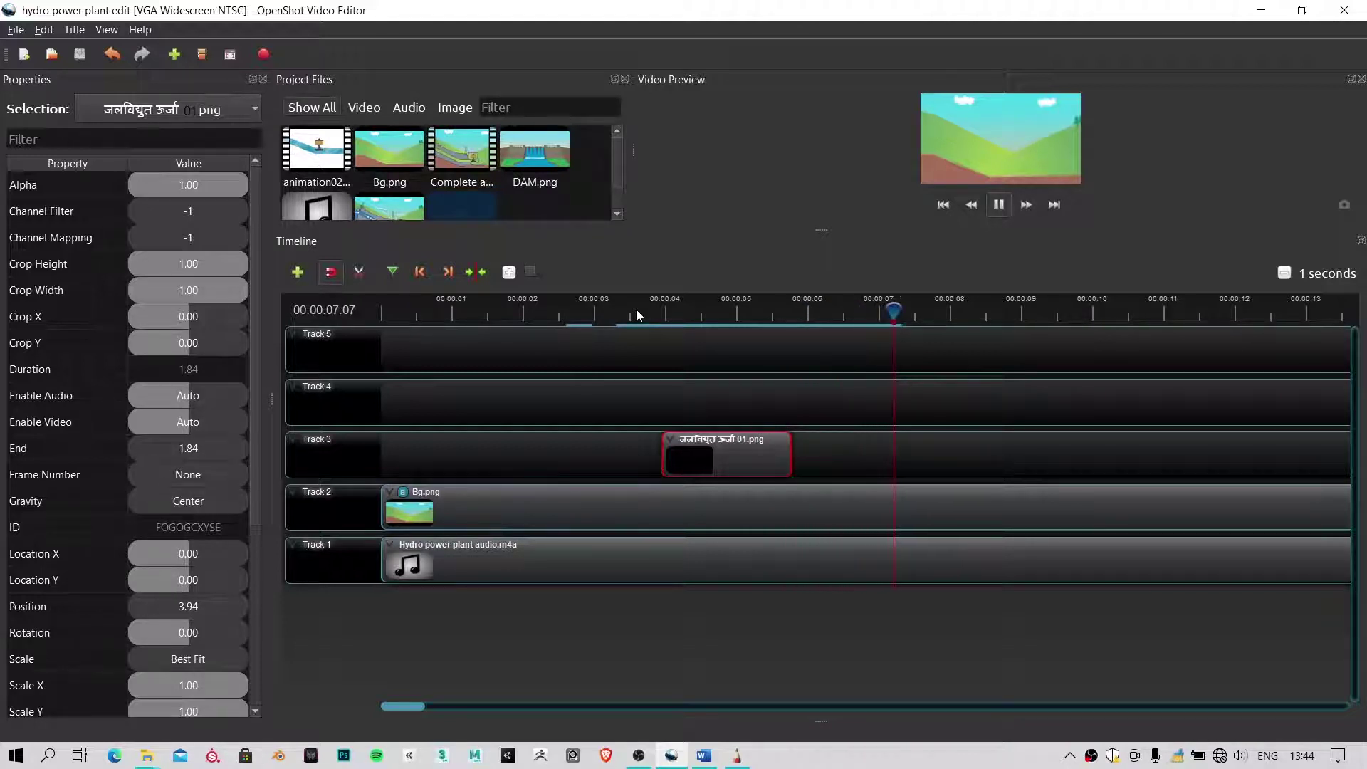
key(space)
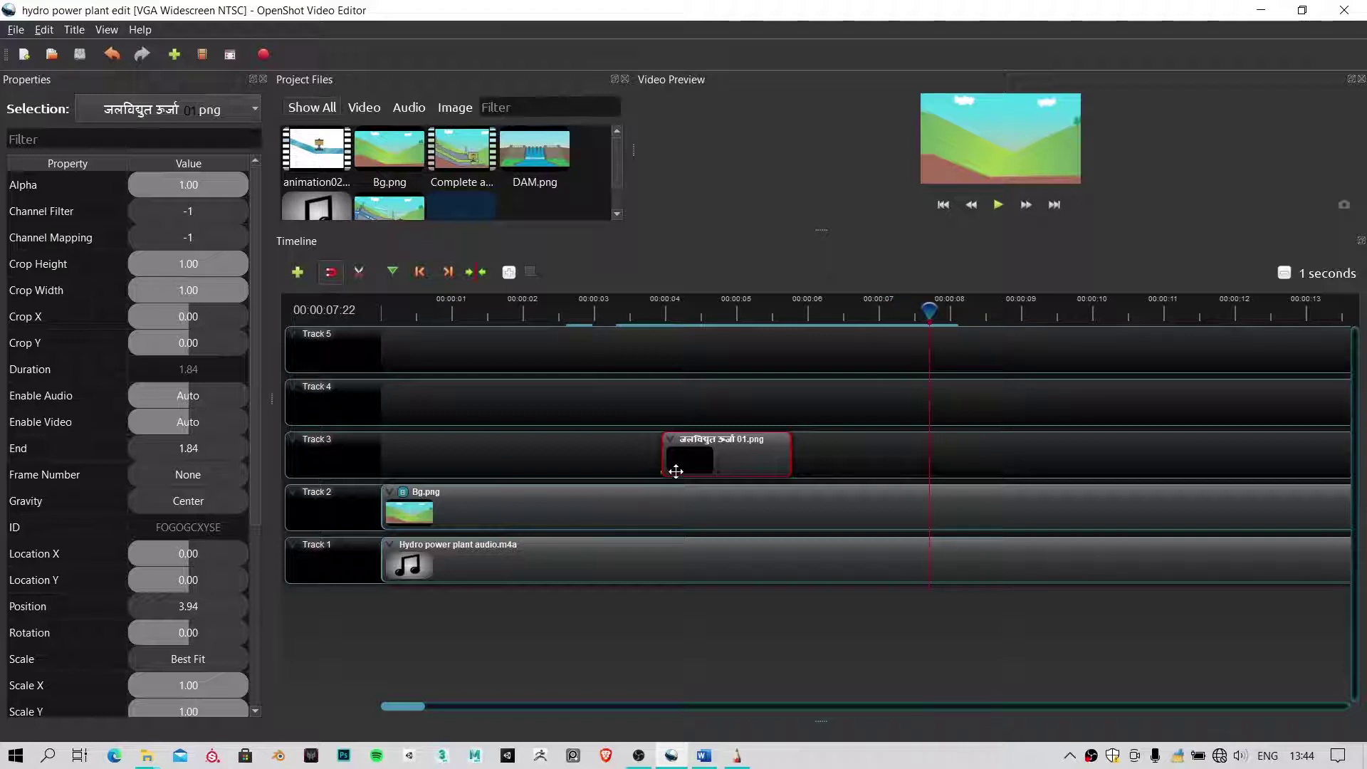
drag(718, 448, 960, 456)
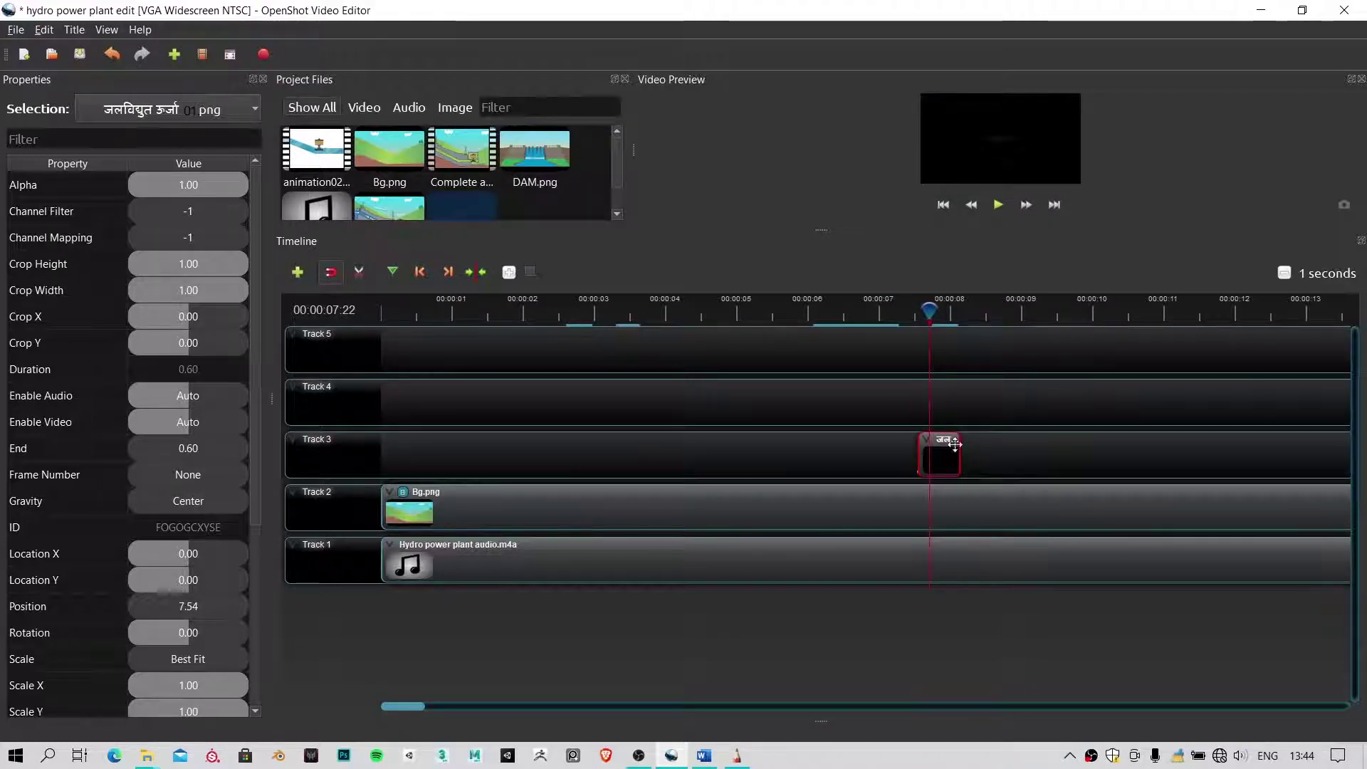
Play through the title clip and extend its end so it lasts about 1.00 s
click(899, 316)
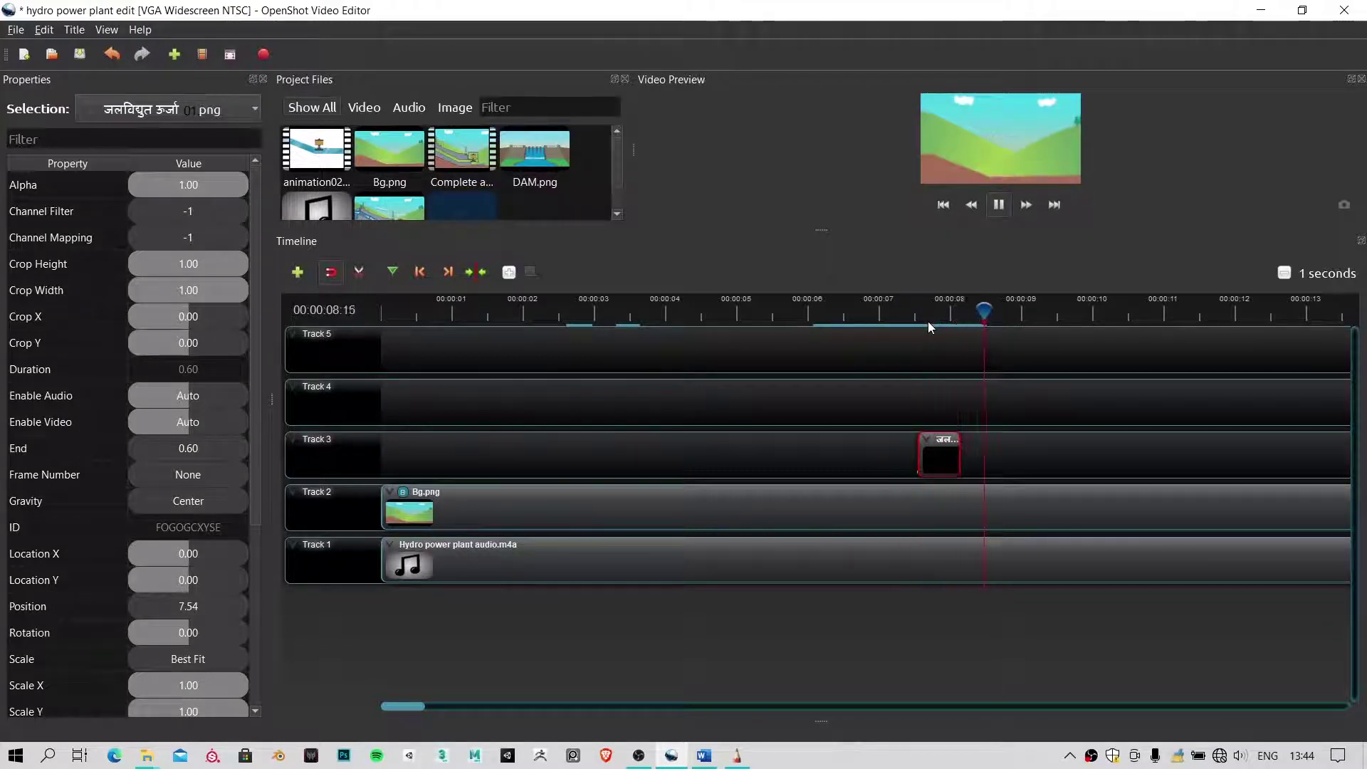
key(space)
drag(961, 453, 982, 454)
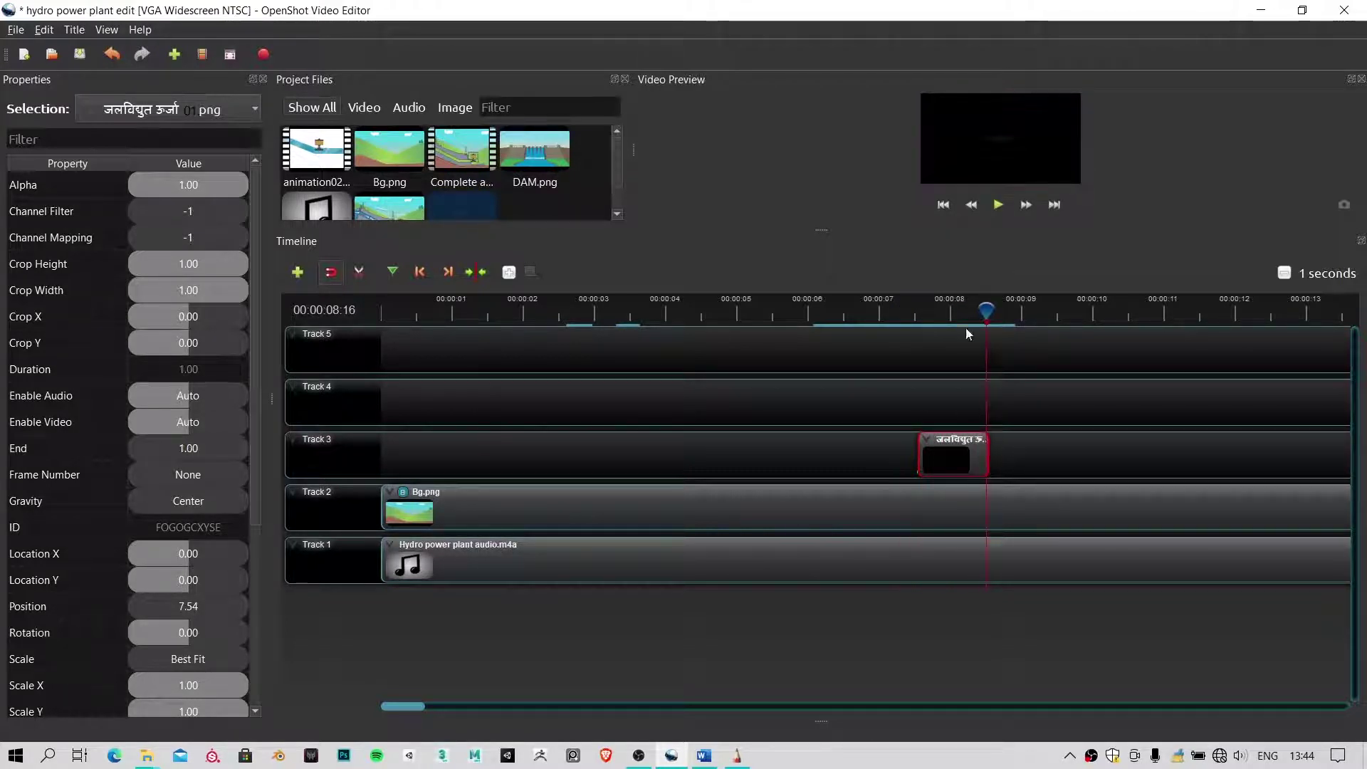
Play the timeline from just before the title clip to check its timing against the narration
click(901, 316)
key(space)
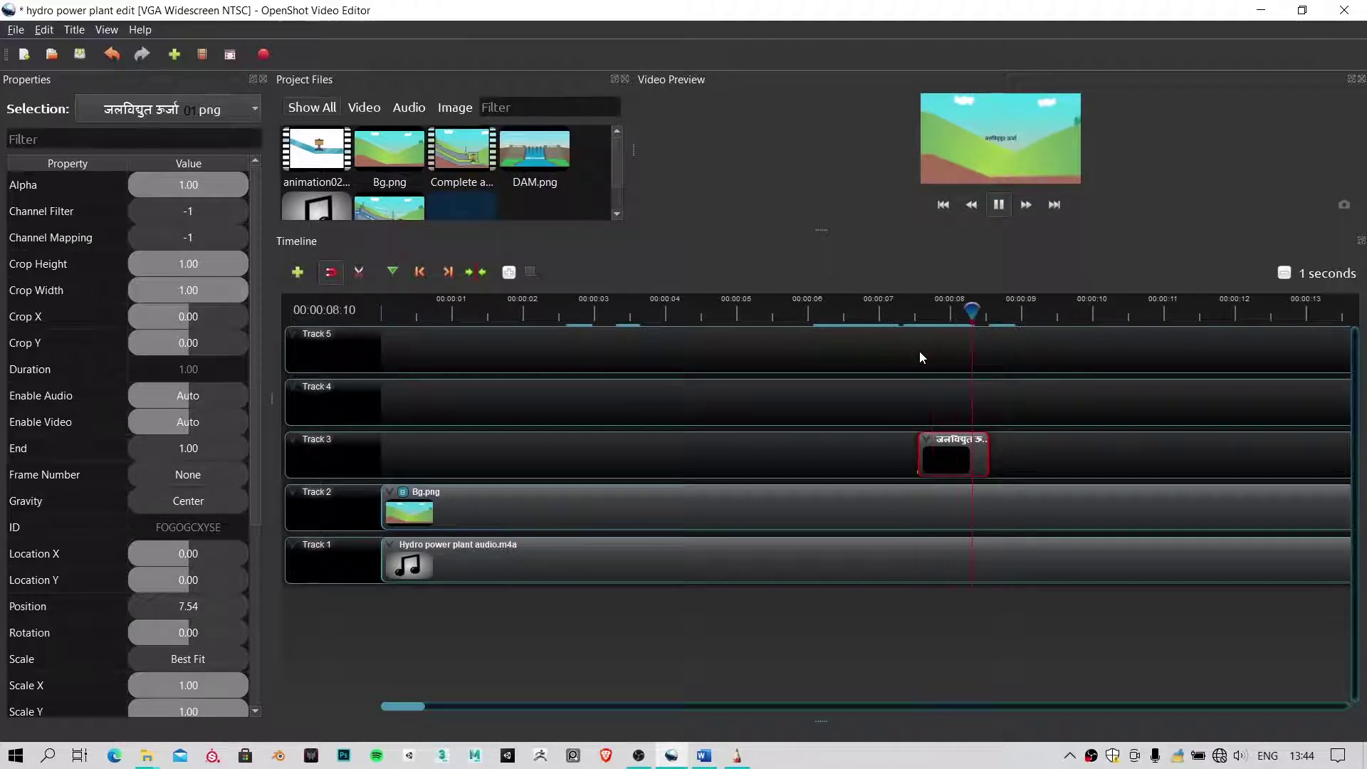
key(space)
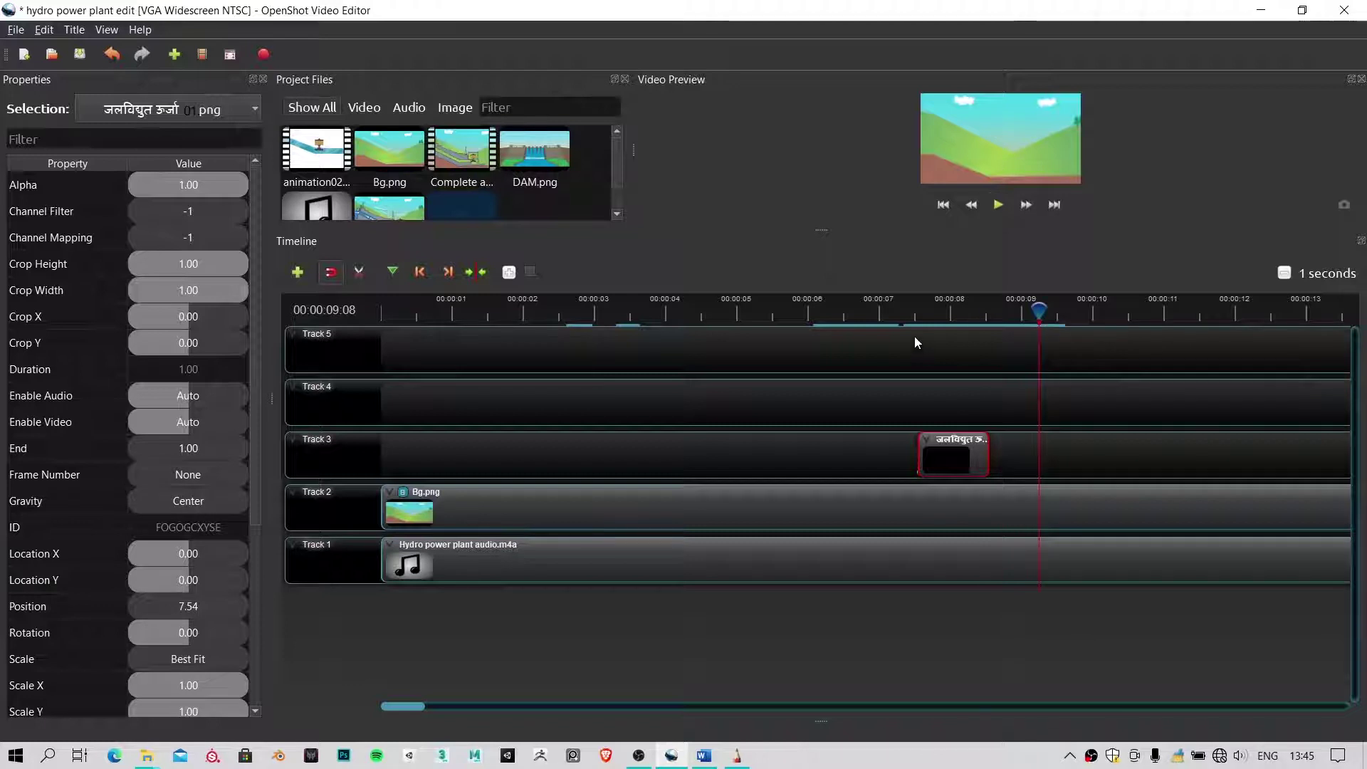
click(930, 306)
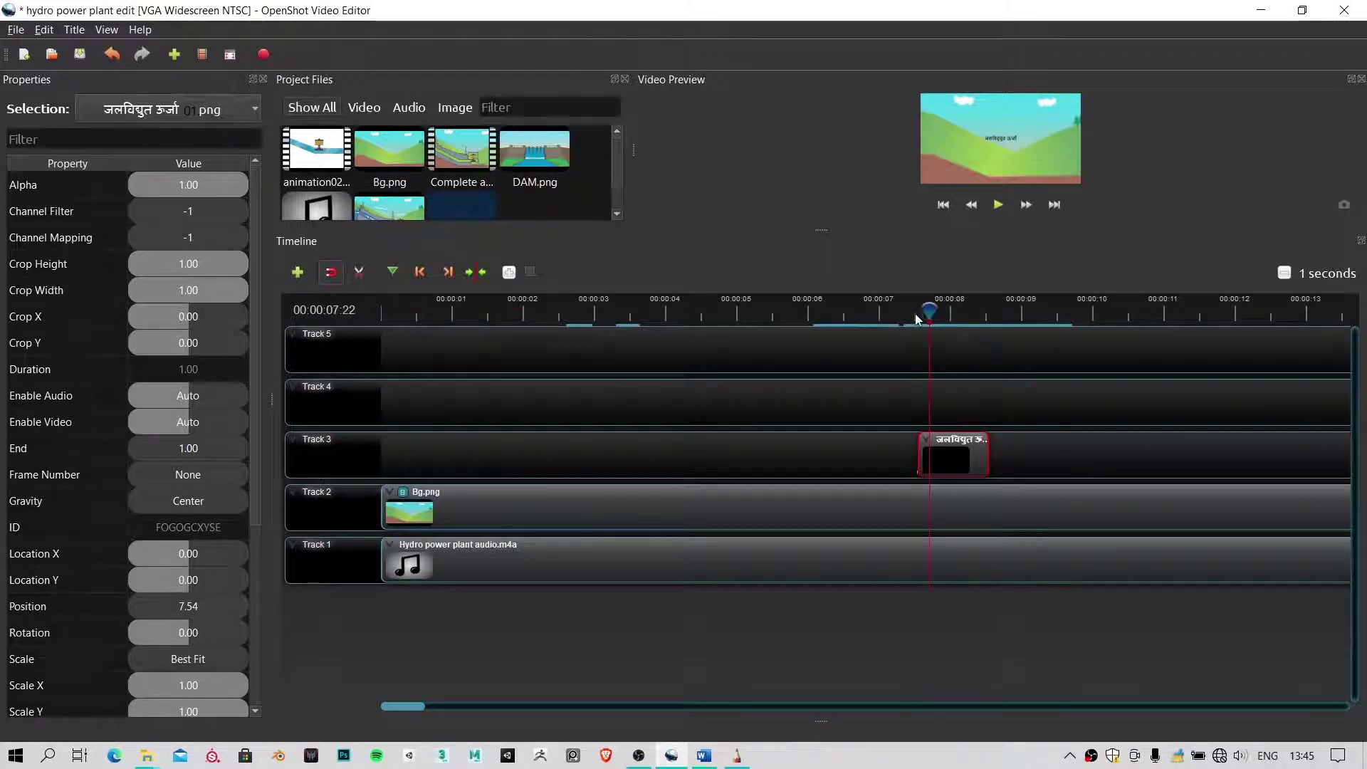
mouse_move(917, 319)
mouse_down()
mouse_move(876, 319)
mouse_move(897, 317)
mouse_up()
key(space)
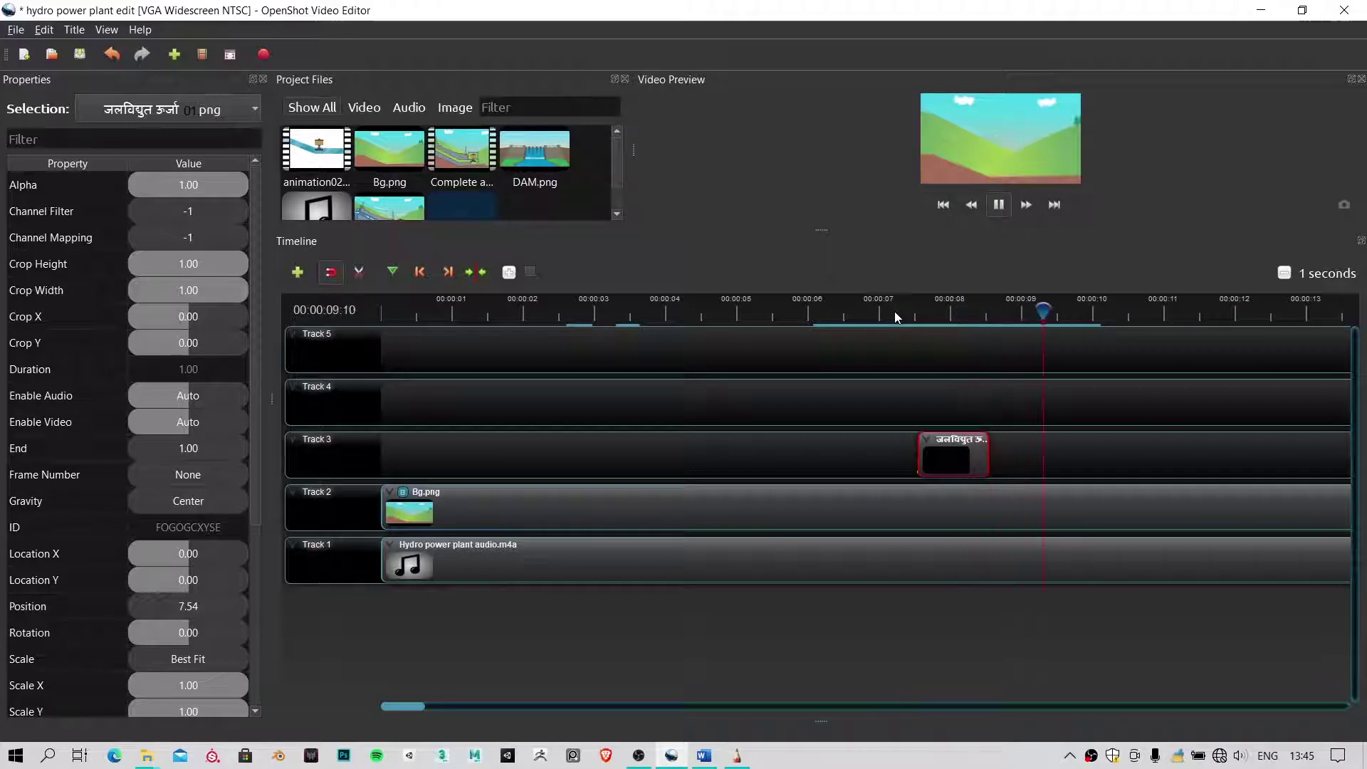
Extend the Hindi title clip on Track 3 to end at about 9 s and replay the narration around it
click(1001, 467)
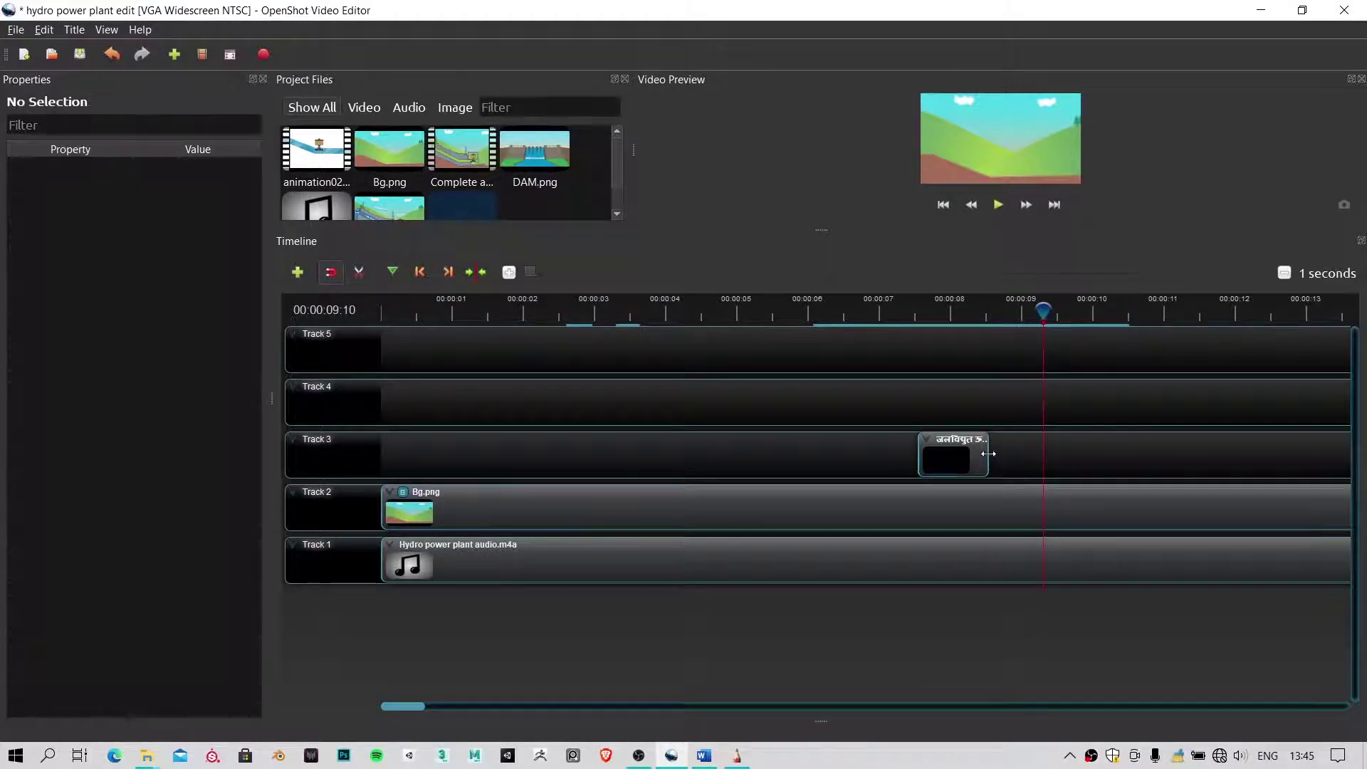
drag(991, 455, 1021, 453)
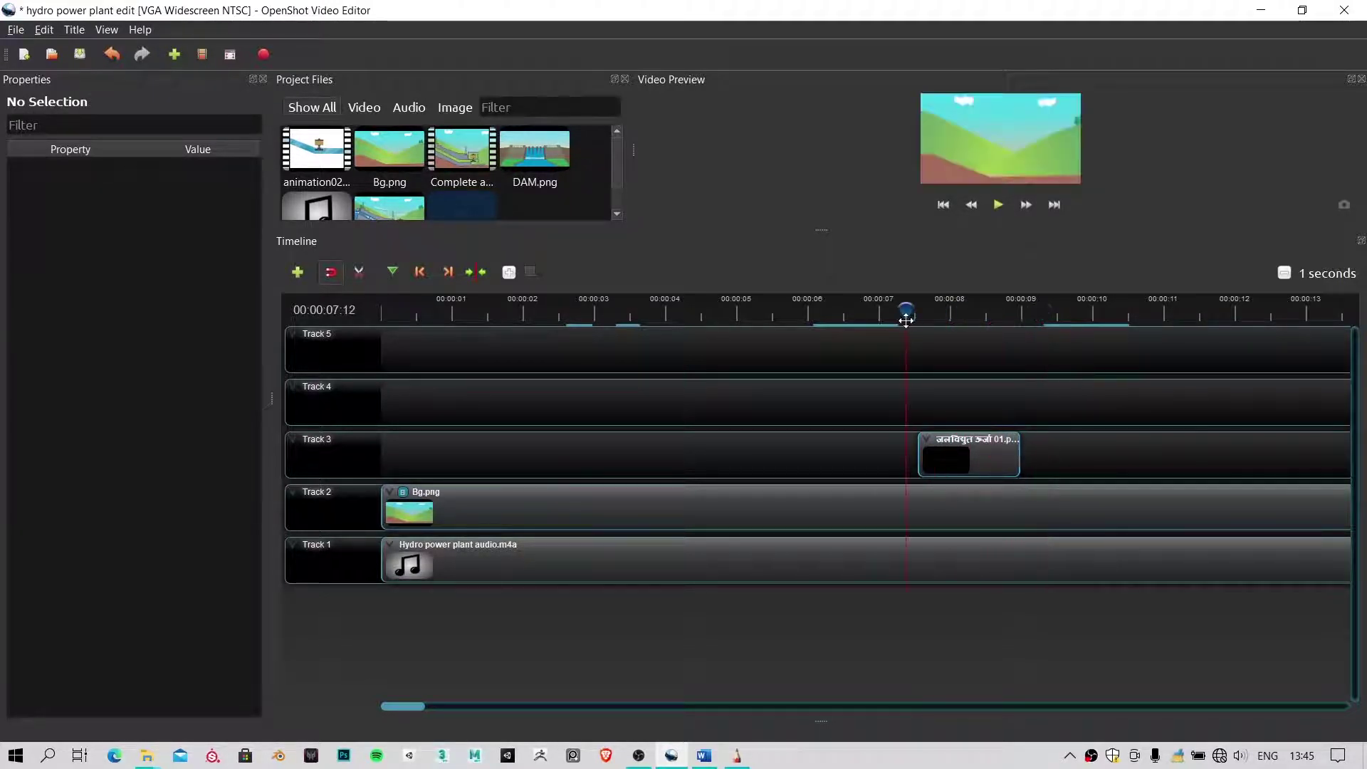
mouse_move(906, 320)
mouse_down()
mouse_move(920, 335)
mouse_move(893, 318)
mouse_up()
key(space)
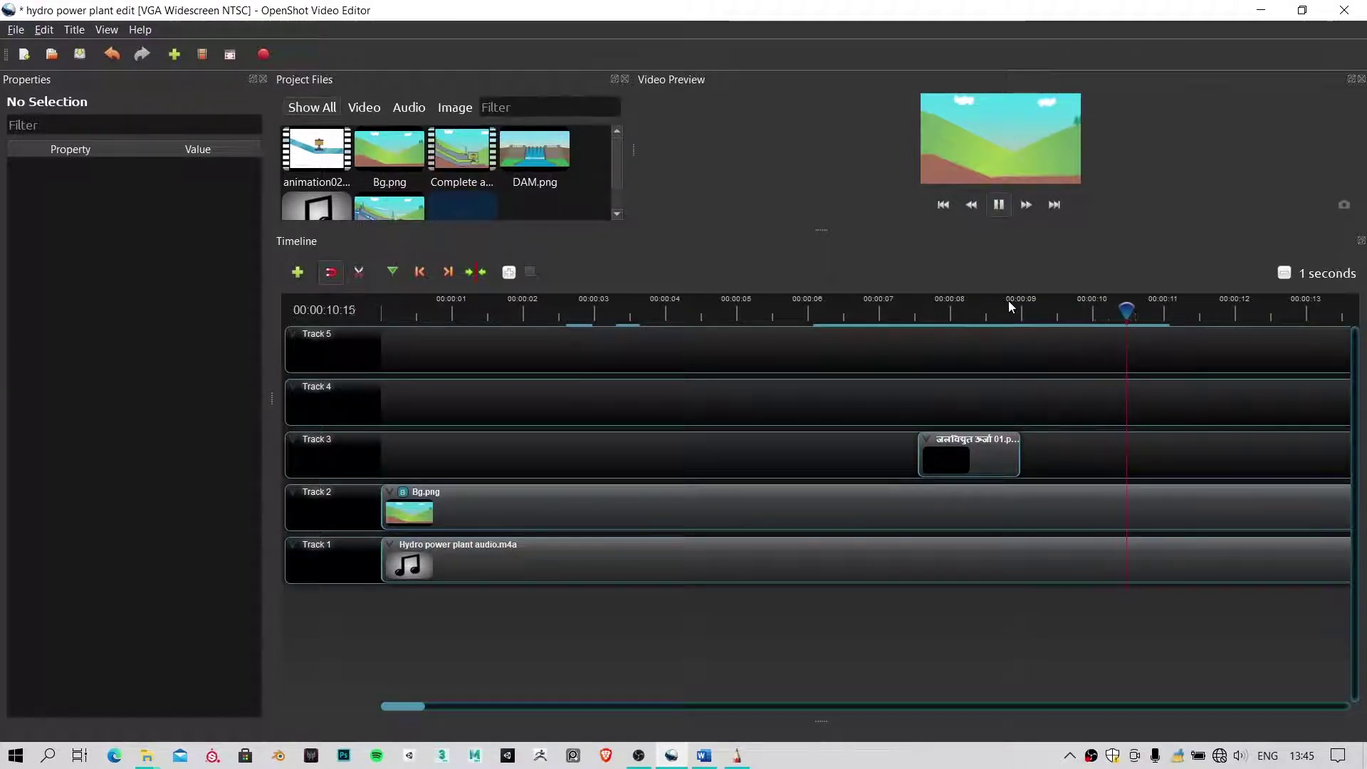
click(958, 311)
click(868, 314)
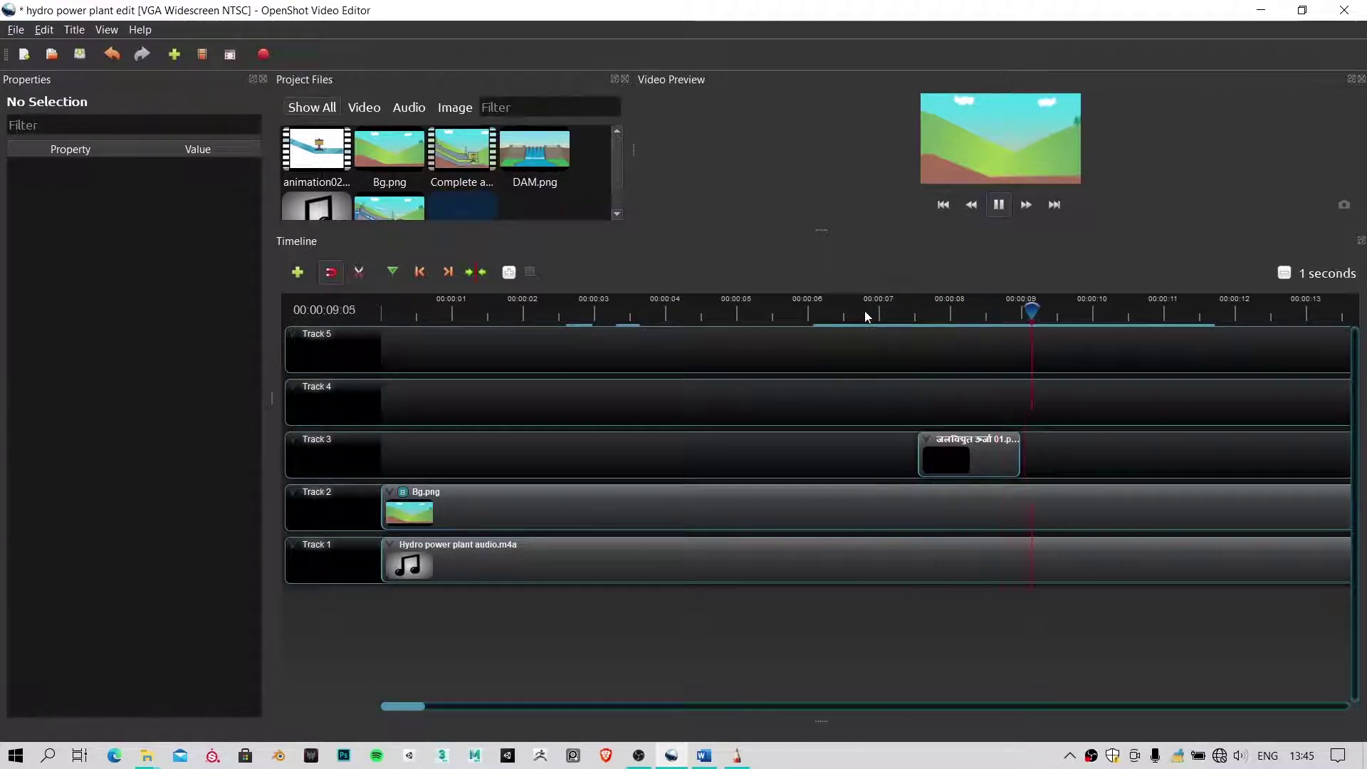
key(space)
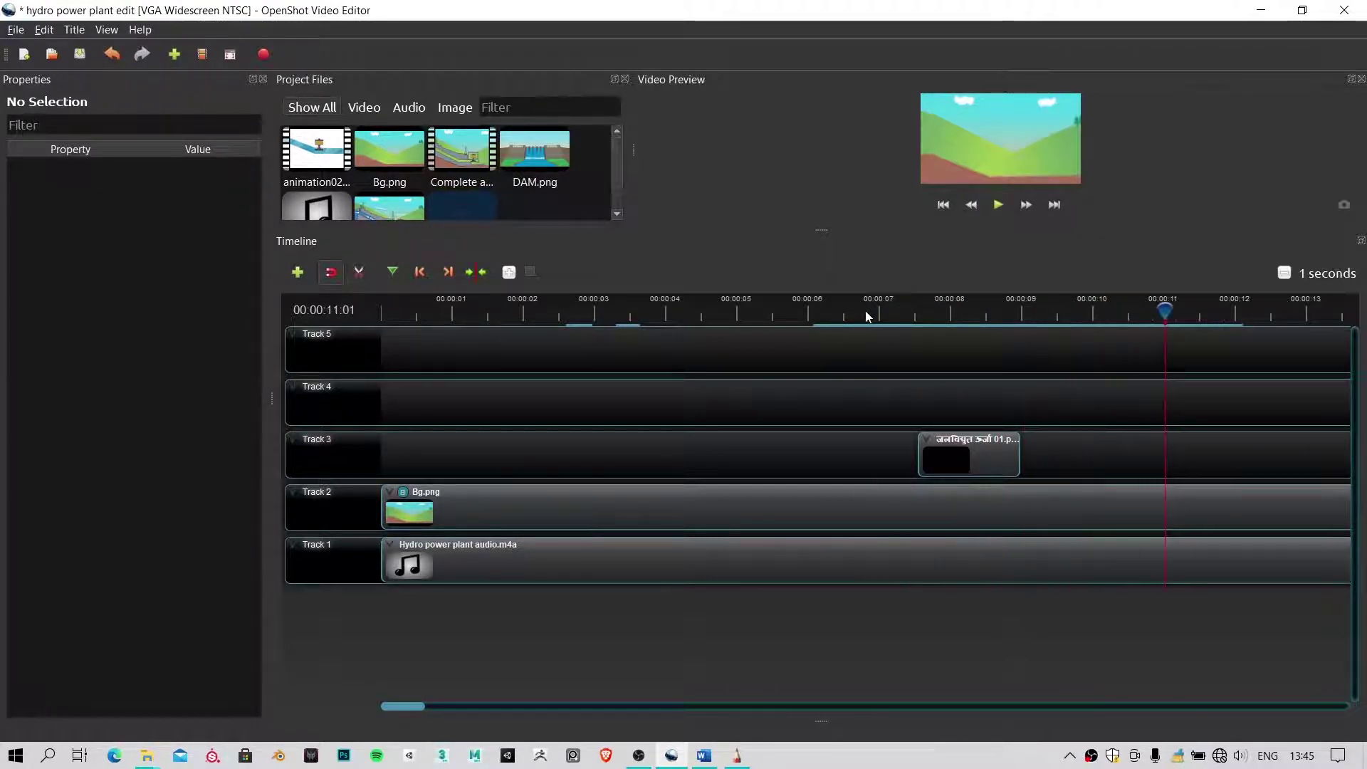
Play the narration from about 4.4 s to check the section before the Hindi title clip
drag(730, 316, 695, 309)
key(space)
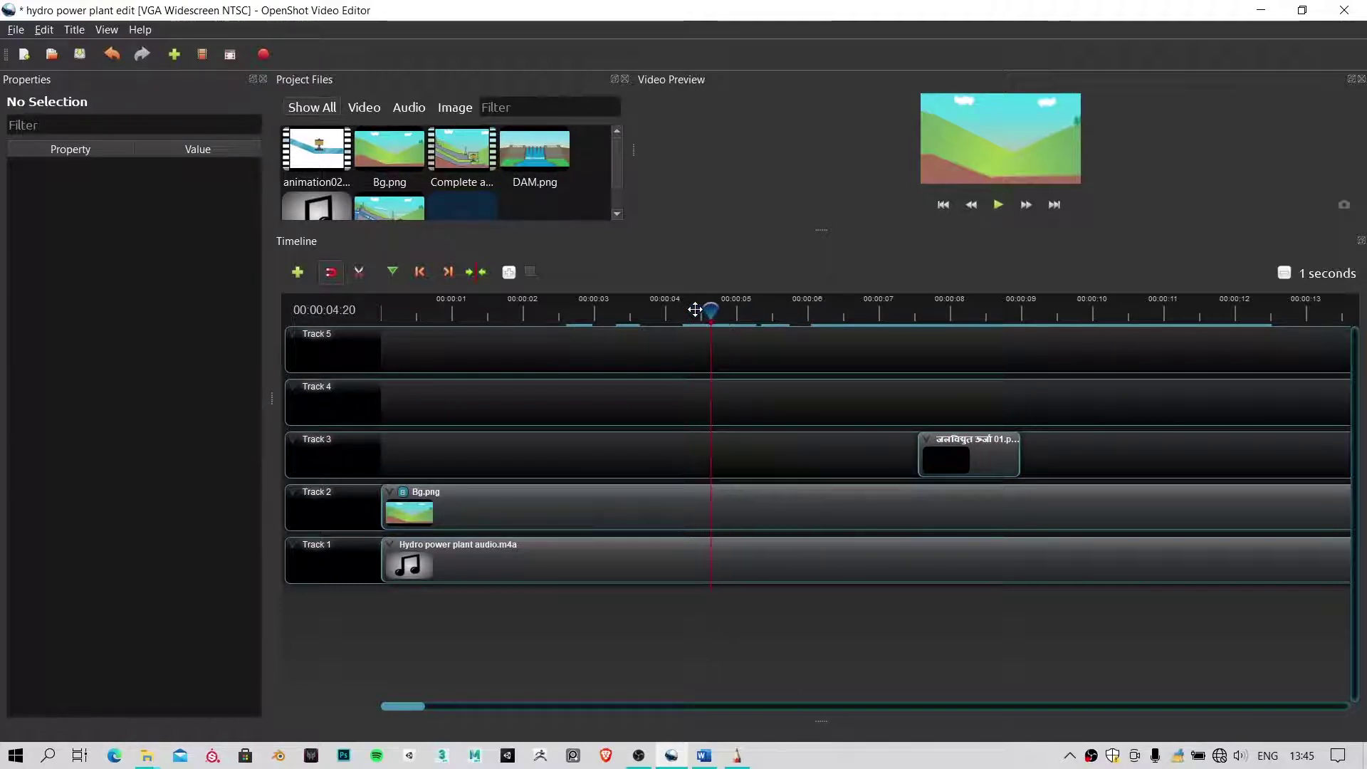
click(697, 309)
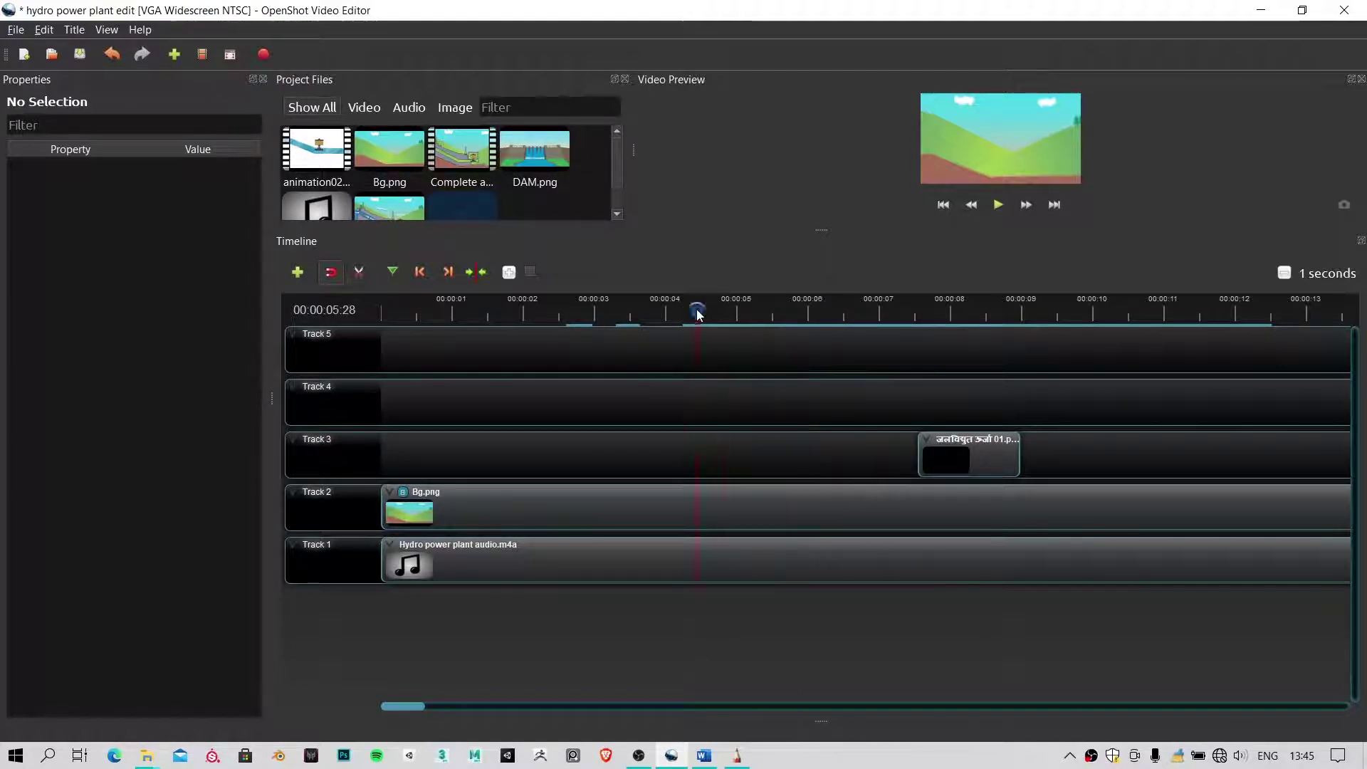
key(space)
Switch to Autodesk SketchBook, duplicate the Hindi text layer Layer2 and hide the original
click(737, 755)
click(1253, 237)
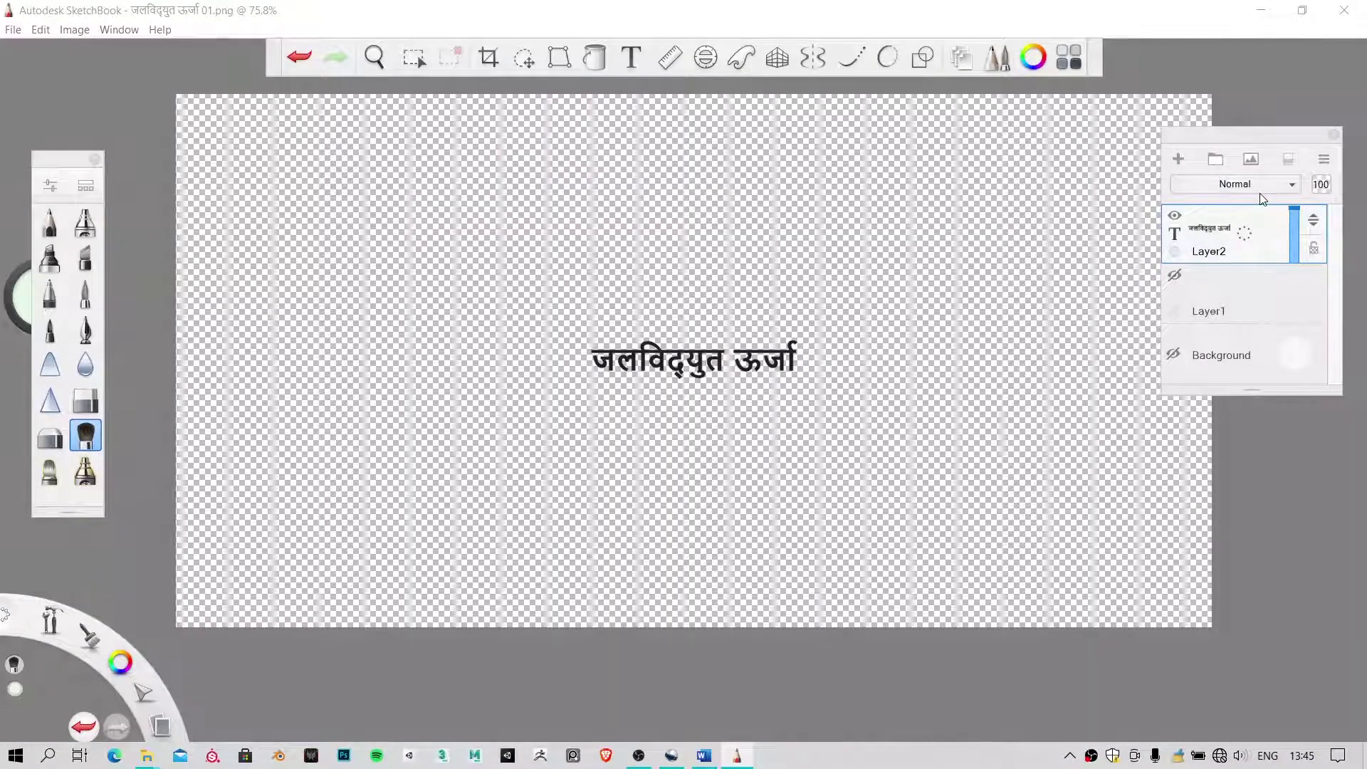
click(1260, 234)
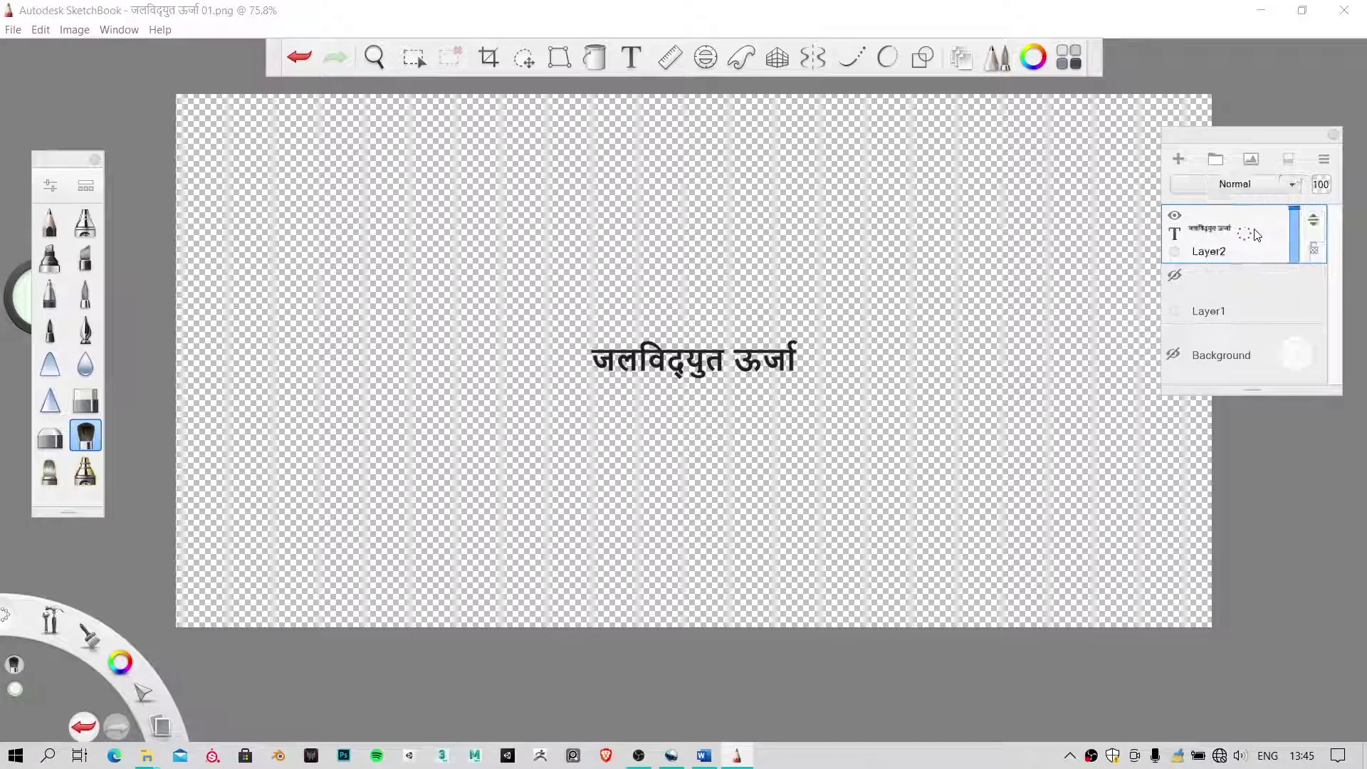
drag(1282, 235, 1250, 237)
click(1319, 164)
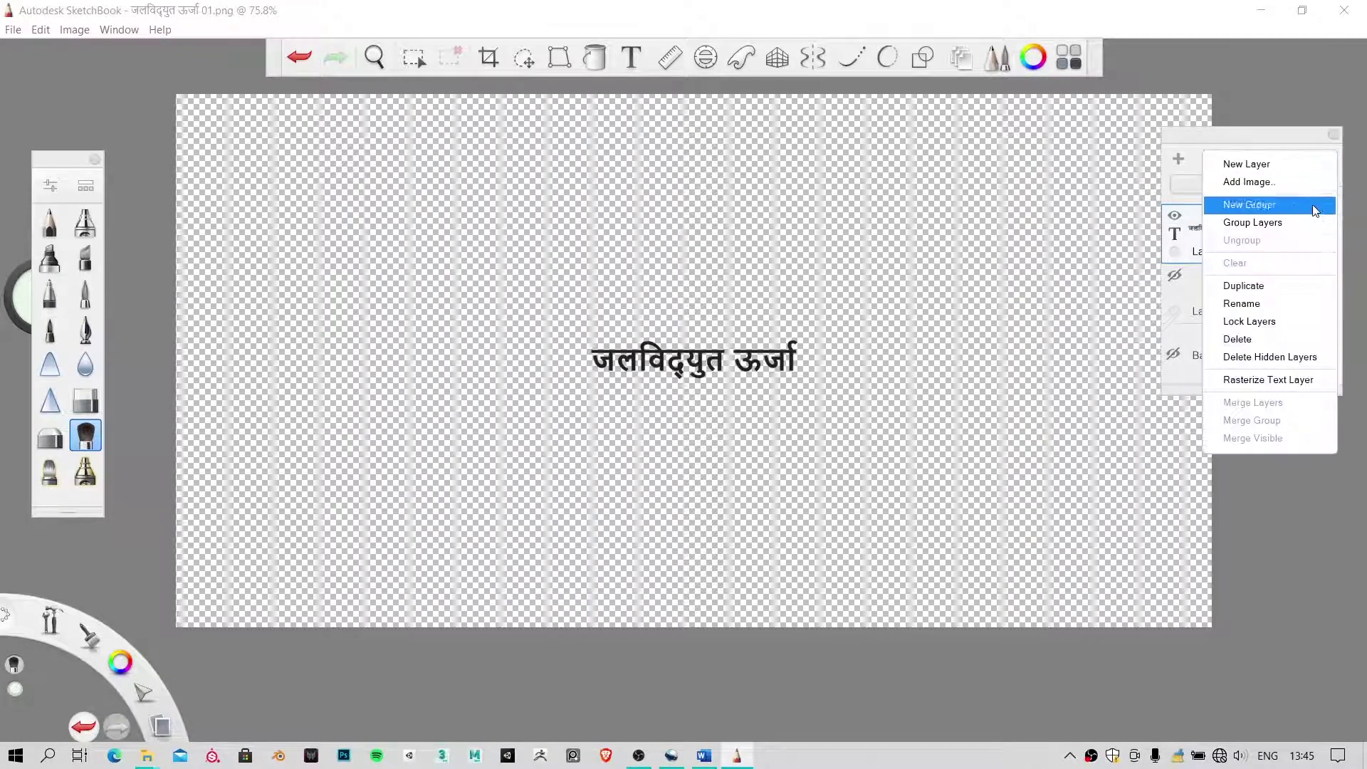
click(1282, 284)
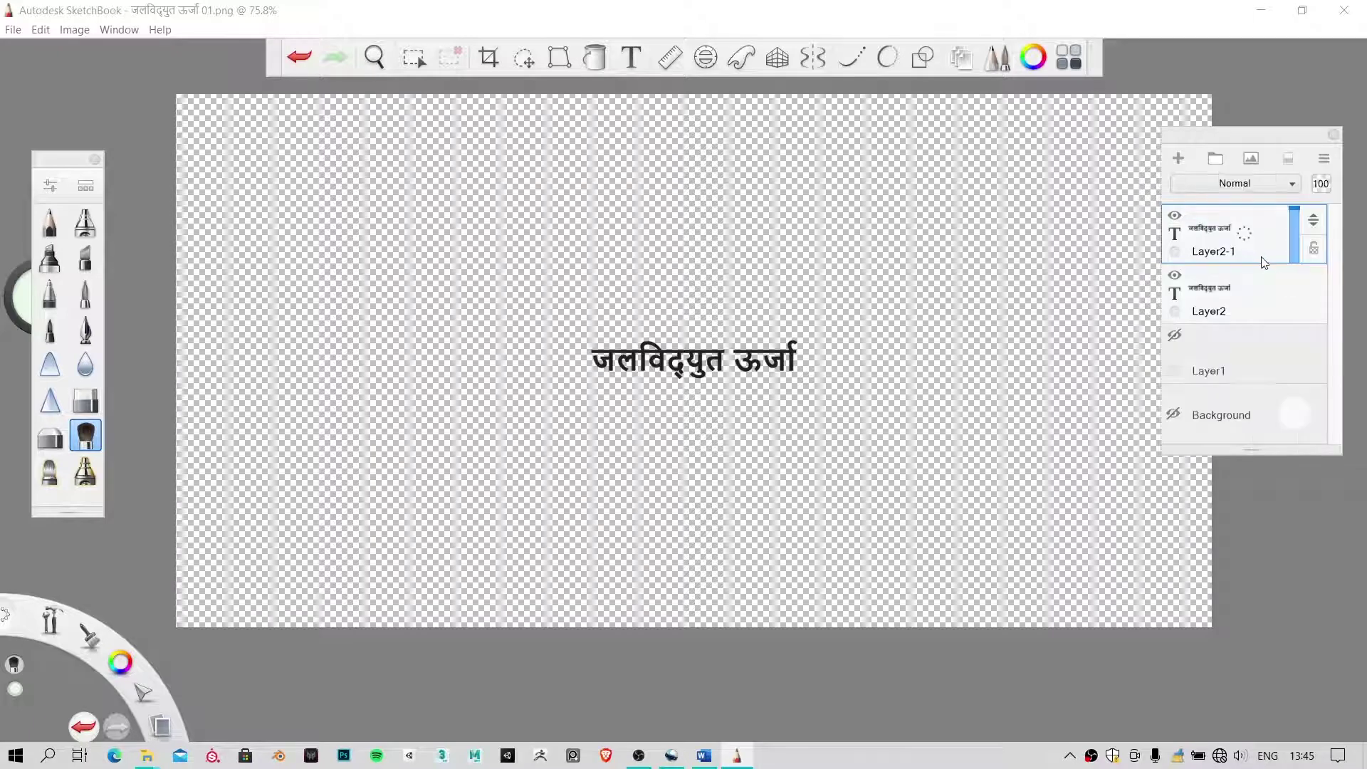
click(1175, 274)
Replace the text of the duplicated layer with "Hydro Power Plant"
drag(1242, 233, 1269, 254)
drag(666, 327, 530, 364)
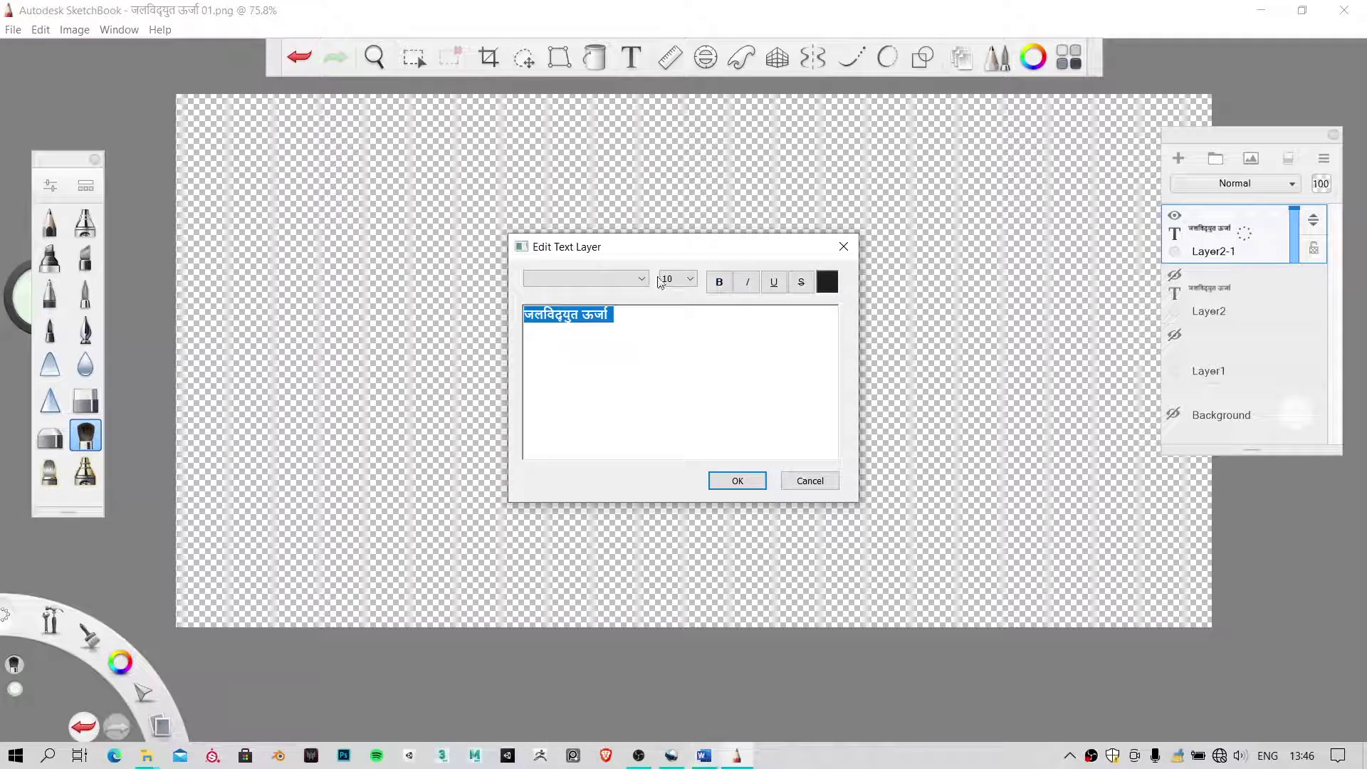
text(Hydro Power Plant)
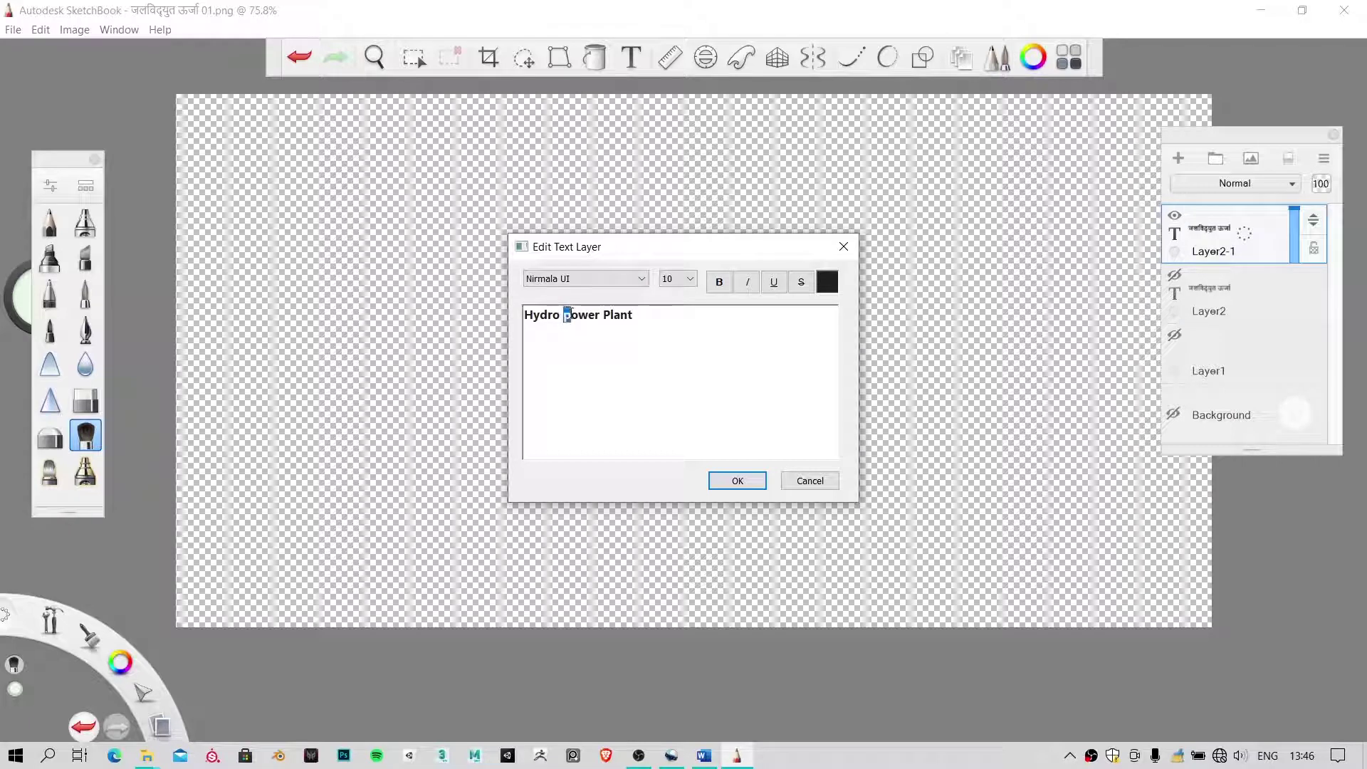
text(P)
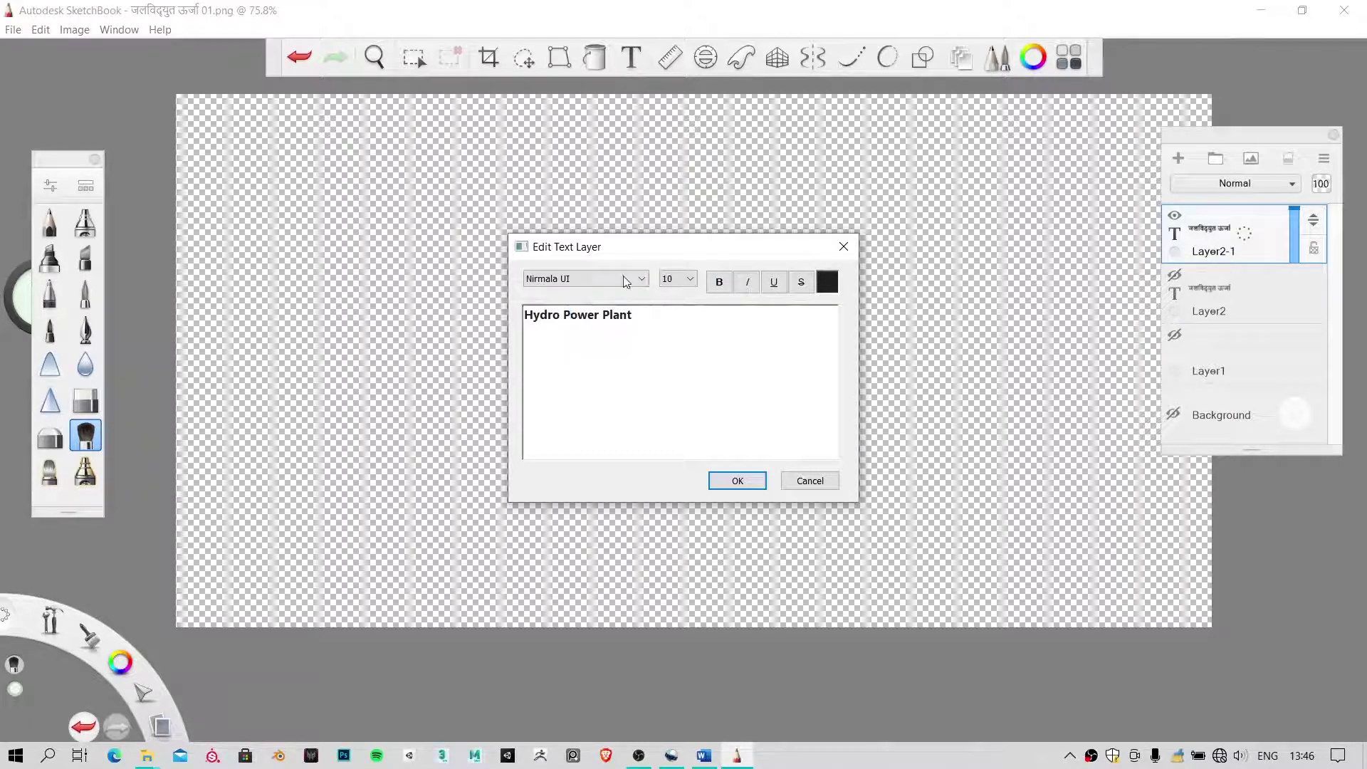
click(737, 481)
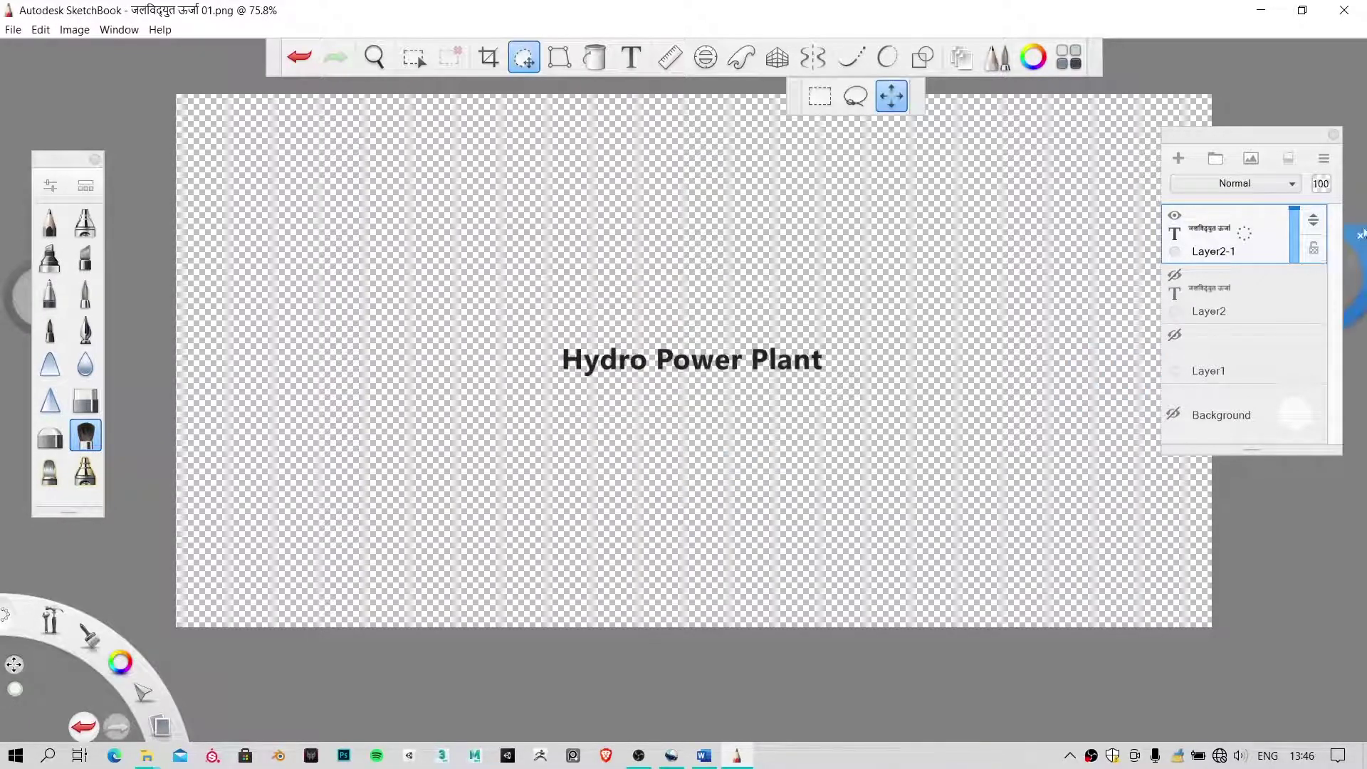
click(854, 352)
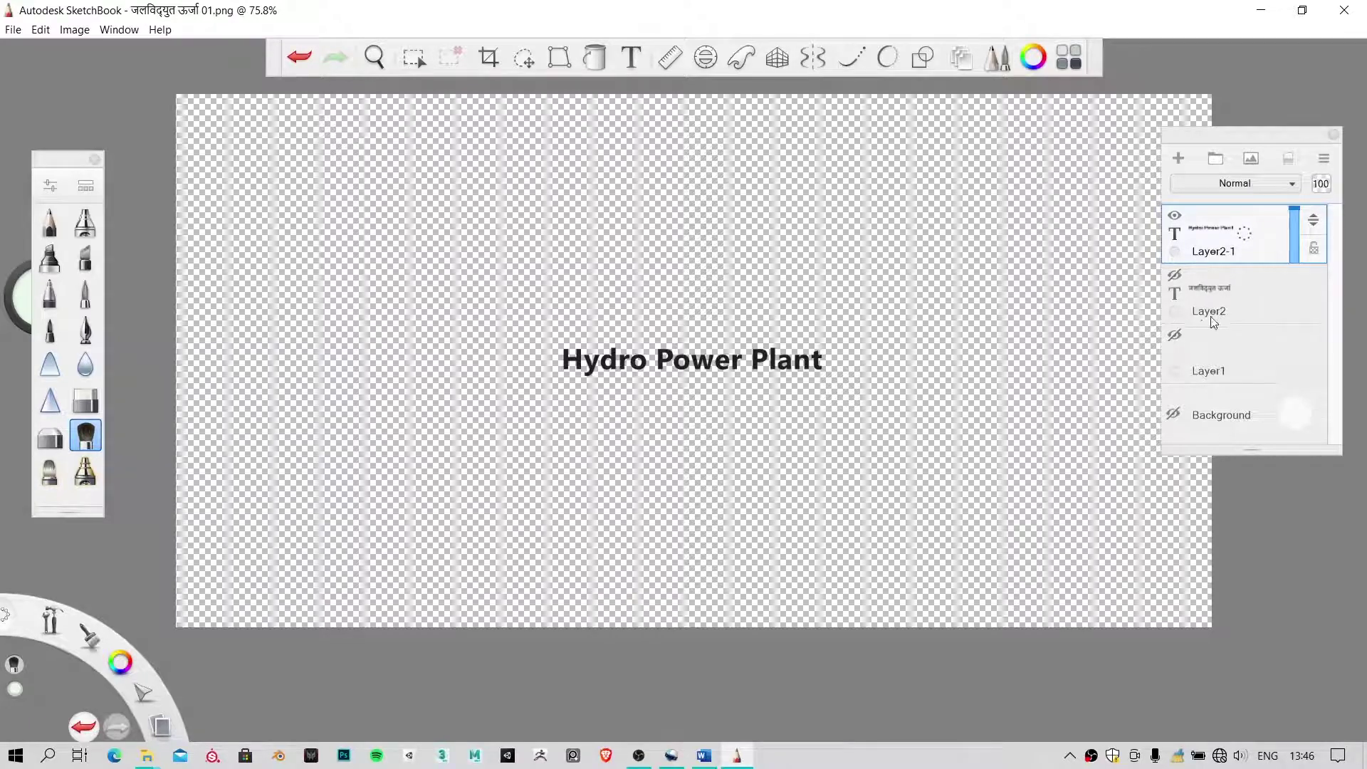
Save a copy of the title image as a PNG file named "hydro power plant text" in the Assets folder
click(13, 30)
click(42, 138)
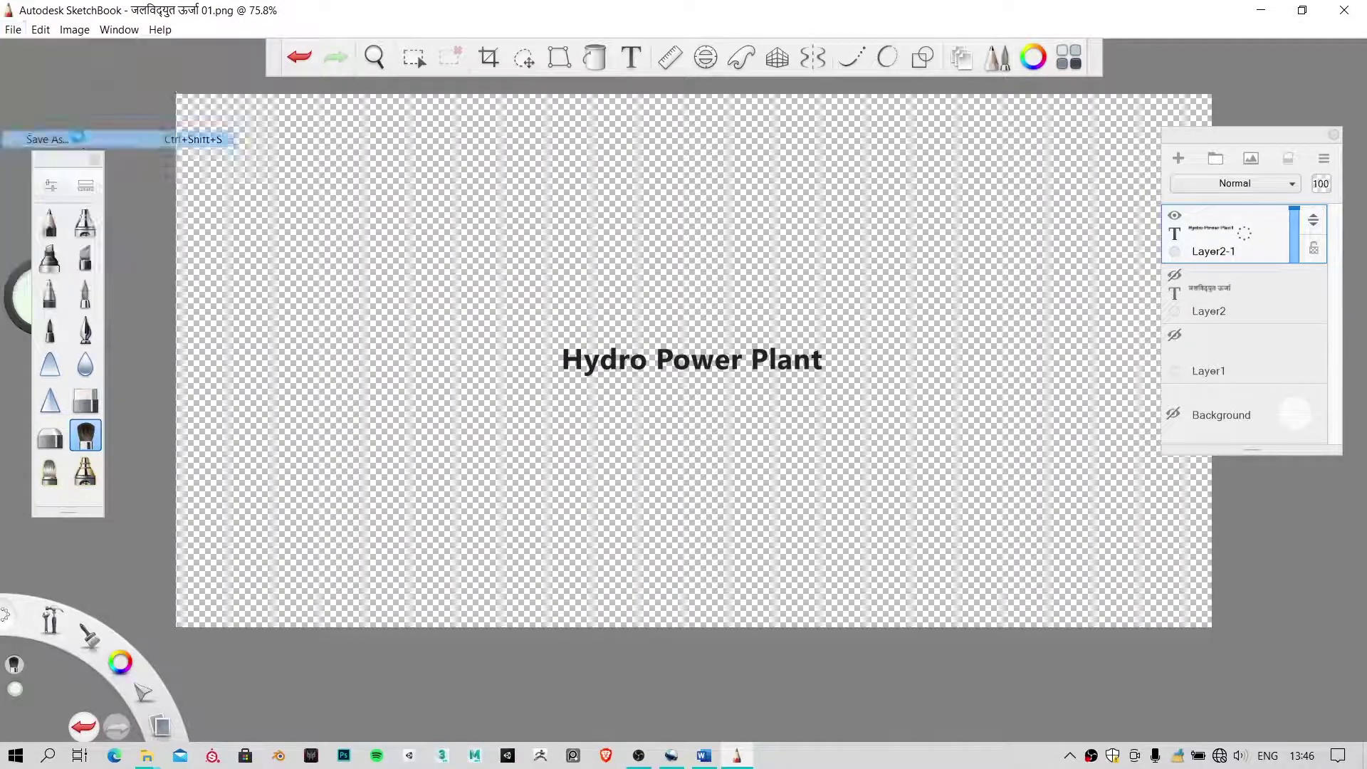
click(237, 365)
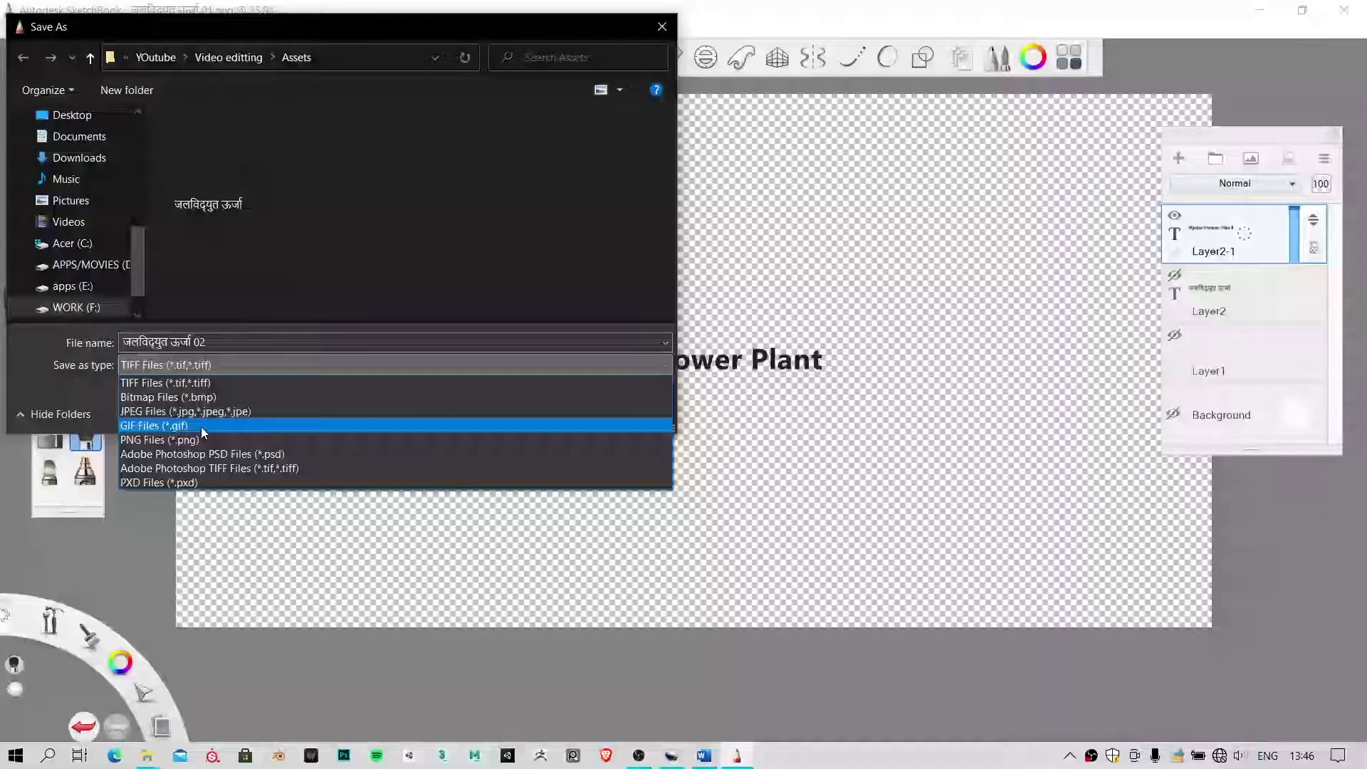
click(189, 425)
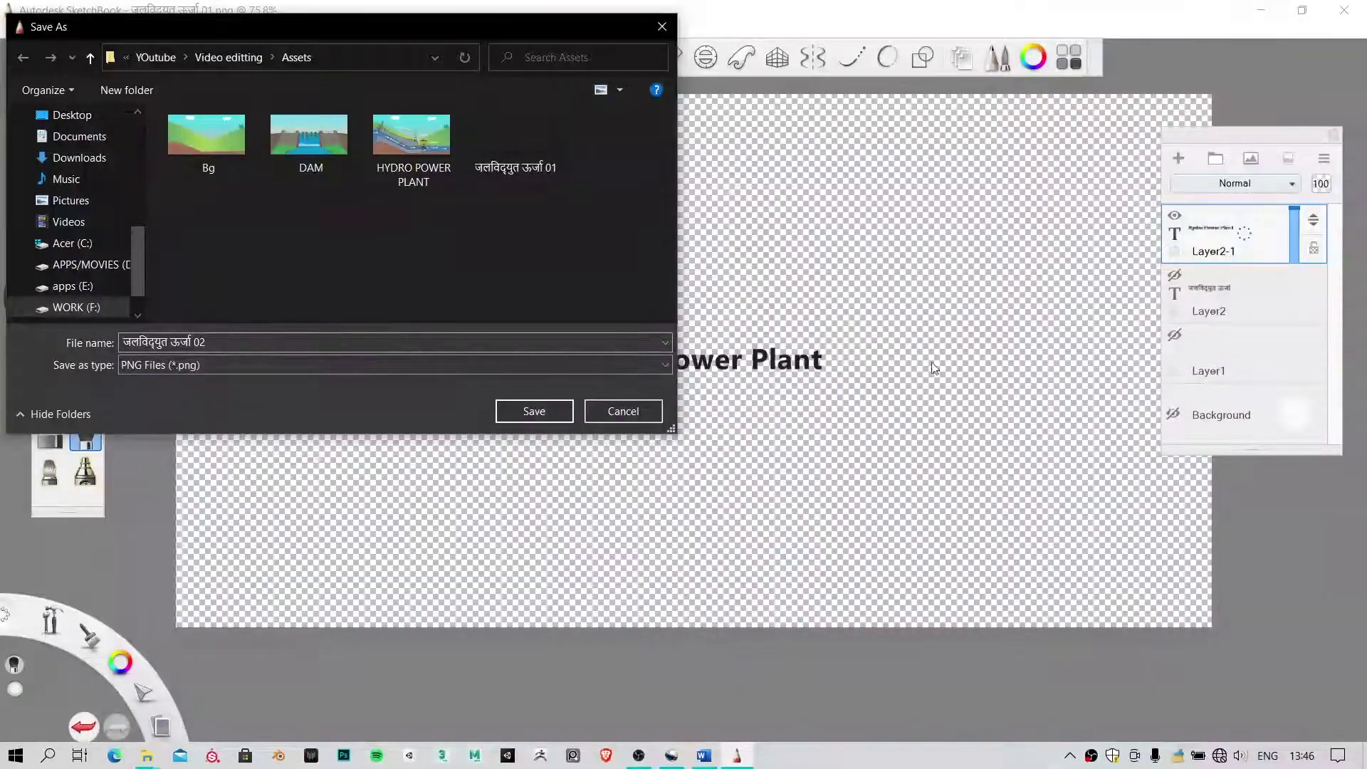
click(280, 342)
click(279, 343)
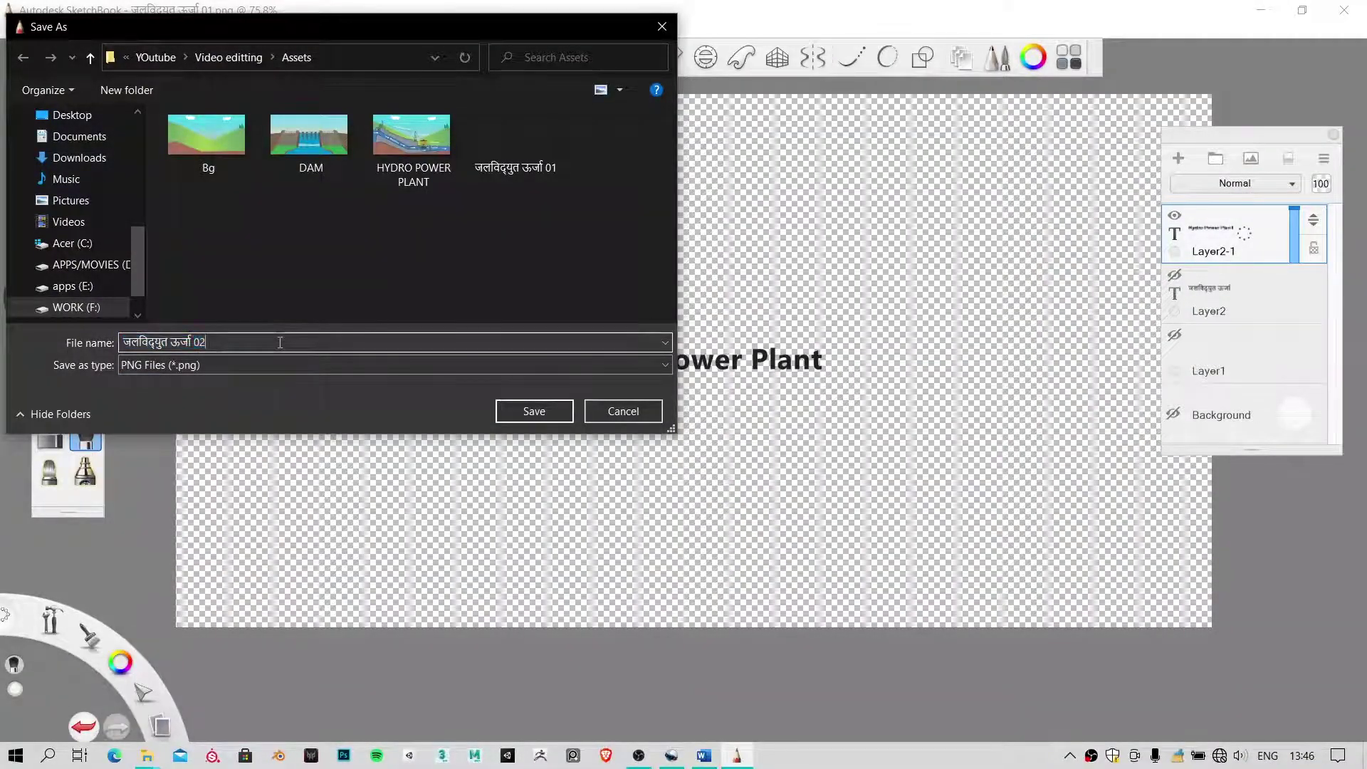
key(ctrl+a)
text(hy)
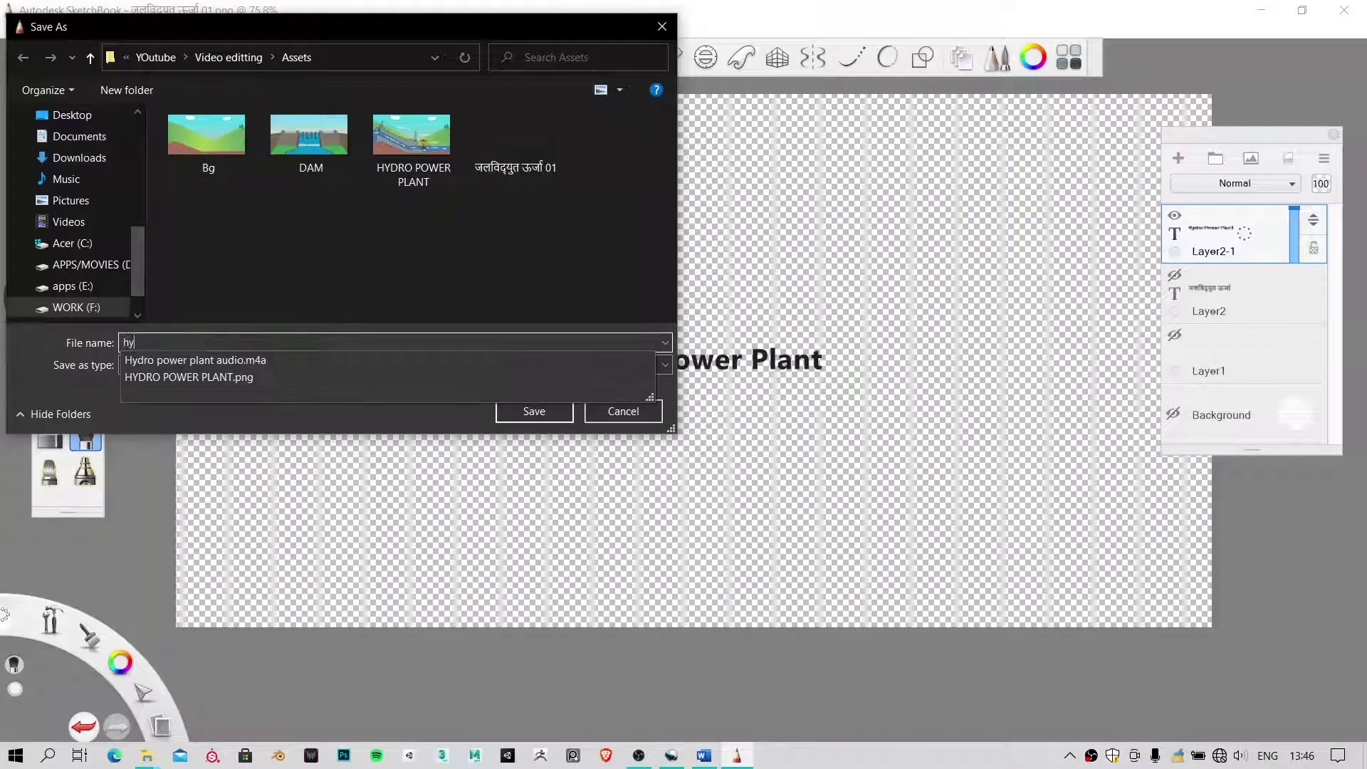
text(dro power)
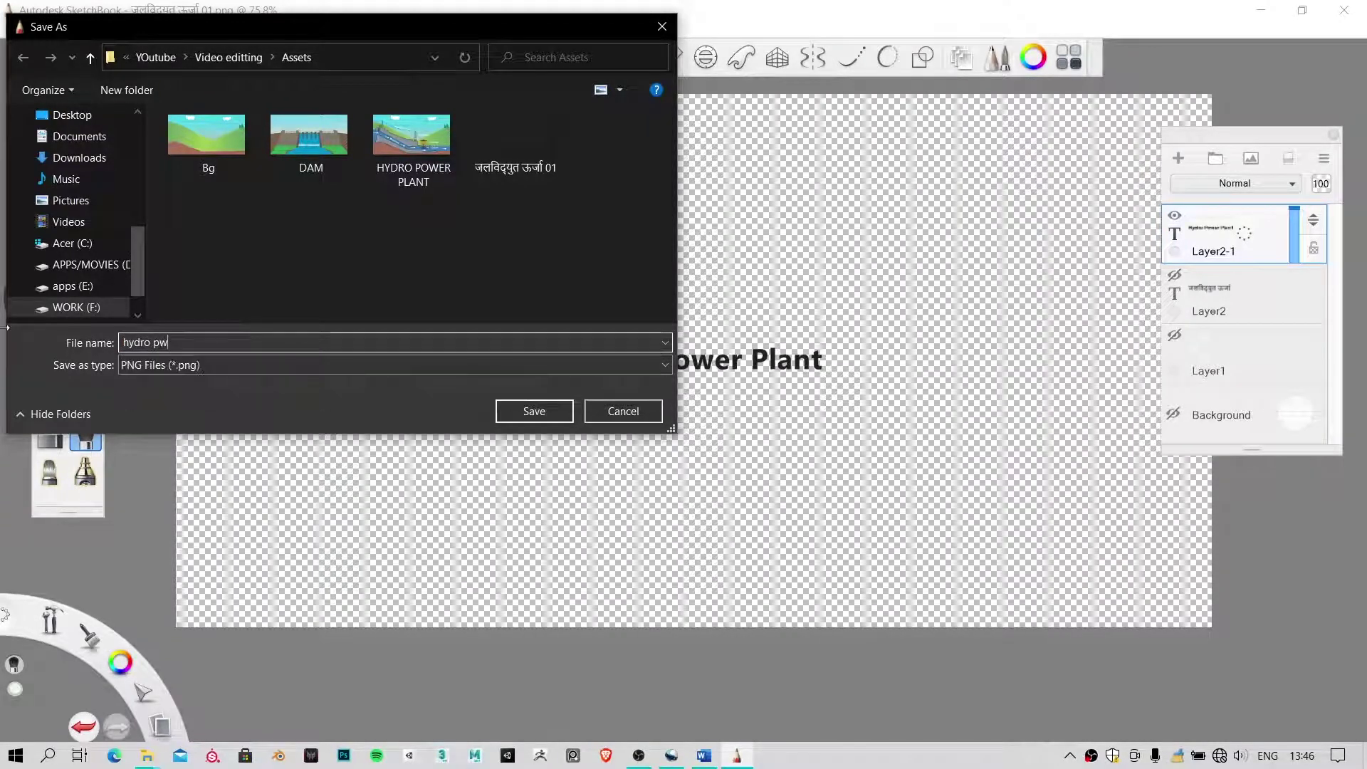
text( p)
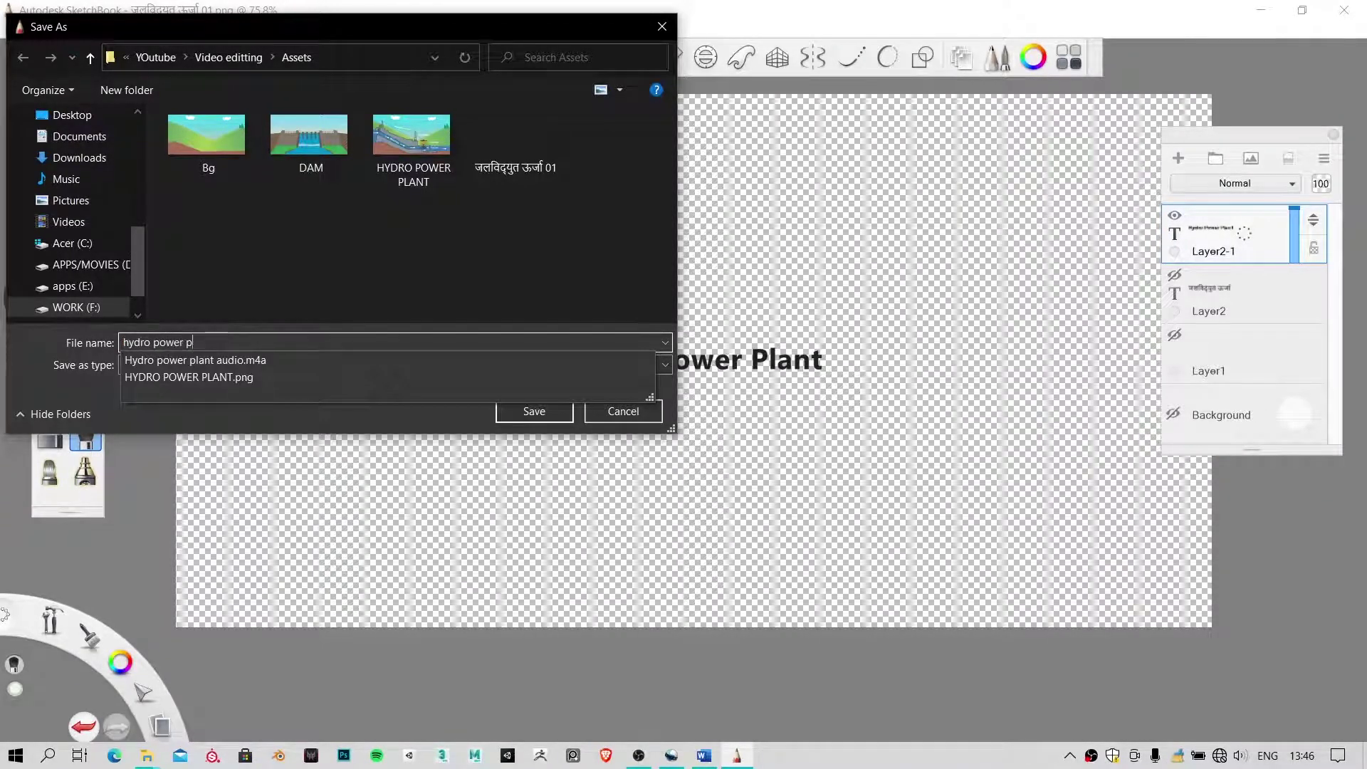
text(lant te)
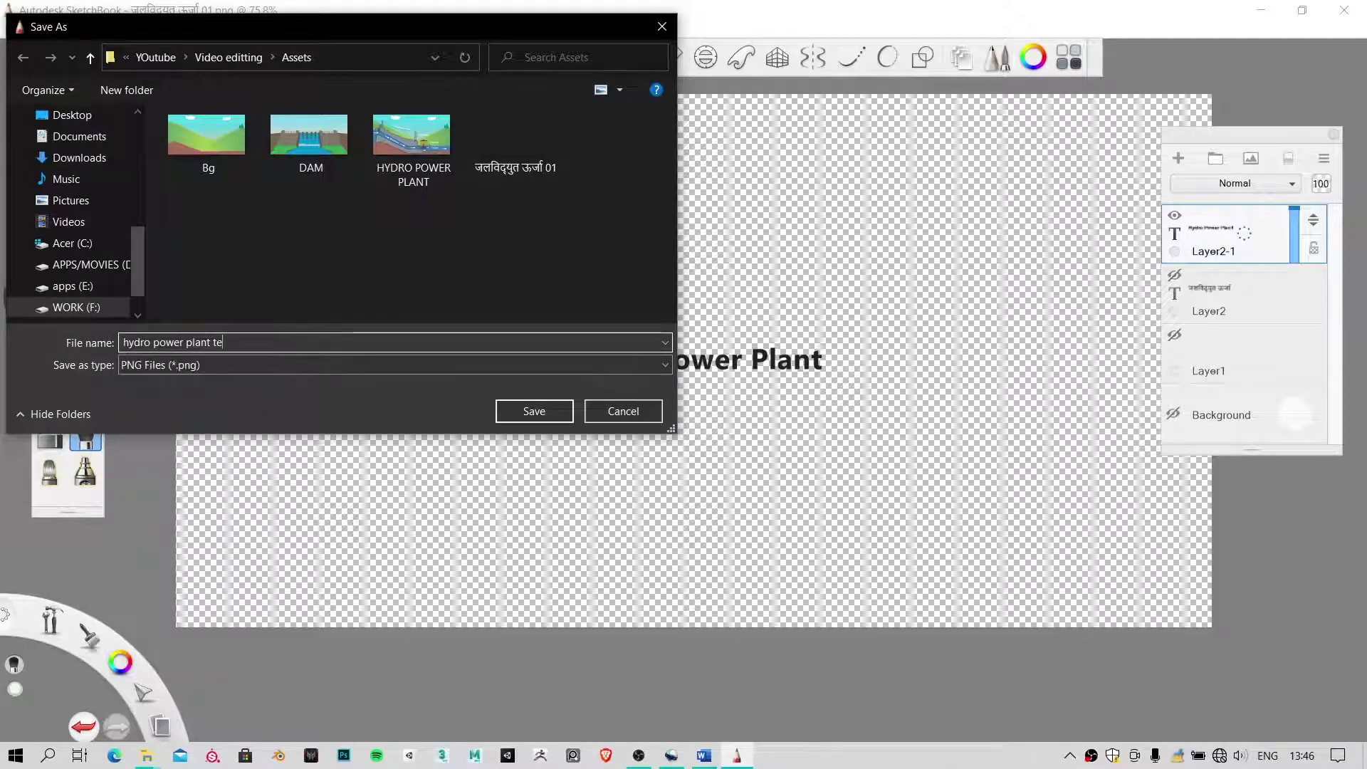
text(xt)
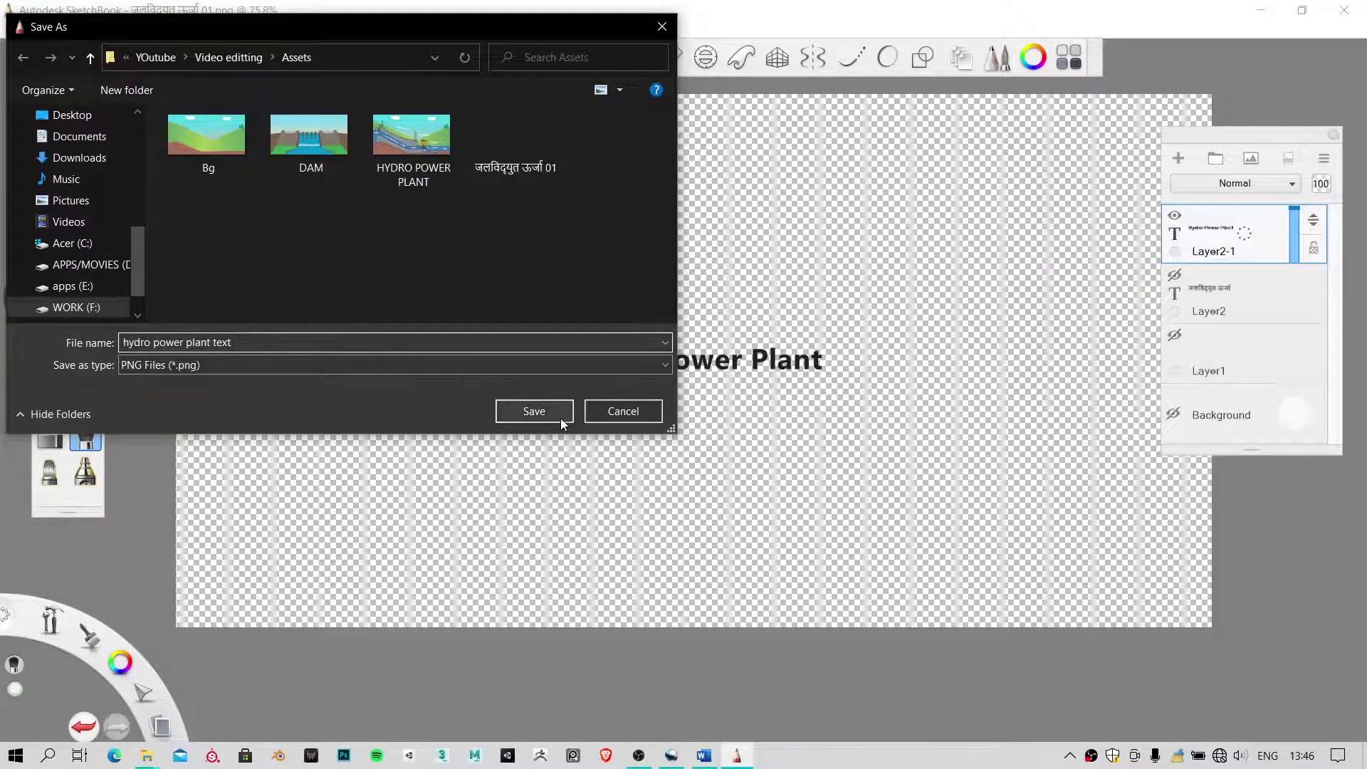
click(533, 411)
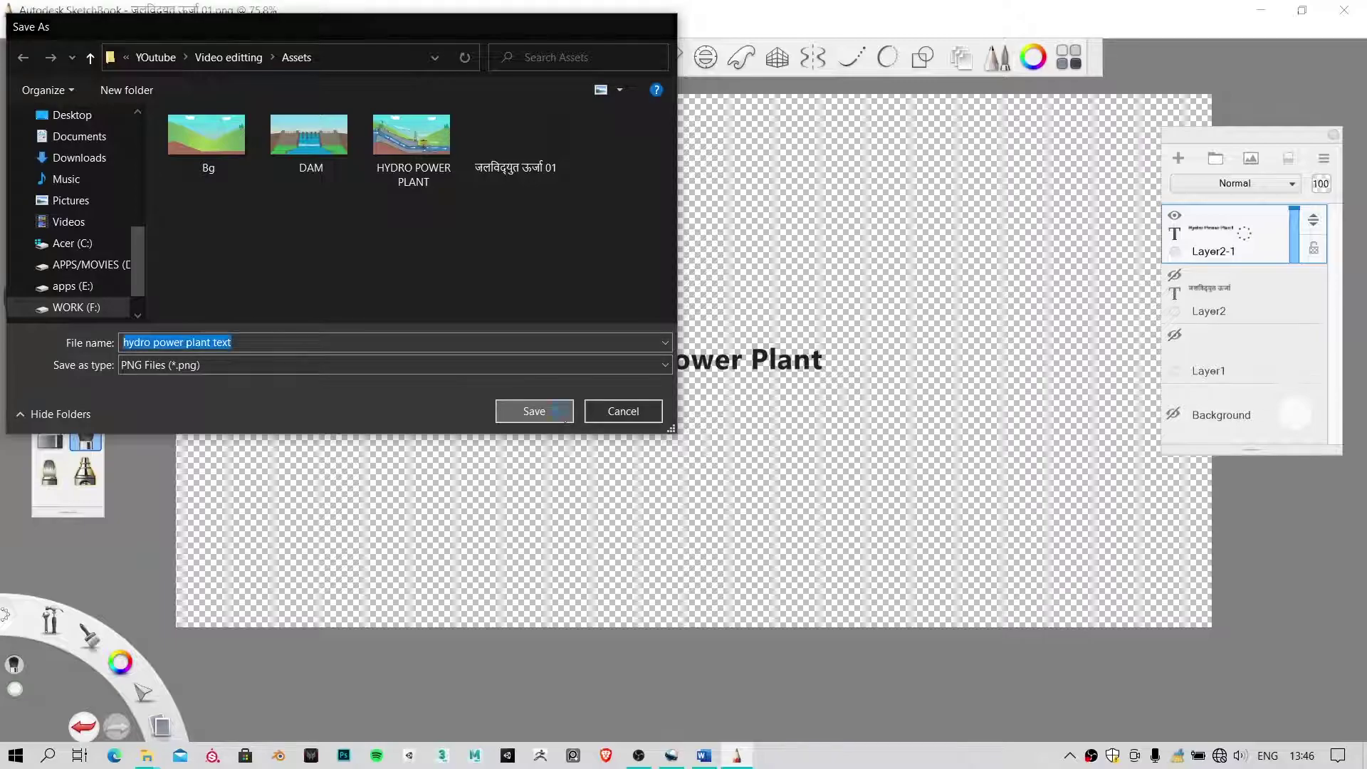
click(710, 450)
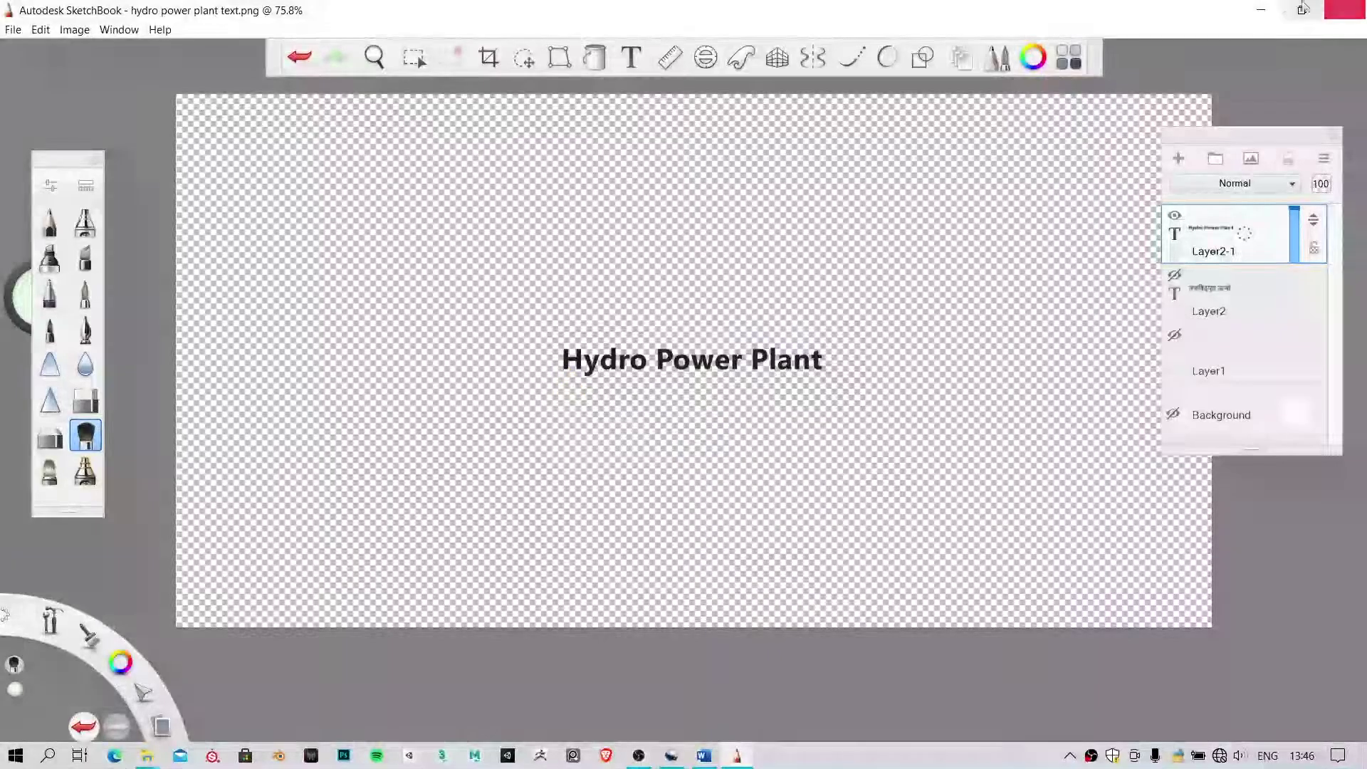
Return to OpenShot and place the hydro power plant text image from the Assets folder on Track 4 at about 3.7 s
click(1260, 10)
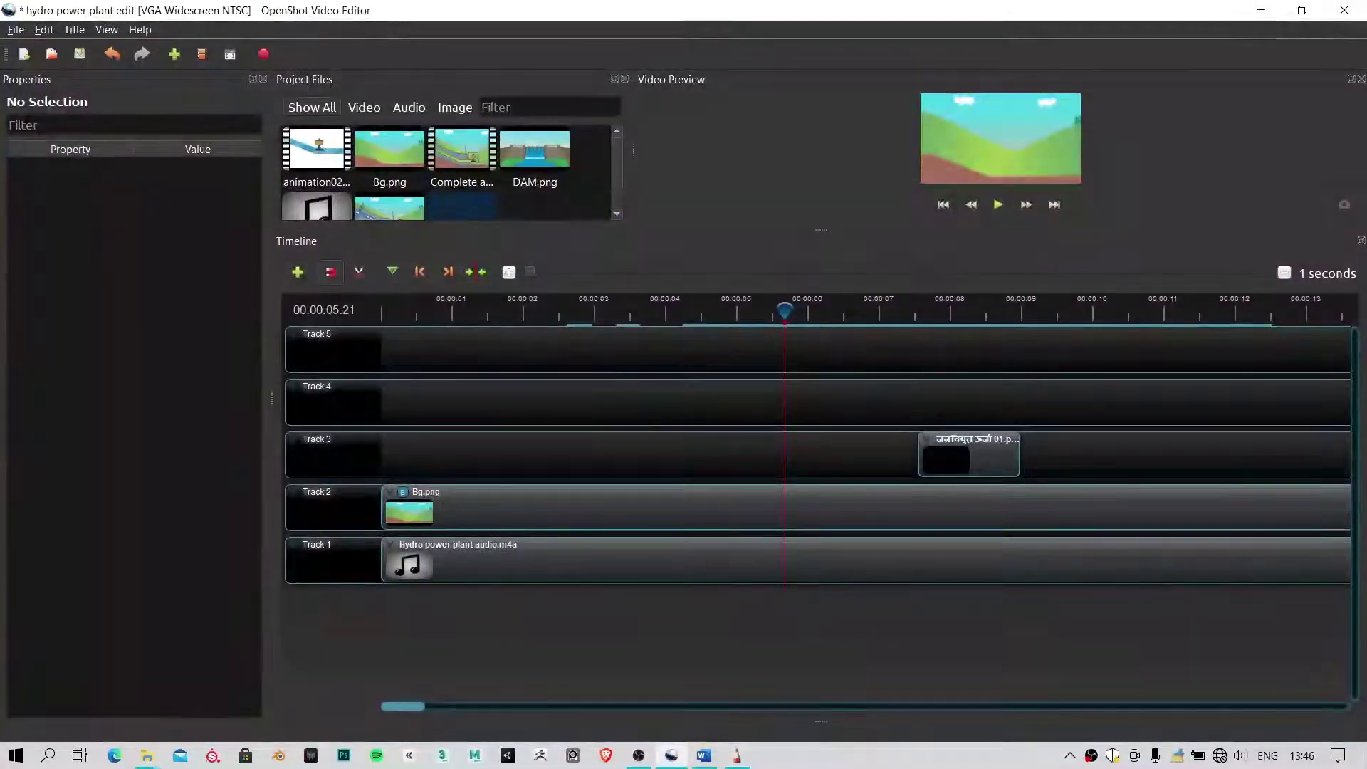
mouse_move(147, 755)
click(224, 693)
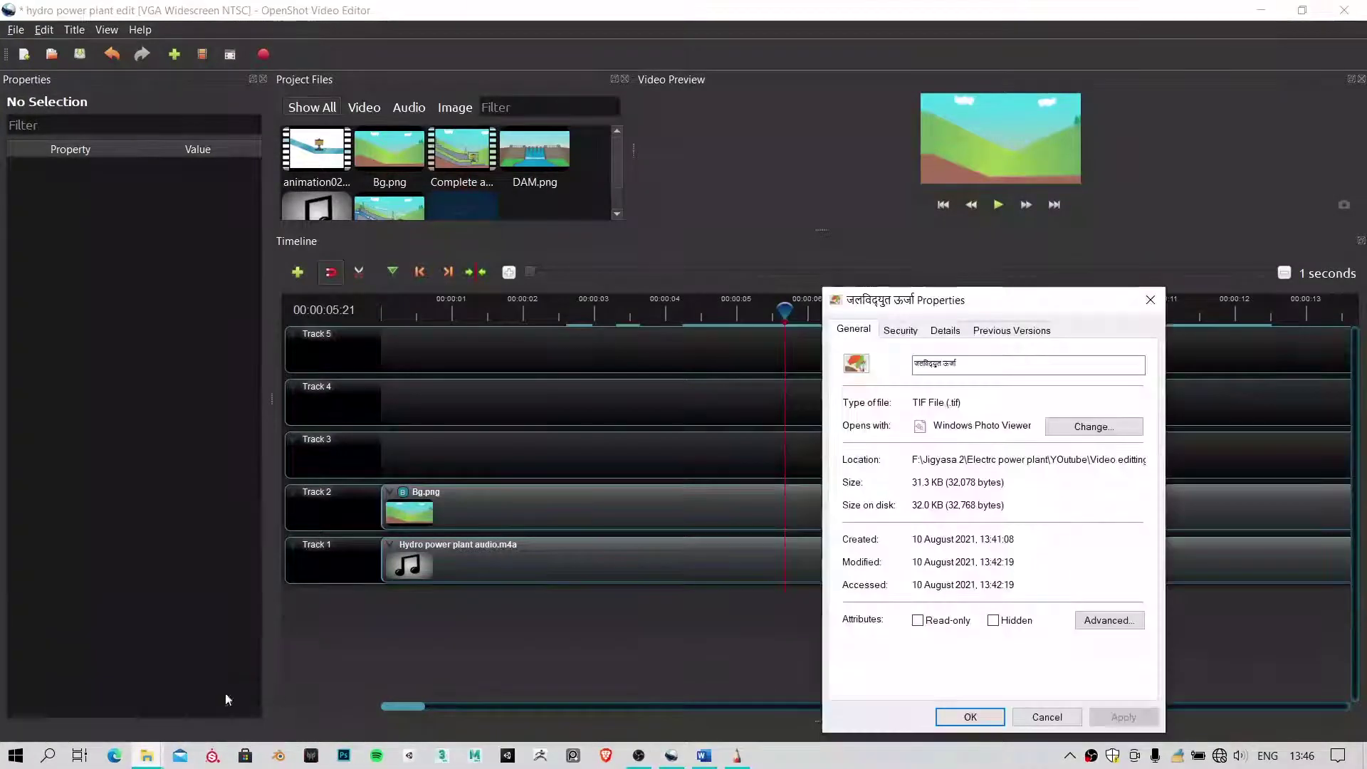
click(1147, 296)
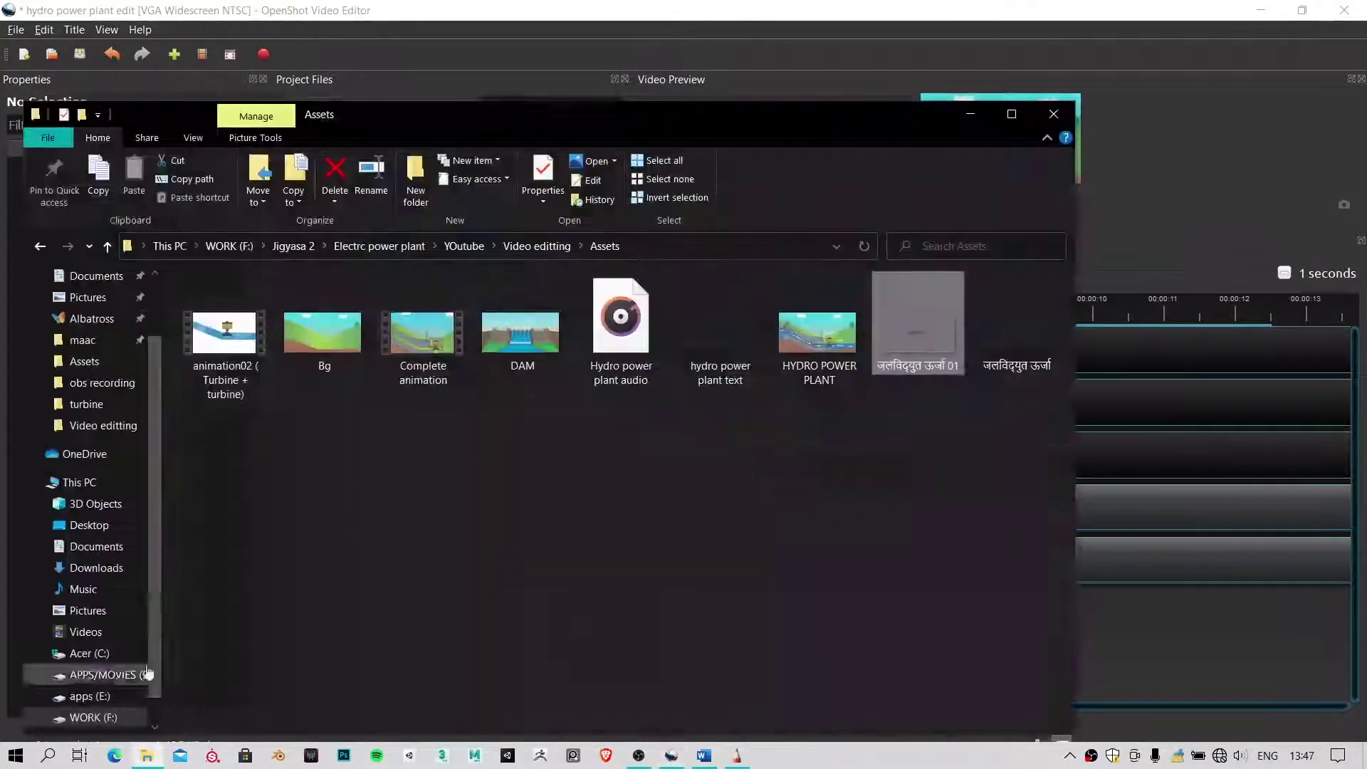
click(147, 755)
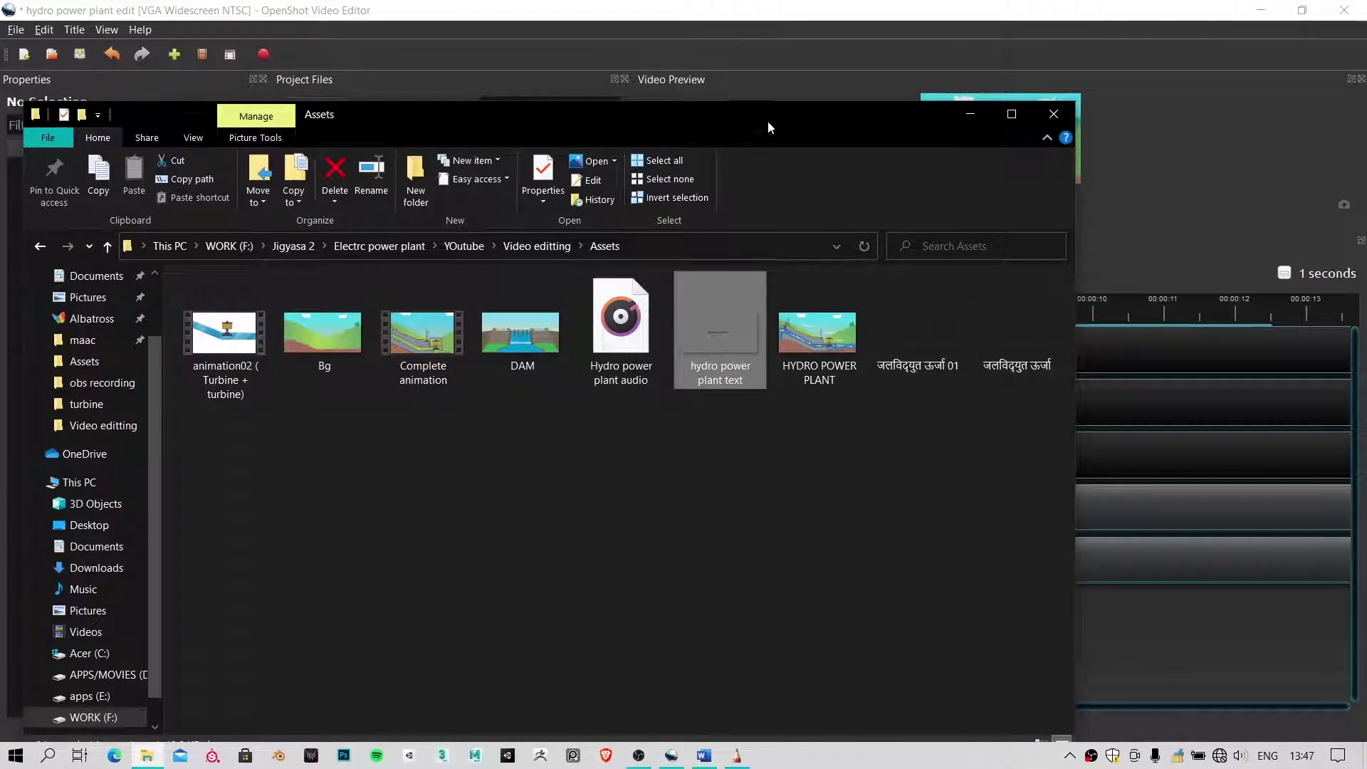
drag(768, 121, 723, 401)
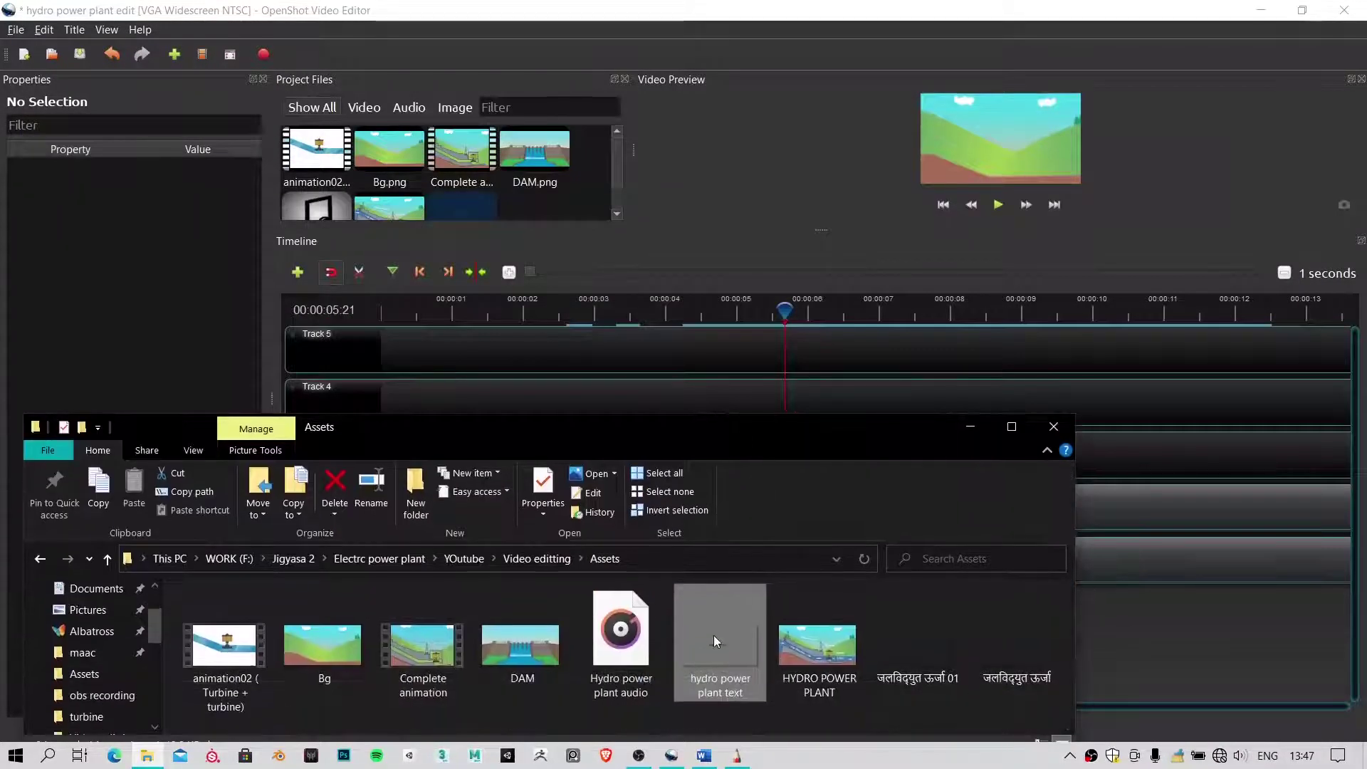
drag(713, 635, 641, 396)
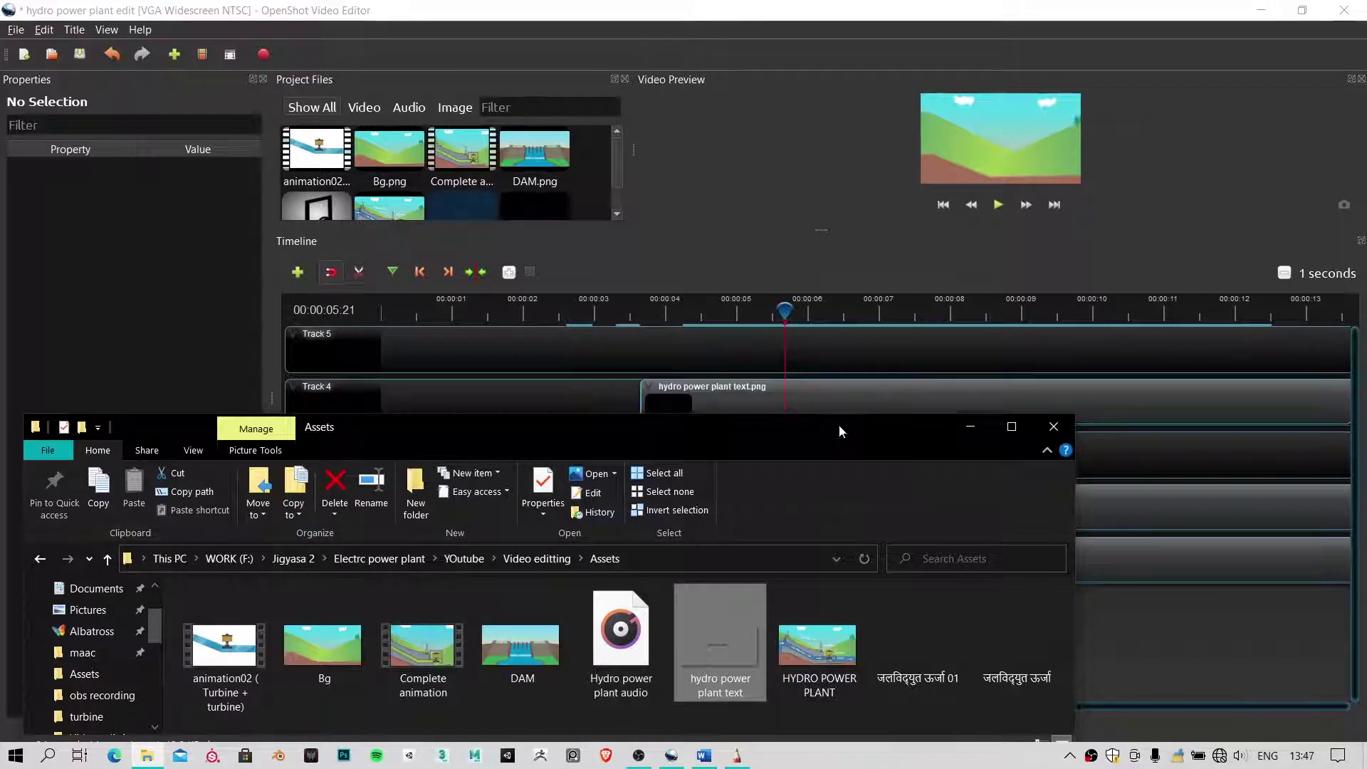
click(969, 426)
Shorten the hydro power plant text clip on Track 4 to end at about 5.2 s
scroll(749, 434, down, 3)
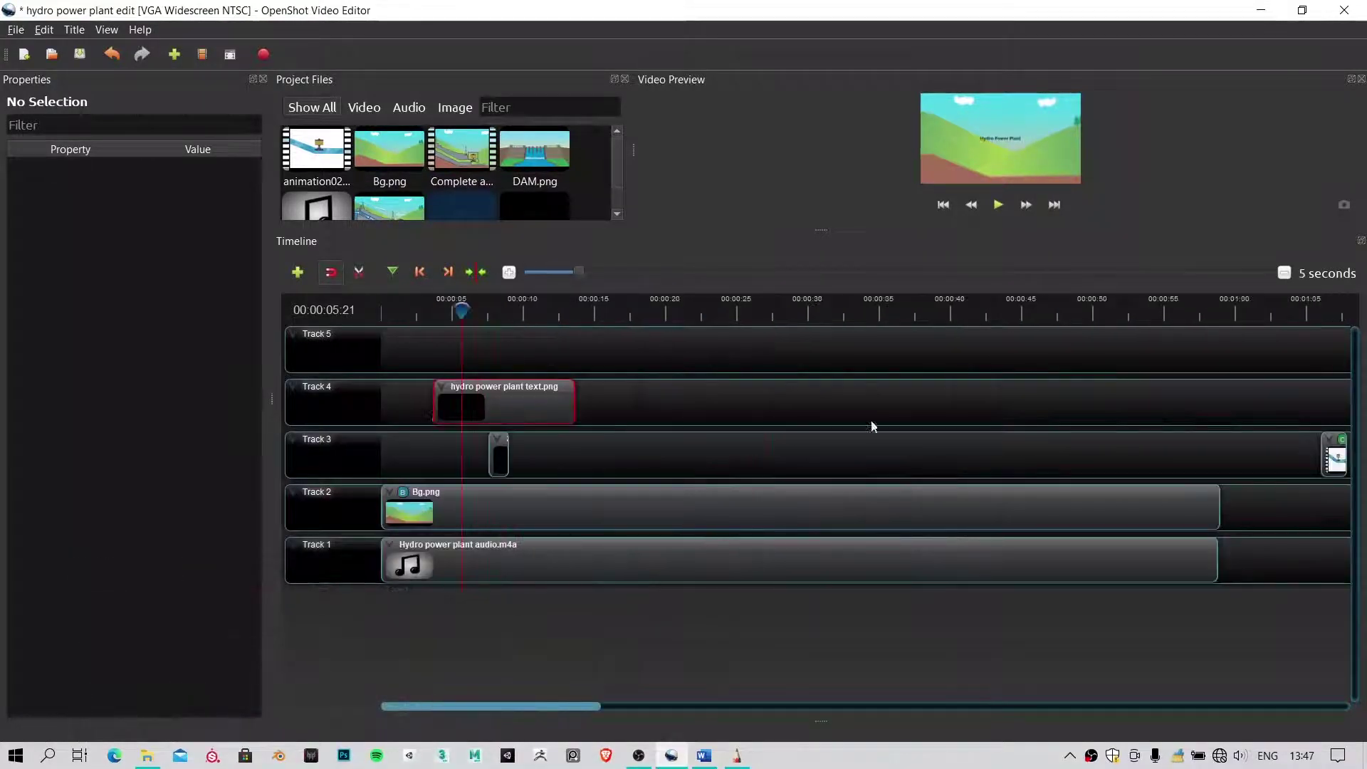
drag(573, 398, 454, 405)
scroll(421, 476, up, 3)
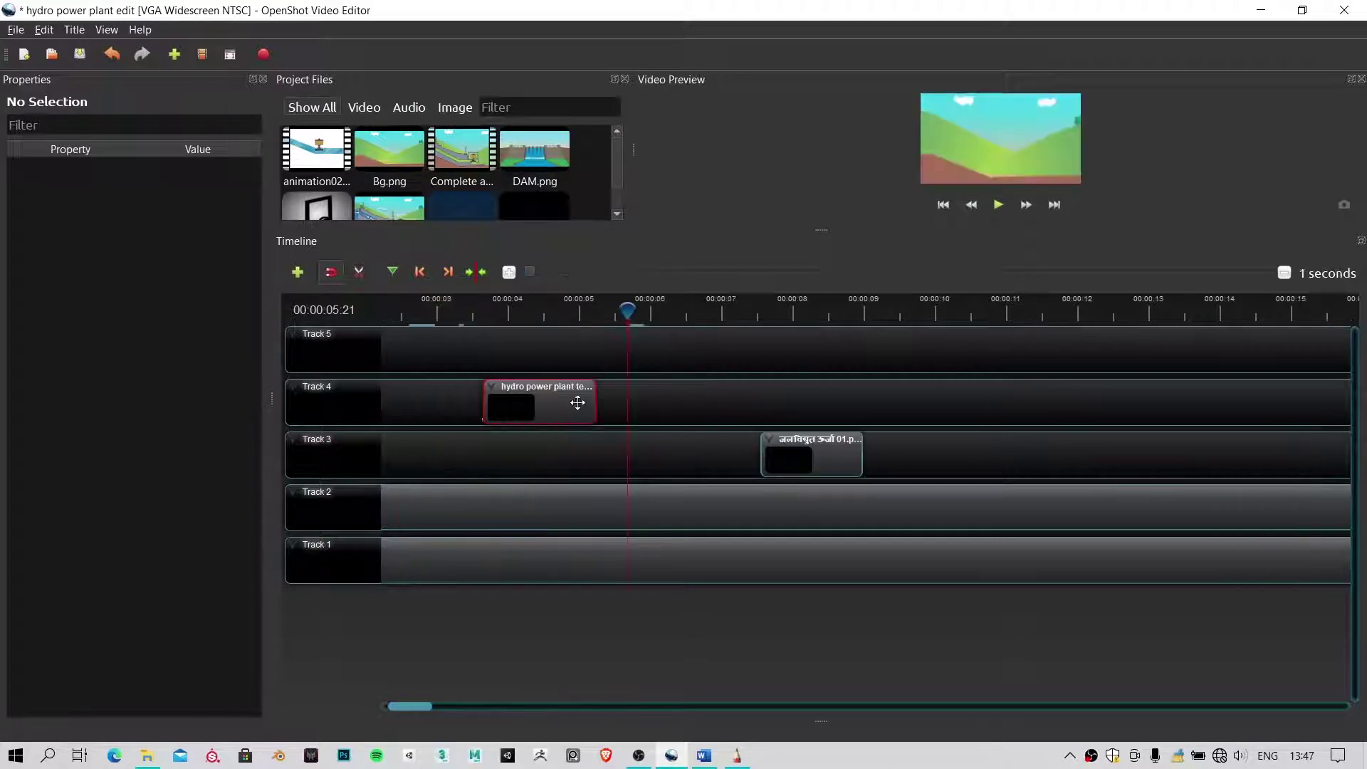
Move the hydro power plant text clip to Track 3 at about 5.9 s, playing the section to check its timing
drag(575, 400, 679, 451)
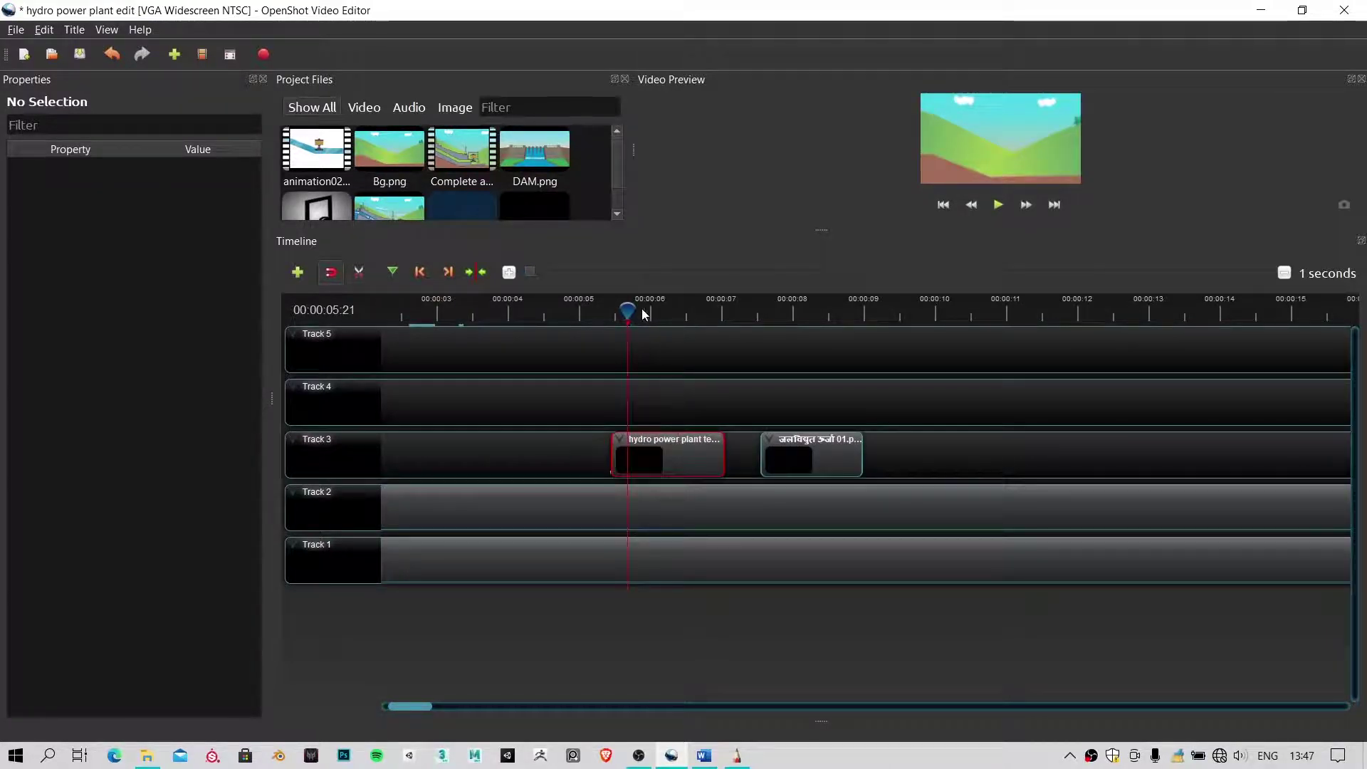
click(613, 308)
key(space)
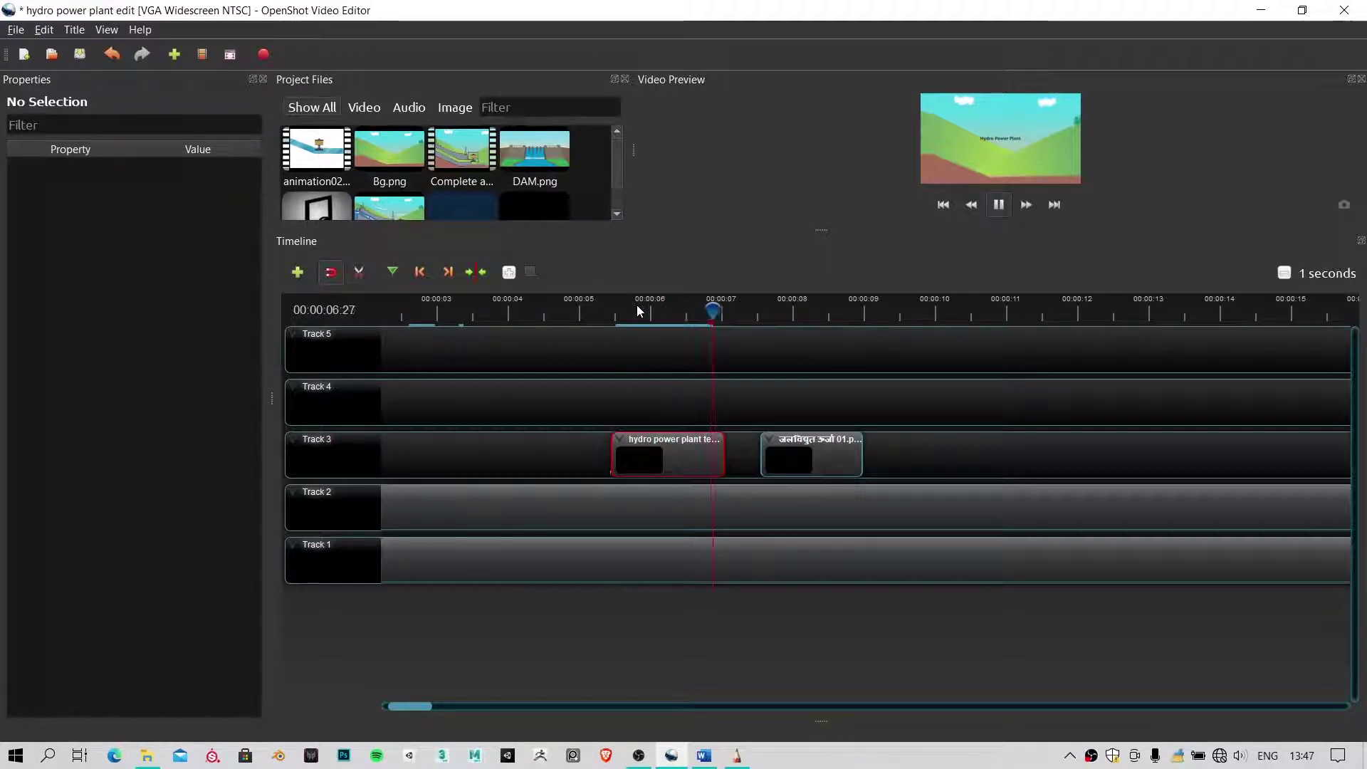
key(space)
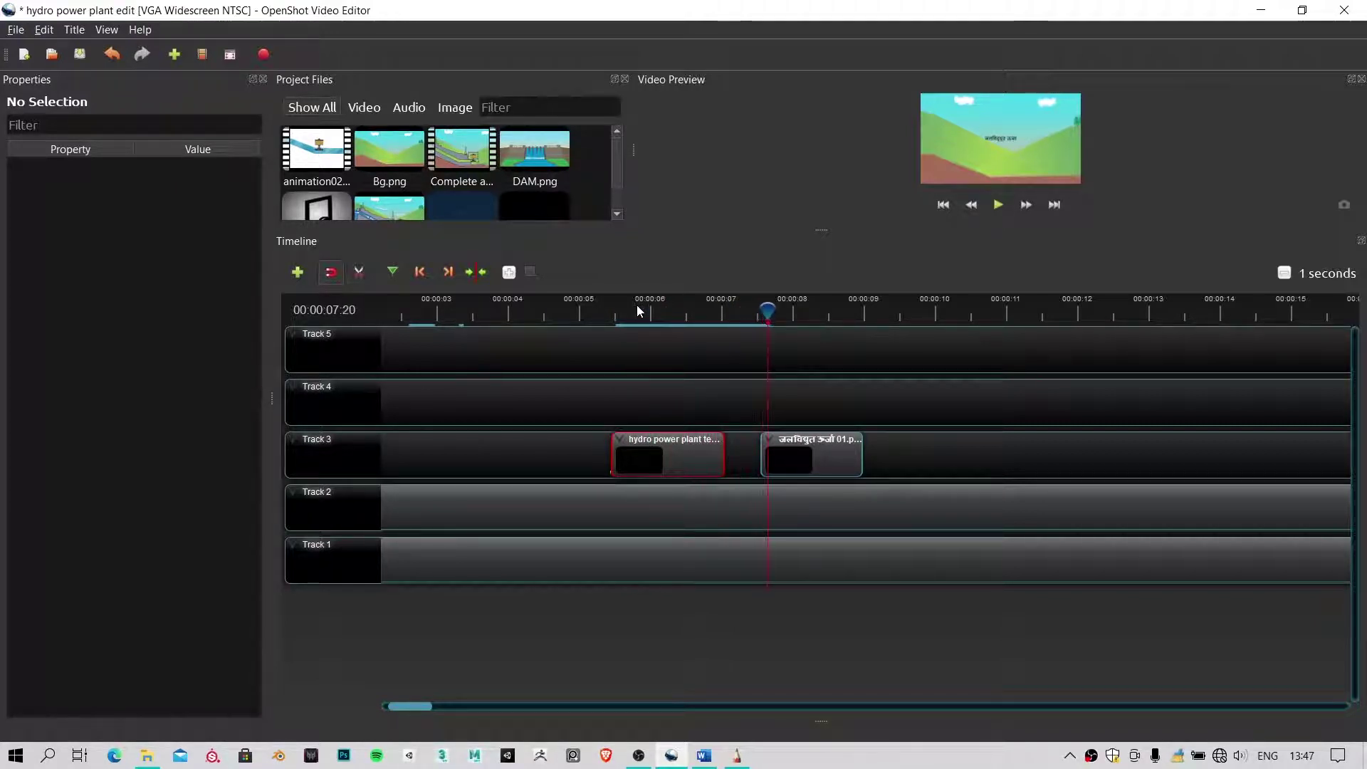
drag(623, 463, 670, 458)
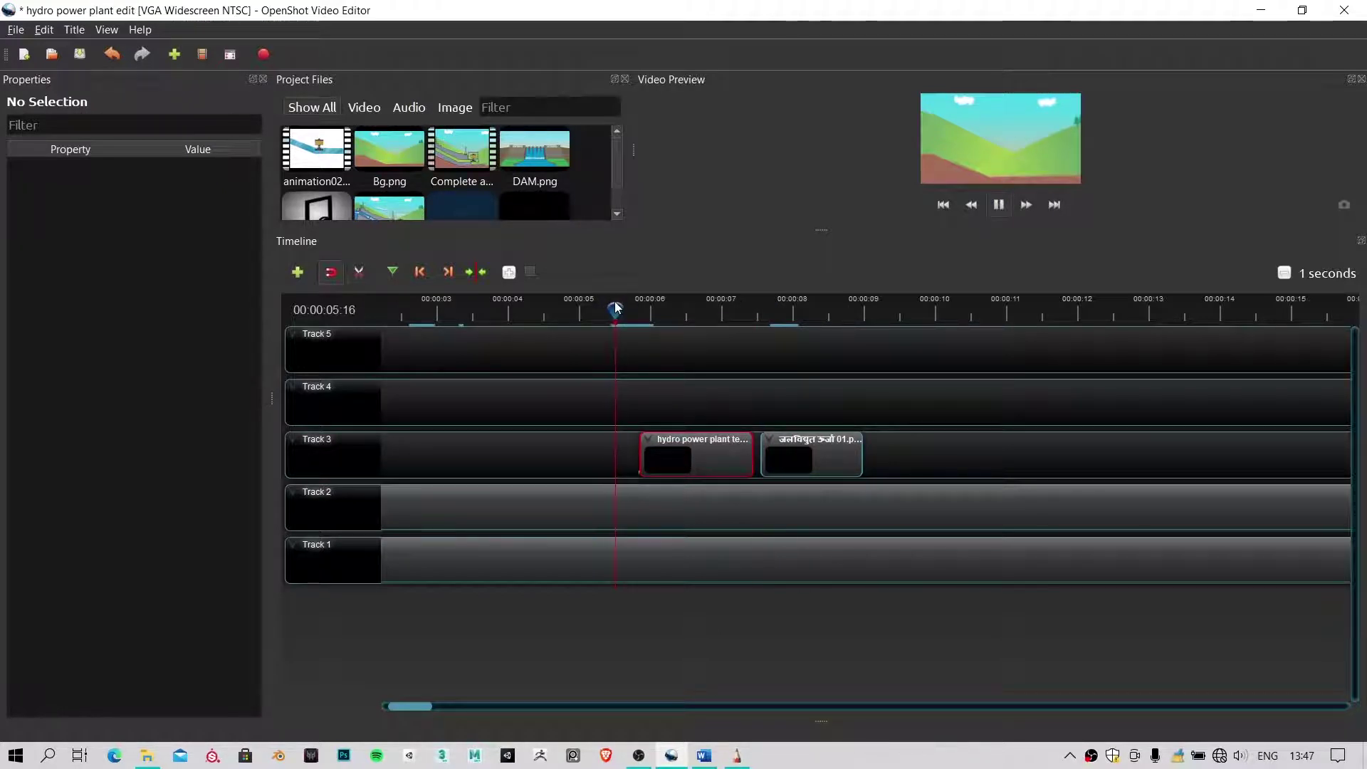
key(space)
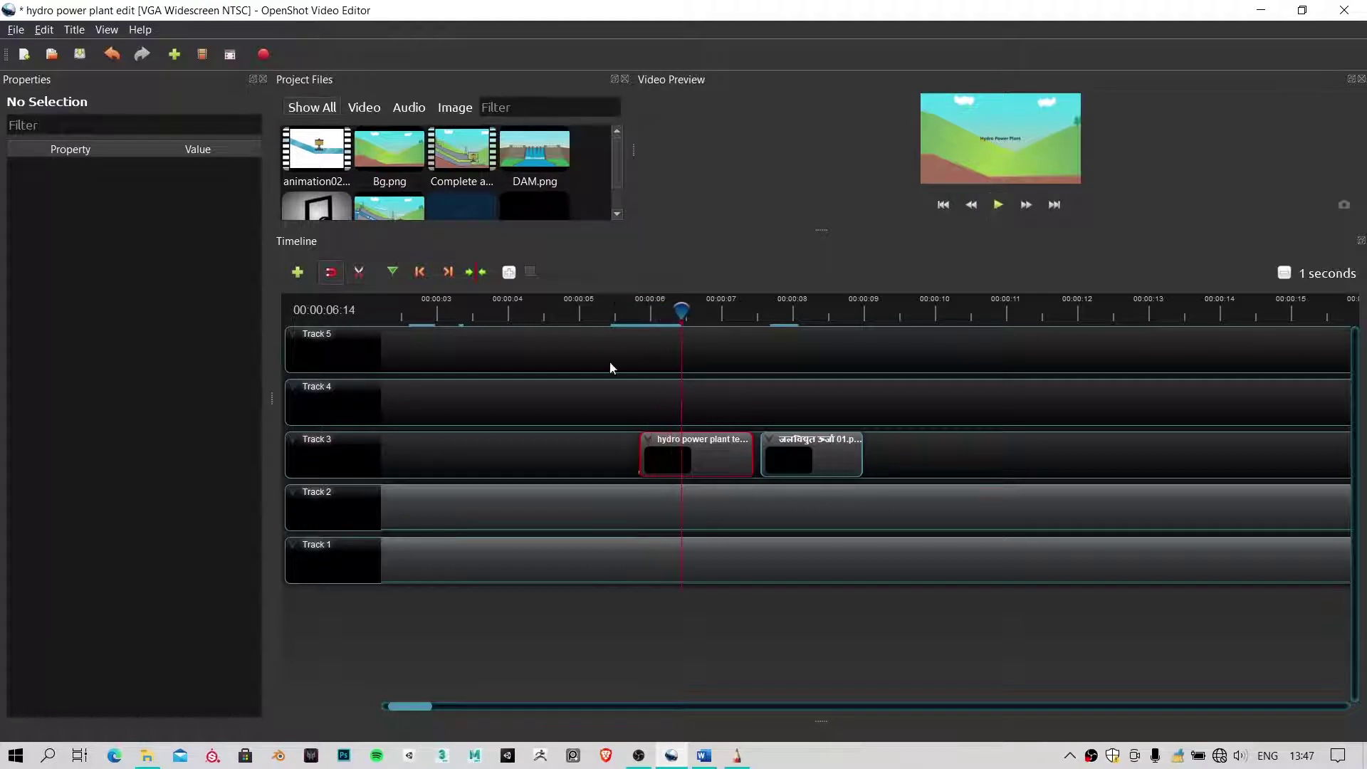
Stretch the hydro power plant text clip from about 5.0 s to the start of the Hindi title clip and play both titles
drag(644, 459, 625, 459)
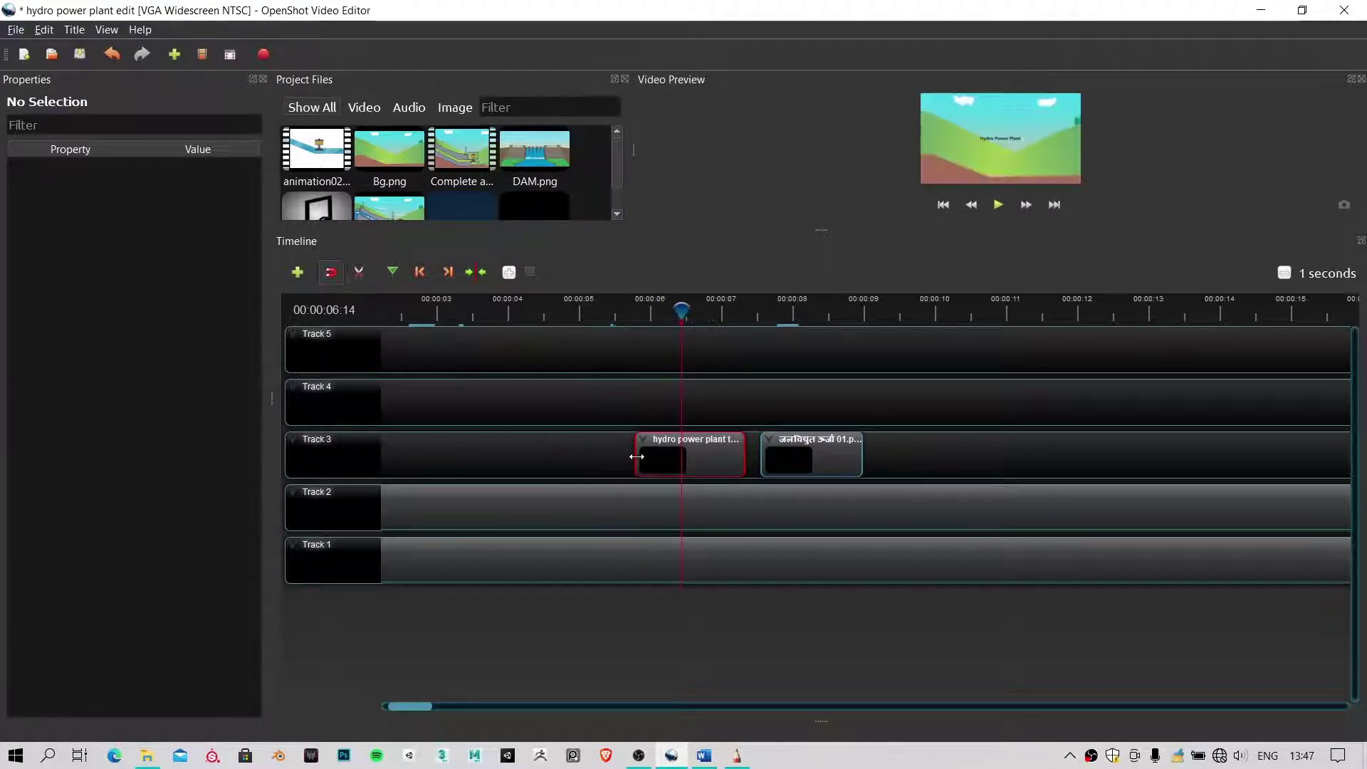
drag(705, 464, 759, 464)
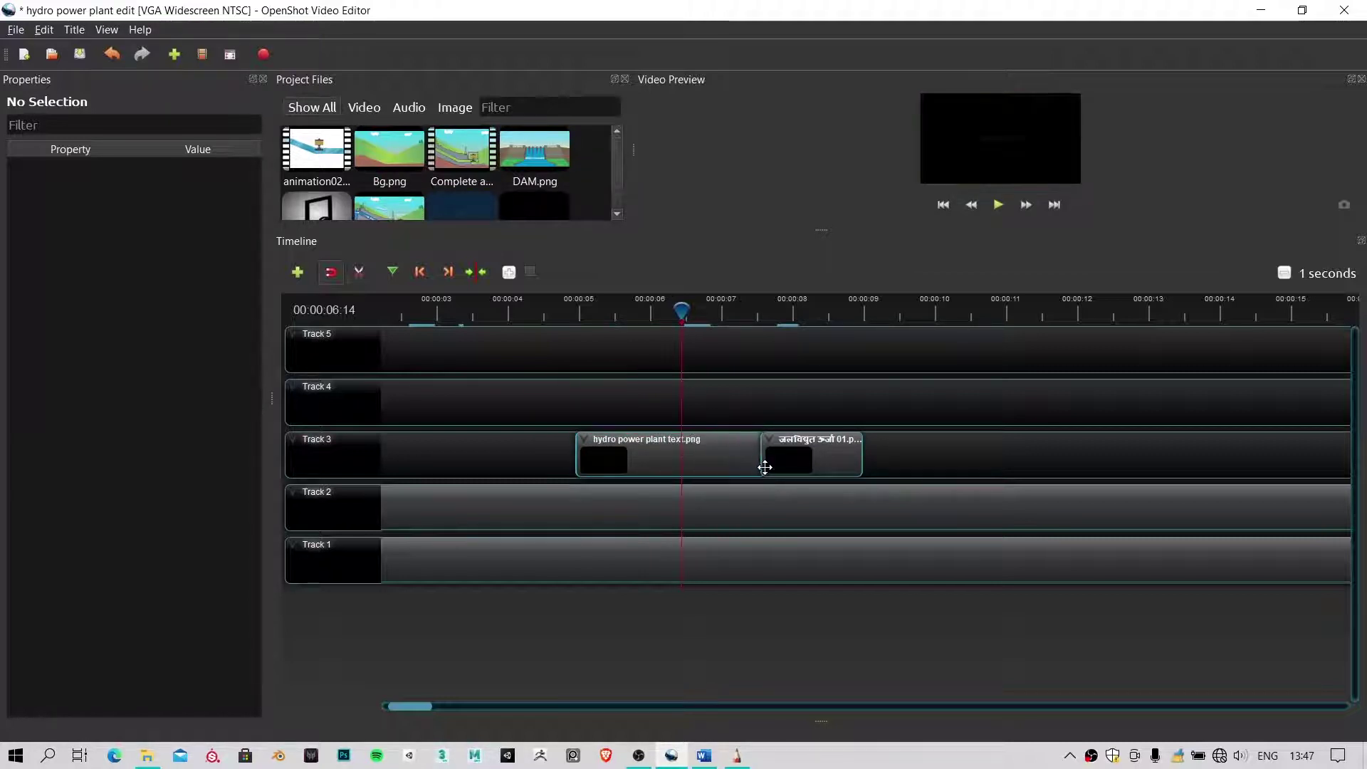
click(534, 306)
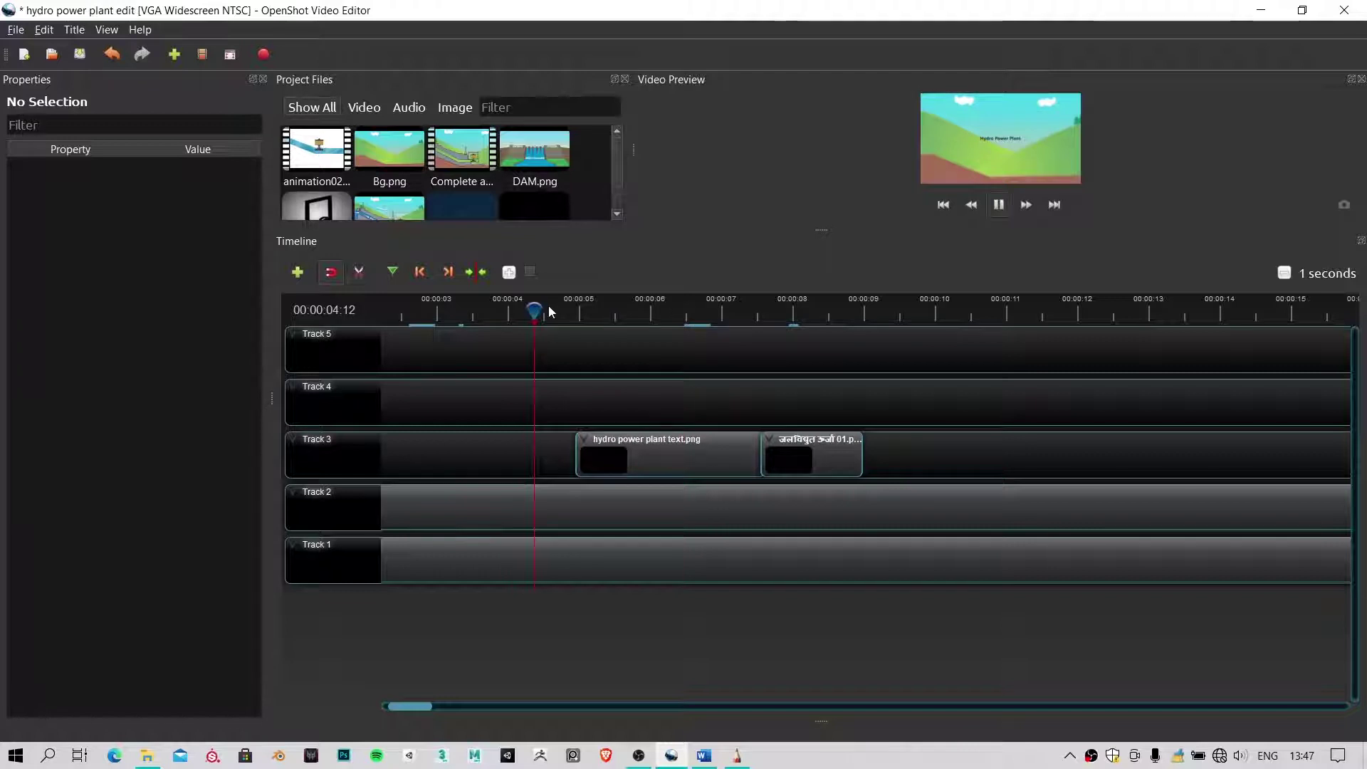
key(space)
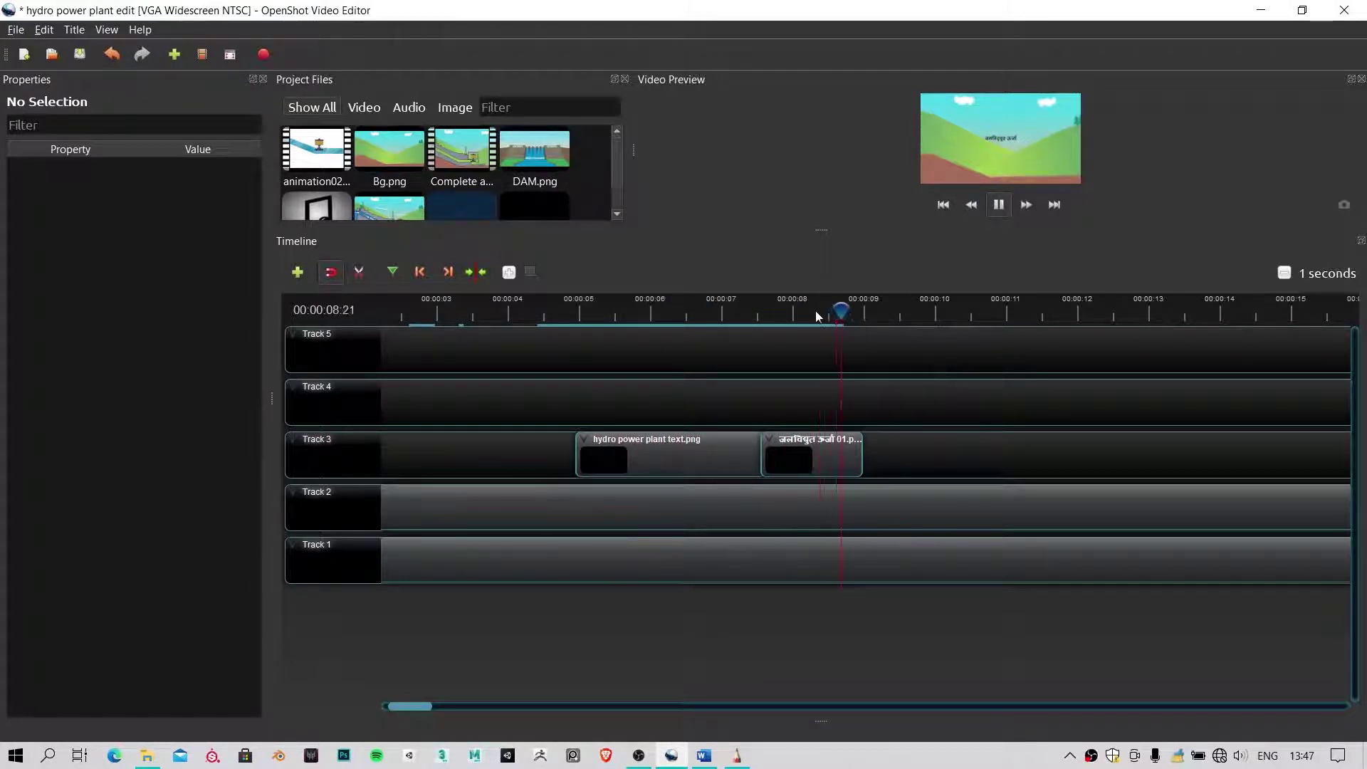
key(space)
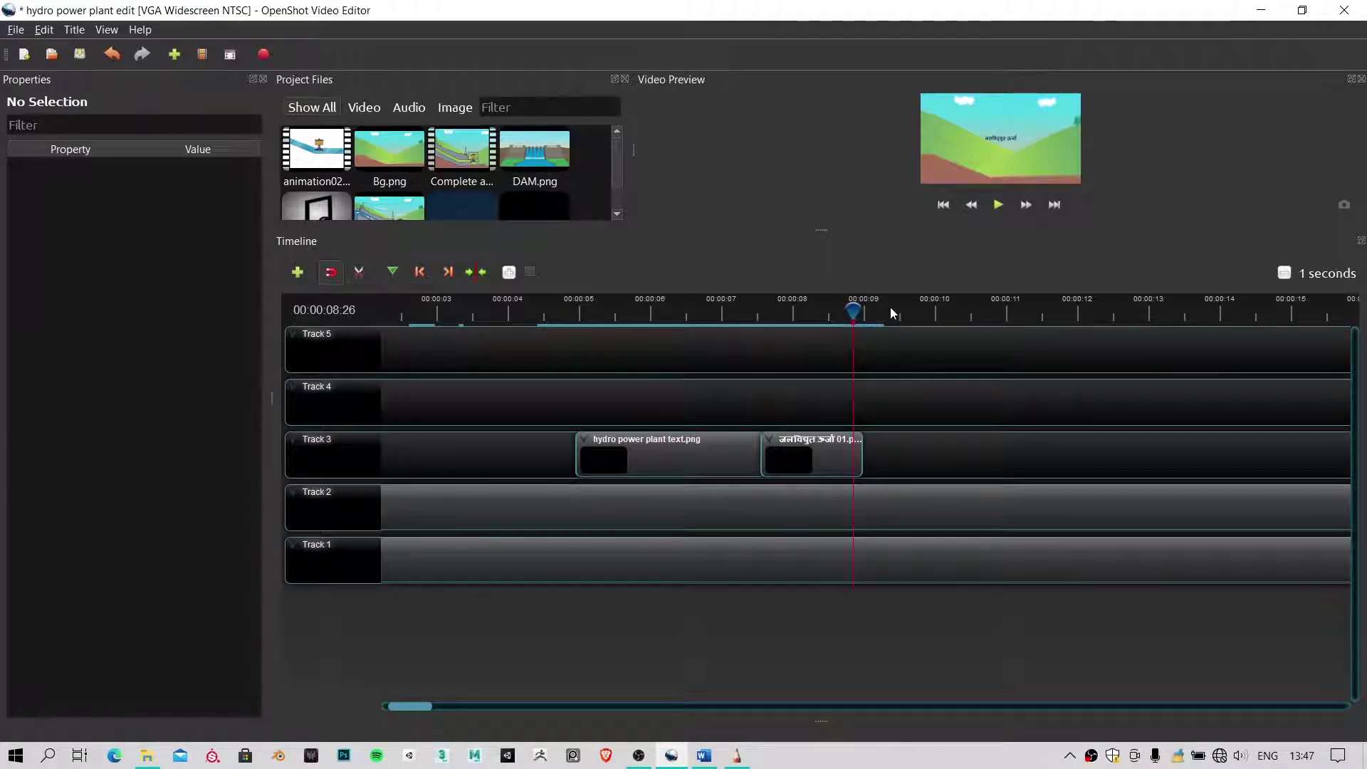
click(546, 310)
key(space)
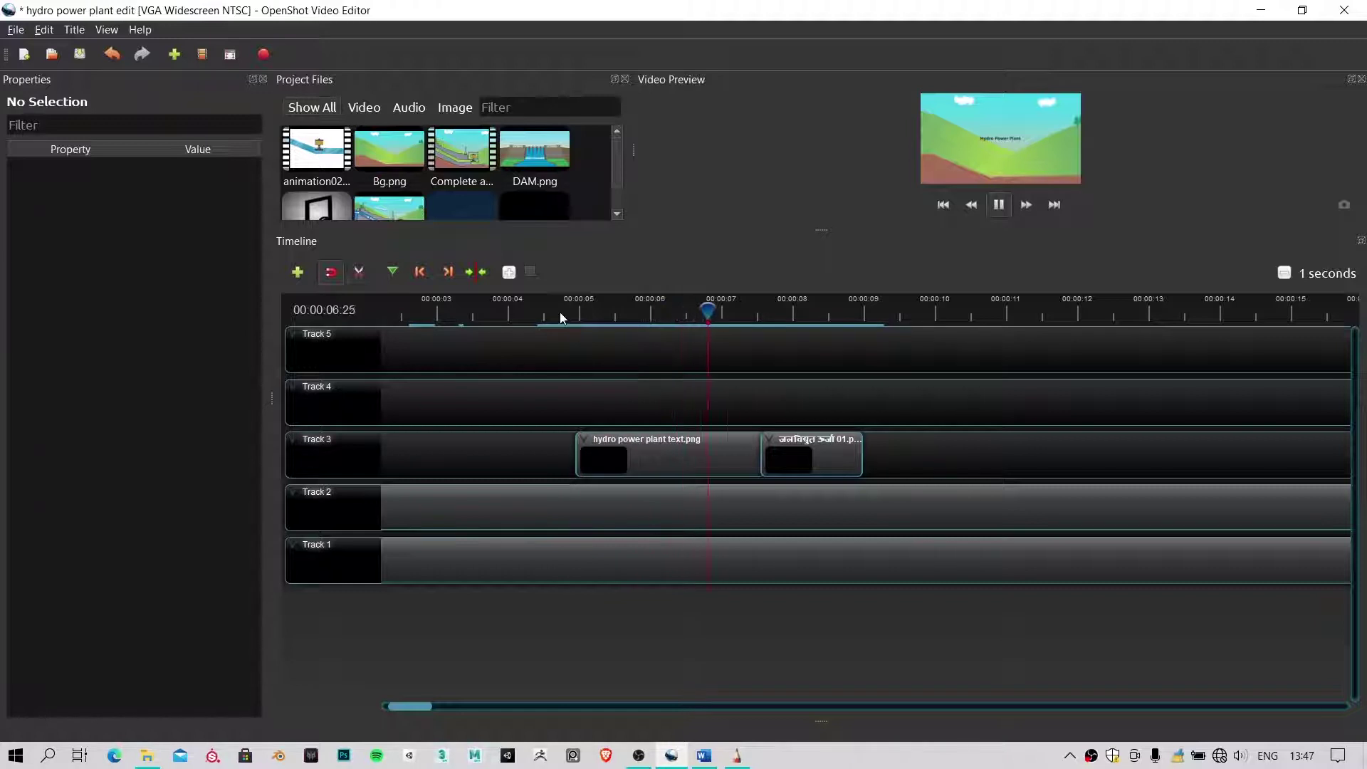
key(space)
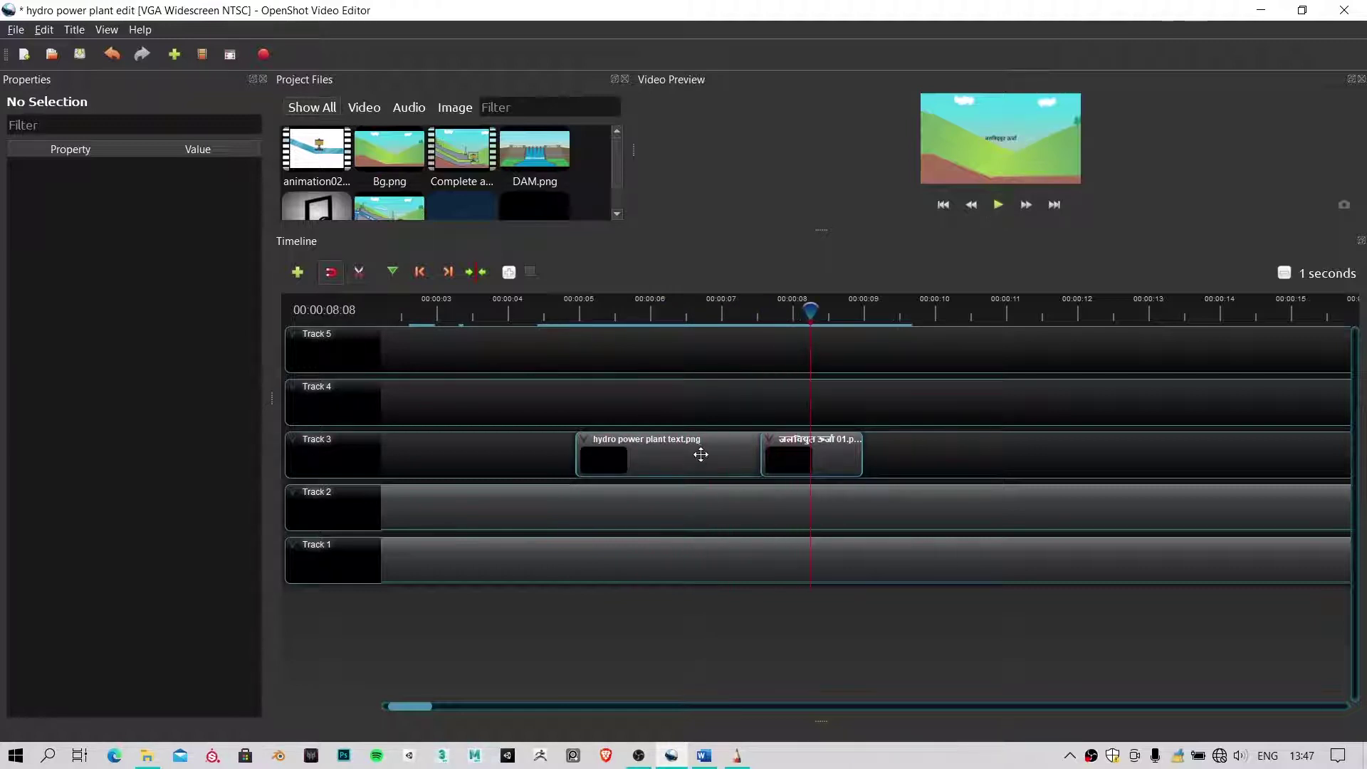
Trim the start of the hydro power plant text clip to 5.07 s, check the playback, and shift the clip to start at 4.87 s
click(700, 454)
mouse_move(729, 458)
mouse_down()
mouse_move(705, 458)
mouse_move(710, 447)
mouse_up()
click(571, 308)
key(space)
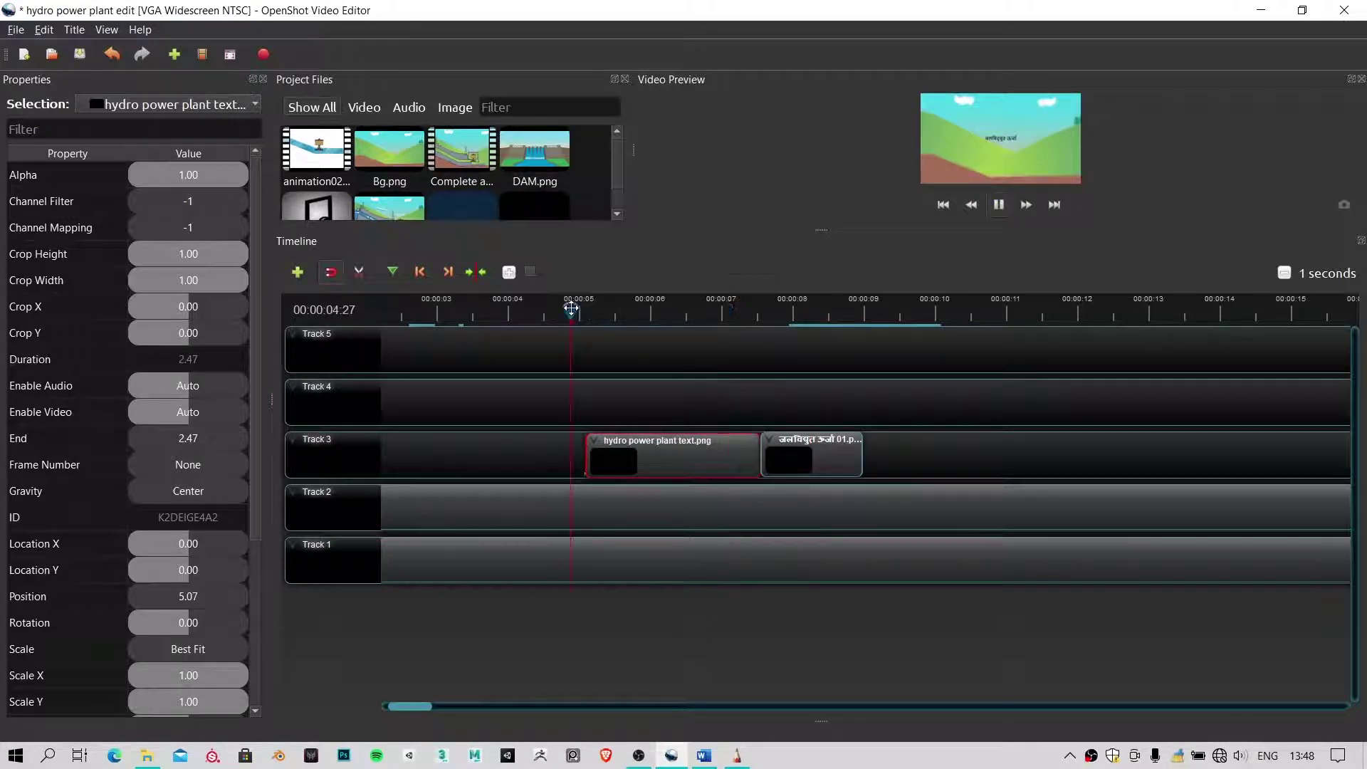
key(space)
drag(572, 309, 558, 309)
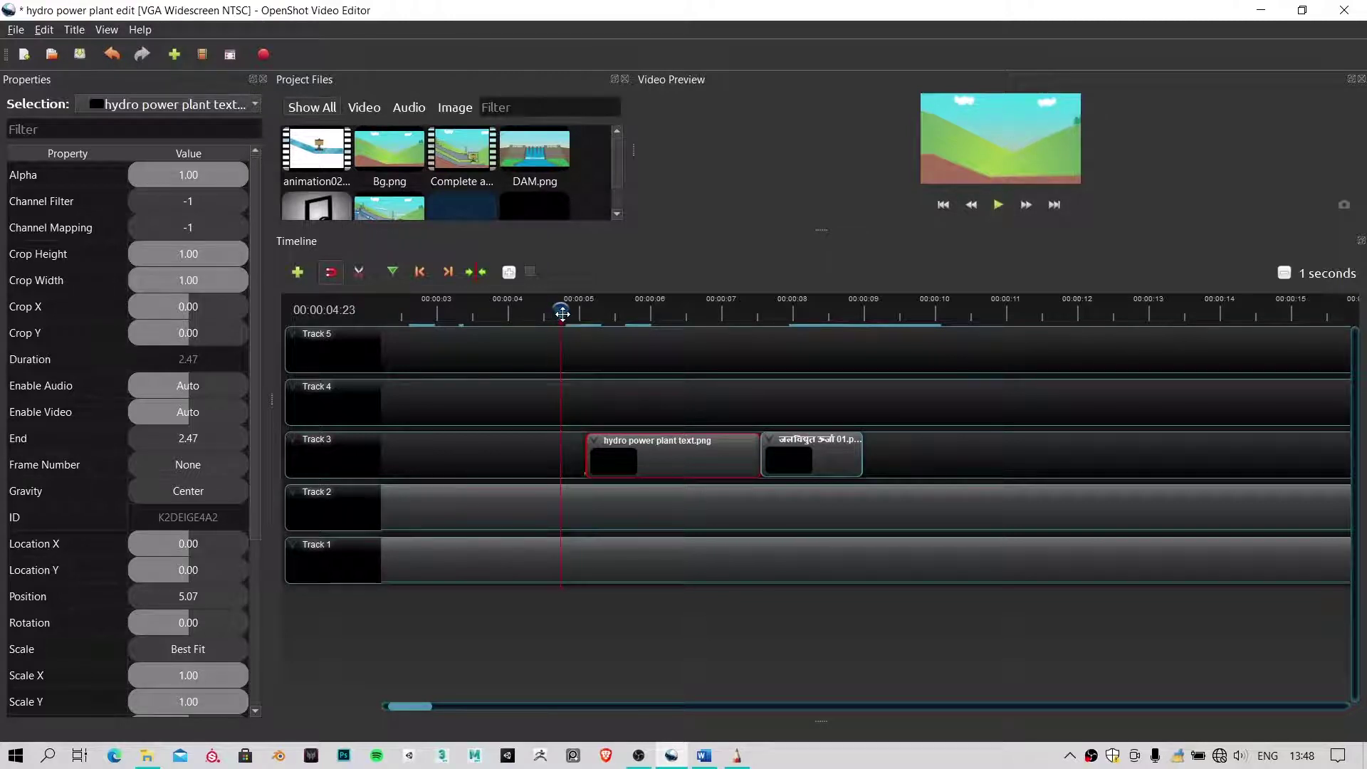
key(space)
key(space)
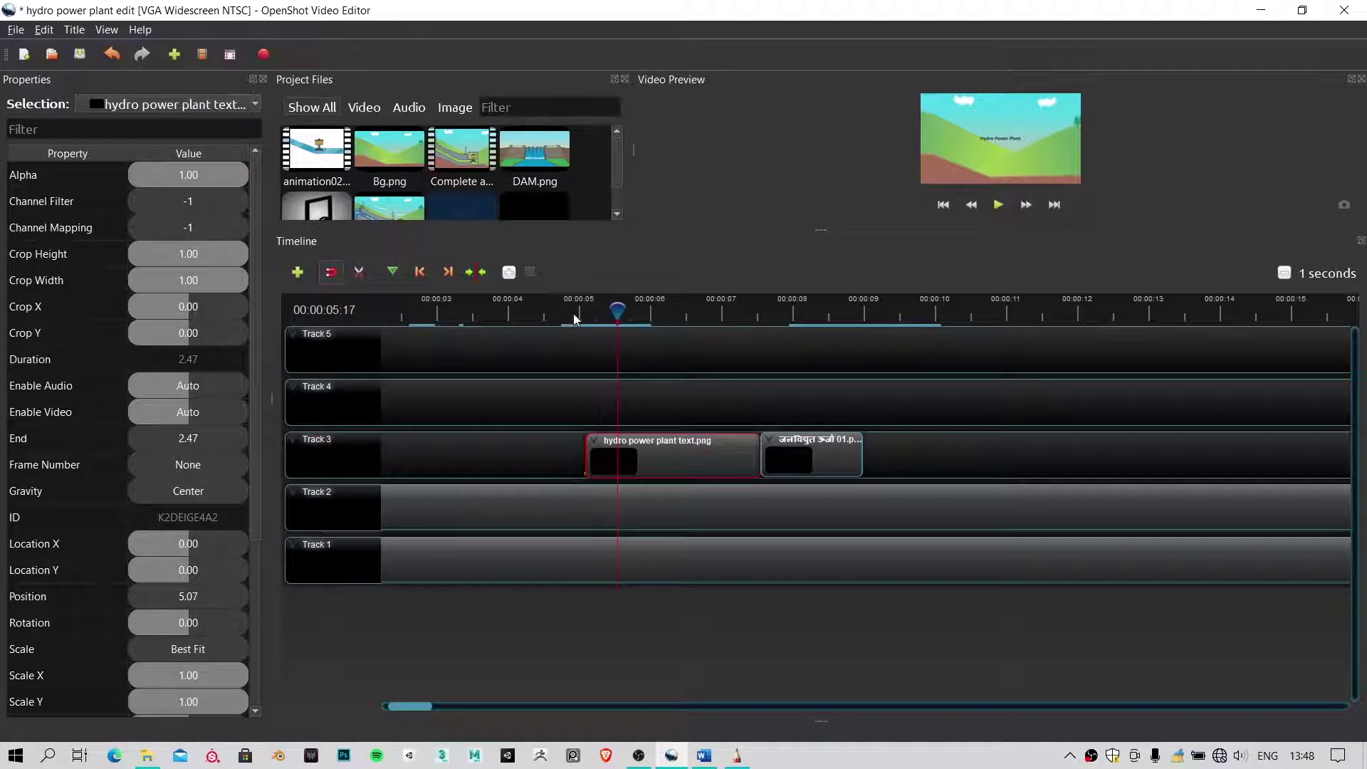
mouse_move(586, 318)
mouse_down()
mouse_move(559, 318)
mouse_move(610, 318)
mouse_move(562, 310)
mouse_up()
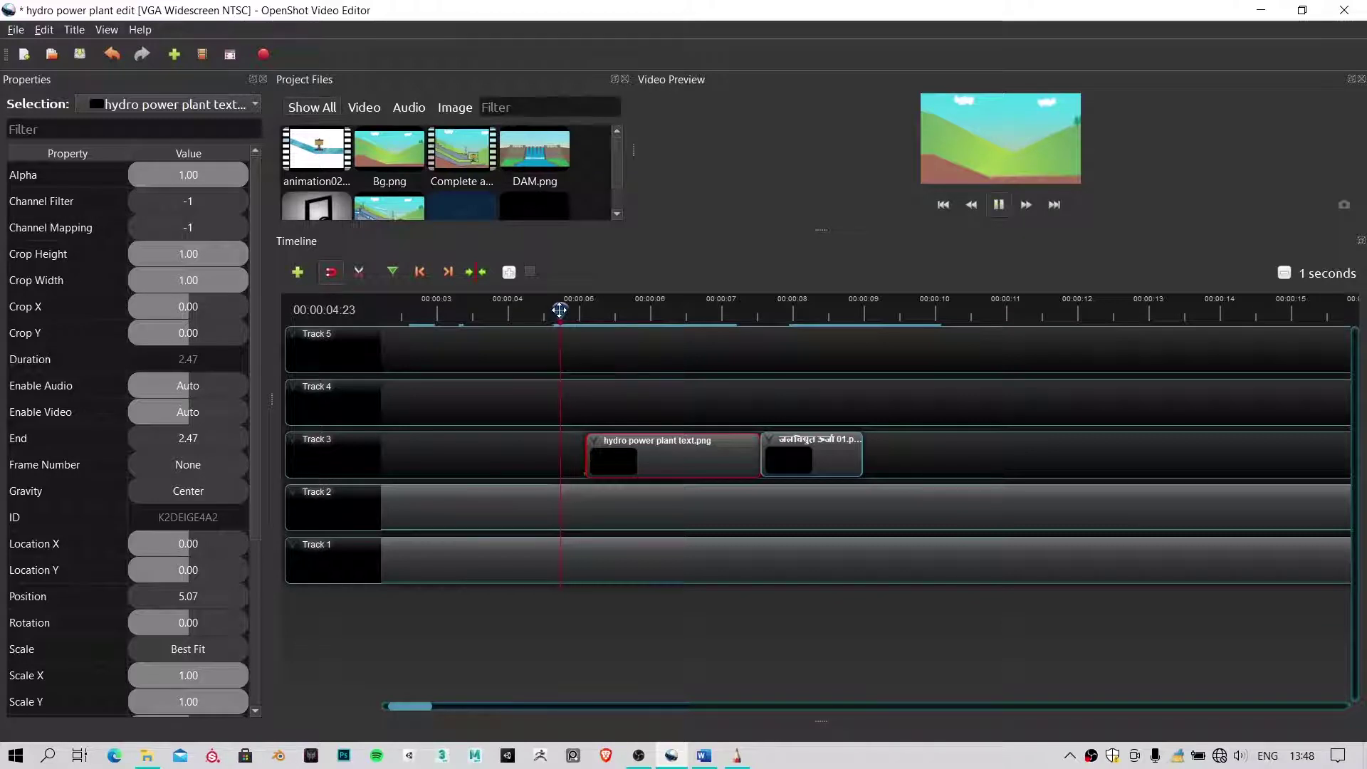
key(space)
drag(650, 444, 635, 442)
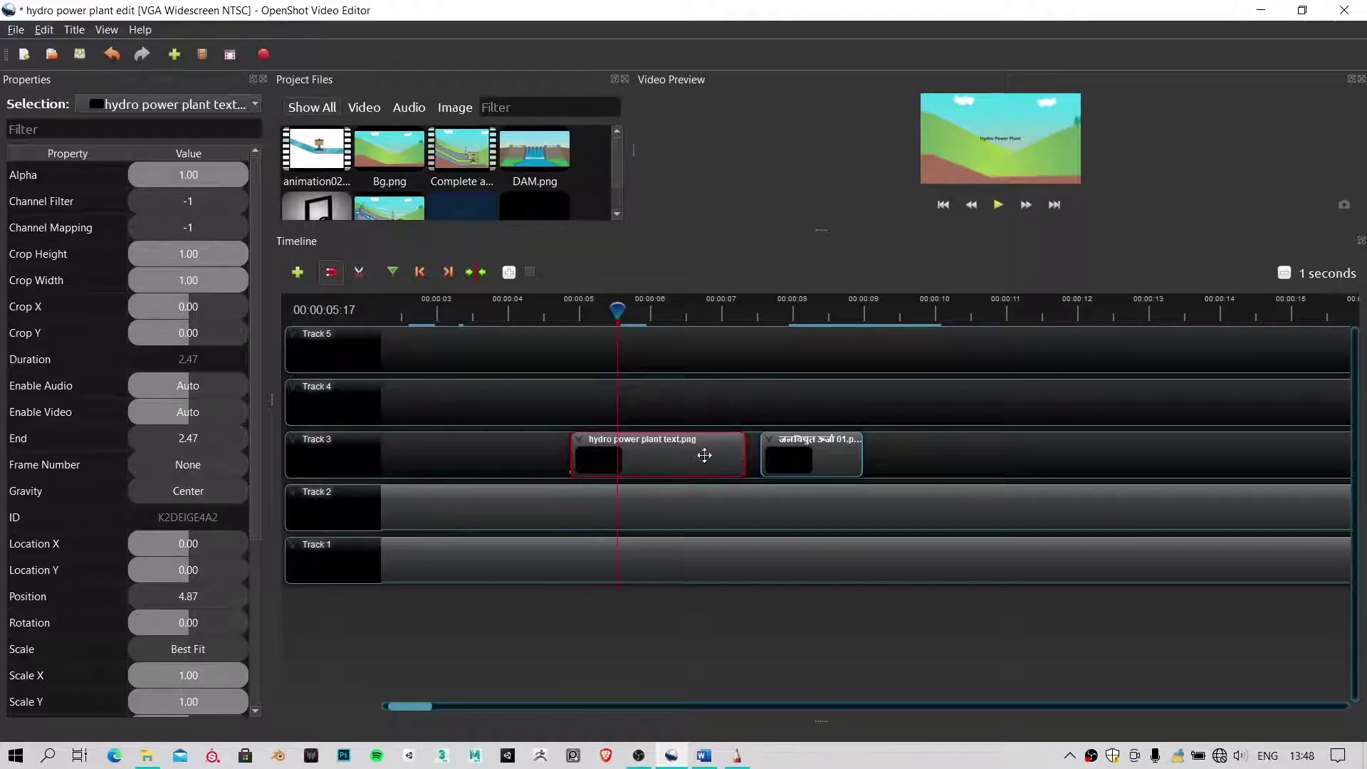
Extend the hydro power plant text clip to about 7.4 s and fit the Hindi title clip directly after it, ending at about 9.0 s
drag(740, 452, 777, 457)
key(ctrl+z)
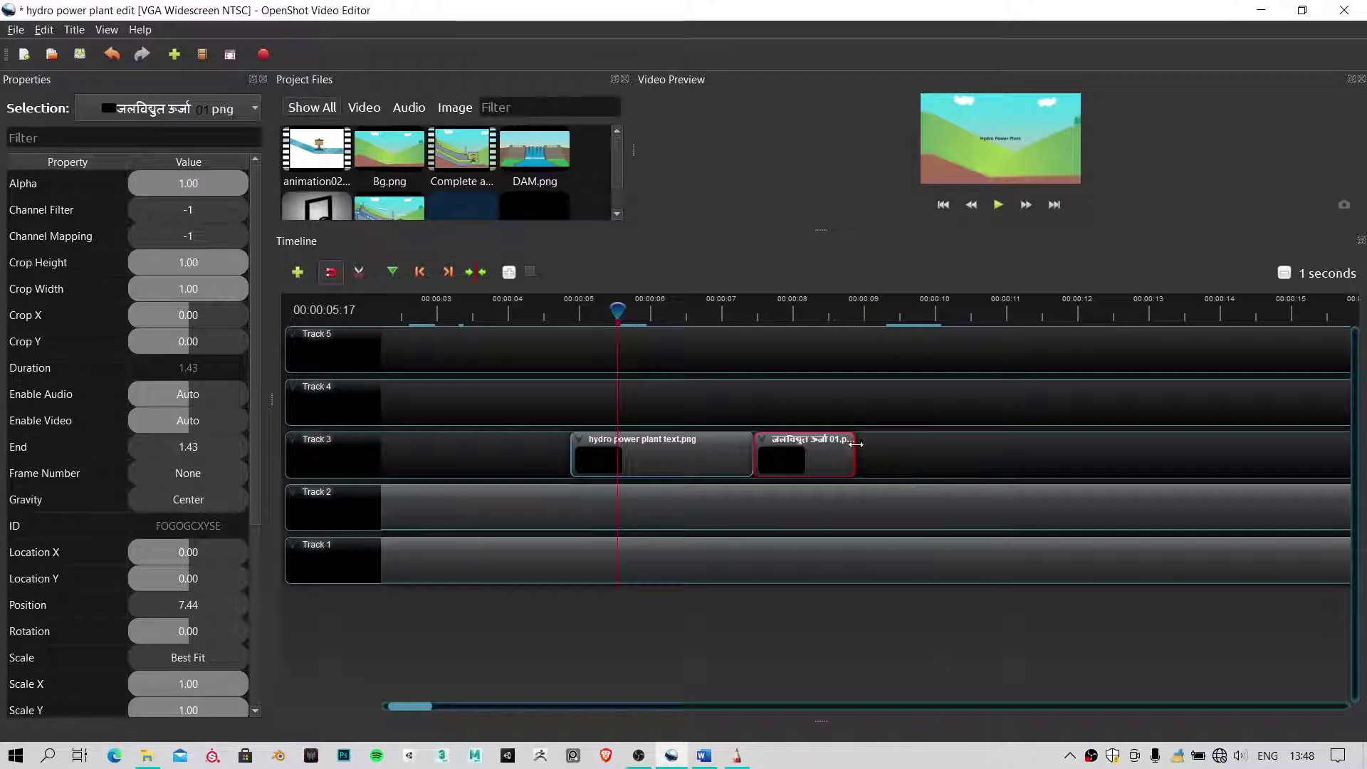
drag(855, 443, 869, 443)
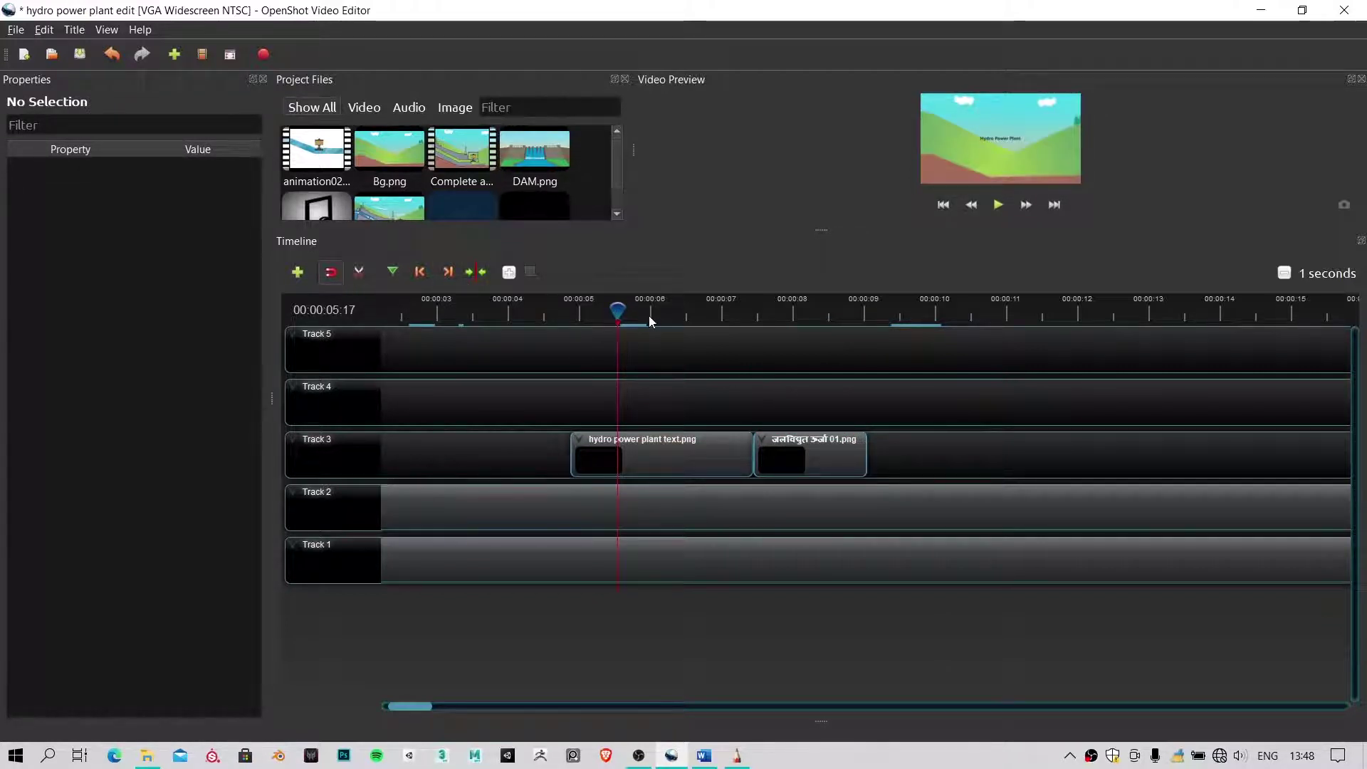
Play the opening narration from the start of the timeline to about 1.2 s
drag(619, 307, 702, 307)
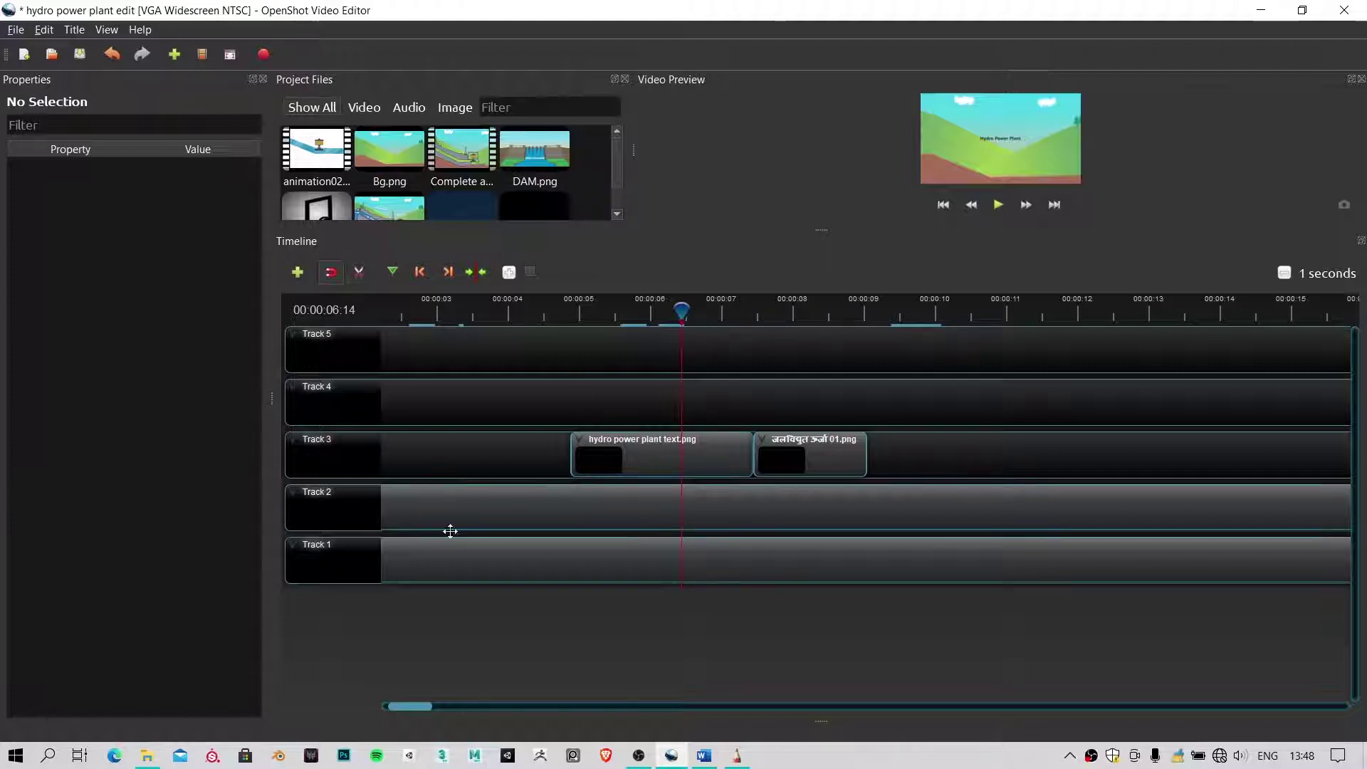
scroll(550, 476, down, 2)
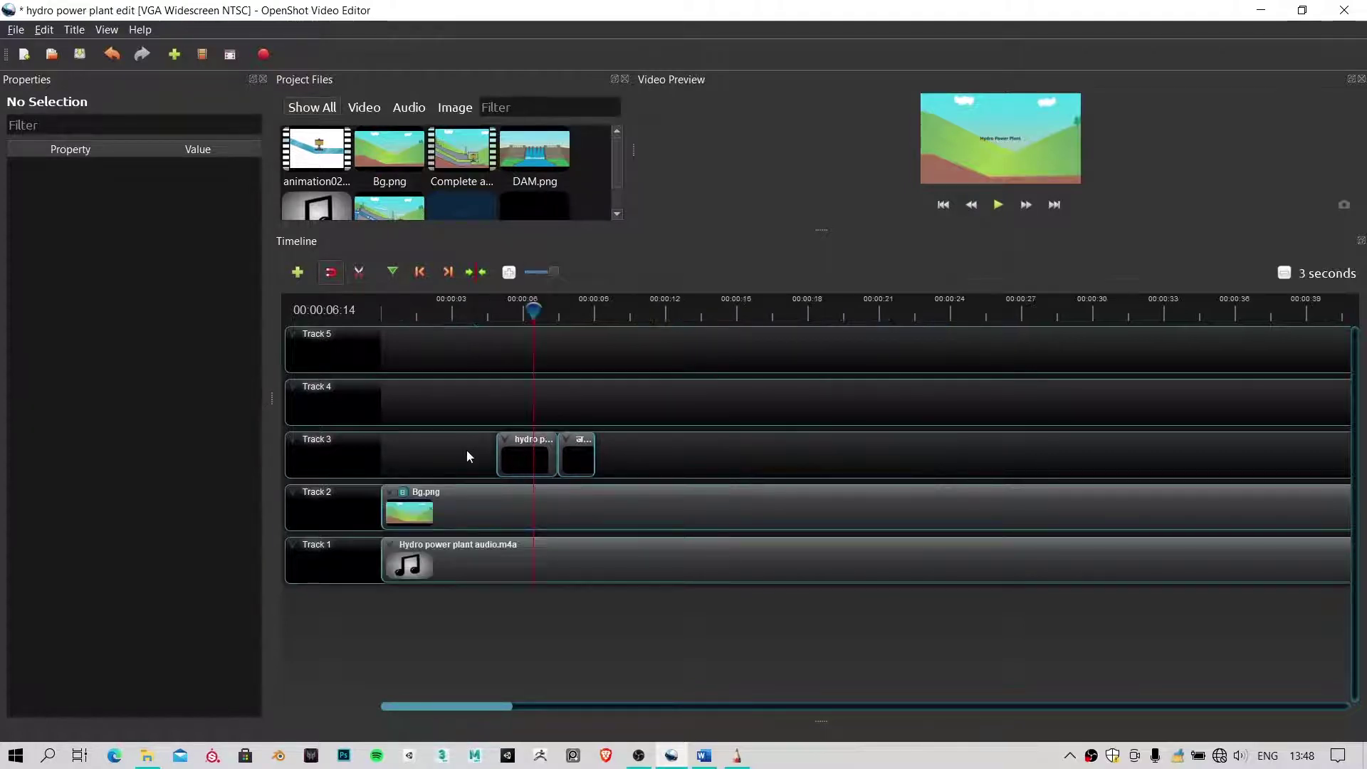
scroll(476, 460, up, 2)
drag(610, 311, 344, 307)
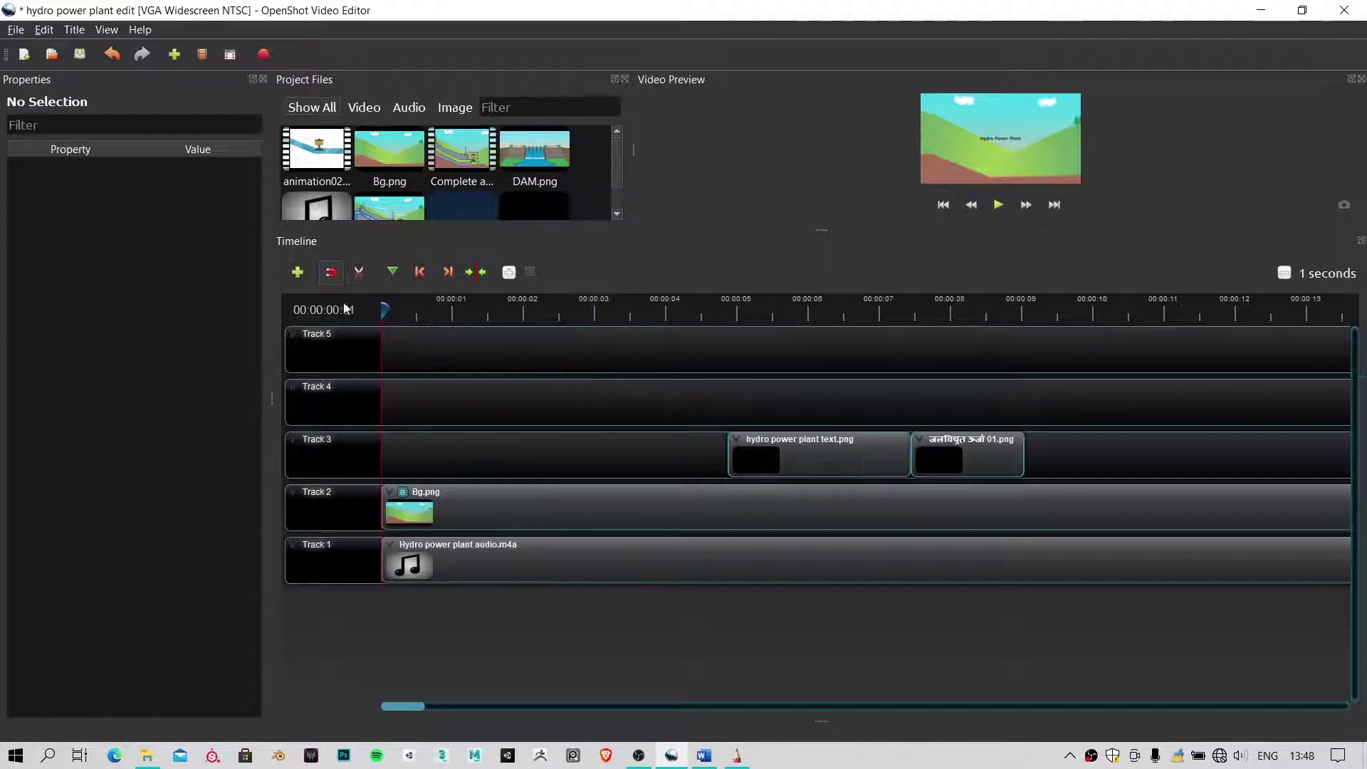
key(space)
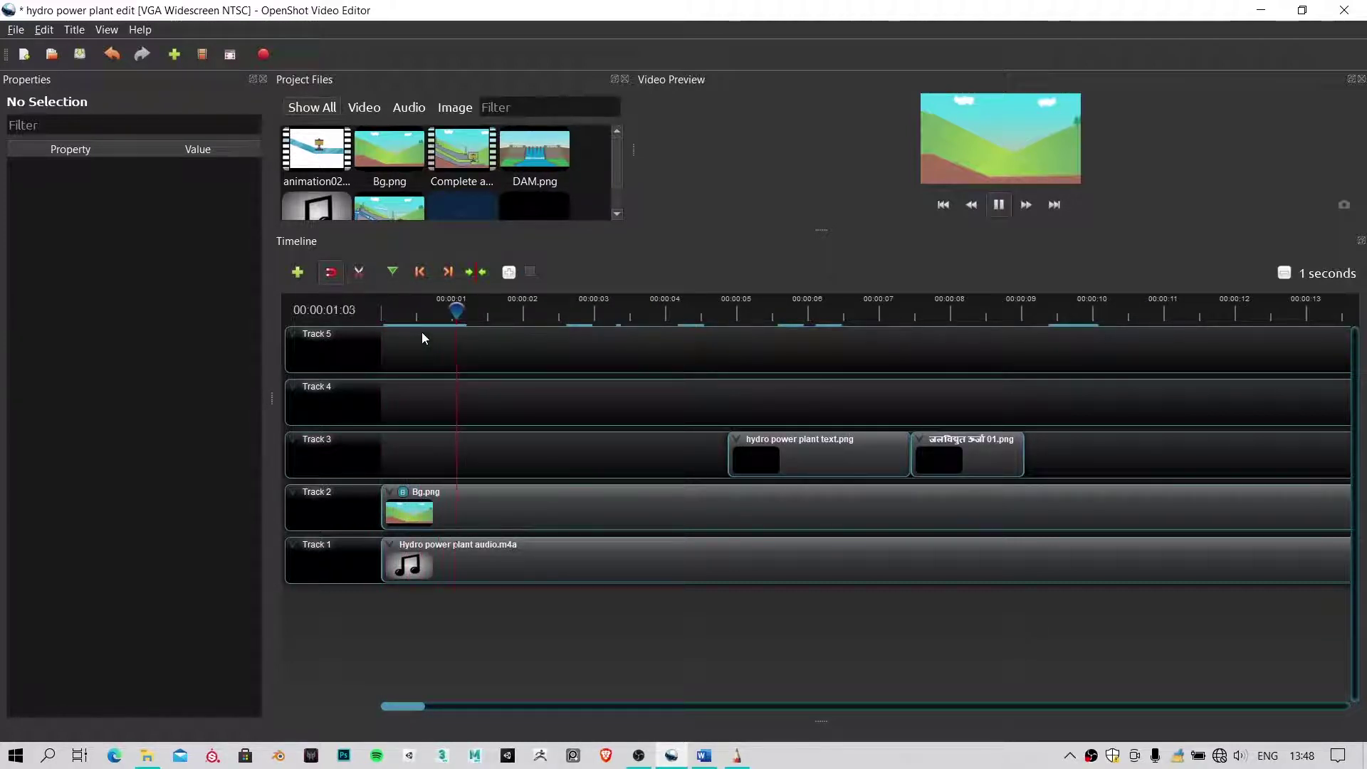
key(space)
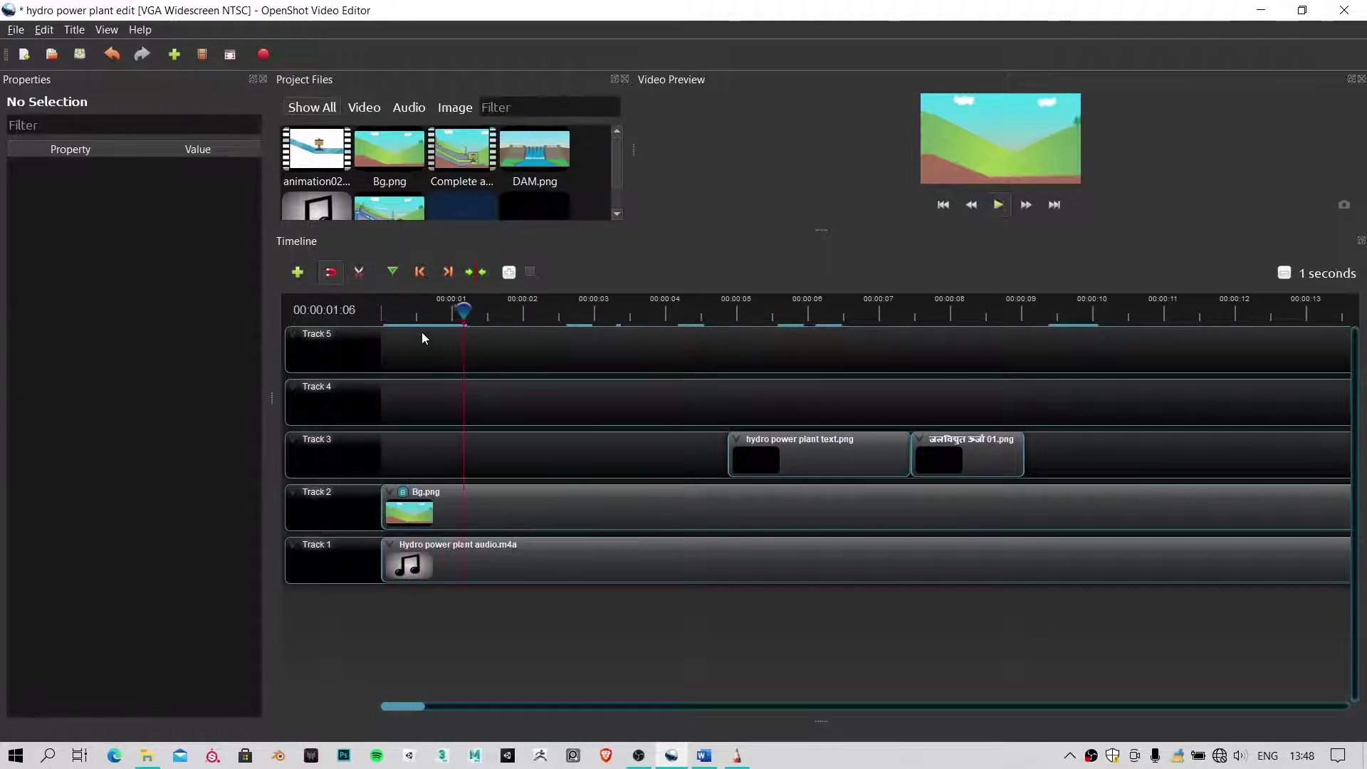
Switch to Word and copy the word "नमस्कार" at the start of the script, returning to OpenShot with it
click(717, 757)
double_click(354, 366)
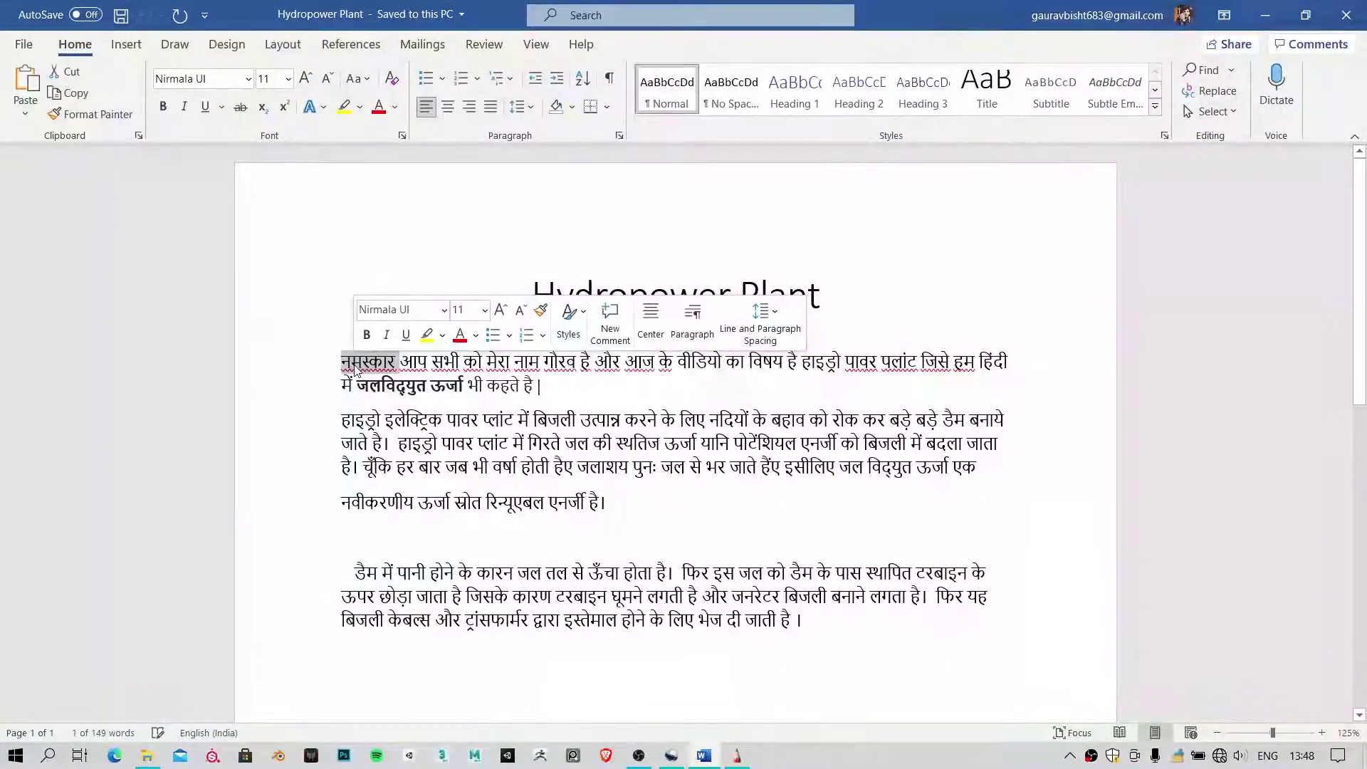
right_click(356, 365)
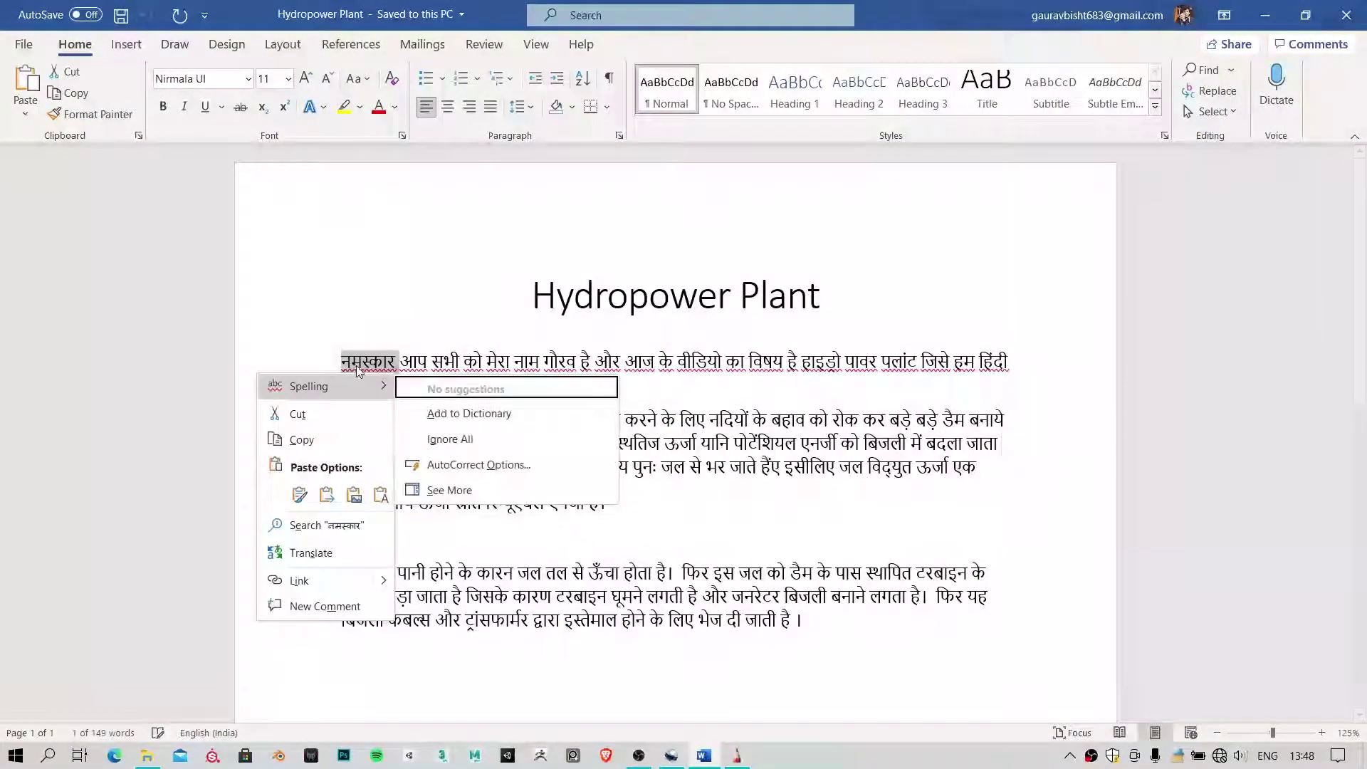
click(322, 447)
key(alt+Tab)
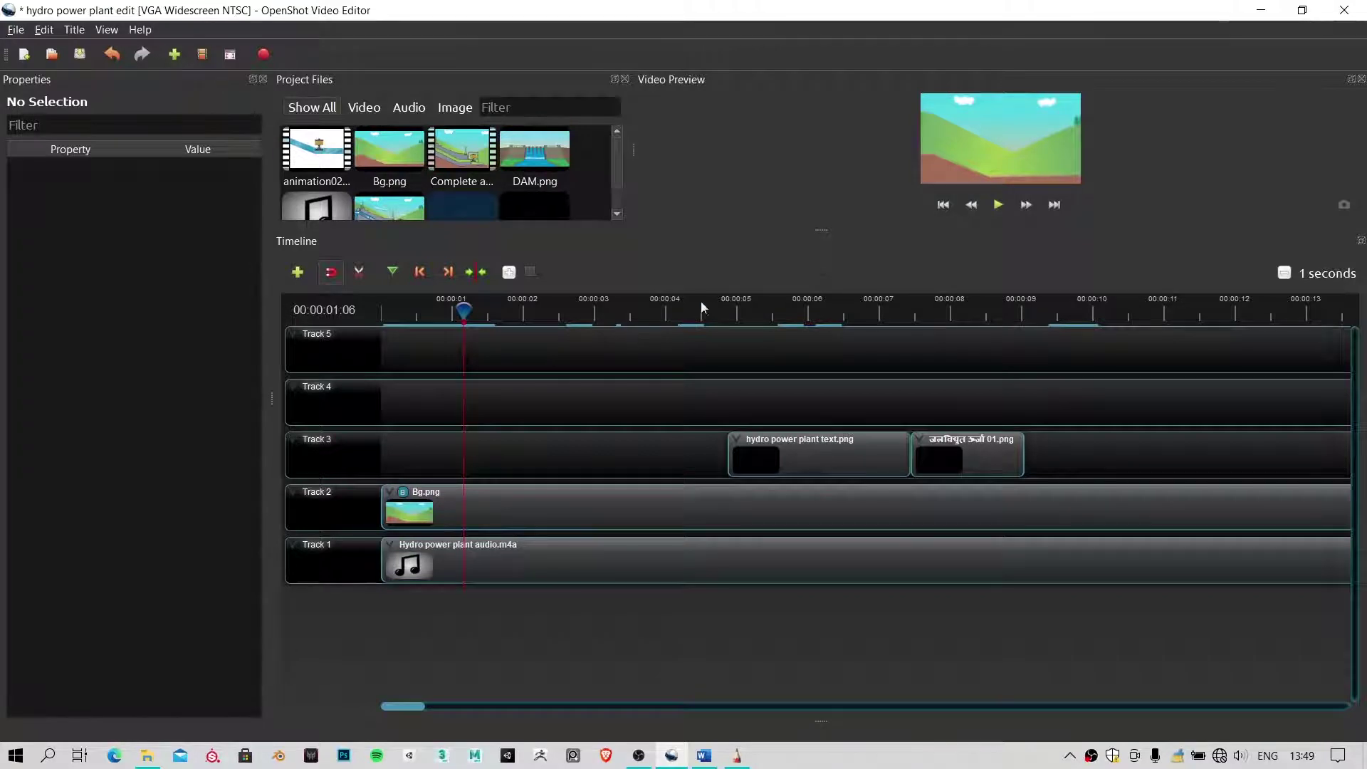
Switch to SketchBook, duplicate the "Hydro Power Plant" text layer, and replace the duplicate's text with "नमस्कार"
click(737, 755)
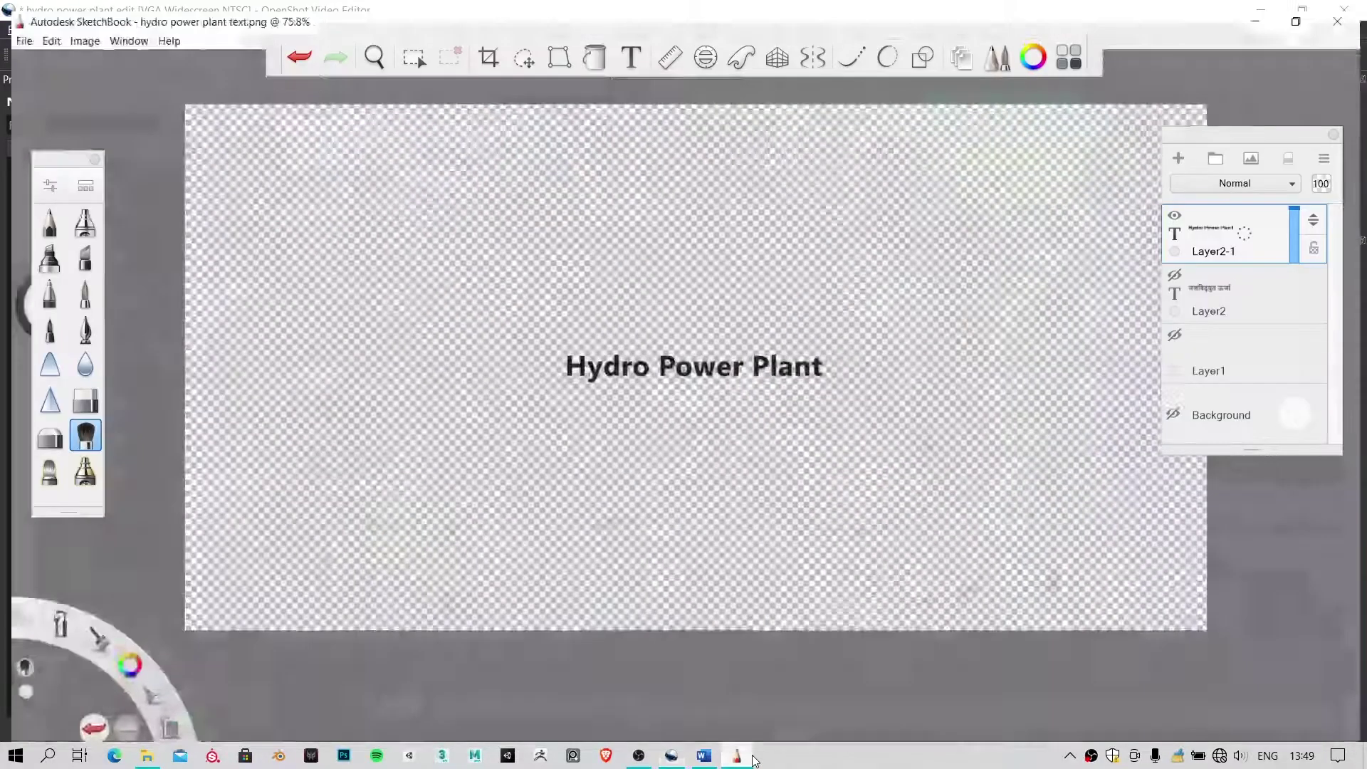
click(1322, 162)
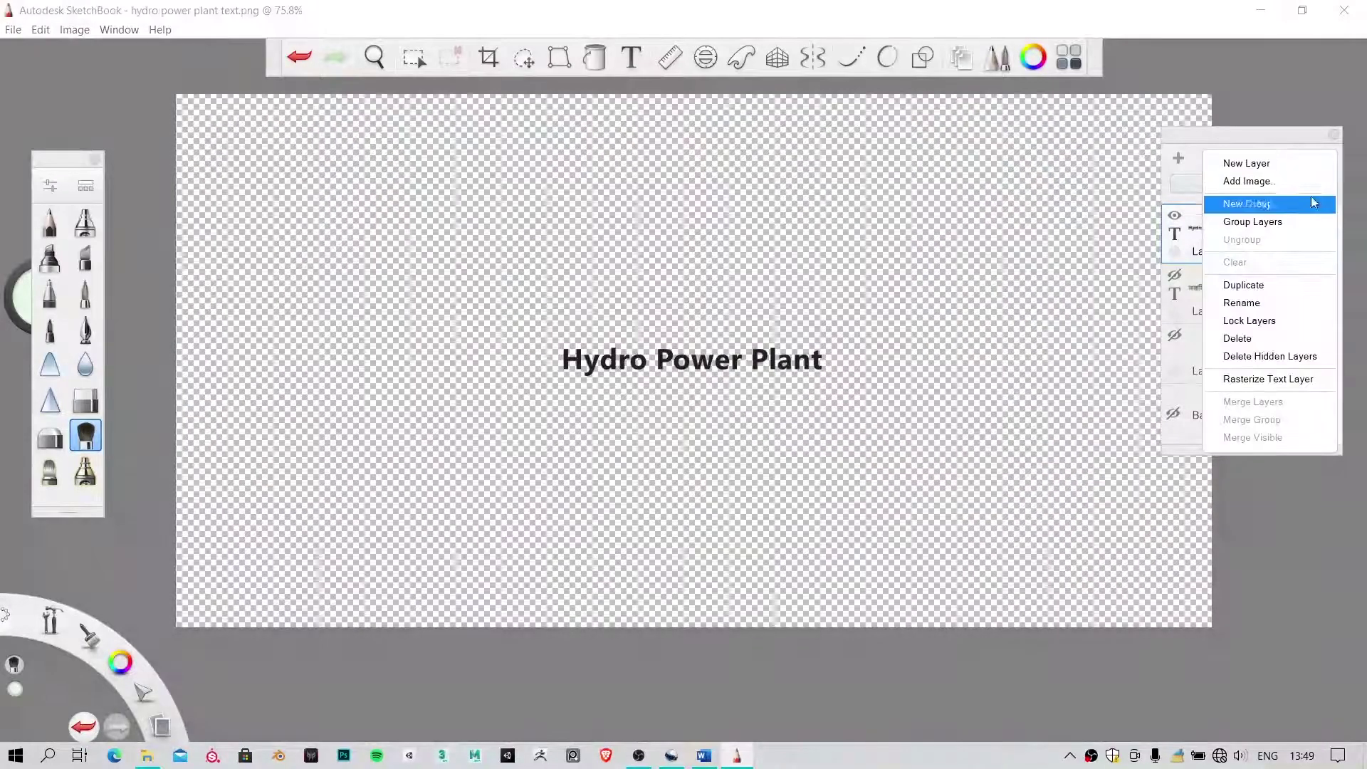
click(1292, 286)
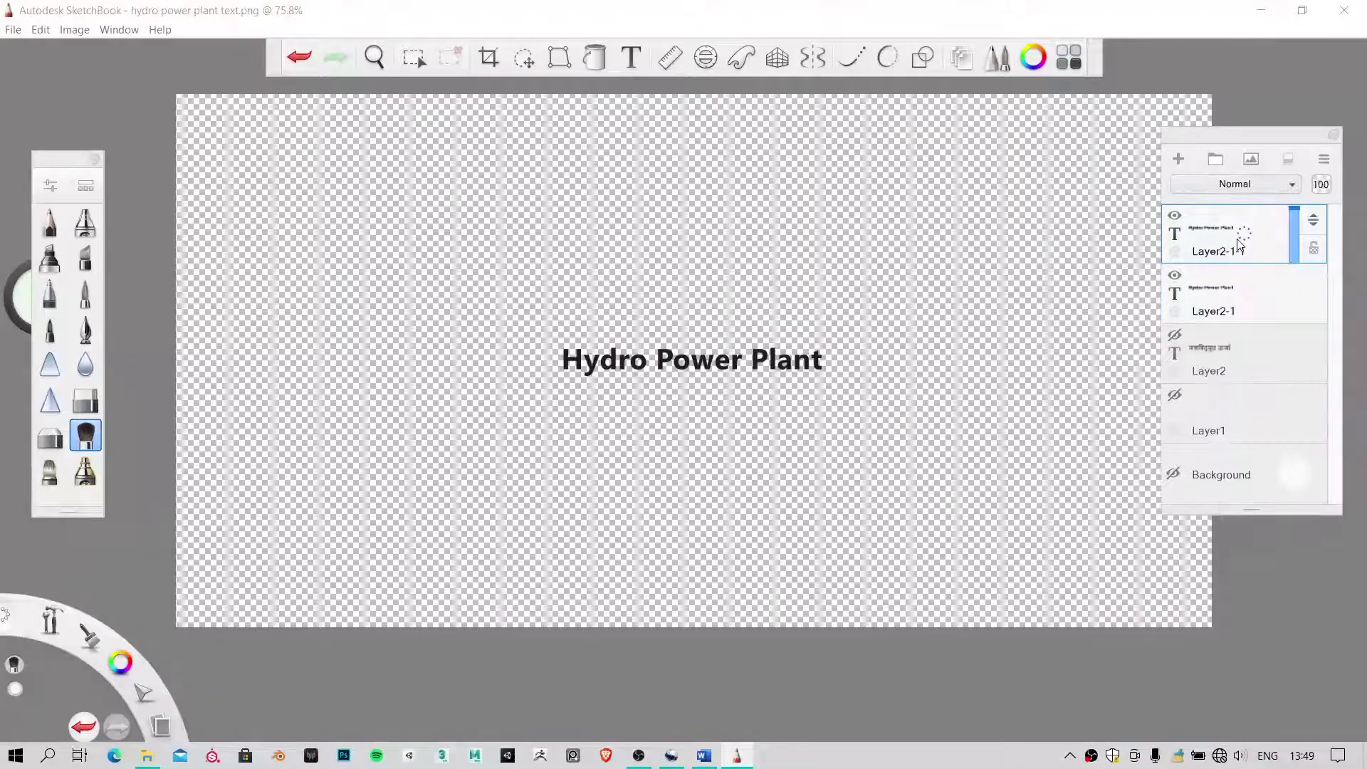
click(1261, 283)
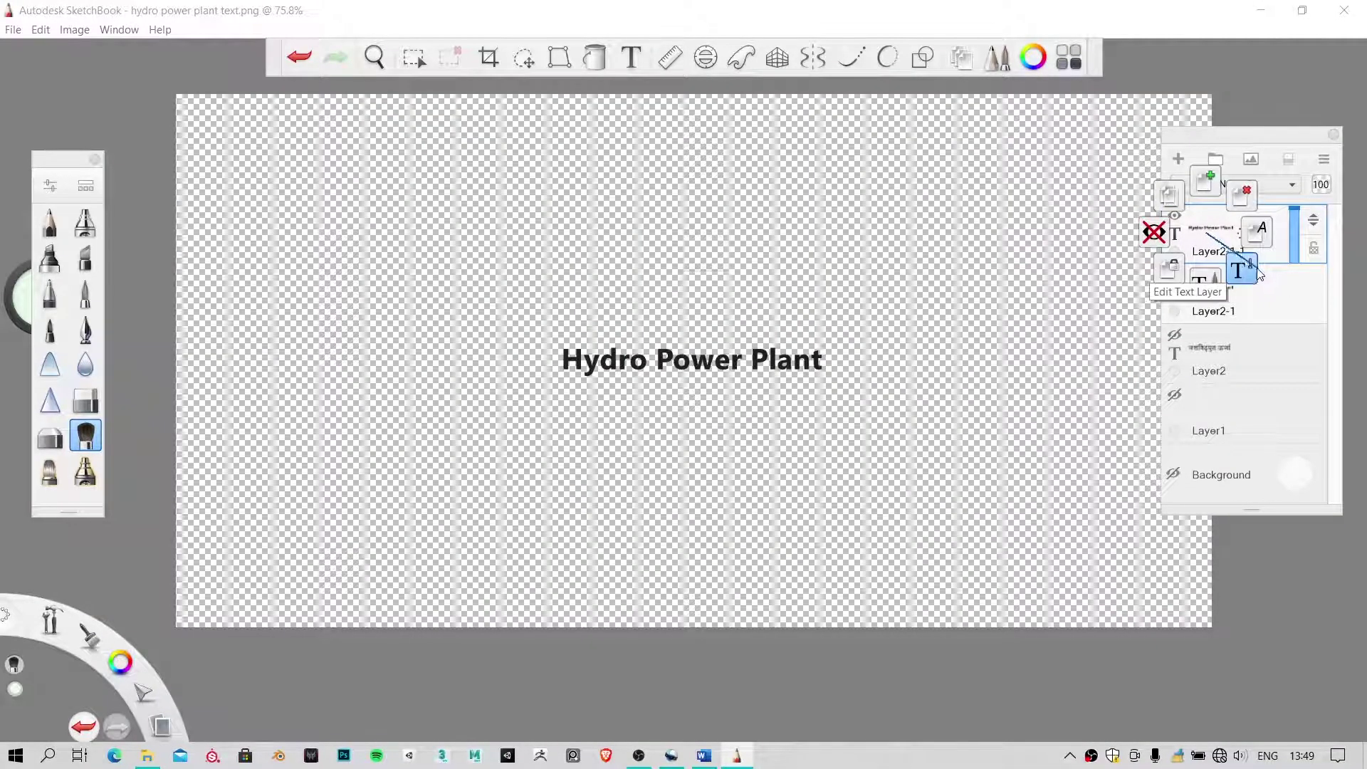
click(1242, 268)
key(ctrl+v)
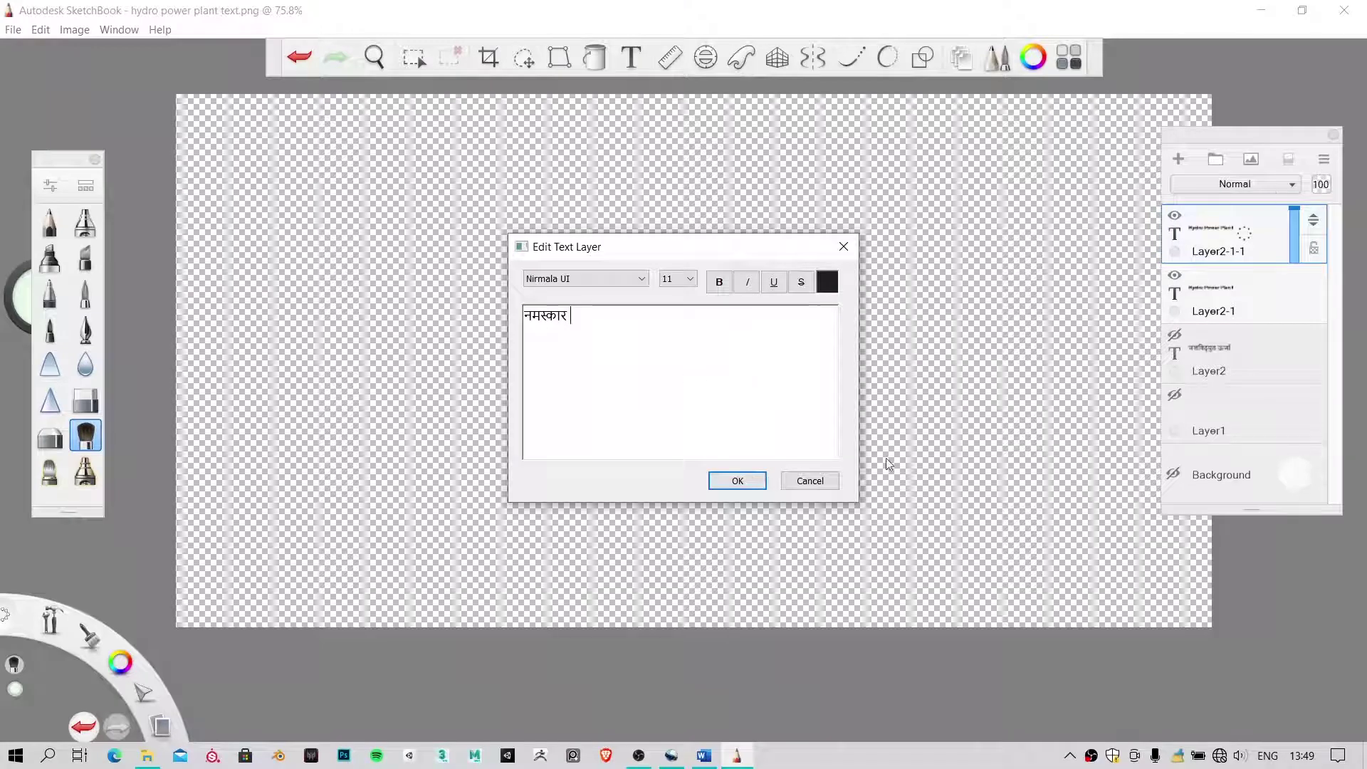
click(737, 481)
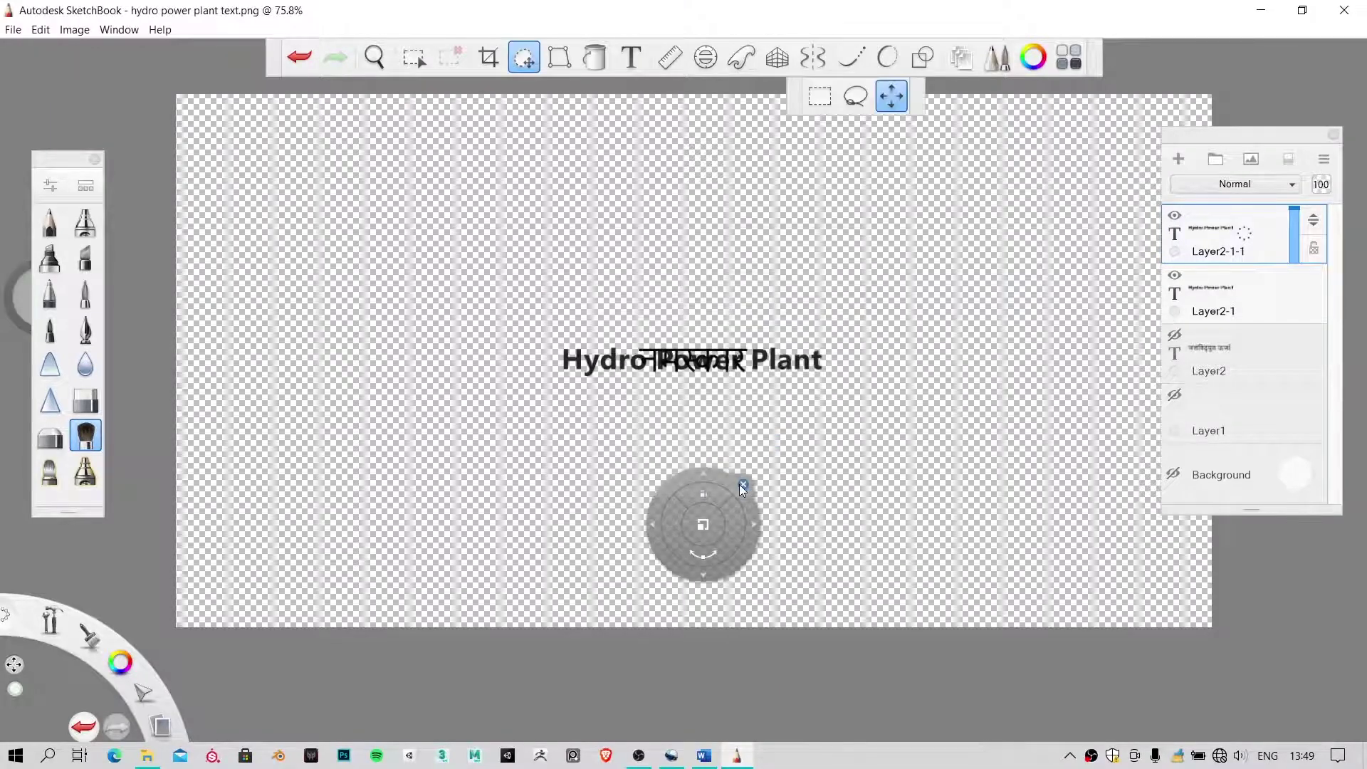
Hide the "Hydro Power Plant" text layer and finish placing the new text layer
click(1175, 276)
drag(1152, 276, 629, 207)
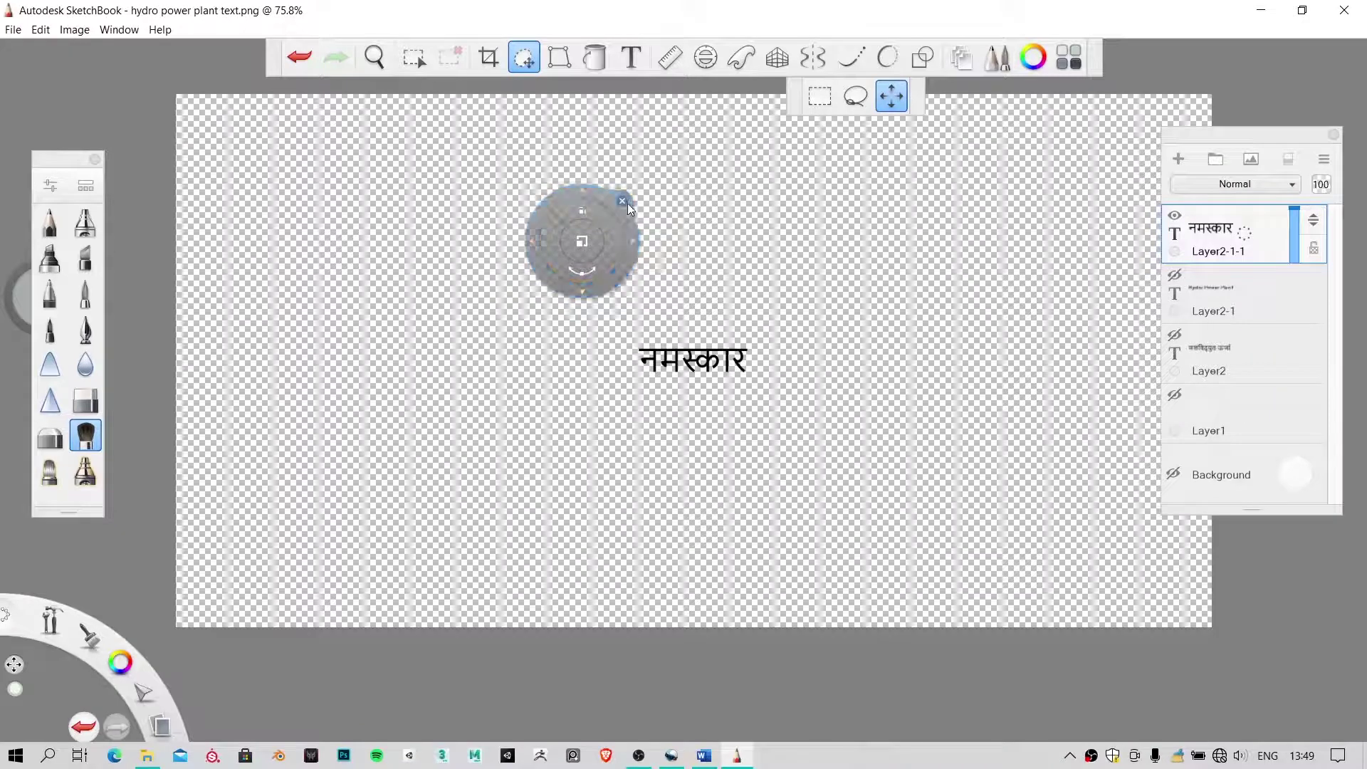
click(624, 202)
Save the image as a PNG file named "नमस्कार" in the Assets folder, accepting the merging of layers
click(13, 29)
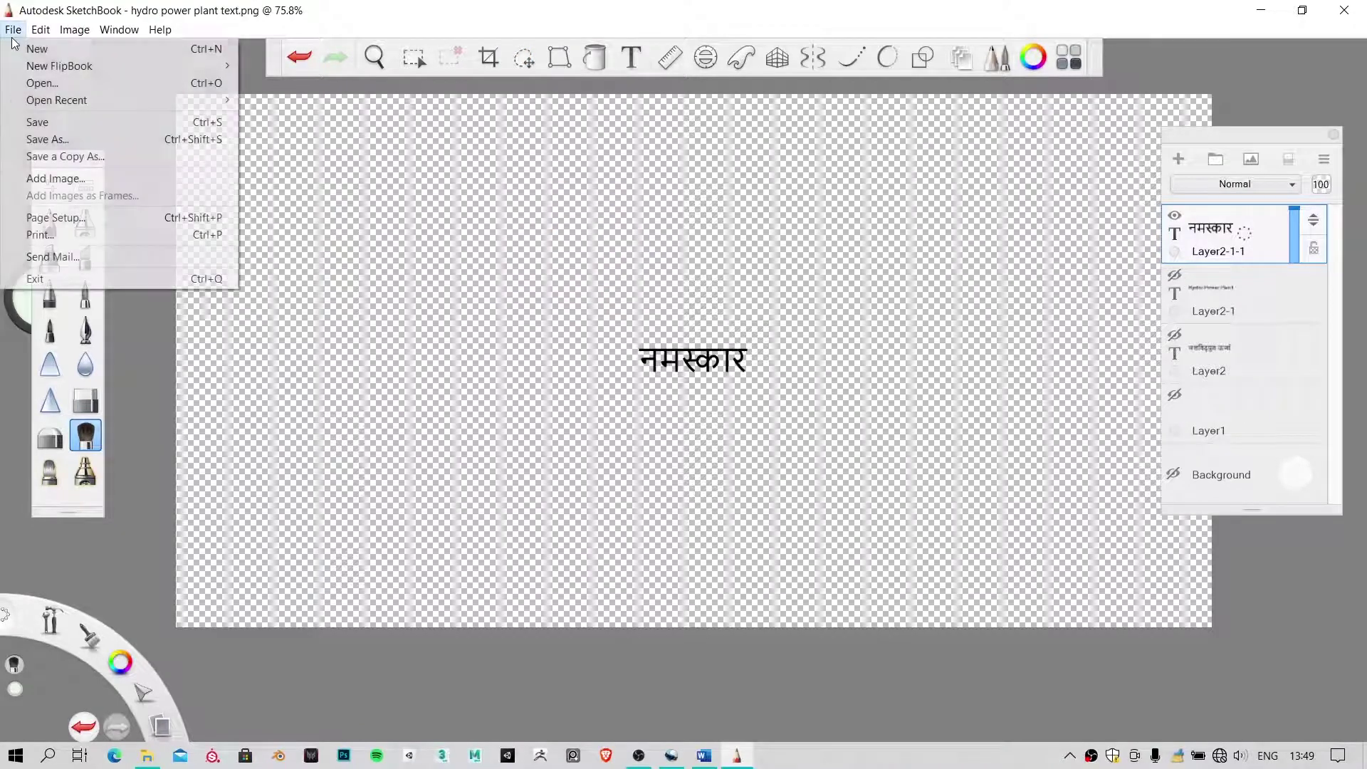
click(96, 141)
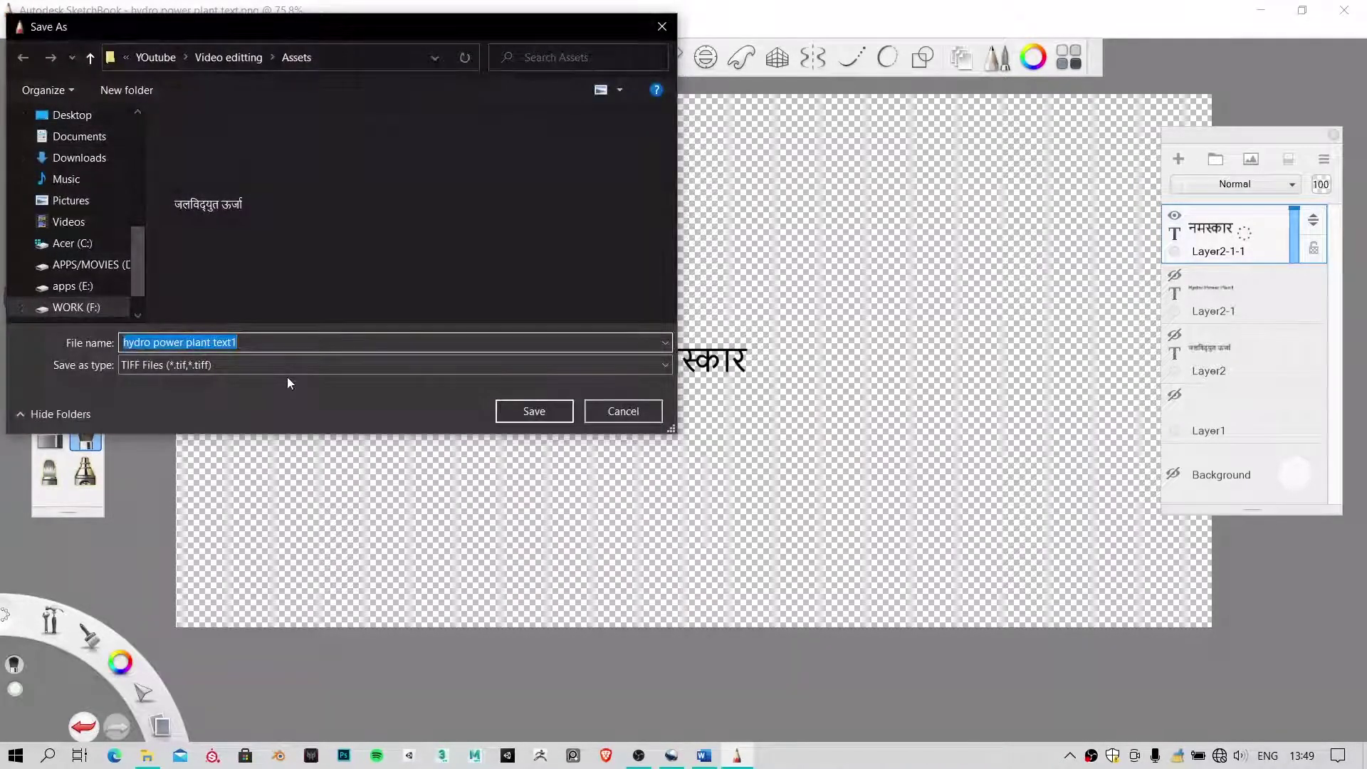
click(229, 367)
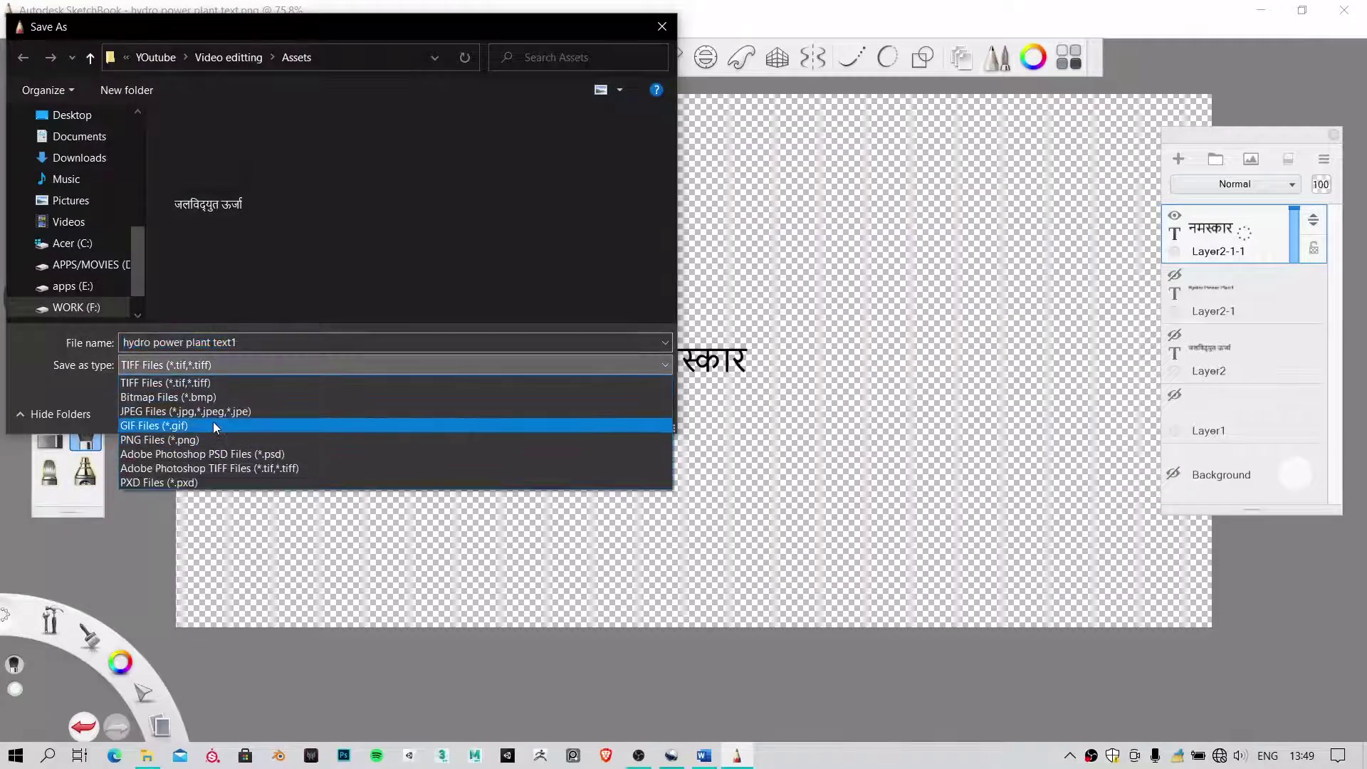
click(217, 440)
click(261, 340)
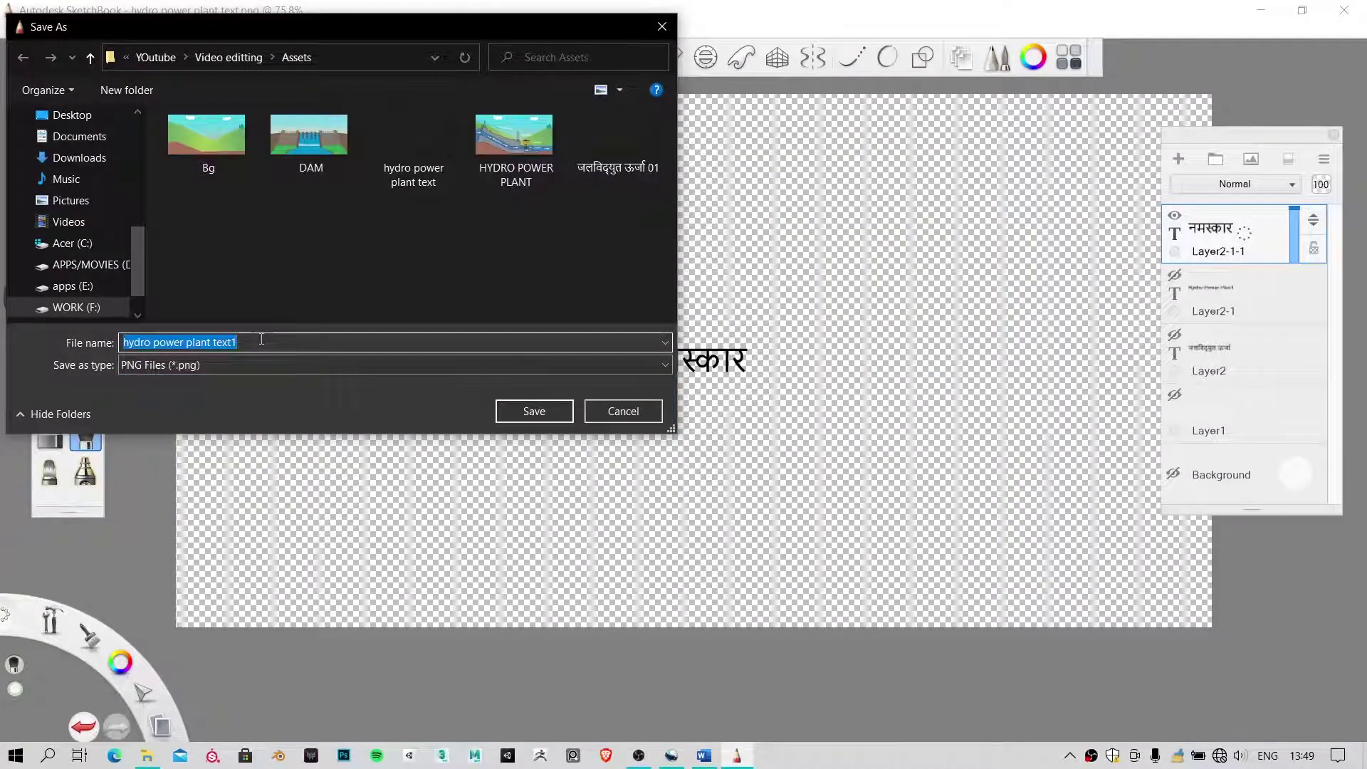
key(ctrl+v)
click(533, 412)
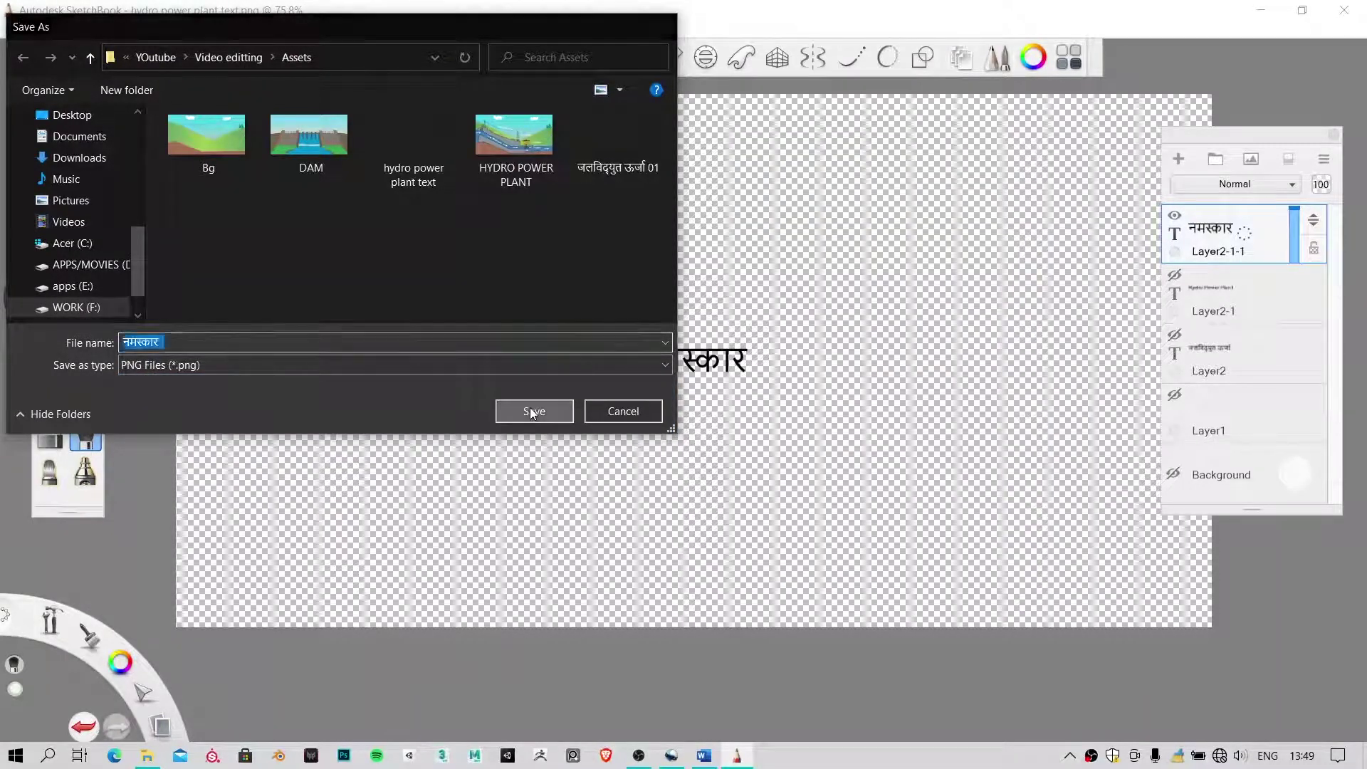
click(712, 453)
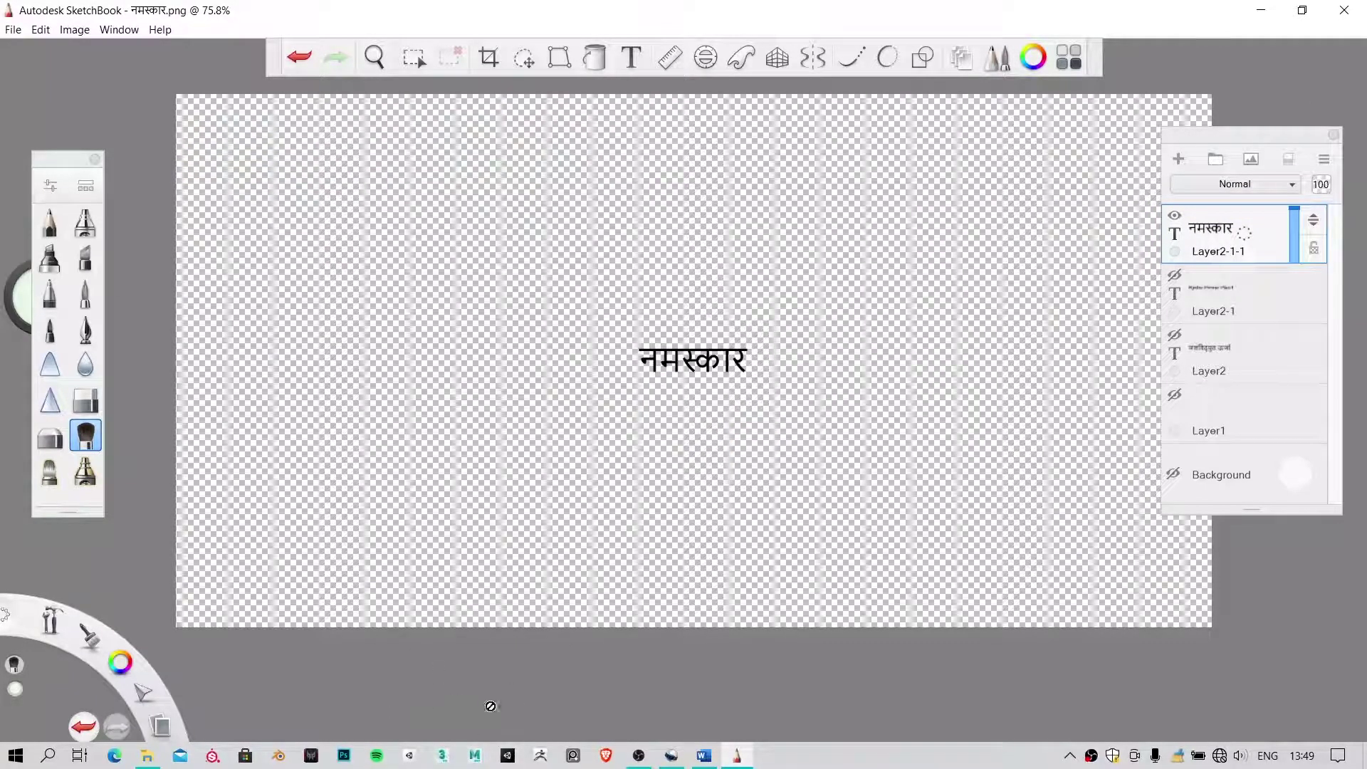
Switch to Word, copy the presenter's first name from the script's opening sentence, and return to SketchBook
click(154, 758)
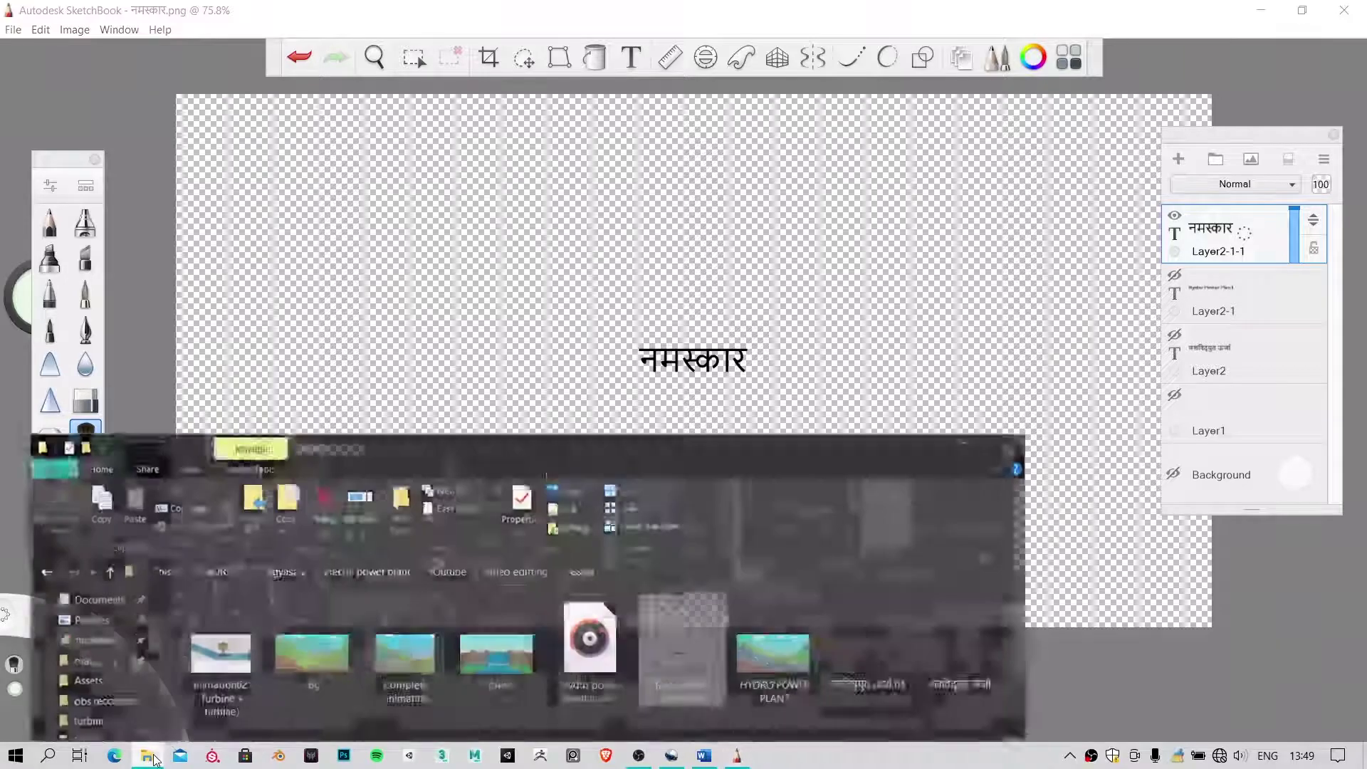
click(970, 426)
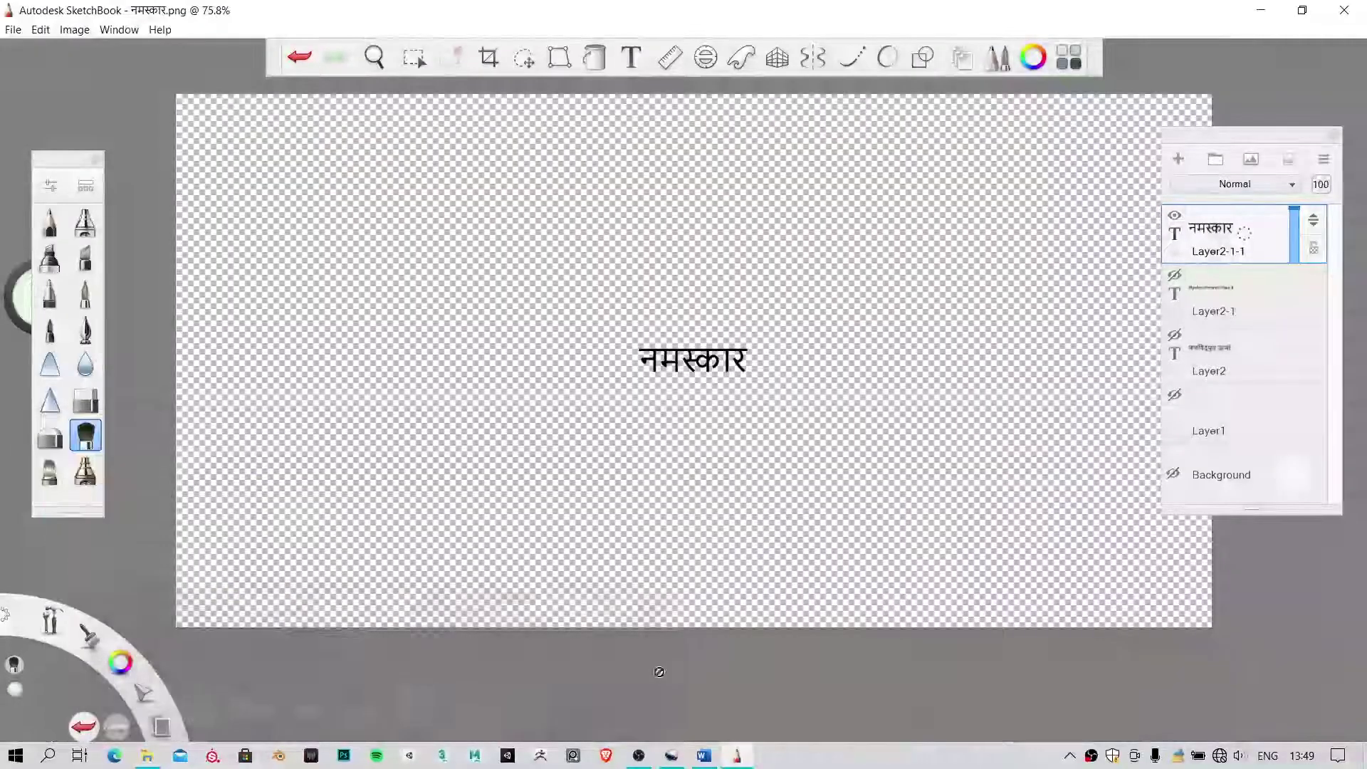
click(704, 755)
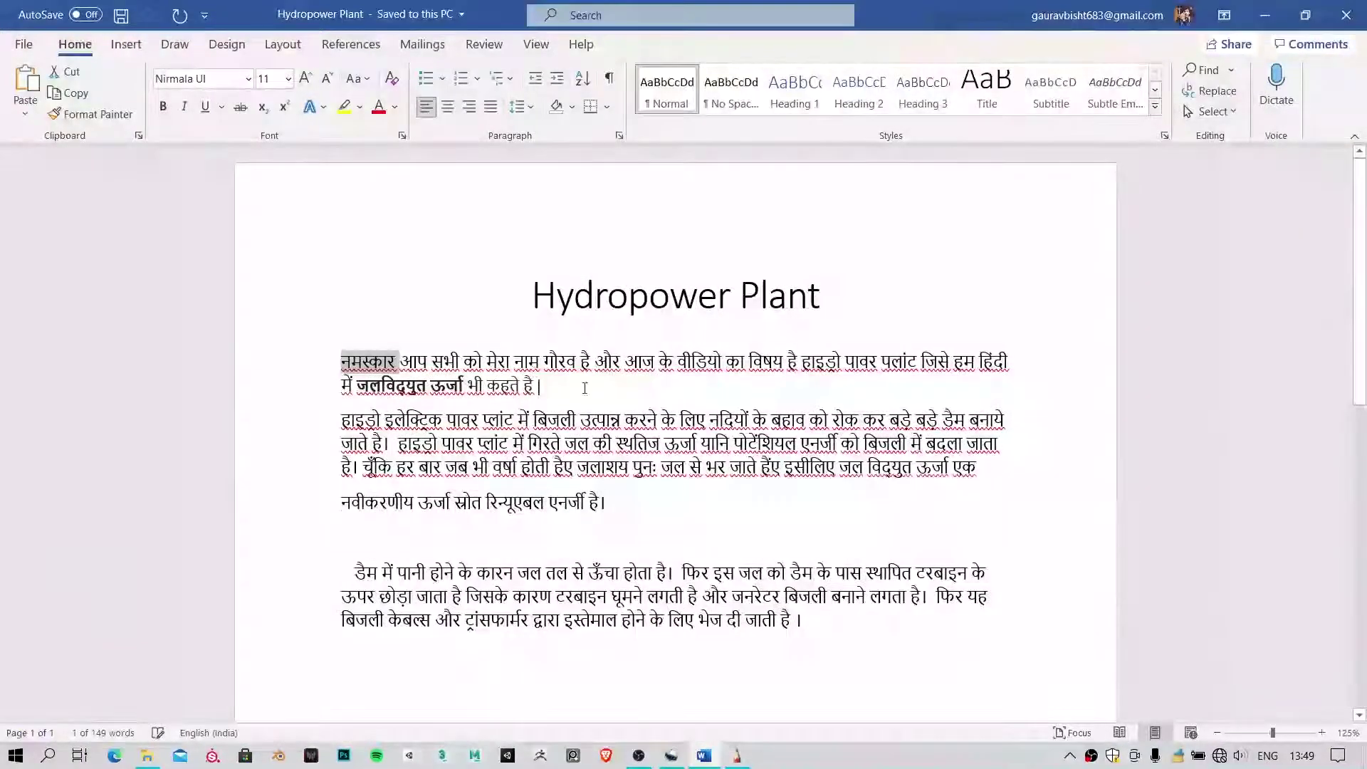
right_click(563, 364)
key(Escape)
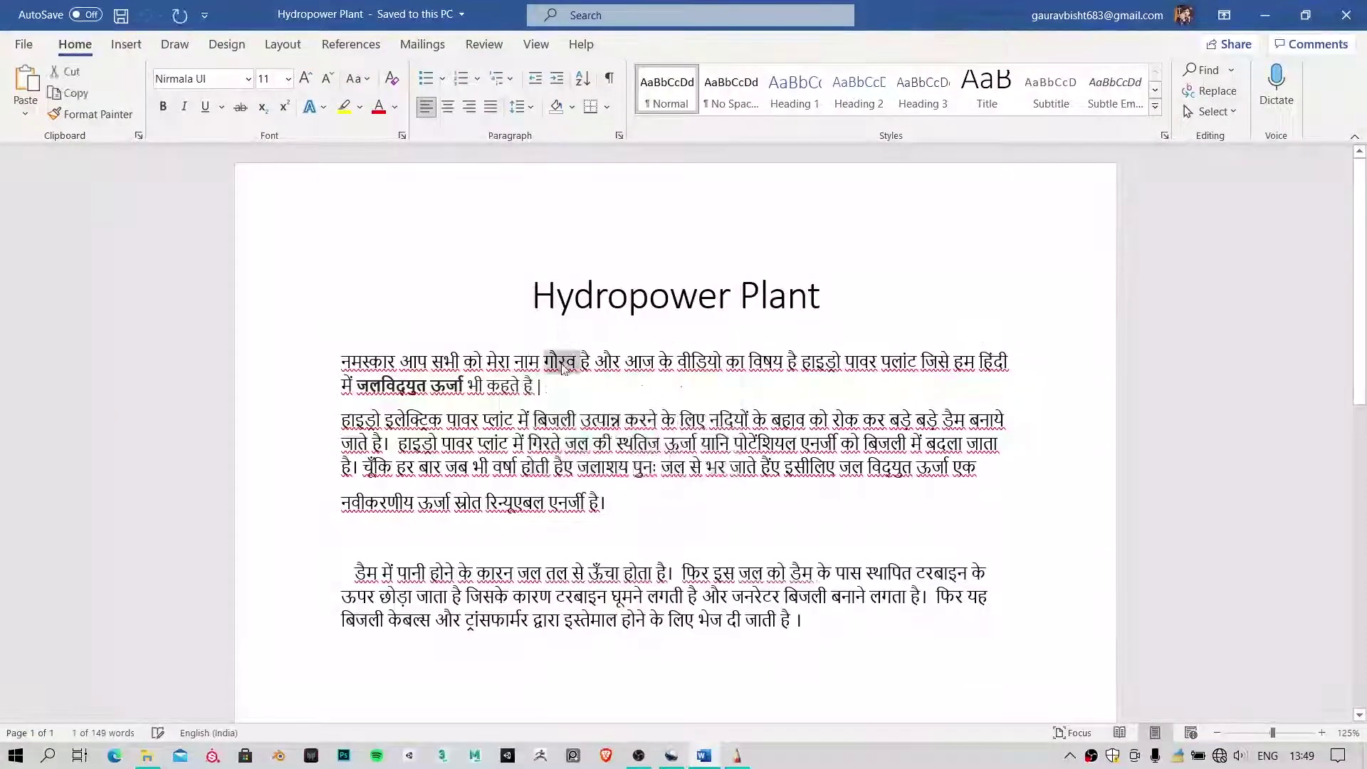
right_click(562, 364)
key(Escape)
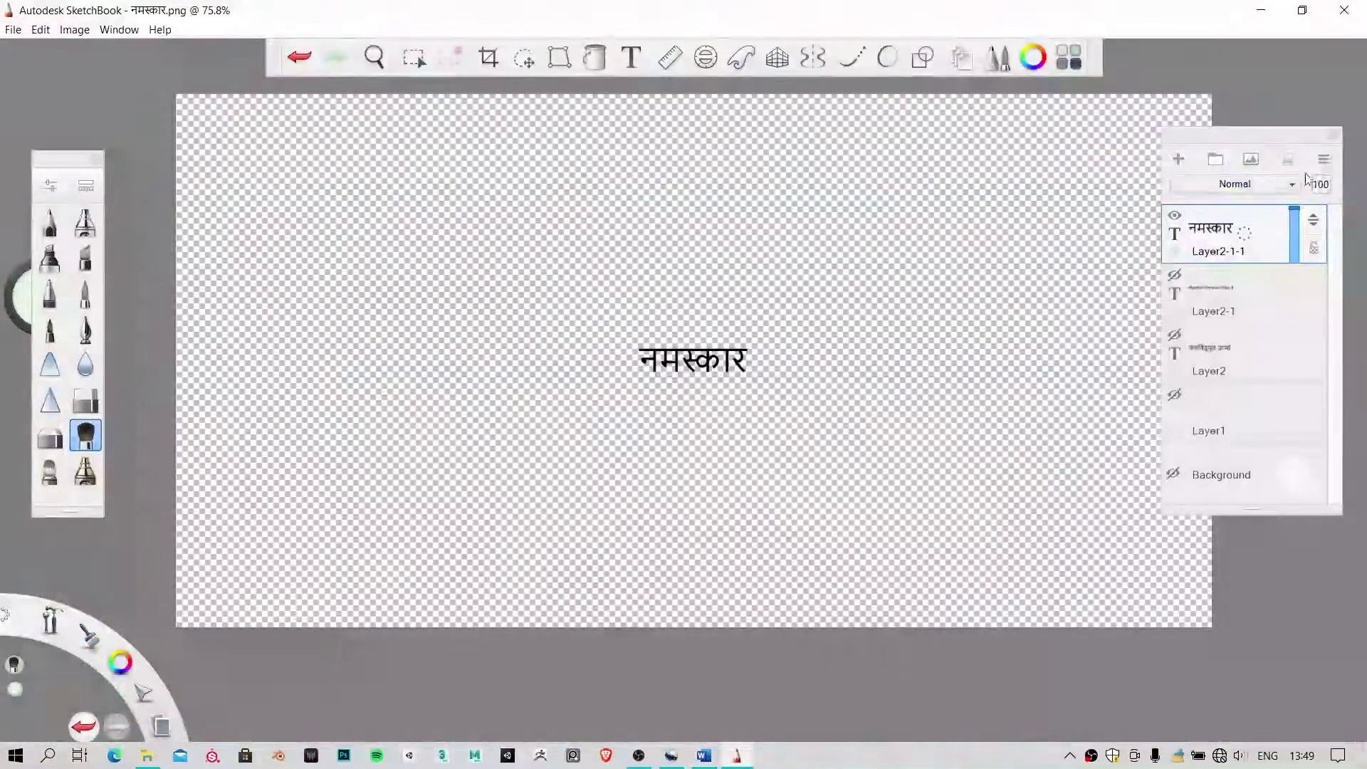
Duplicate the "नमस्कार" text layer, replace the duplicate's text with the presenter's first name, and hide the original layer
click(1323, 159)
click(1221, 283)
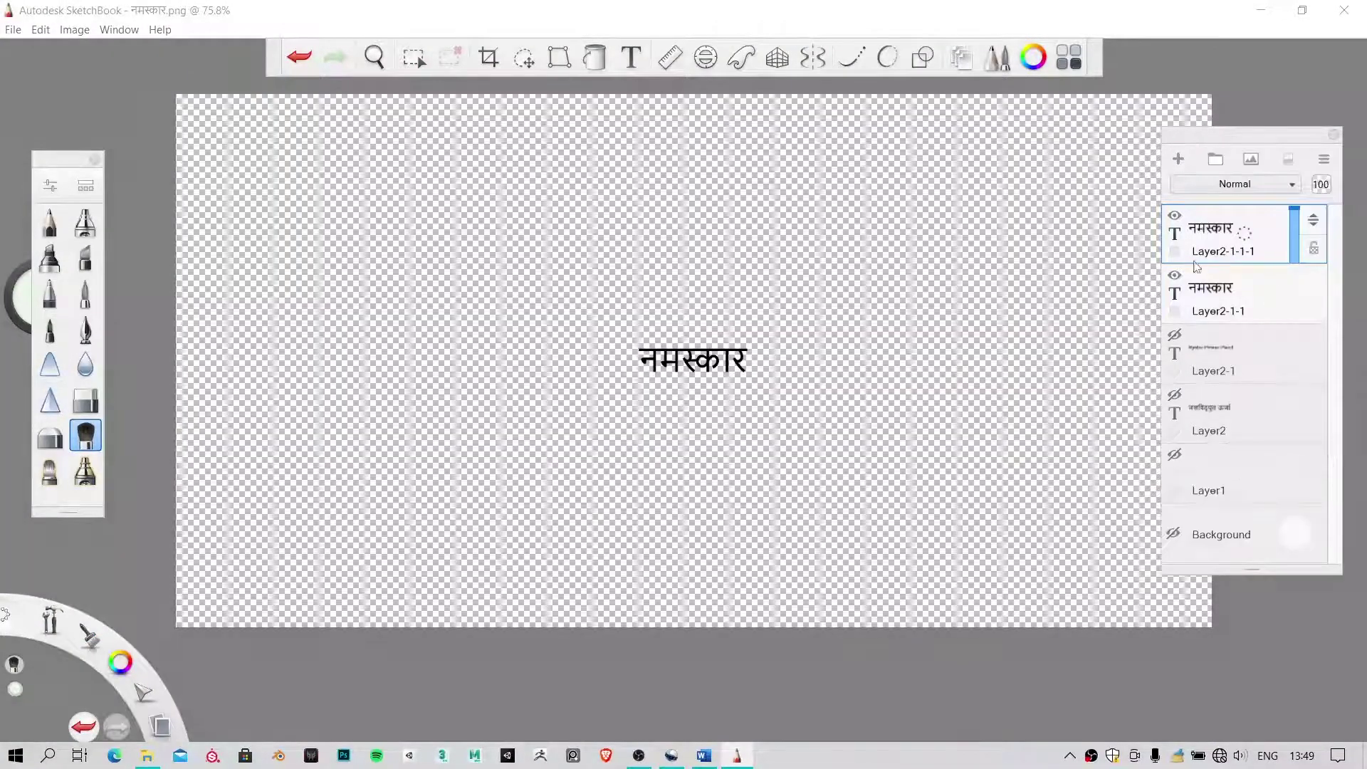
click(1211, 228)
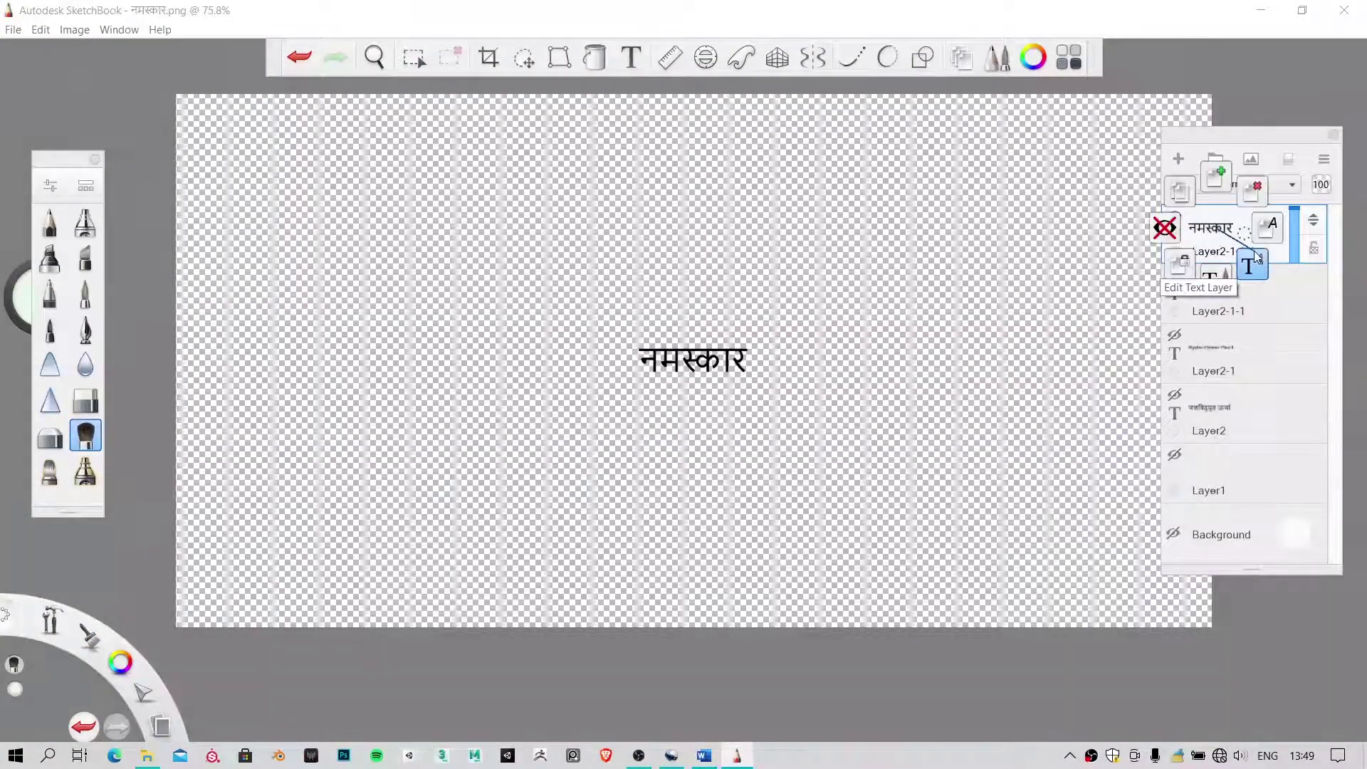
click(1250, 264)
text(गौरव)
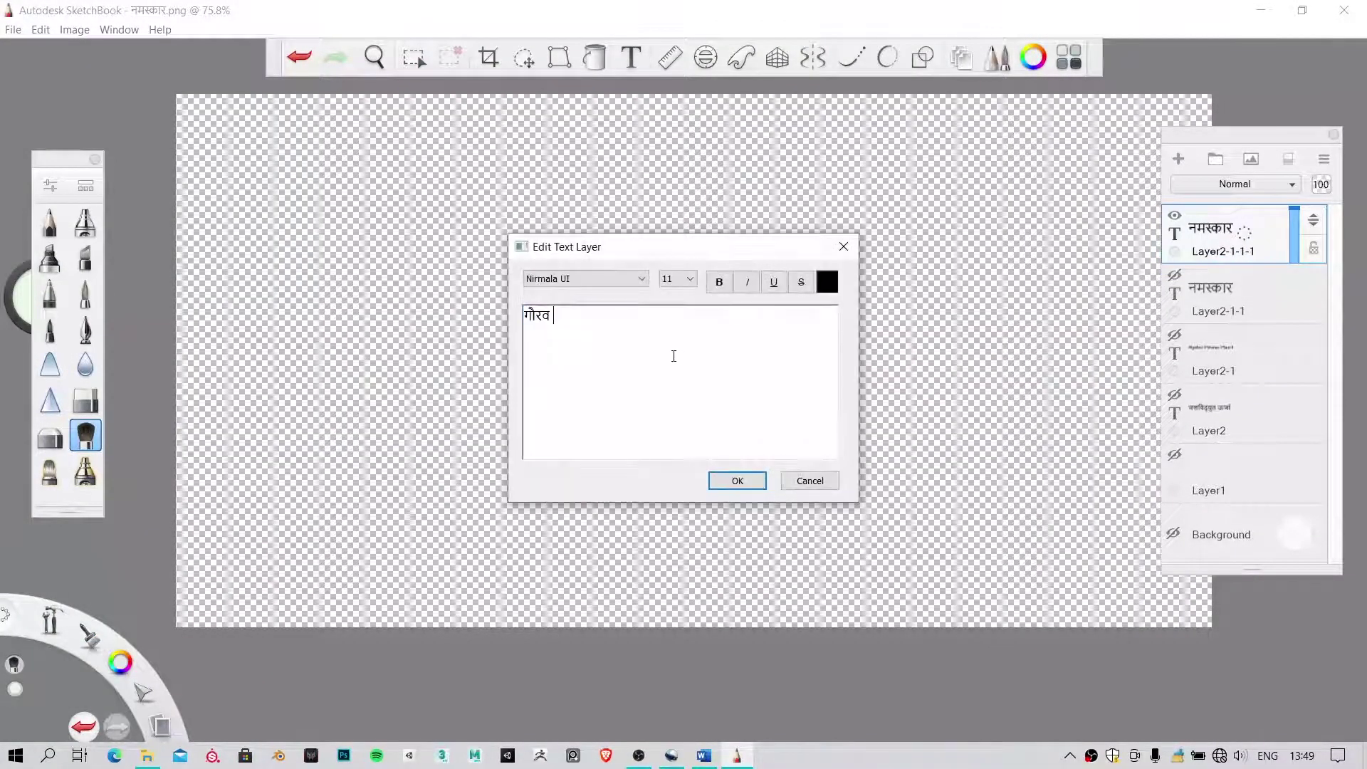
click(734, 480)
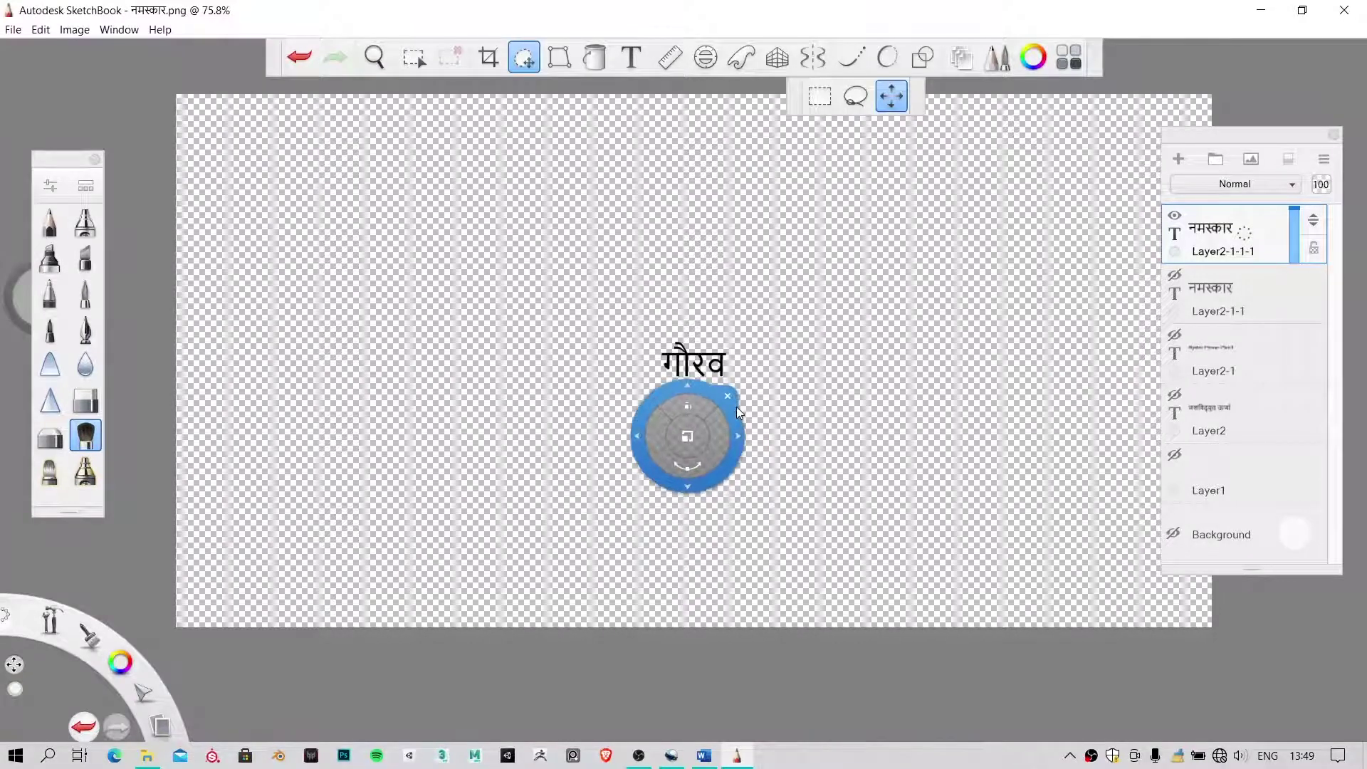
click(718, 397)
Save the name title as a PNG file named with the presenter's first name, accepting the merging of layers
click(13, 30)
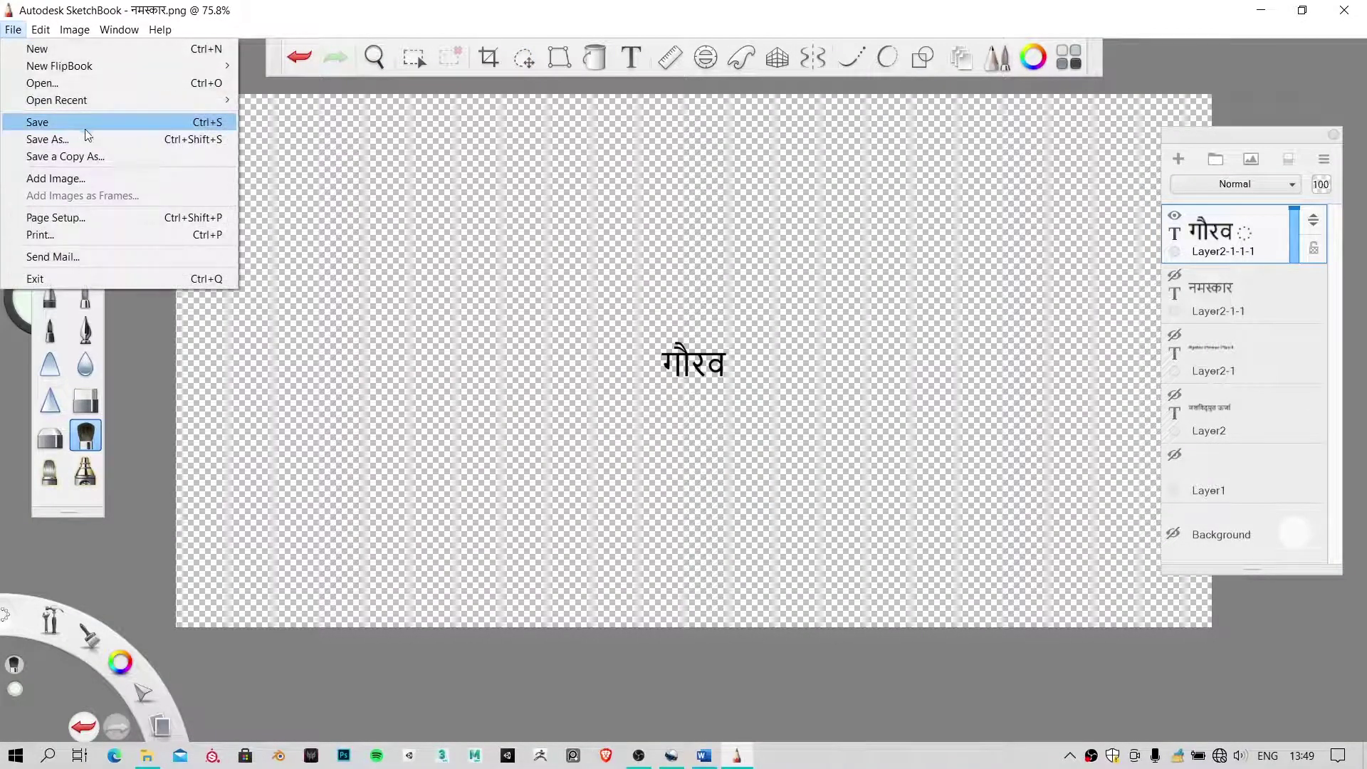
click(43, 135)
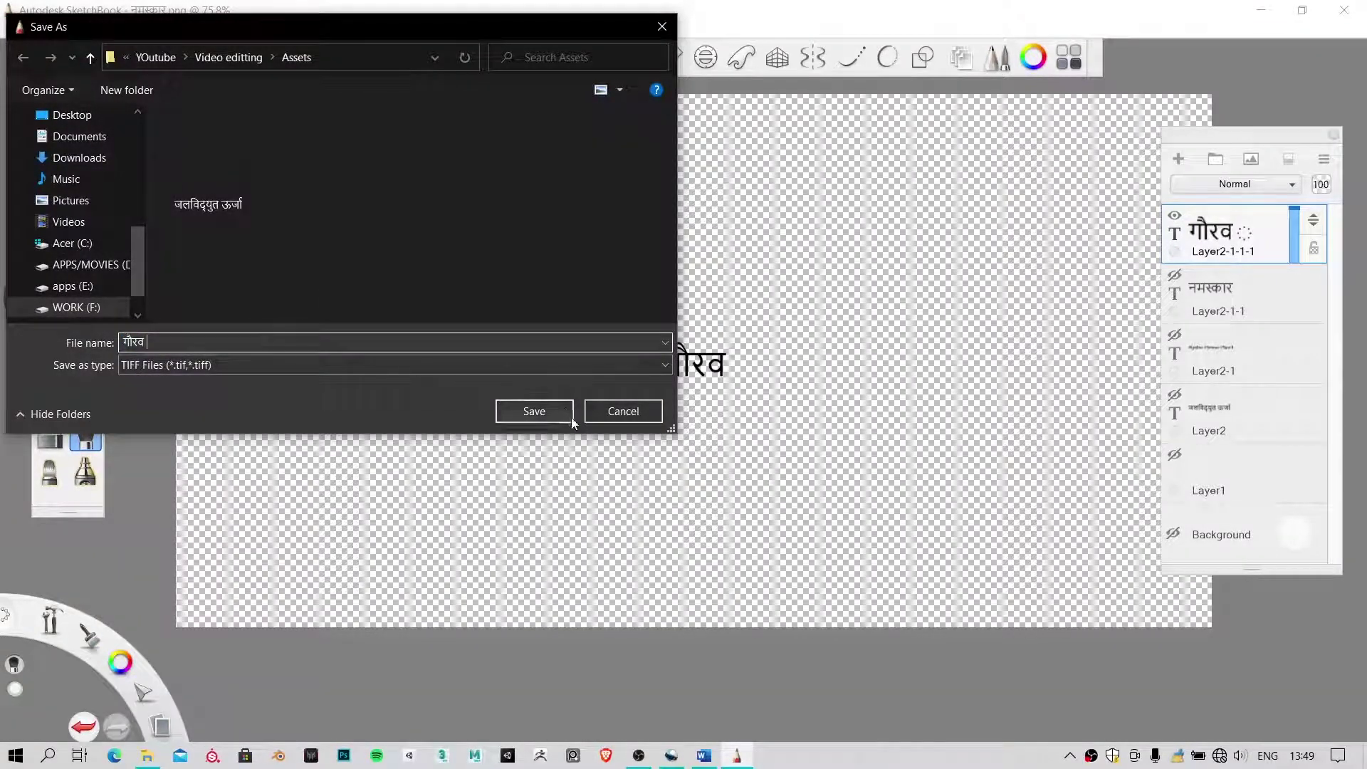
click(242, 364)
click(204, 440)
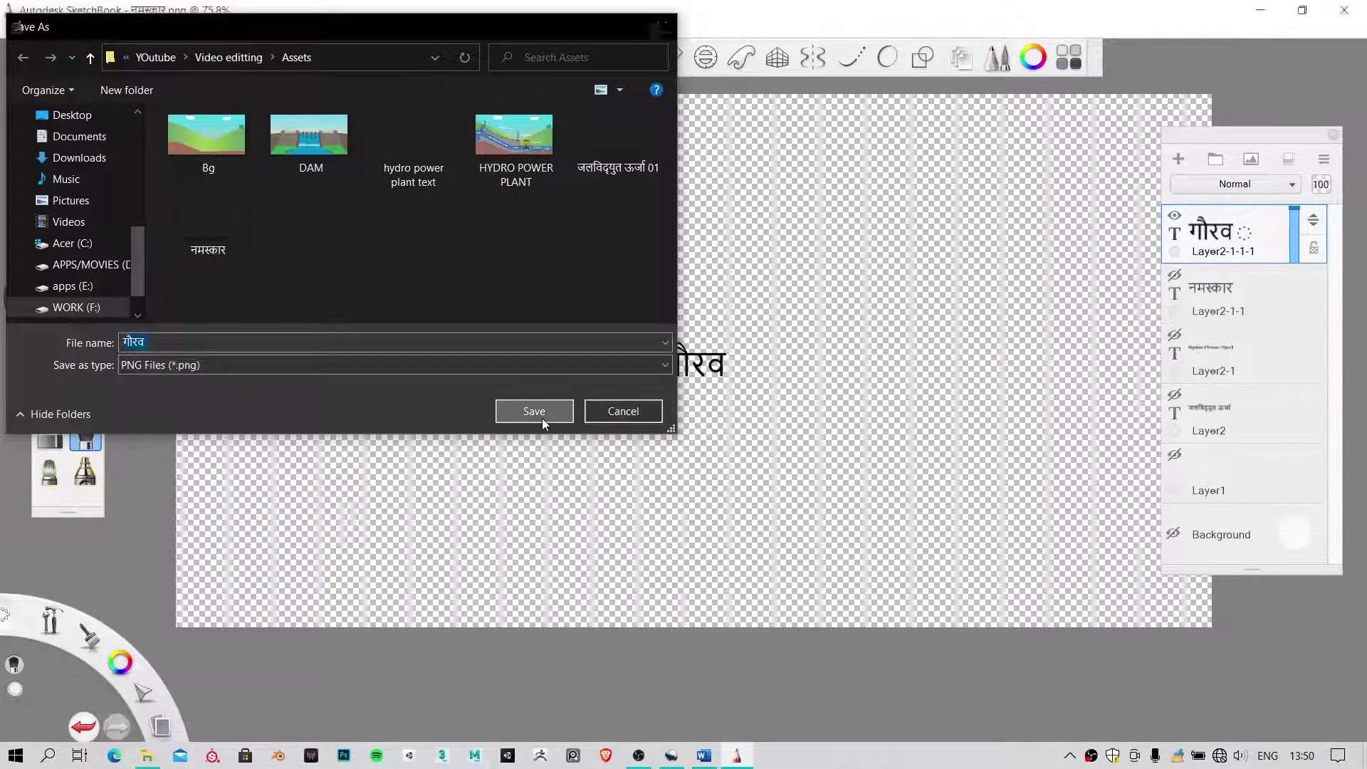
click(541, 417)
click(729, 451)
key(ctrl+s)
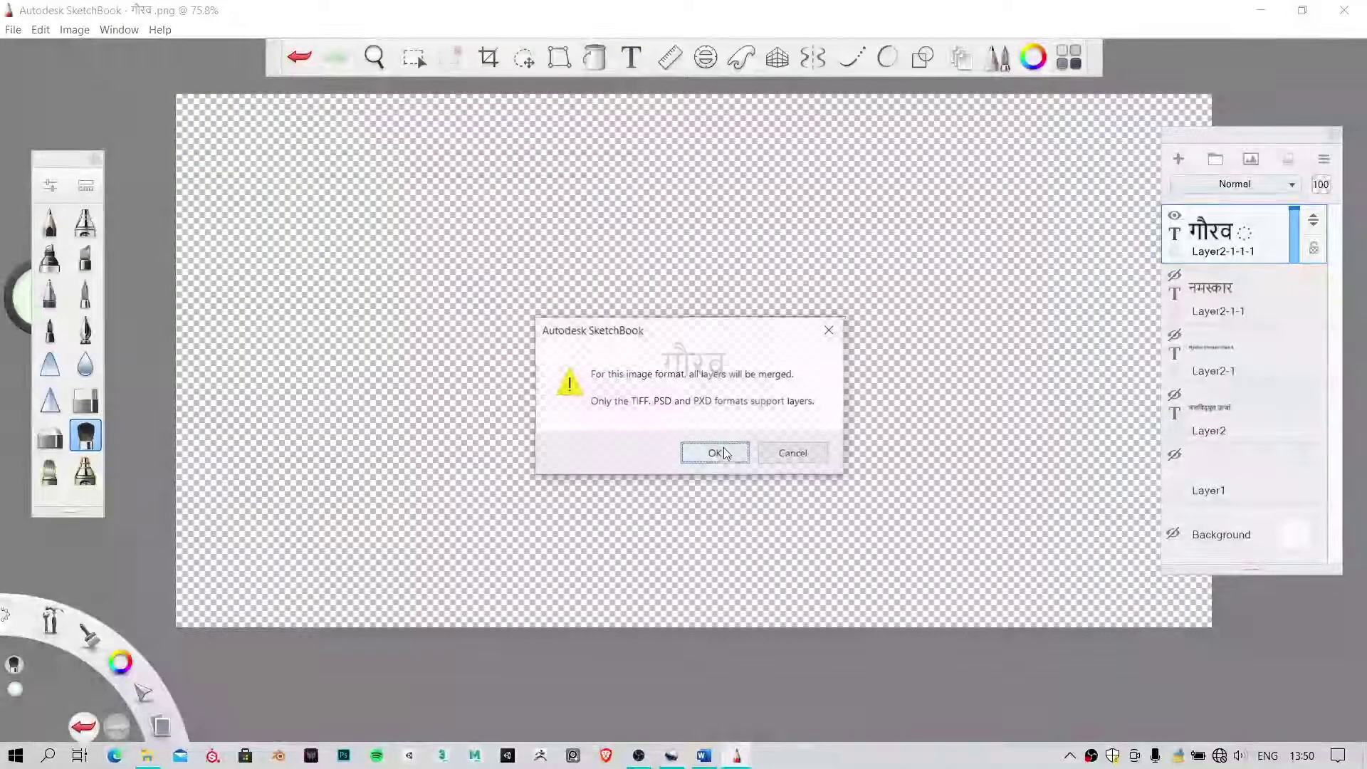
click(797, 452)
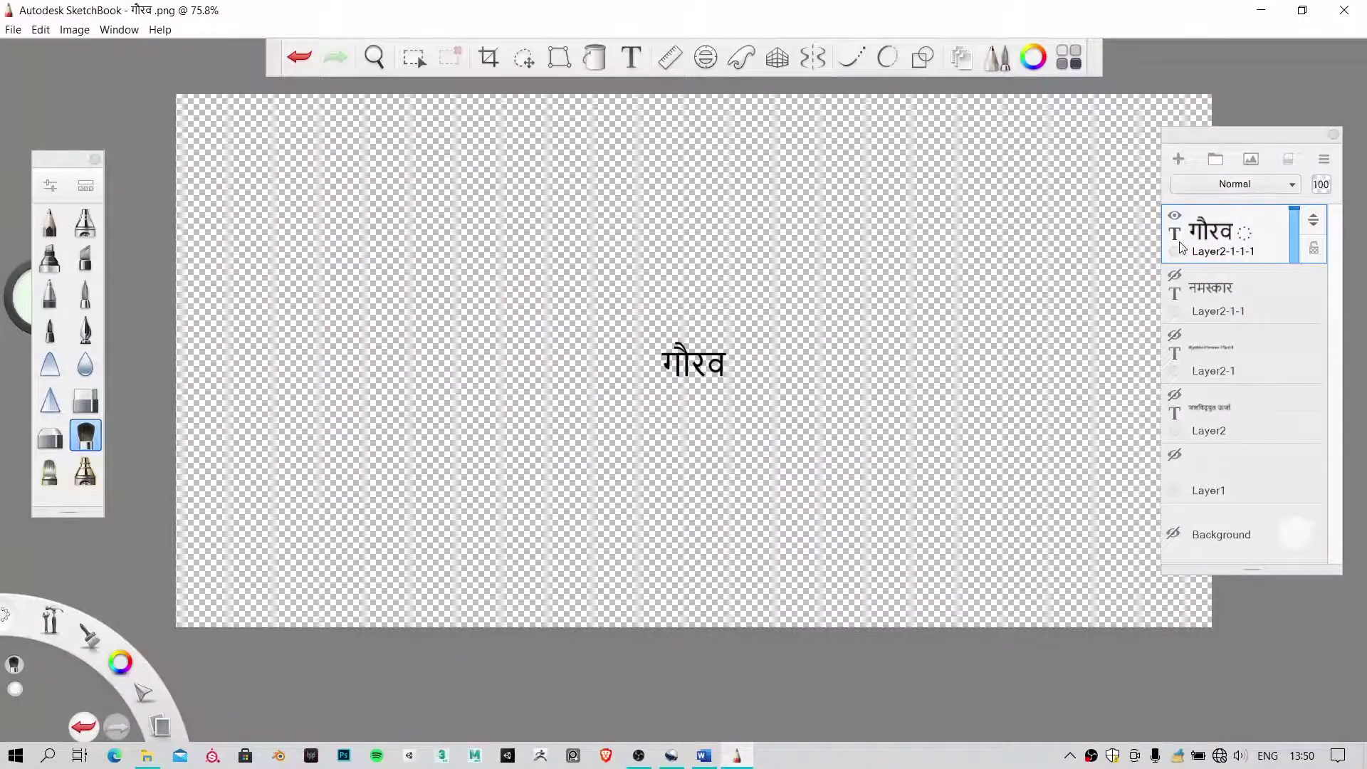
Switch to Word, copy the phrase "स्थतिज ऊर्जा" from the second paragraph, and return to SketchBook
click(147, 756)
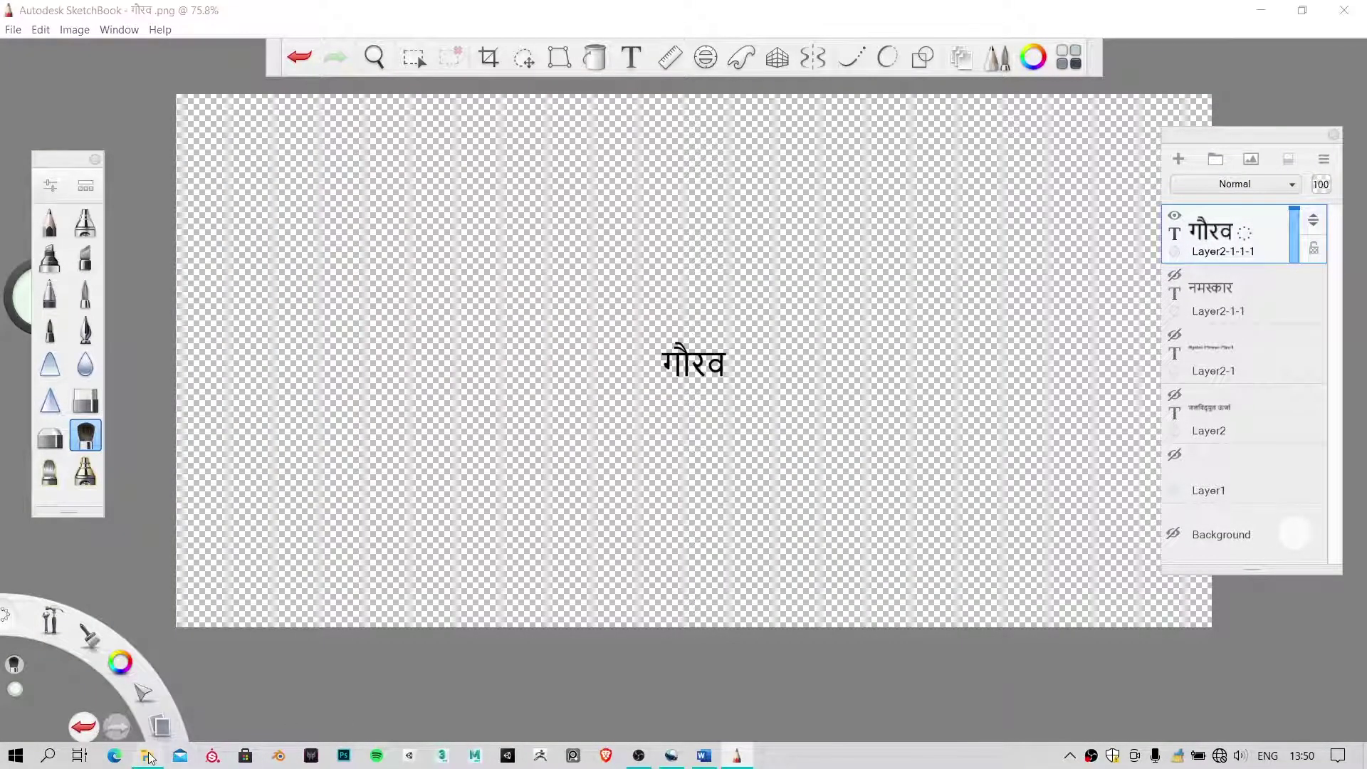
click(970, 426)
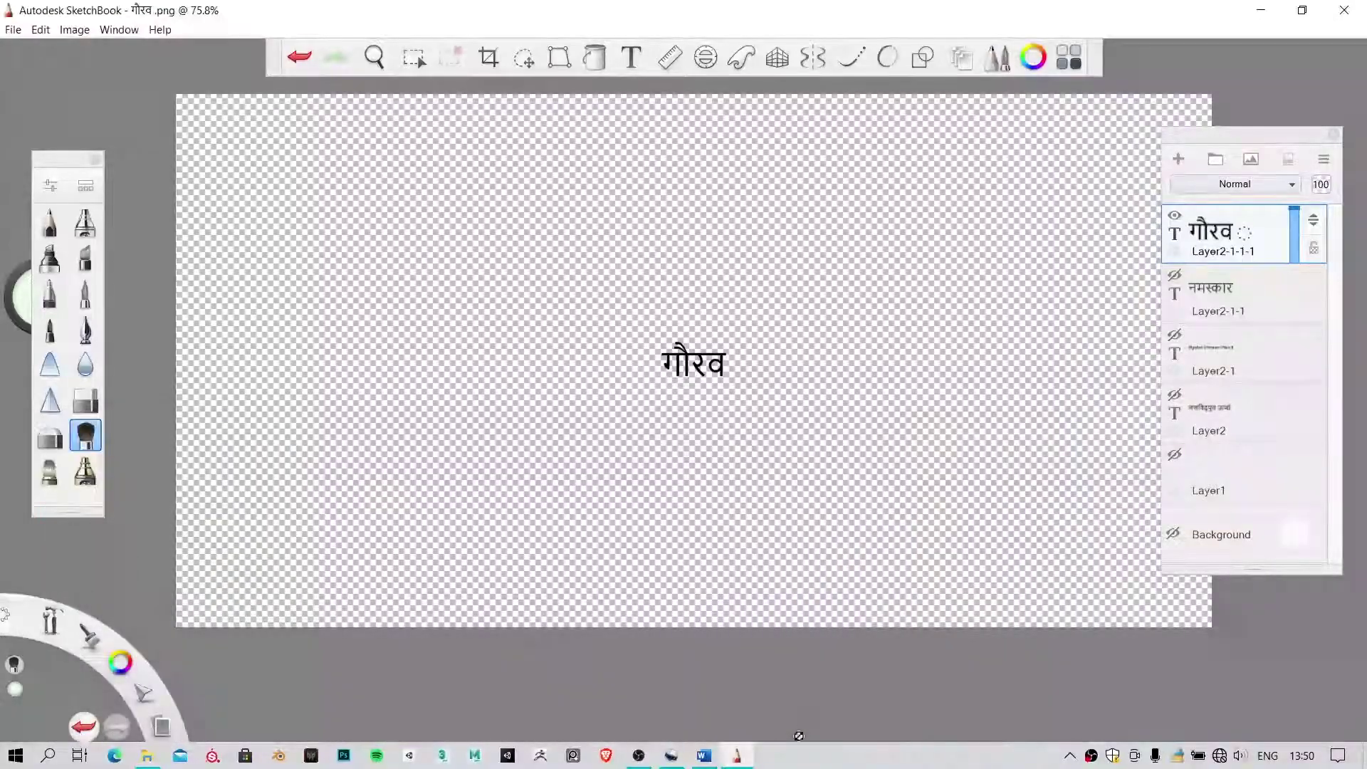
click(706, 756)
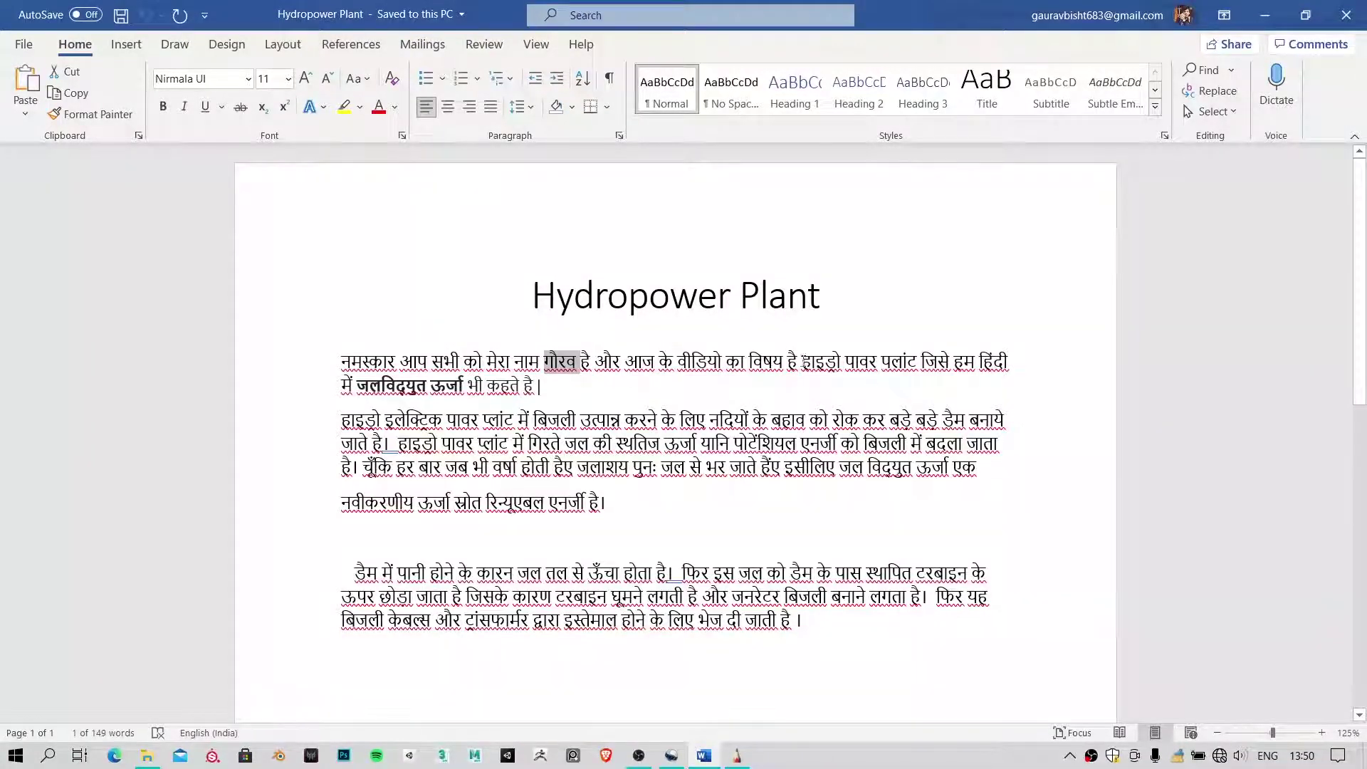
drag(862, 342, 886, 351)
double_click(891, 362)
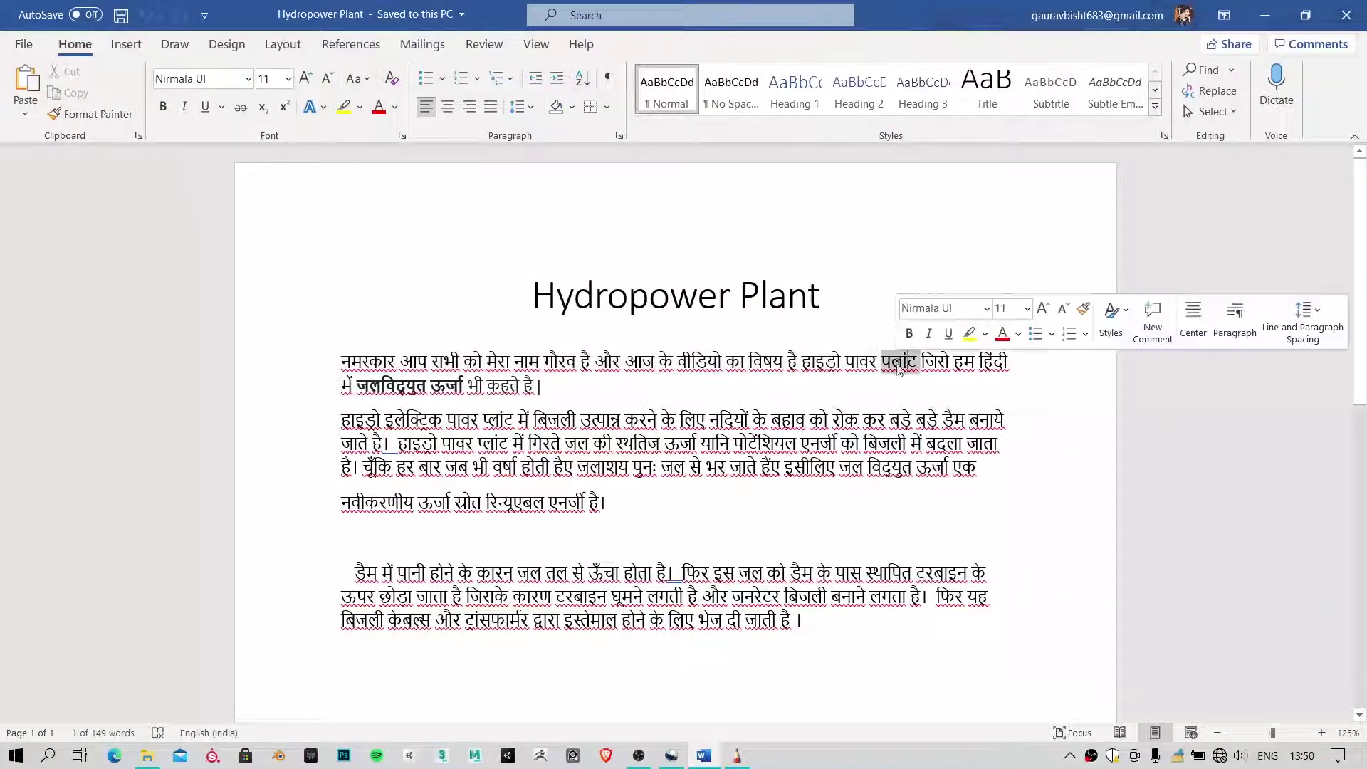
click(832, 375)
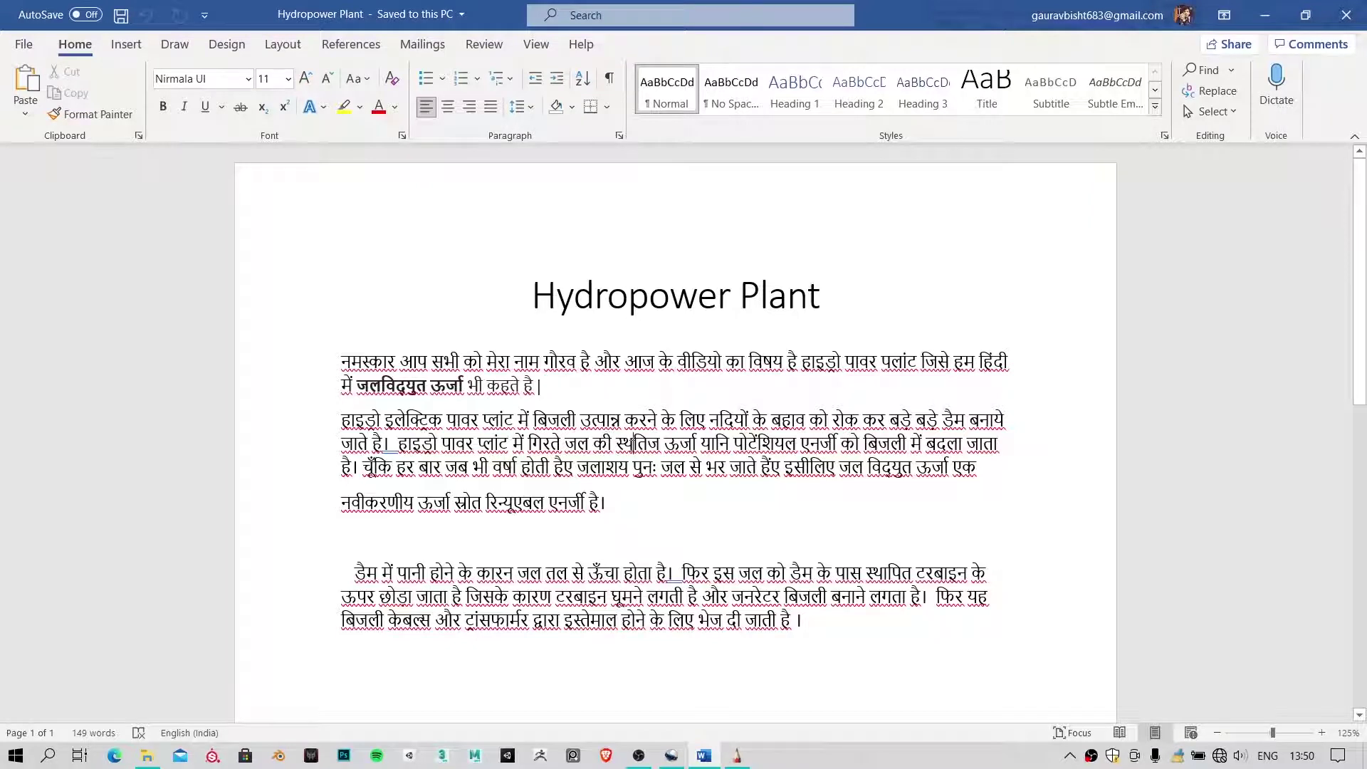
double_click(632, 444)
click(637, 444)
click(689, 442)
drag(699, 443, 617, 443)
key(ctrl+c)
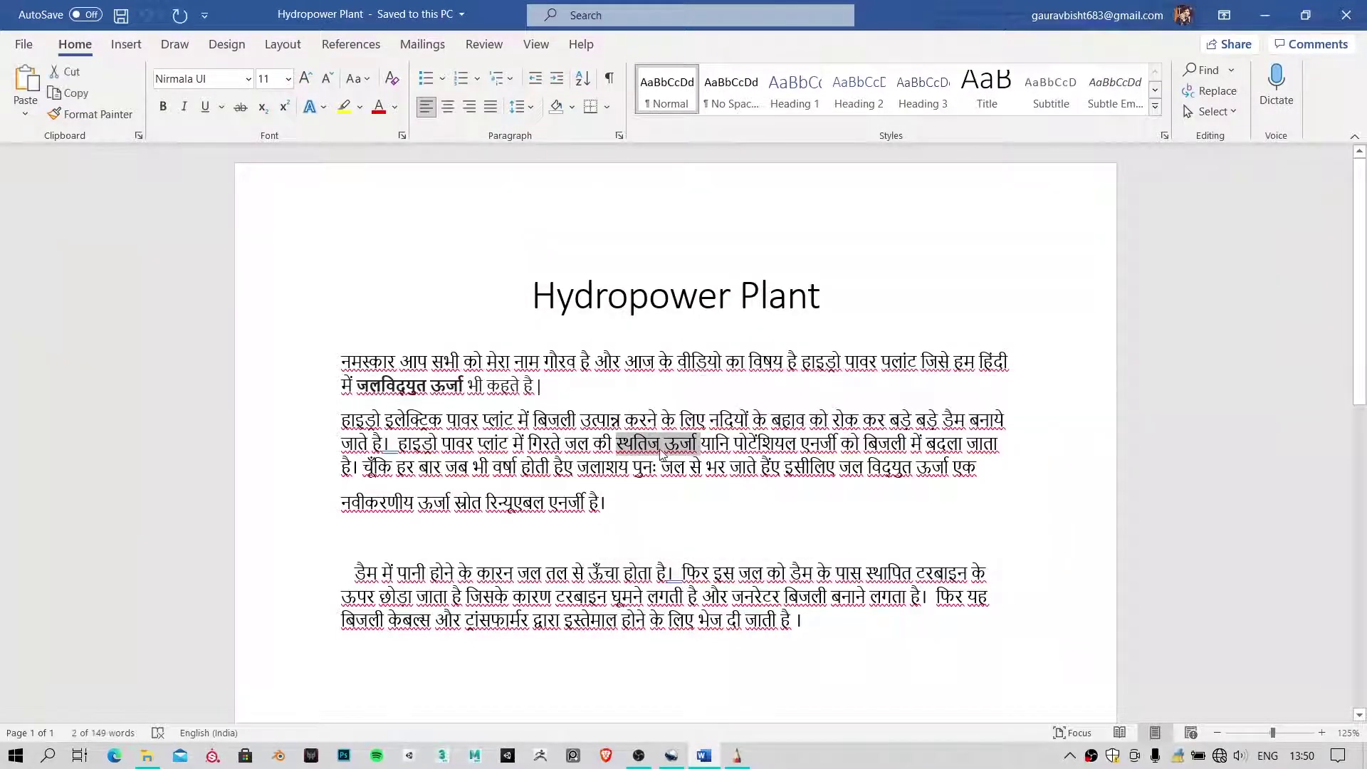
click(1264, 15)
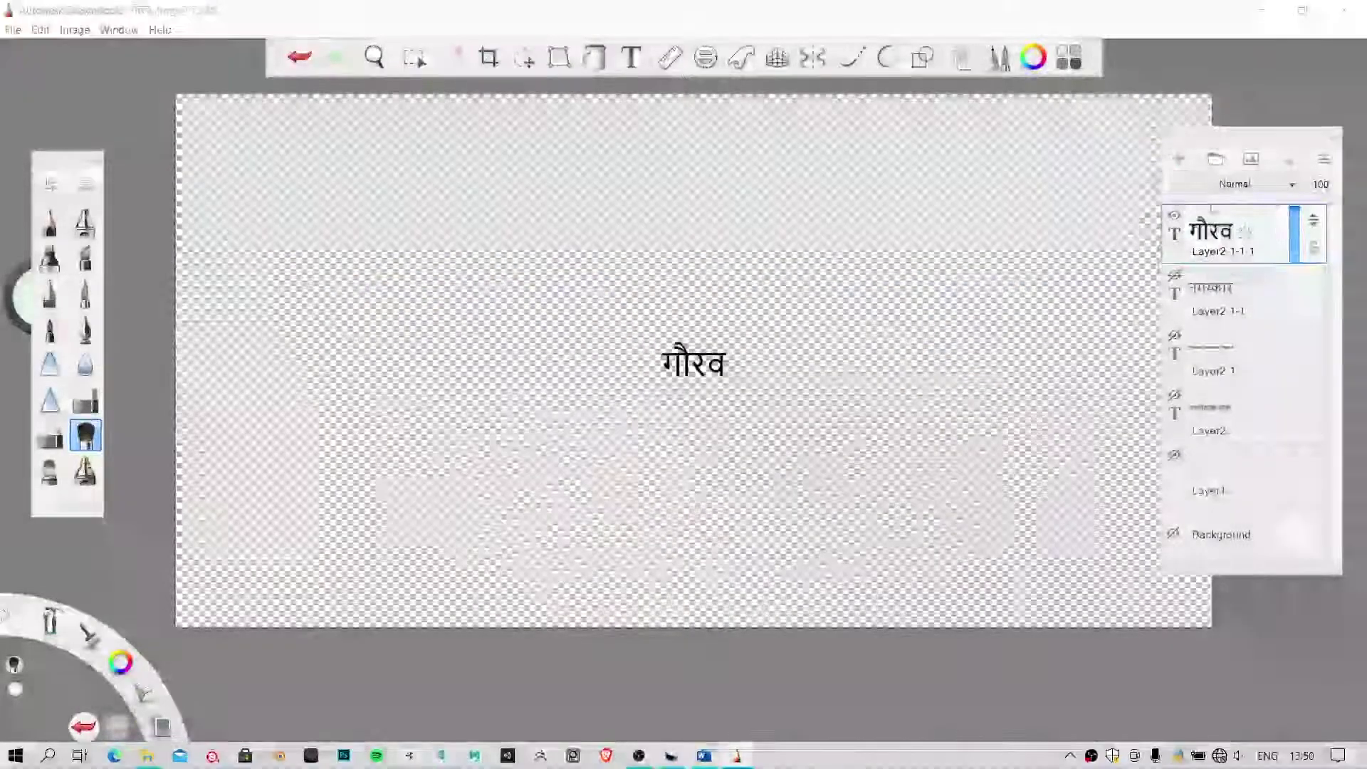
Duplicate the presenter's name text layer and replace the duplicate's text with "स्थतिज ऊर्जा"
click(1322, 159)
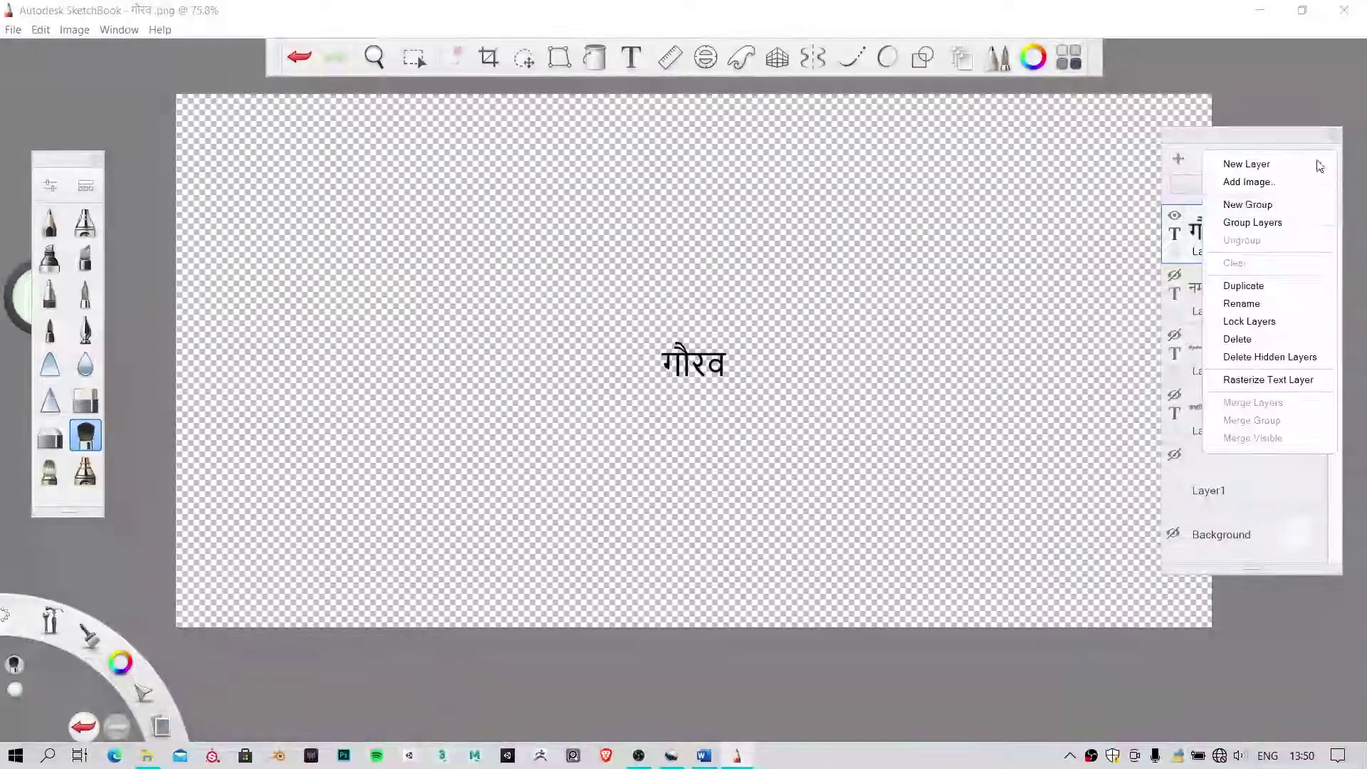
click(1253, 284)
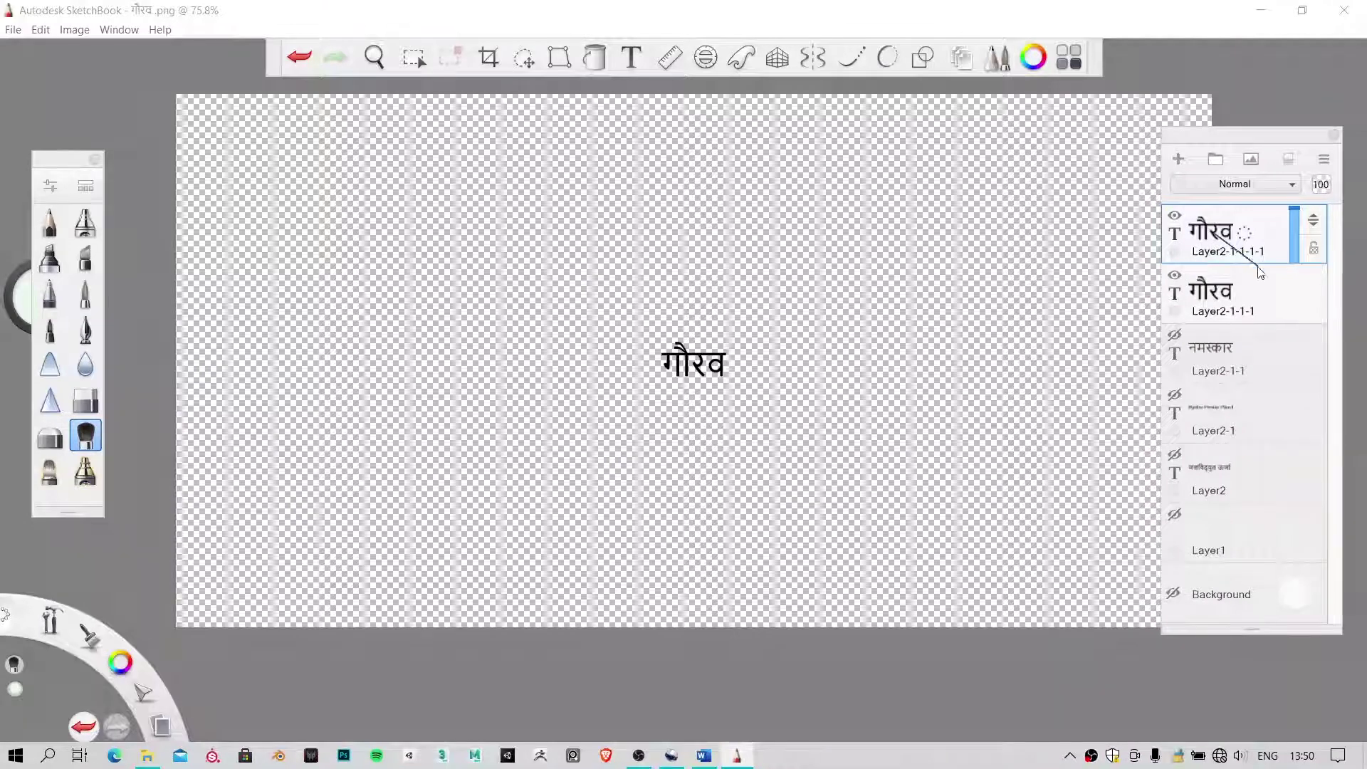
click(1213, 246)
click(1251, 270)
text(स्थितिज ऊर्जा)
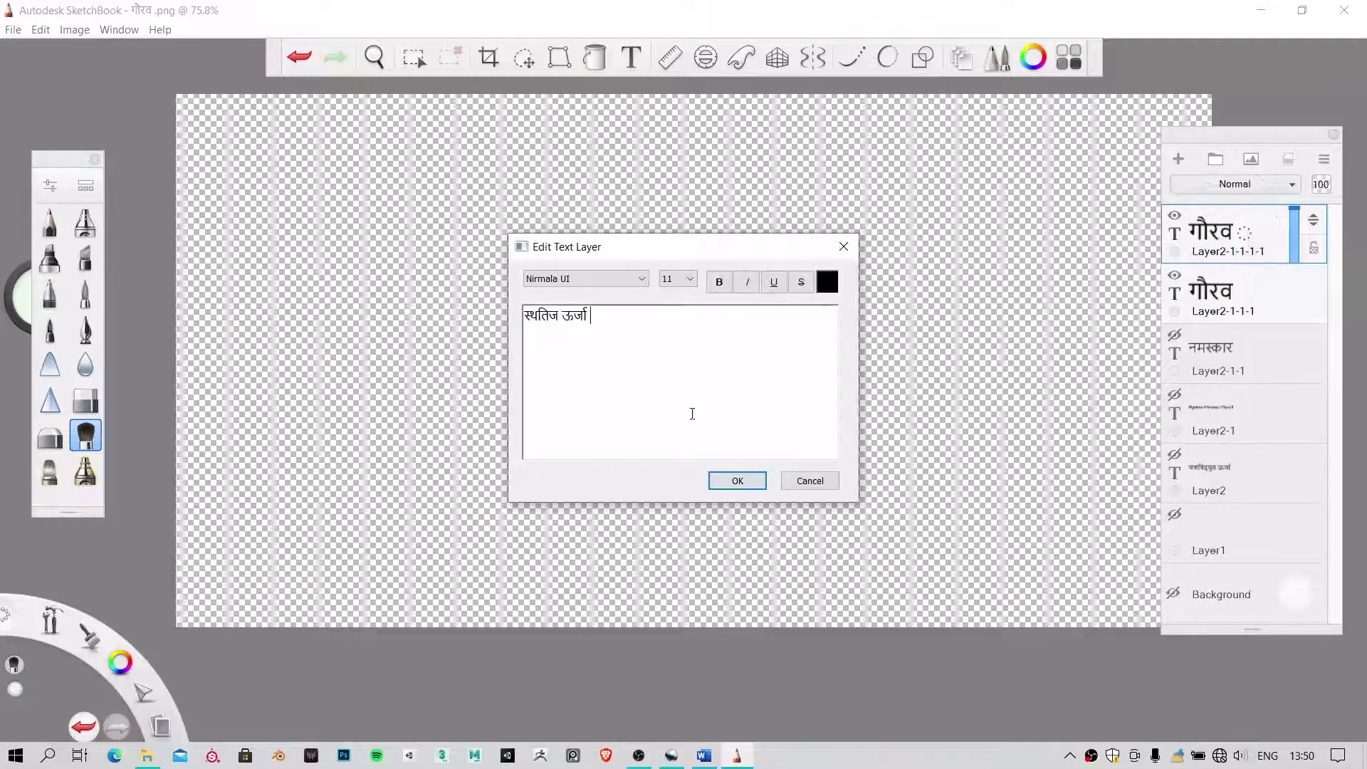
click(737, 480)
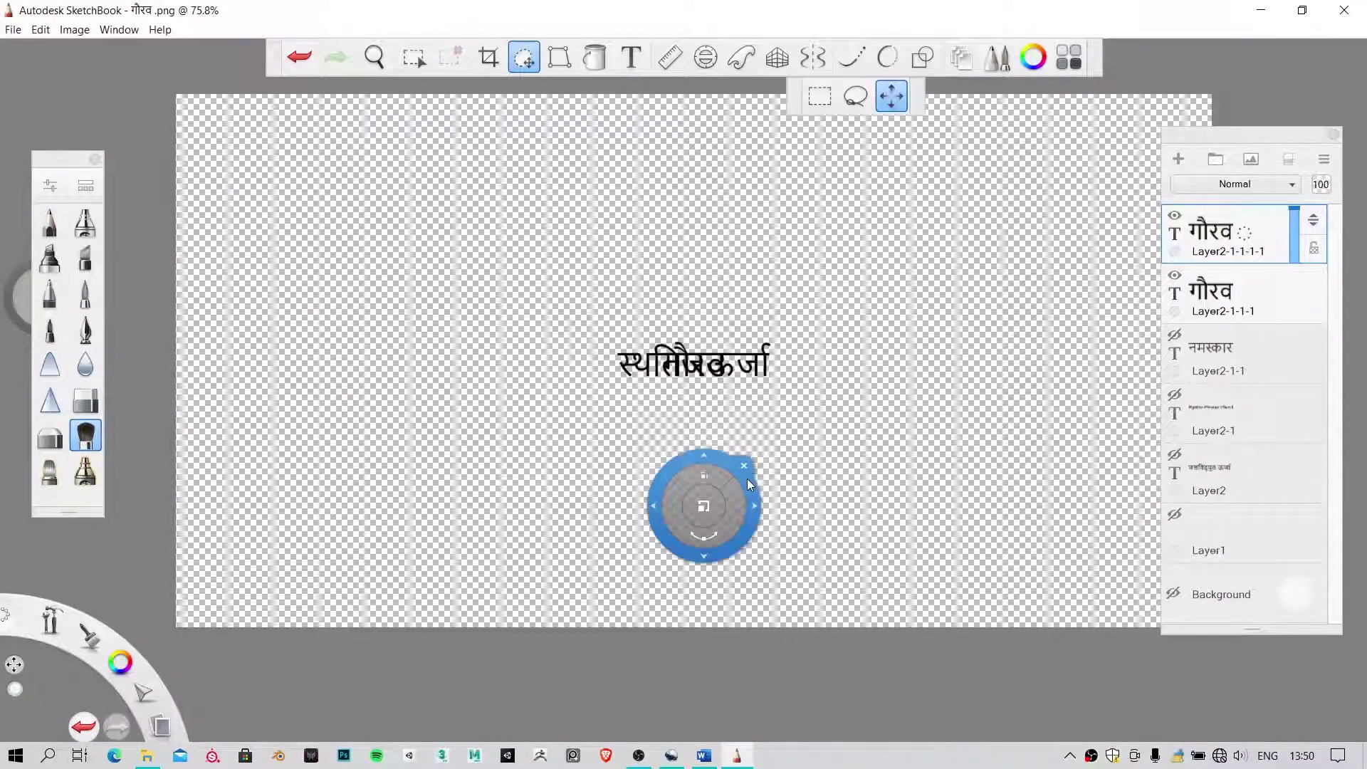
Hide the presenter's name text layer and finish placing the new energy title layer
click(1174, 275)
drag(456, 285, 187, 171)
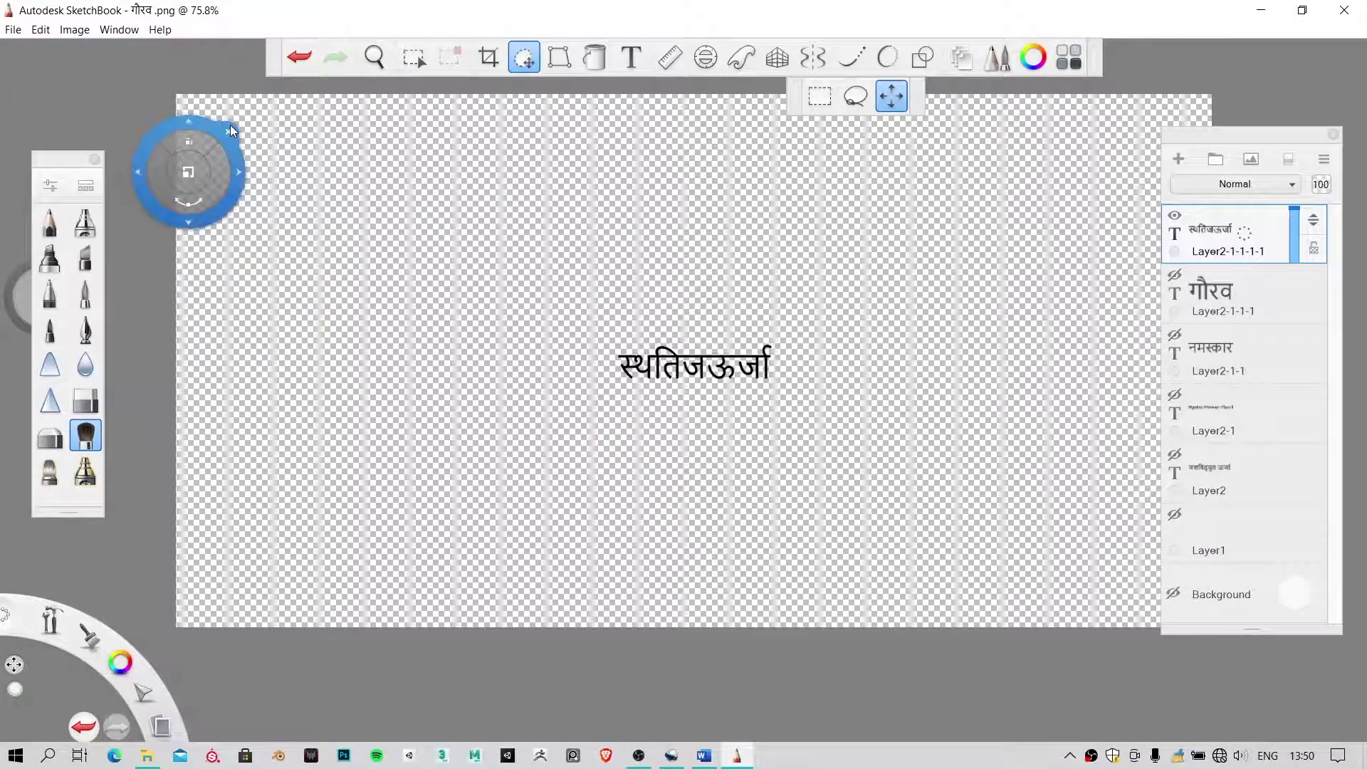
drag(229, 126, 545, 163)
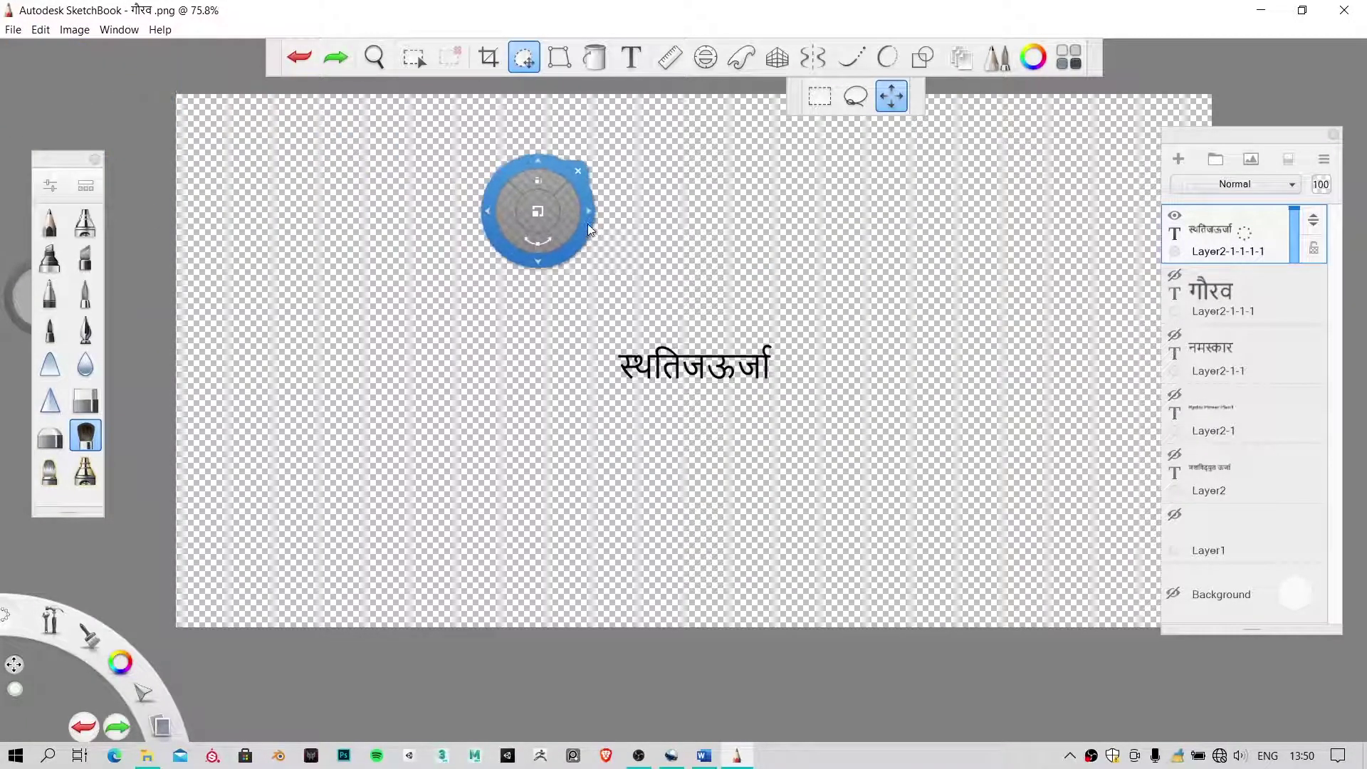
click(546, 164)
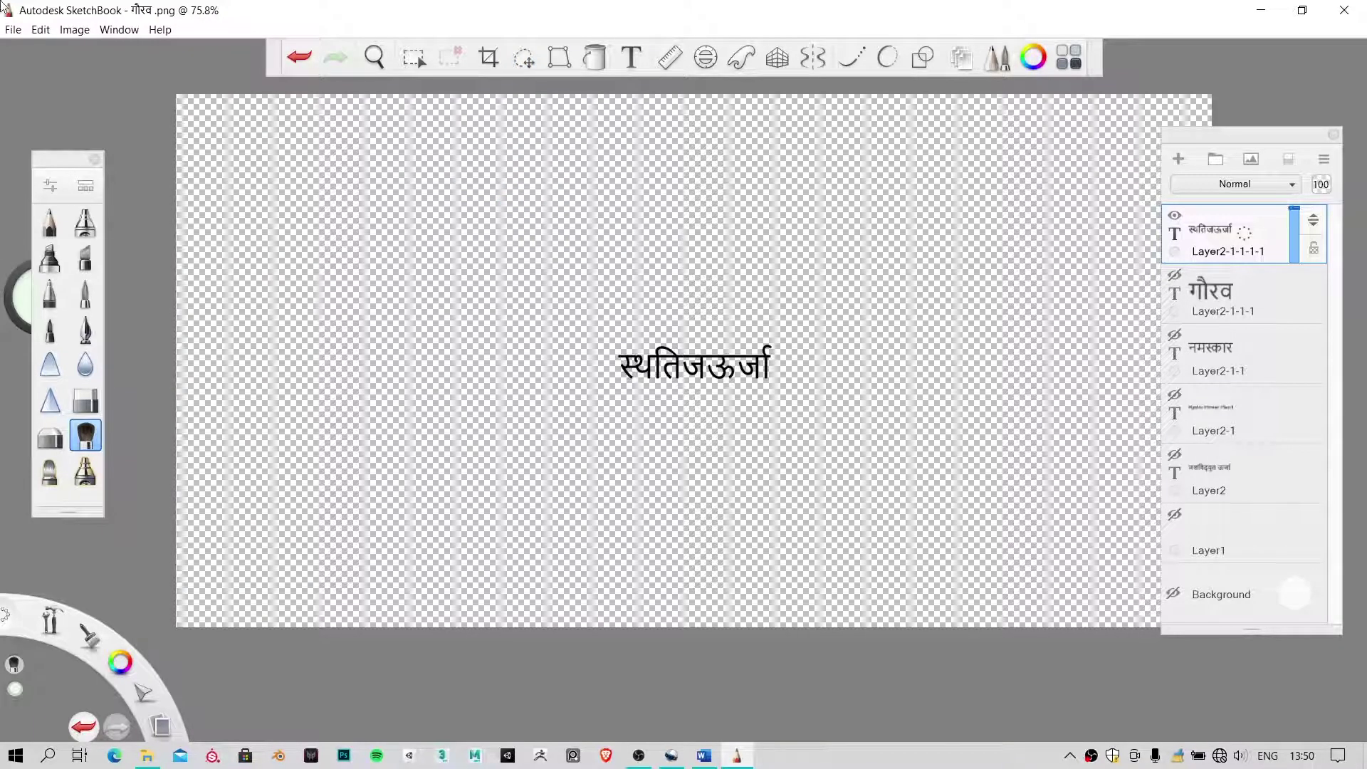
Save the energy title as a PNG file named "स्थतिज ऊर्जा" in the Assets folder, accepting the merging of layers
click(13, 29)
click(102, 140)
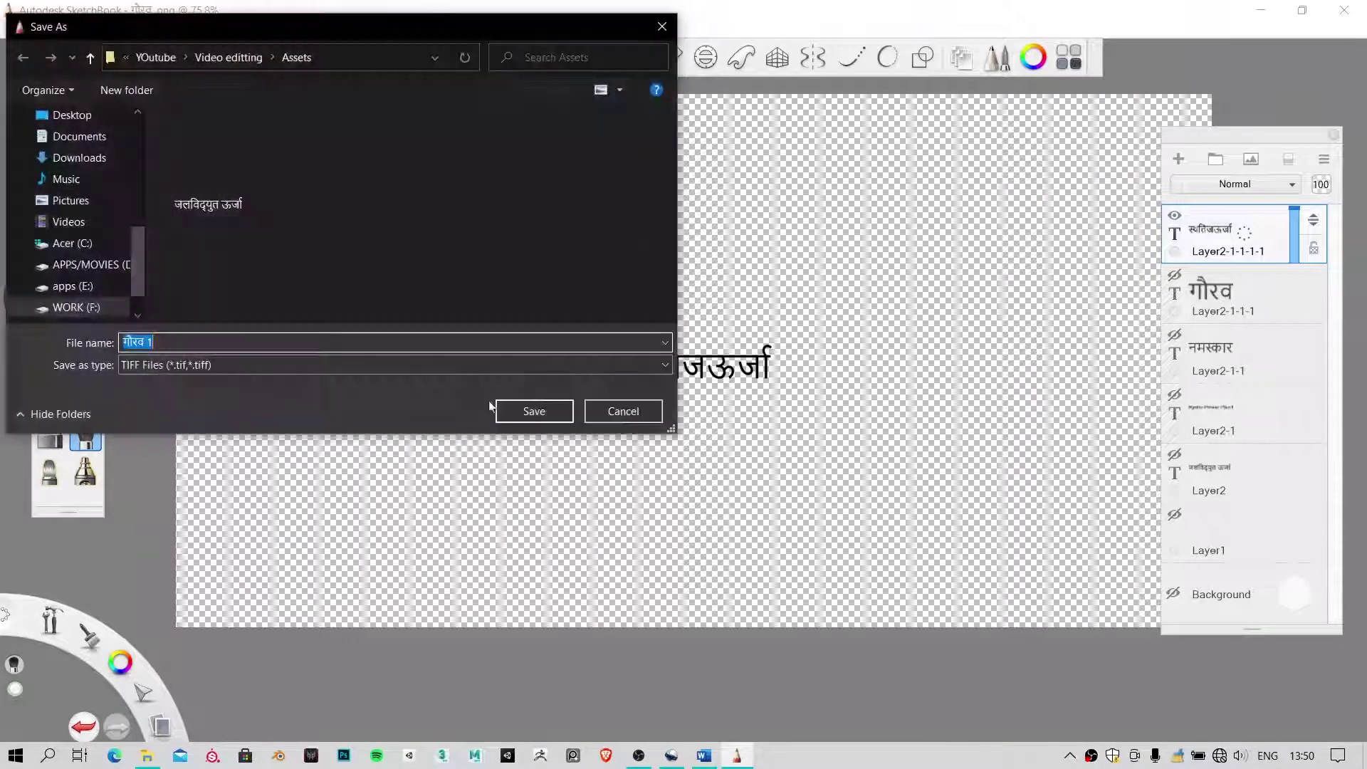
key(ctrl+v)
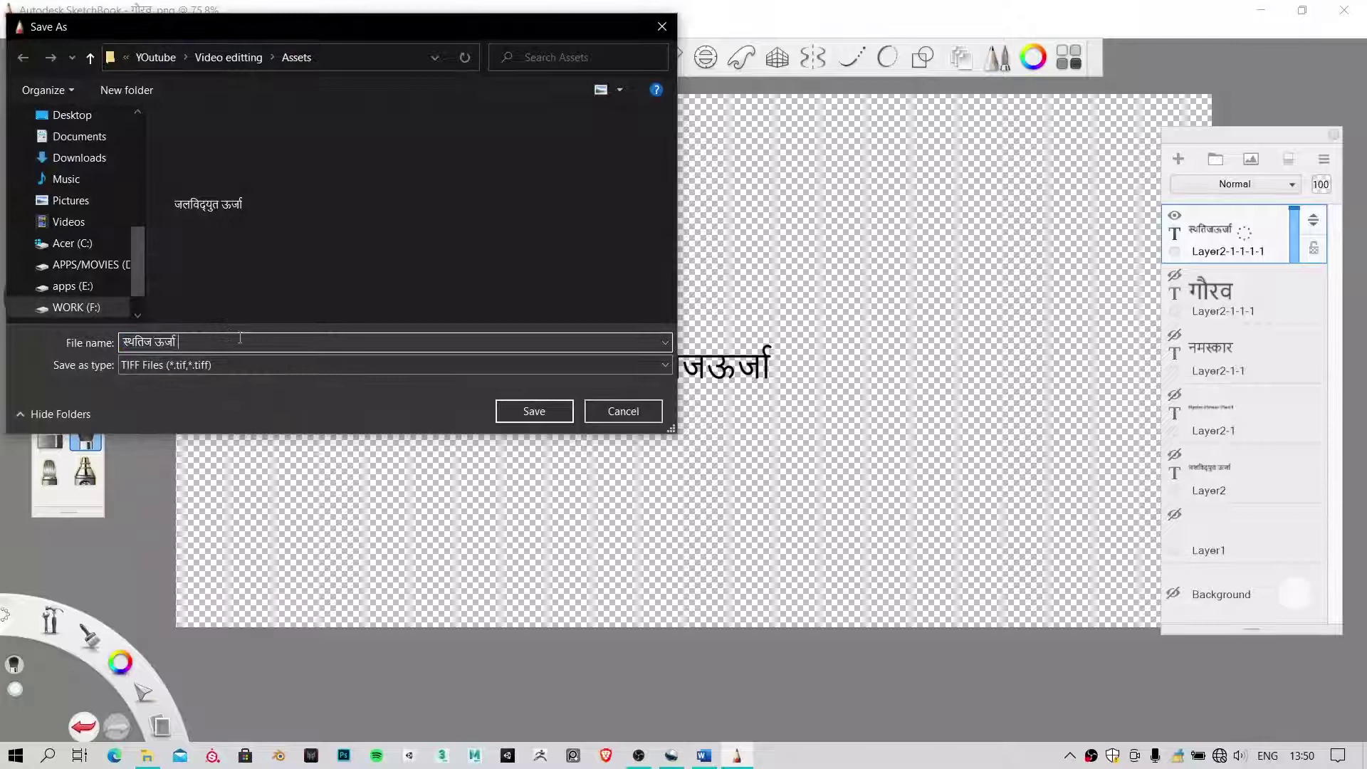
click(503, 367)
click(201, 440)
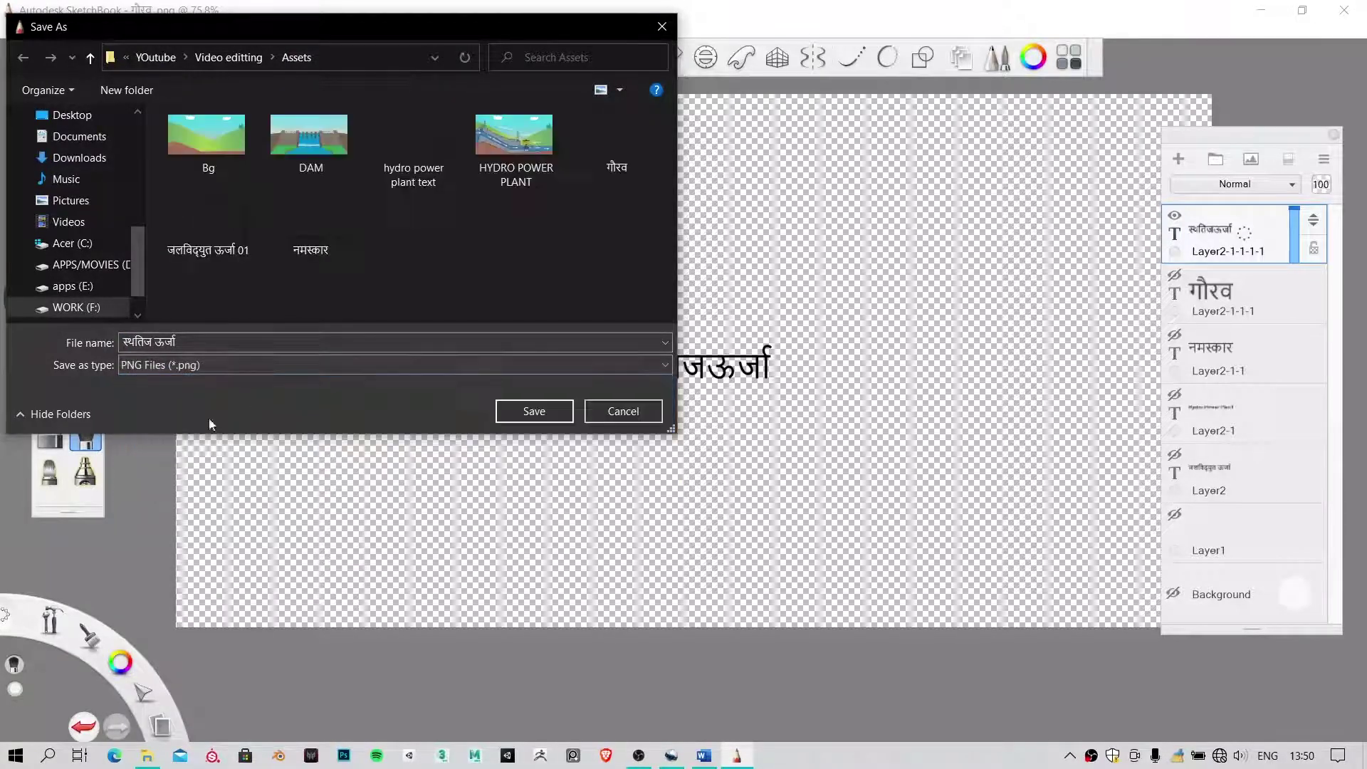
click(543, 410)
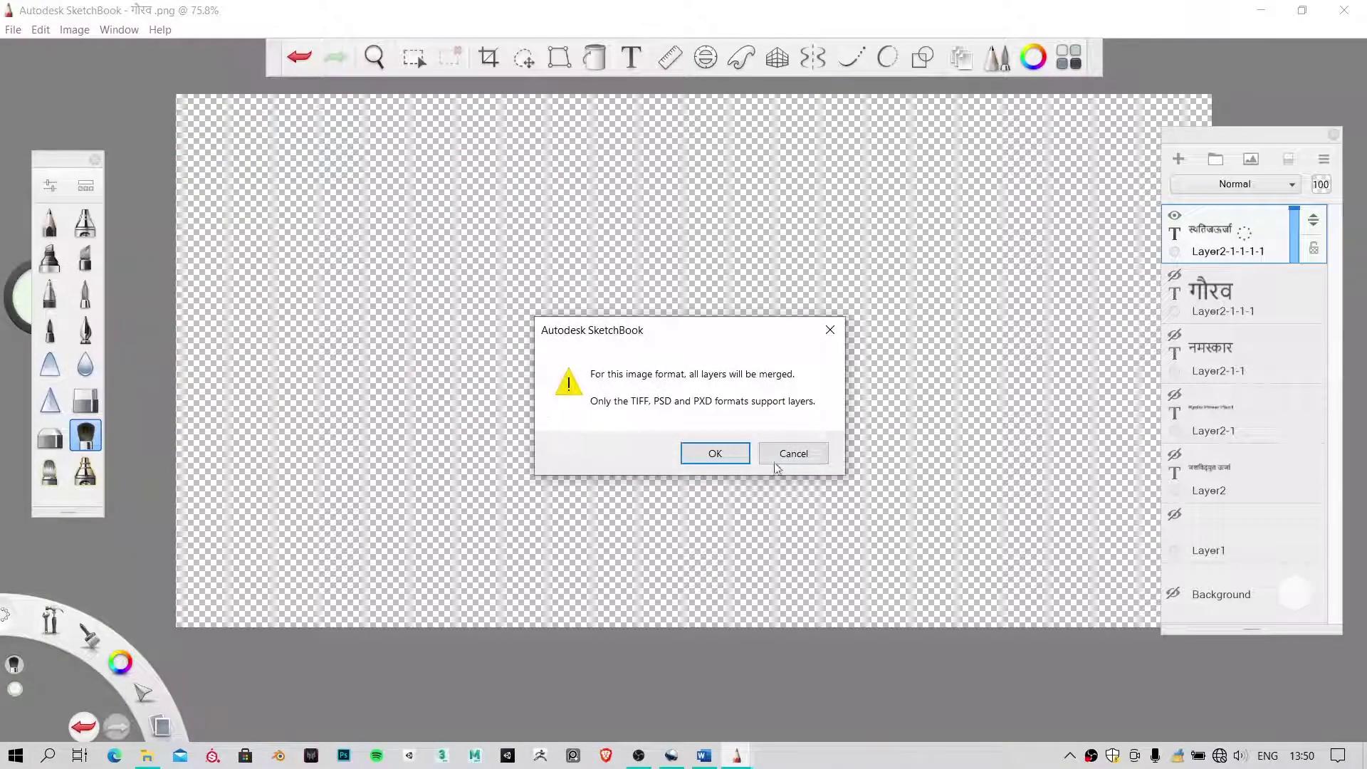
click(715, 455)
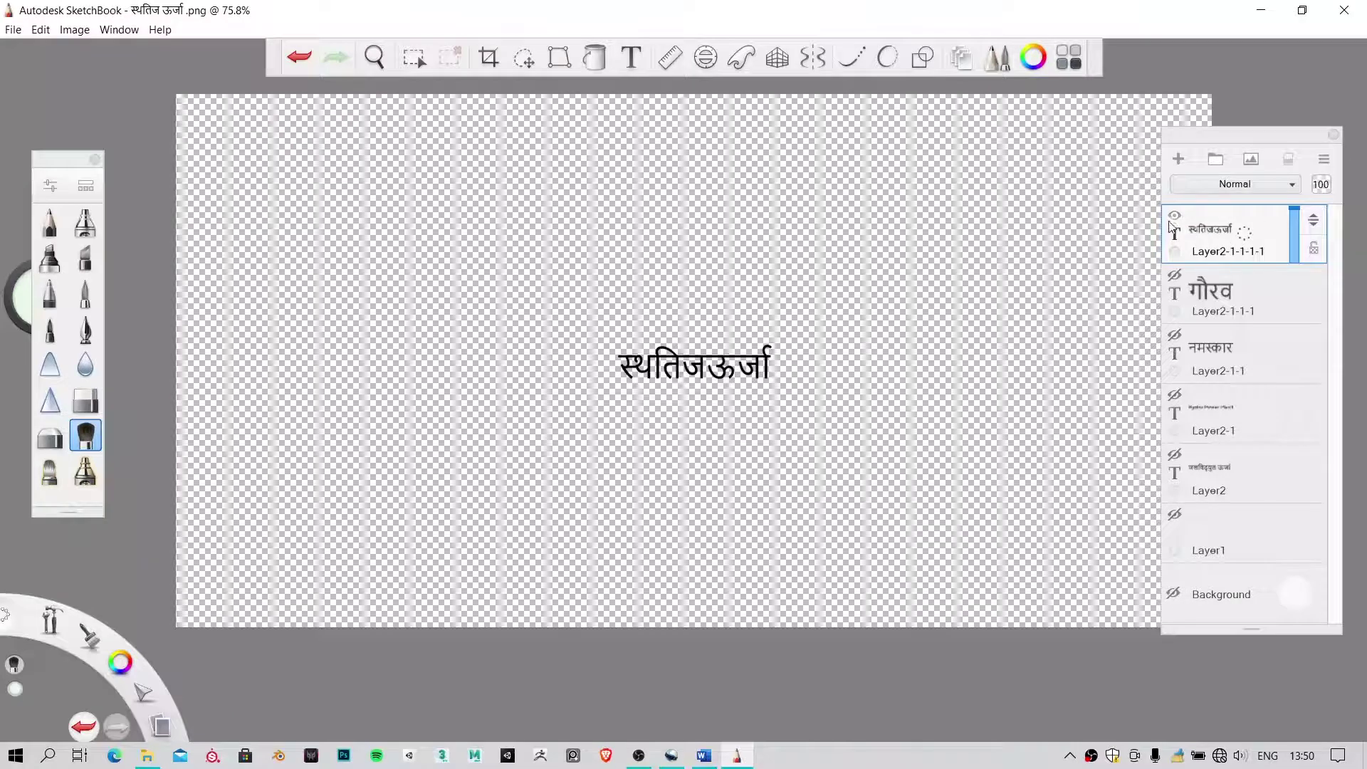
Duplicate the "स्थतिज ऊर्जा" text layer and hide the original below it
click(1323, 159)
click(1270, 284)
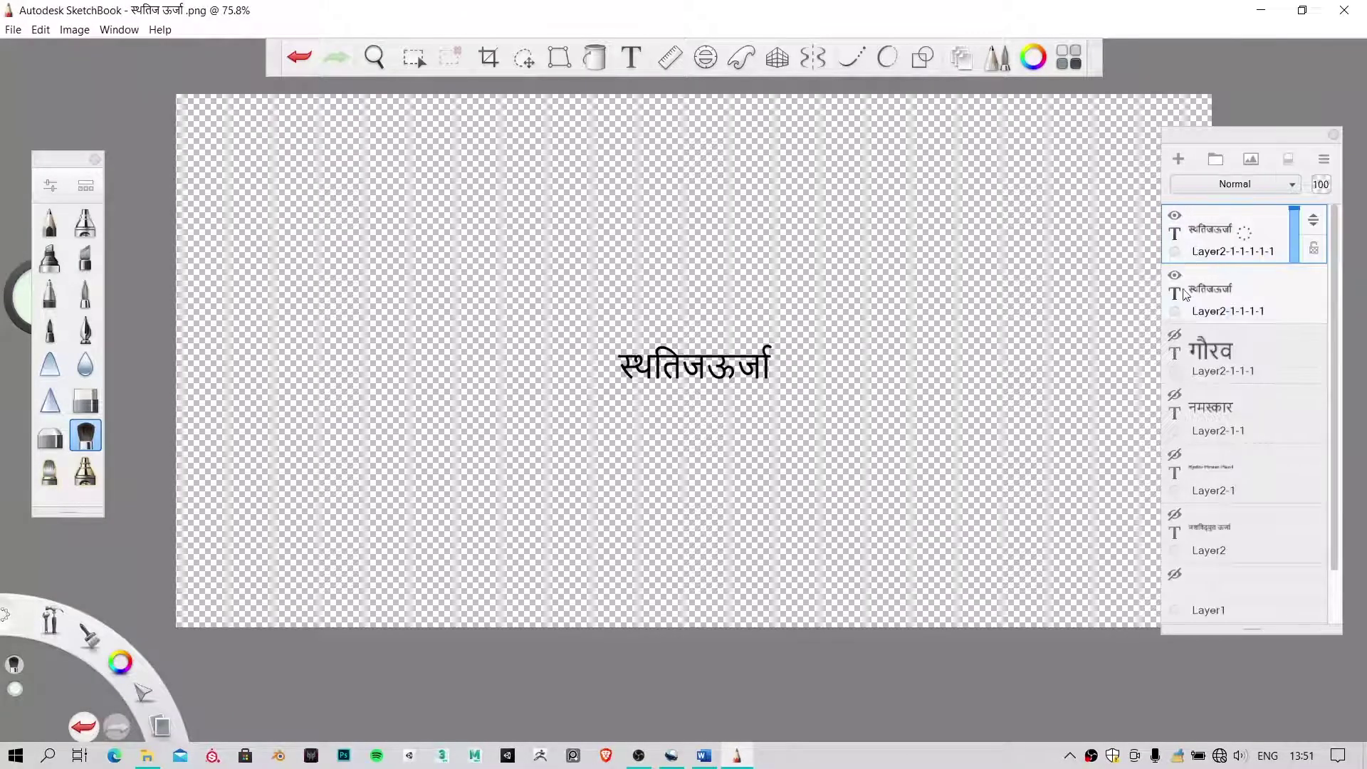
click(1174, 276)
Switch to Word, copy the word "बिजली" from the second paragraph, and return to SketchBook
click(701, 754)
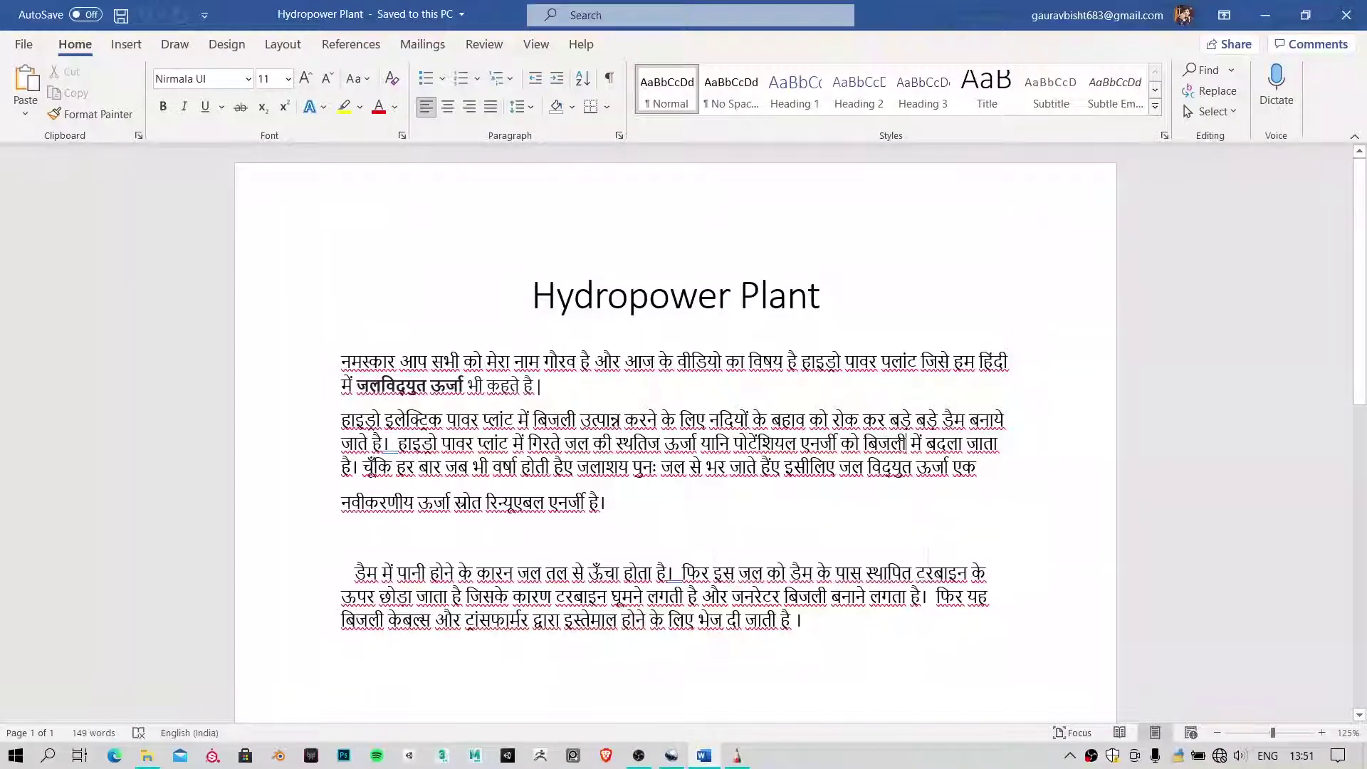
double_click(898, 445)
key(ctrl+c)
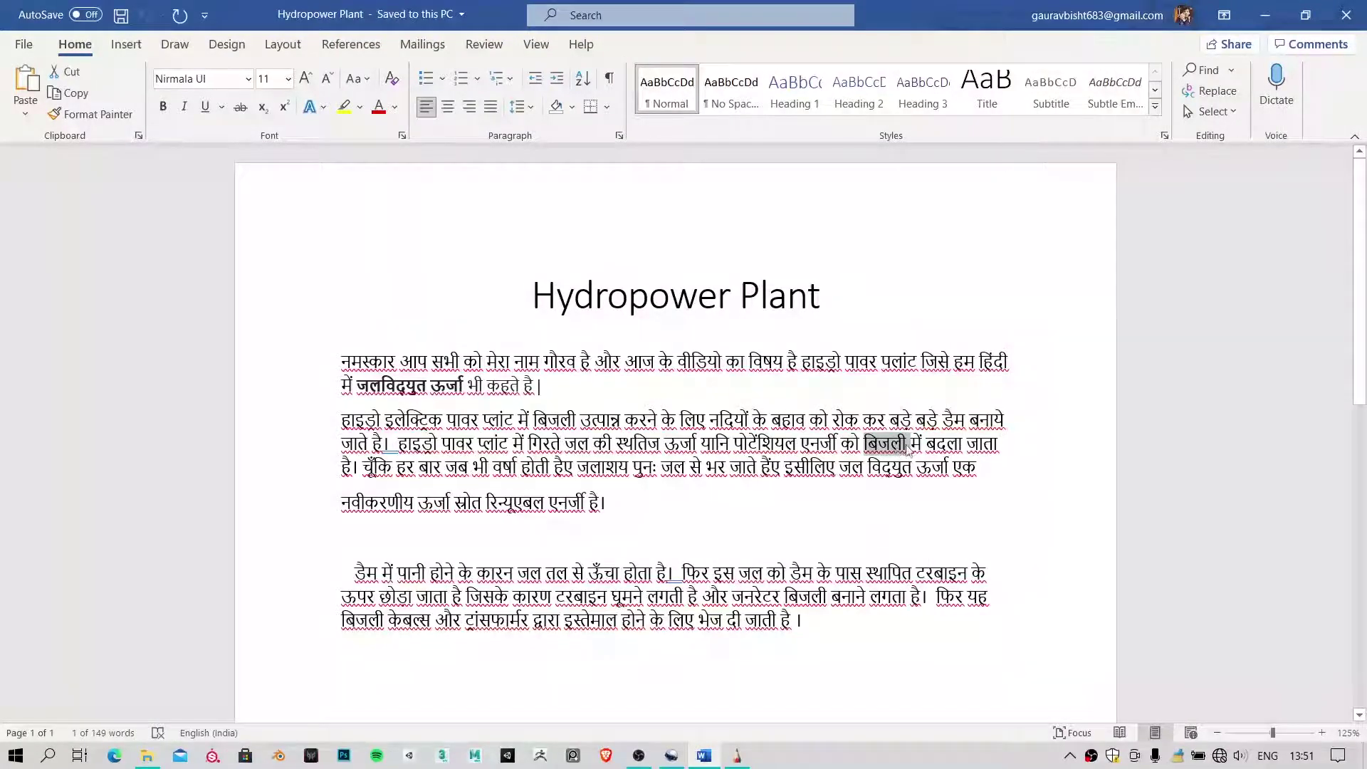
click(1265, 14)
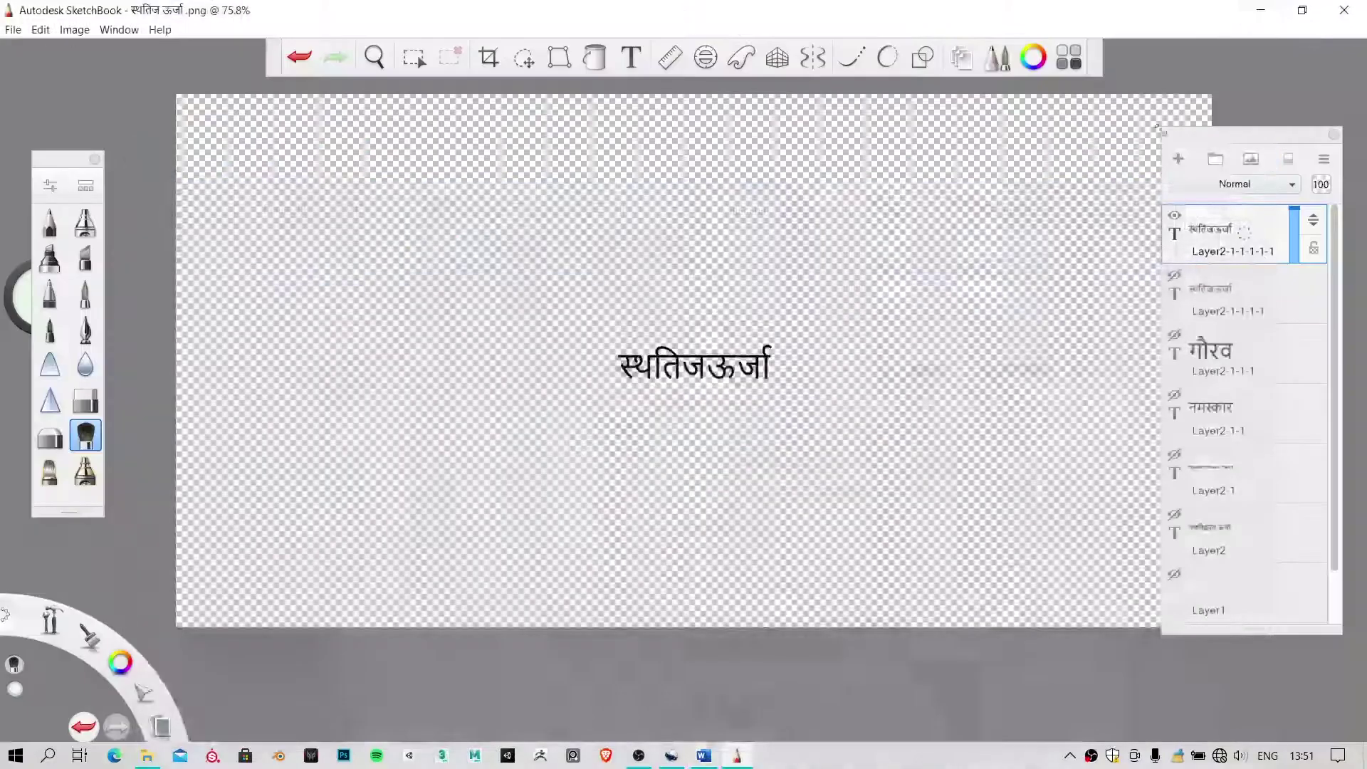
Replace the text of the duplicated top layer with "बिजली"
click(1242, 235)
click(1274, 268)
key(ctrl+v)
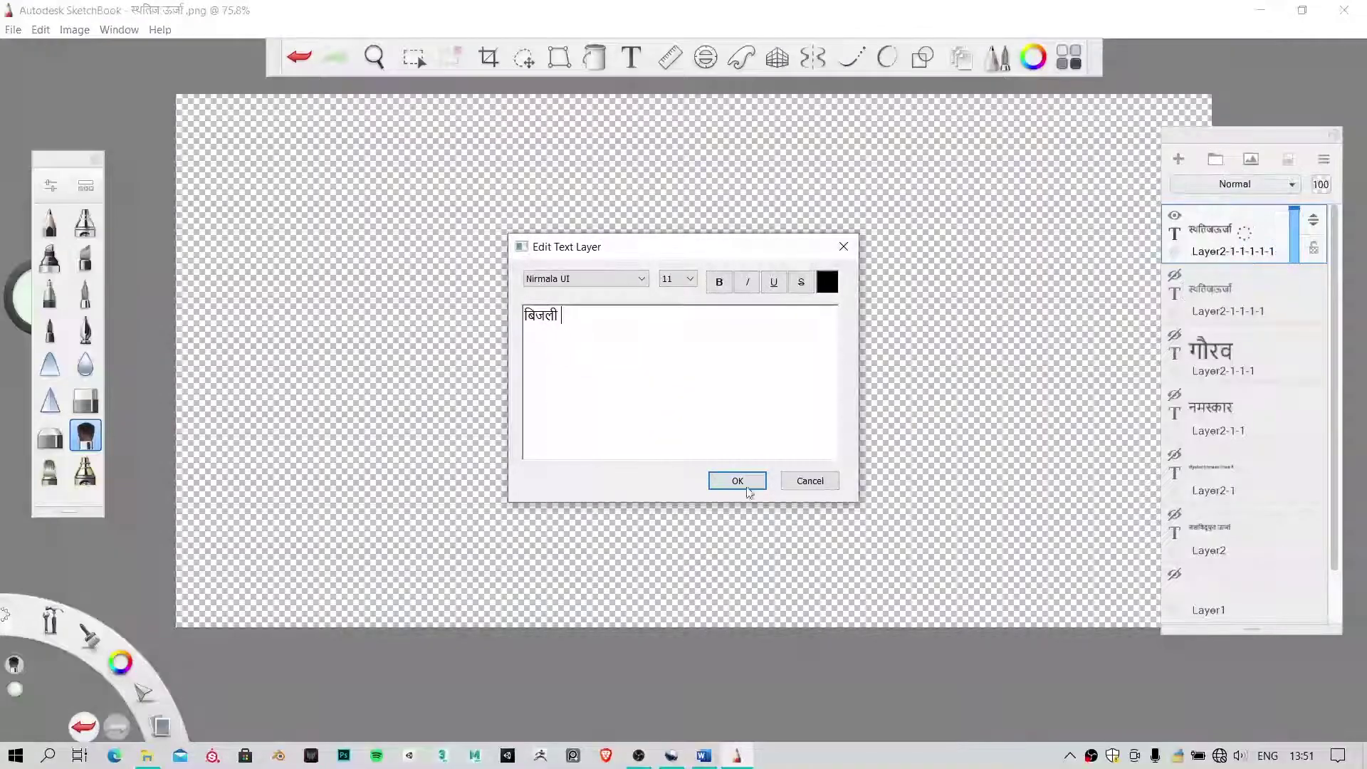
click(737, 481)
Save the electricity title as a PNG file named "बिजली", accepting the merging of layers
click(13, 29)
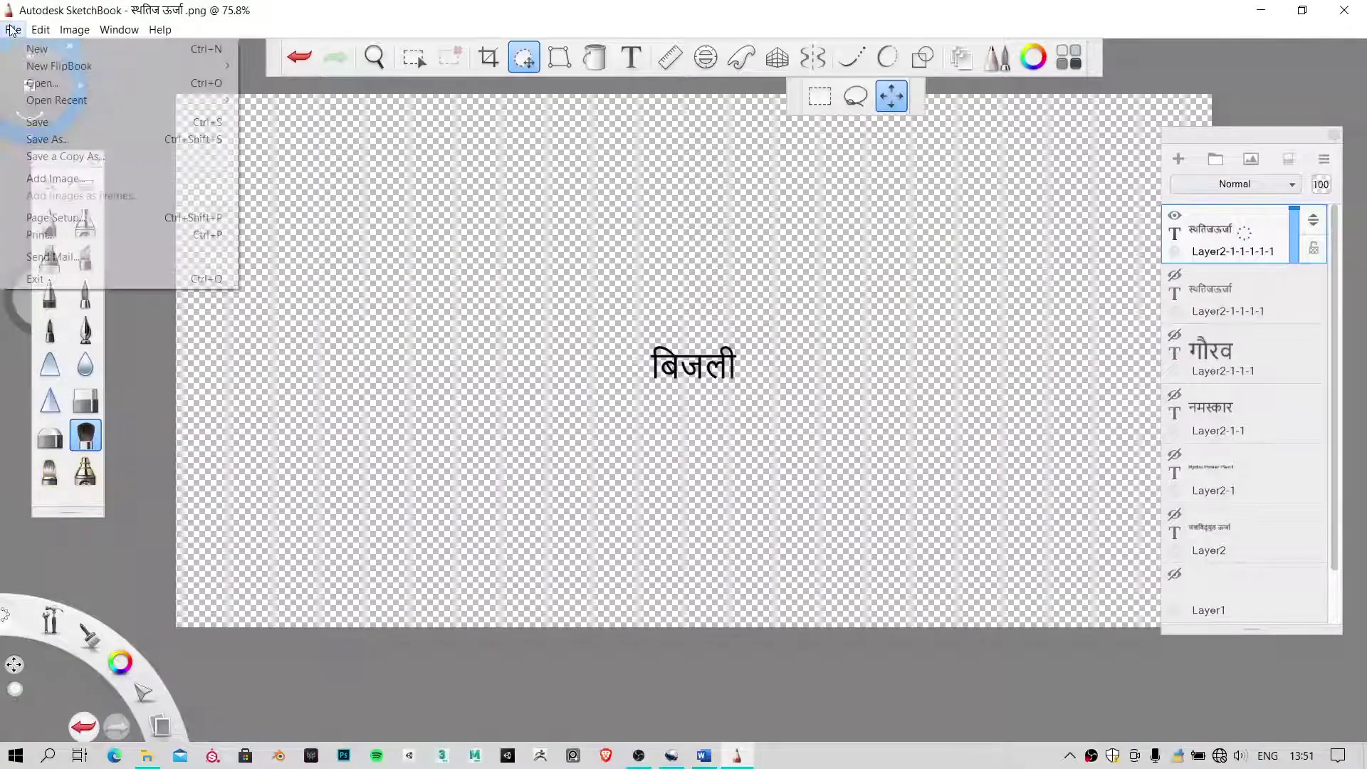
click(61, 141)
click(235, 366)
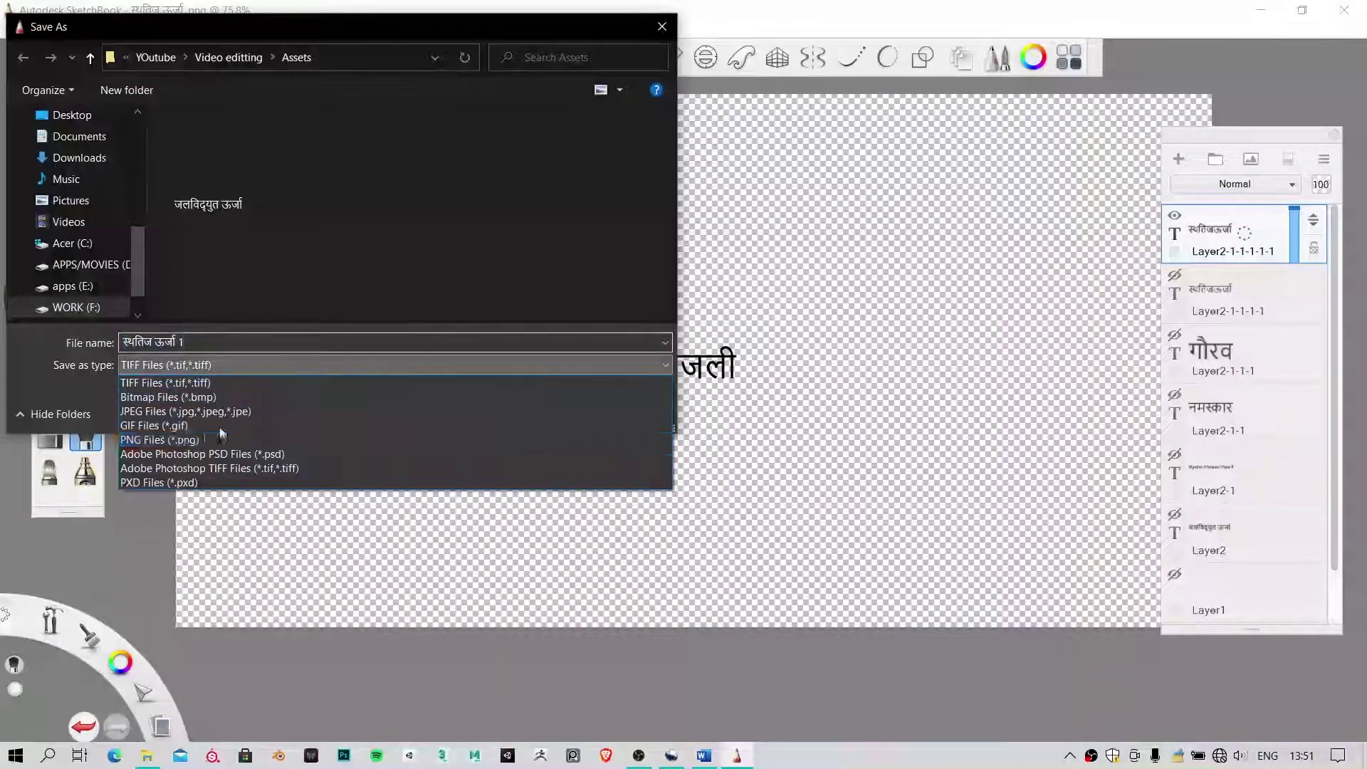
click(184, 441)
click(230, 343)
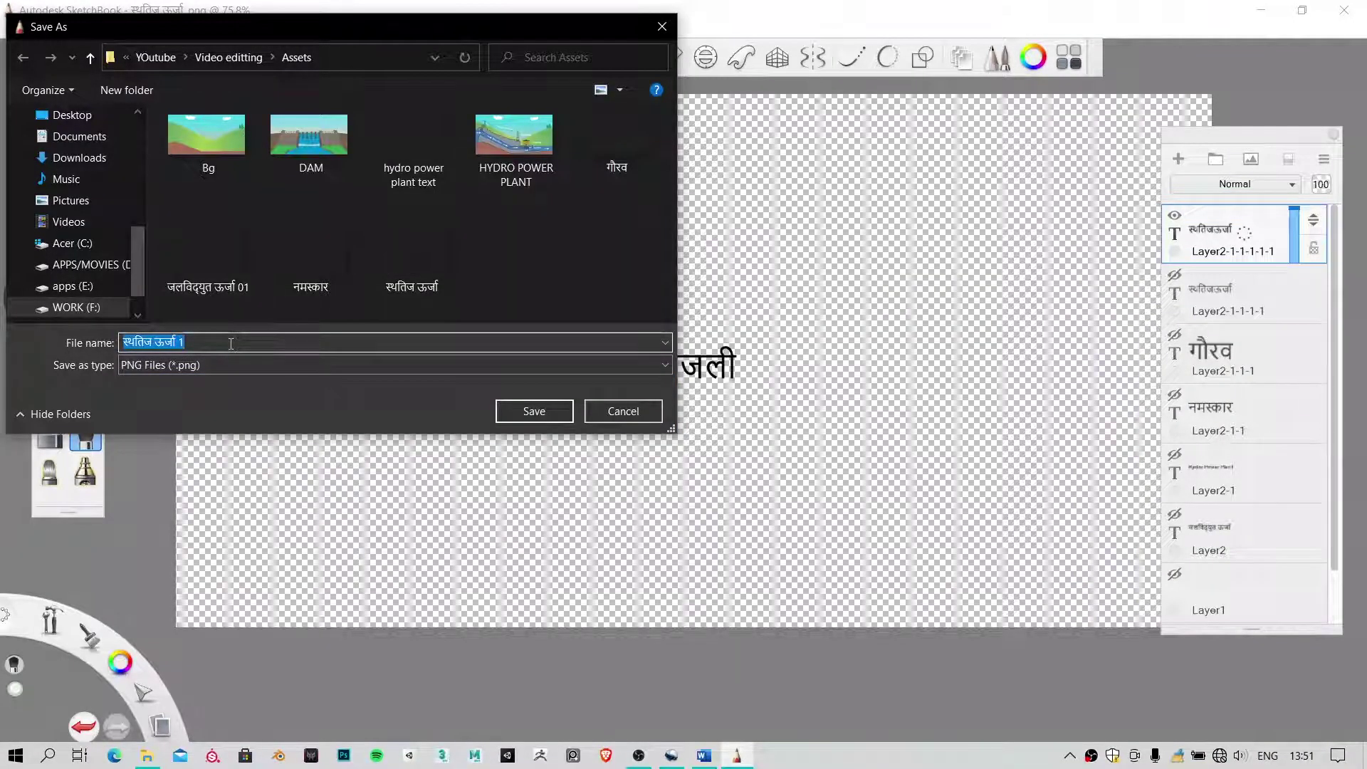
key(ctrl+v)
click(534, 413)
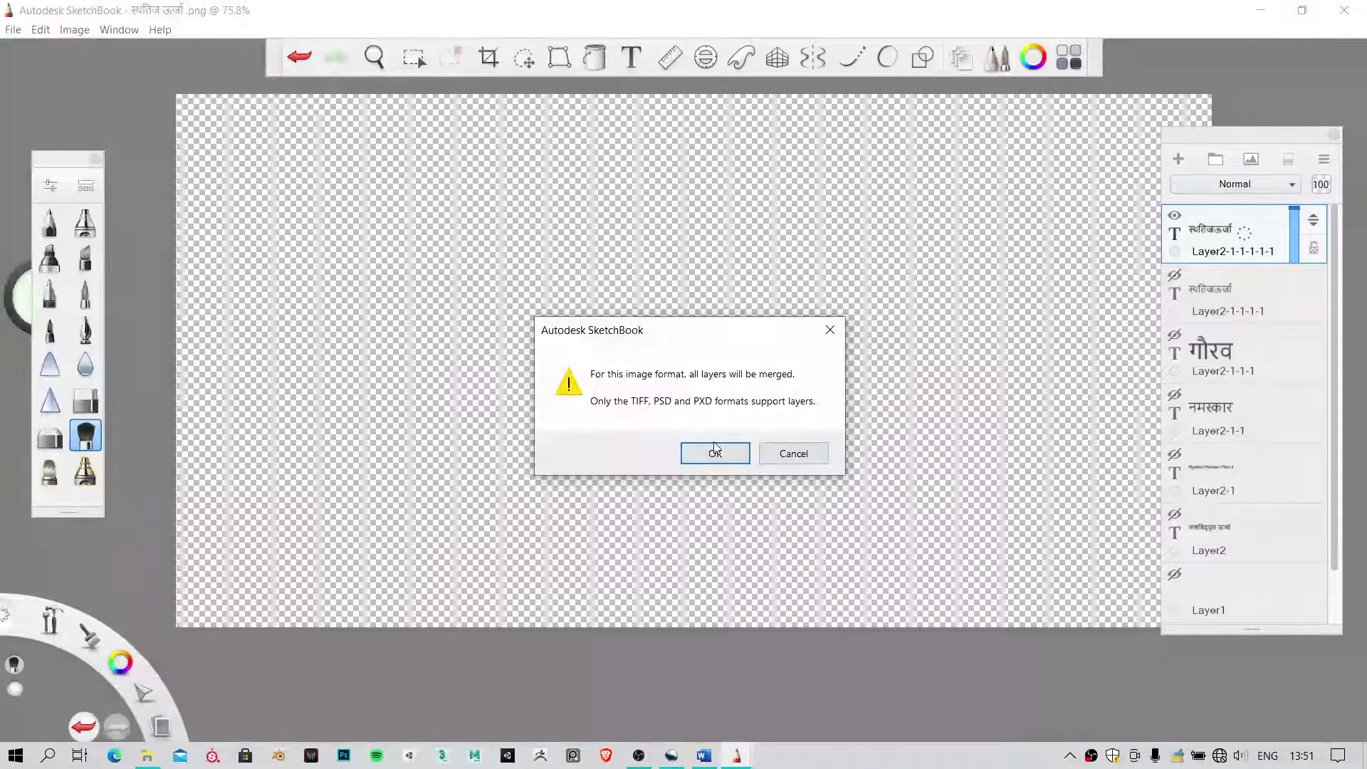
click(714, 450)
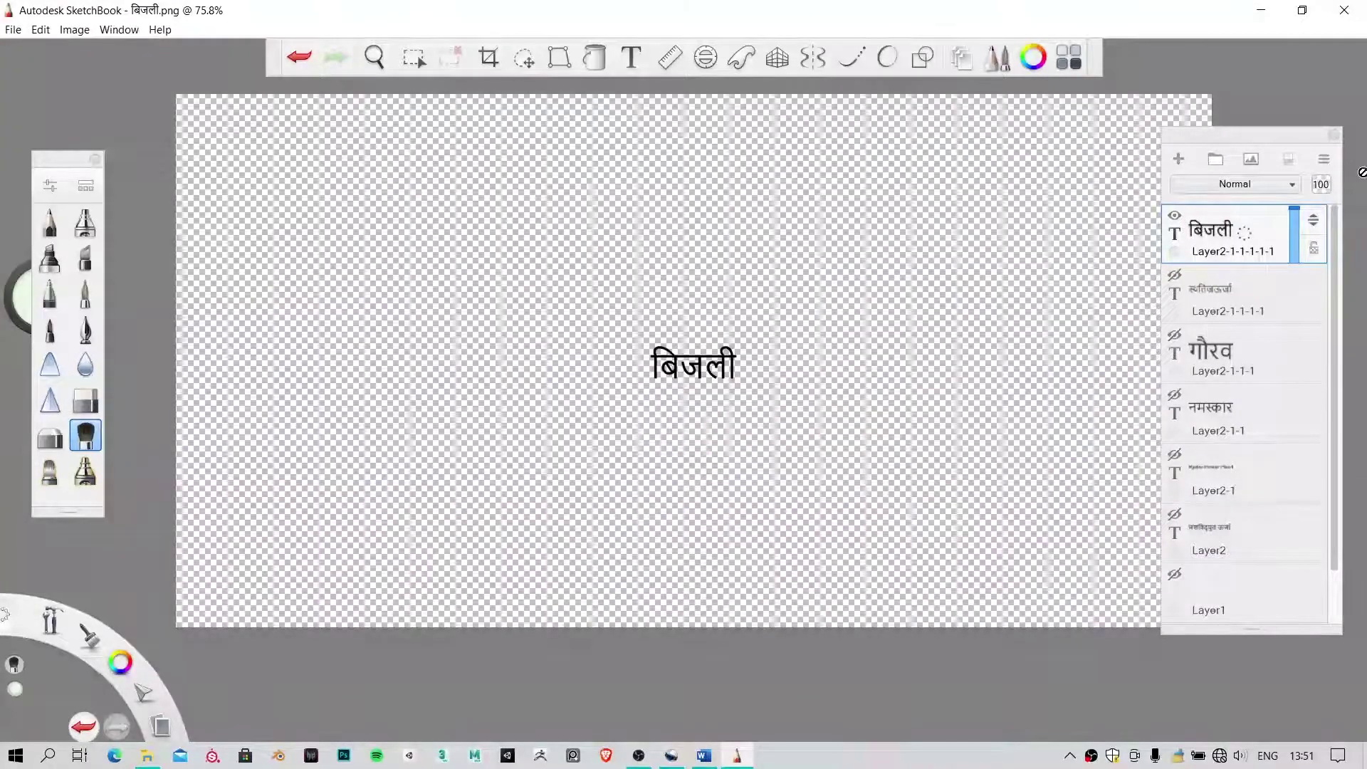
Duplicate the "बिजली" text layer and hide the original below it
click(1323, 158)
click(1262, 295)
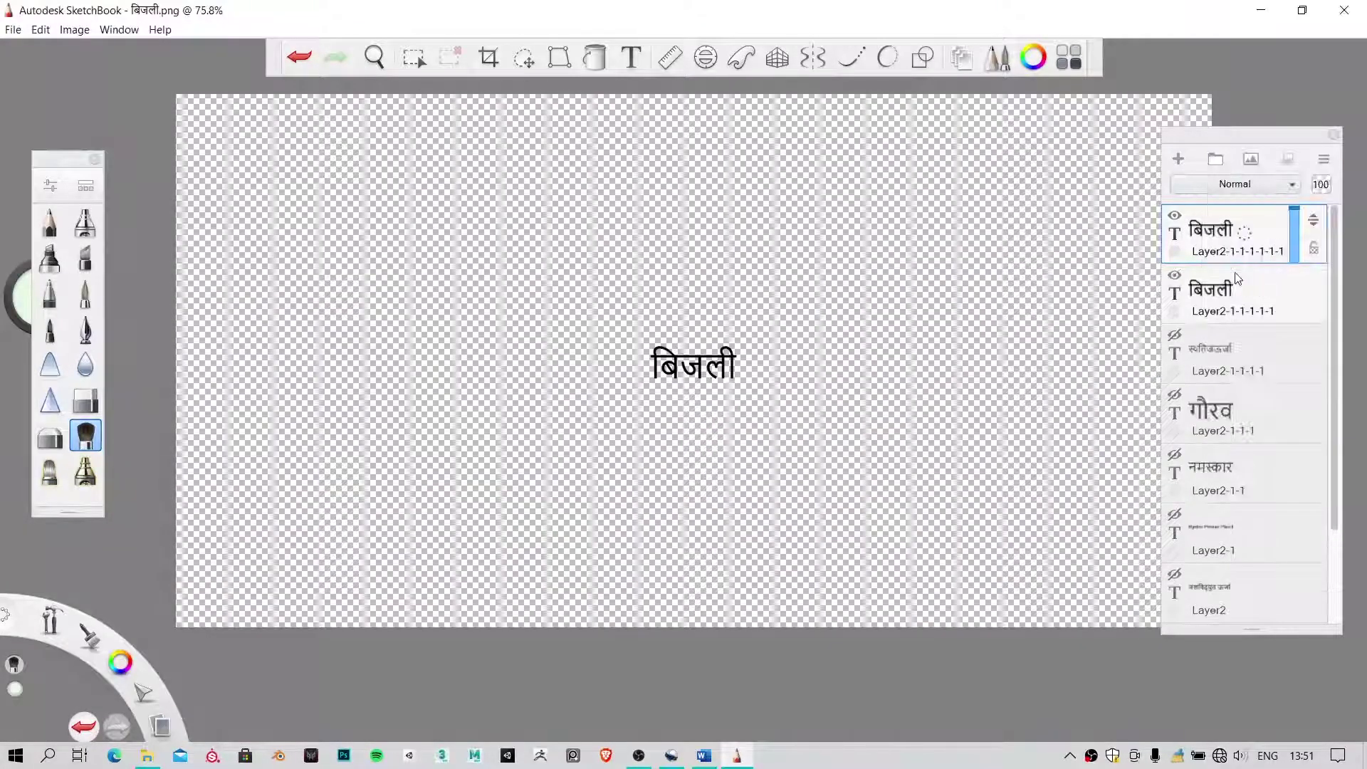
click(1175, 274)
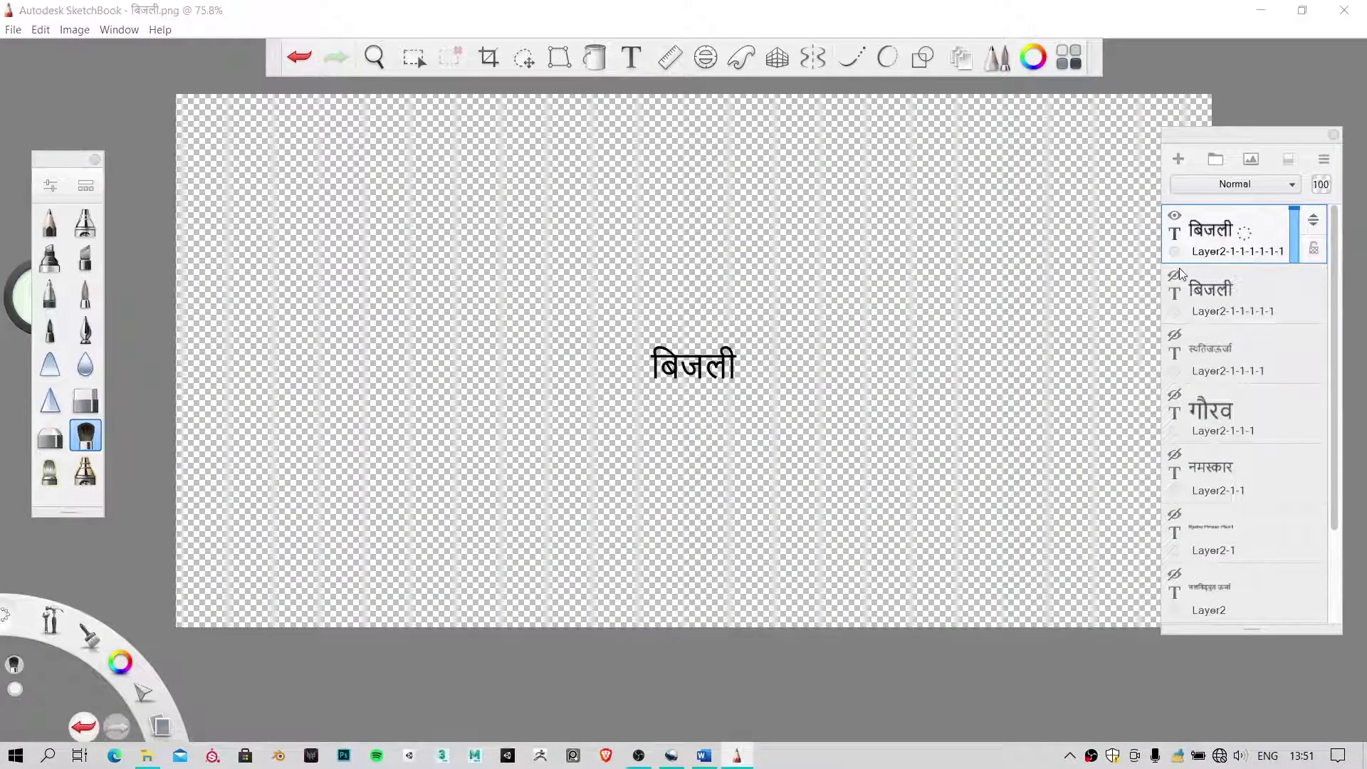
Switch to Word, copy the phrase "नवीकरणीय ऊर्जा स्रोत" from the end of the second paragraph, and return to SketchBook
click(704, 756)
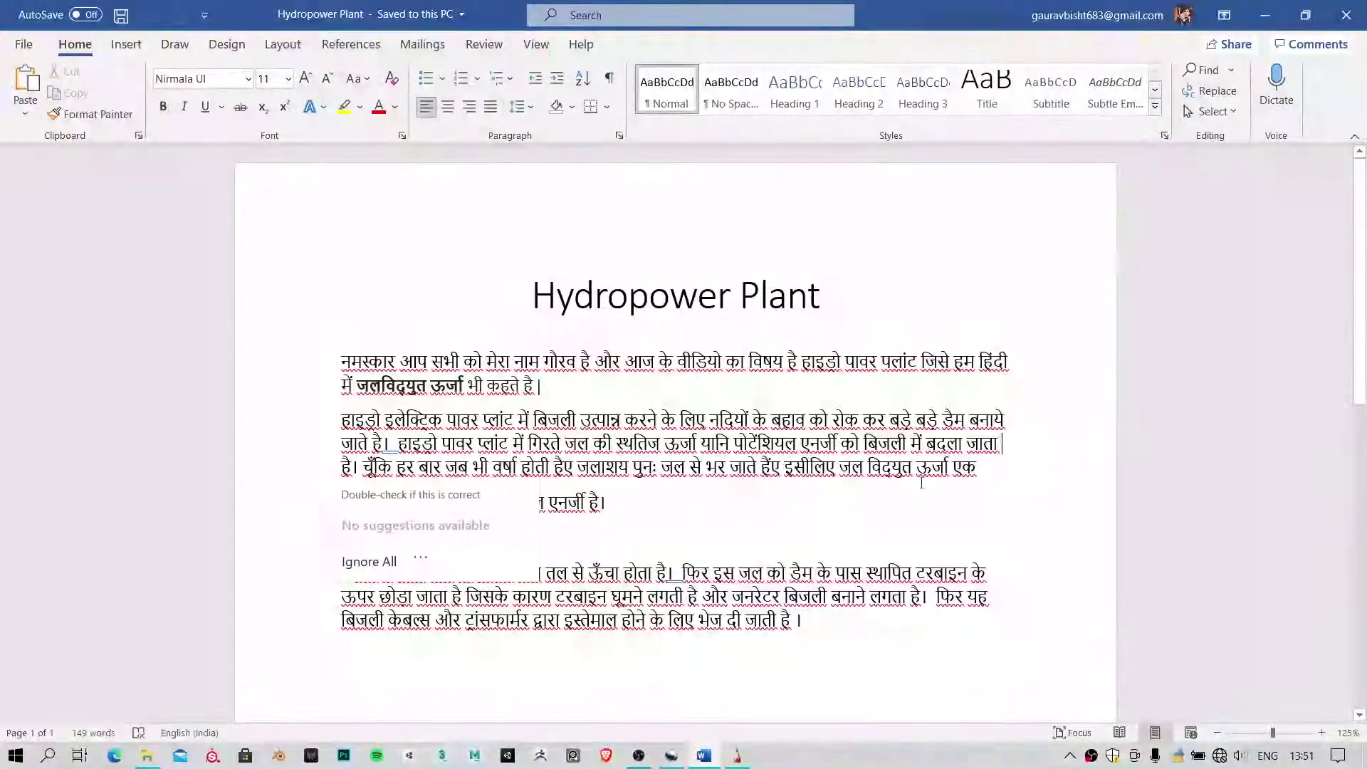
click(850, 535)
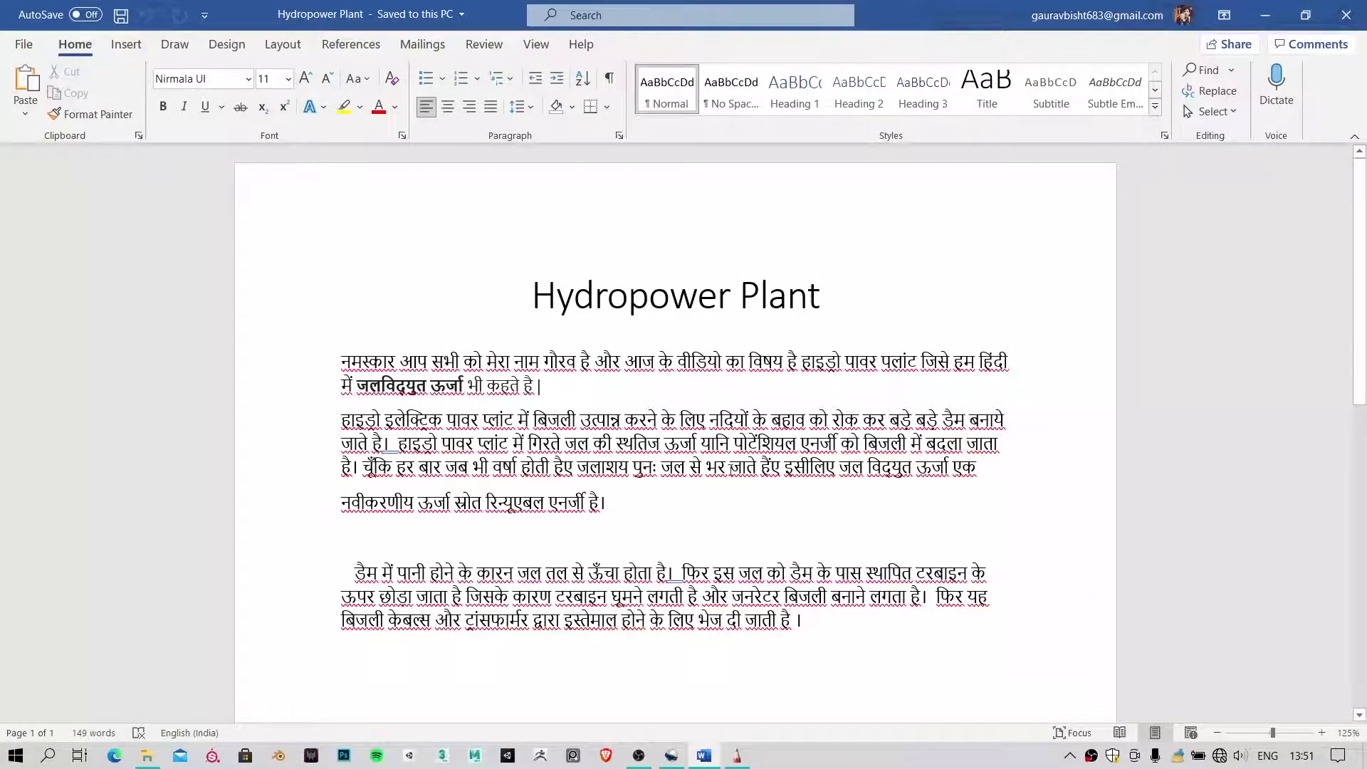
scroll(819, 384, down, 3)
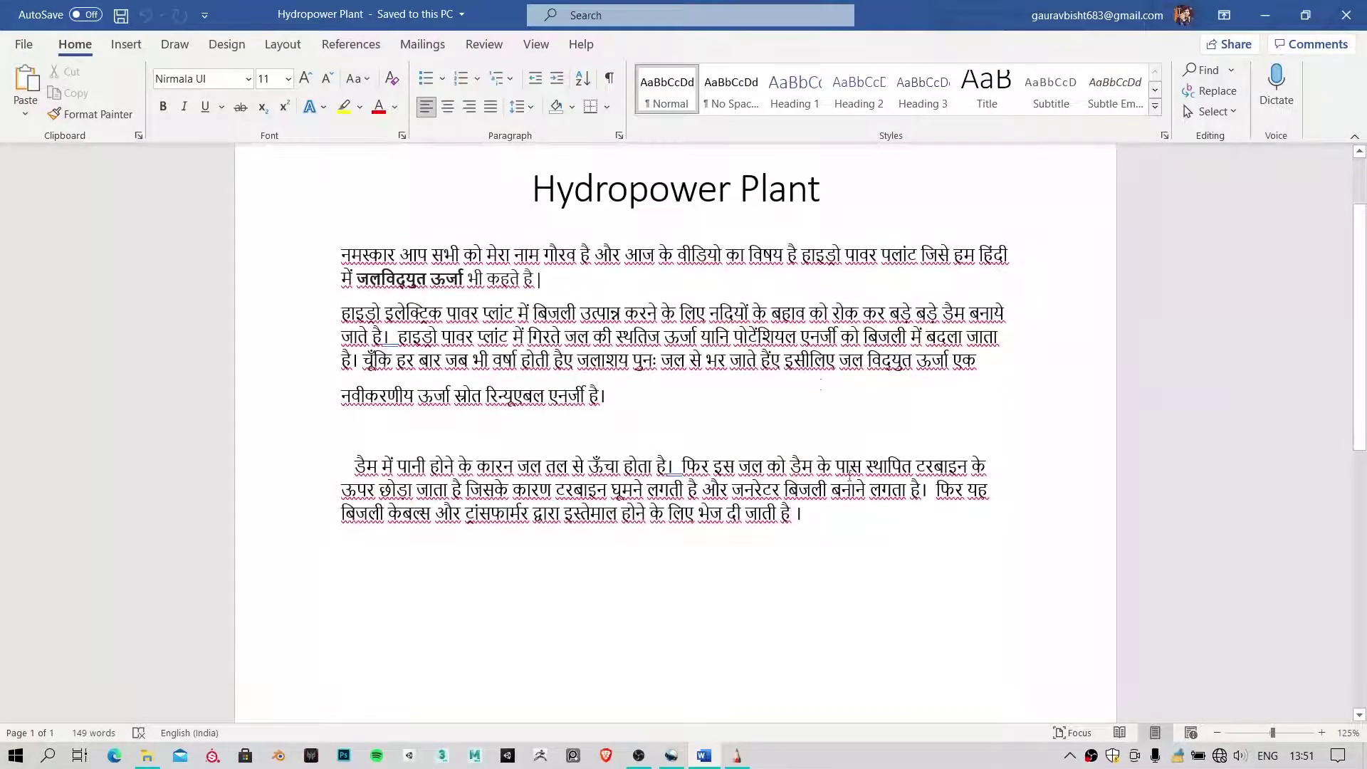
scroll(818, 385, down, 1)
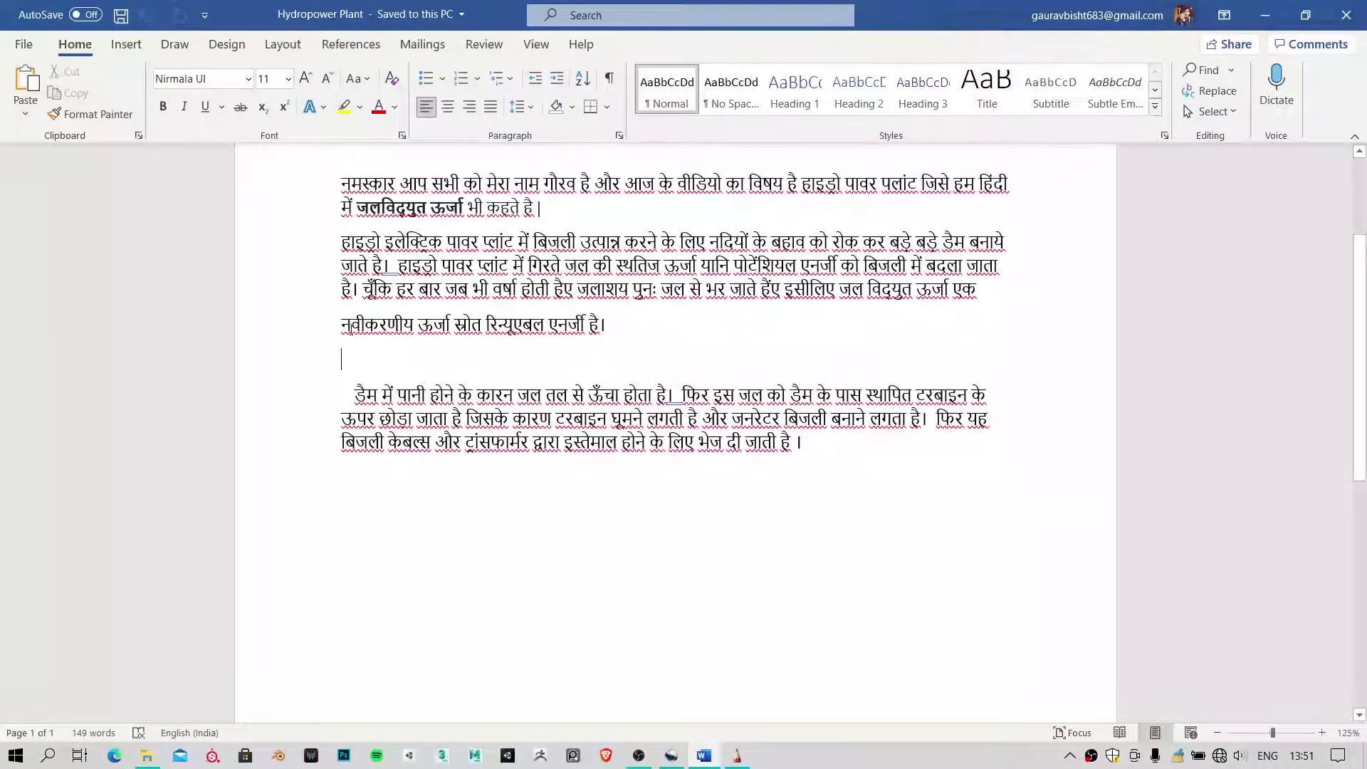
drag(351, 325, 474, 327)
key(ctrl+c)
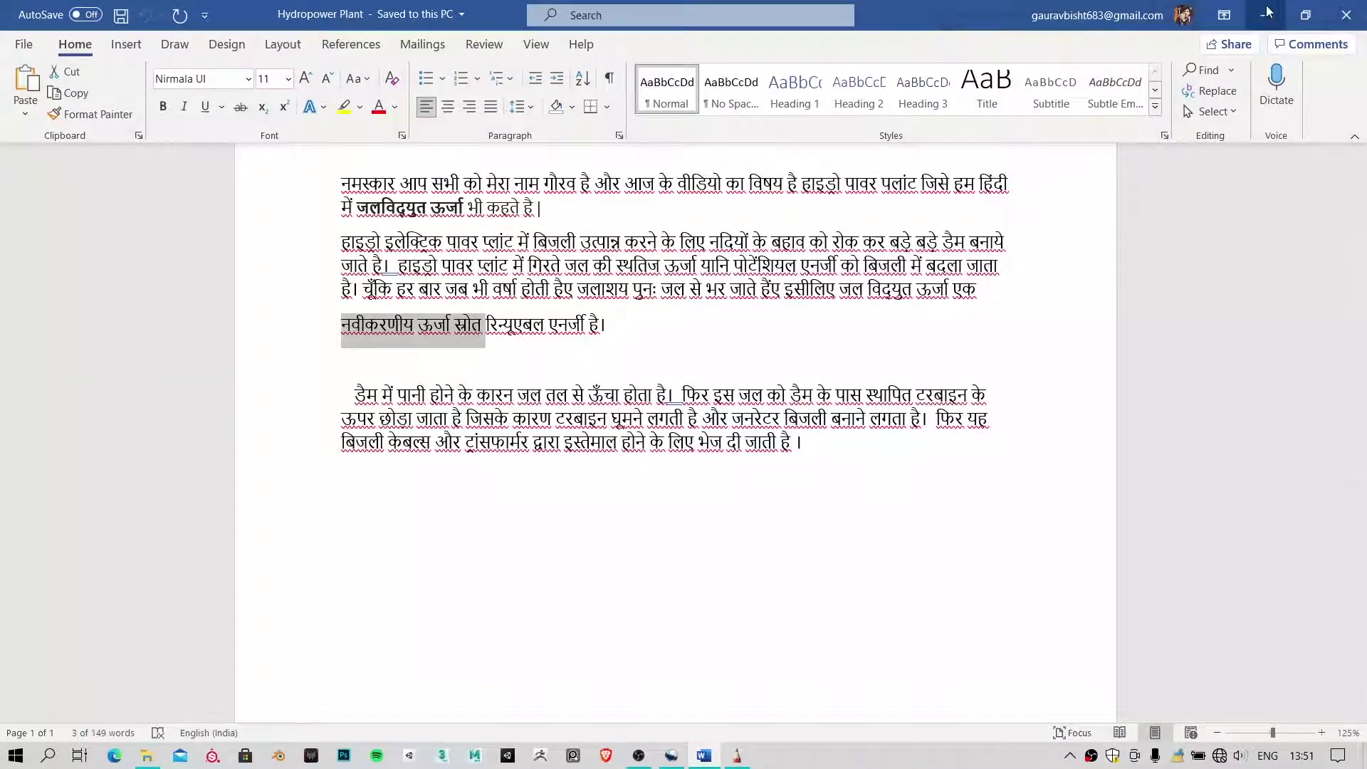
click(1223, 14)
click(1264, 14)
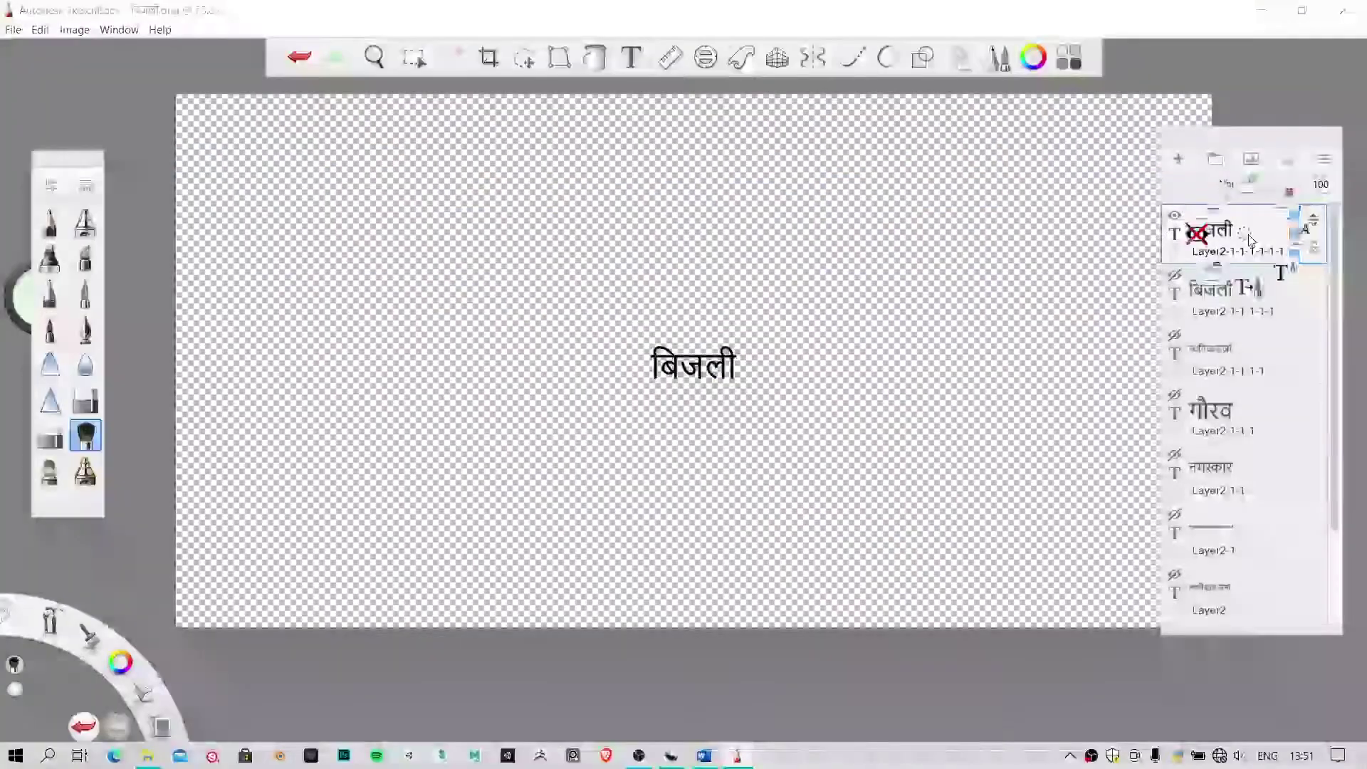
Replace the text of the top "बिजली" layer with "नवीकरणीय ऊर्जा स्रोत"
double_click(1224, 229)
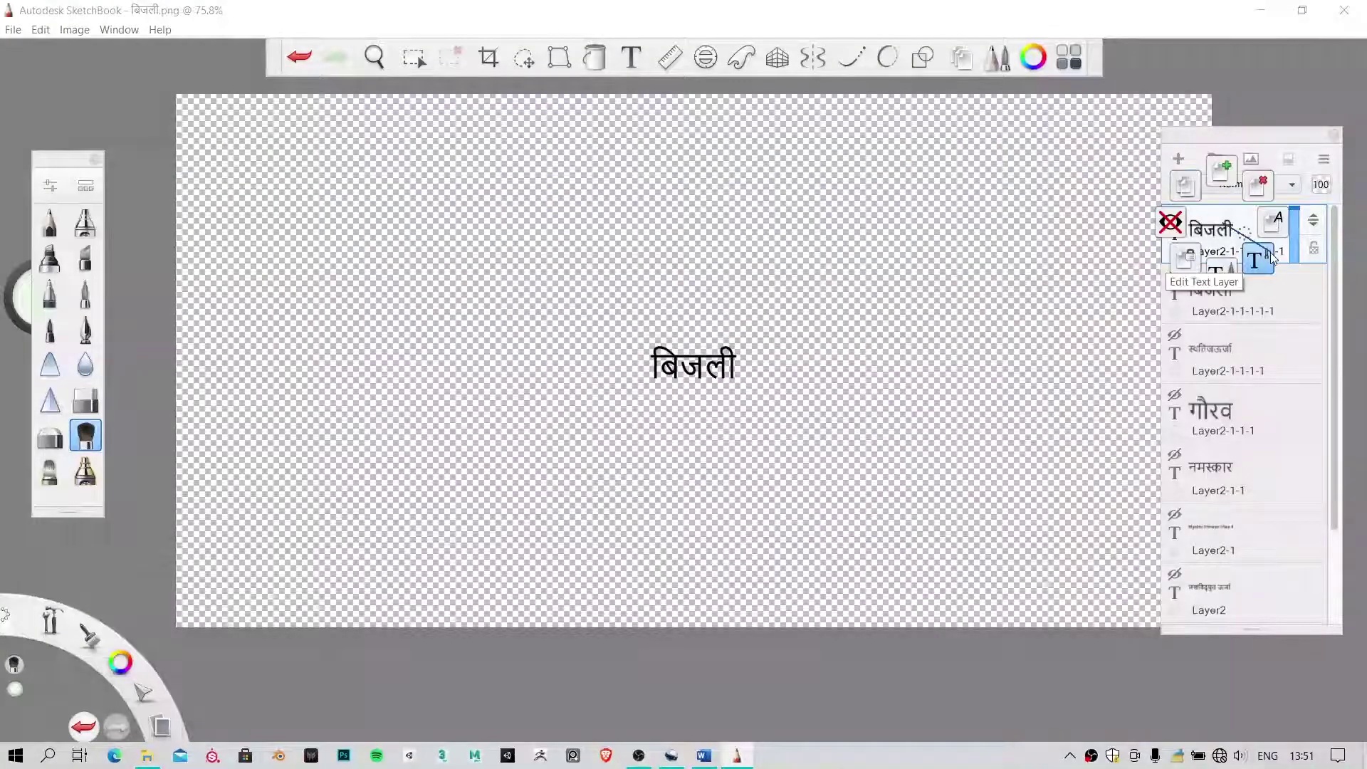
key(ctrl+v)
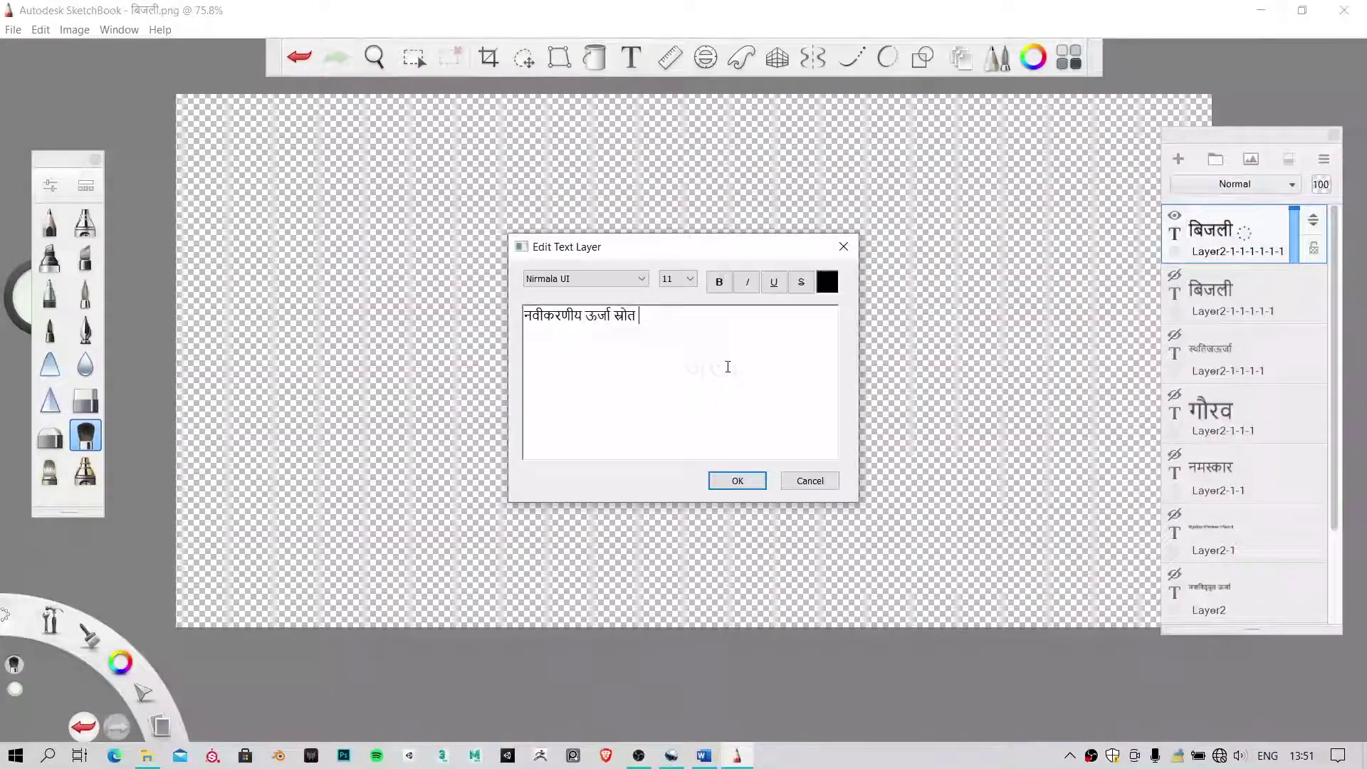
click(733, 481)
Save the renewable energy title as a PNG file named "नवीकरणीय ऊर्जा स्रोत", accepting the merging of layers
click(13, 29)
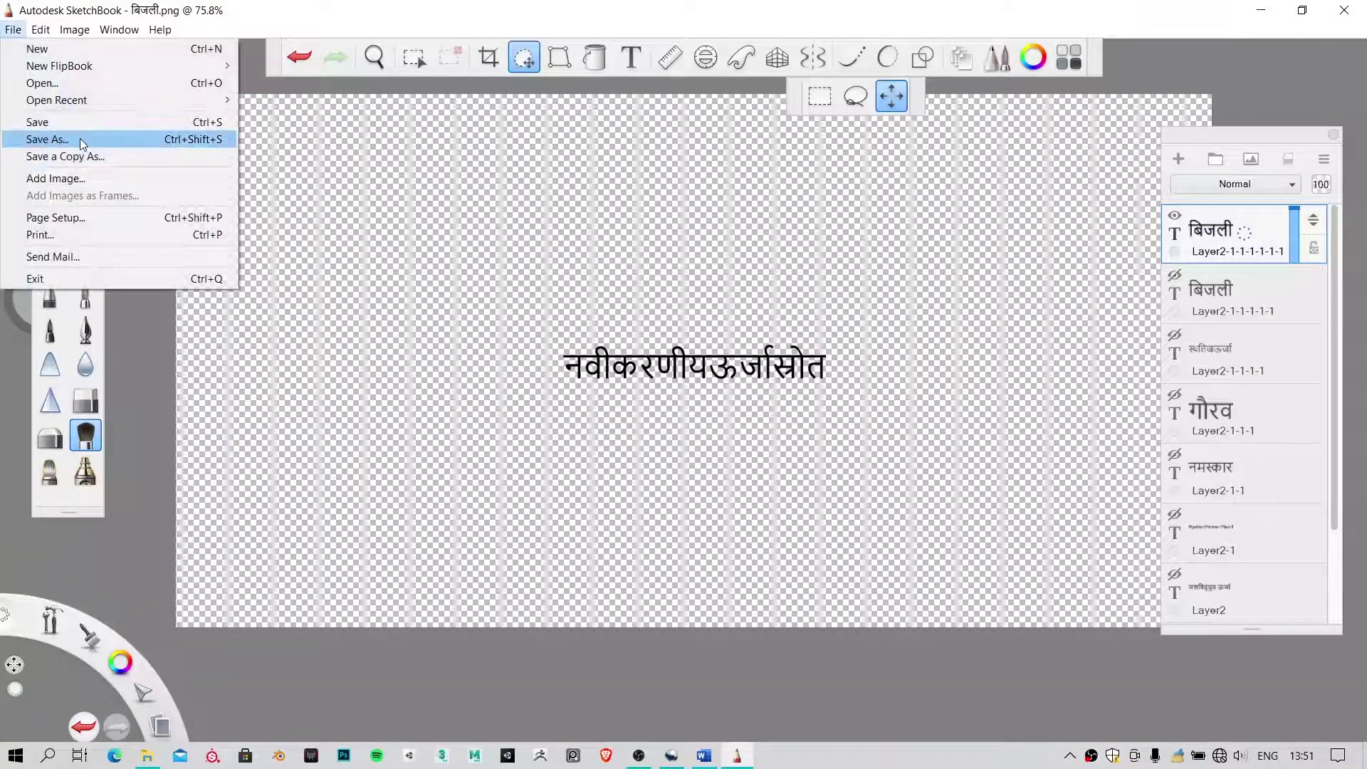
click(74, 142)
click(232, 365)
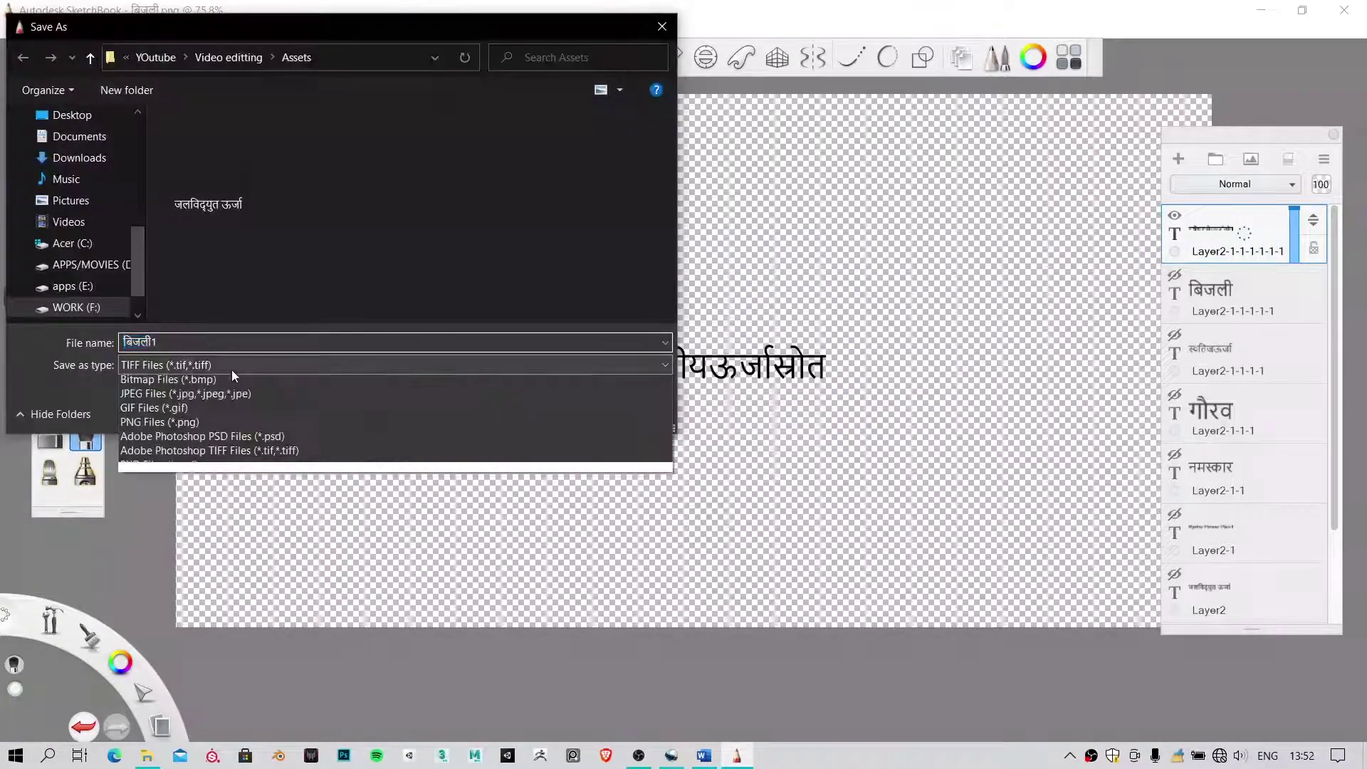
click(159, 423)
double_click(195, 341)
key(ctrl+v)
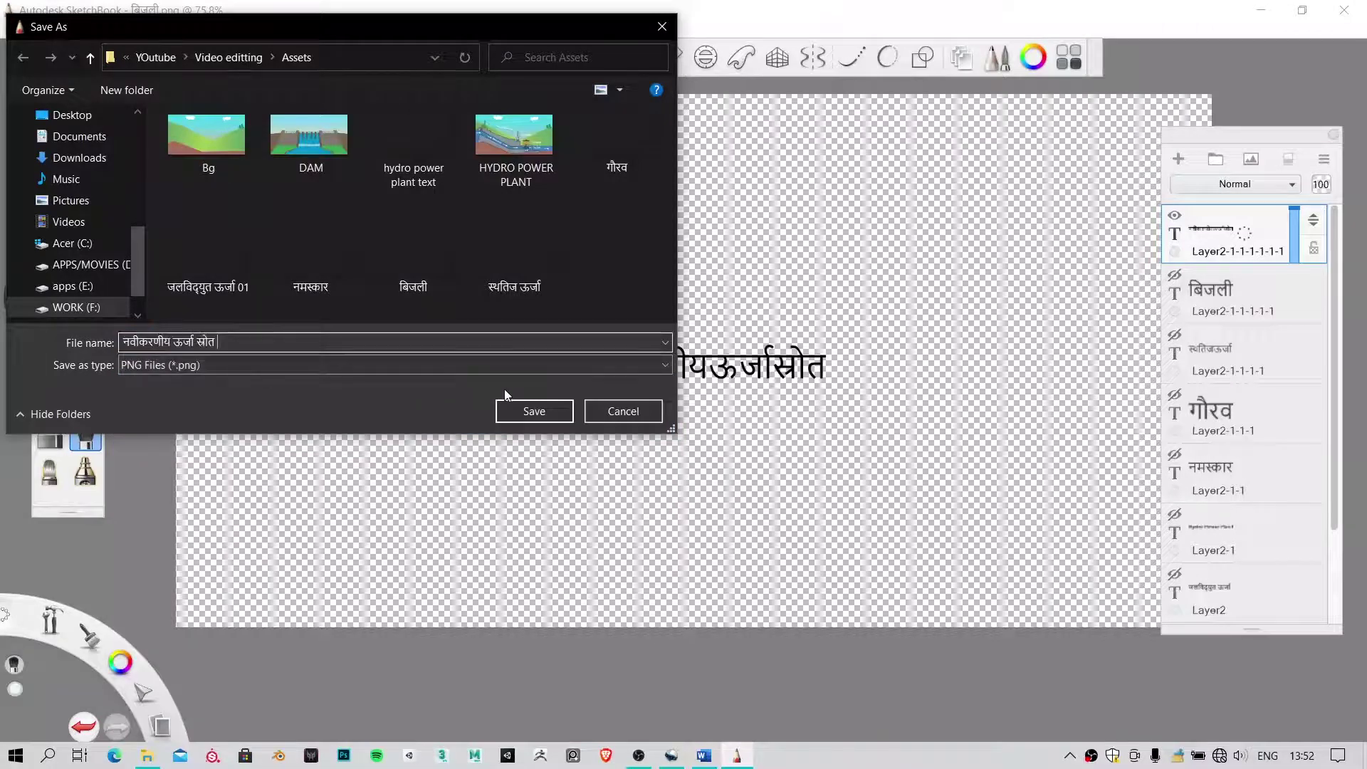
click(527, 410)
click(716, 453)
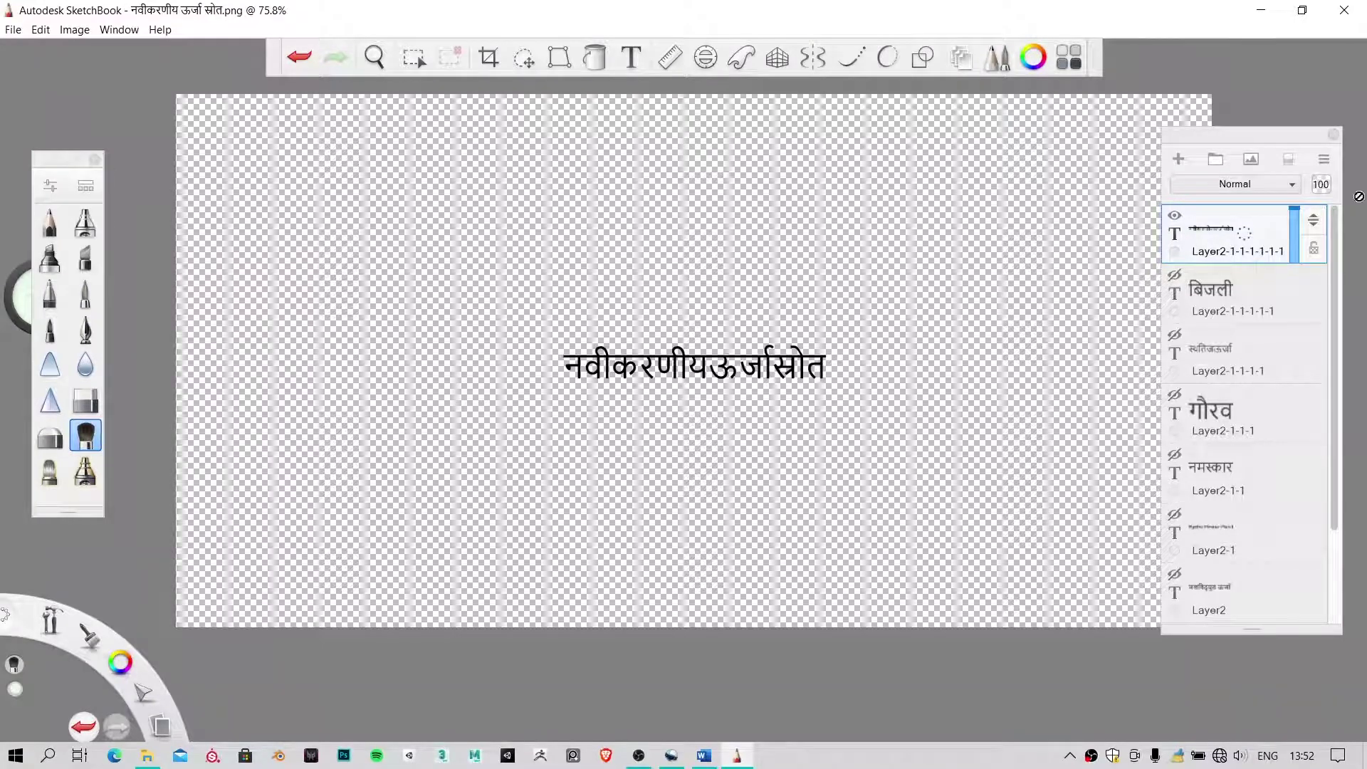
Replace the text of the top "नवीकरणीय ऊर्जा स्रोत" layer with "Potential Energy"
click(1318, 160)
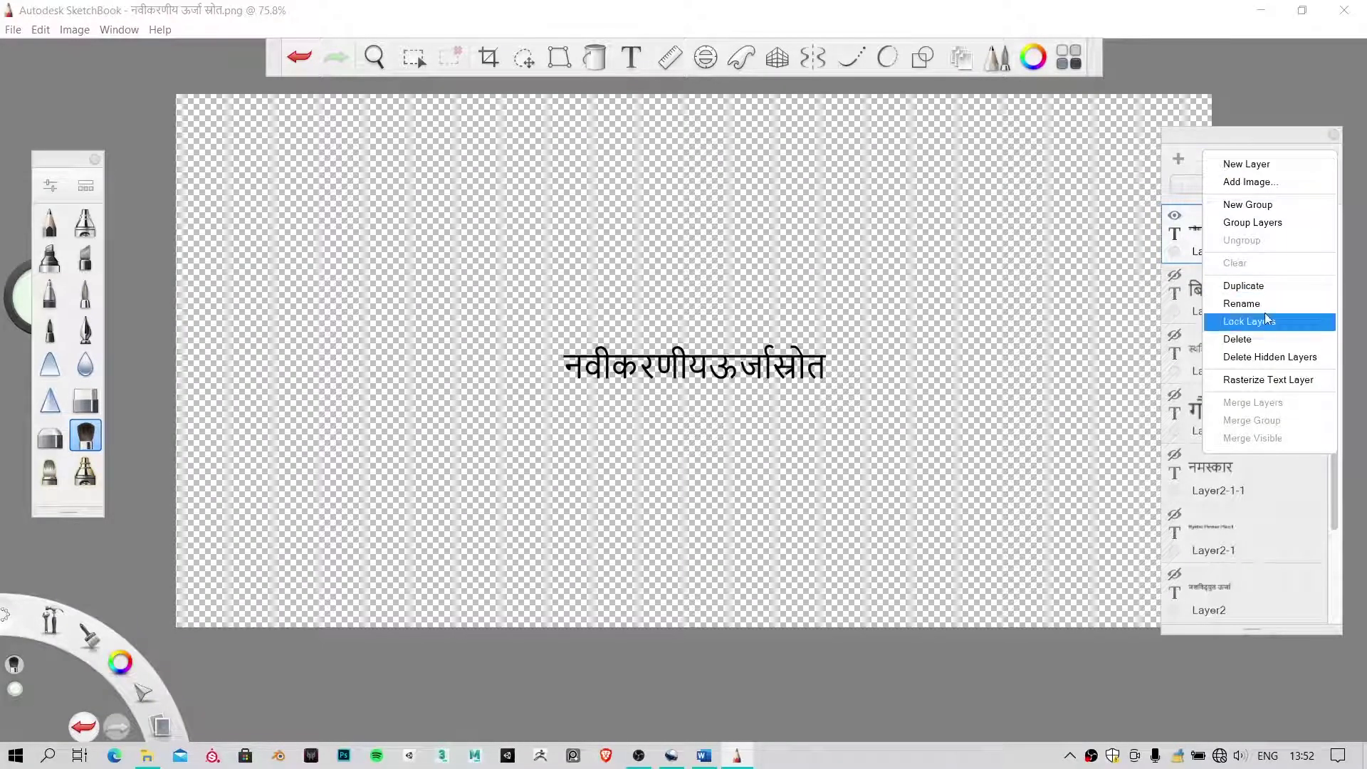
click(1267, 306)
drag(1223, 231, 1276, 279)
text(Potenti)
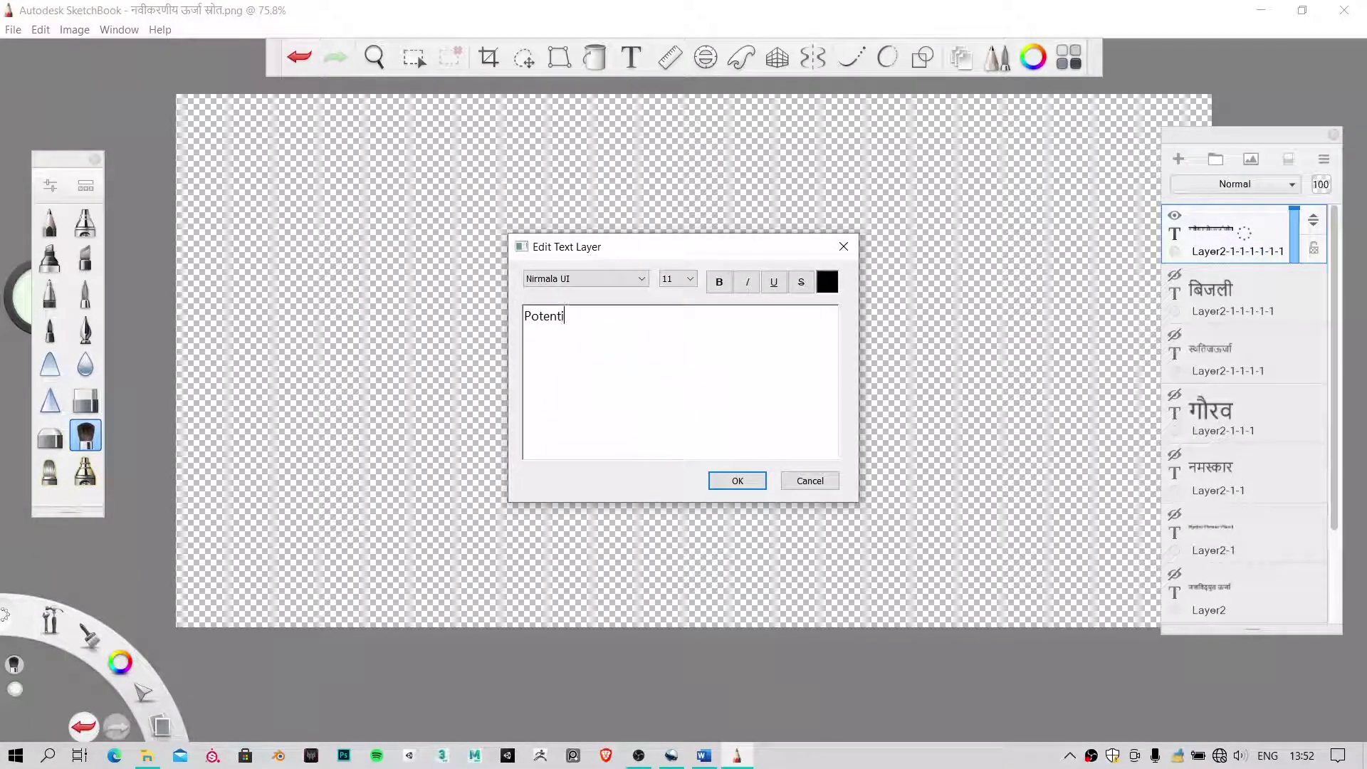
text(al Energy)
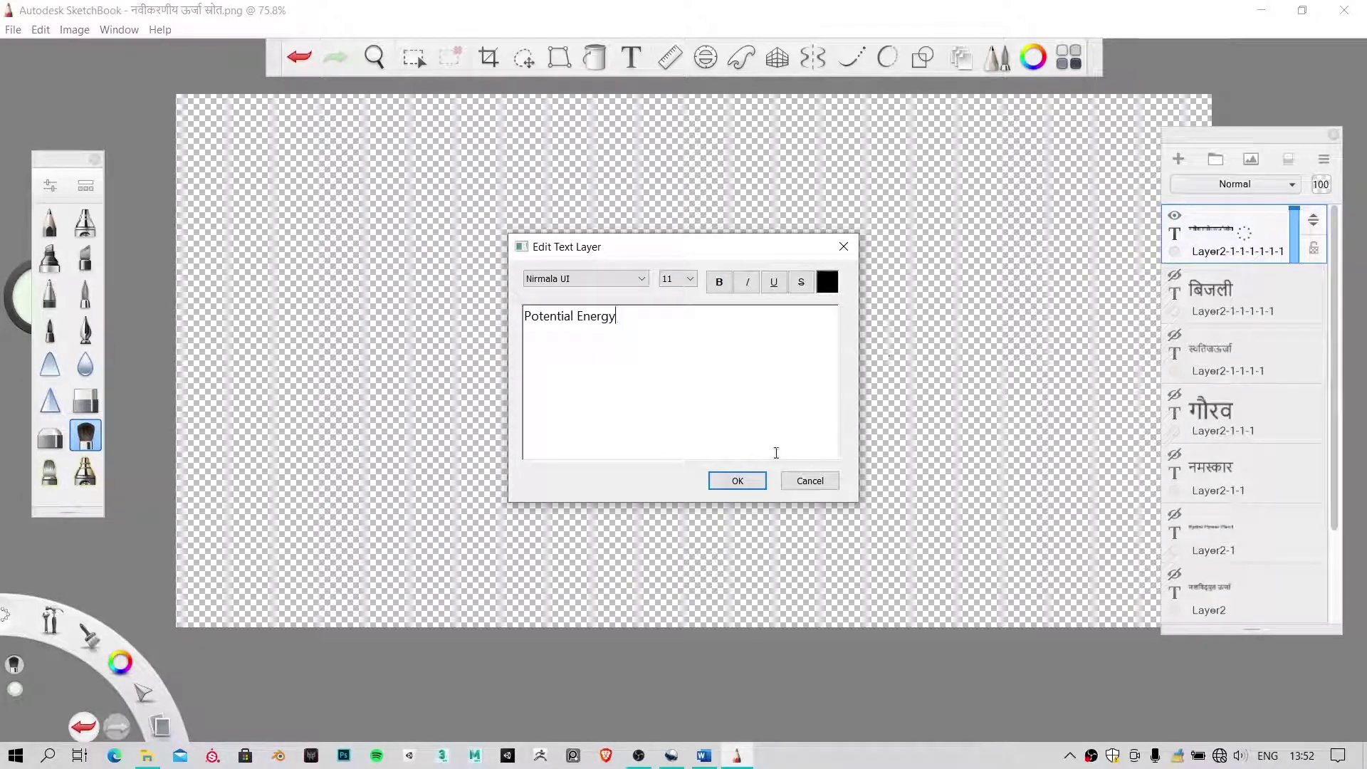
click(737, 481)
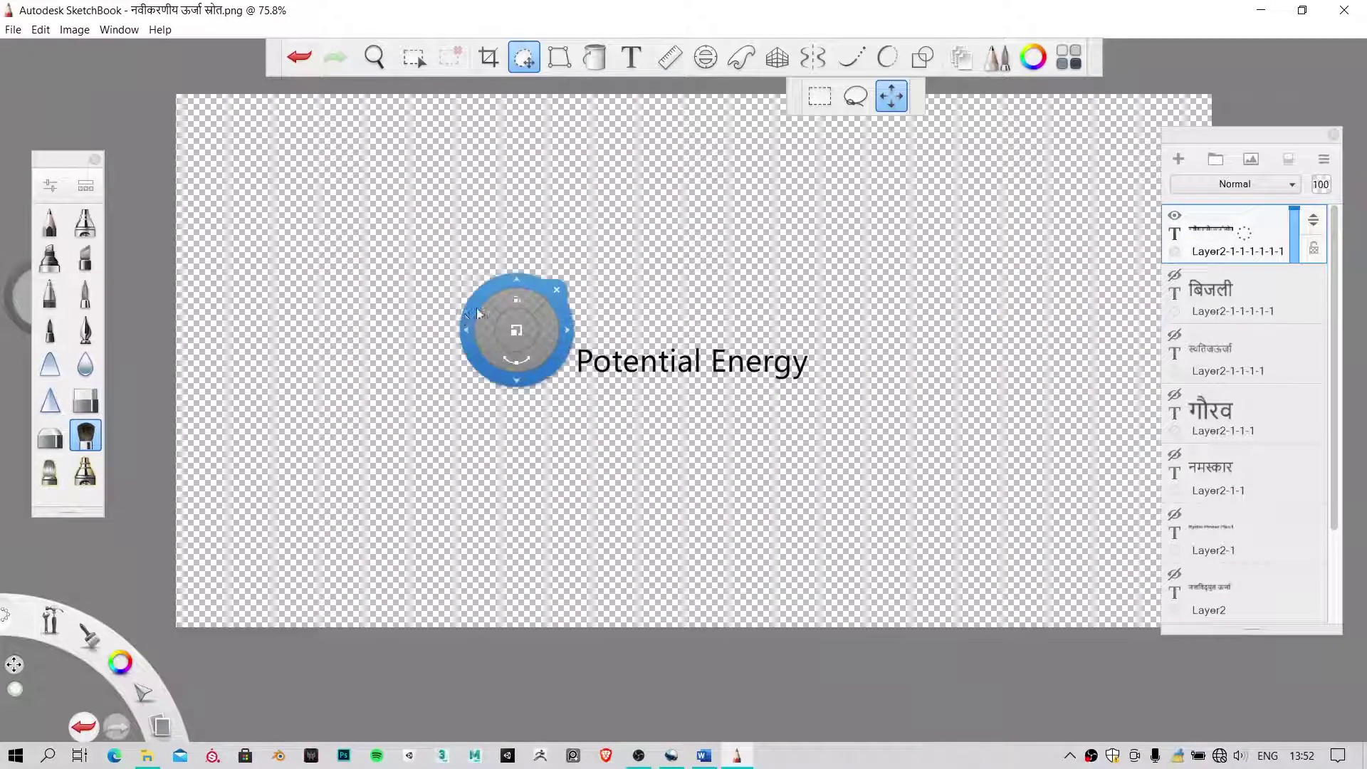
Save the potential energy title as a PNG file named "potential energy", accepting the merging of layers
click(13, 29)
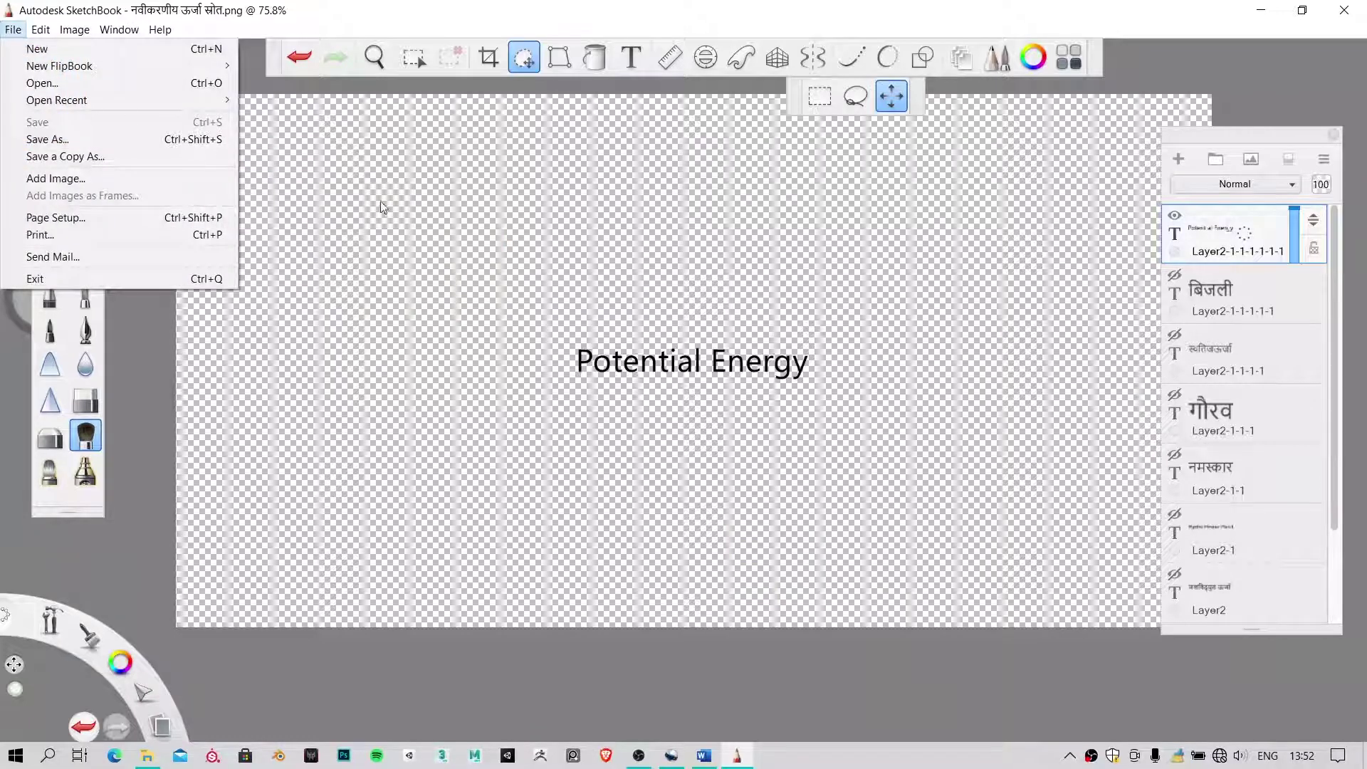
click(86, 140)
click(242, 365)
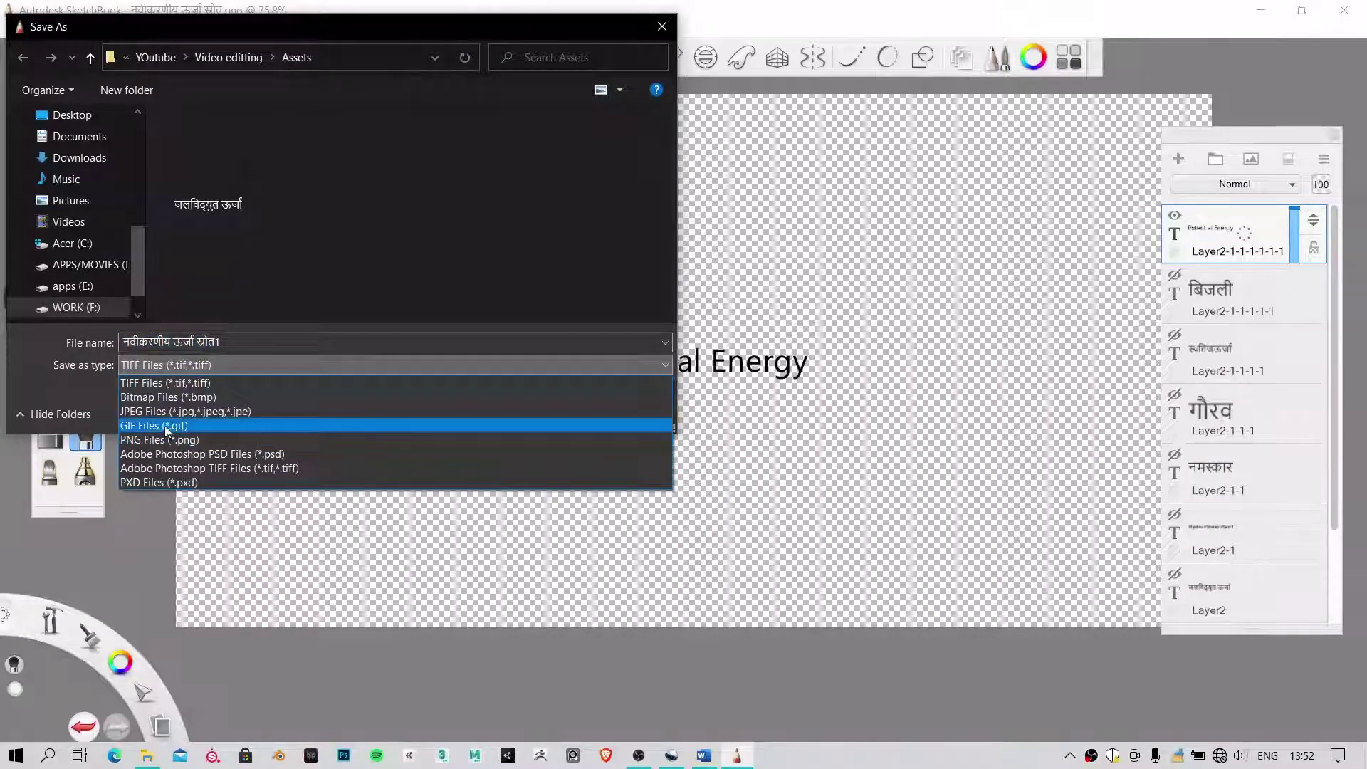
click(166, 436)
click(232, 339)
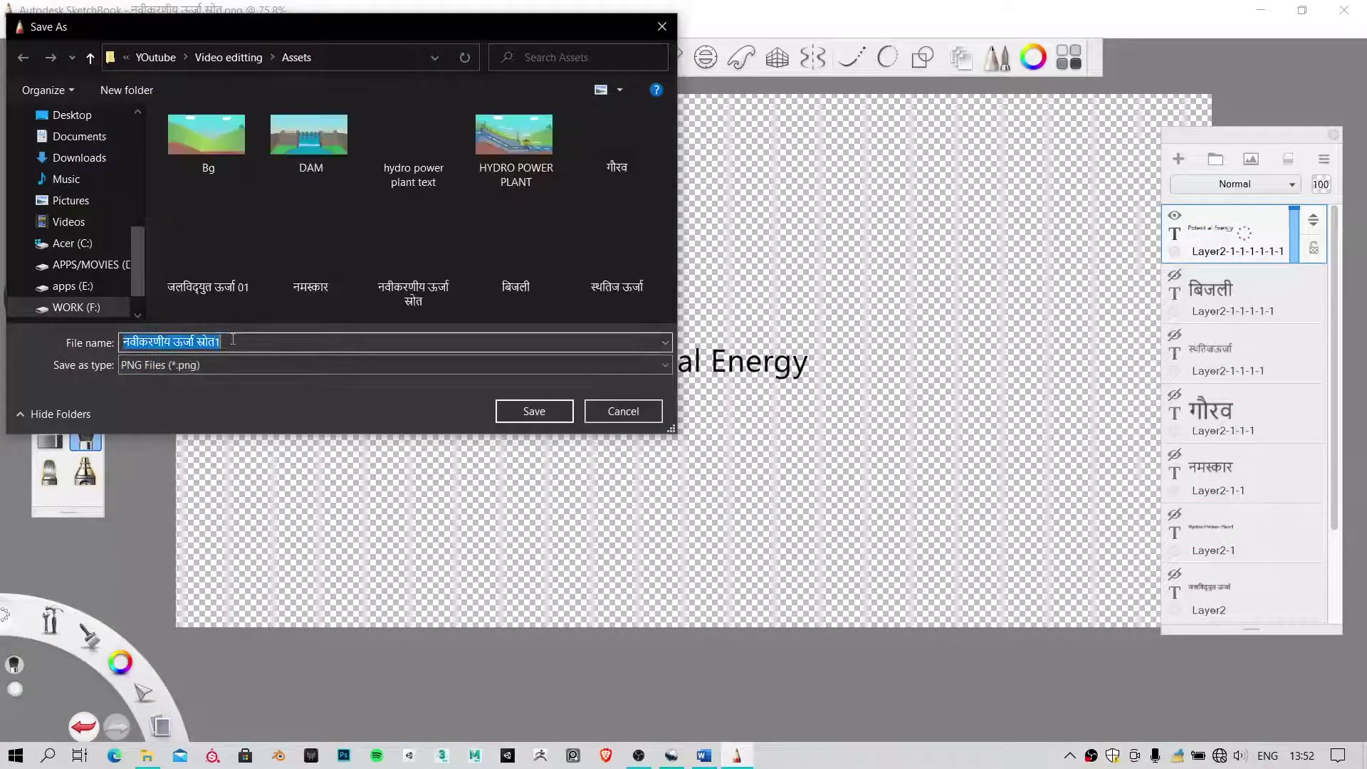
click(233, 340)
key(BackSpace)
drag(232, 343, 114, 346)
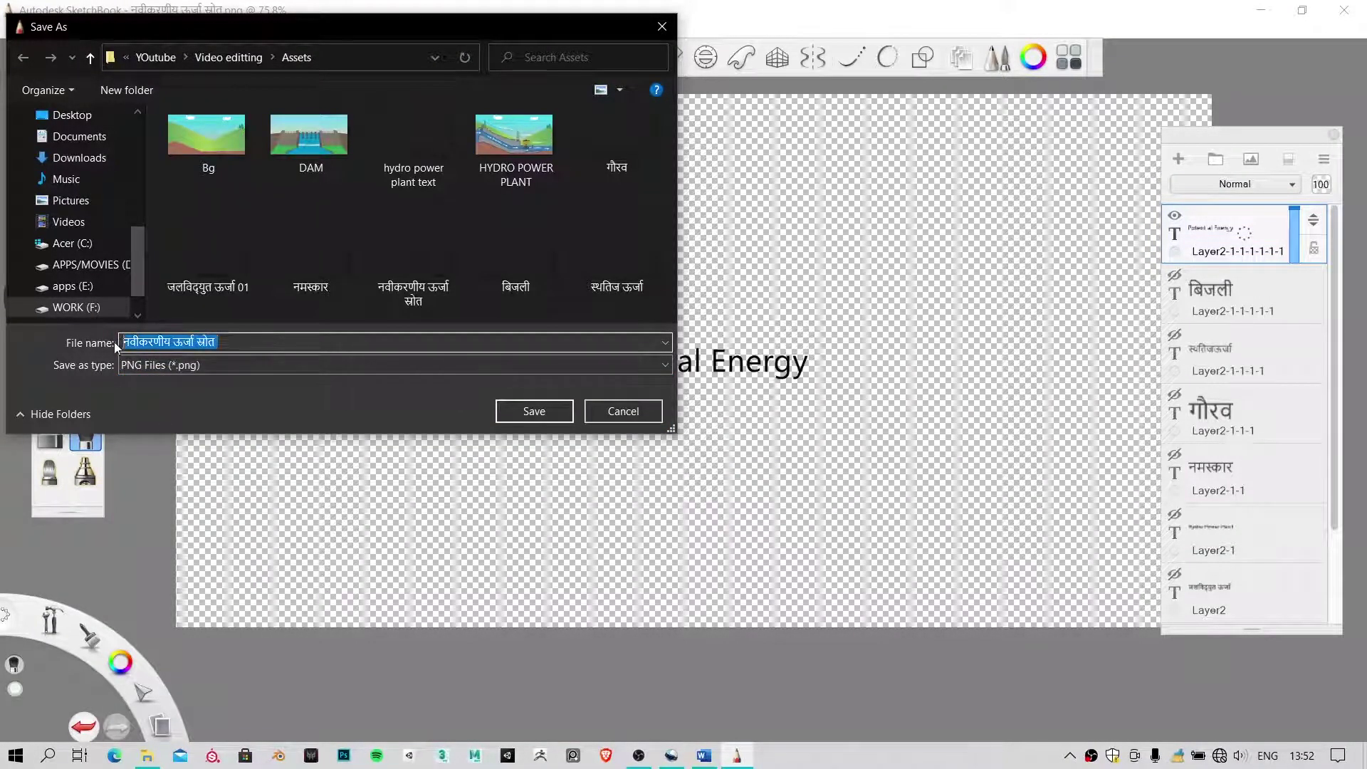
text(poten)
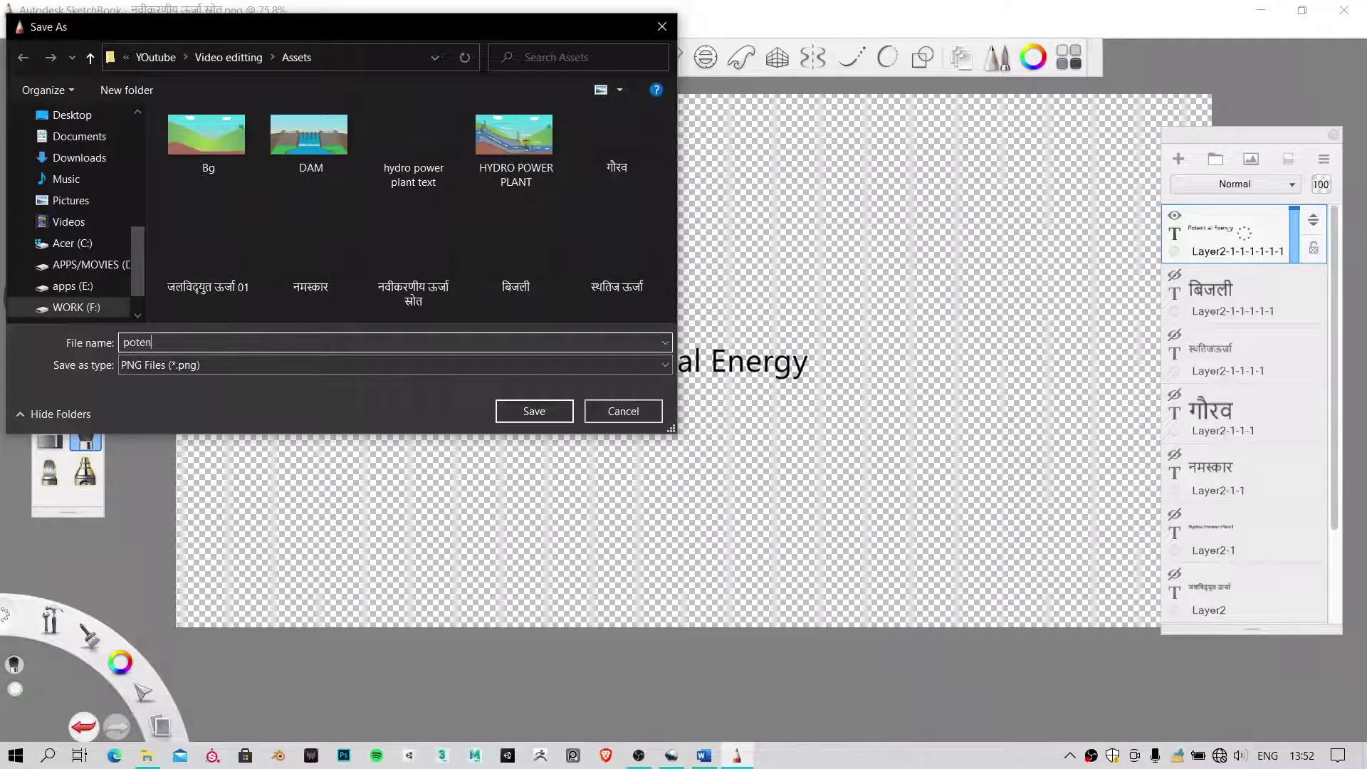
text(tial energy)
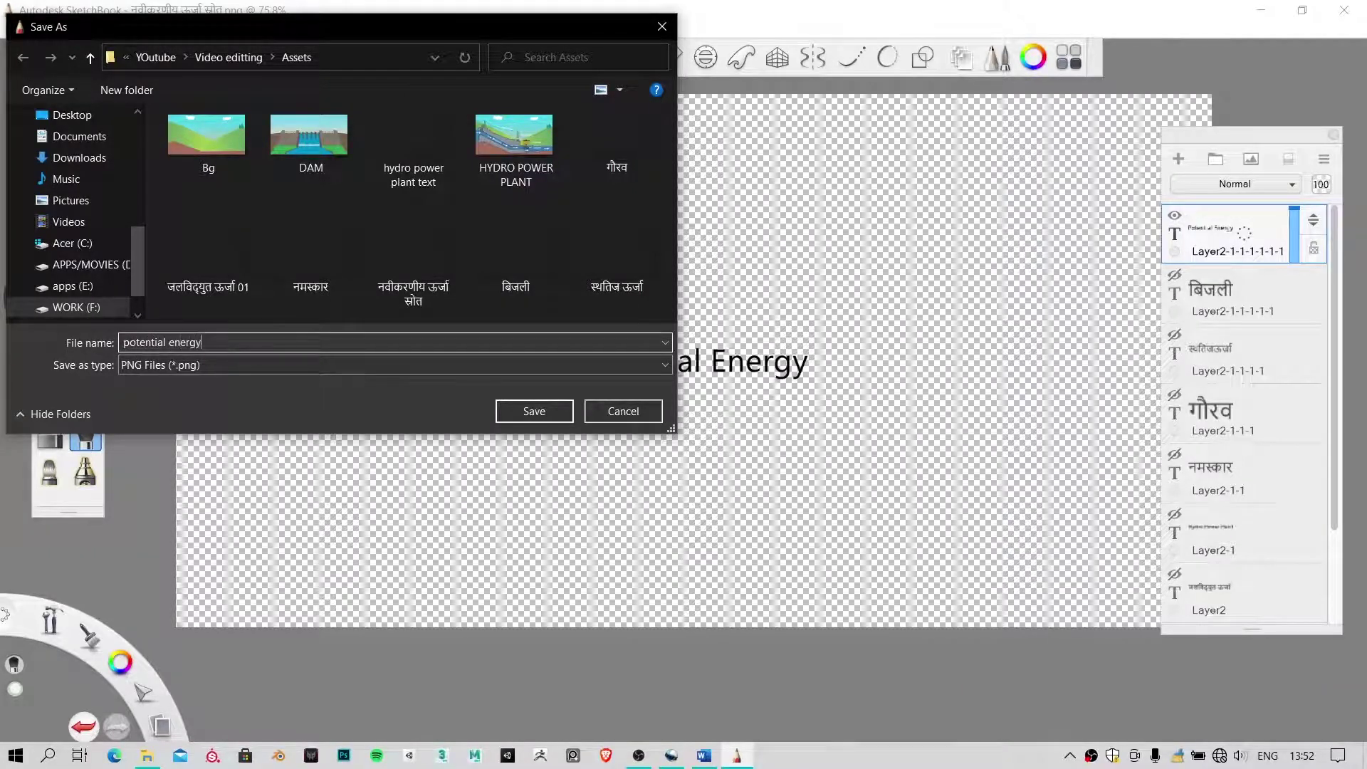
click(502, 410)
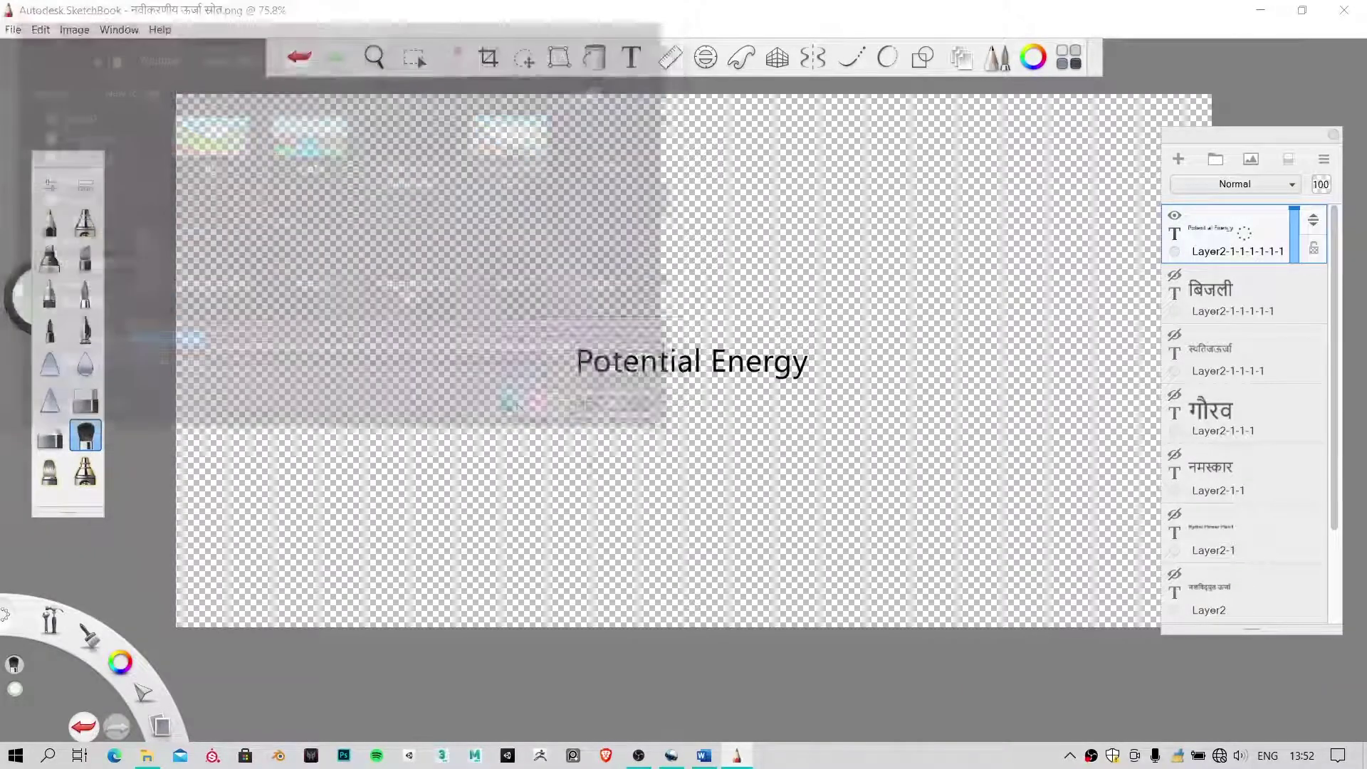
click(726, 453)
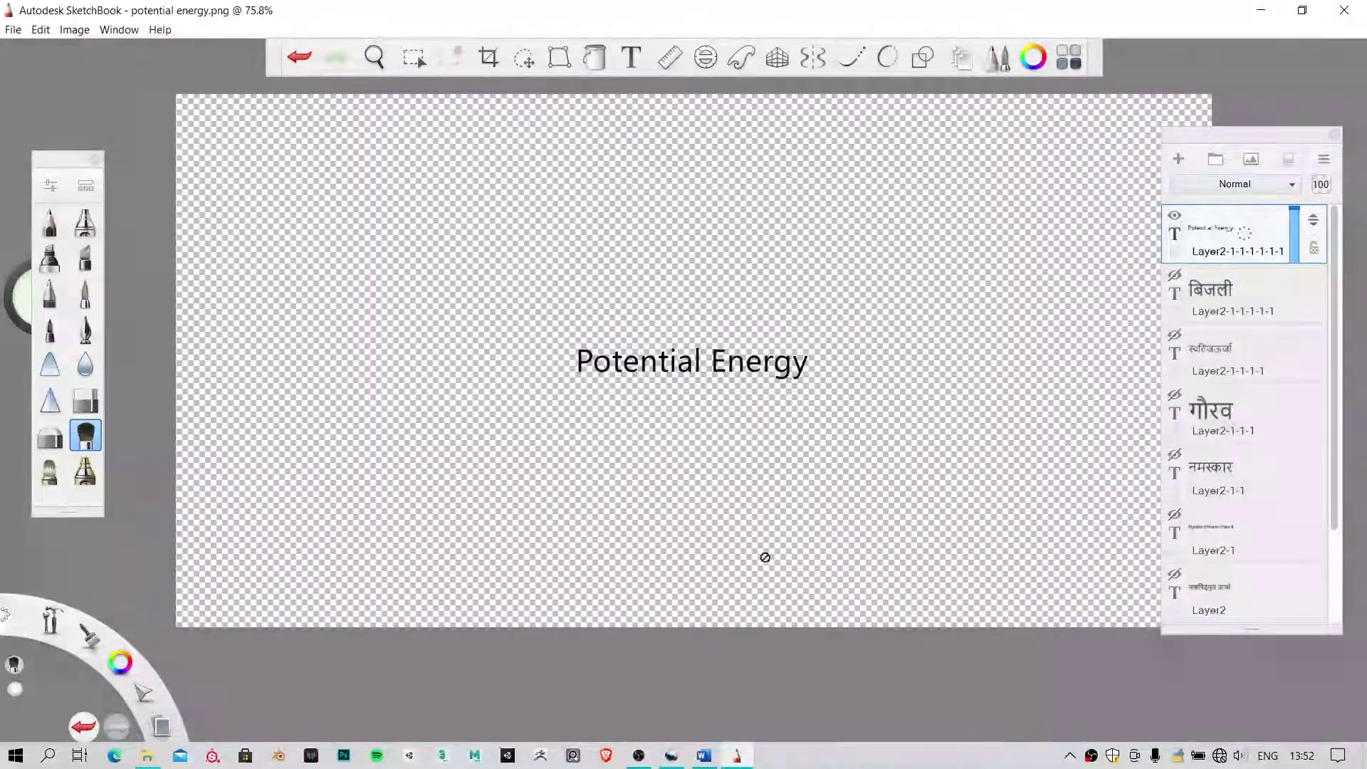
Check the narration script in Word, return to SketchBook, and replace the text of the top "Potential Energy" layer with "Renewable Energy"
click(715, 756)
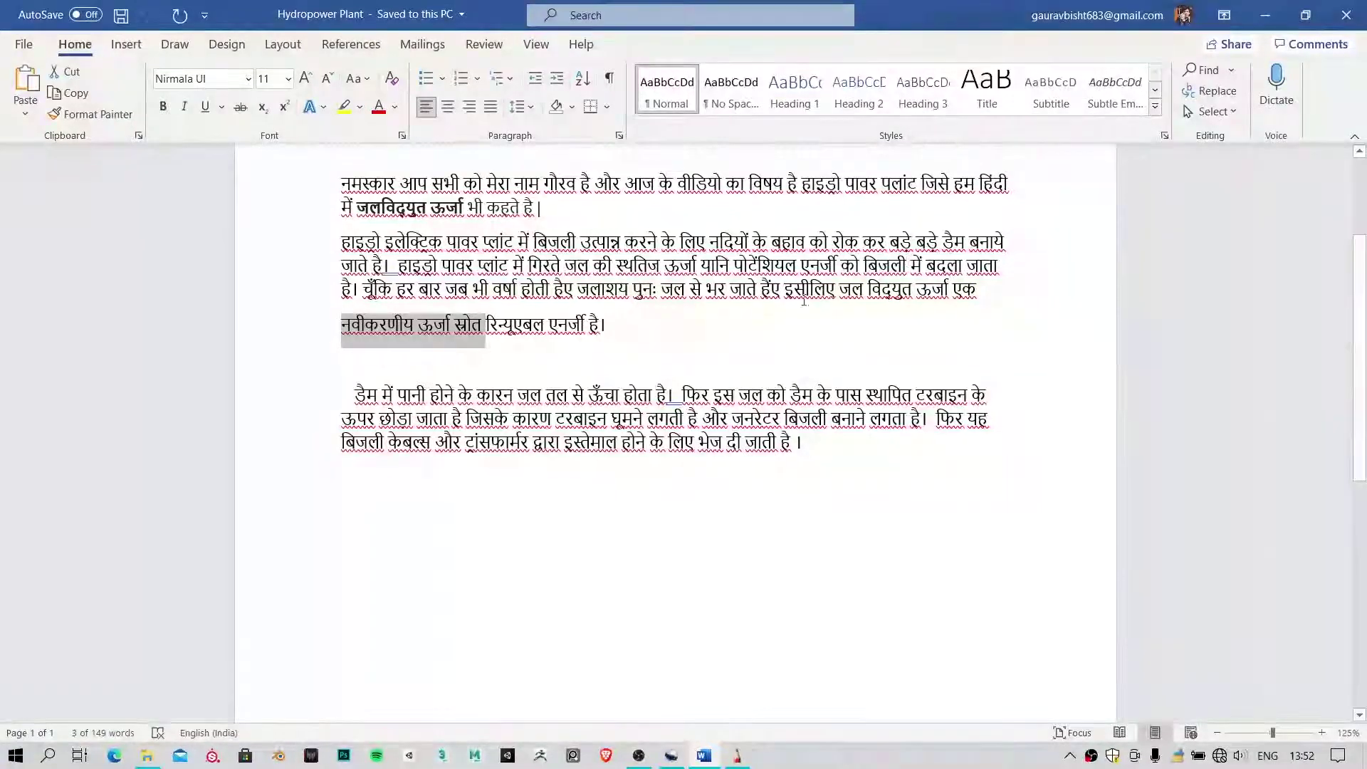
click(1265, 15)
drag(1219, 232, 1271, 298)
text(Re)
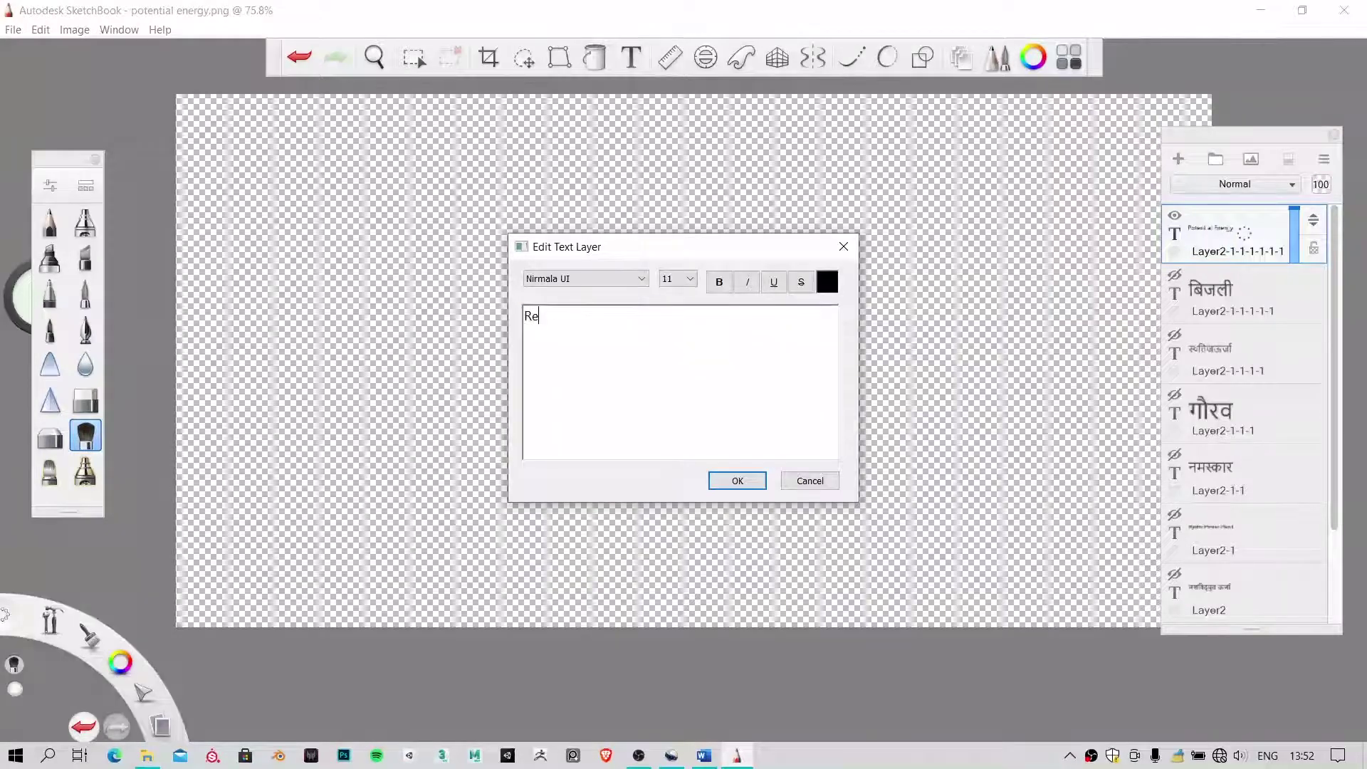
text(newable )
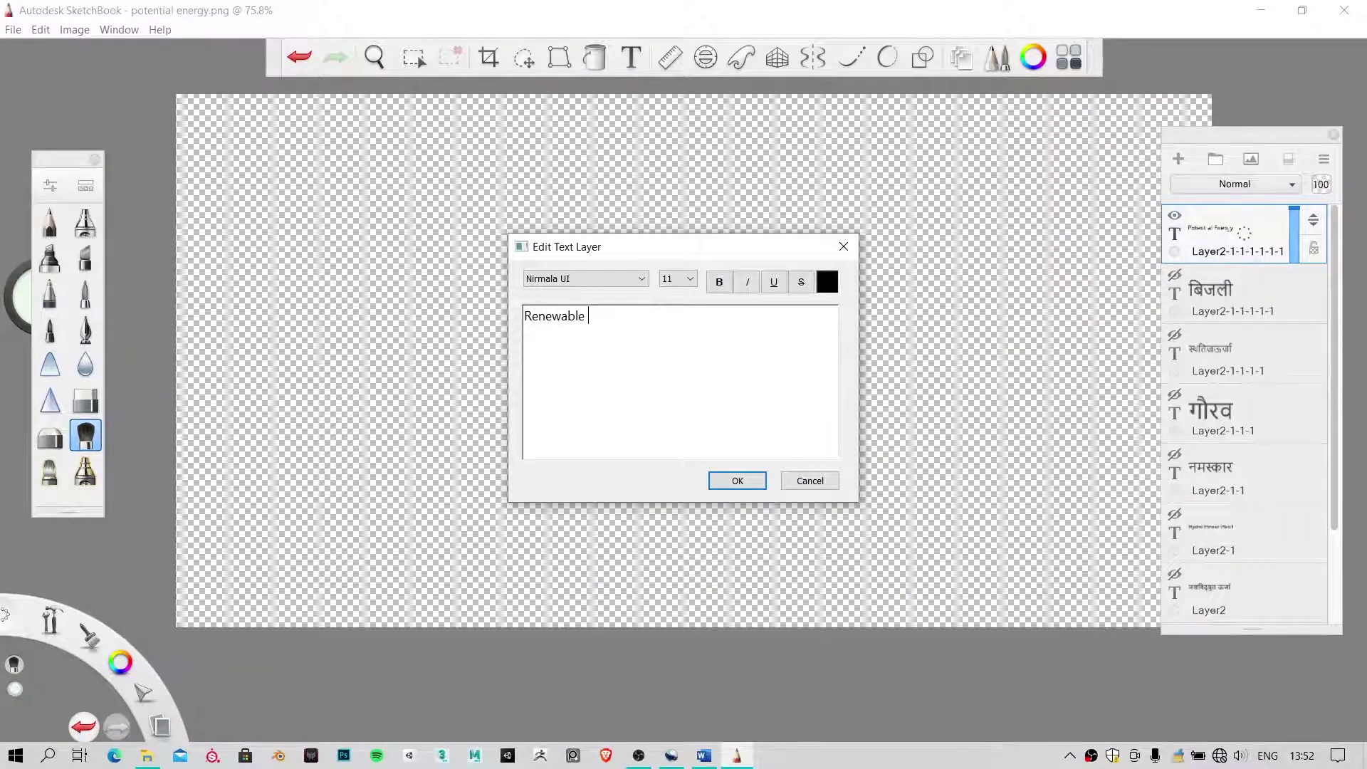
text(re)
key(BackSpace)
key(BackSpace)
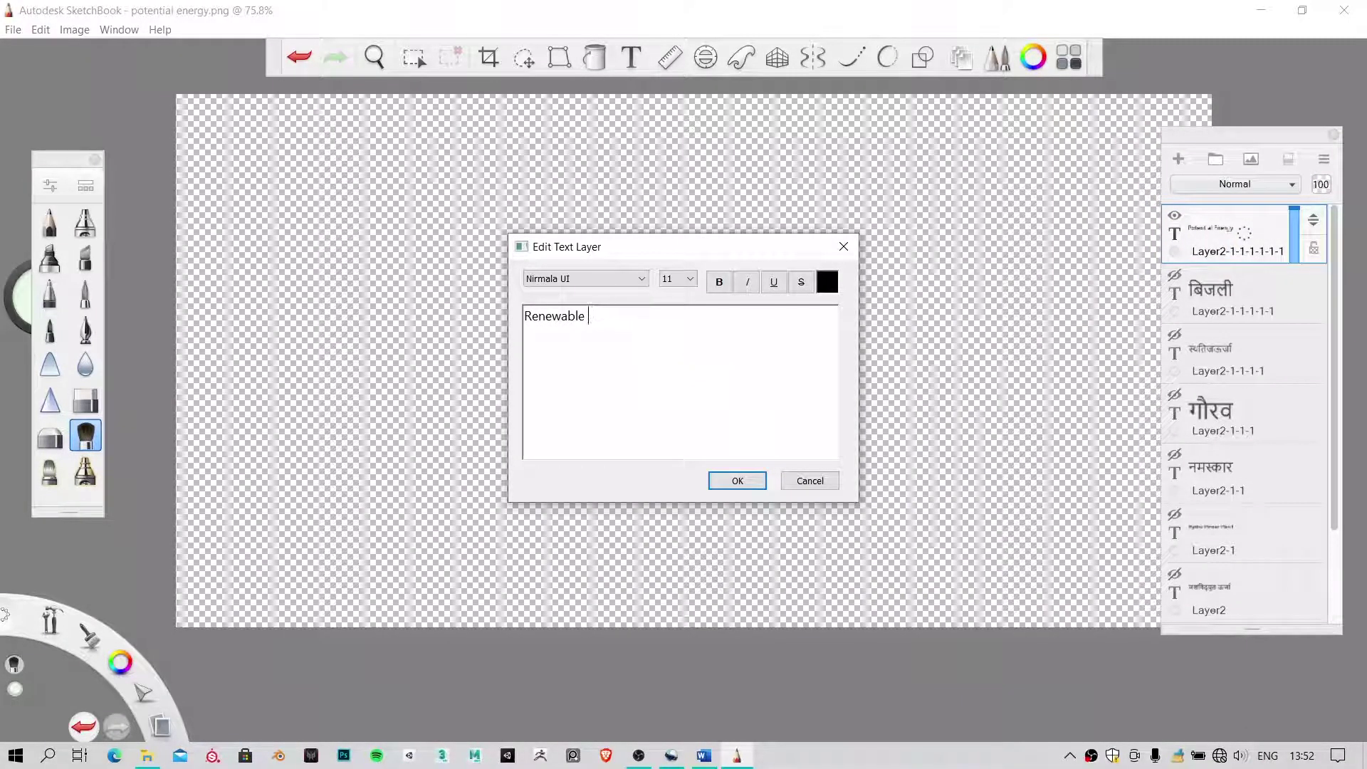
text(energy)
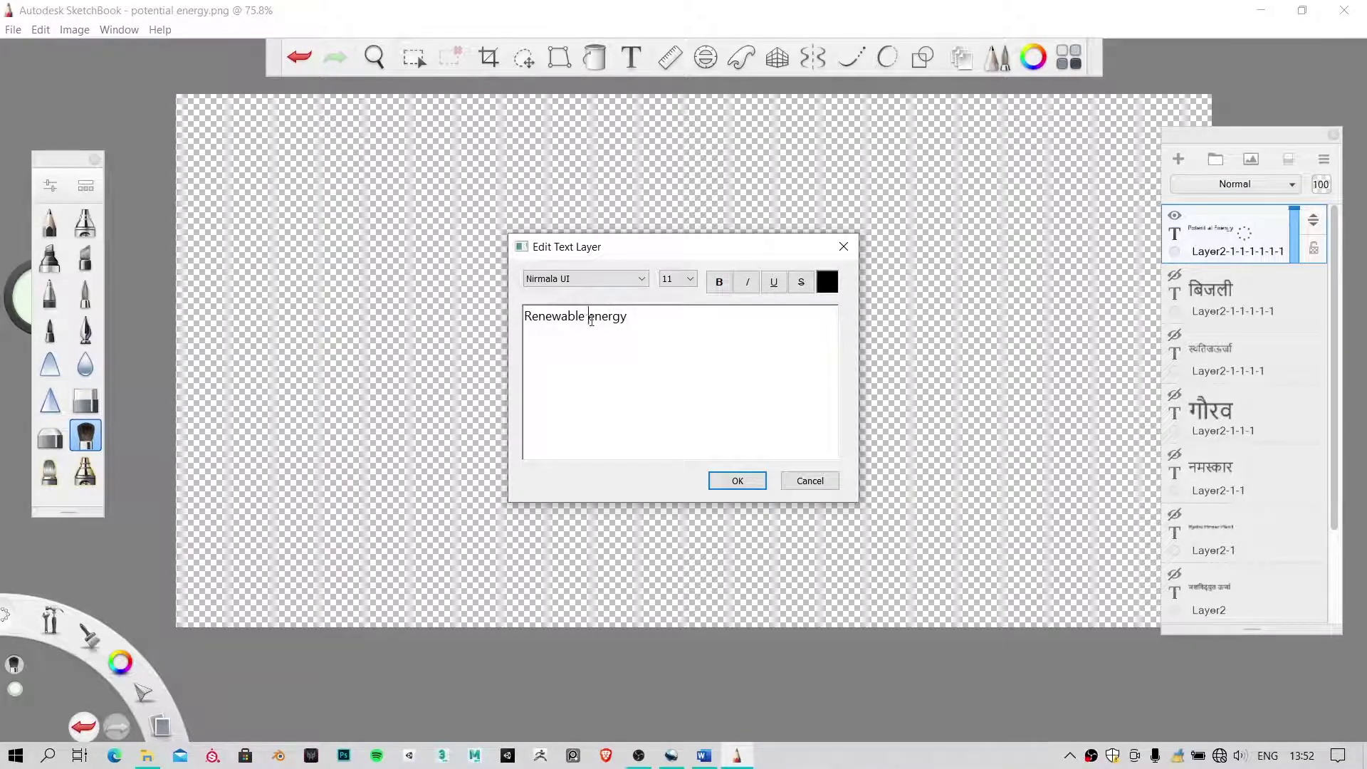
drag(590, 319, 596, 326)
text(R)
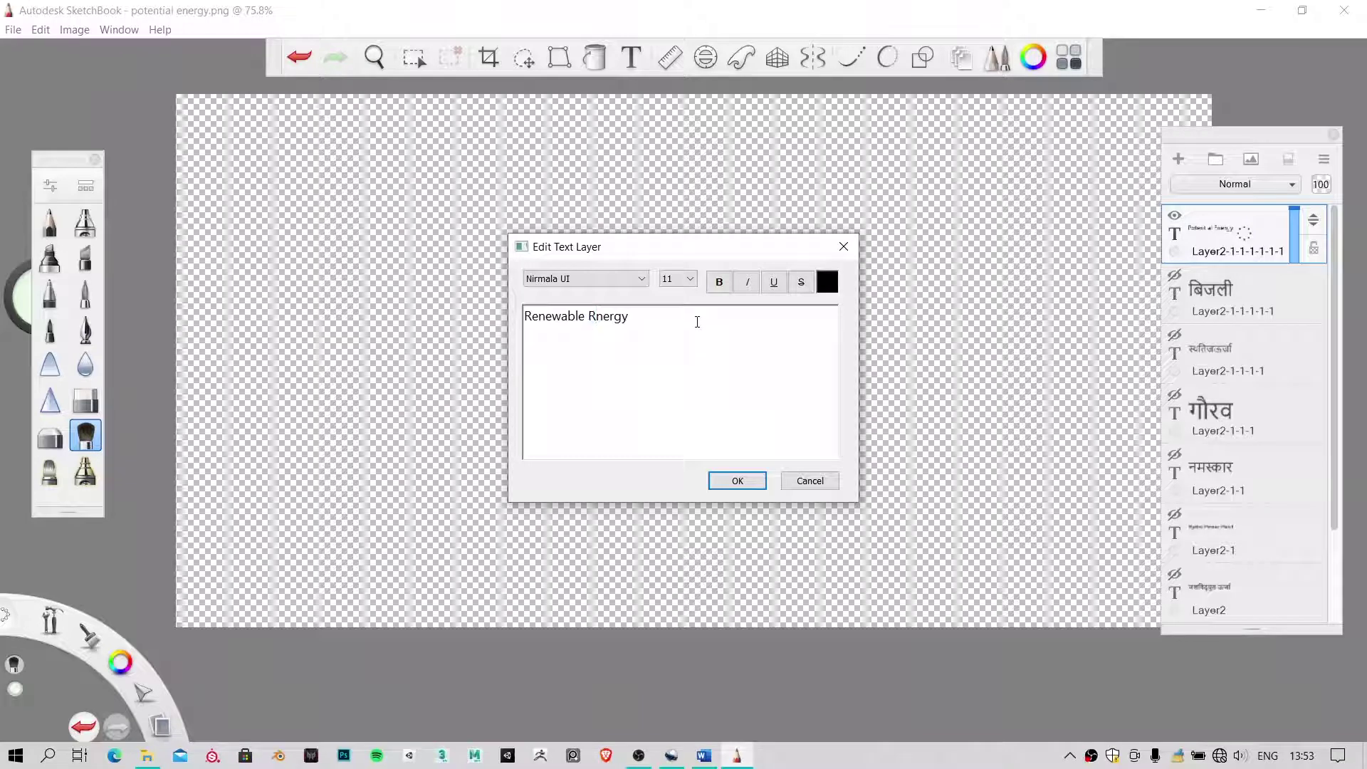
click(741, 482)
Save the English renewable energy title as a PNG file named "renewable energy", accepting the merging of layers
click(14, 30)
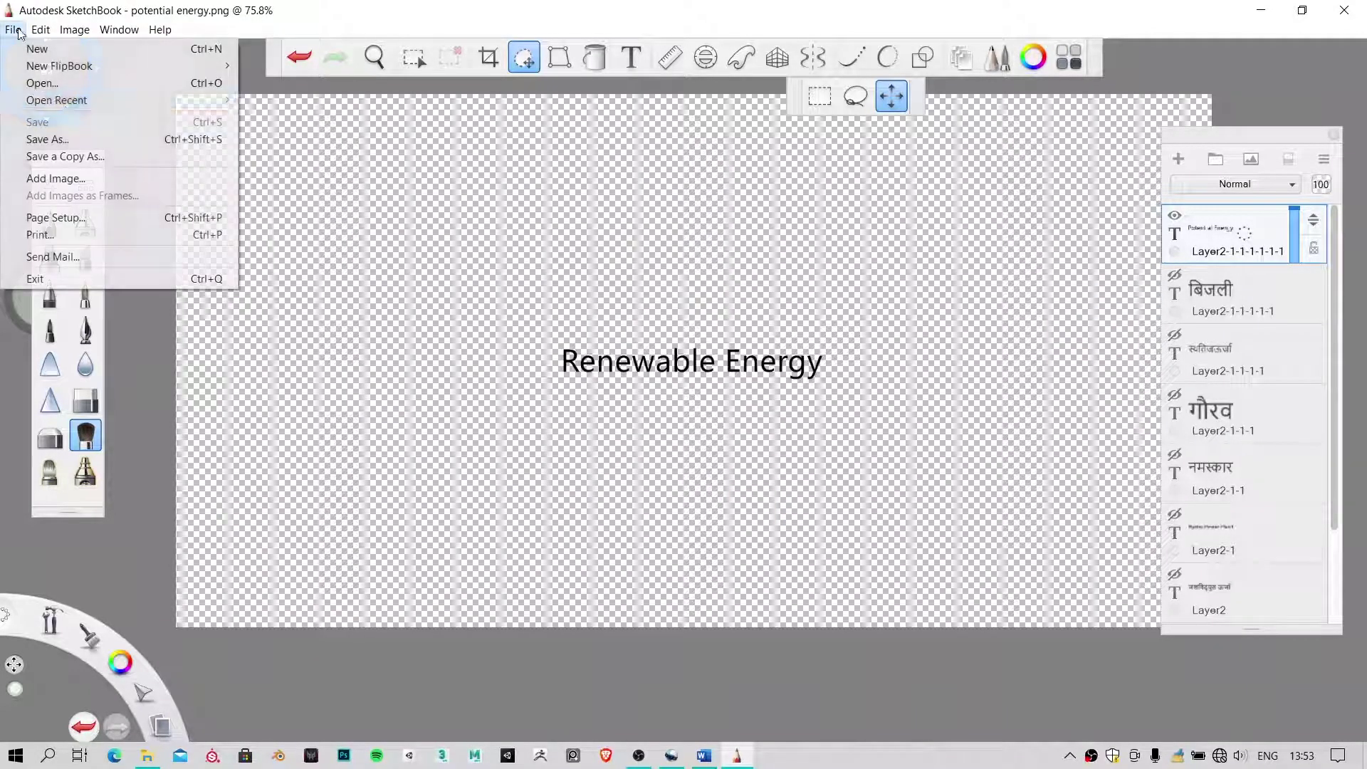
click(64, 139)
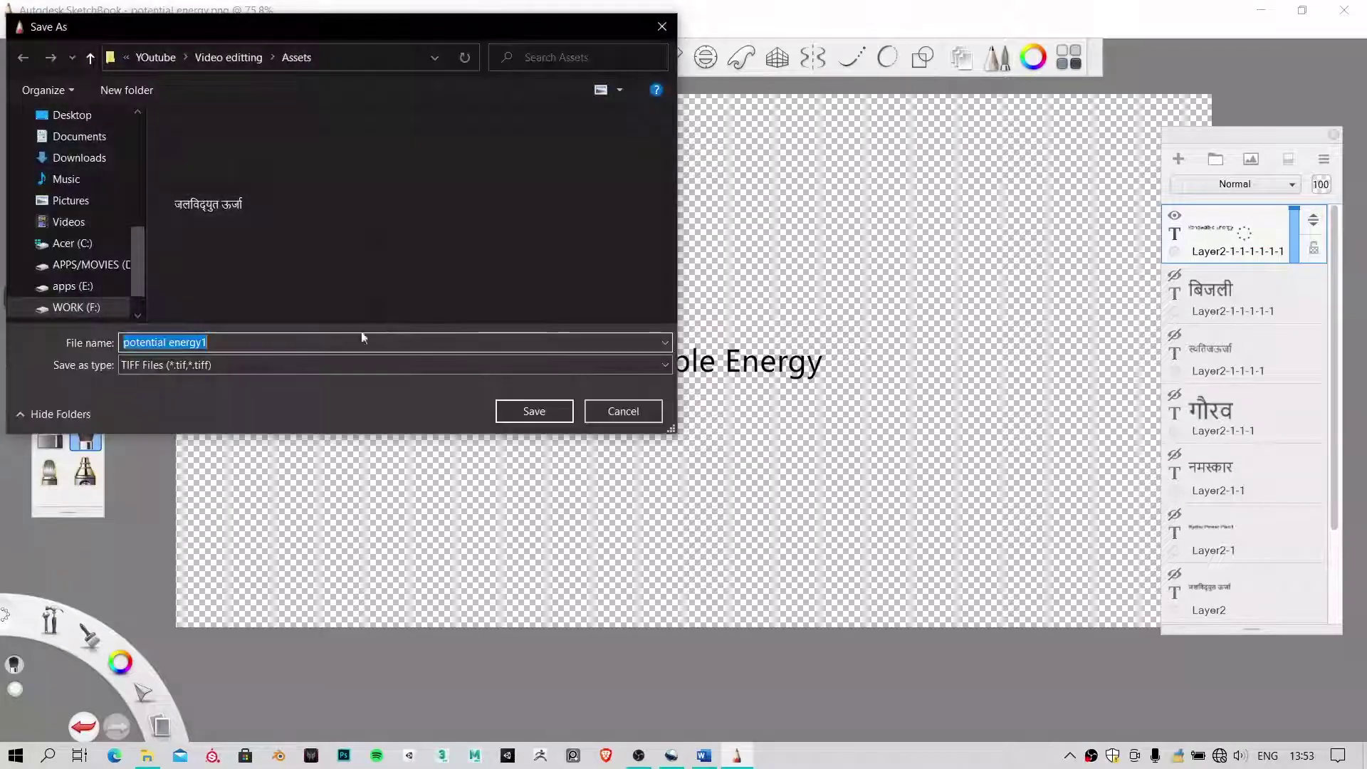
click(241, 363)
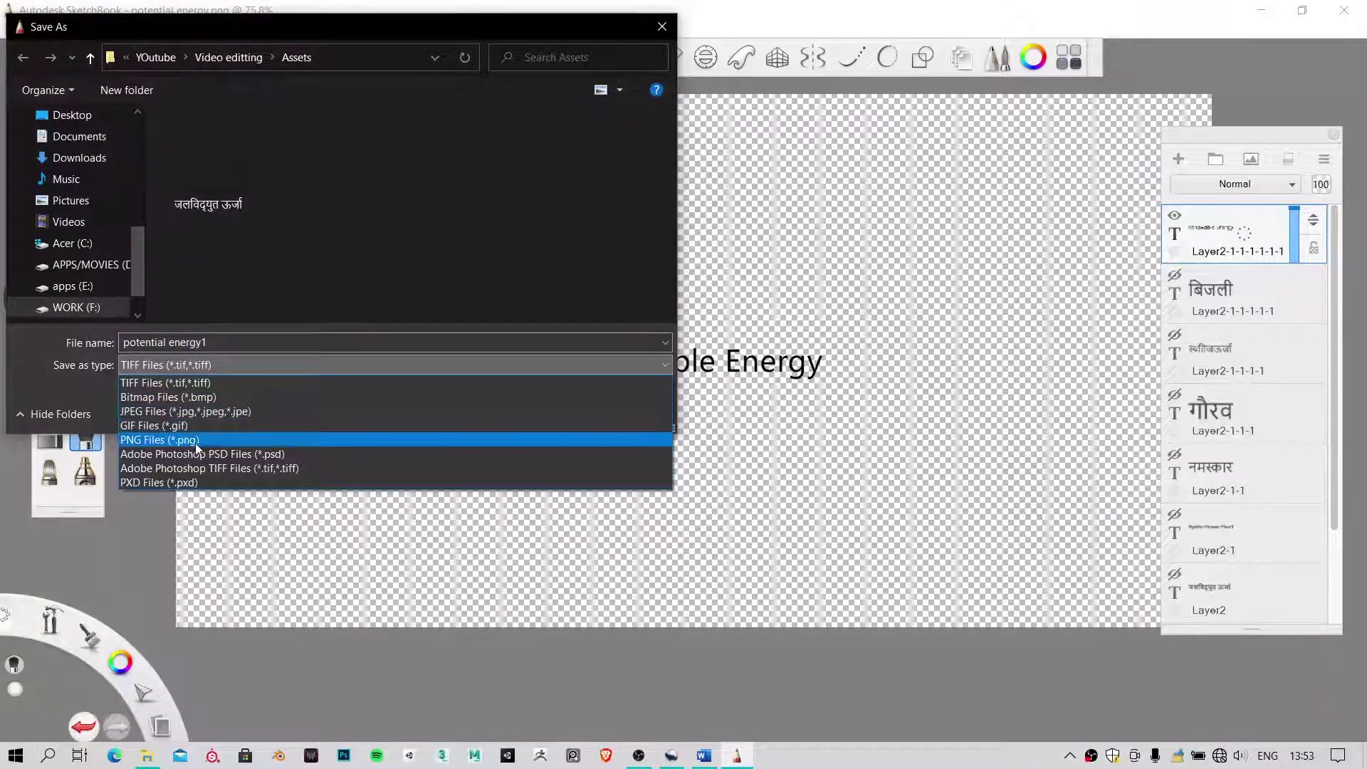
click(195, 440)
double_click(223, 343)
text(re)
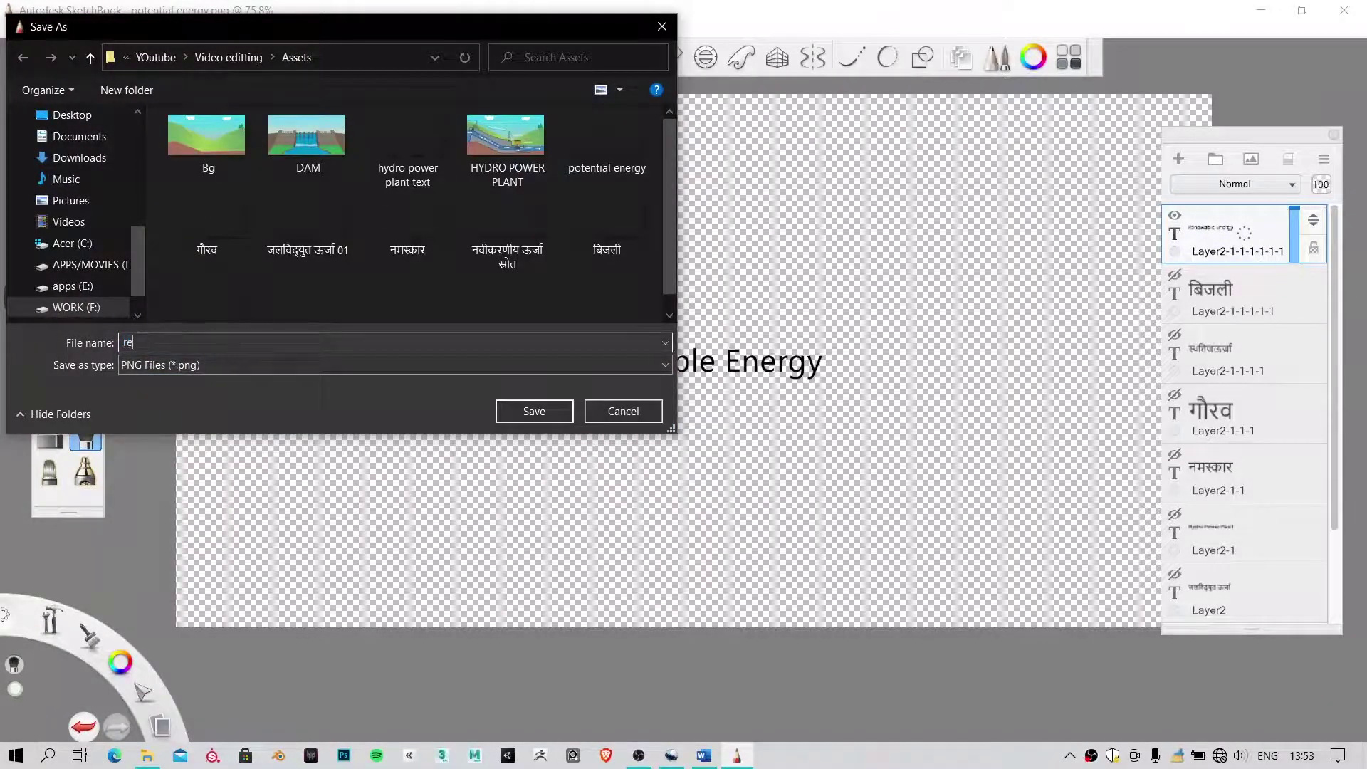
text(newable )
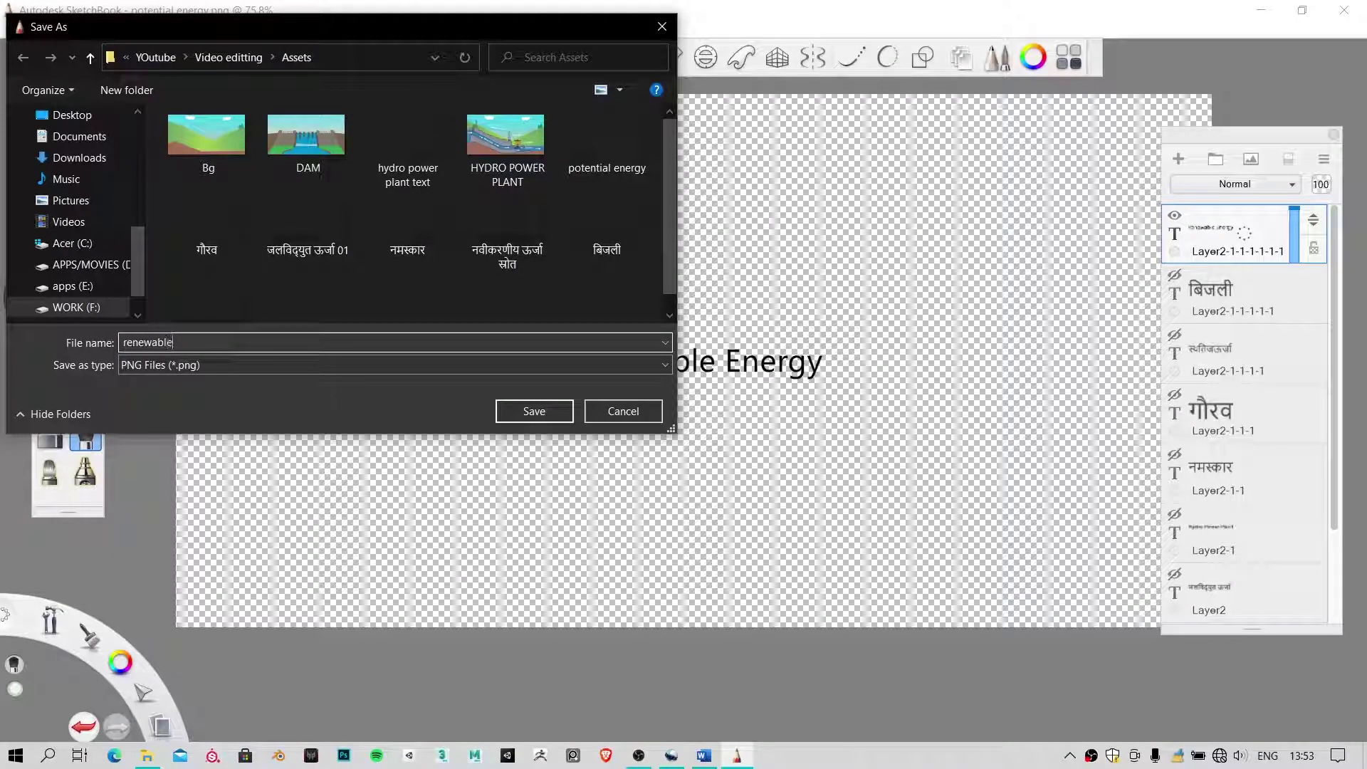
text(energy)
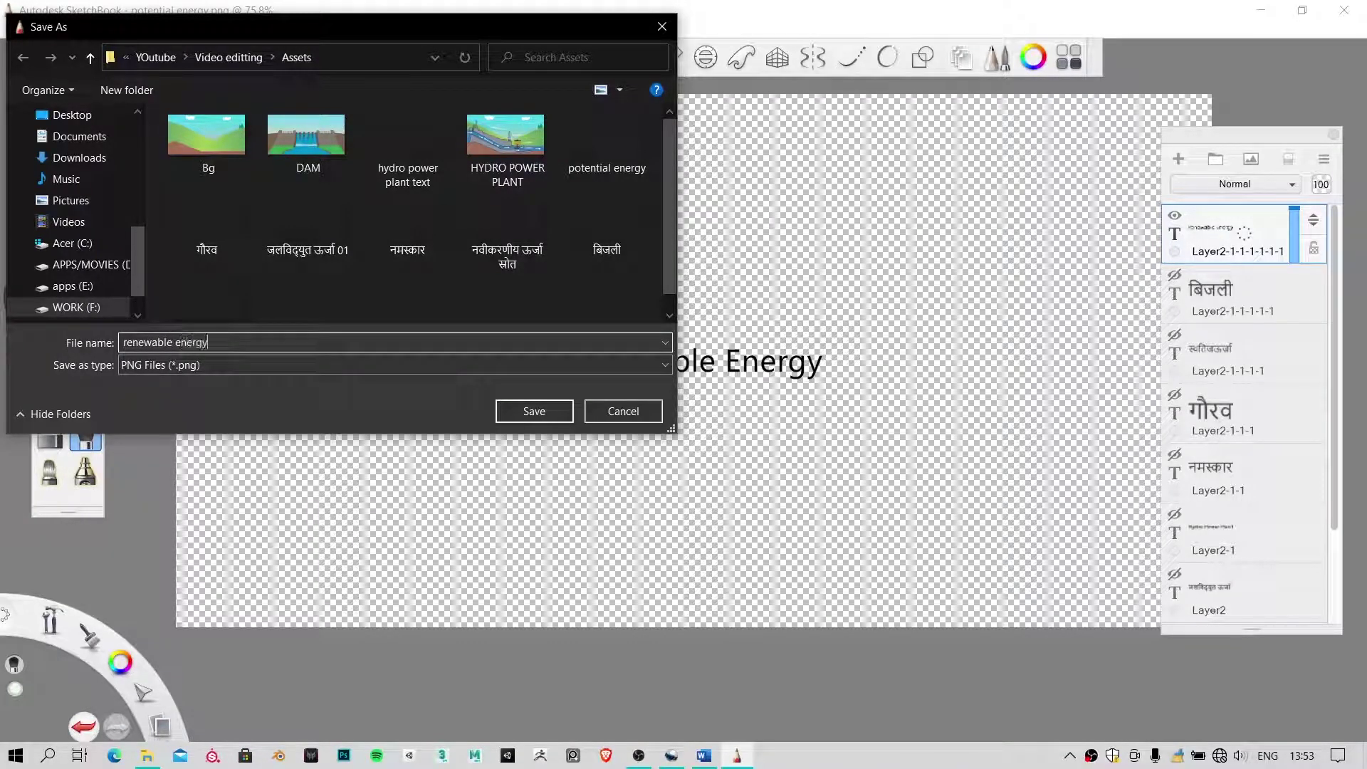
click(542, 410)
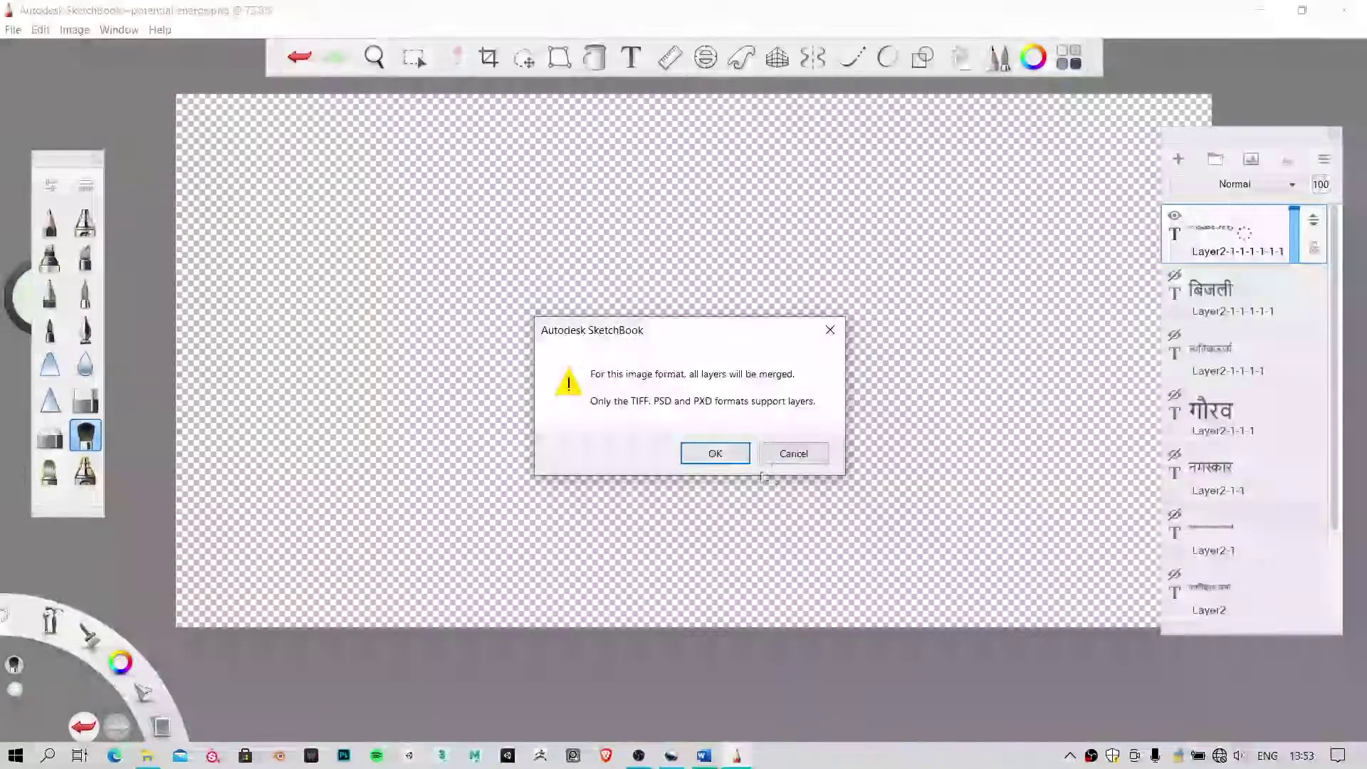
click(719, 456)
Review which title PNG files already exist in the Assets folder, without saving another file
click(14, 30)
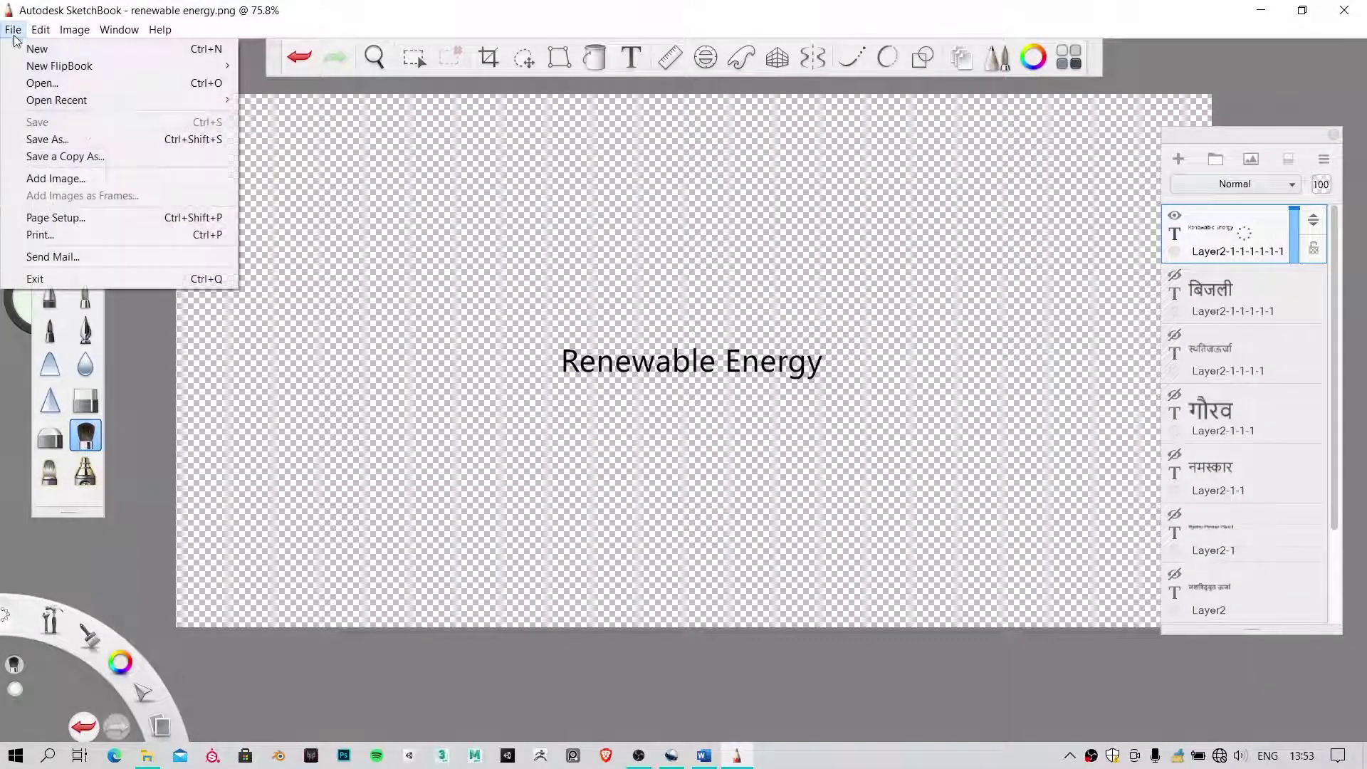
click(92, 137)
click(285, 365)
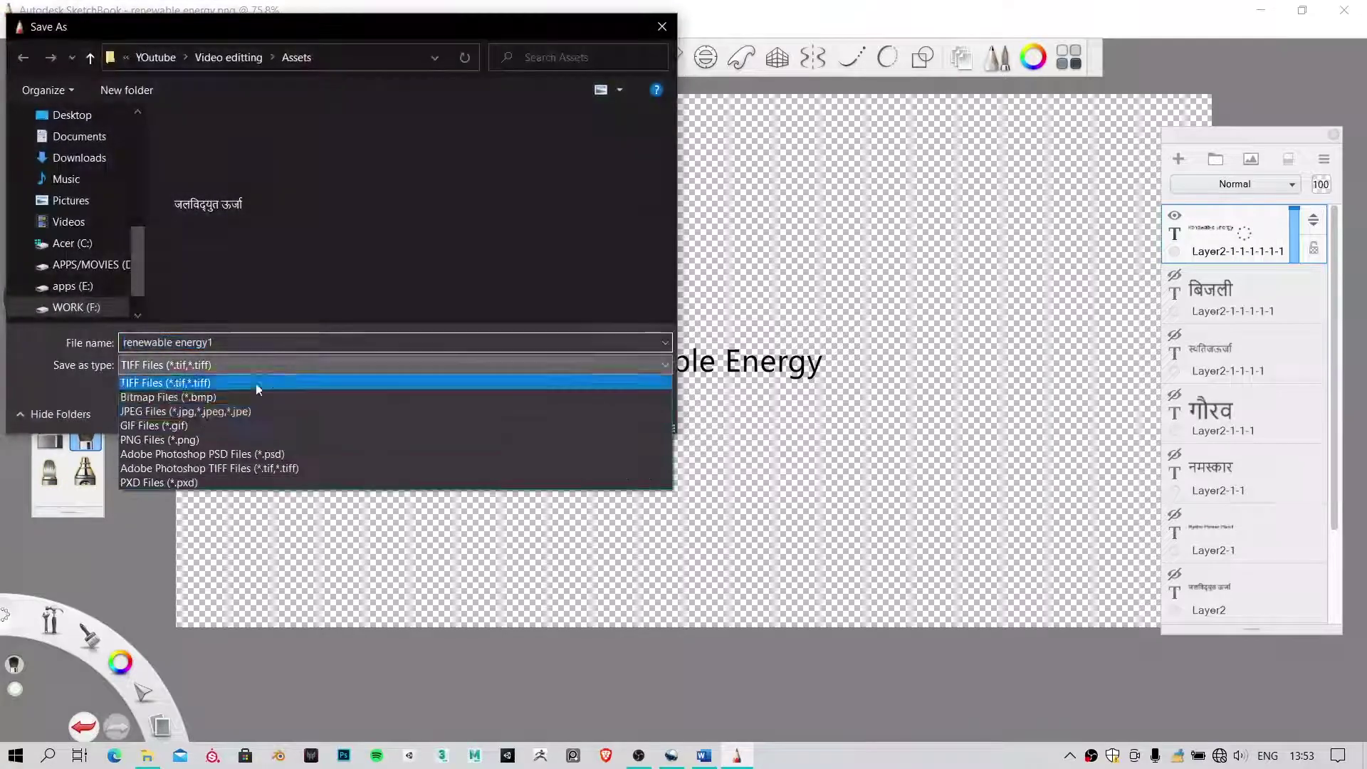
click(199, 437)
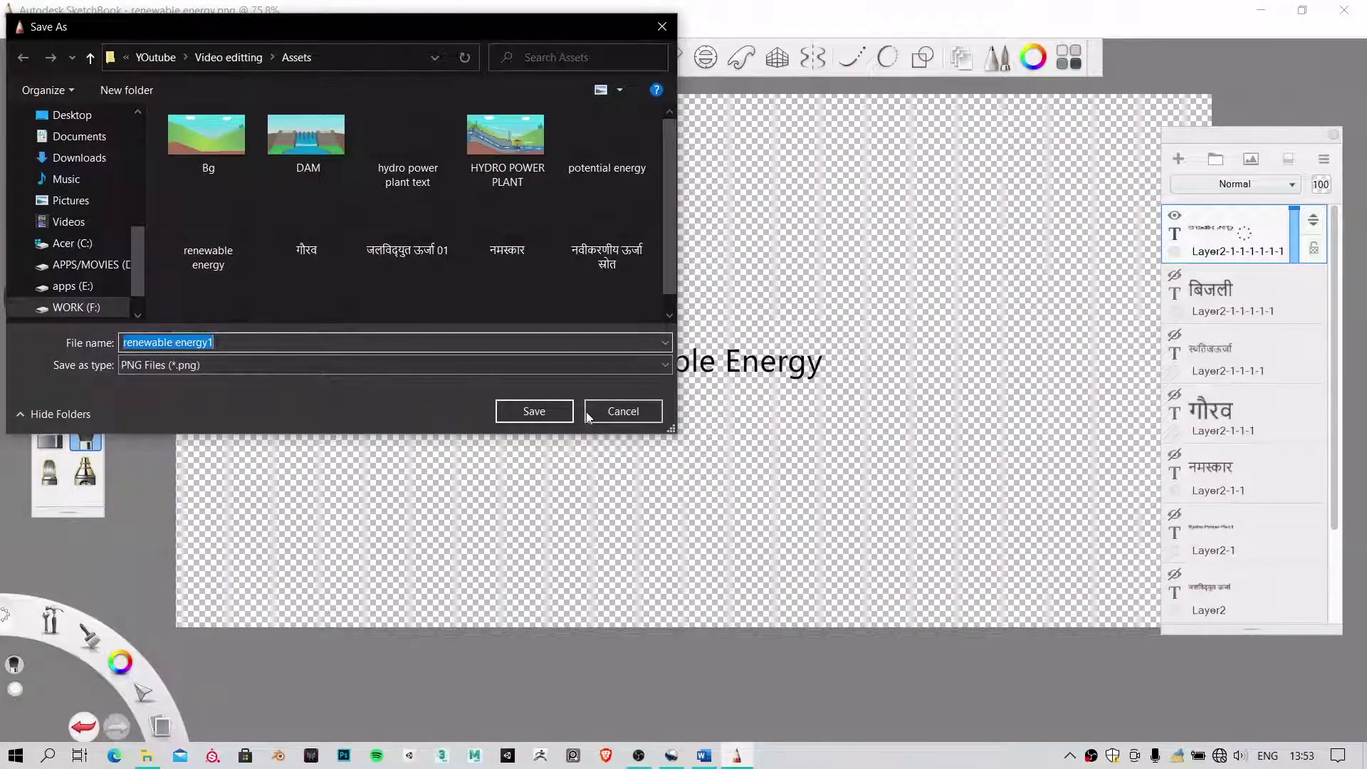
scroll(317, 287, down, 1)
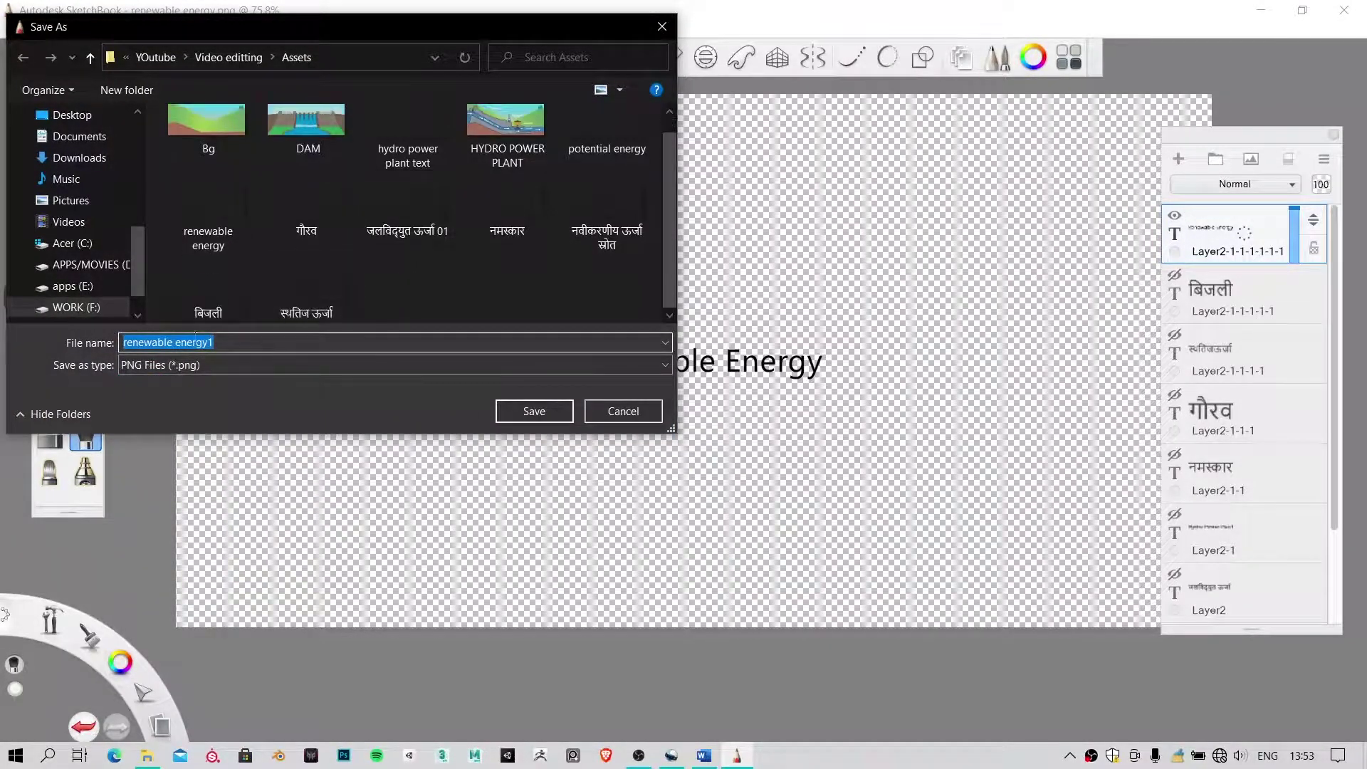
drag(471, 24, 539, 142)
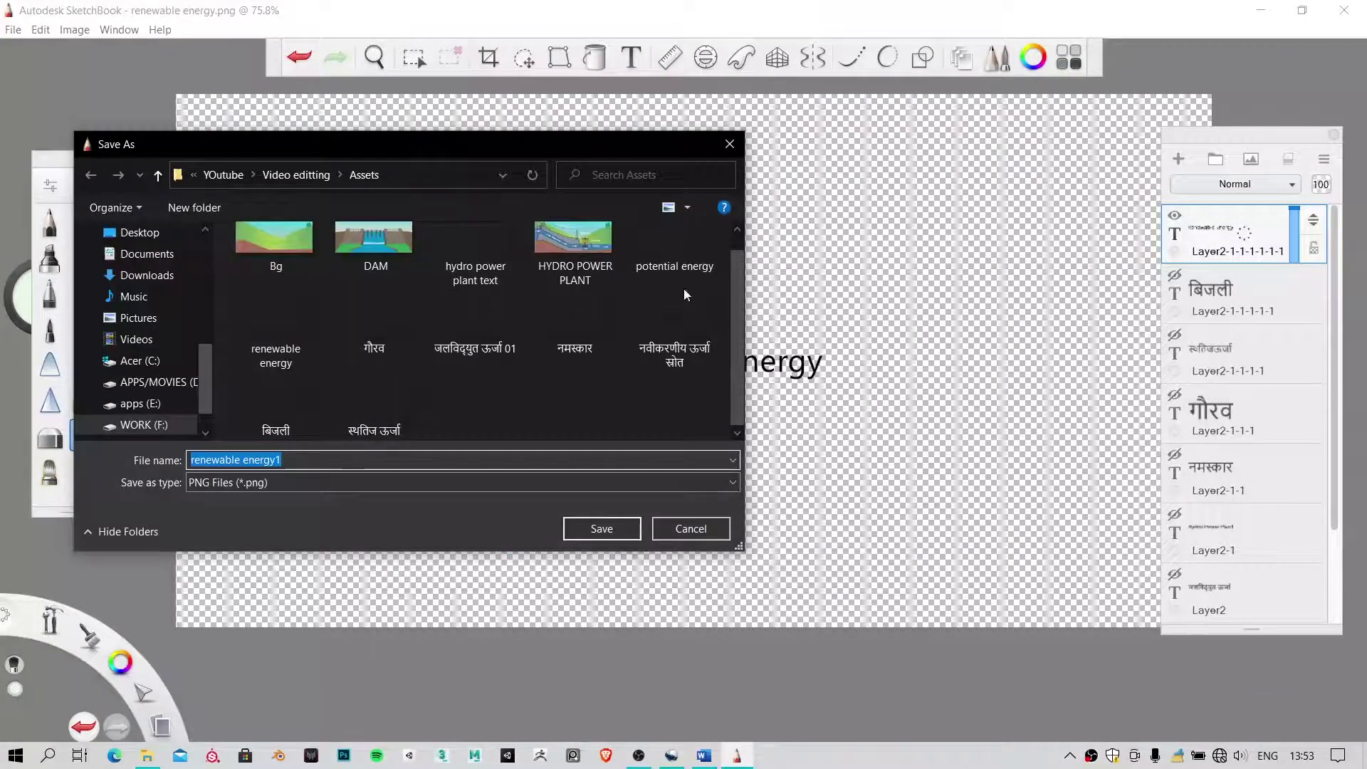
click(688, 527)
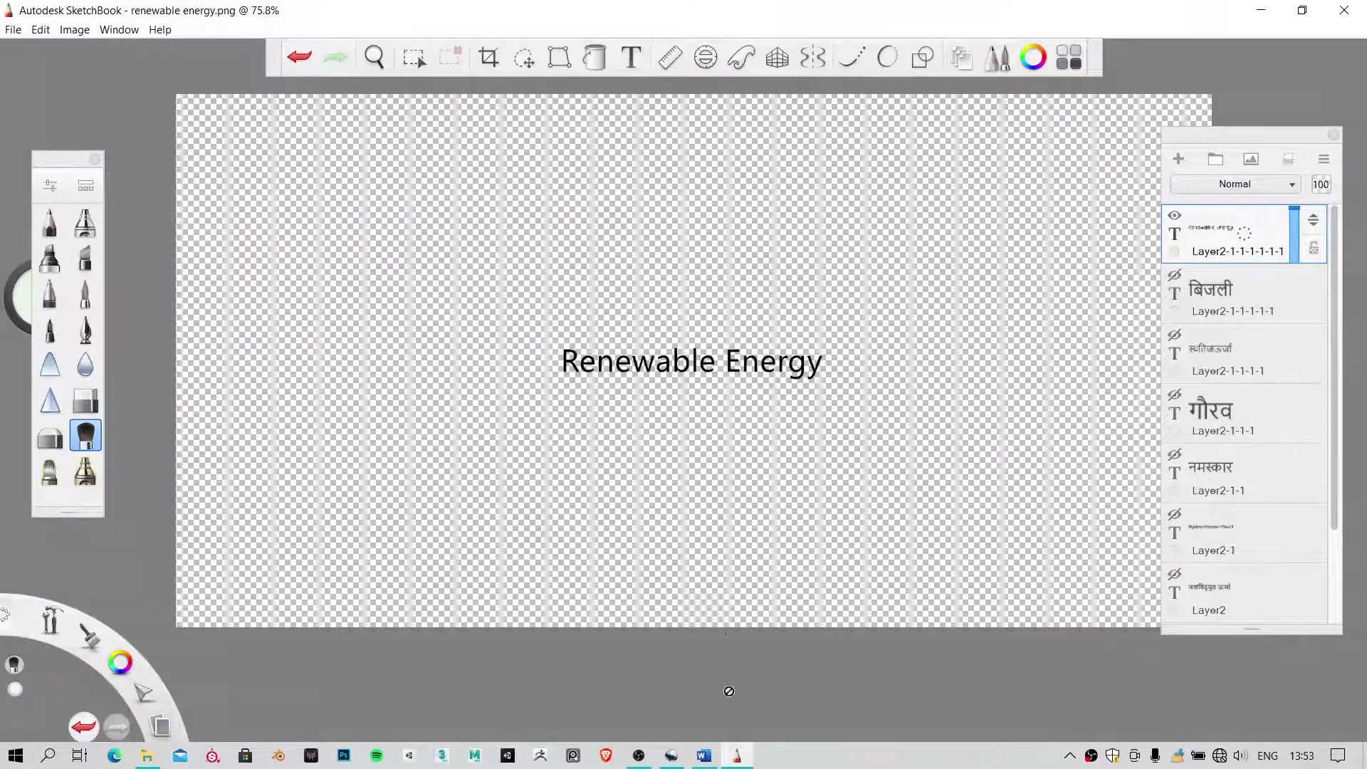
Switch to Word, copy the word "टरबाइन" from the first line of the third paragraph, and return to SketchBook
click(704, 756)
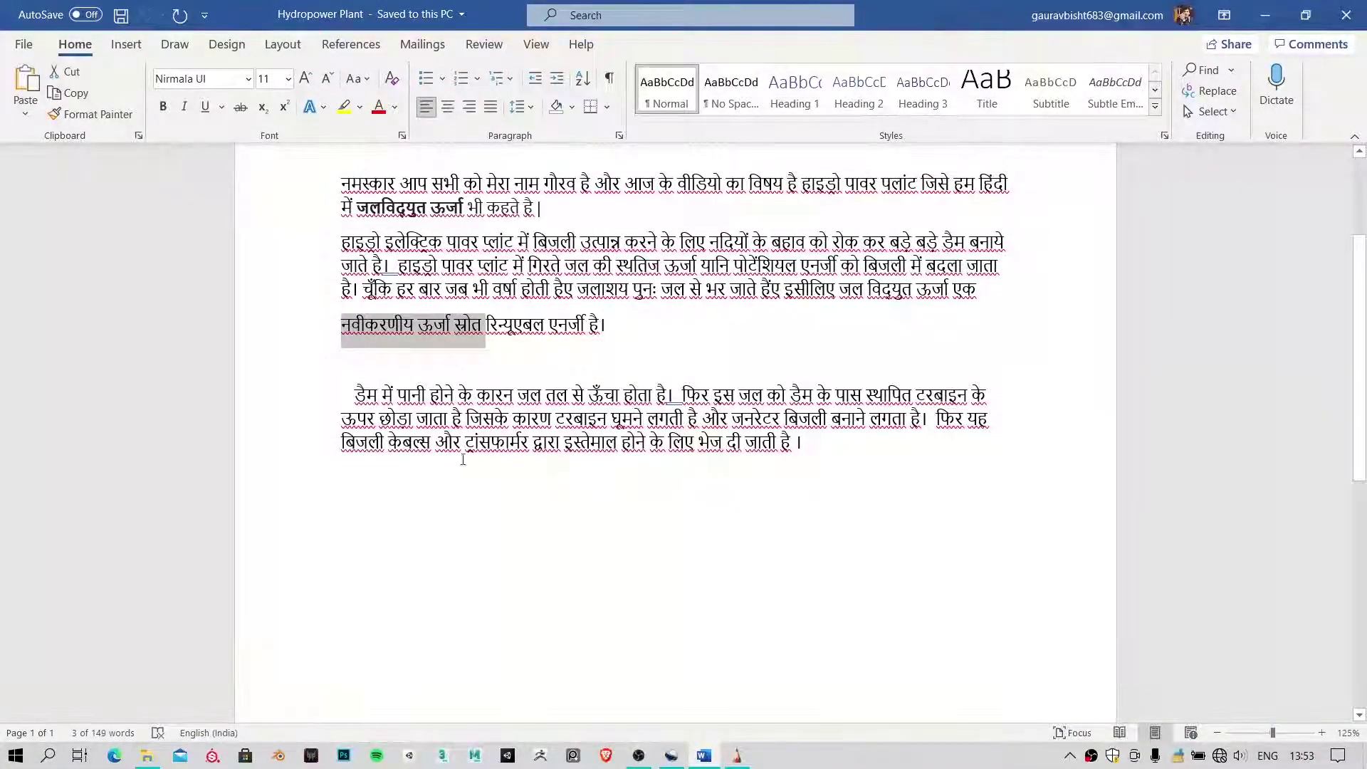
double_click(947, 397)
key(ctrl+c)
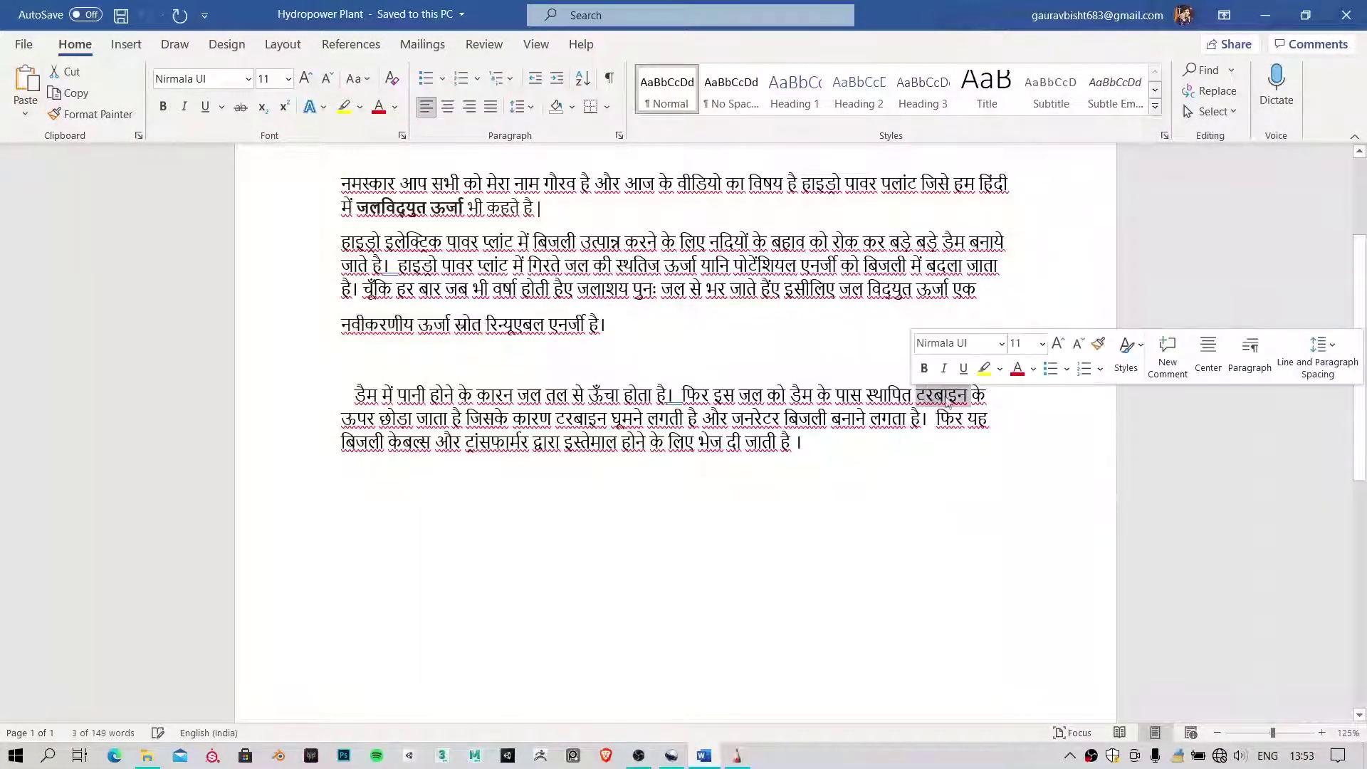
click(1265, 14)
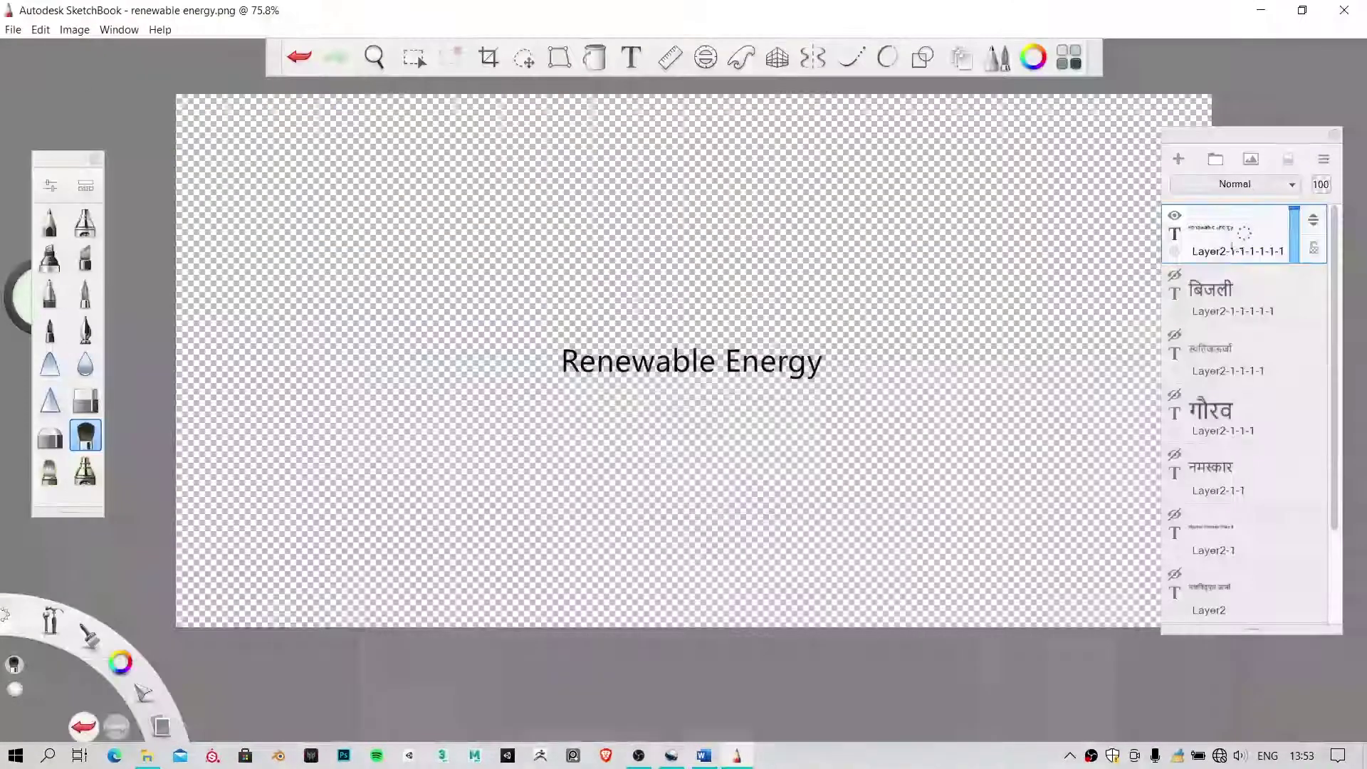
Replace the text of the top "Renewable Energy" layer with "टरबाइन"
drag(1202, 242, 1254, 290)
key(ctrl+v)
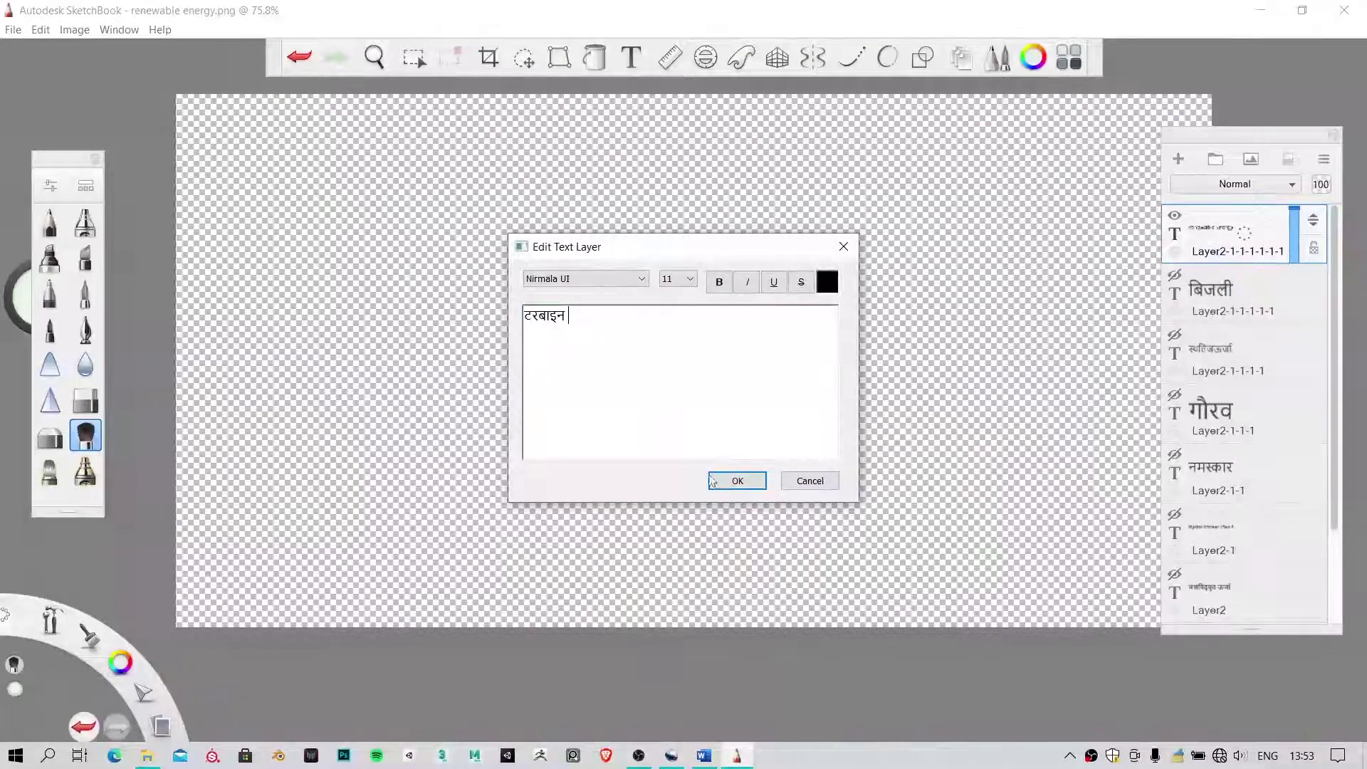
click(739, 481)
Save the Hindi turbine title as a PNG file named "टरबाइन" in the Assets folder, accepting the merging of layers
click(13, 29)
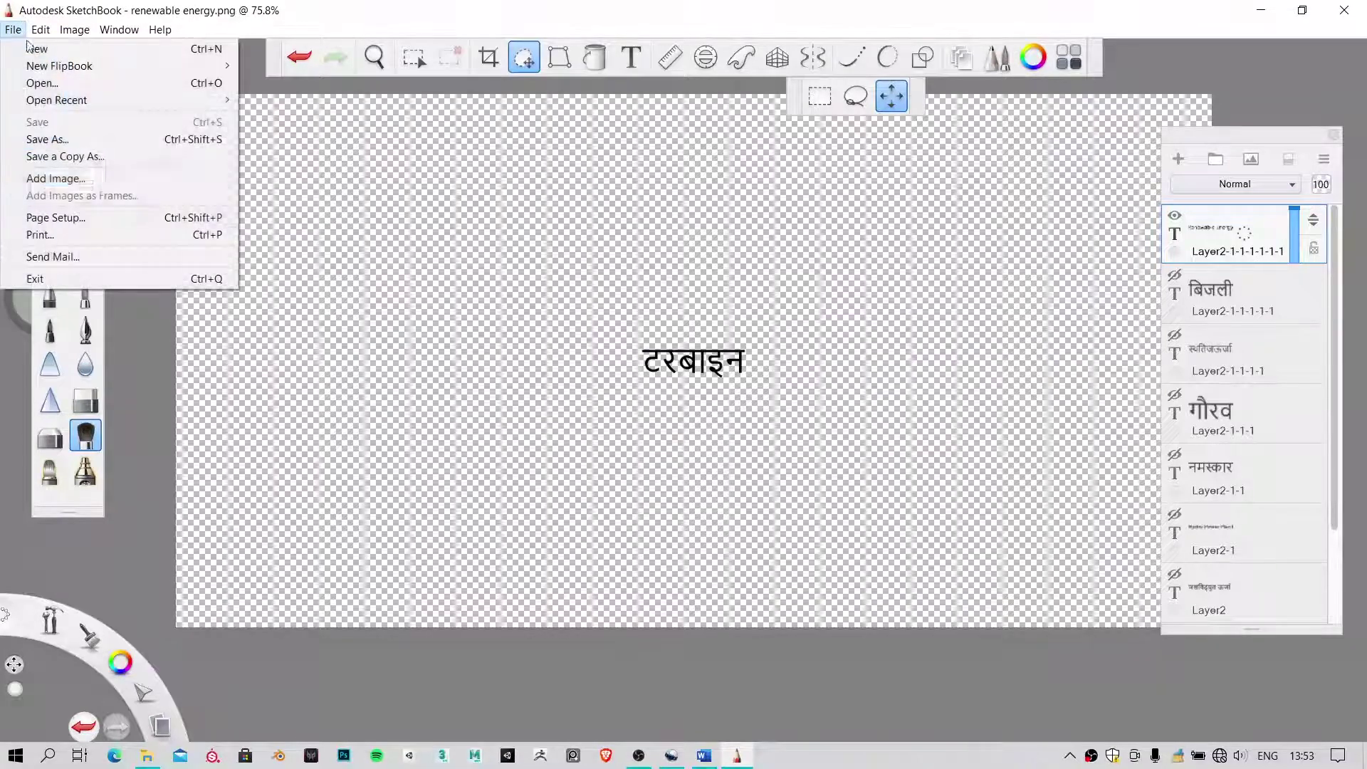
click(42, 138)
click(298, 482)
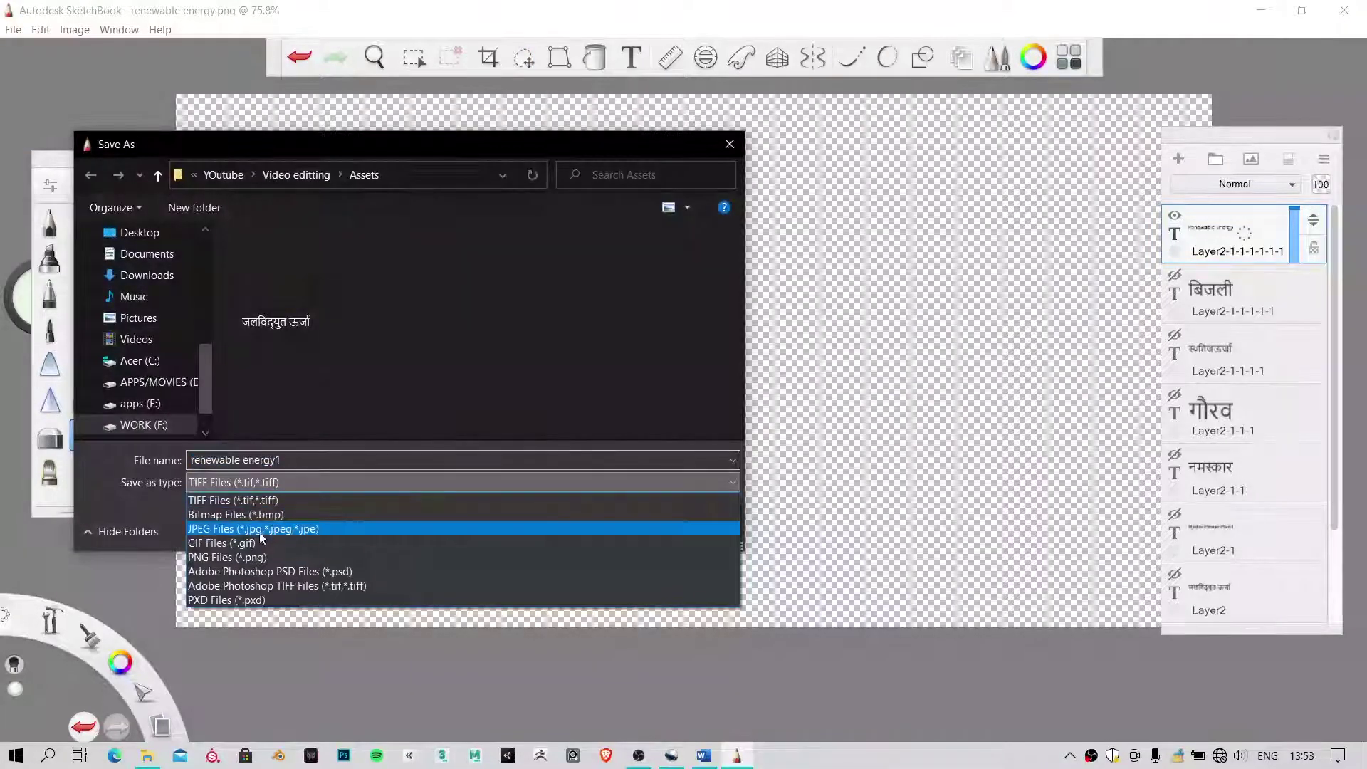
click(258, 559)
click(297, 440)
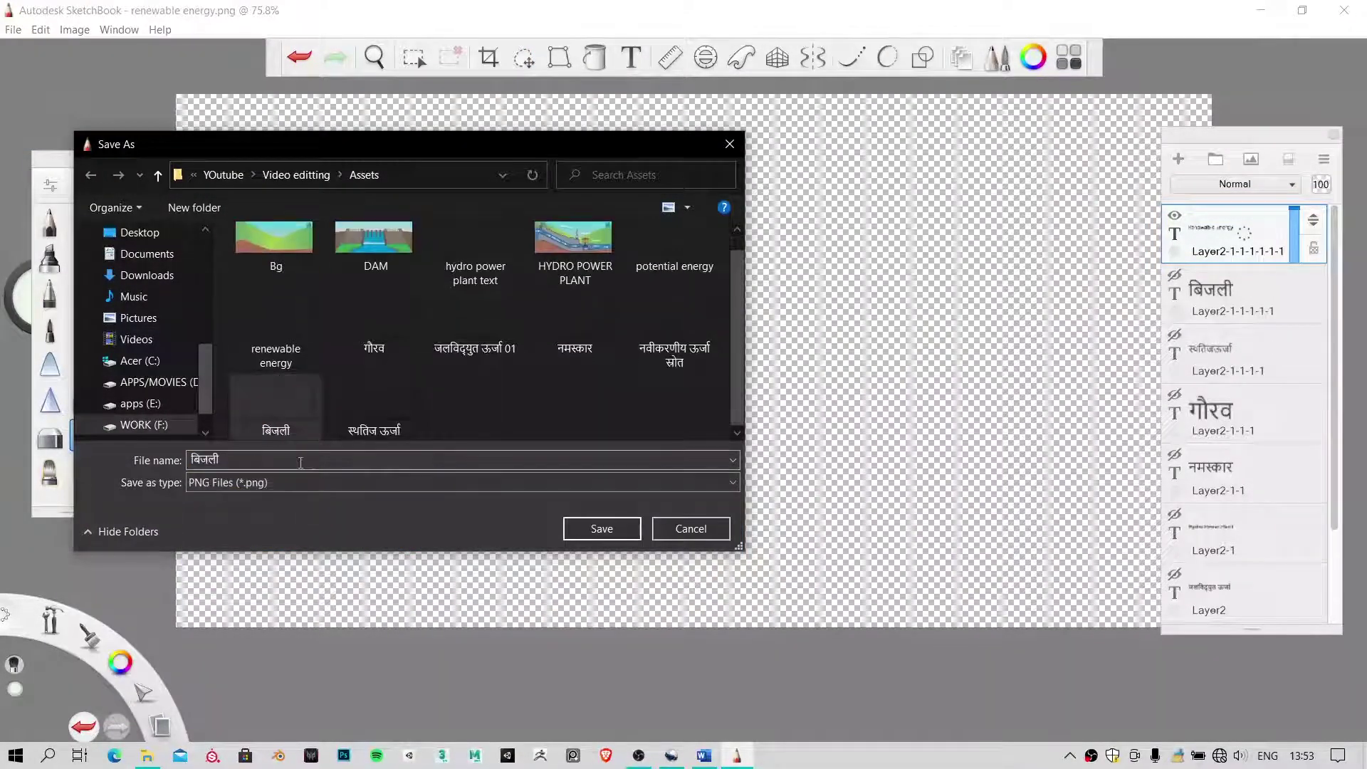
double_click(329, 457)
text(टरबाइन टरबाइन)
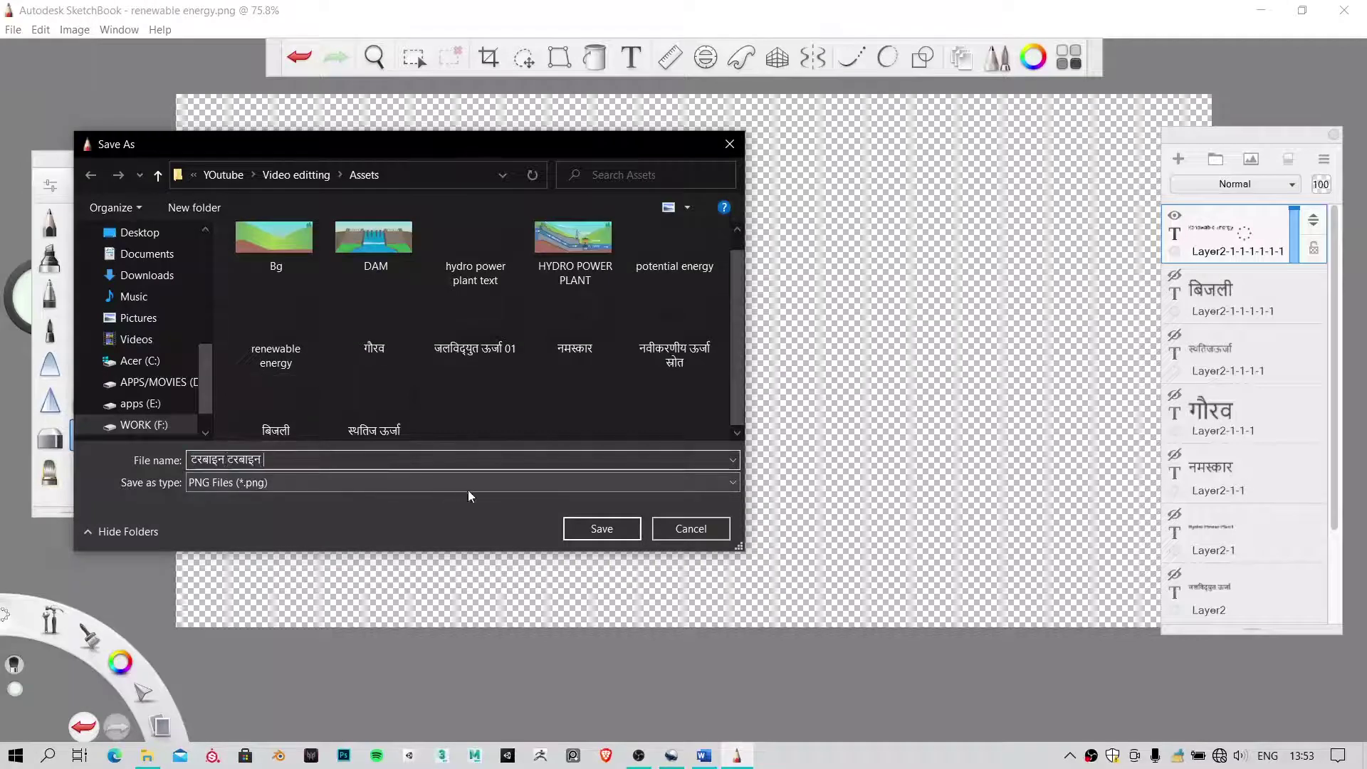
double_click(253, 461)
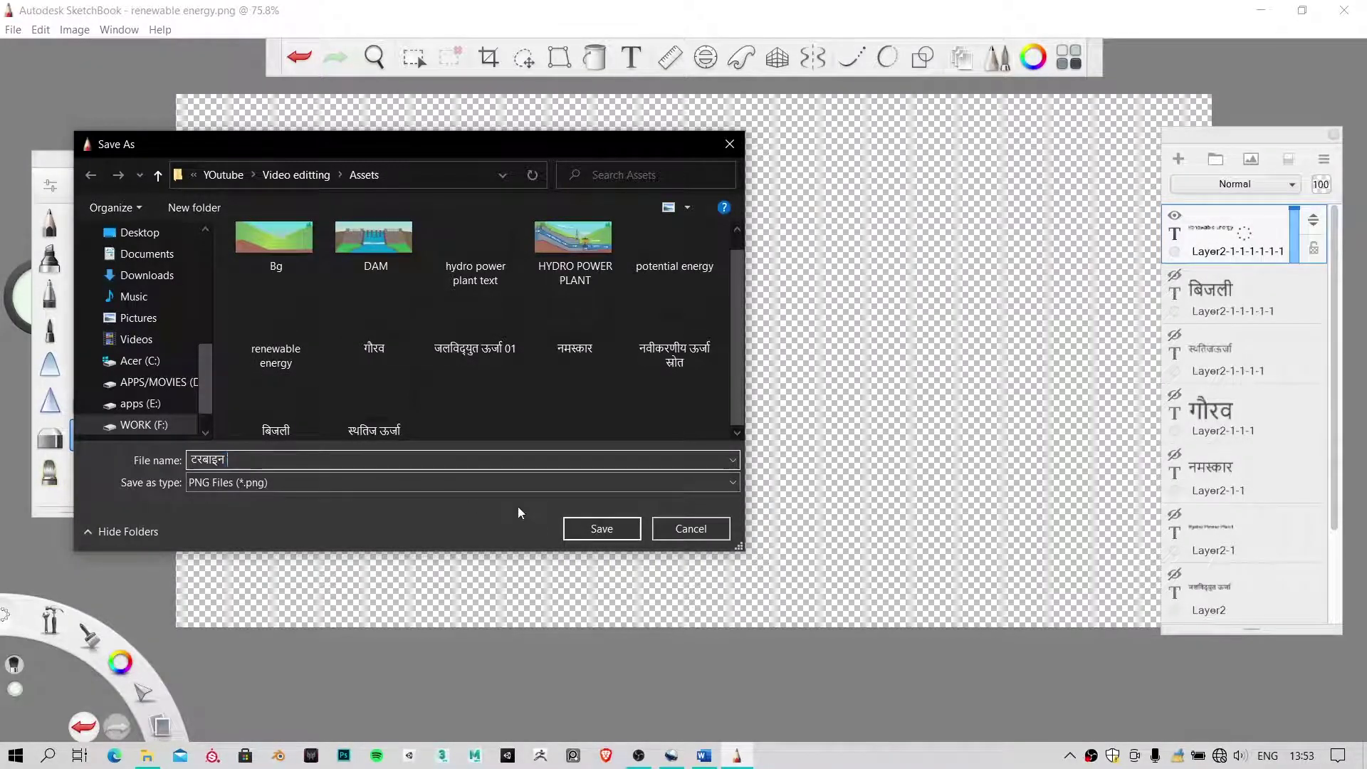
click(602, 528)
click(704, 451)
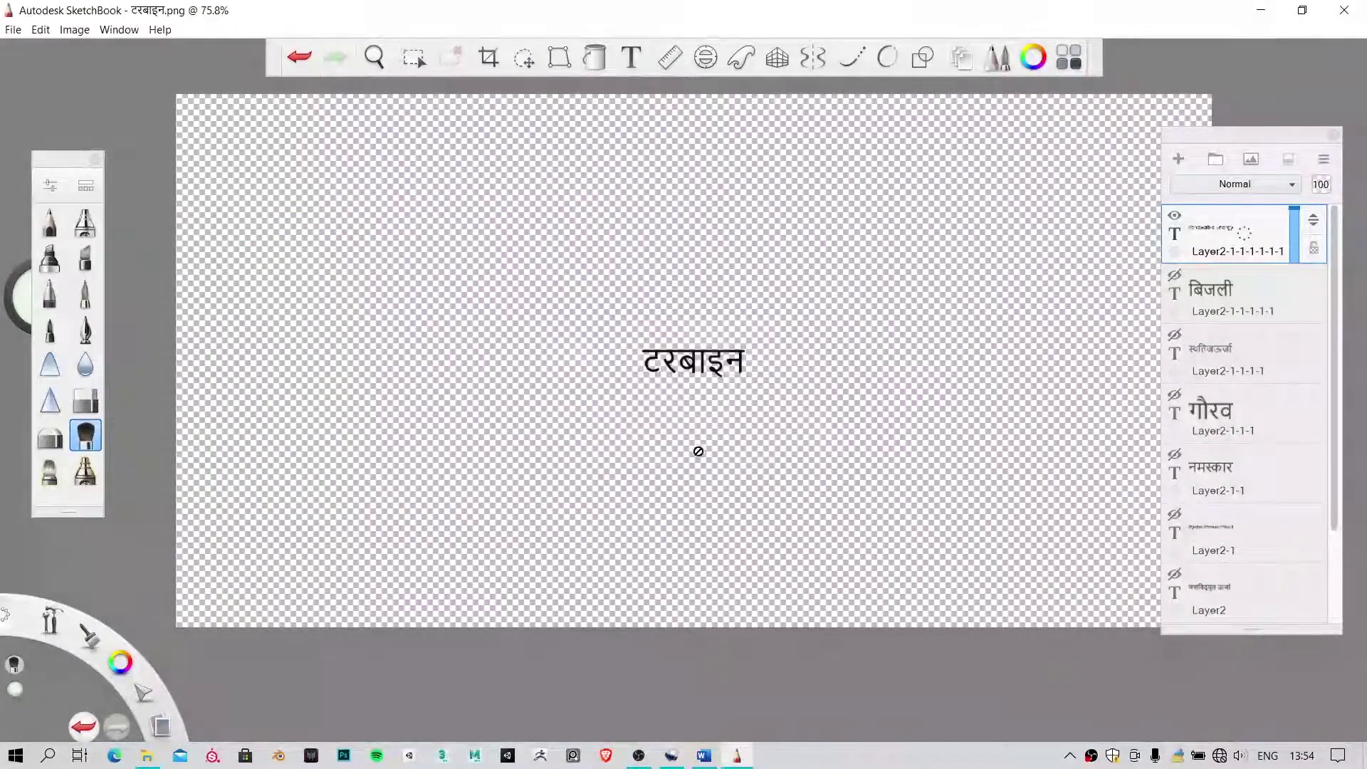
Switch to Word, copy the word "ट्रांसफार्मर" from the last line of the third paragraph, and return to SketchBook
click(714, 756)
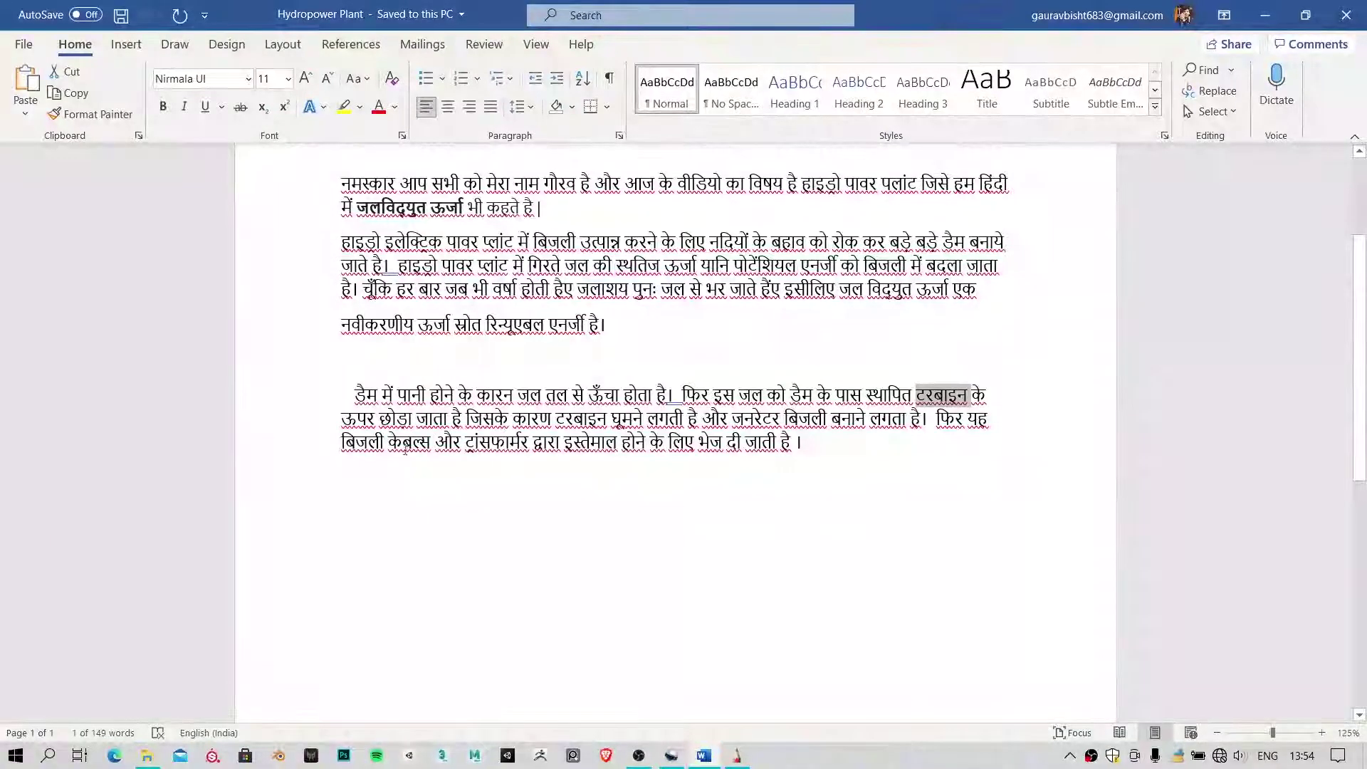
double_click(410, 443)
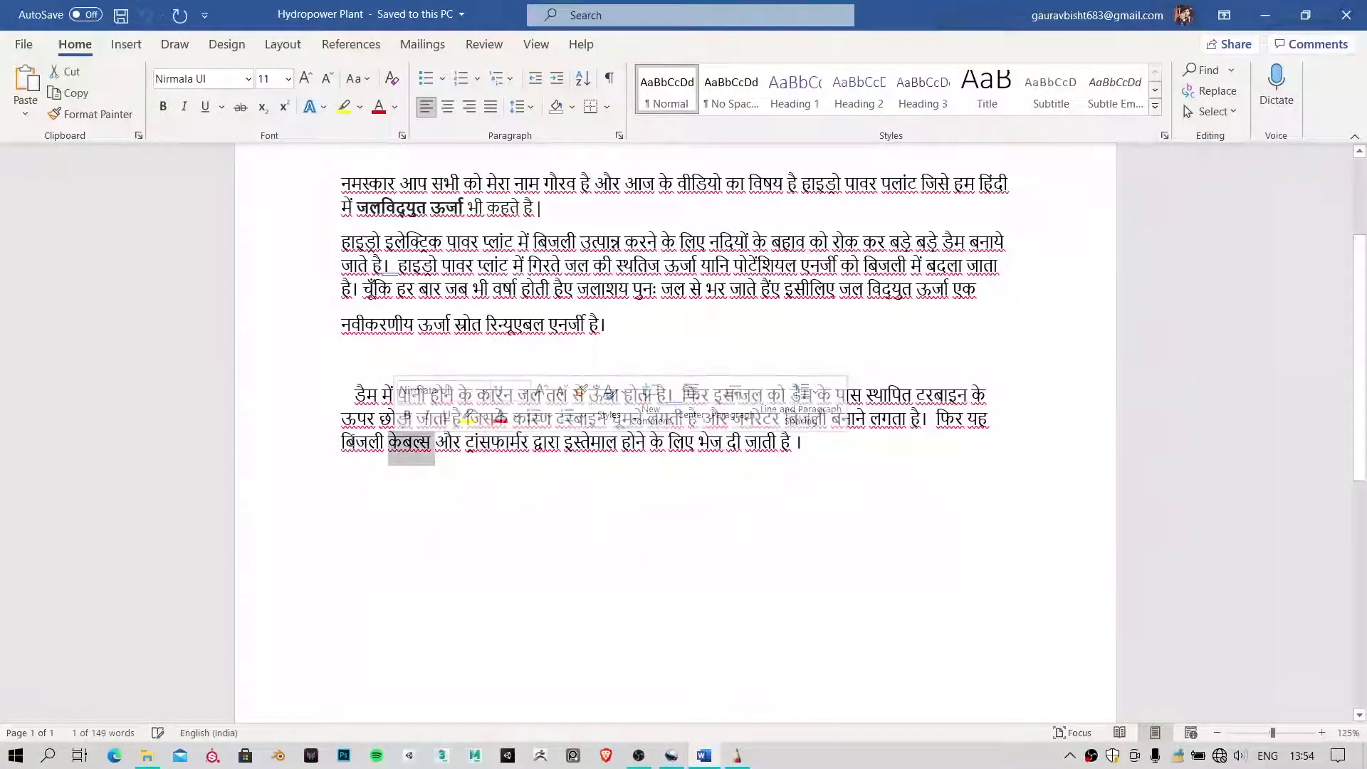
double_click(498, 444)
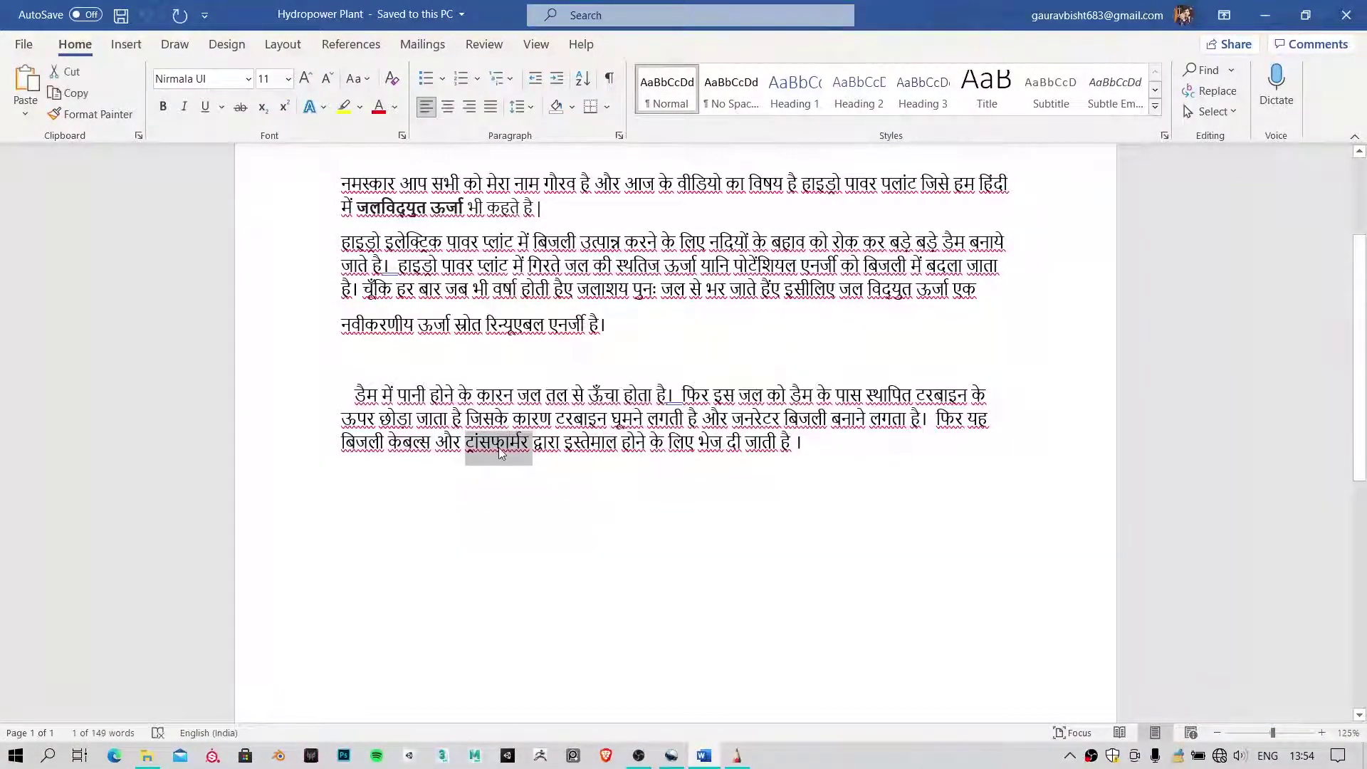
click(1265, 15)
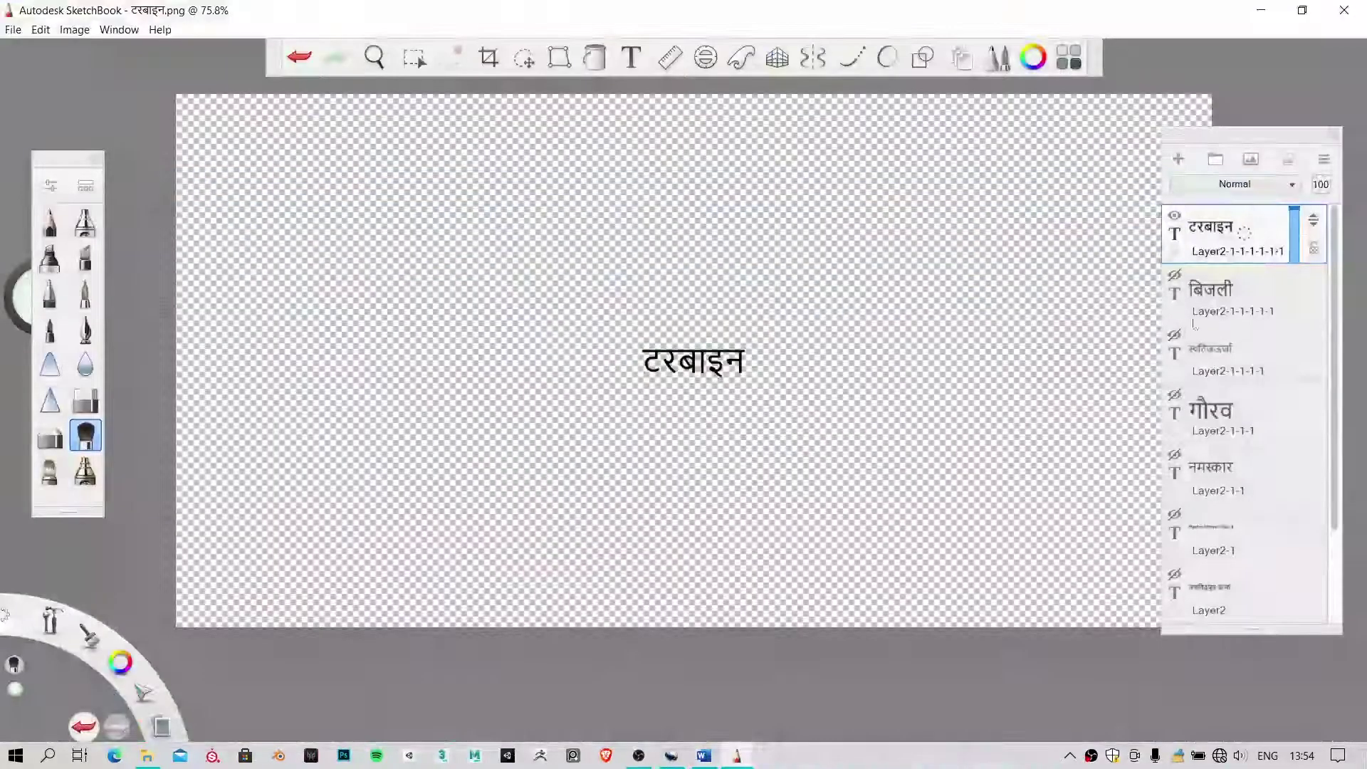
Replace the text of the top "टरबाइन" layer with "ट्रांसफार्मर"
drag(1228, 209, 1266, 262)
text(ट्रांसफार्मर)
click(733, 482)
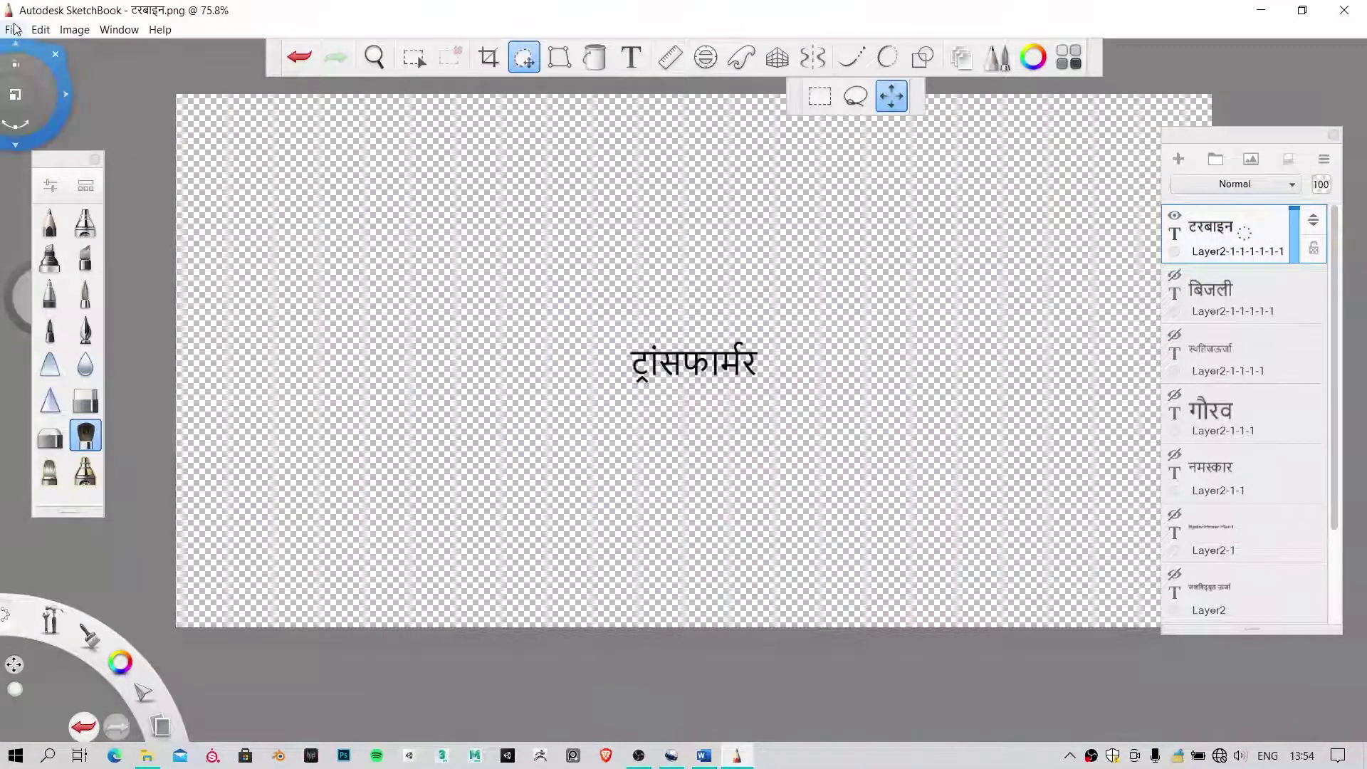
Save the Hindi transformer title as a PNG file named "ट्रांसफार्मर", accepting the merging of layers
click(13, 29)
click(47, 139)
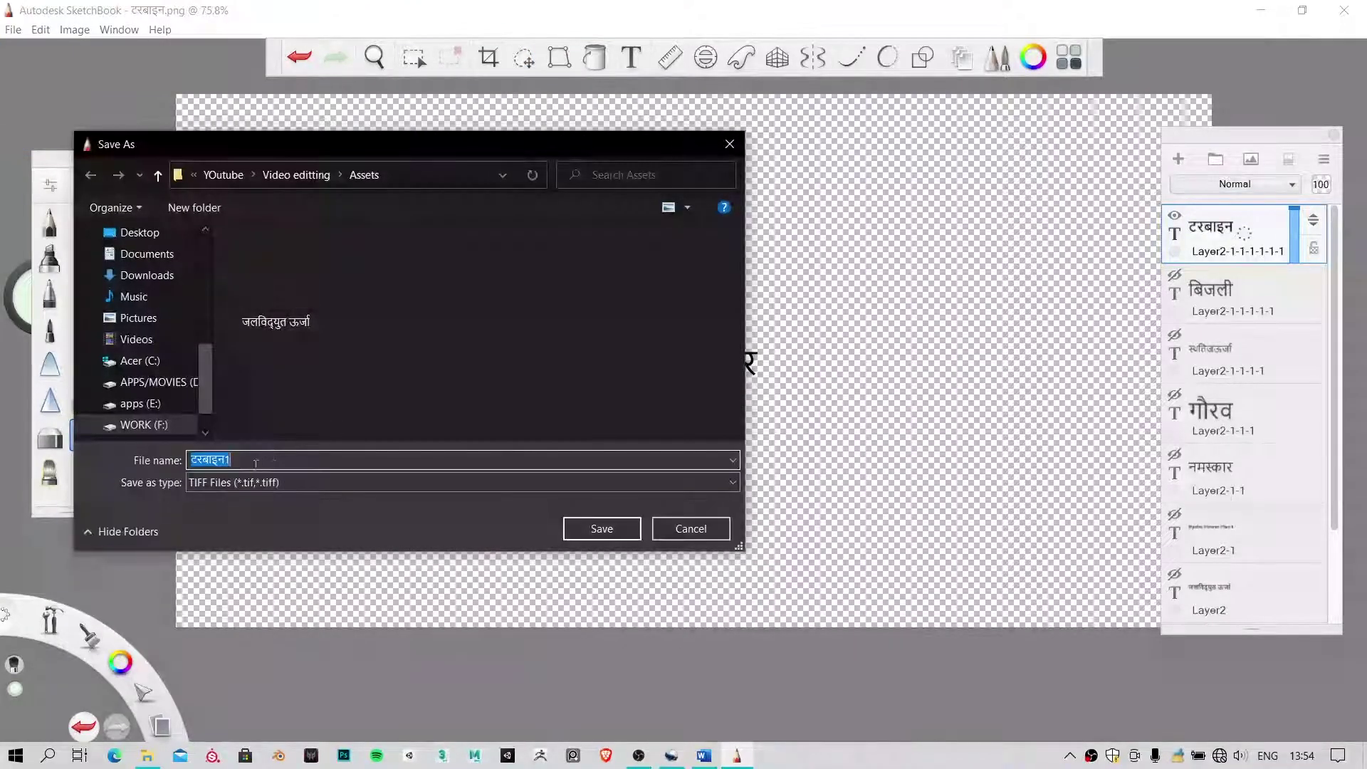
click(246, 484)
click(233, 557)
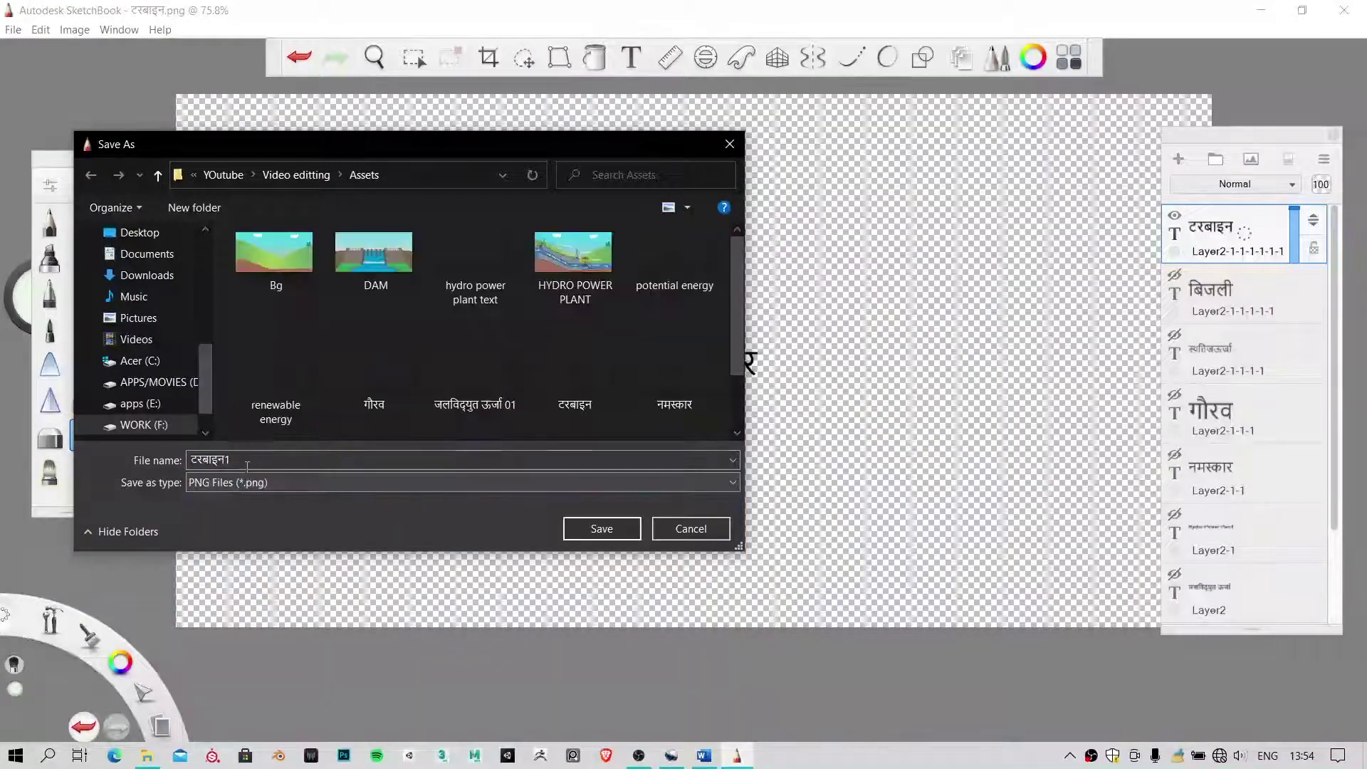
double_click(248, 462)
text(ट्रांसफार्मर)
click(626, 527)
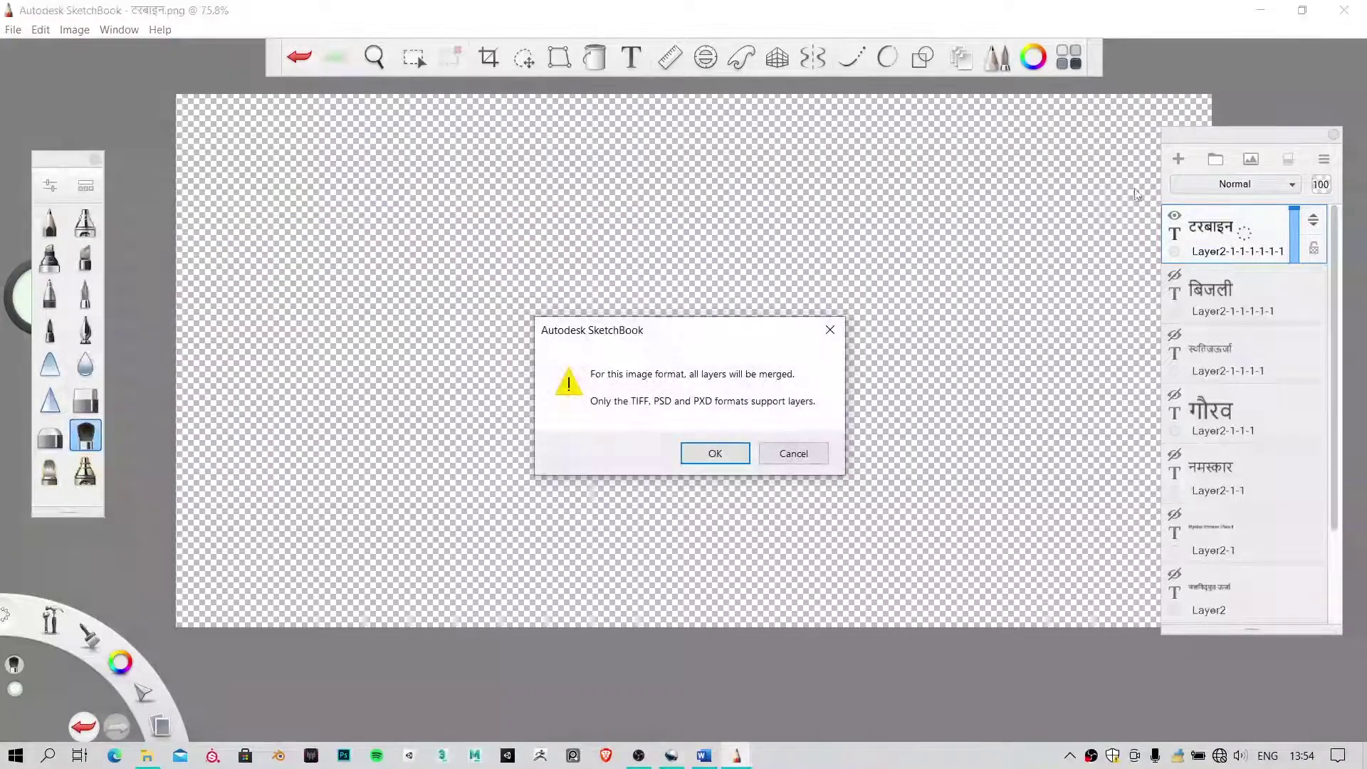
click(705, 450)
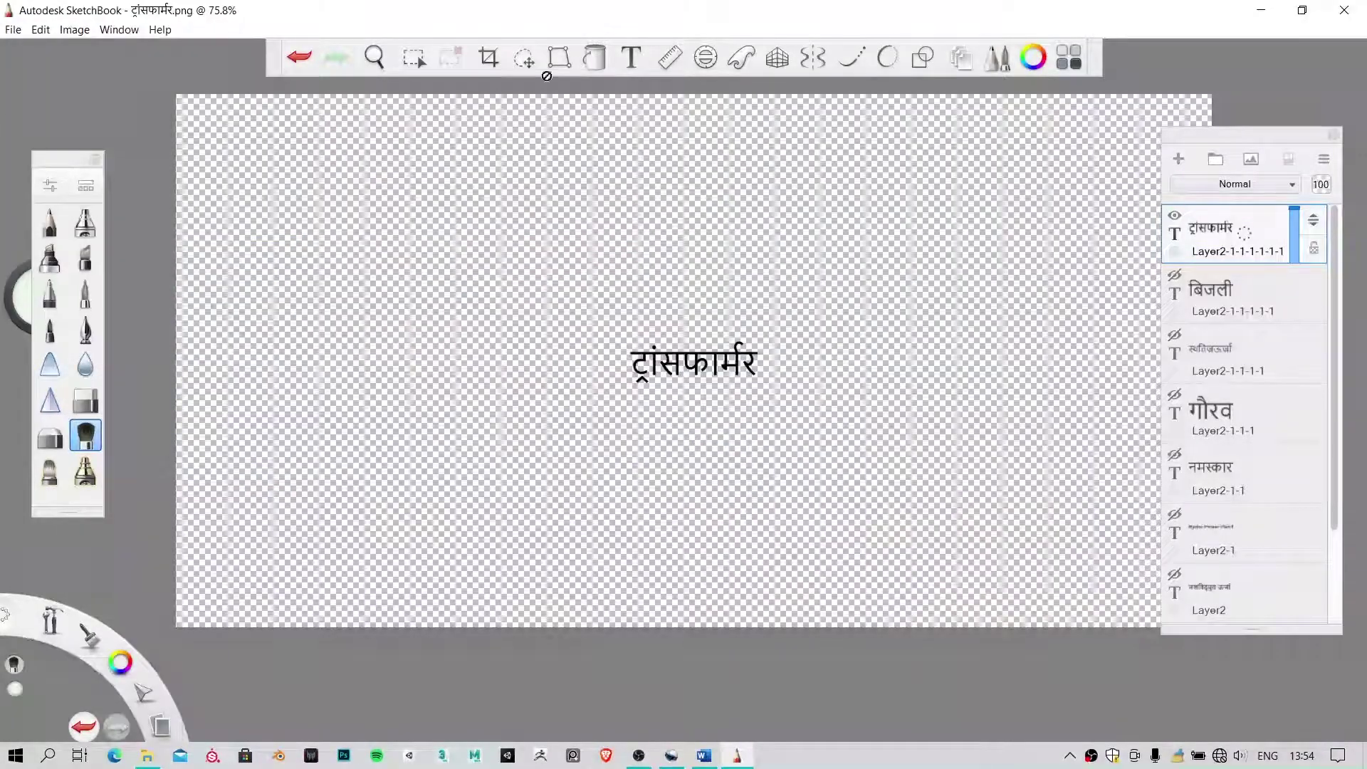
Leave SketchBook, review the saved title images in the Assets folder with larger thumbnails in File Explorer, and return to OpenShot
click(1261, 10)
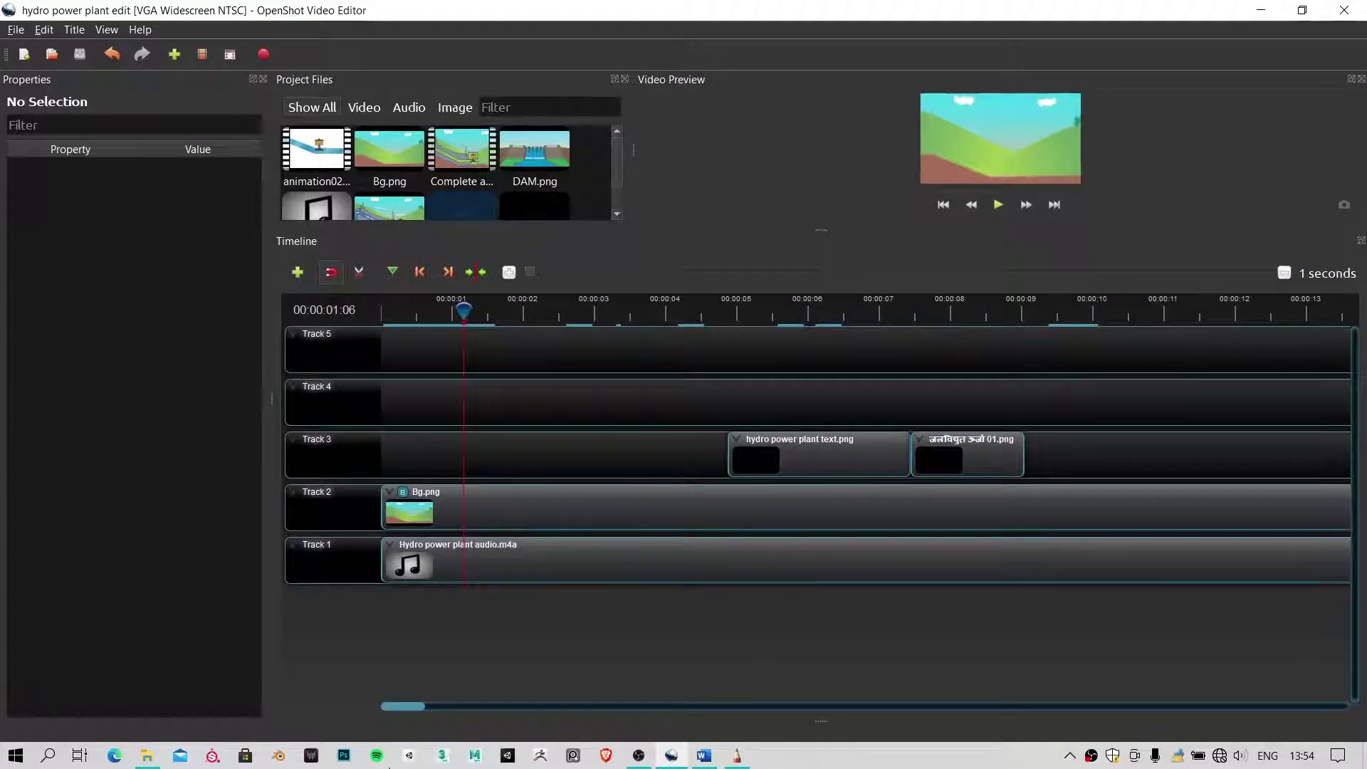
click(147, 755)
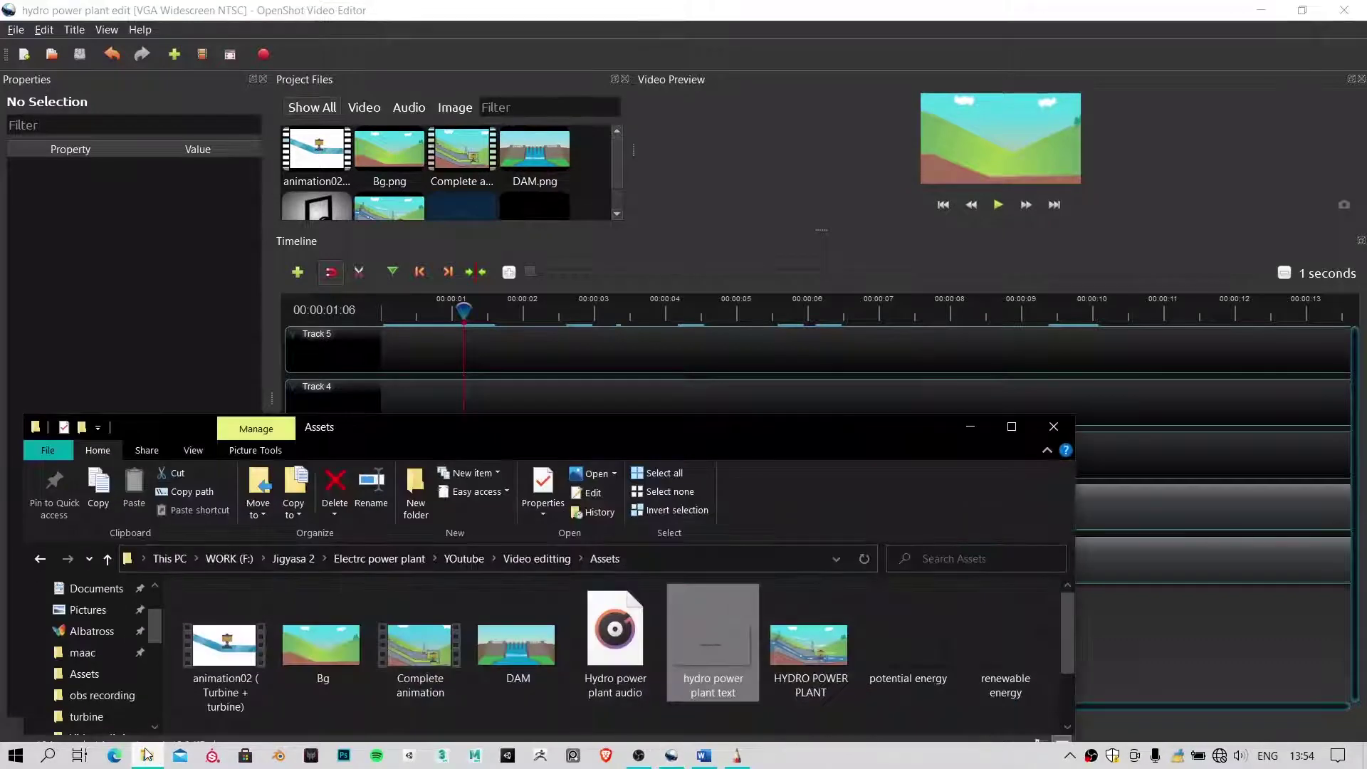
click(1012, 427)
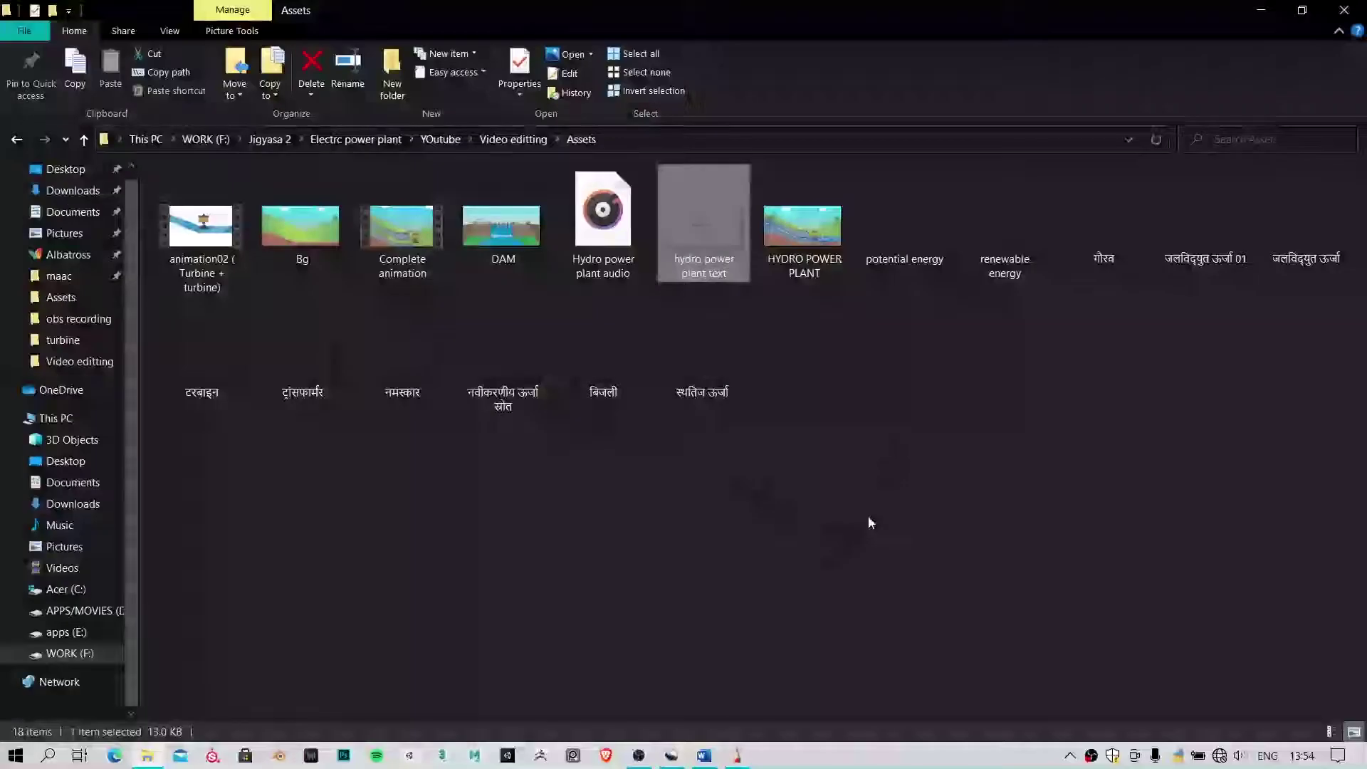
right_click(662, 389)
click(790, 468)
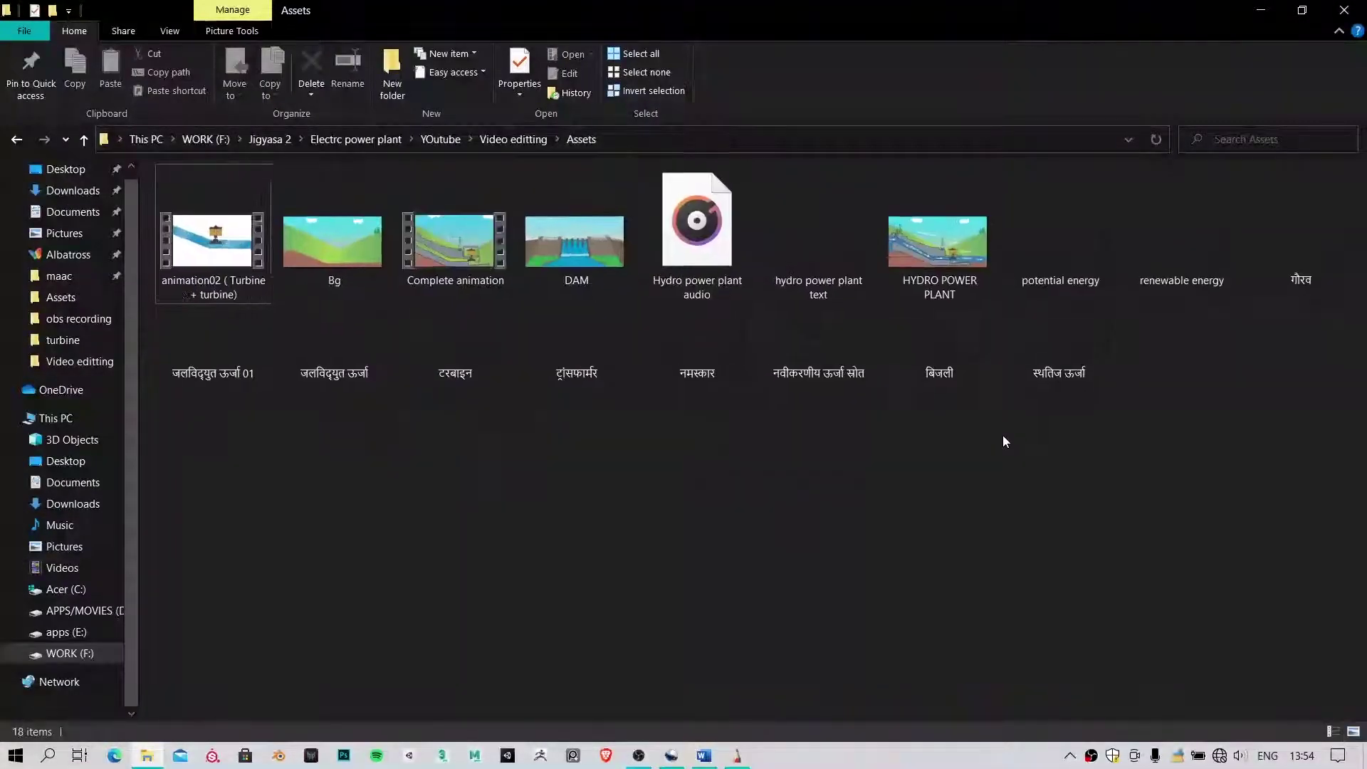
scroll(1002, 434, up, 1)
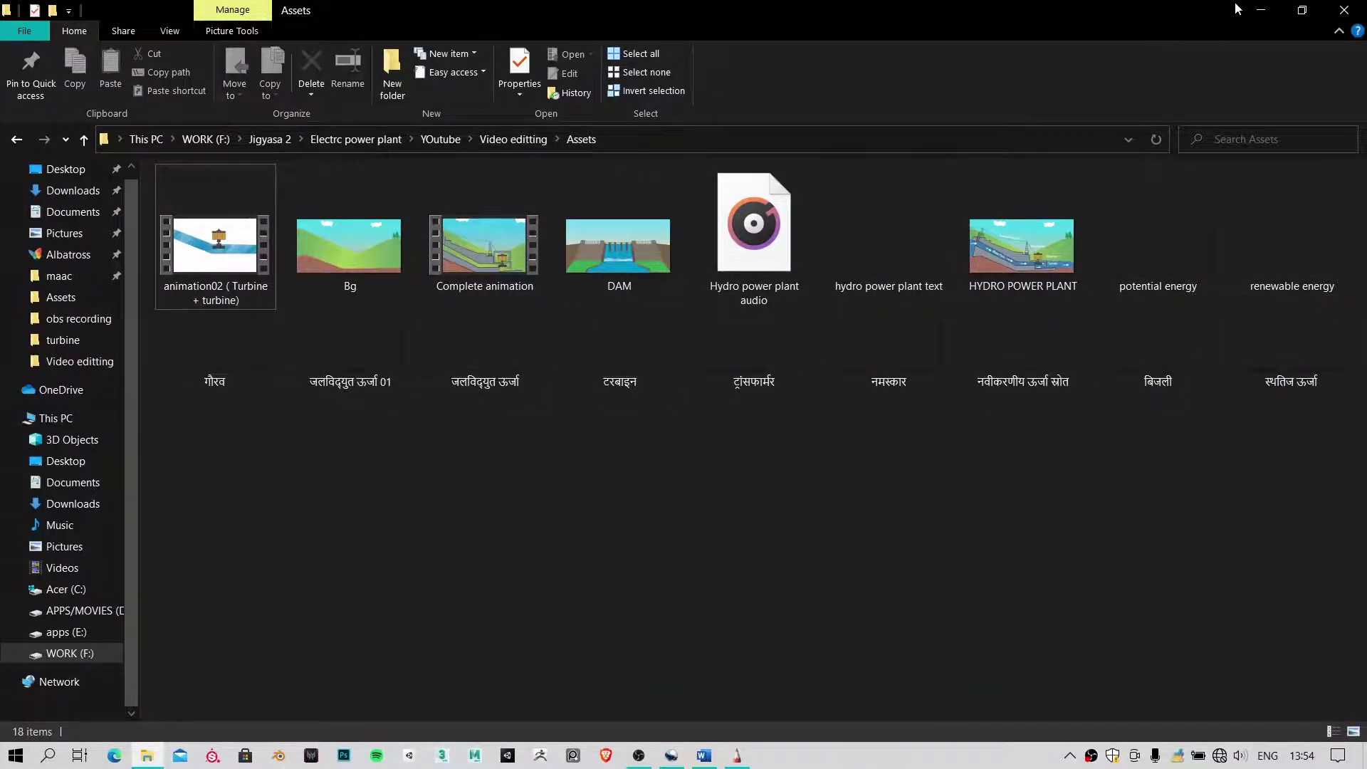
click(1253, 16)
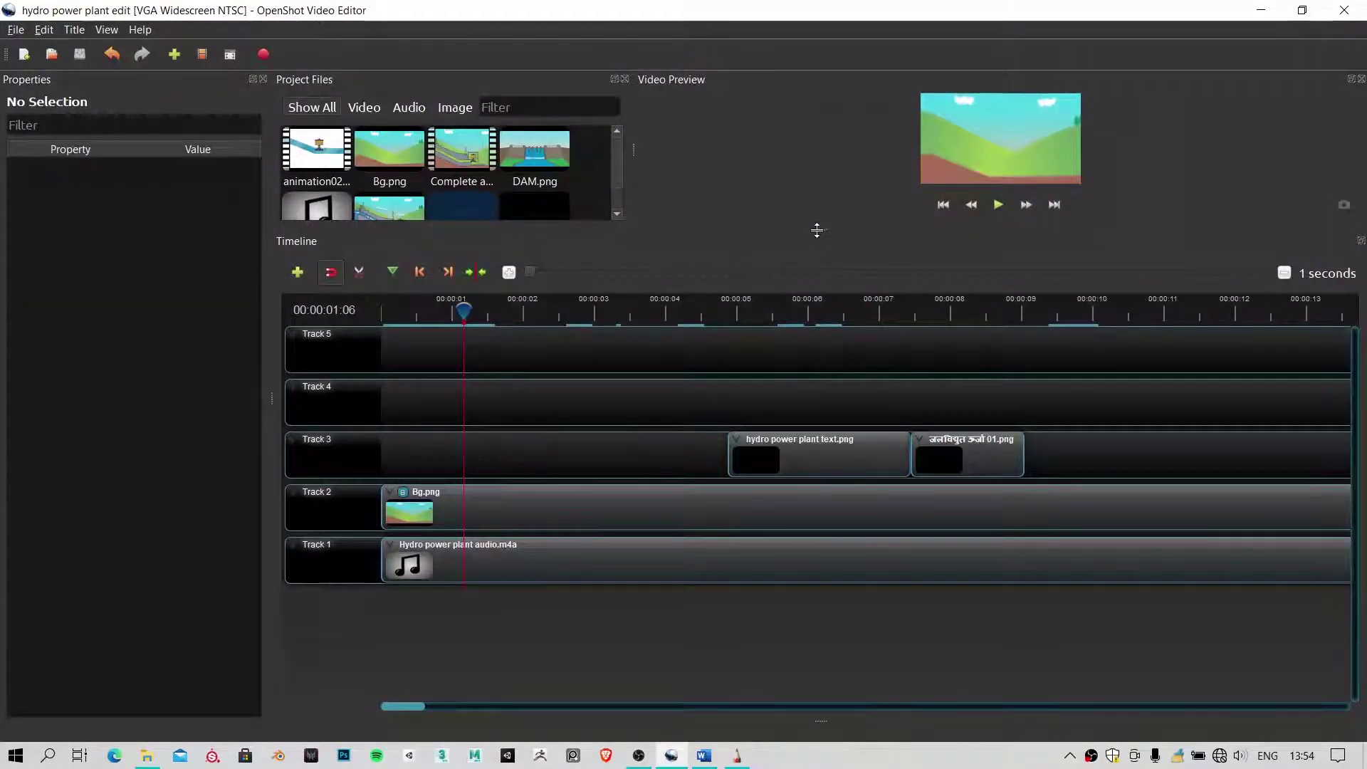
Enlarge the project files area and import the title images from "potential energy" through "स्थतिज ऊर्जा" from the Assets folder
drag(815, 230, 818, 345)
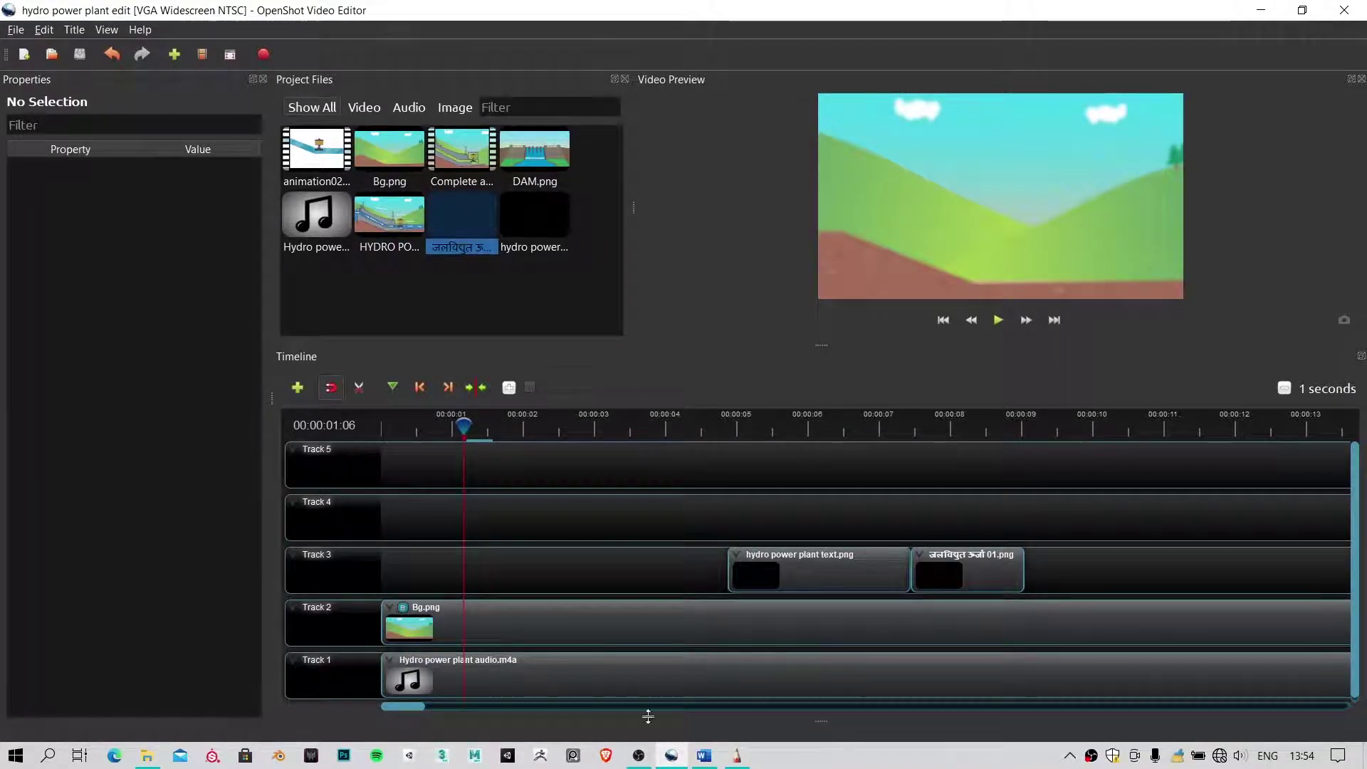
click(147, 756)
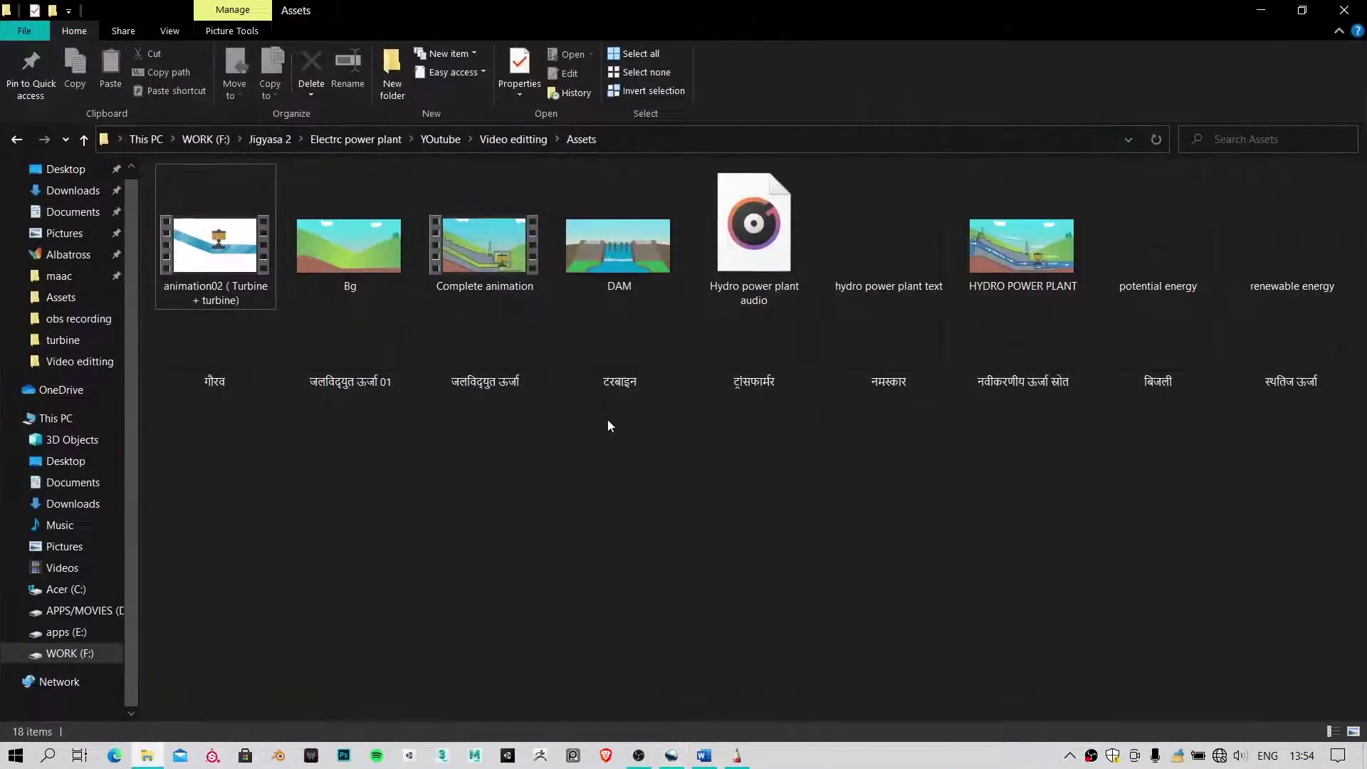
click(1156, 279)
shift+click(1256, 351)
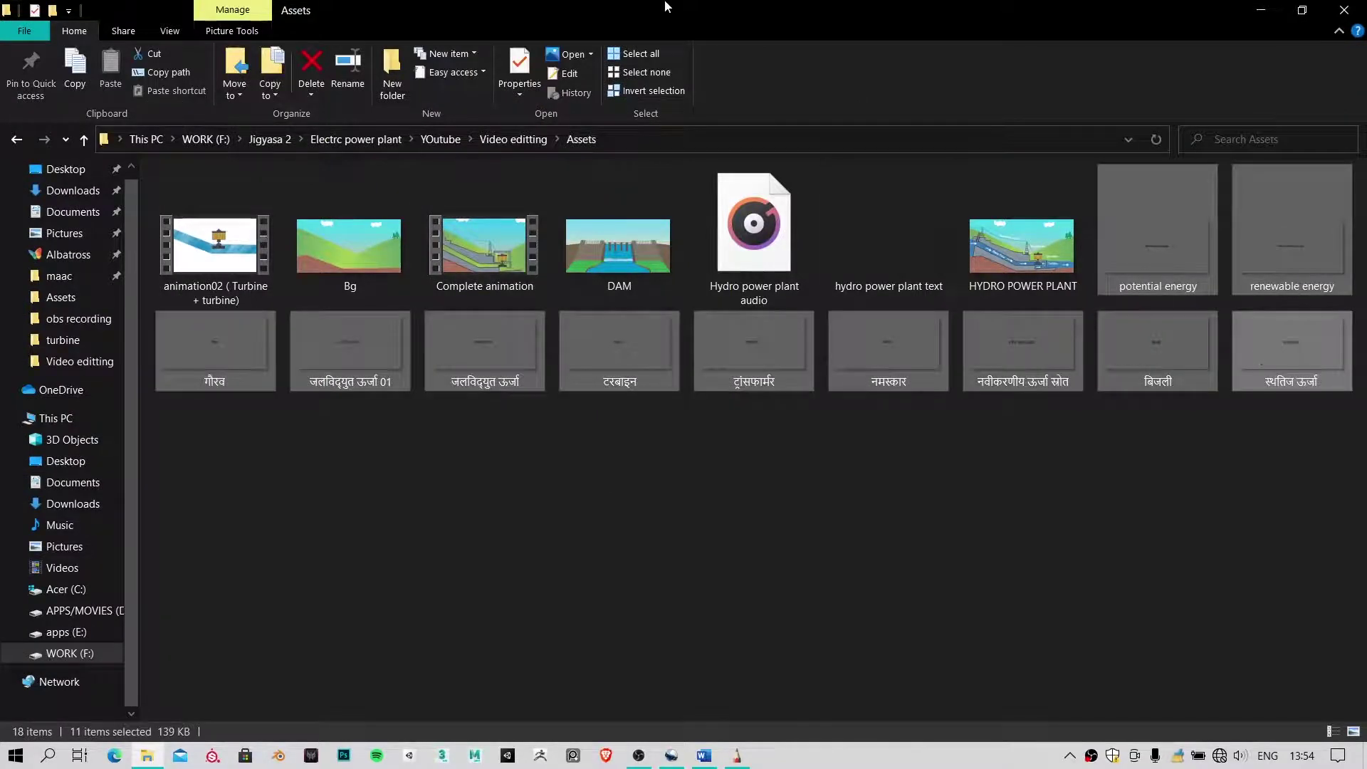
drag(667, 5, 934, 282)
scroll(927, 537, down, 1)
drag(839, 514, 336, 309)
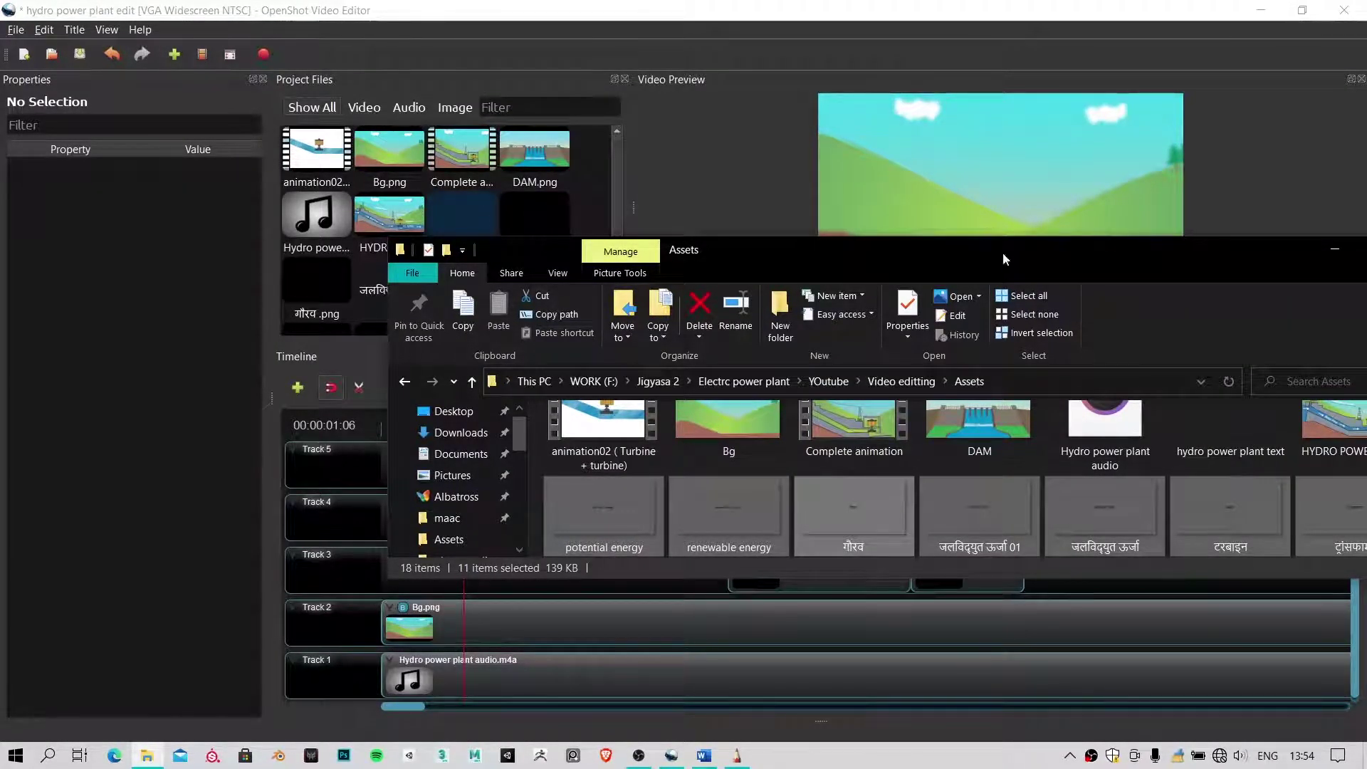
click(462, 214)
scroll(405, 214, down, 3)
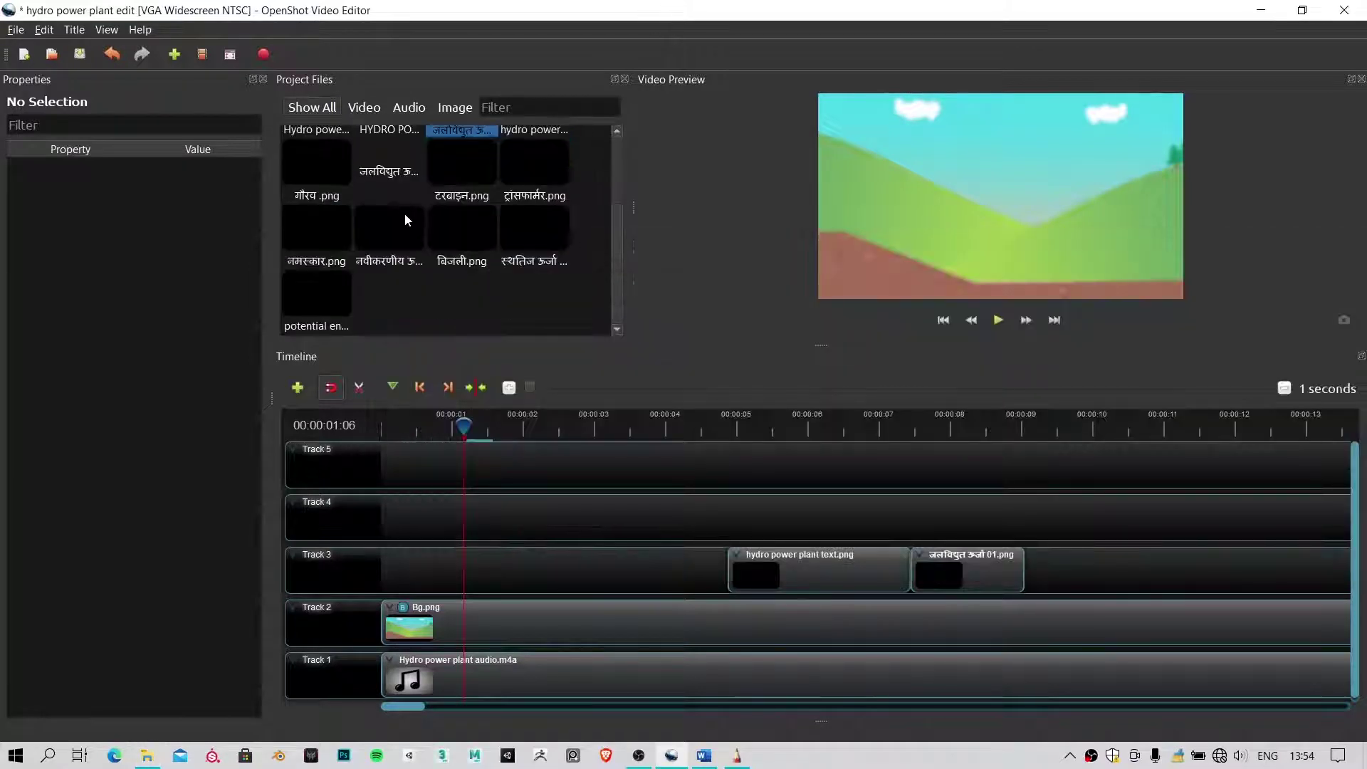
click(476, 296)
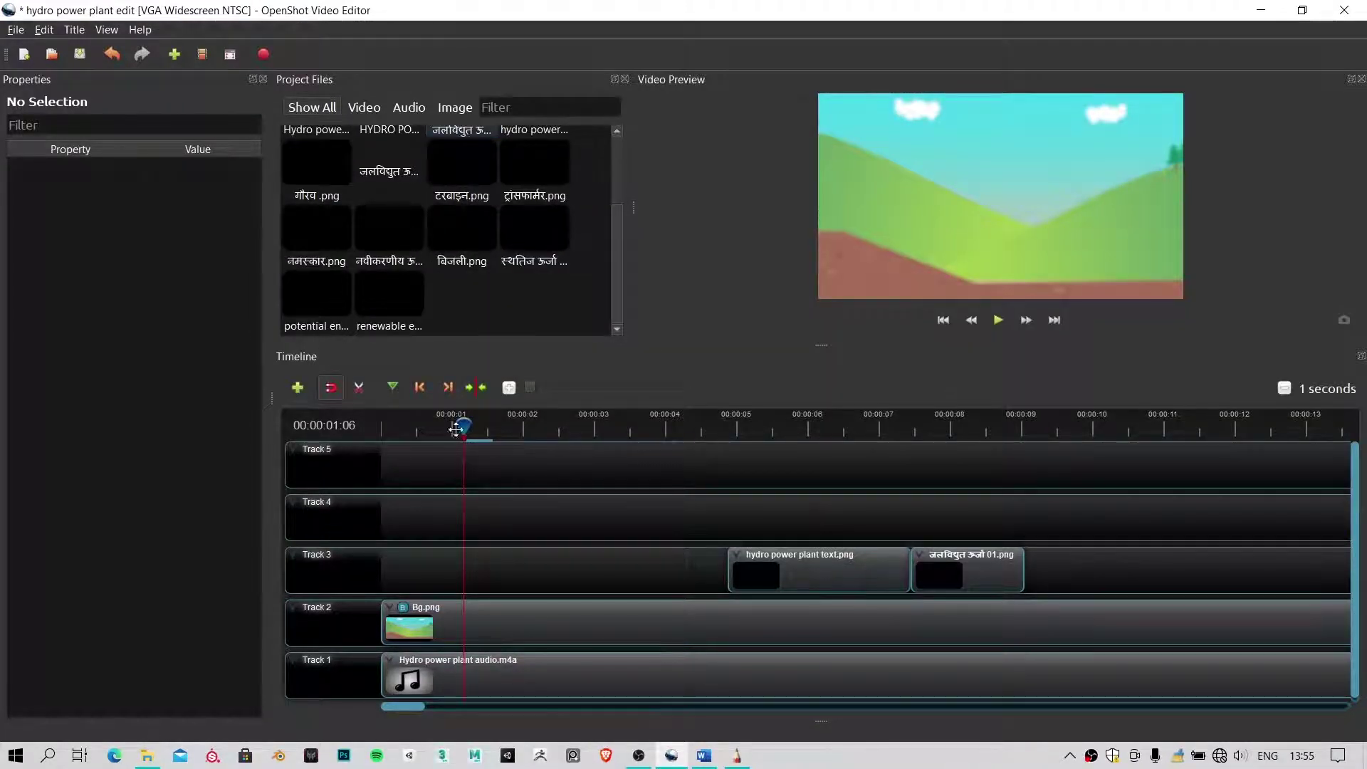
Place नमस्कार.png at the start of Track 3 and shorten the clip to 2.20 seconds
key(Home)
scroll(400, 311, up, 1)
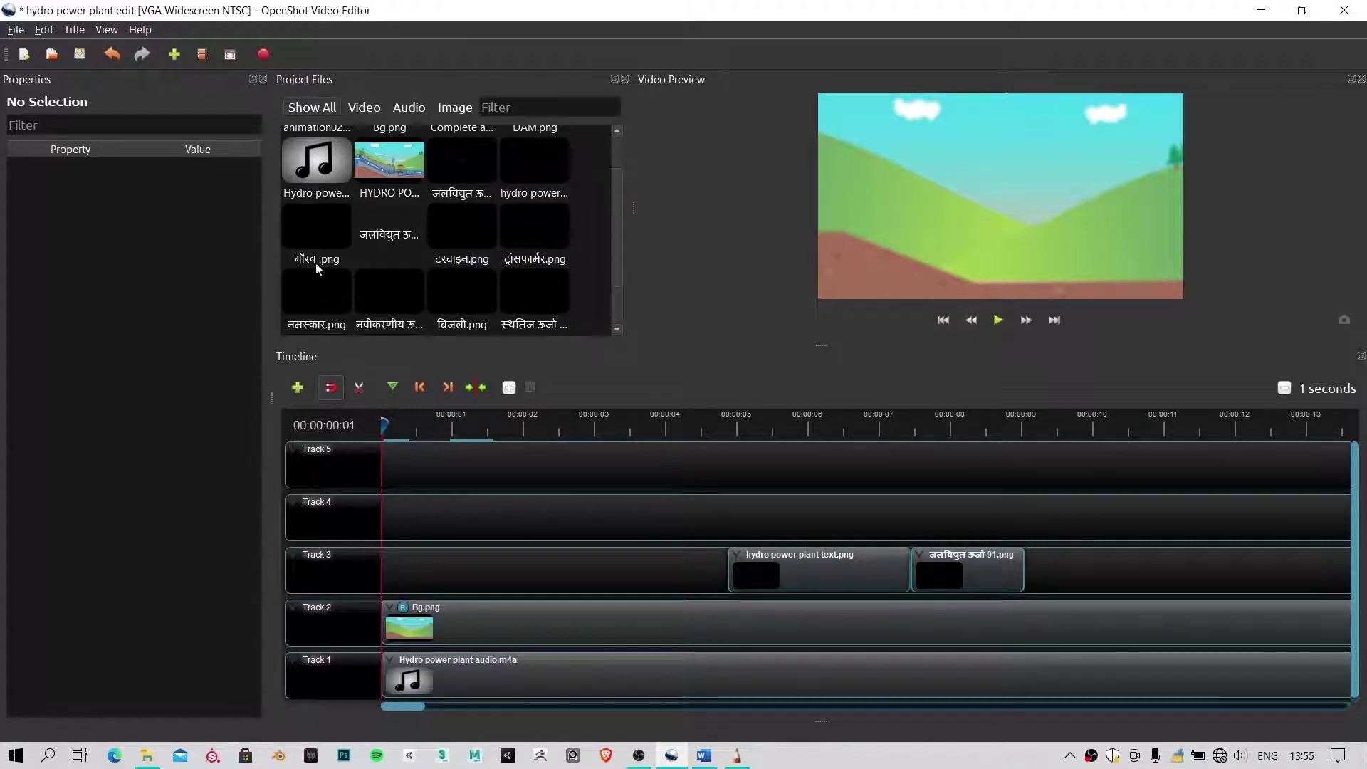
drag(319, 302, 378, 549)
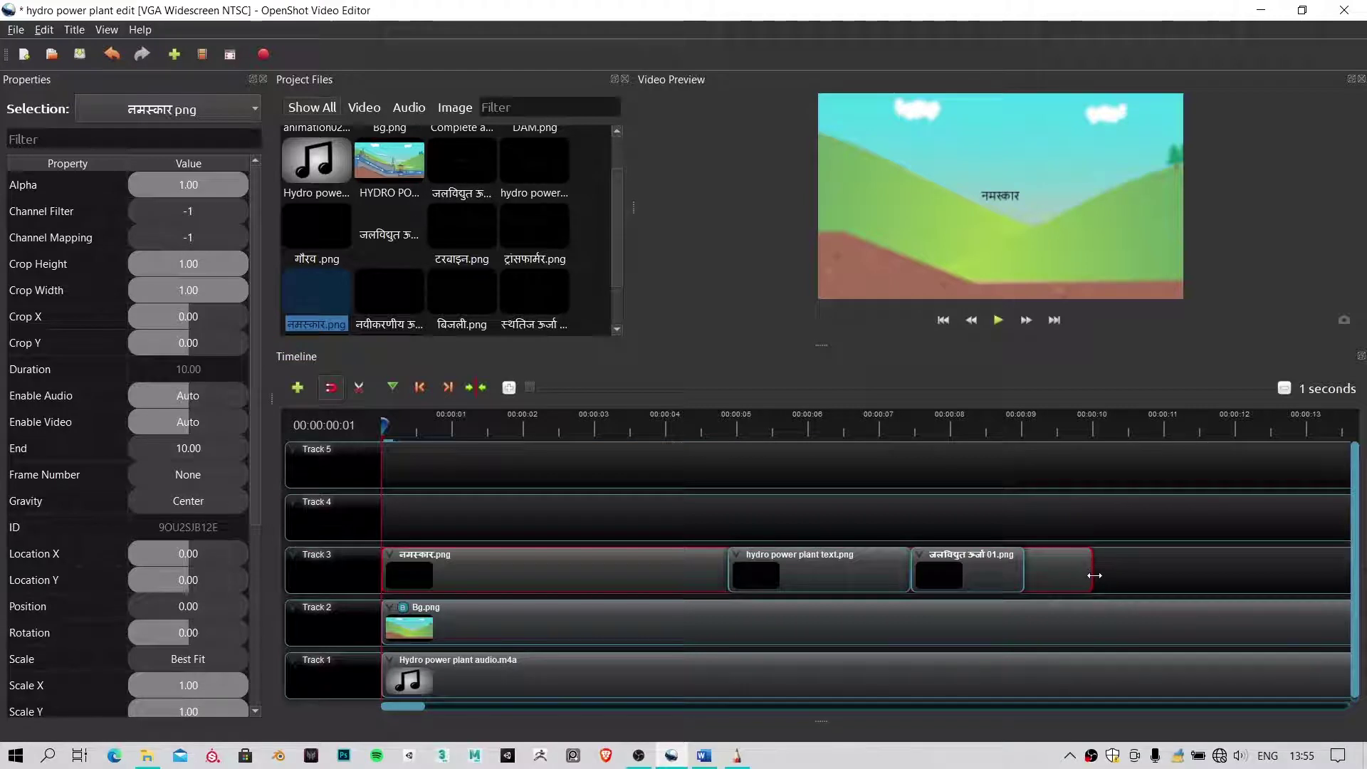
drag(1092, 574, 539, 592)
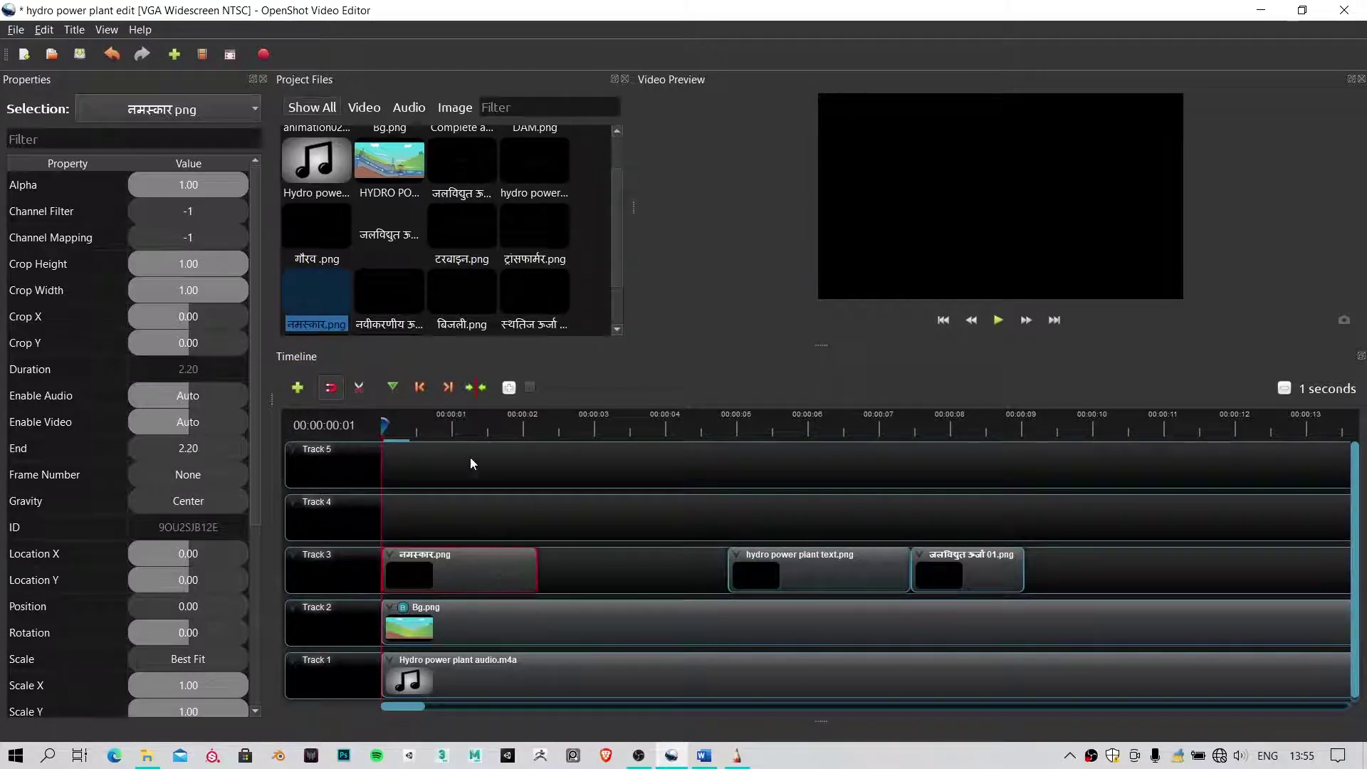
Play the opening seconds to check the नमस्कार title against the narration, and return the playhead to the start
key(space)
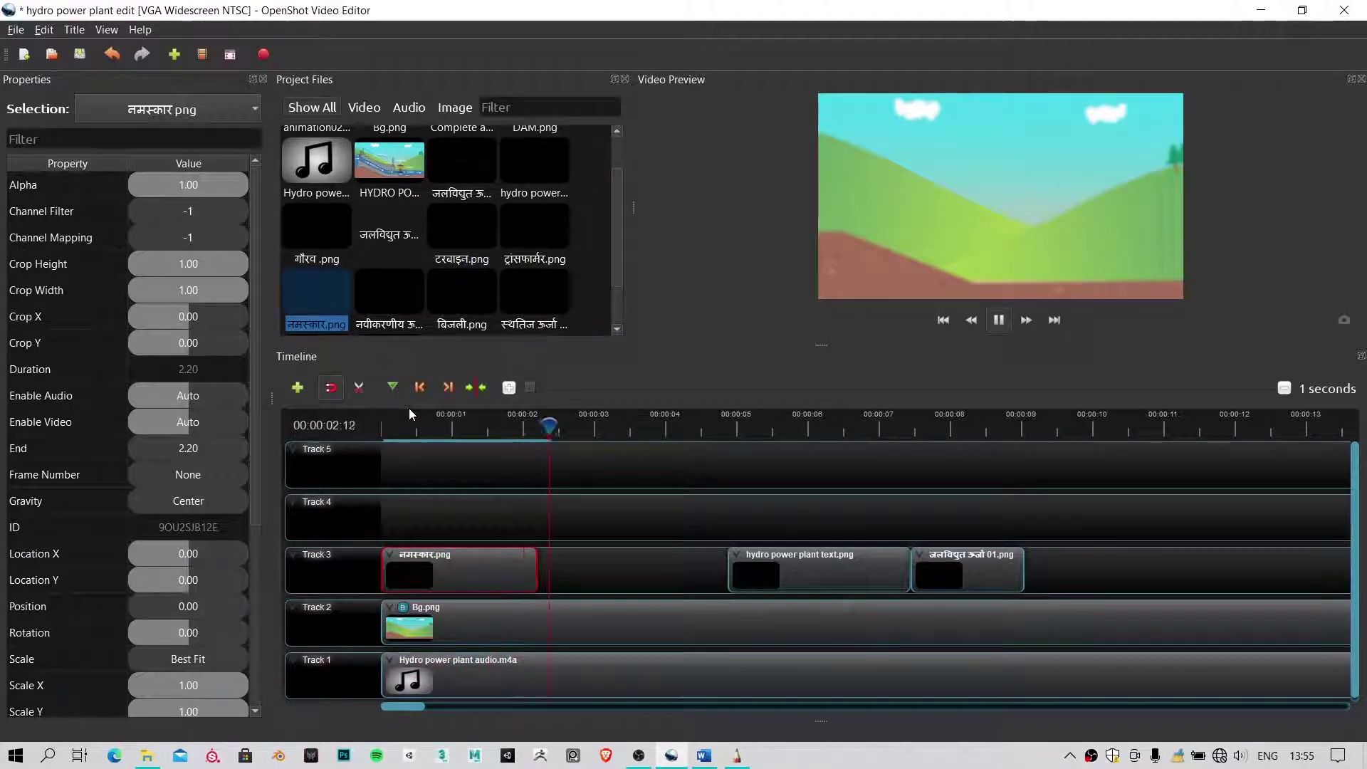
key(space)
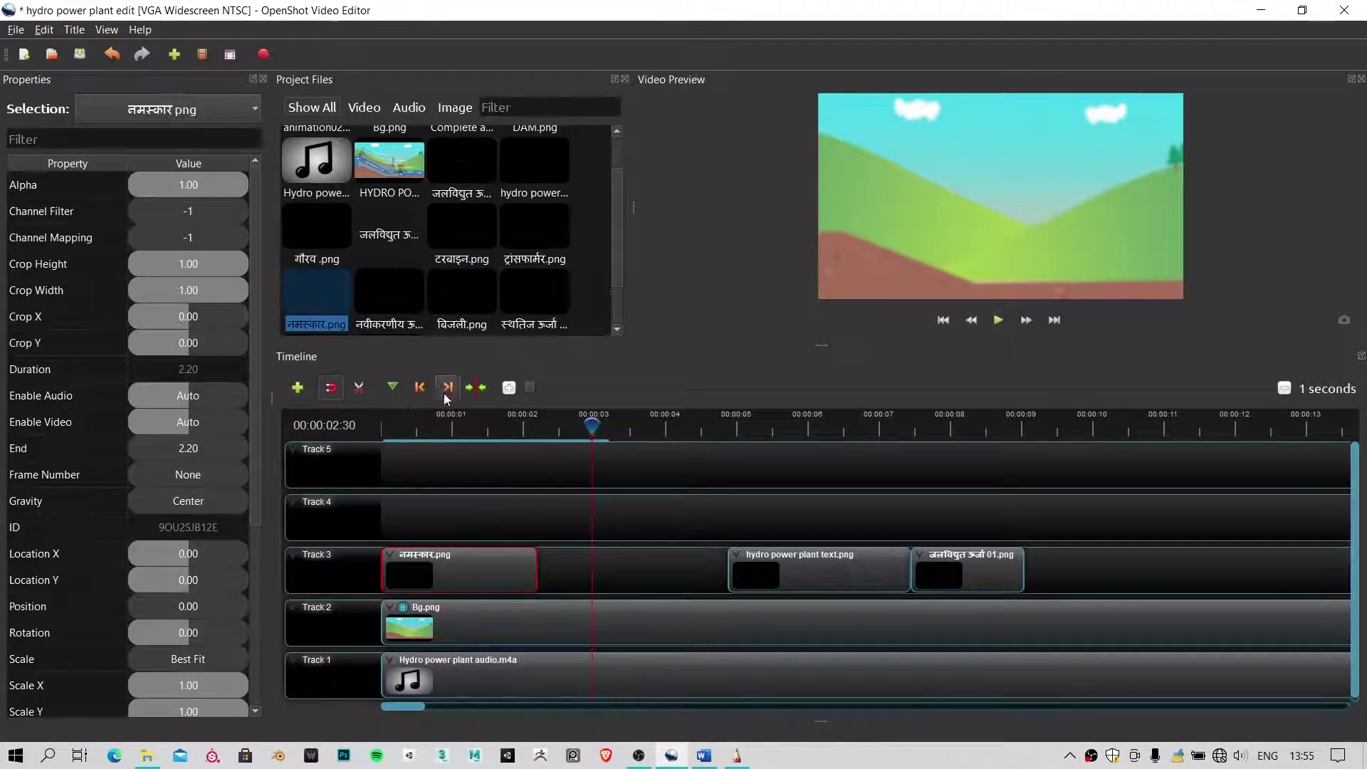
drag(423, 424, 367, 430)
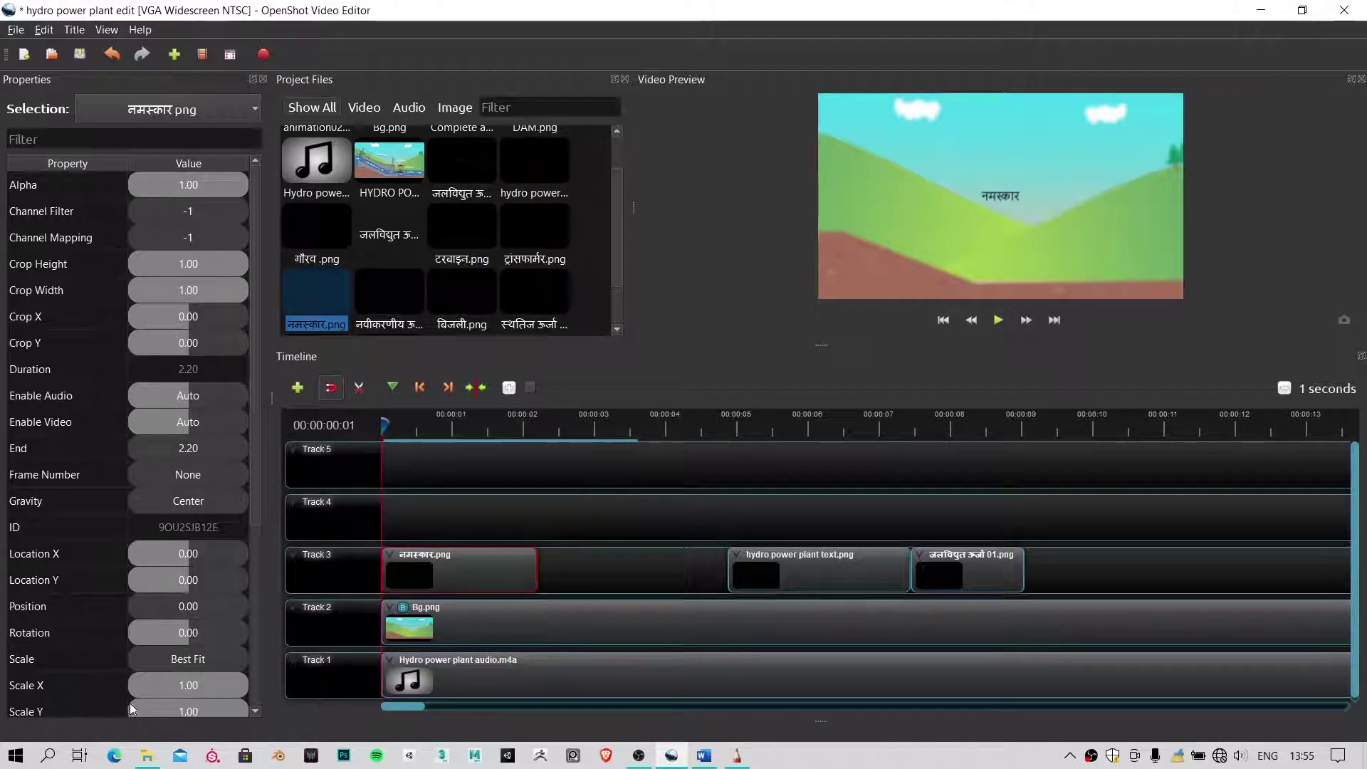
Set the Scale property of the नमस्कार.png clip to Crop
scroll(160, 659, down, 2)
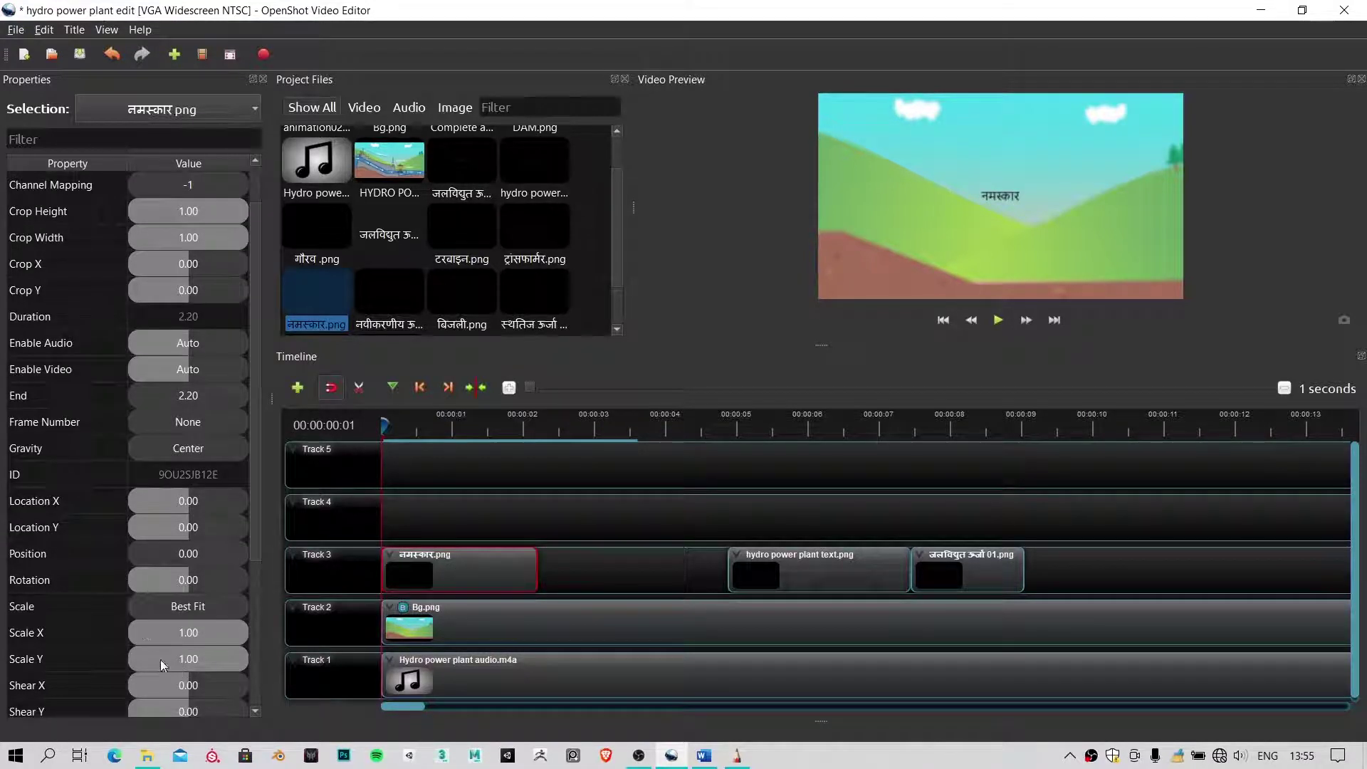
double_click(190, 607)
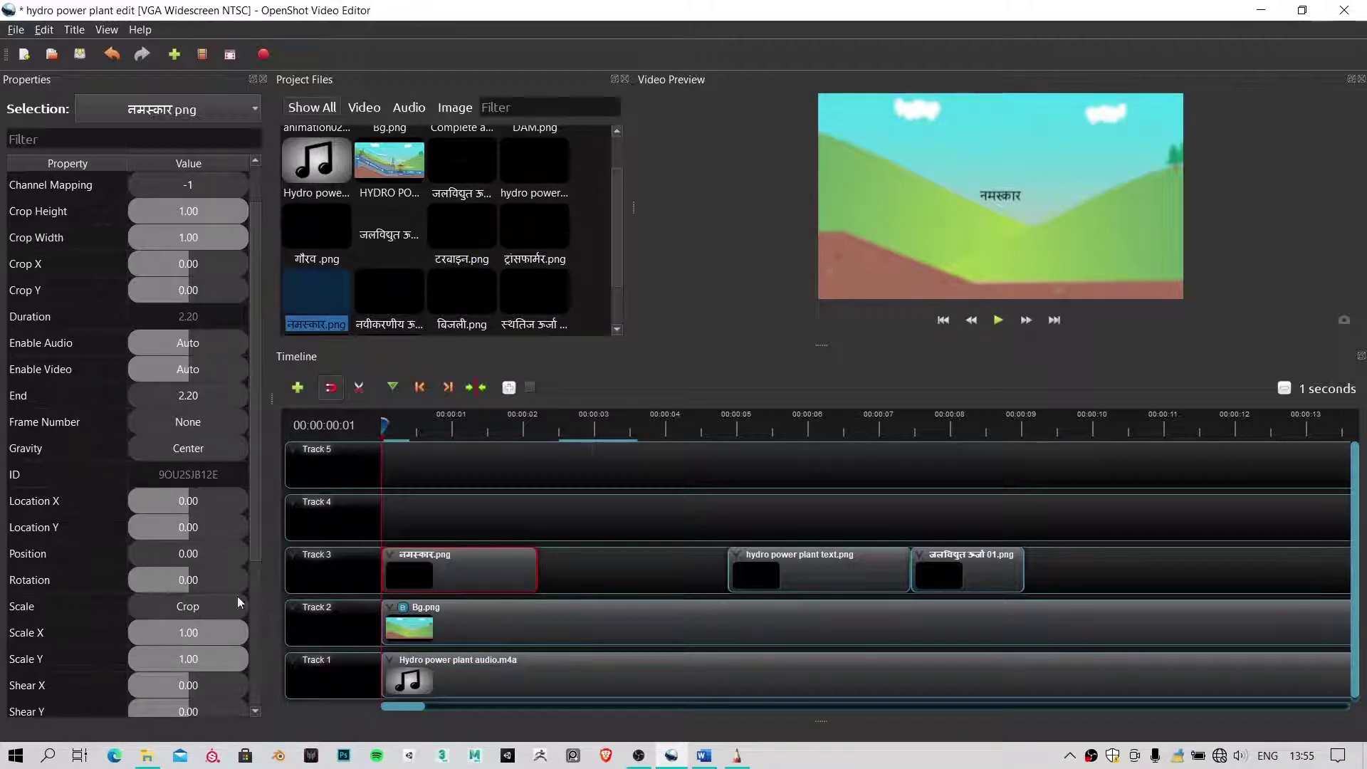
Set the Scale property of the hydro power plant text.png and जलविद्युत ऊर्जा 01.png clips to Crop
click(781, 570)
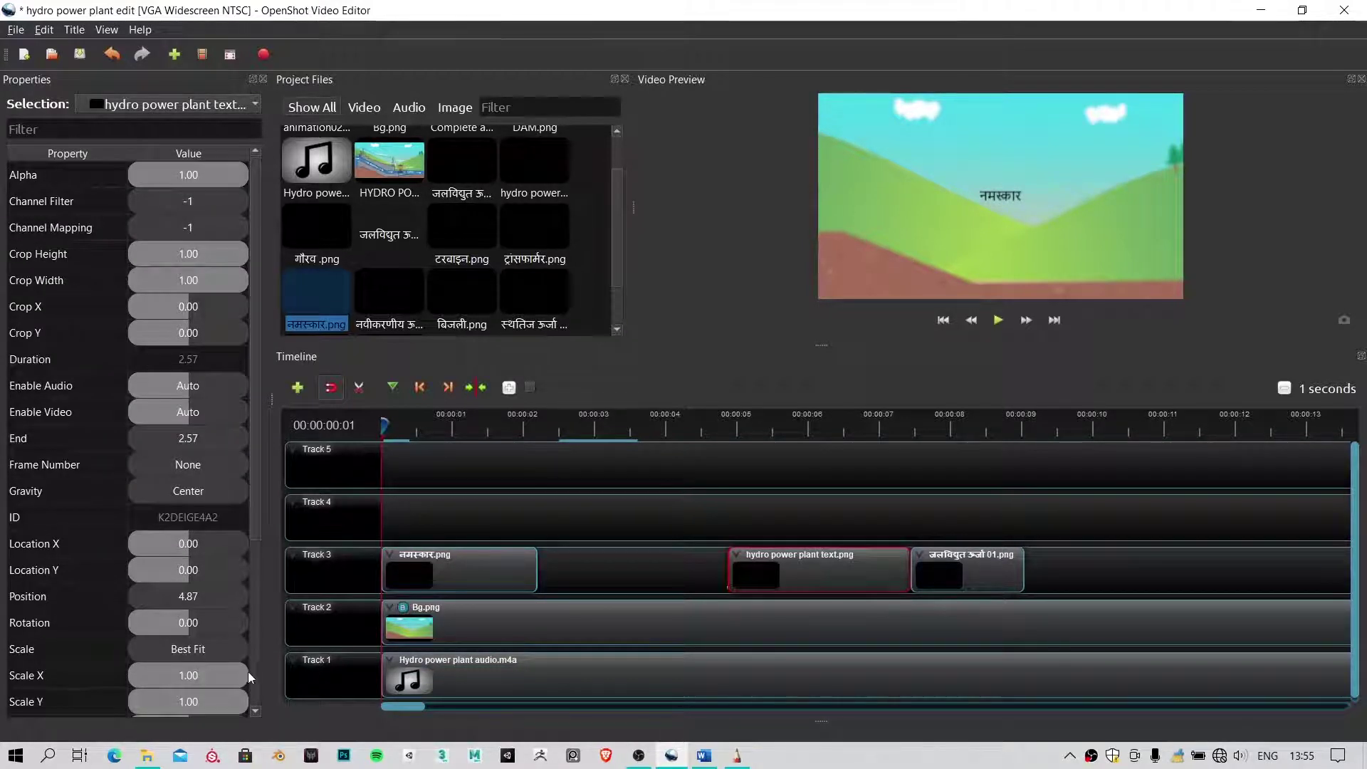
double_click(189, 648)
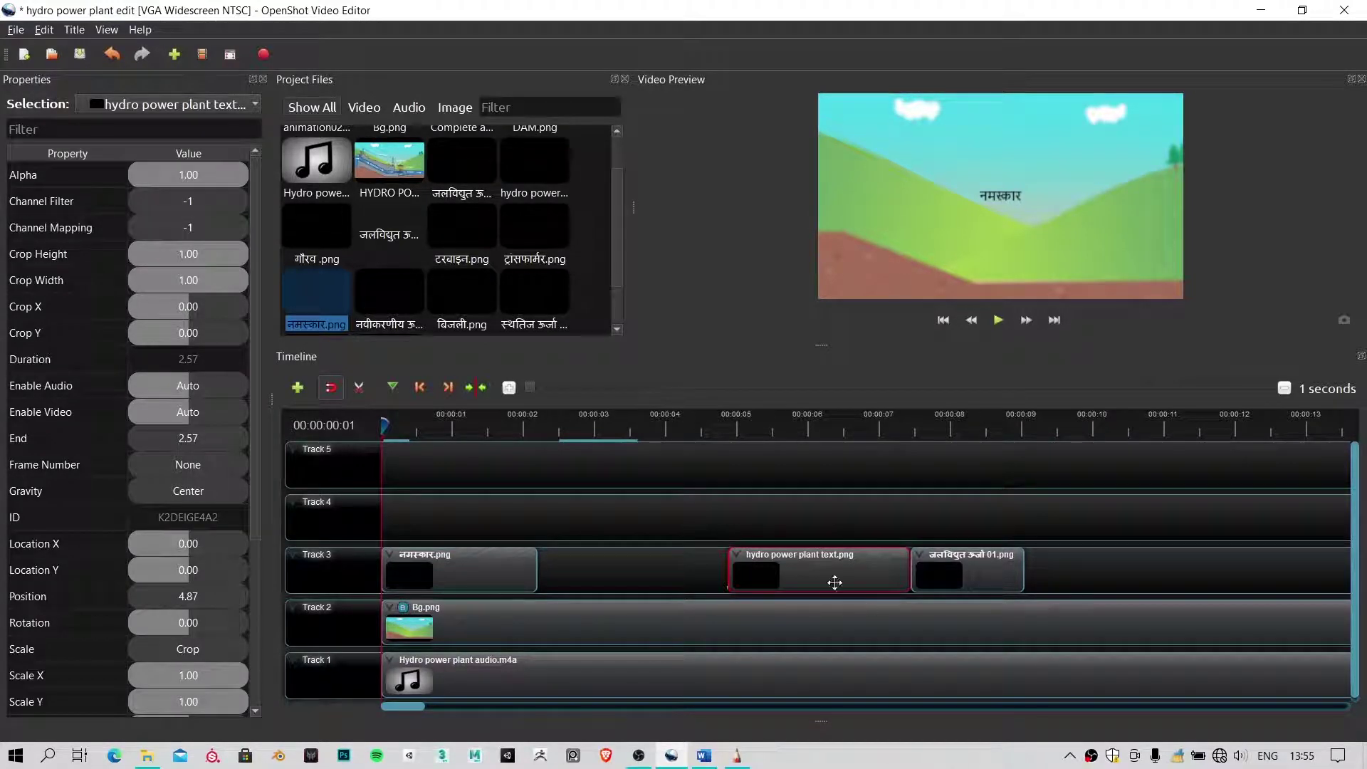
click(760, 431)
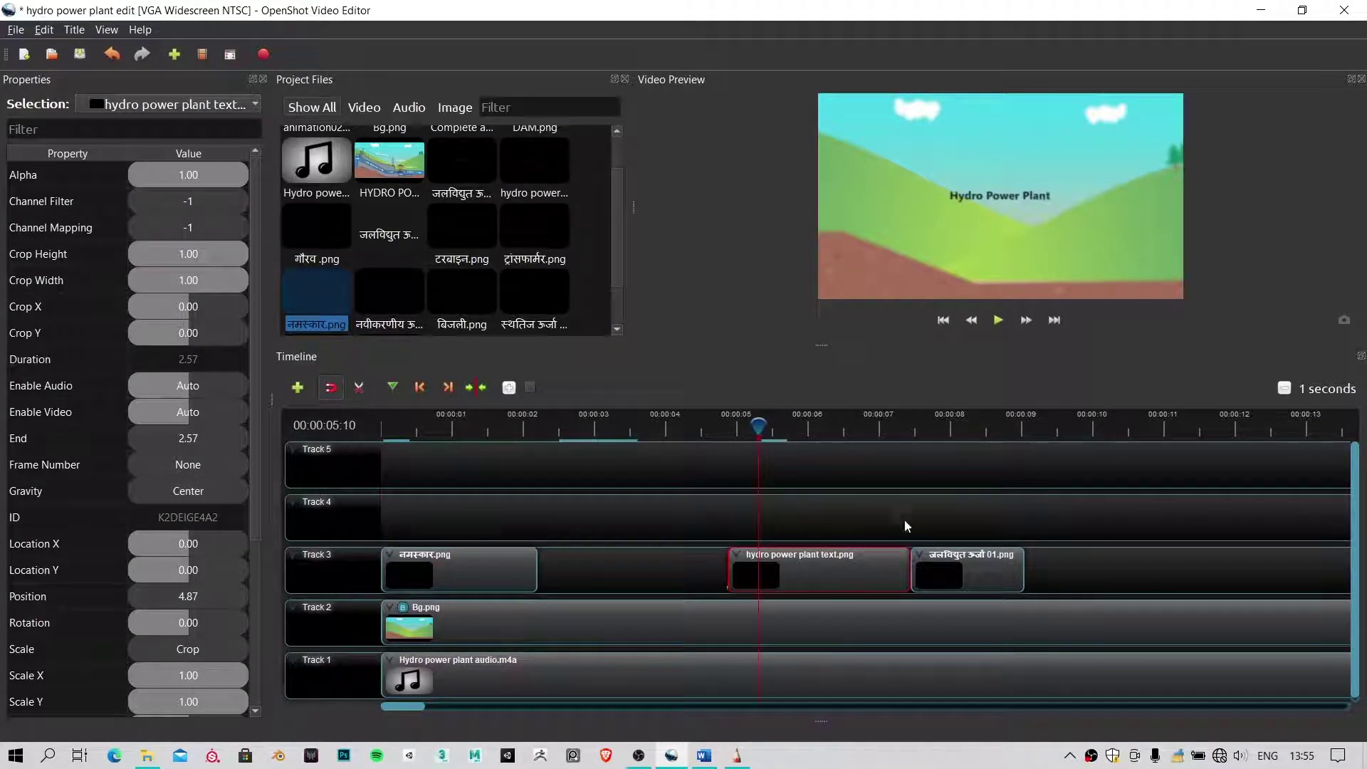
click(956, 563)
click(937, 446)
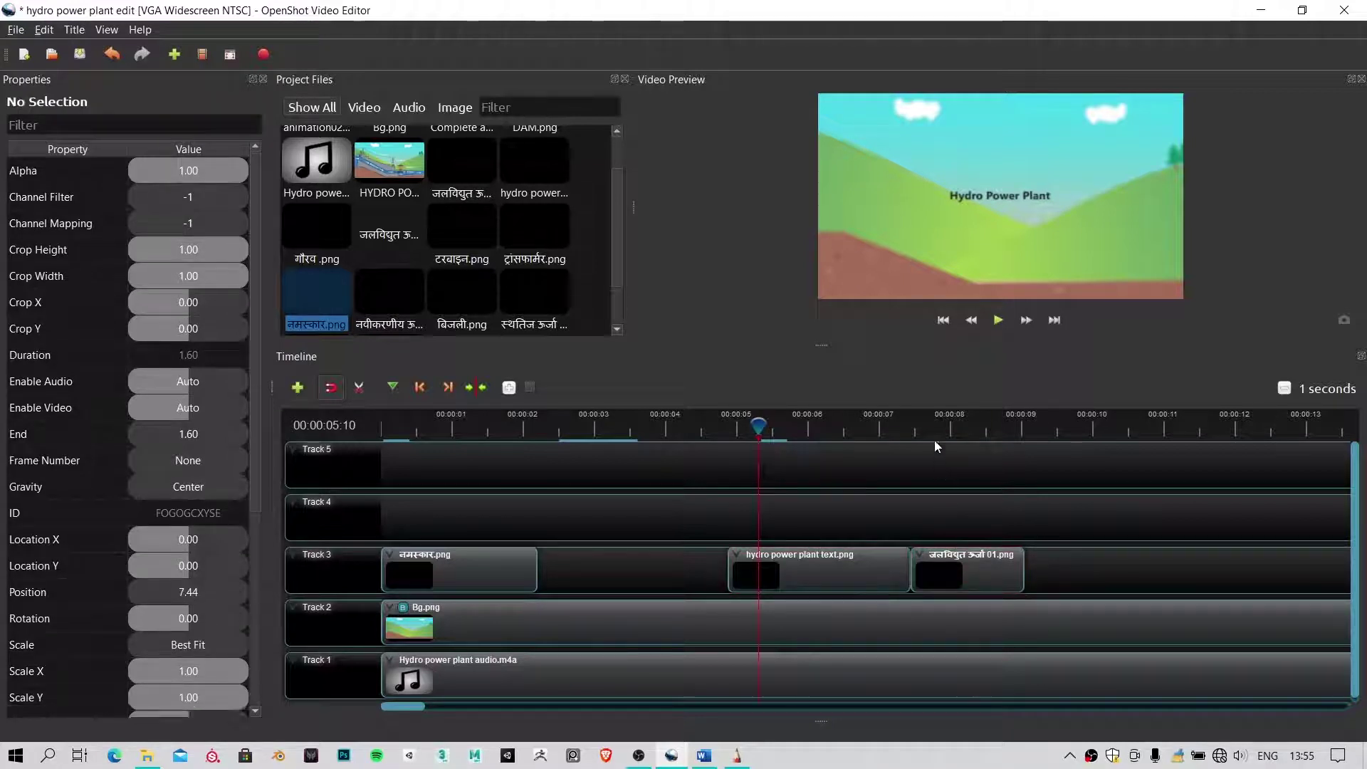
click(936, 431)
click(970, 570)
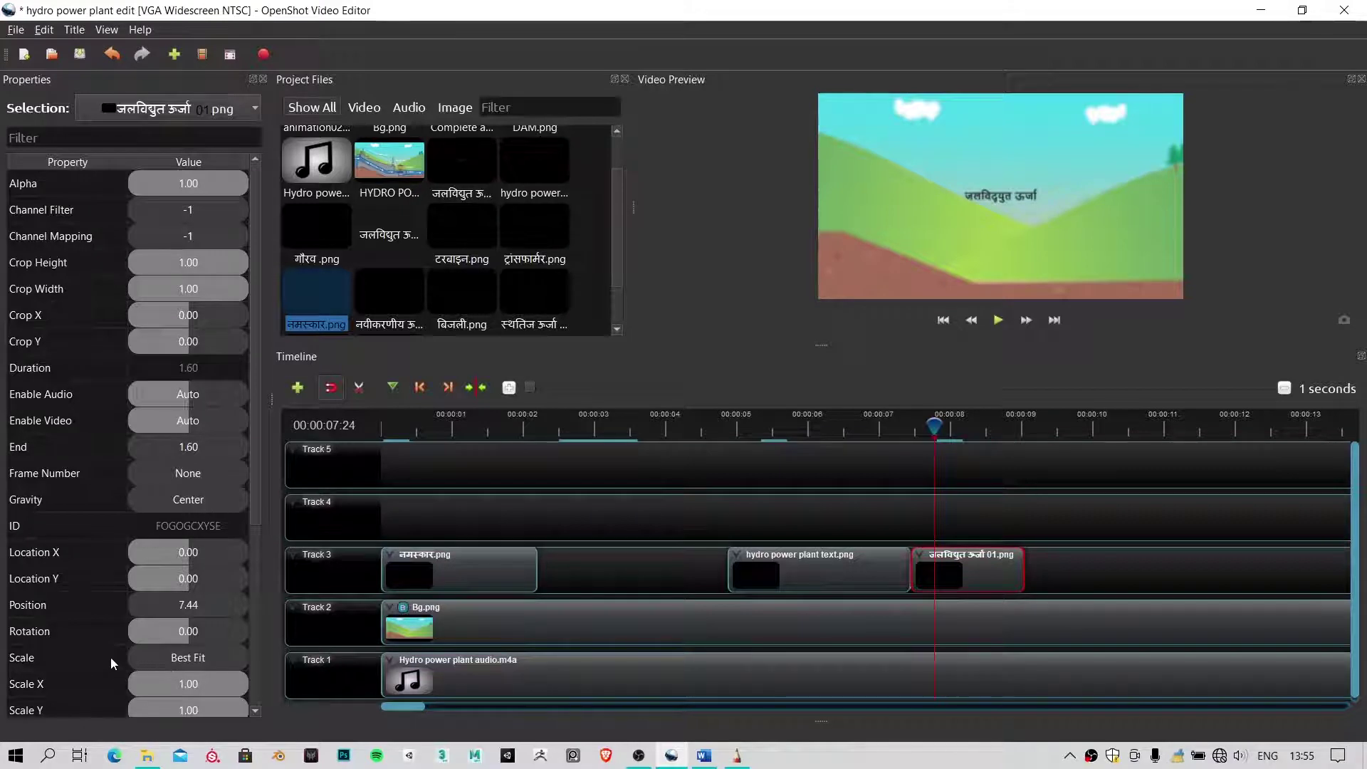
drag(203, 658, 124, 662)
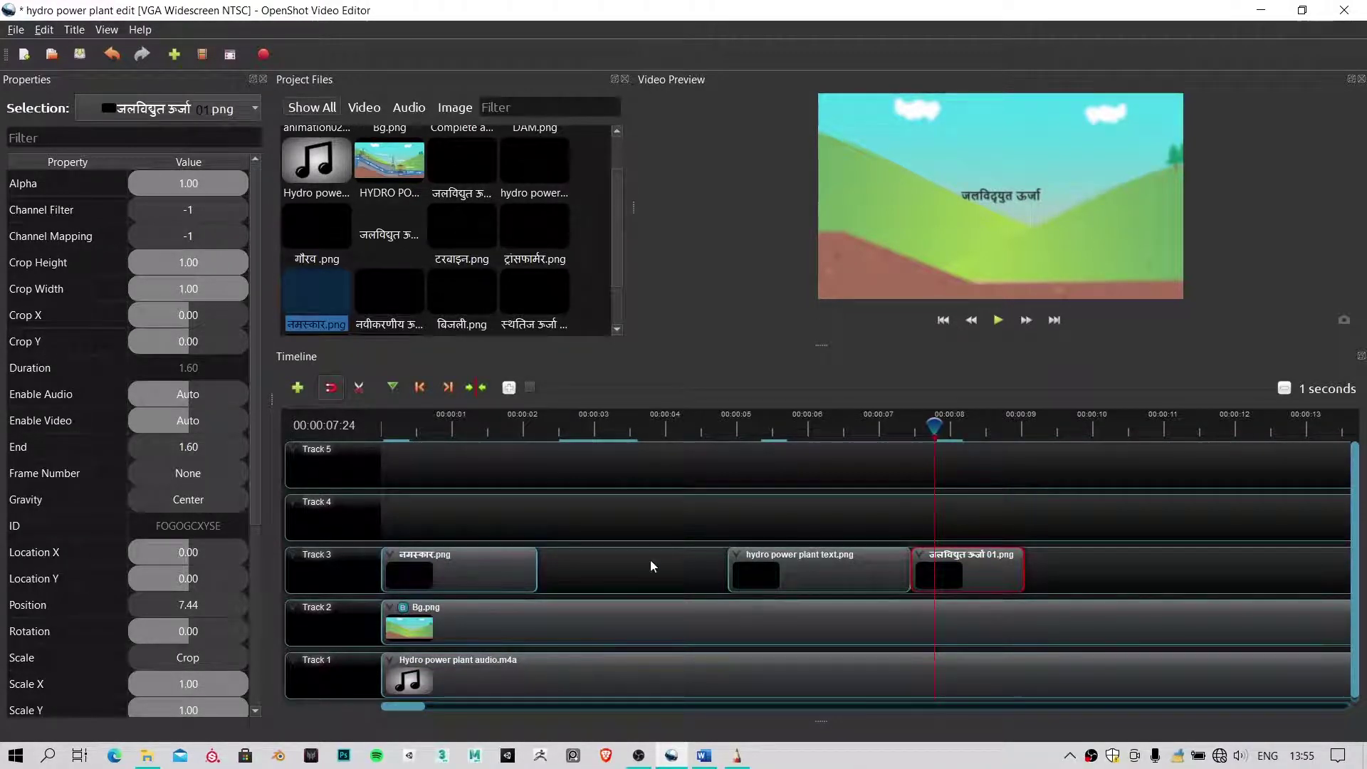
Play the opening five seconds to check the नमस्कार and Hydro Power Plant titles against the narration
click(433, 563)
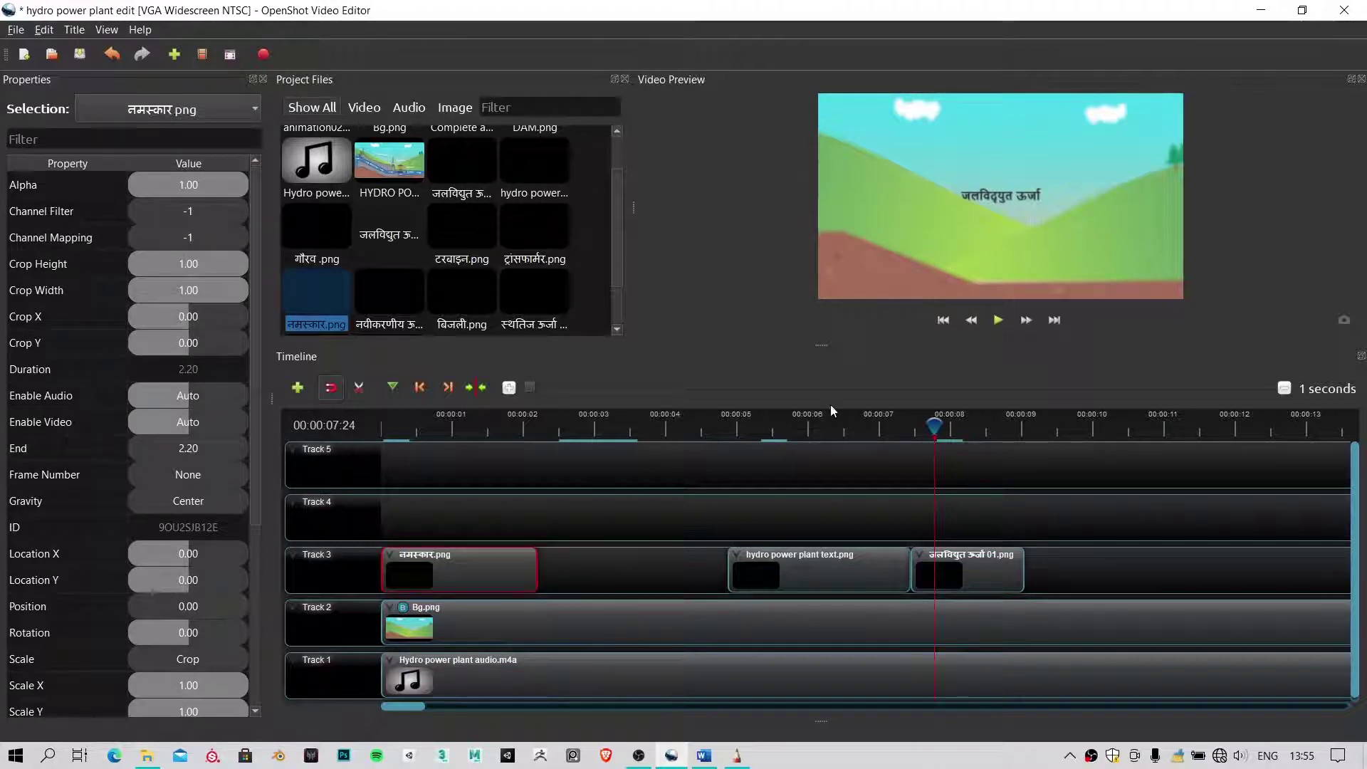
click(374, 411)
key(space)
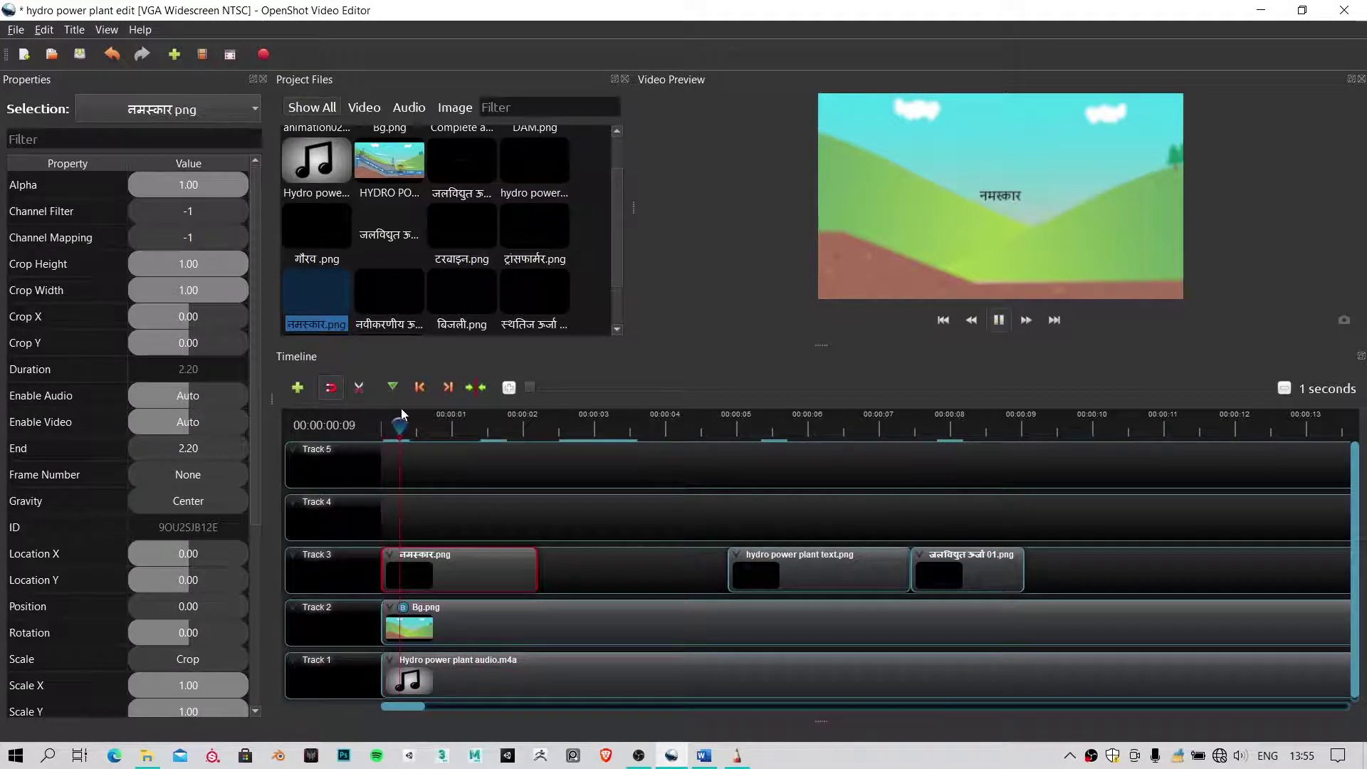
key(space)
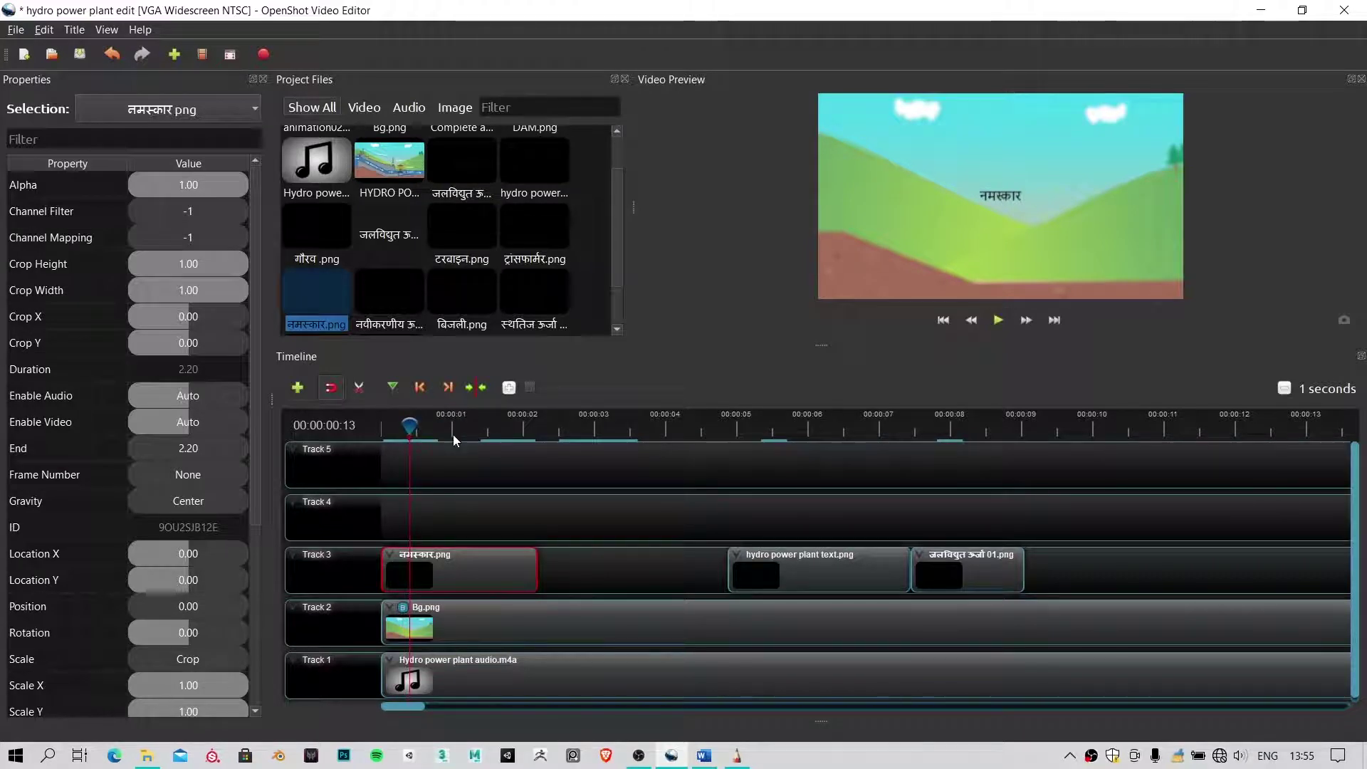
click(375, 421)
key(space)
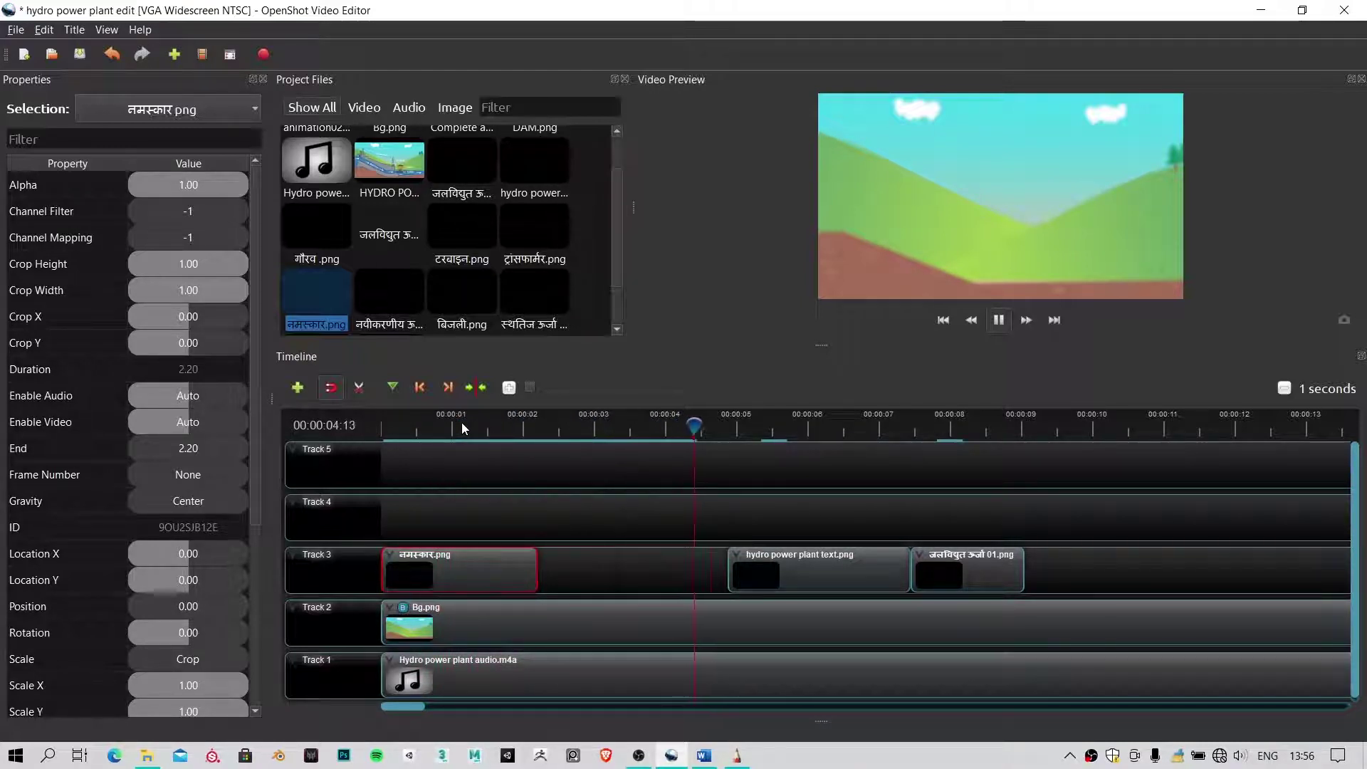
key(space)
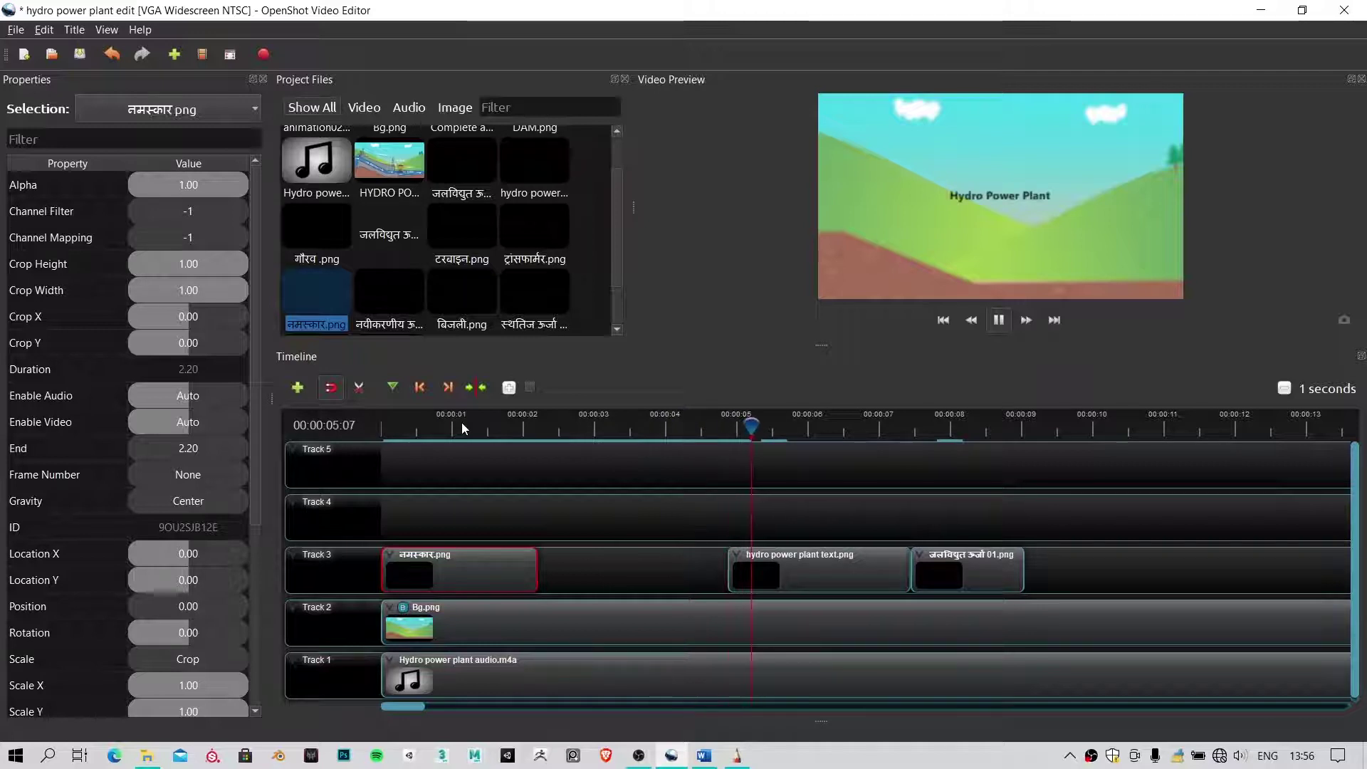
Move the hydro power plant text.png clip to 4.54 seconds, lengthen it to 2.94 seconds and replay the opening
drag(805, 564, 905, 571)
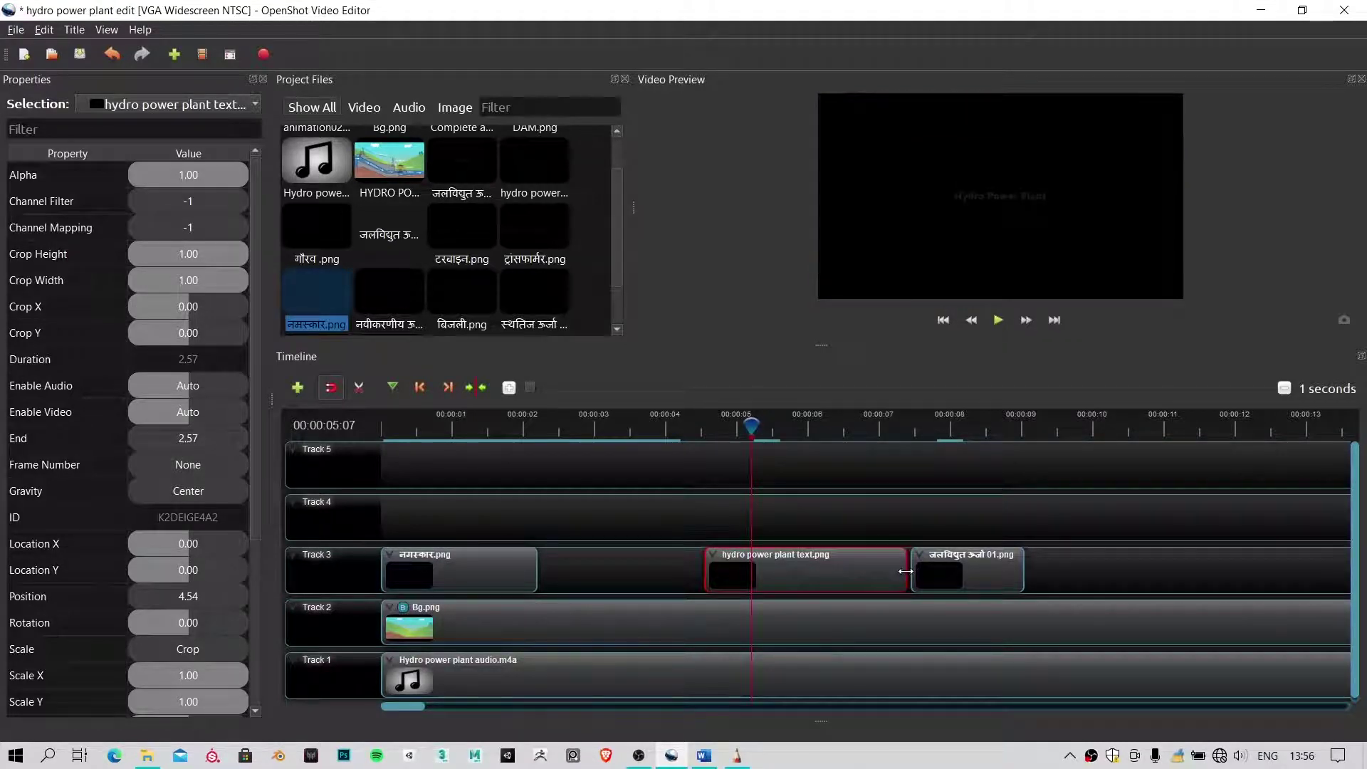
drag(749, 425, 405, 421)
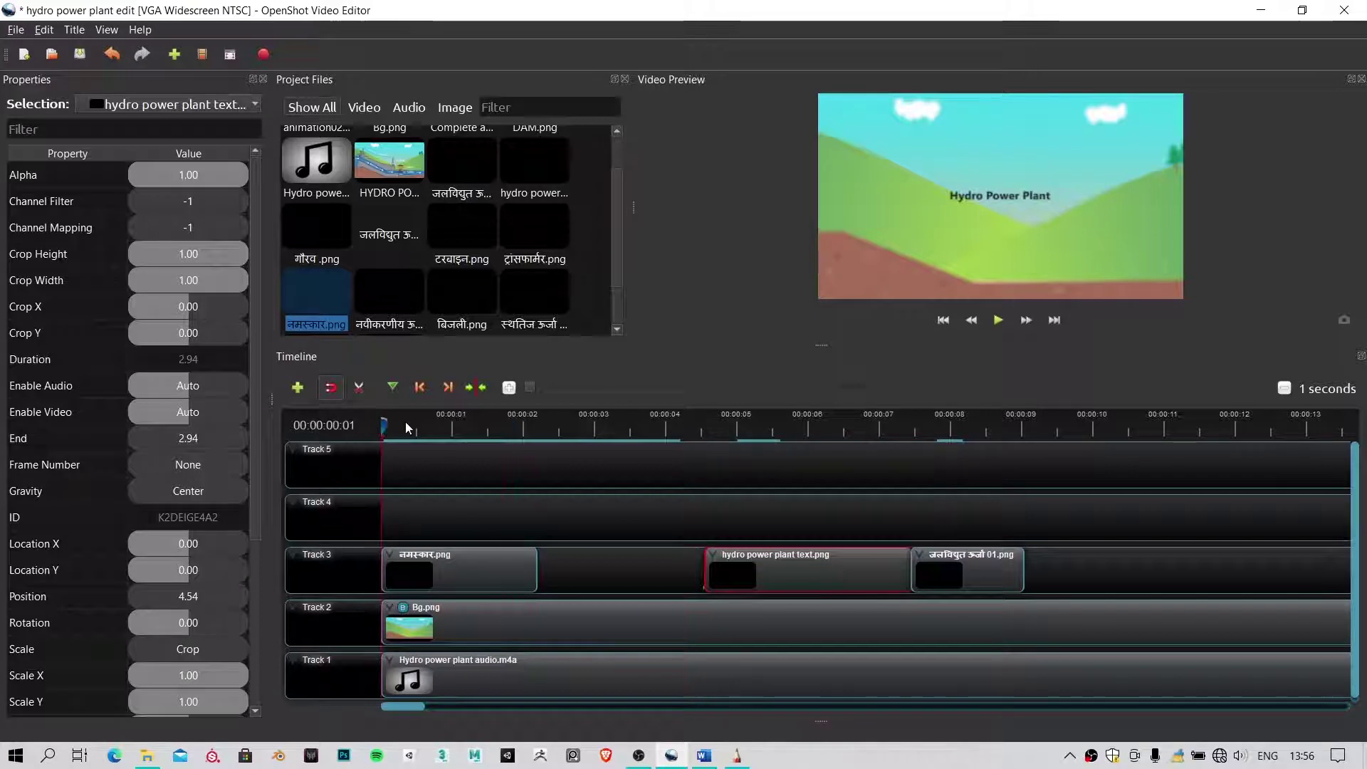
key(space)
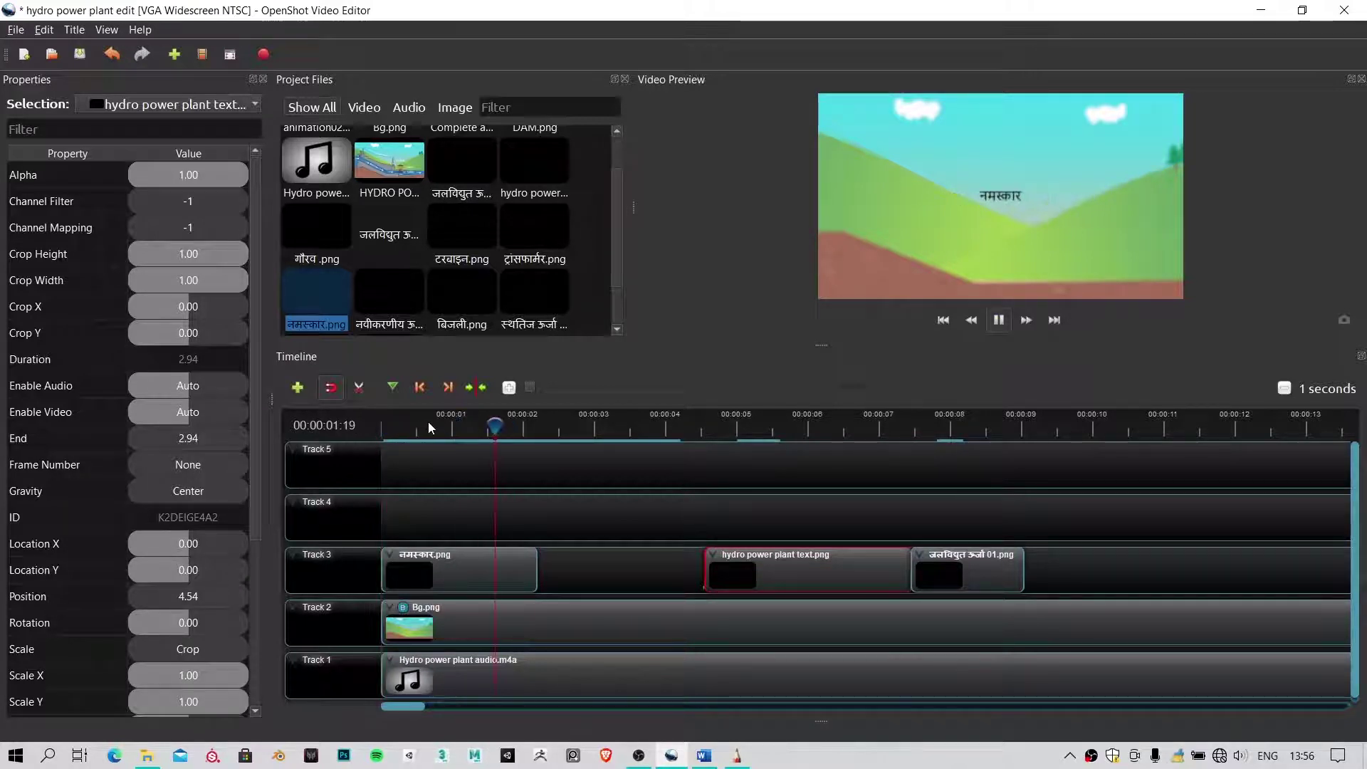
key(space)
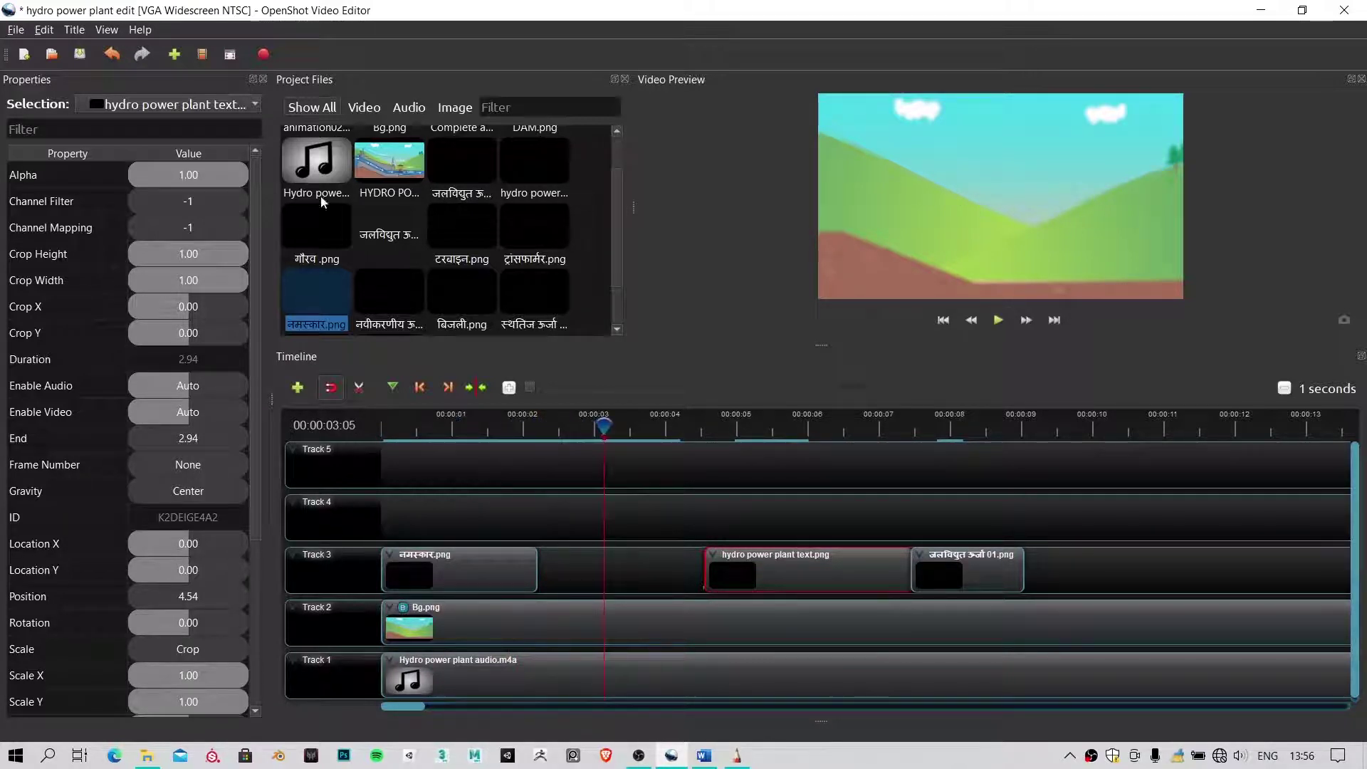
Place the narrator's name title on Track 3 right after नमस्कार.png, shorten it to 2.37 seconds and check it in playback
drag(317, 232, 541, 540)
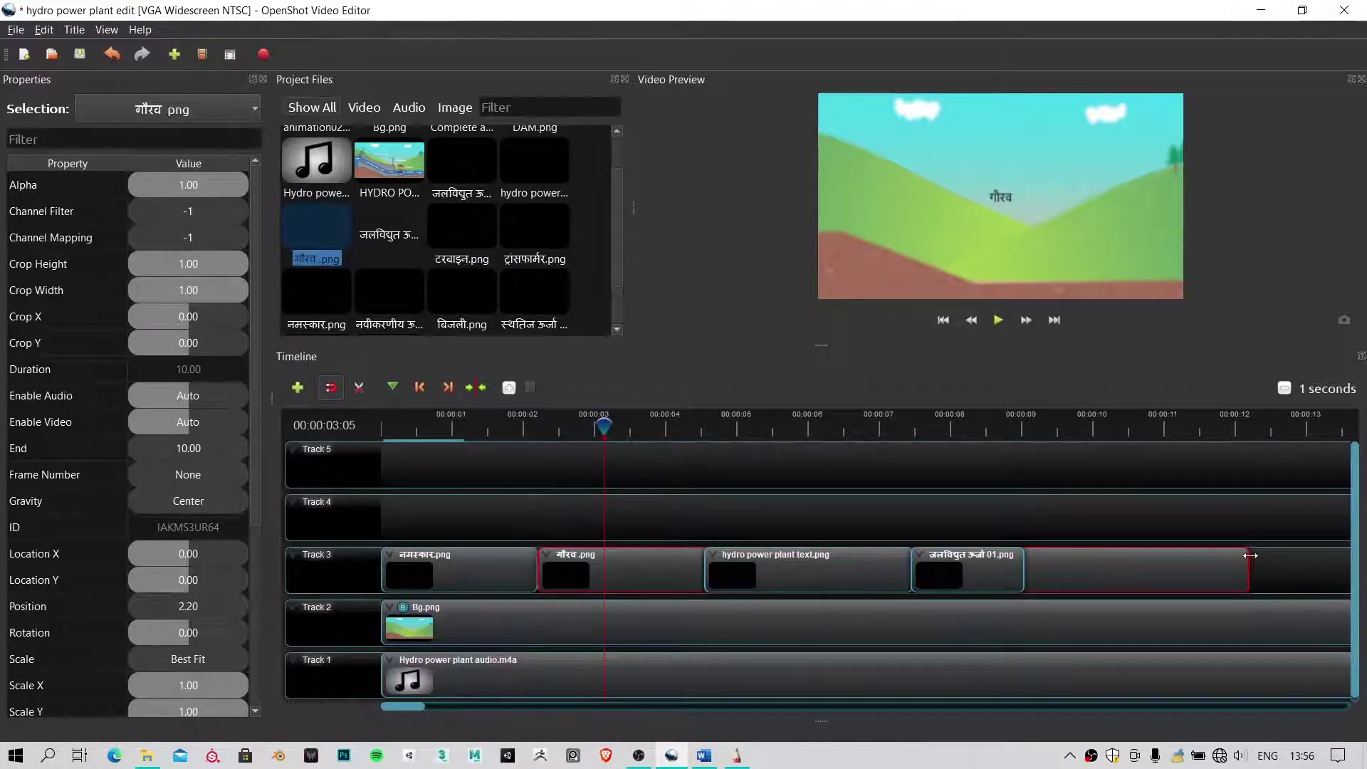
drag(1249, 569, 704, 567)
drag(591, 425, 370, 418)
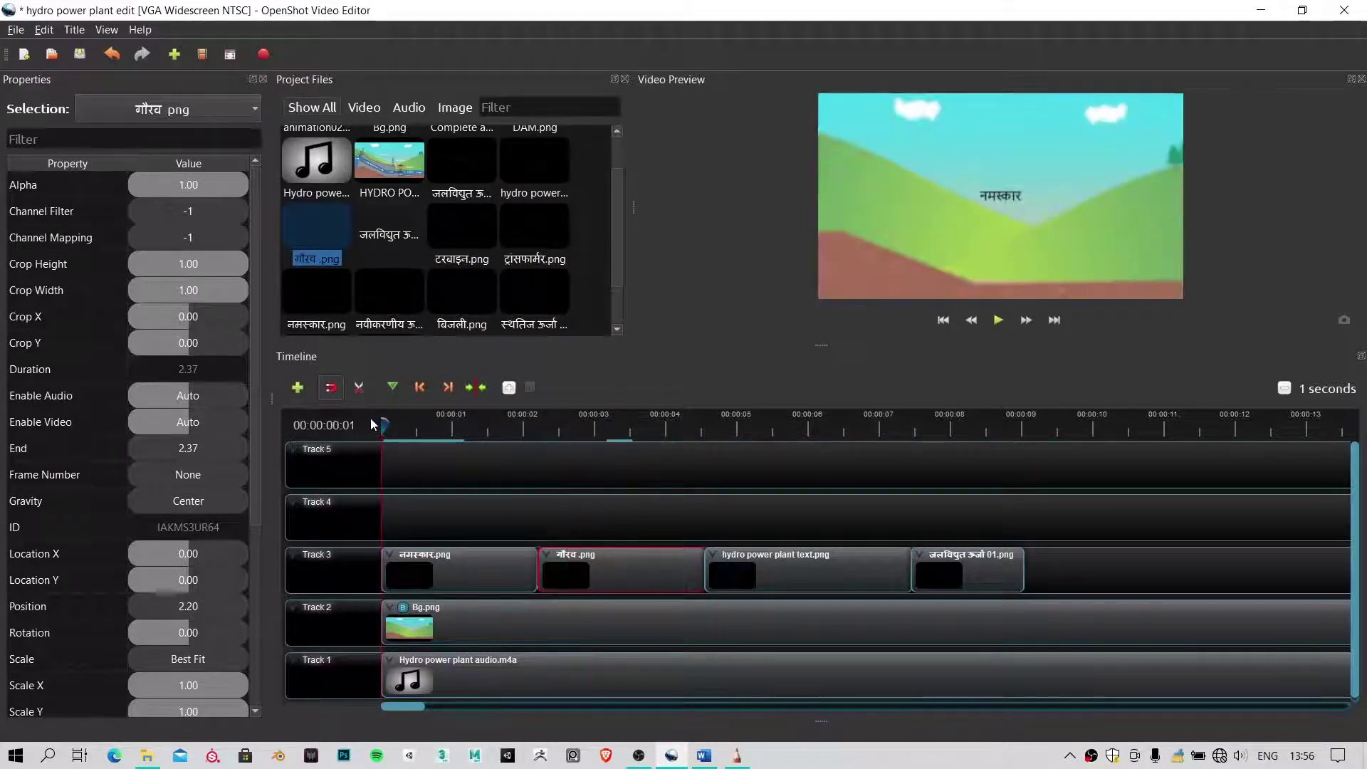
key(space)
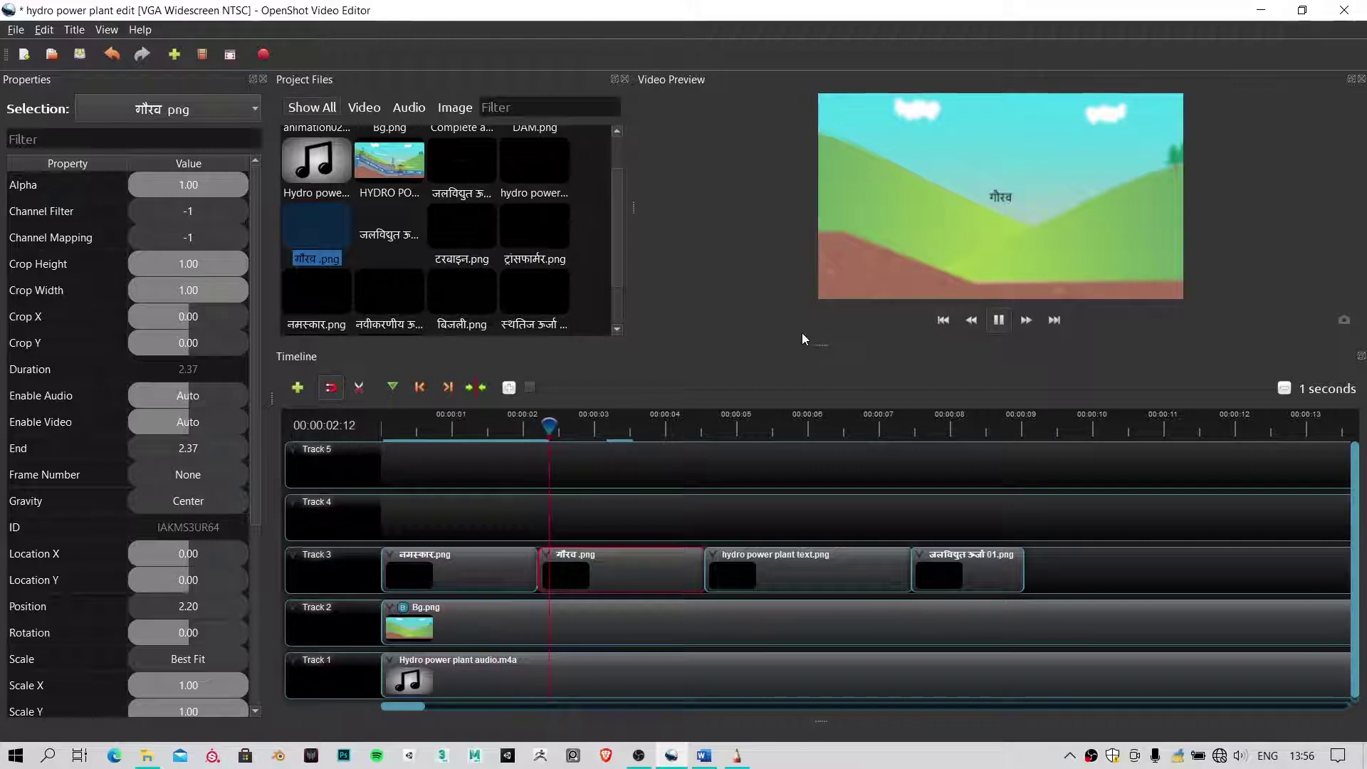
key(space)
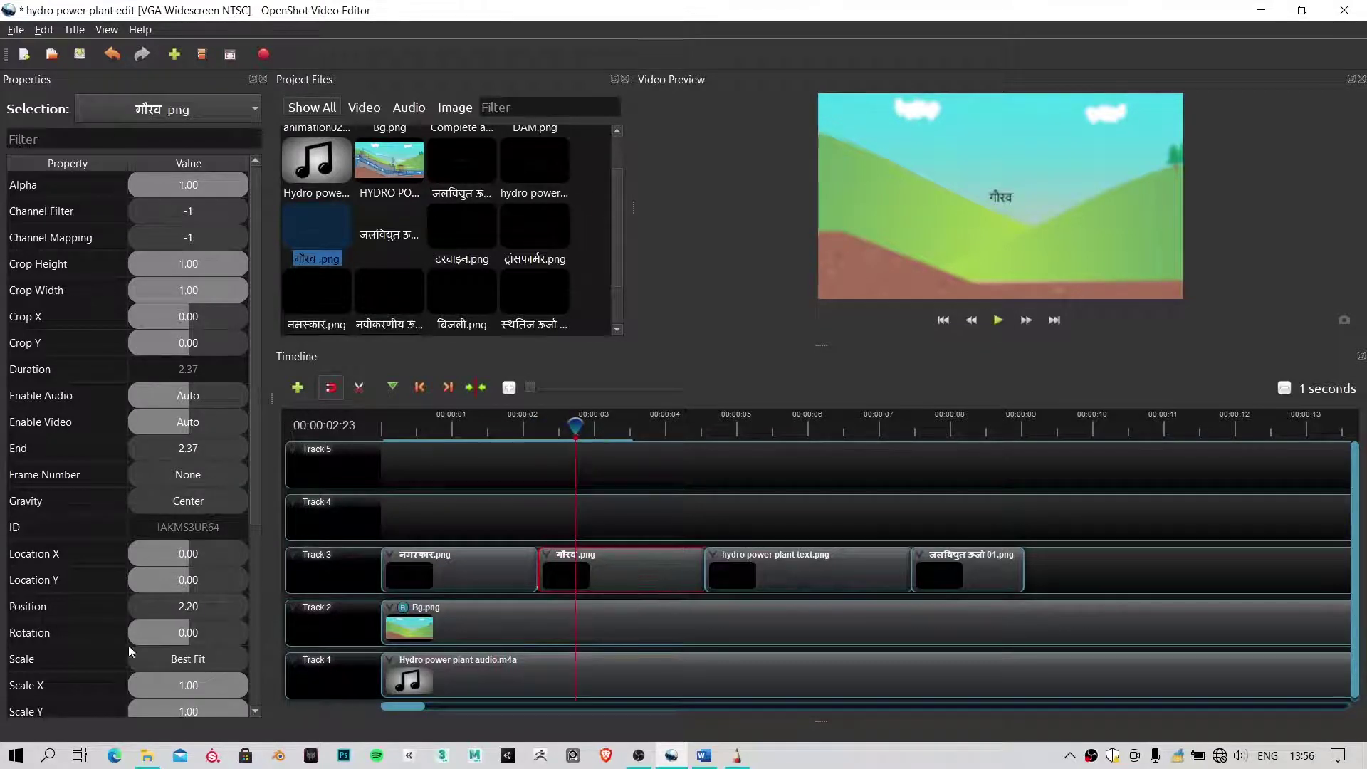
Set the Scale property of the narrator's name clip and the नमस्कार.png clip to None
key(ctrl+s)
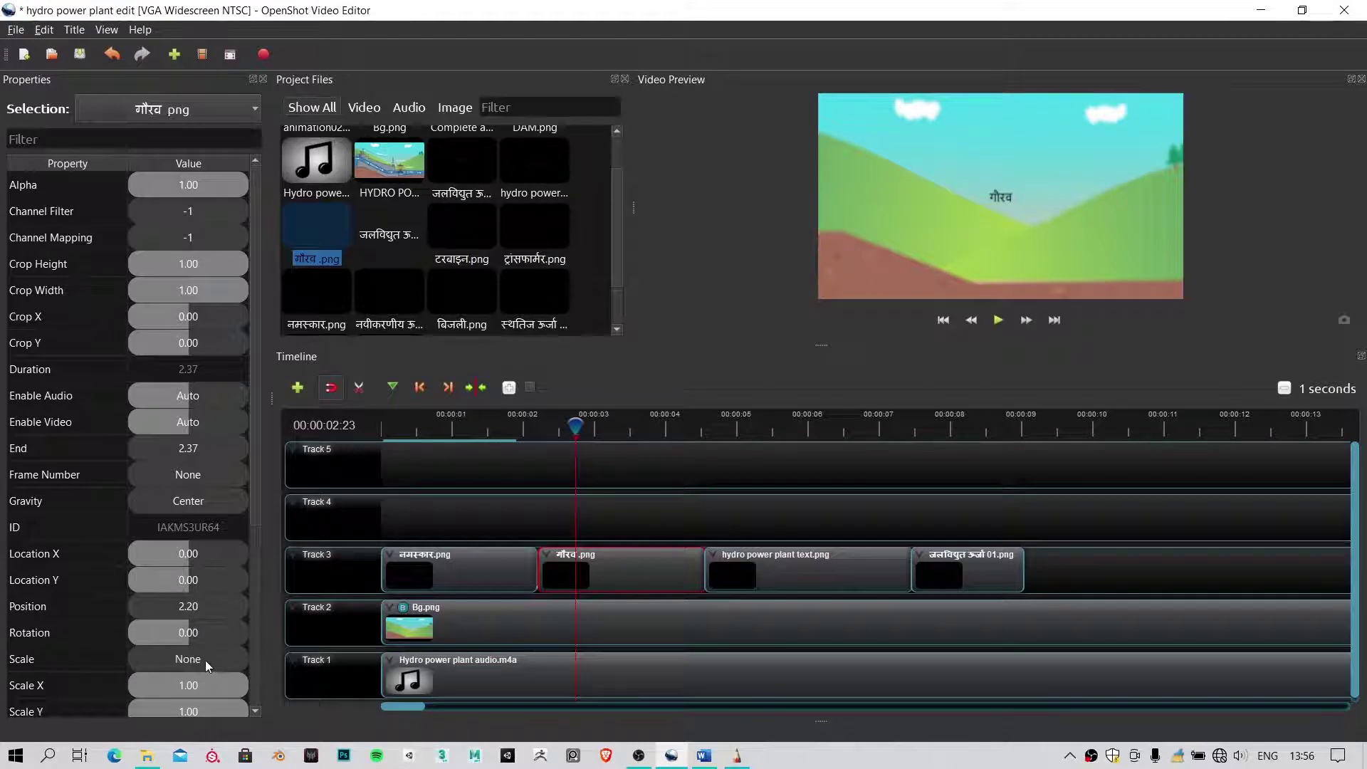
click(496, 427)
click(479, 573)
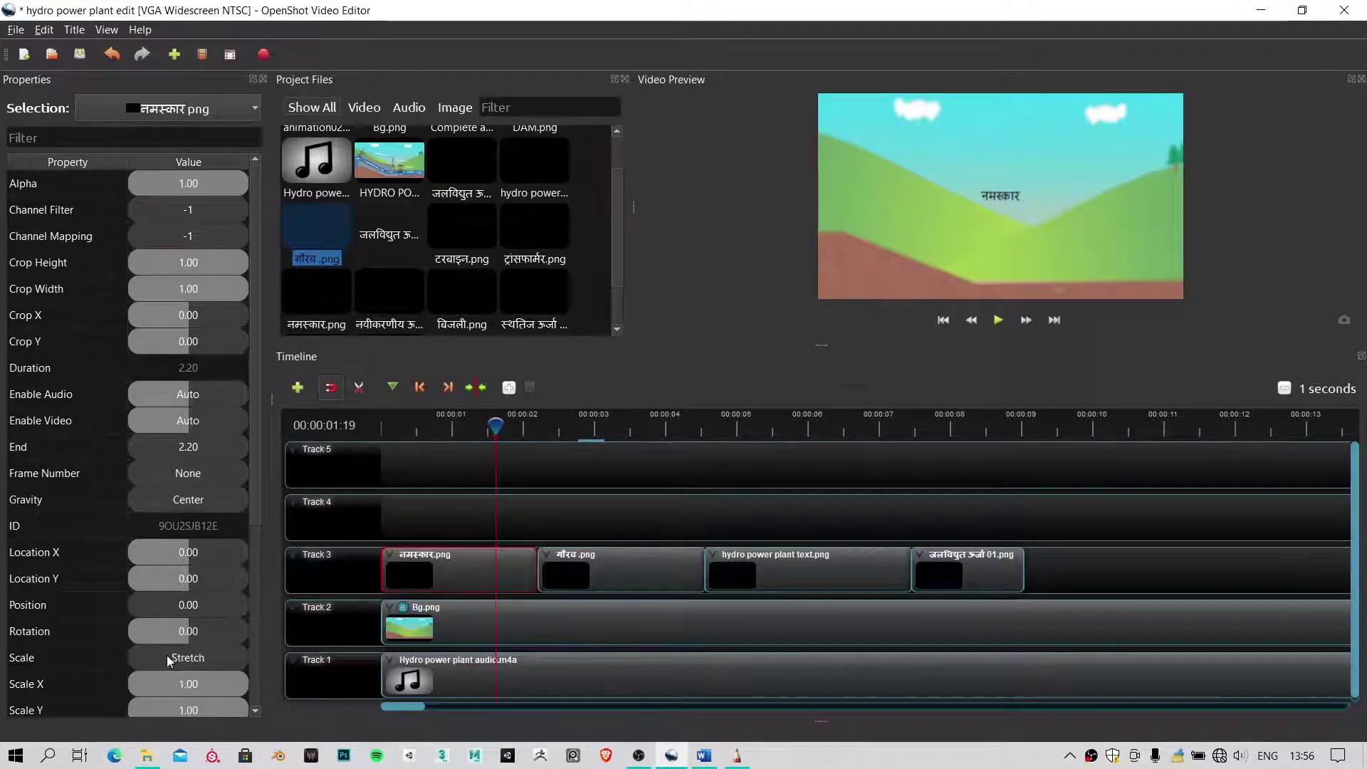
drag(214, 664, 160, 658)
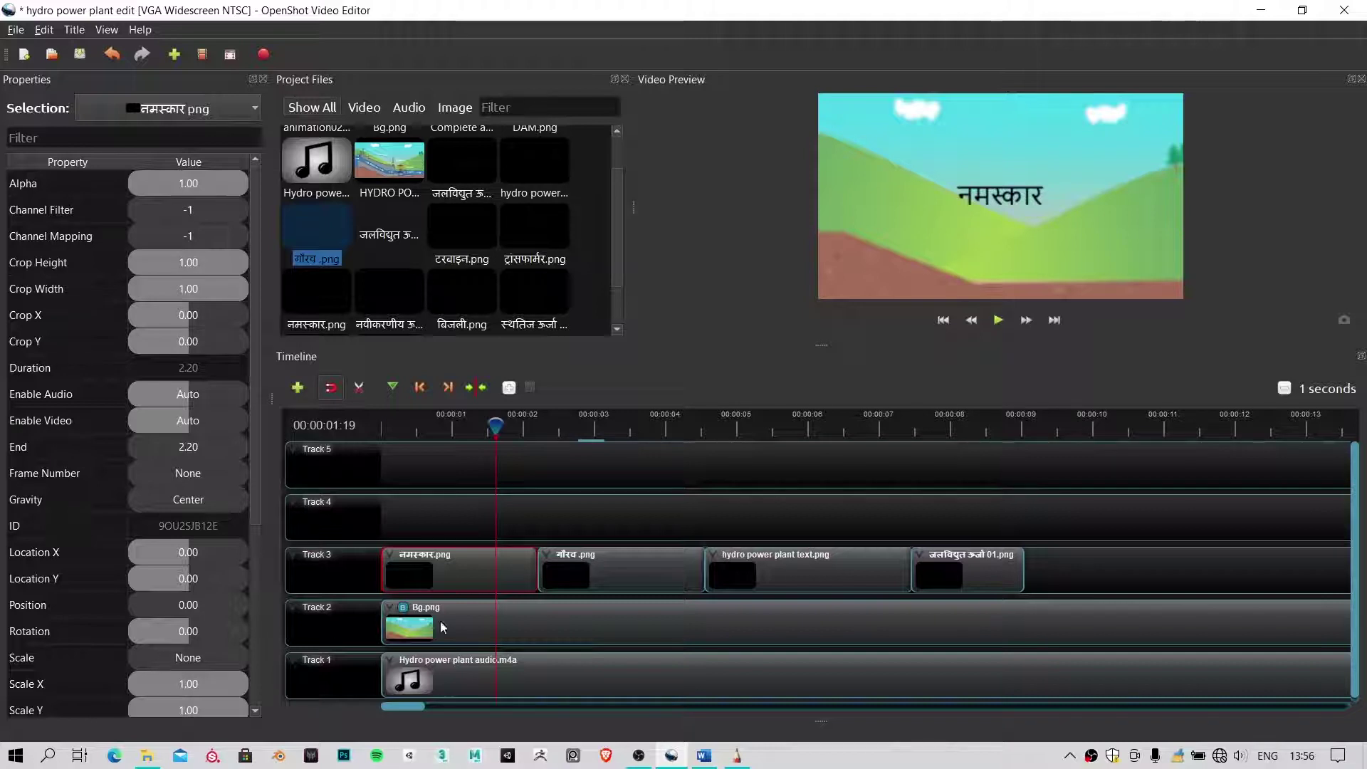
Set the Scale property of the hydro power plant text.png clip to None, with the playhead over that clip
click(631, 568)
click(811, 568)
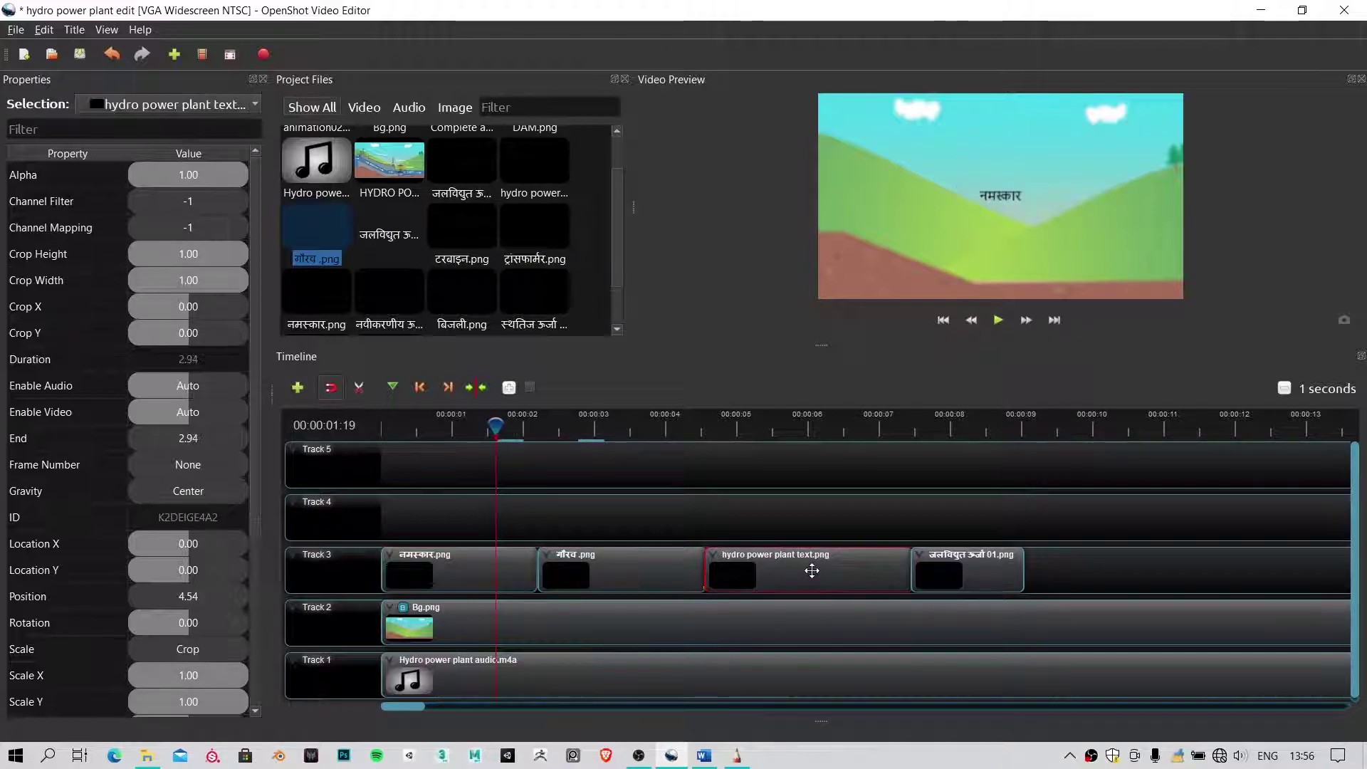
click(732, 426)
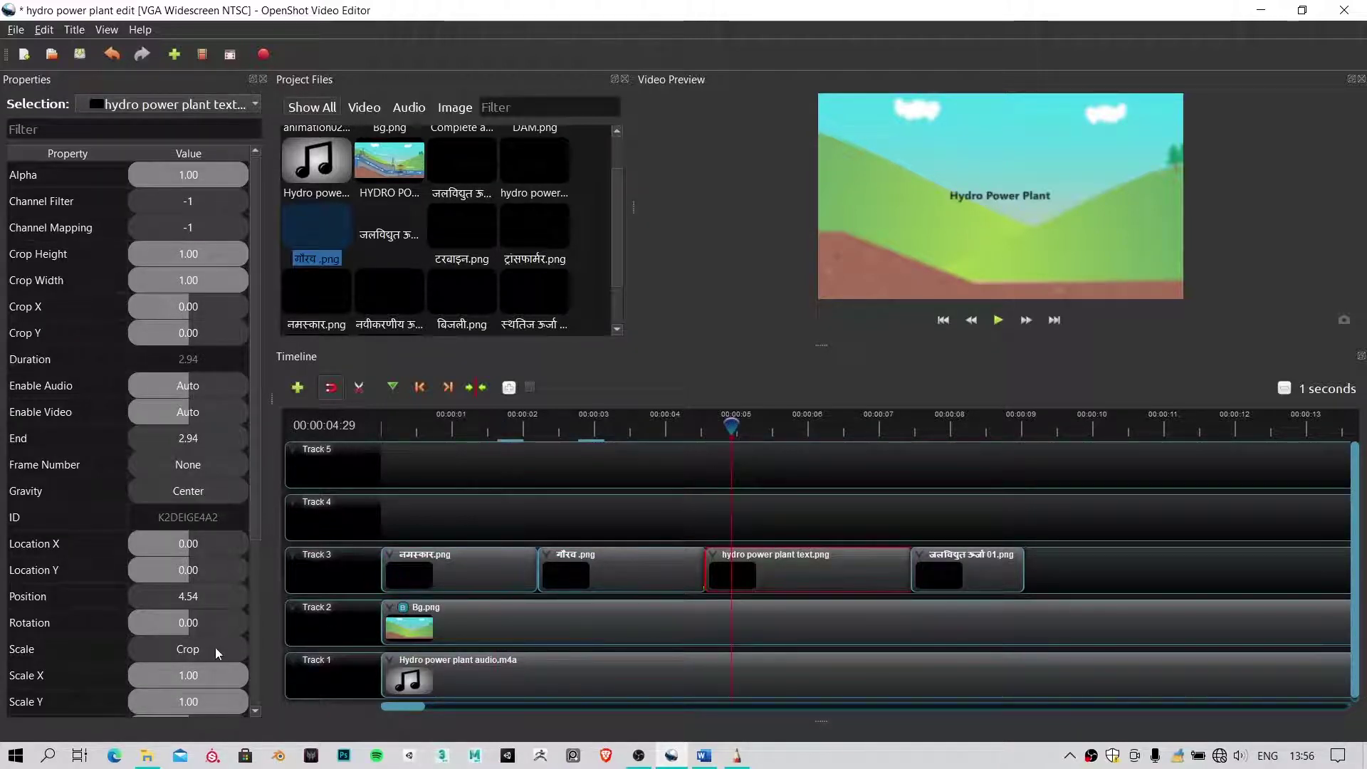
drag(131, 653, 175, 656)
drag(4, 676, 211, 656)
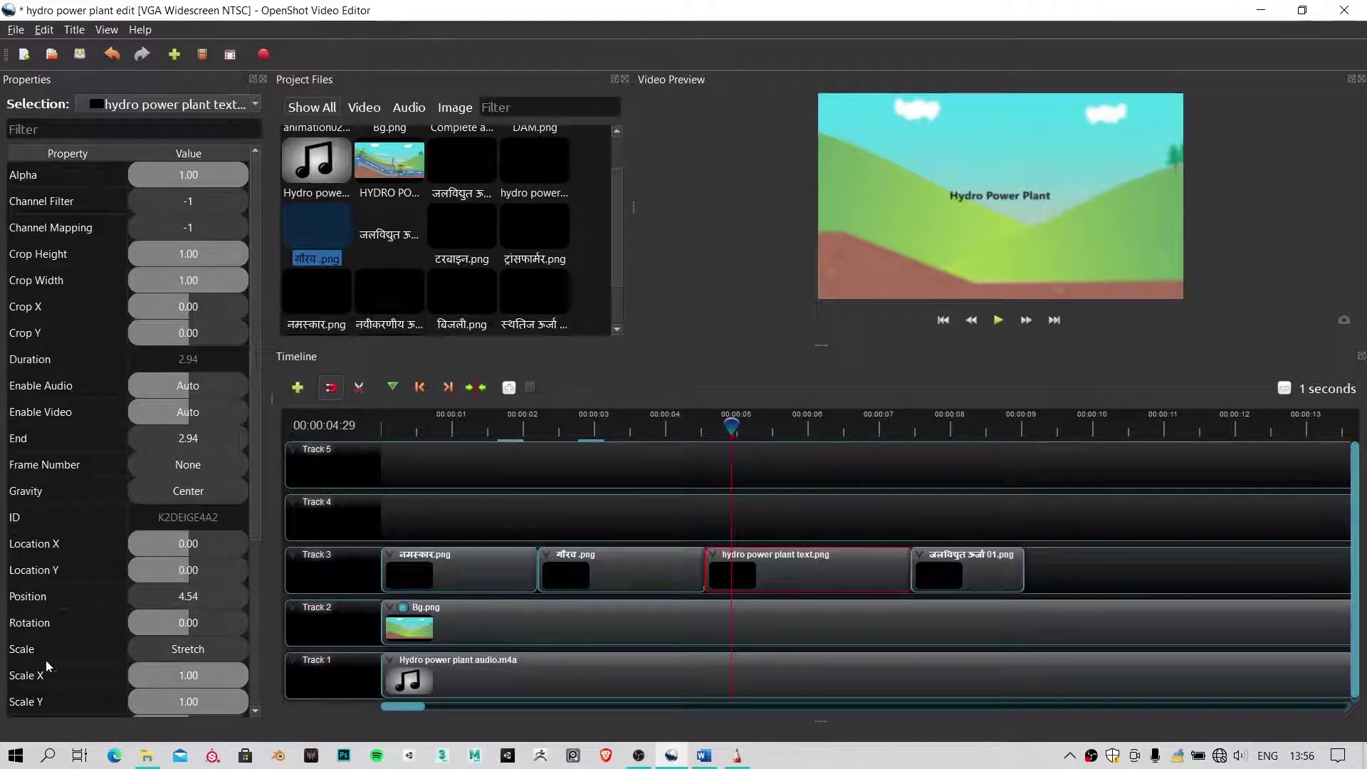
drag(46, 666, 233, 656)
drag(107, 665, 215, 653)
drag(110, 662, 194, 656)
drag(90, 665, 191, 662)
drag(91, 667, 198, 652)
drag(86, 655, 205, 658)
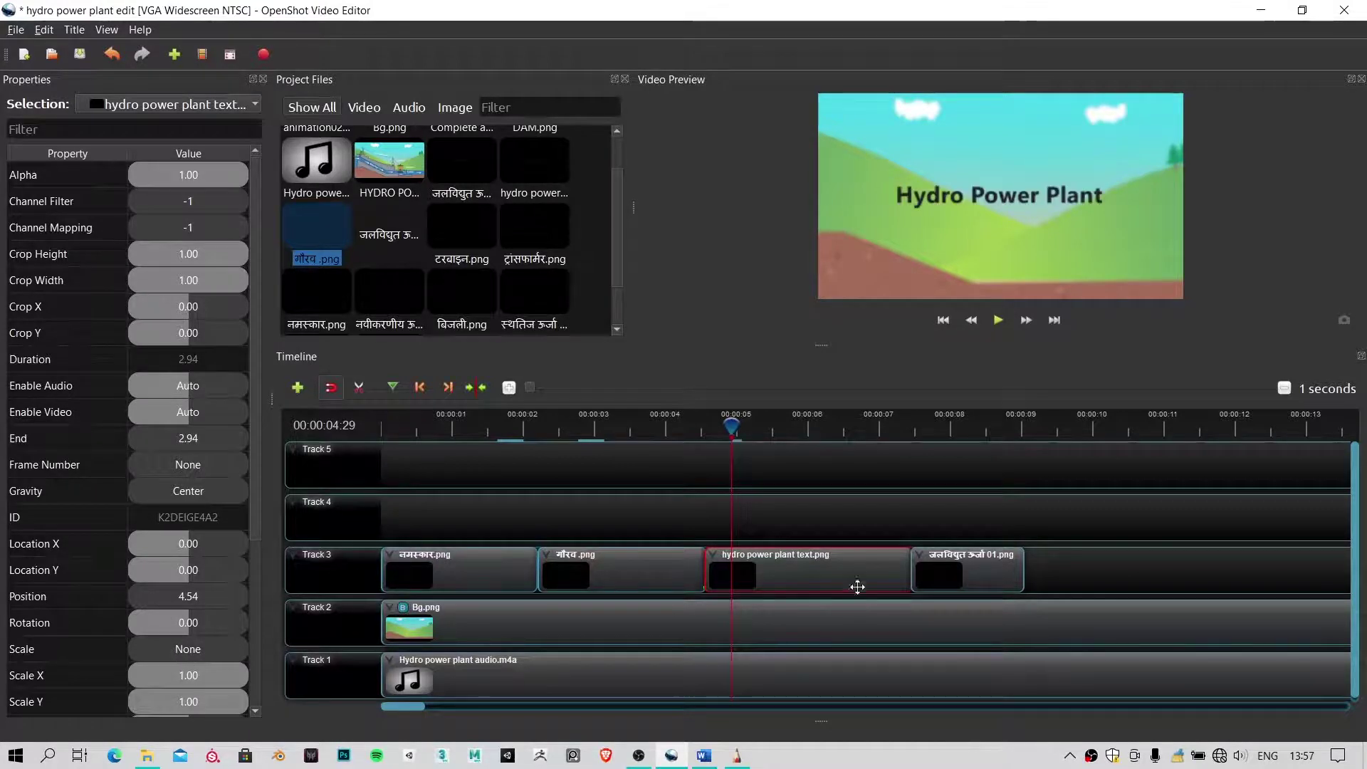
Set the Scale property of the जलविद्युत ऊर्जा 01.png clip to None and preview its title
click(925, 573)
click(937, 427)
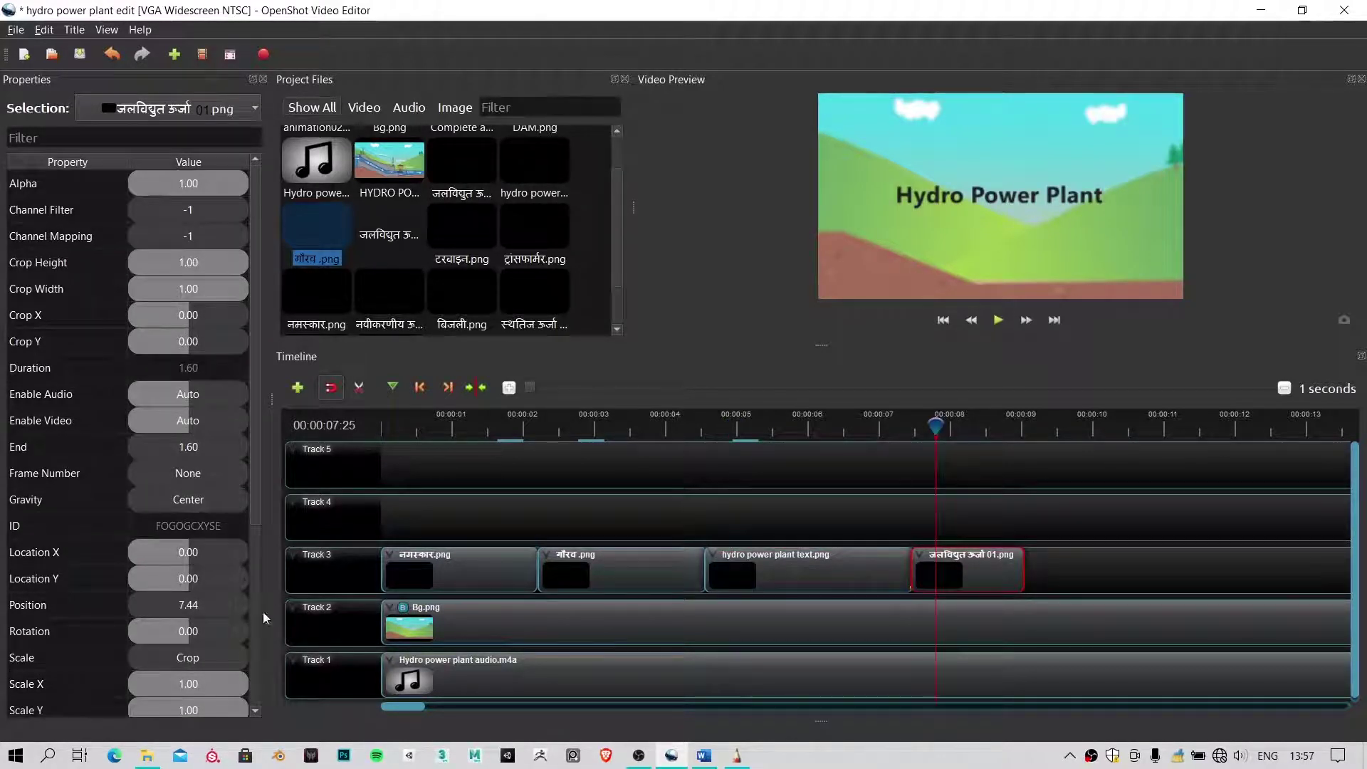
click(202, 657)
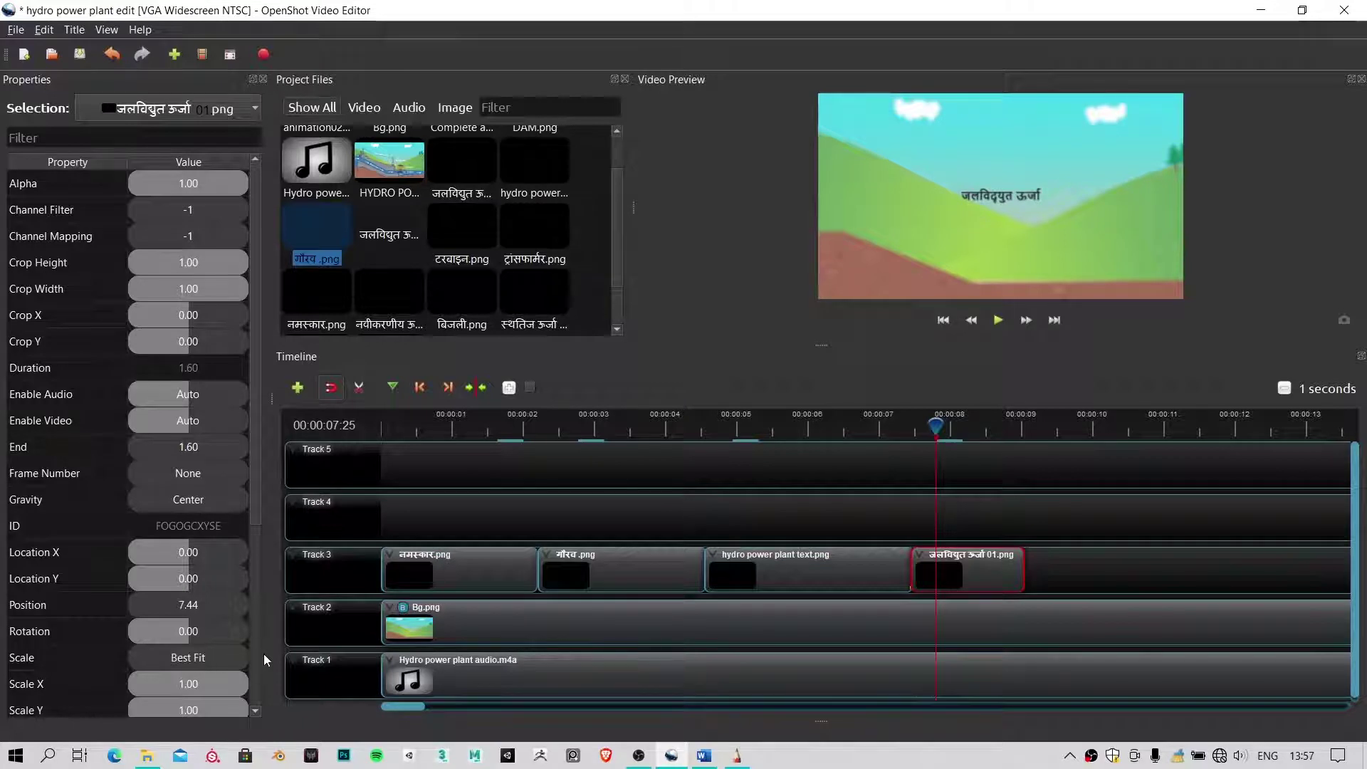
click(199, 659)
click(178, 662)
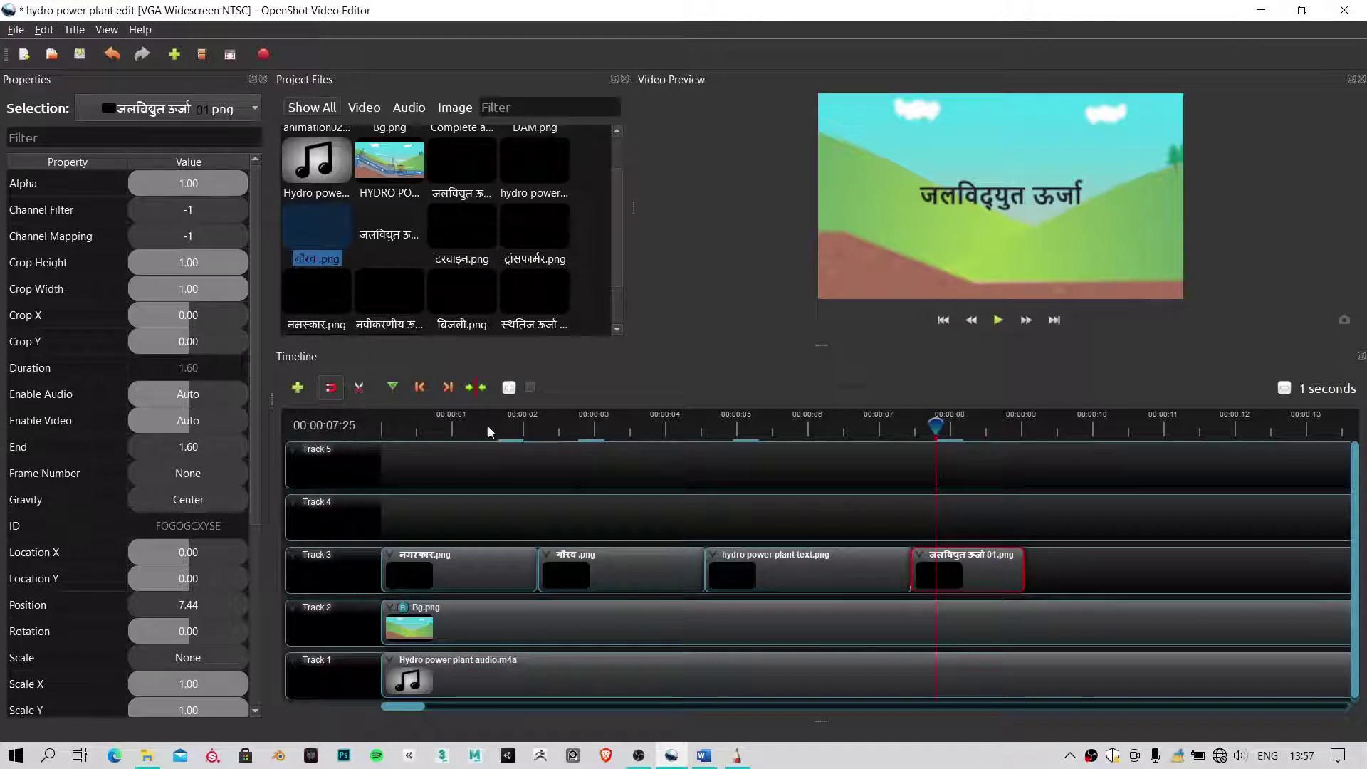
Check the opening title in playback and set the Scale property of the नमस्कार.png clip to None
drag(428, 430, 360, 430)
key(space)
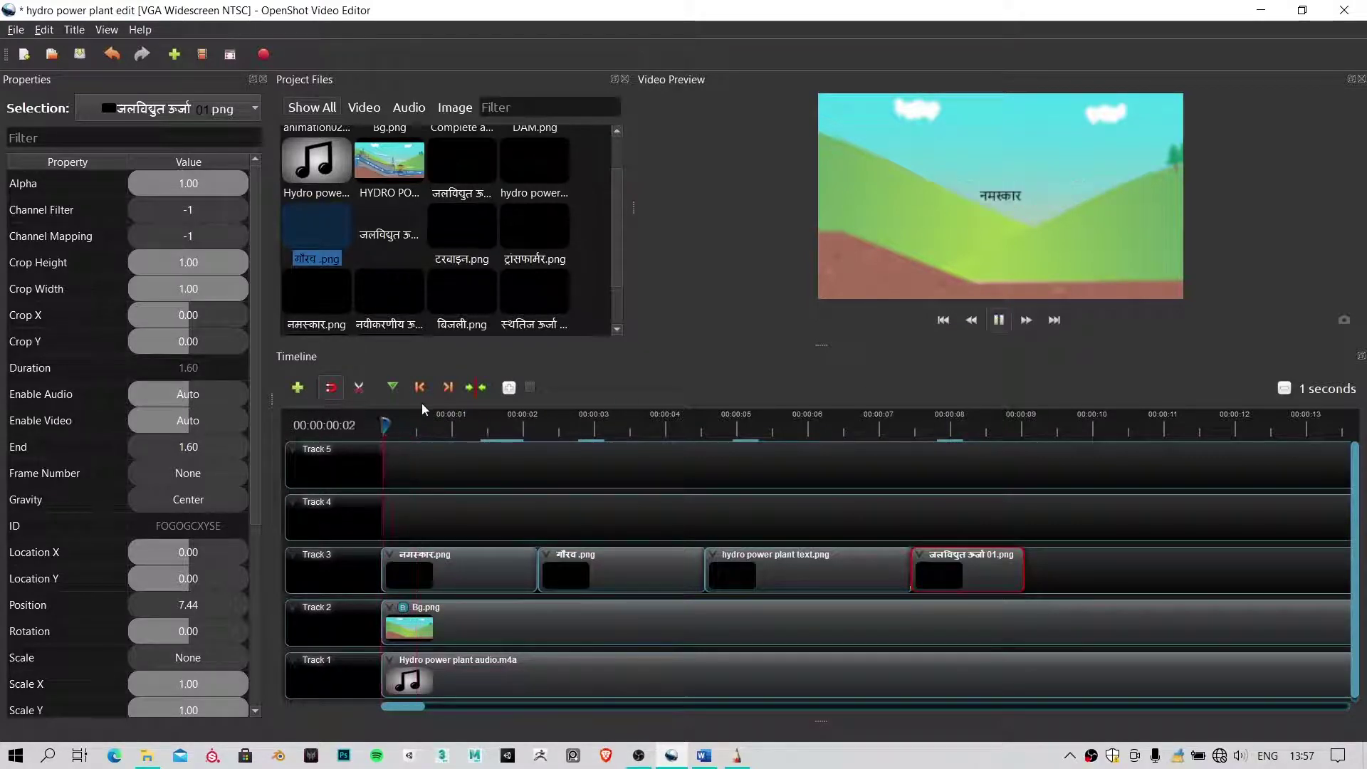
key(space)
click(456, 566)
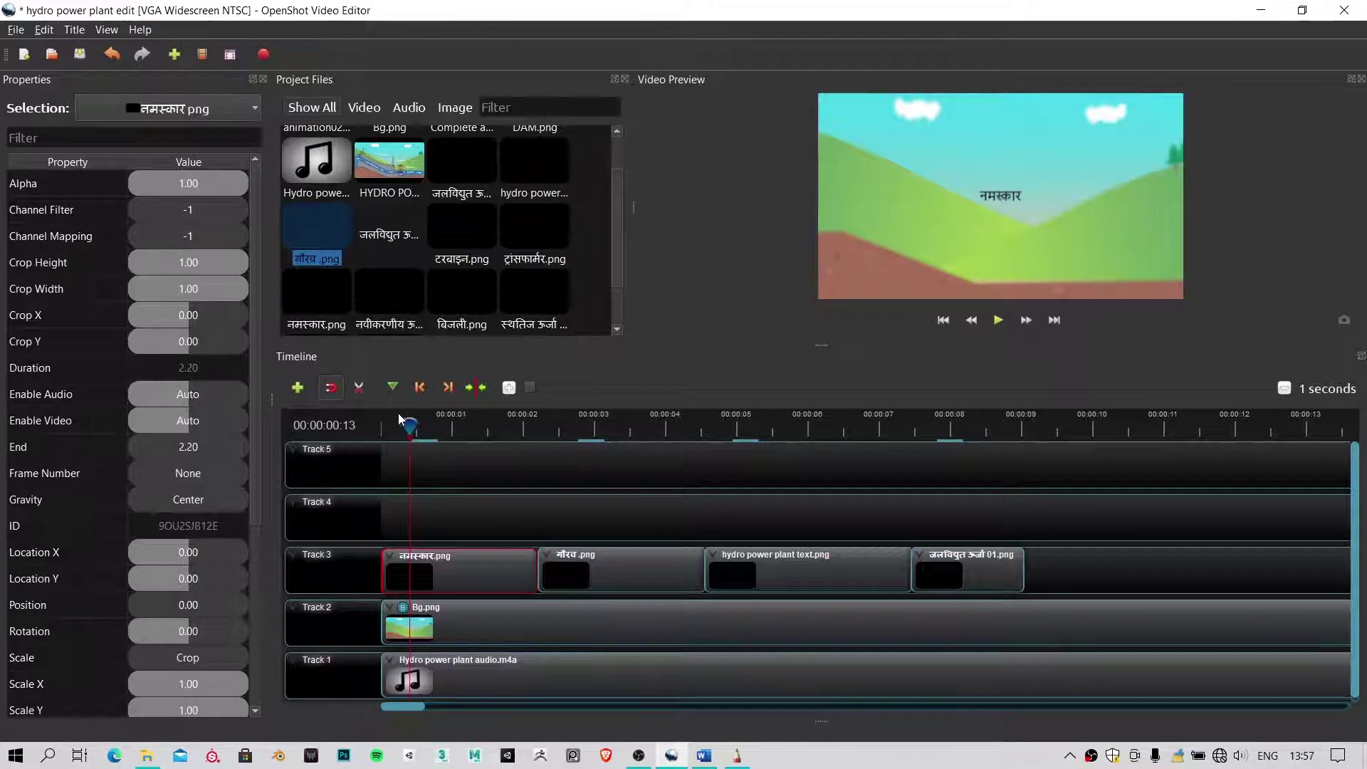
drag(399, 418, 357, 419)
click(410, 431)
click(198, 659)
click(213, 680)
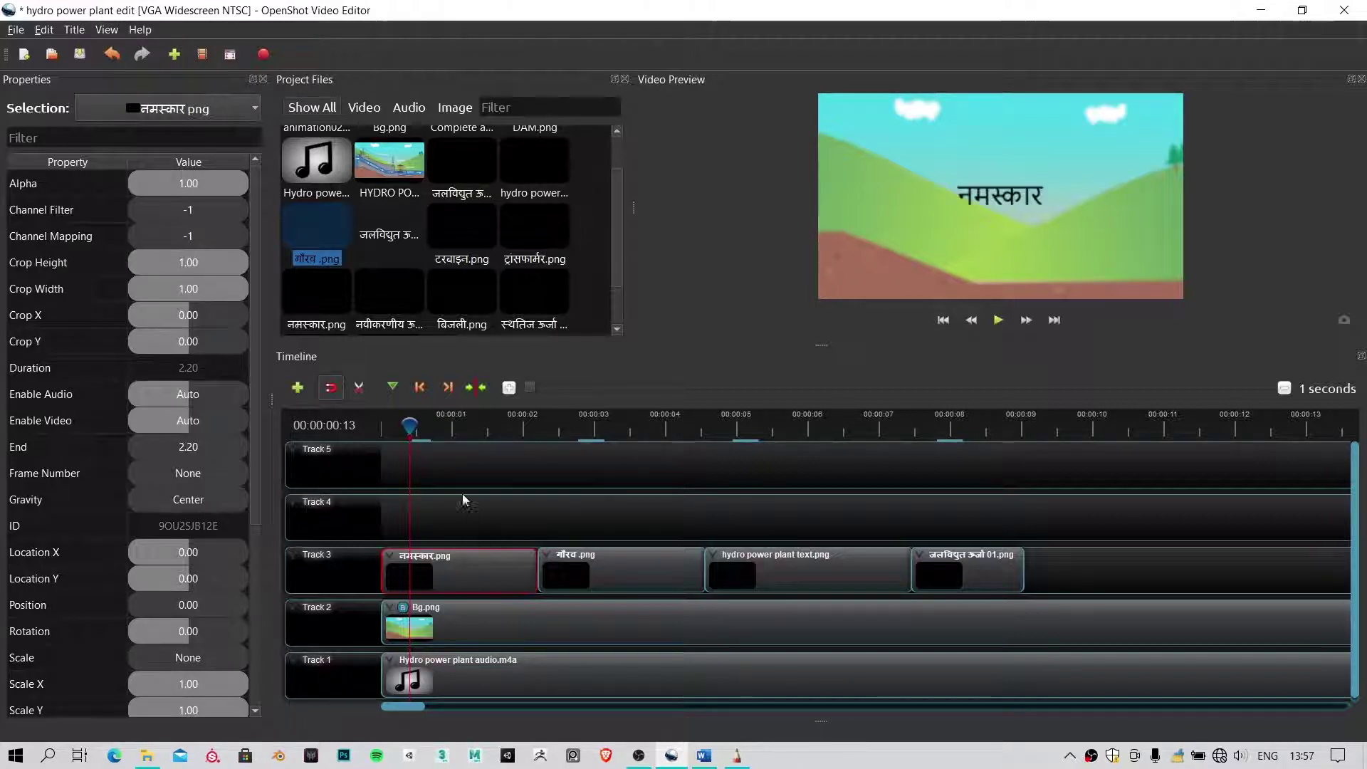
Play the opening titles against the narration, slightly trim the hydro power plant text.png clip and start जलविद्युत ऊर्जा 01.png at 7.37 seconds
click(398, 426)
click(385, 424)
key(space)
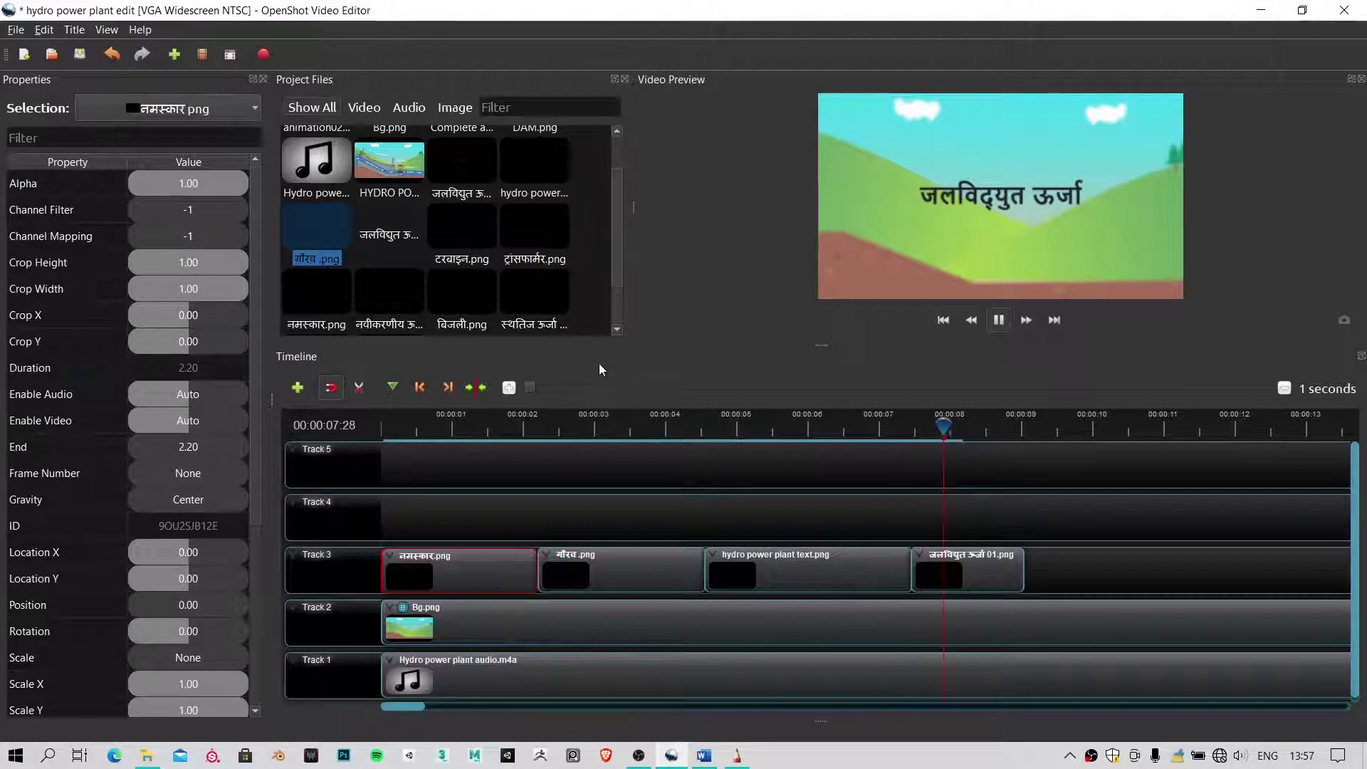
key(space)
click(867, 563)
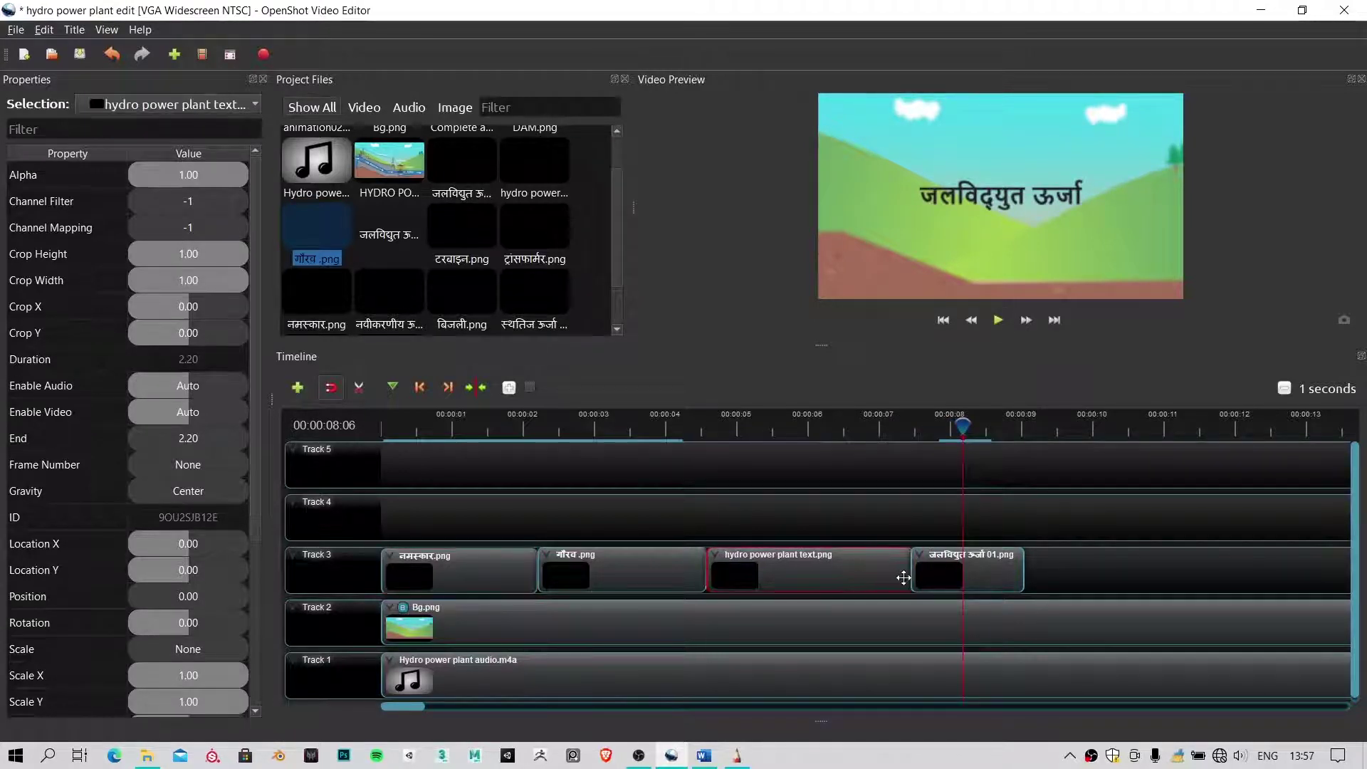
drag(942, 568, 951, 567)
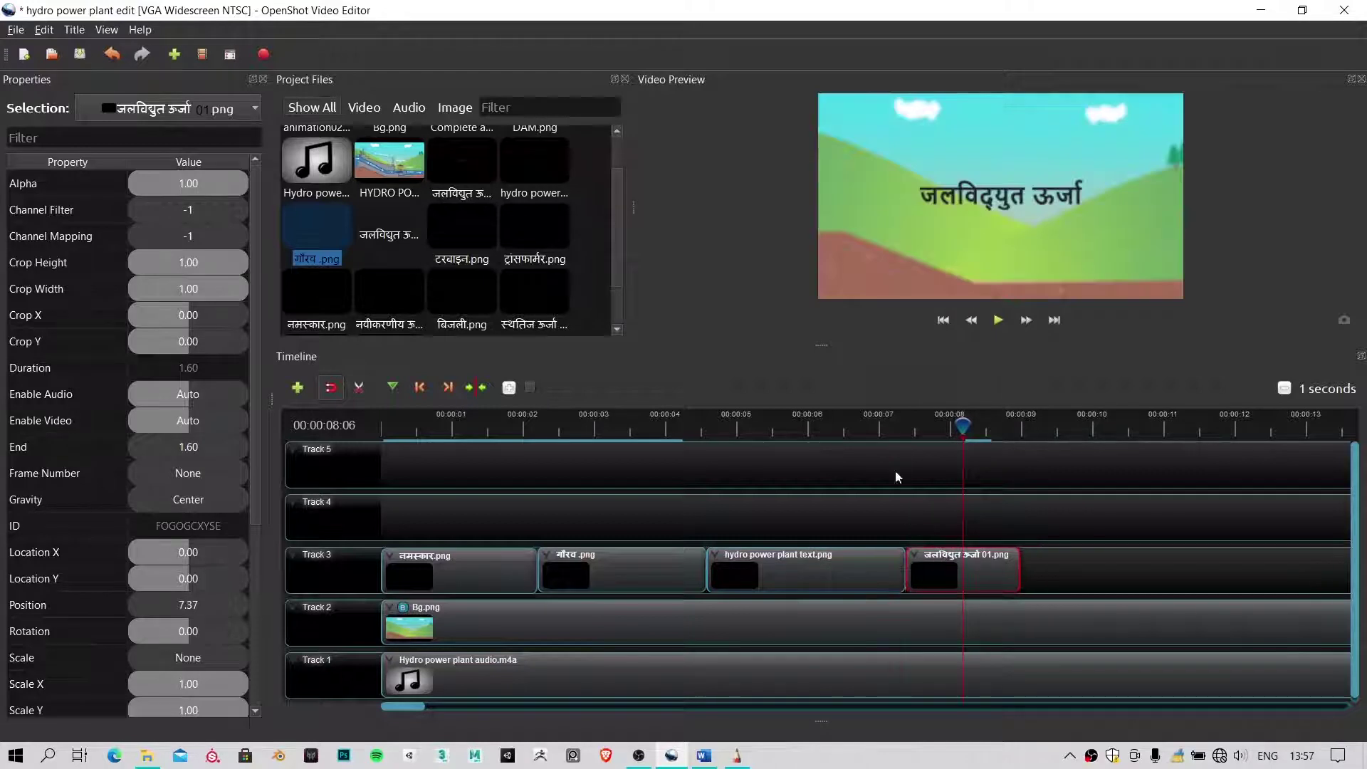
Check the switch from the Hydro Power Plant title to जलविद्युत ऊर्जा 01.png in playback, and replay the opening titles from near the start past the last title
click(880, 427)
key(space)
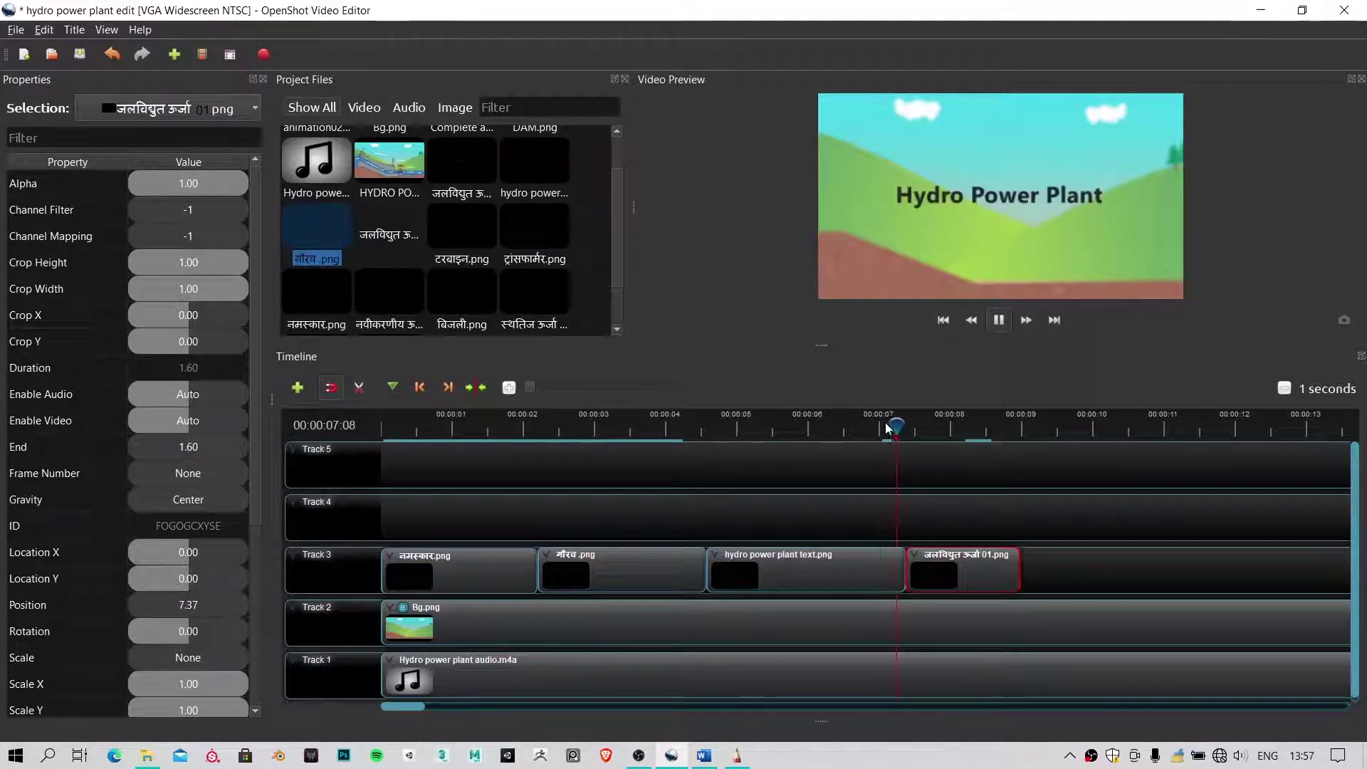
drag(920, 422, 812, 429)
key(space)
click(893, 427)
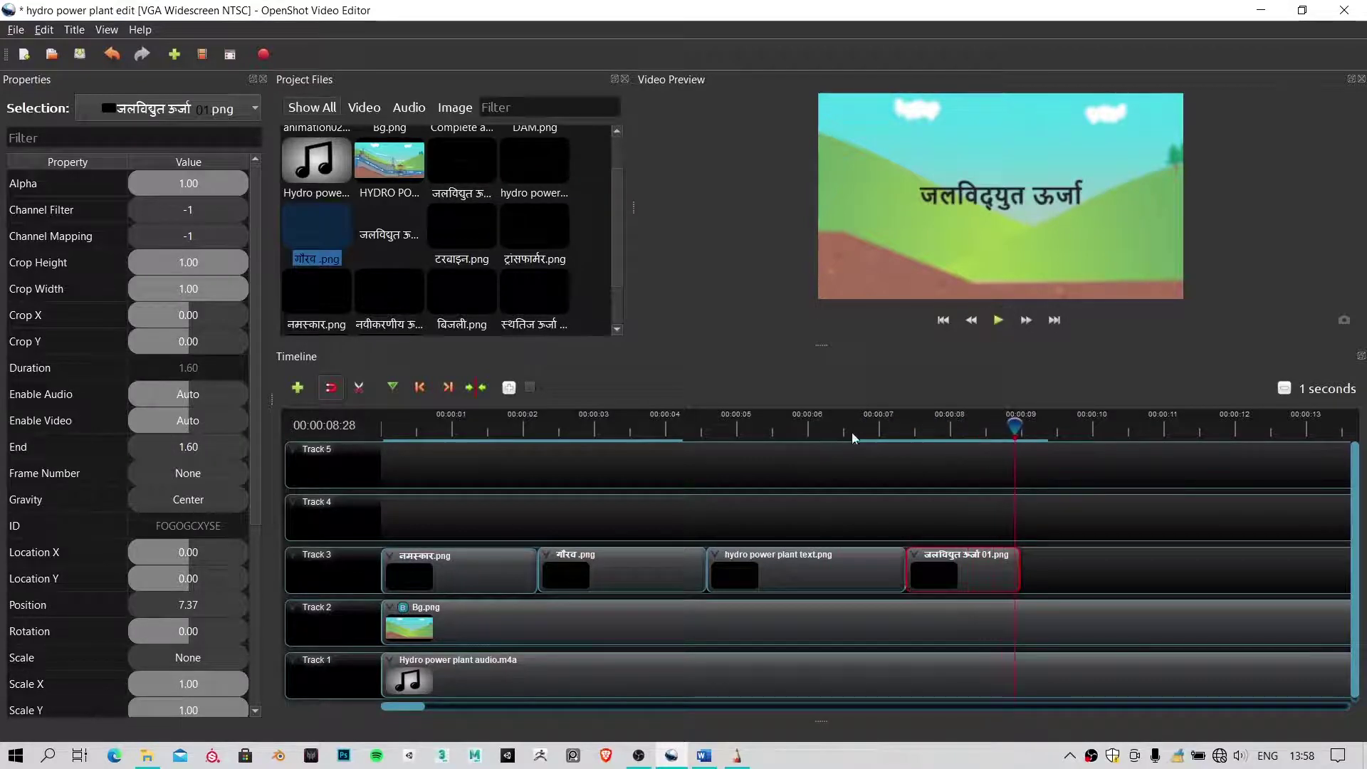
drag(624, 417, 313, 423)
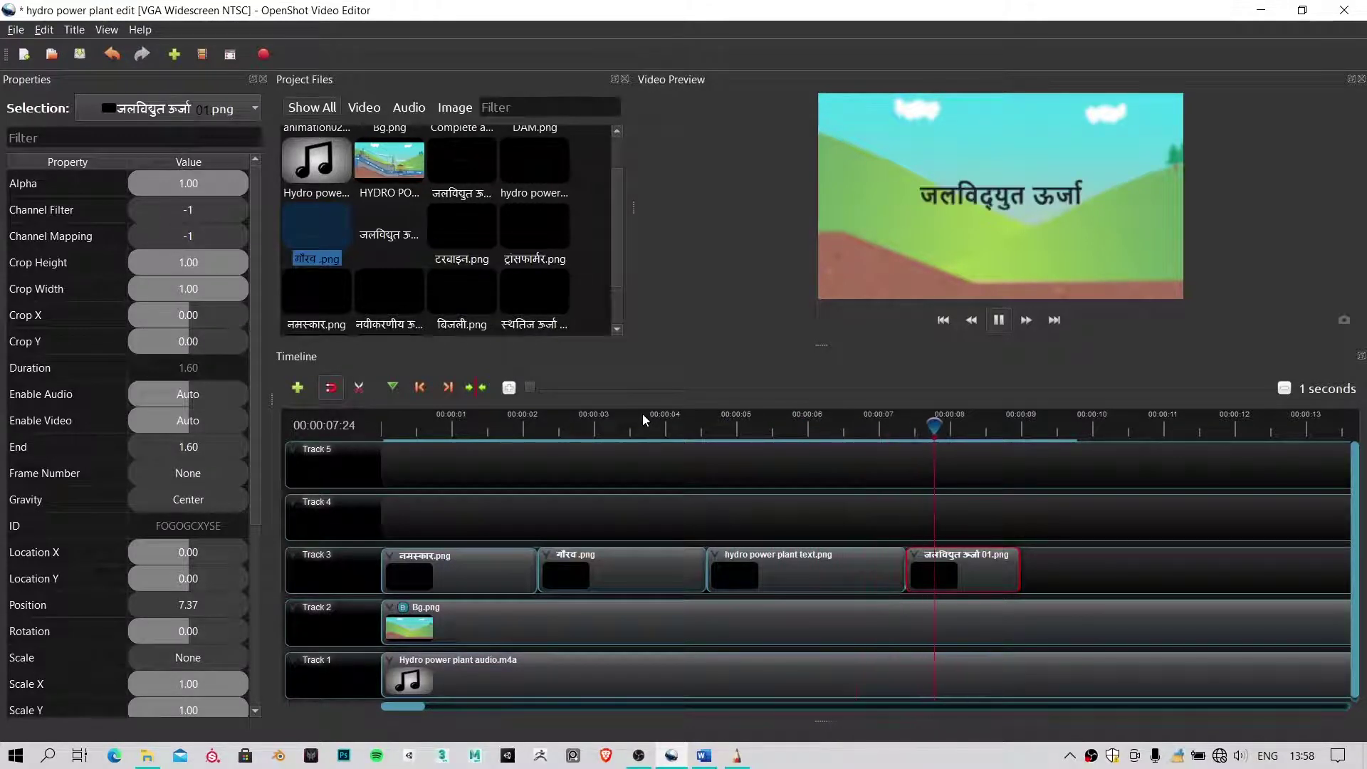
click(414, 426)
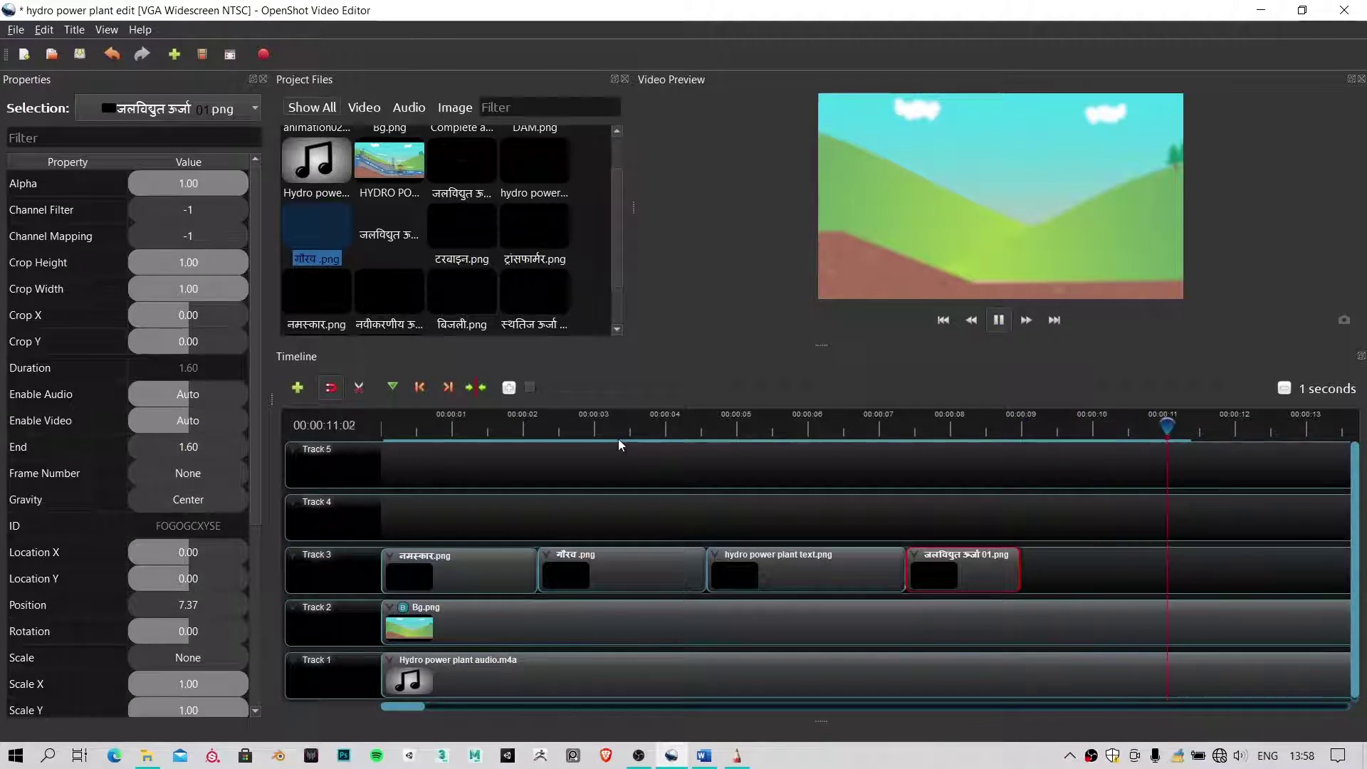
key(space)
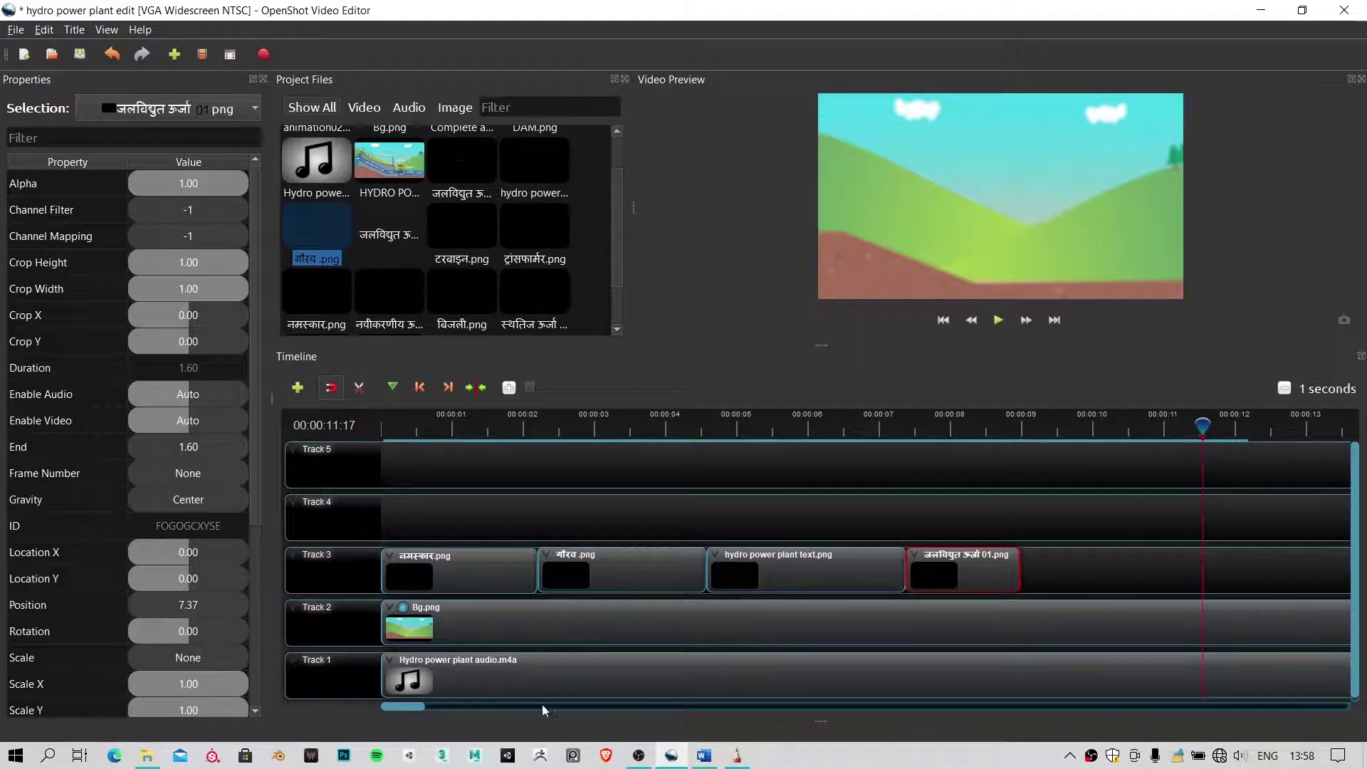
Slightly enlarge the video preview and project files area, and bring the first project files into view
drag(413, 706, 199, 703)
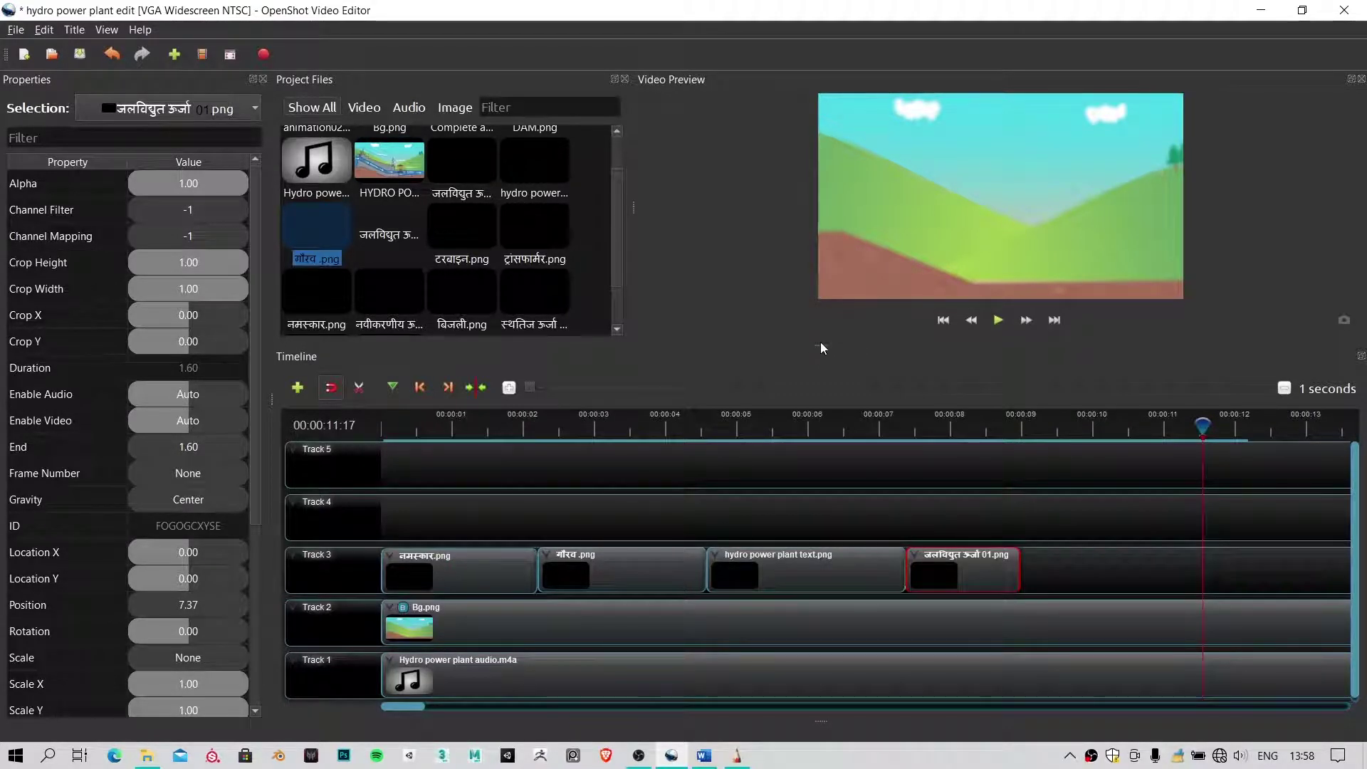
drag(819, 345, 818, 361)
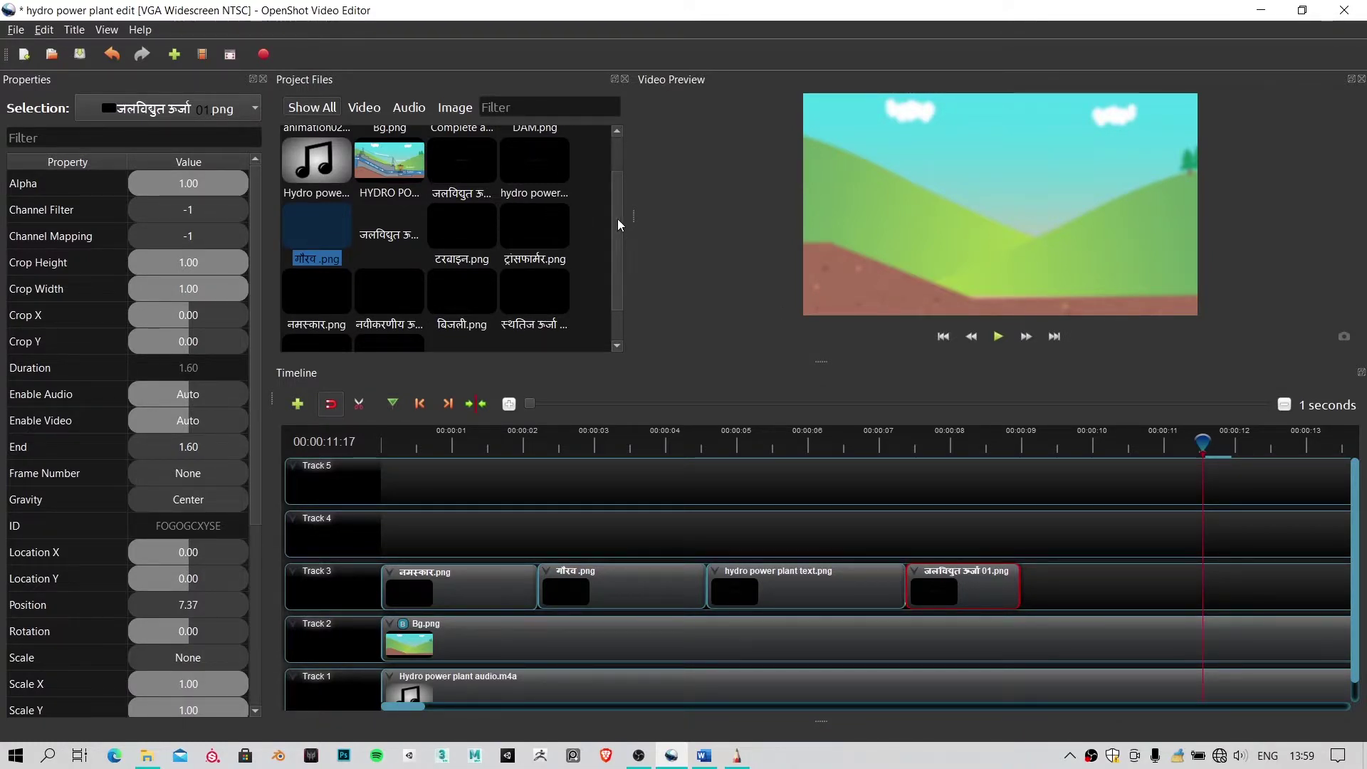
drag(618, 212, 616, 147)
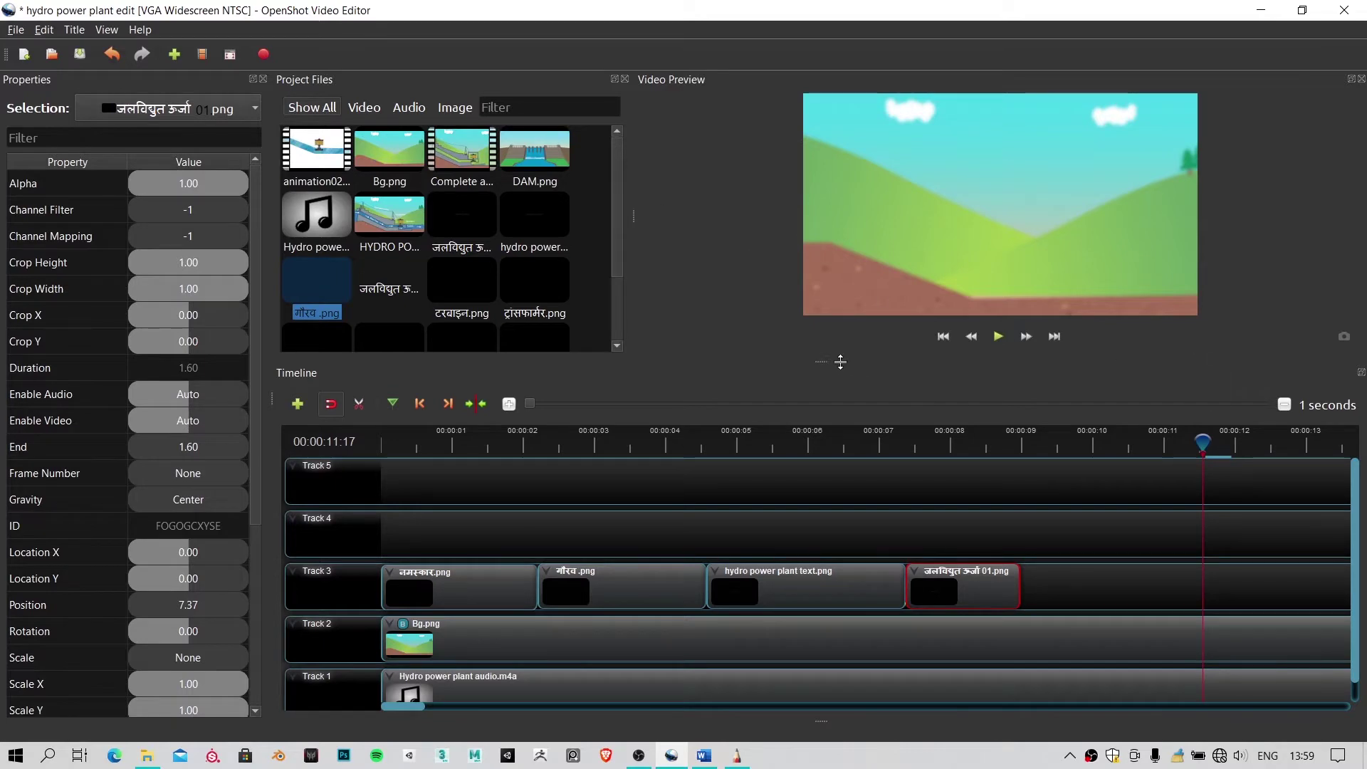